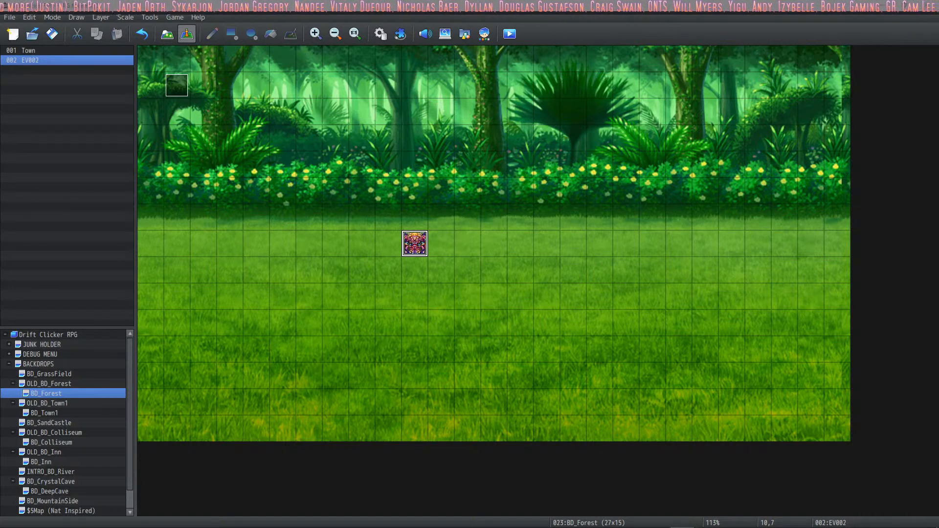
key(alt+Tab)
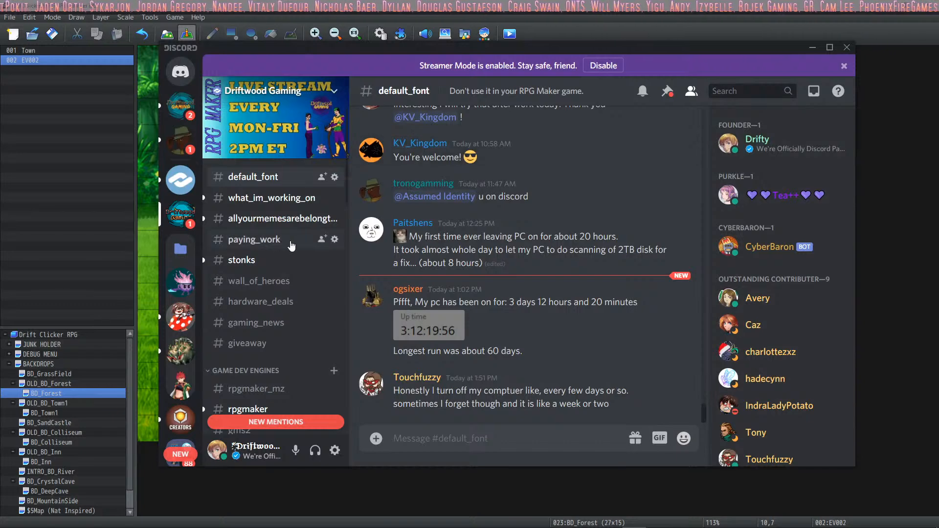
scroll(291, 242, down, 2)
scroll(281, 249, down, 5)
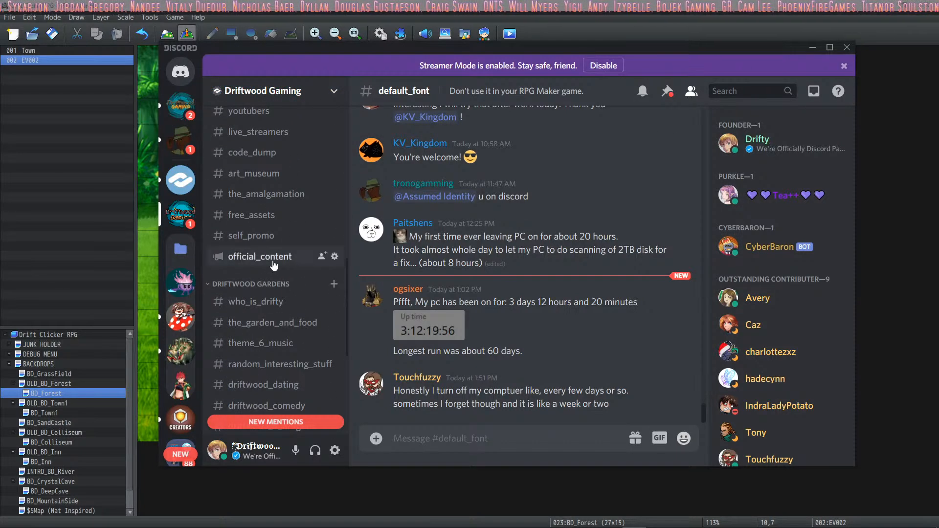
click(259, 256)
right_click(452, 431)
click(477, 428)
key(Return)
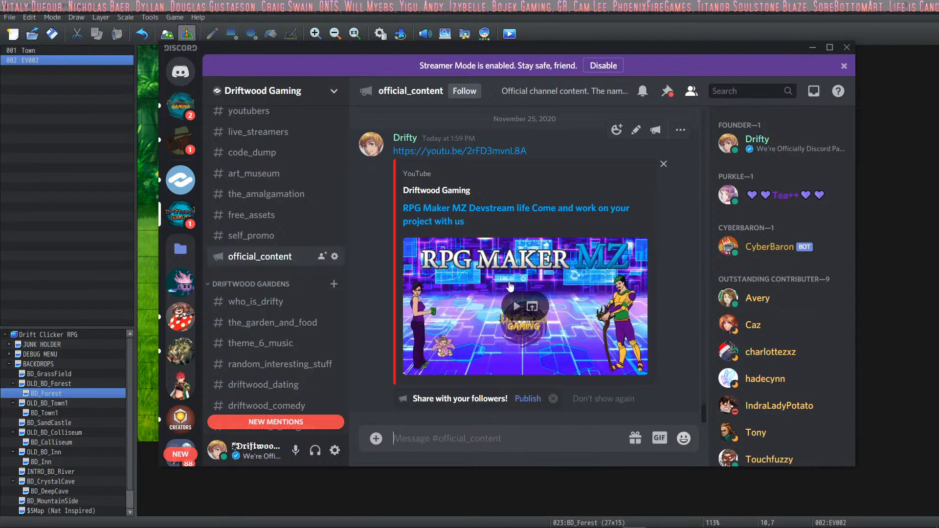
Publish the stream link post to the channel's followers and move the Discord window out of view.
click(528, 399)
click(603, 308)
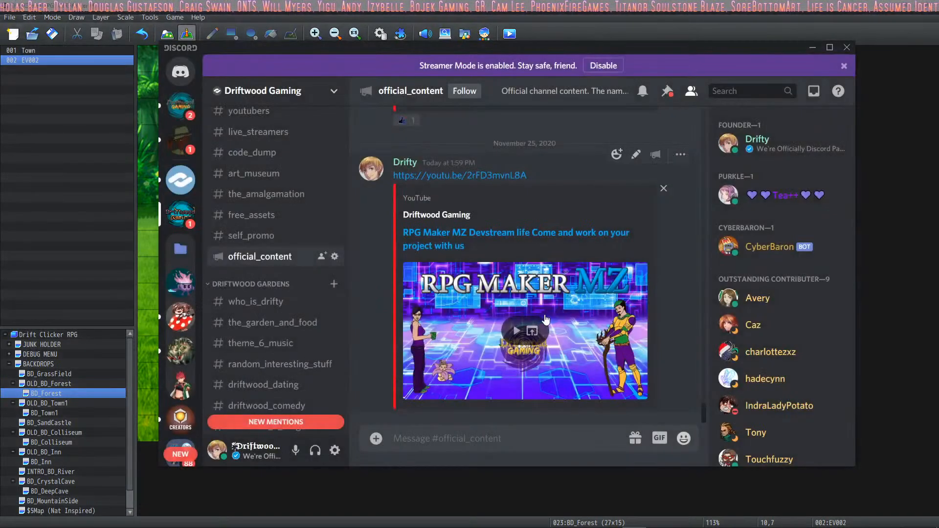
drag(471, 51, 0, 52)
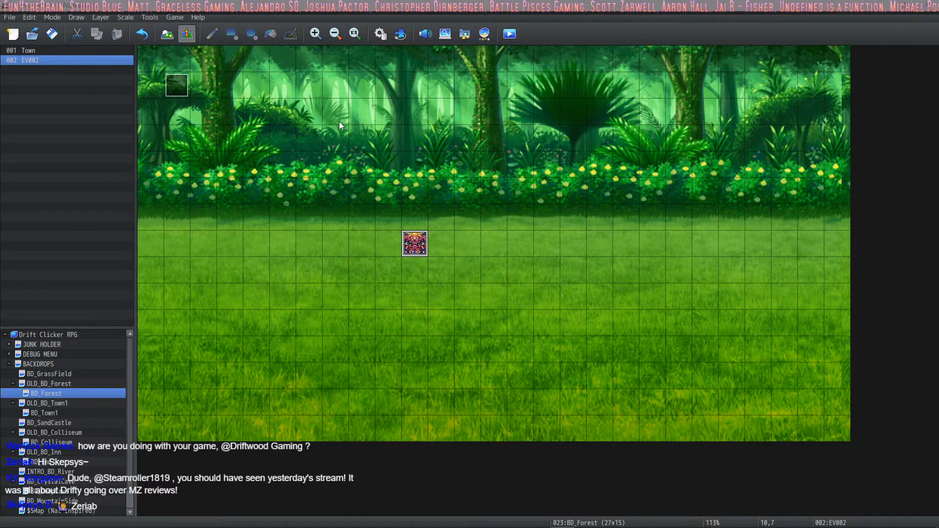
In the database's items, name the empty entry 0058 "Broken Horn".
click(382, 34)
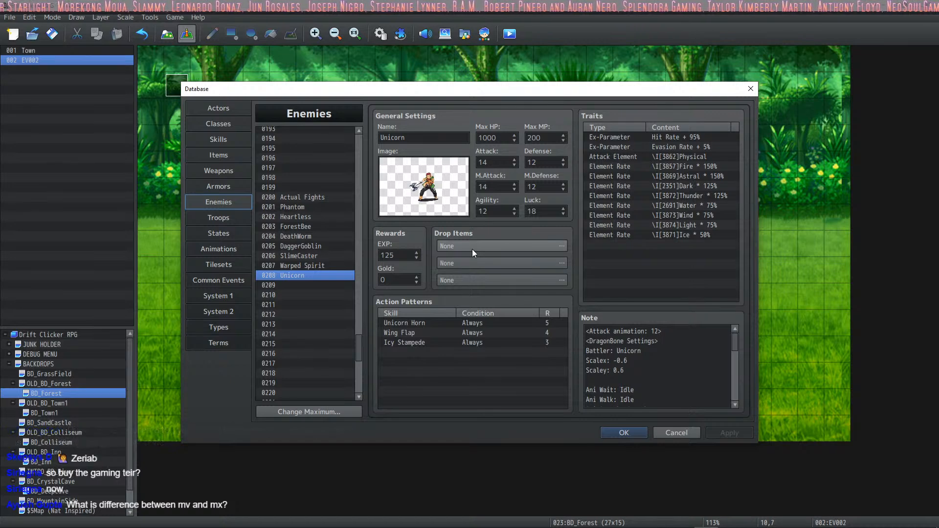
click(223, 157)
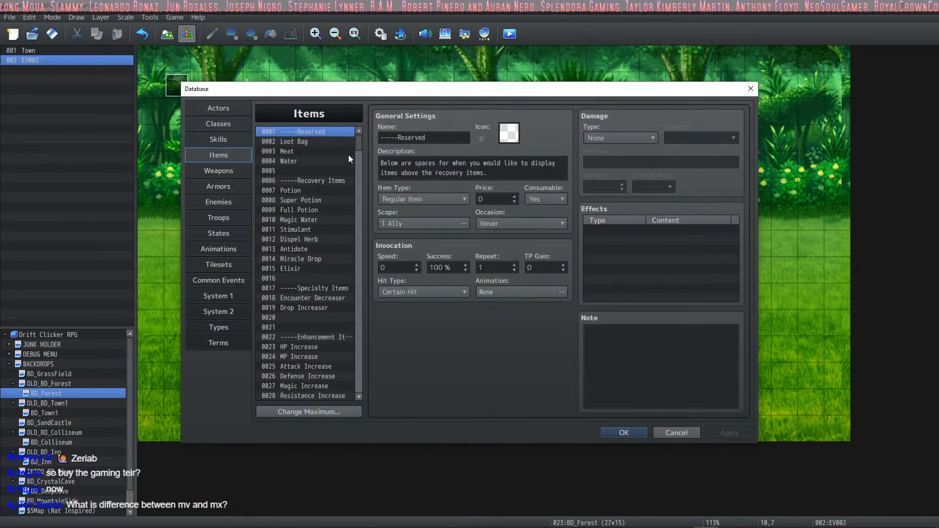
scroll(308, 245, down, 15)
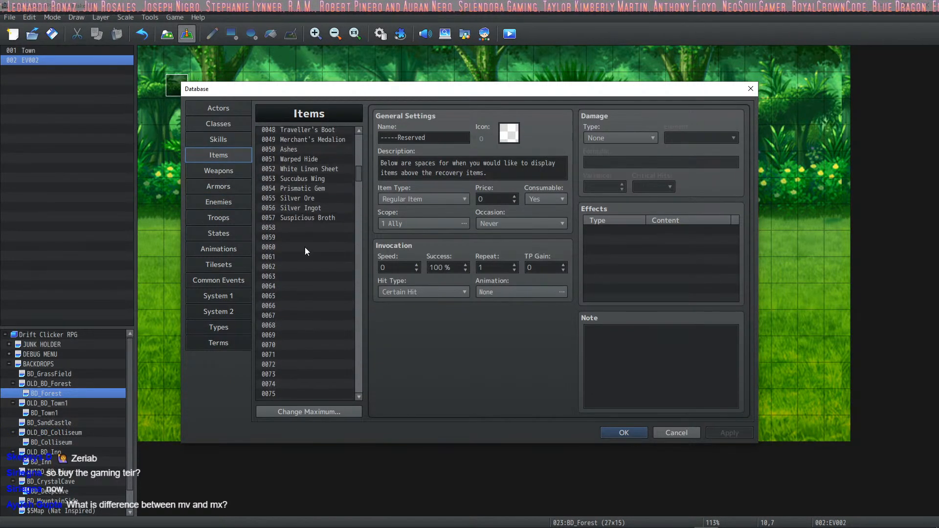
click(309, 228)
click(409, 137)
text(Broken Horn)
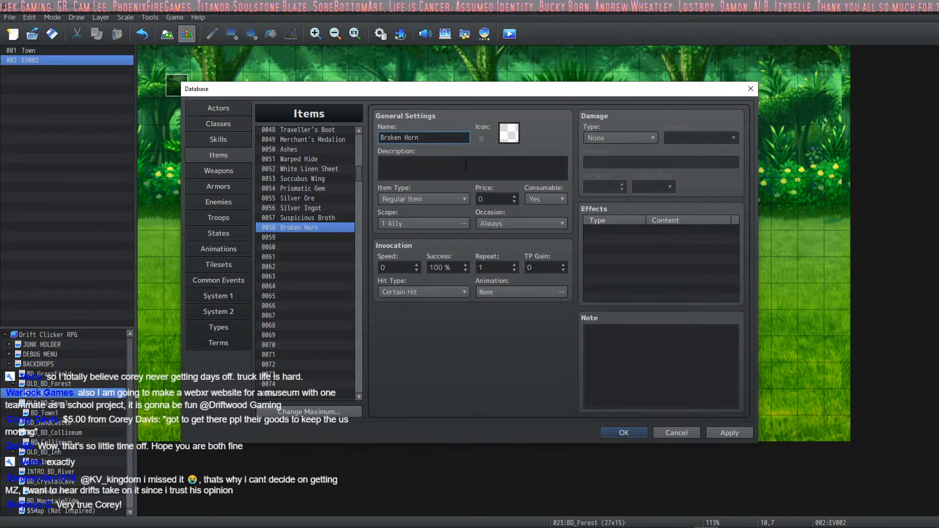
Set the Broken Horn's description to "<WordWrap>A common drop from fallen Unicorns." and open its icon selection.
key(Tab)
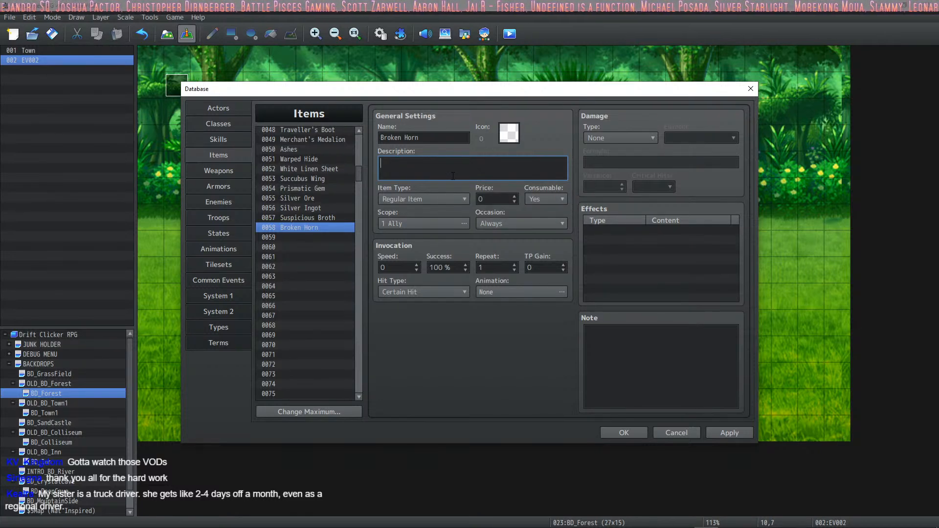
text(<WordWrap)
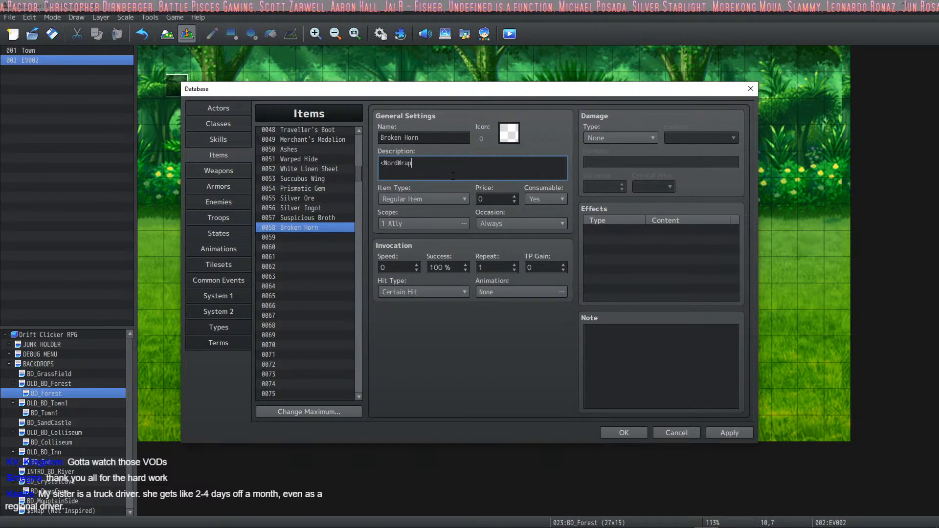
text(> A c)
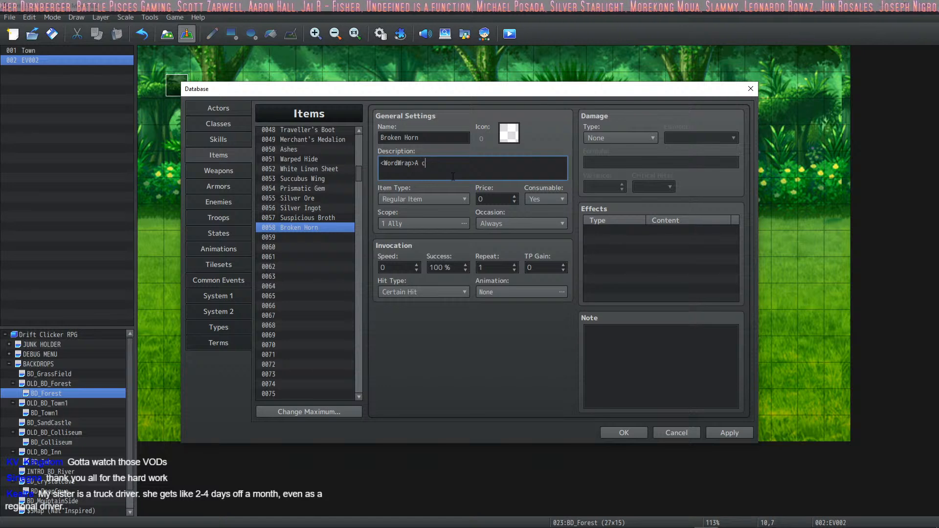
text(ommon drop from)
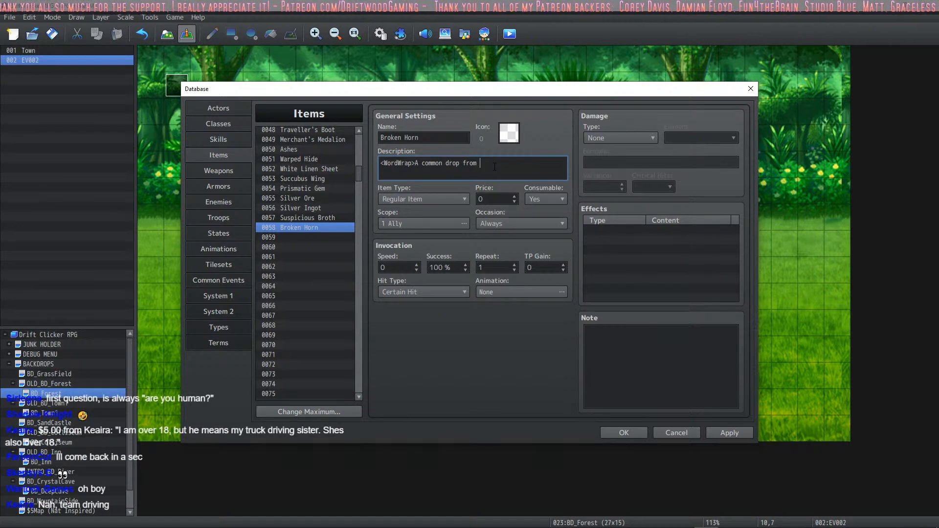
text(Unicorn.)
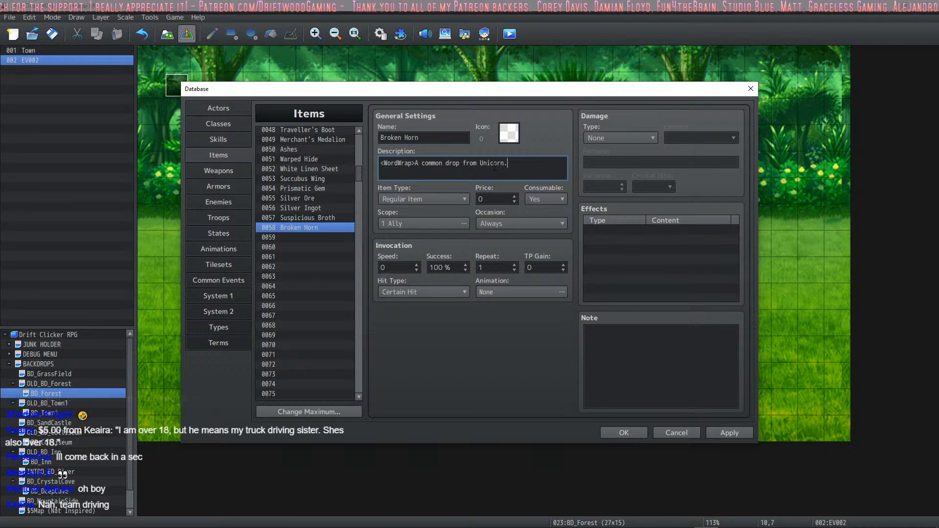
key(BackSpace)
text(s.)
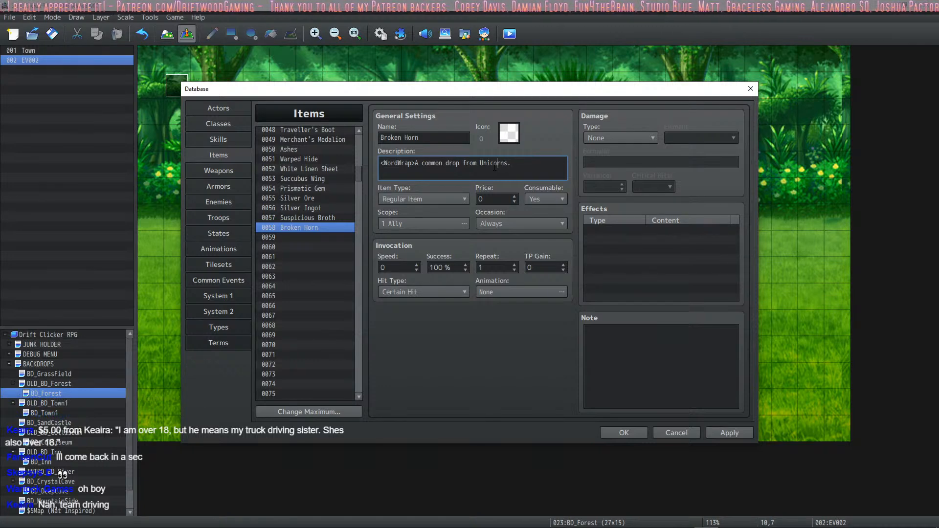
key(Left)
key(Left)
key(Left)
key(Left)
key(Left)
text(fal)
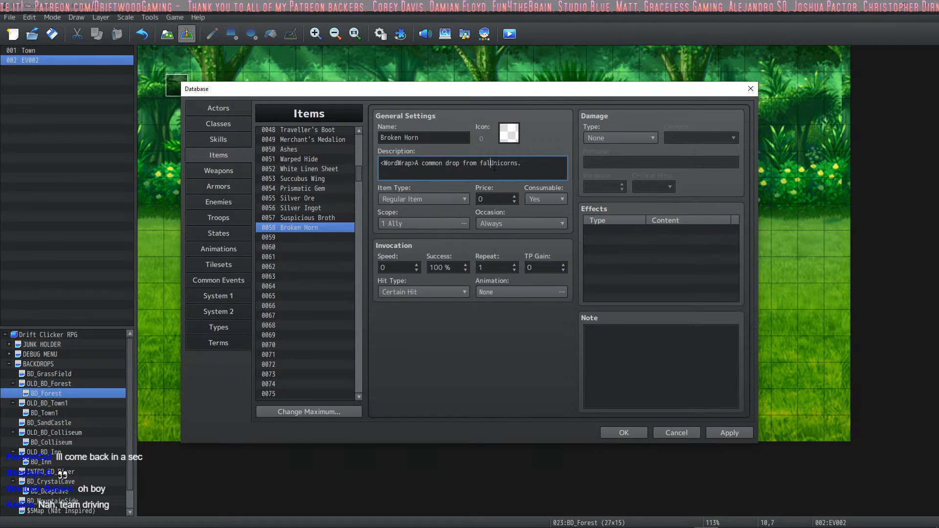
text(len)
double_click(513, 138)
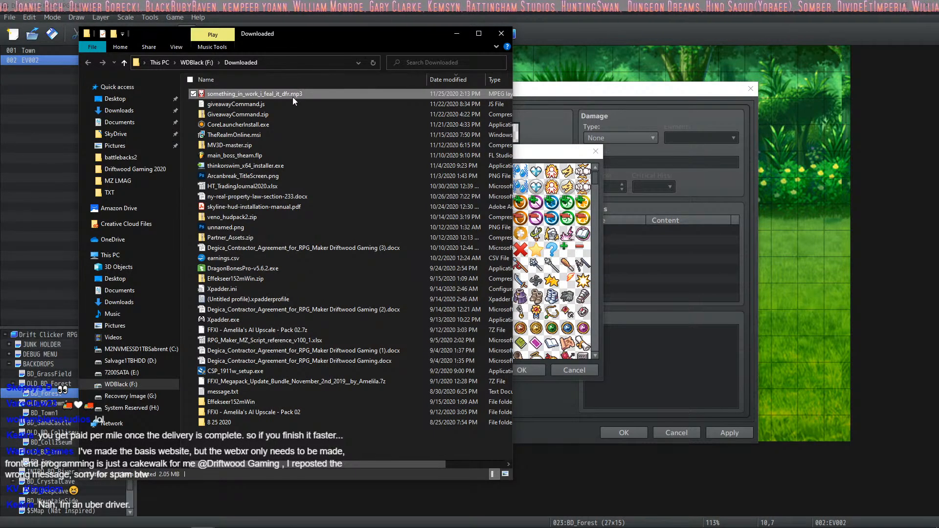
drag(309, 34, 0, 54)
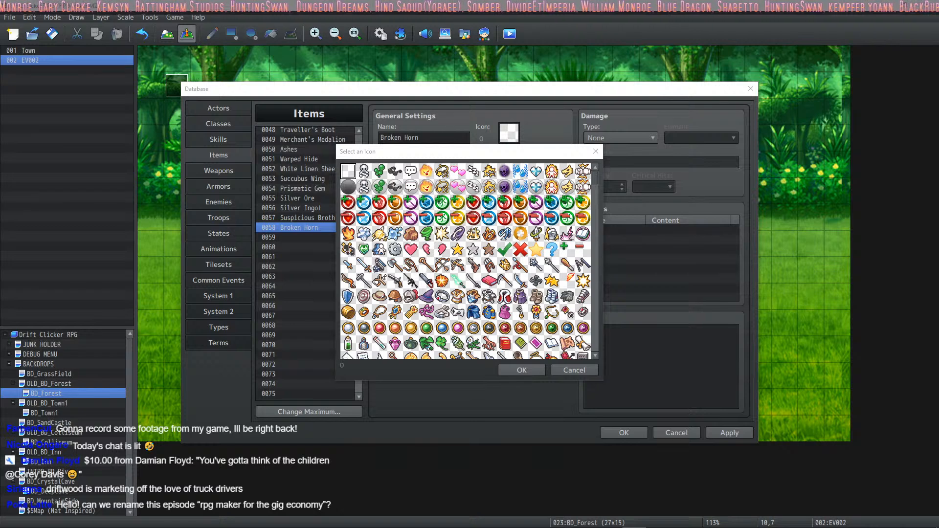
key(ctrl+o)
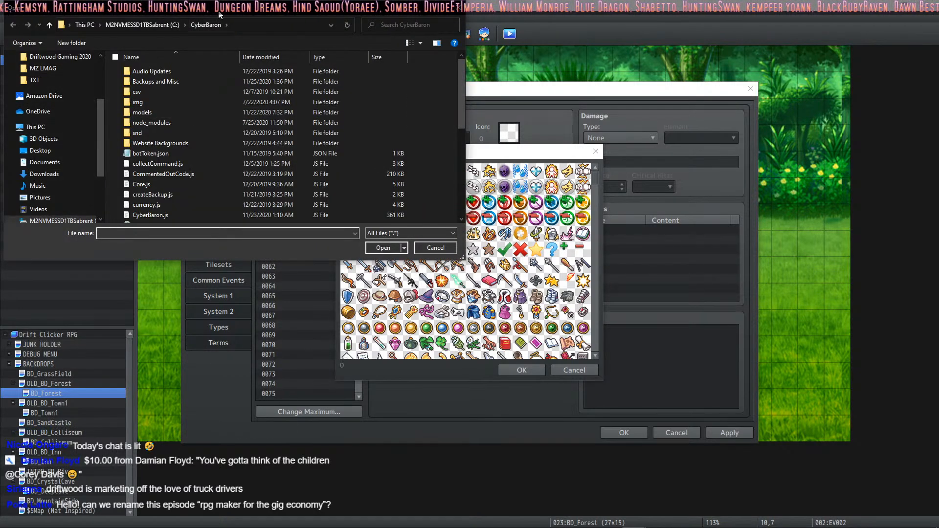
scroll(74, 178, down, 3)
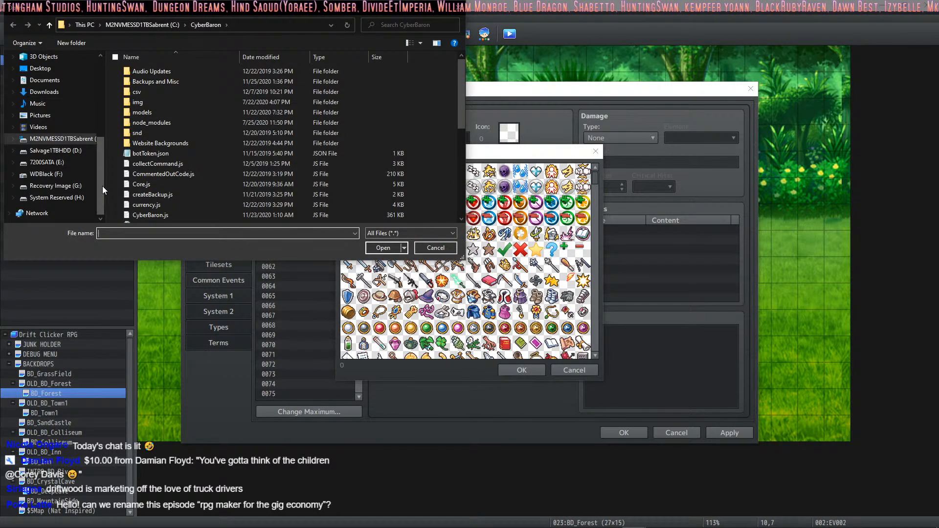
click(75, 174)
scroll(191, 159, down, 5)
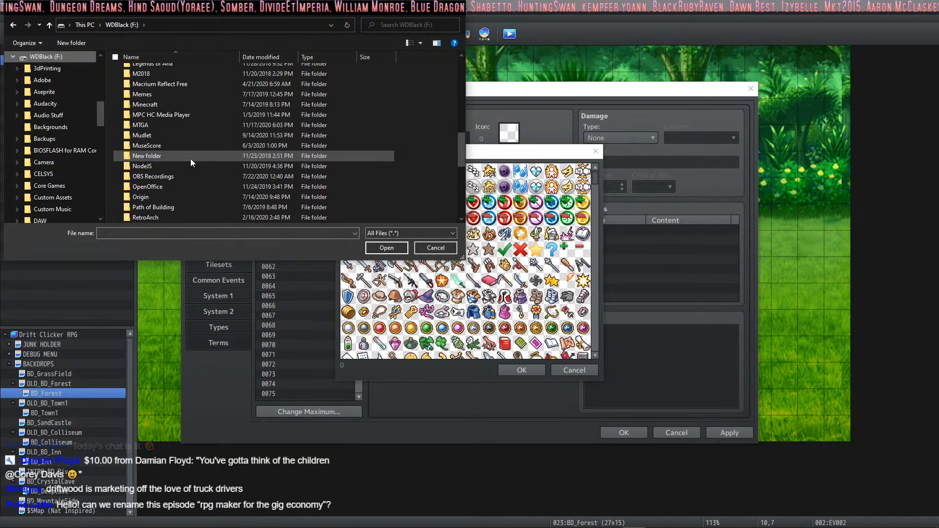
scroll(190, 161, up, 5)
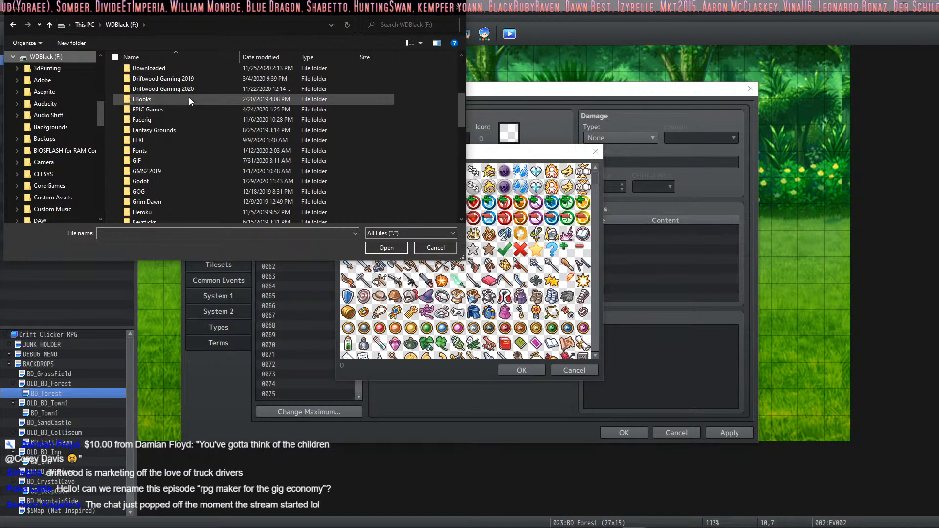
scroll(170, 134, down, 3)
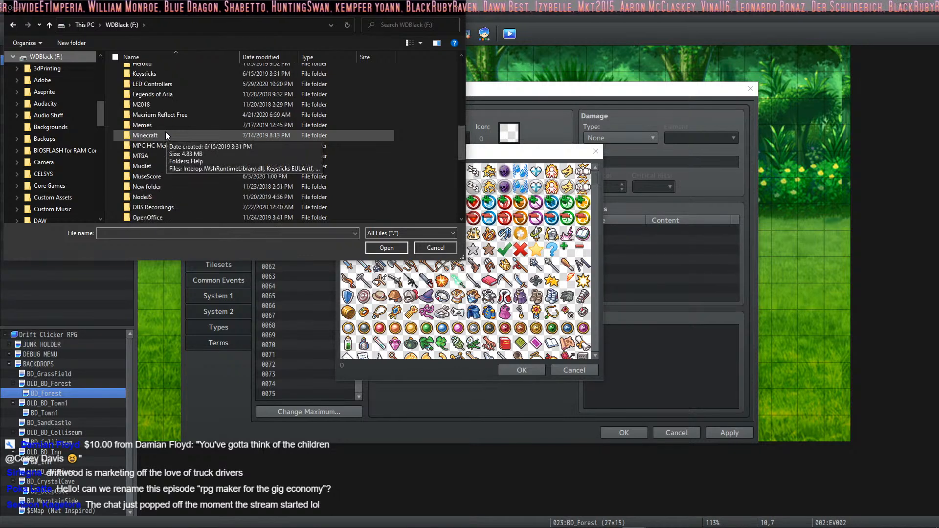
scroll(170, 92, up, 3)
scroll(181, 95, up, 3)
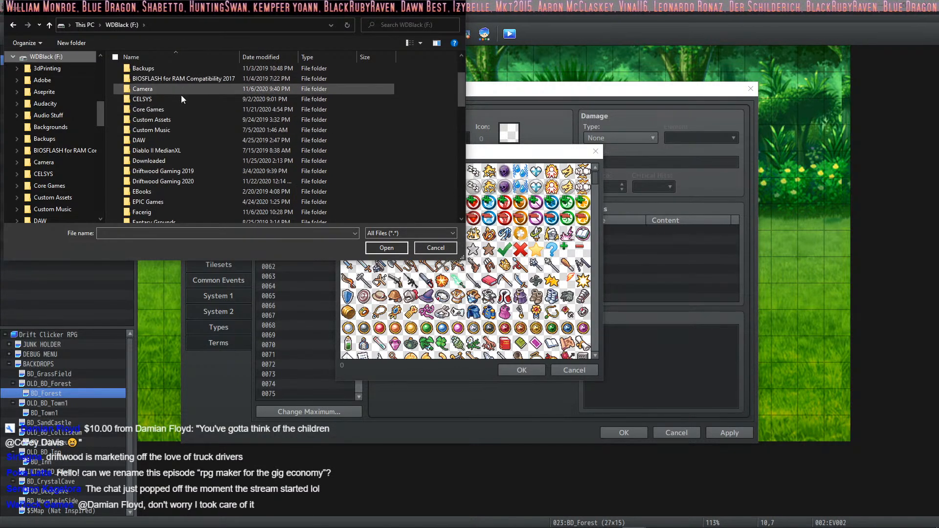
double_click(163, 160)
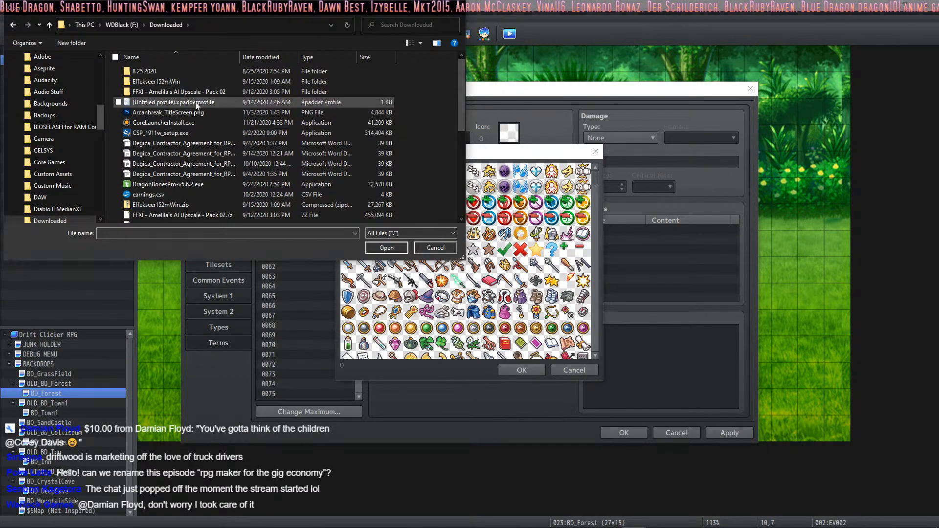
scroll(194, 147, down, 5)
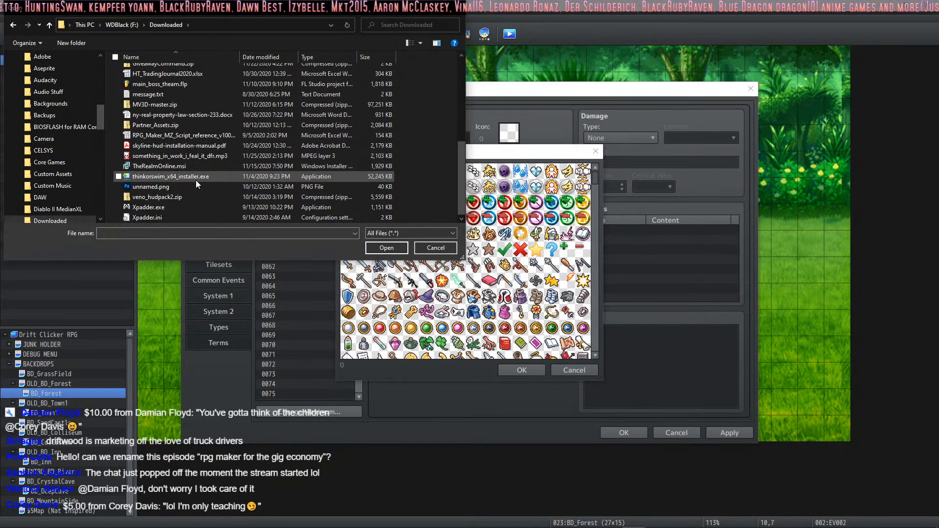
scroll(196, 177, up, 5)
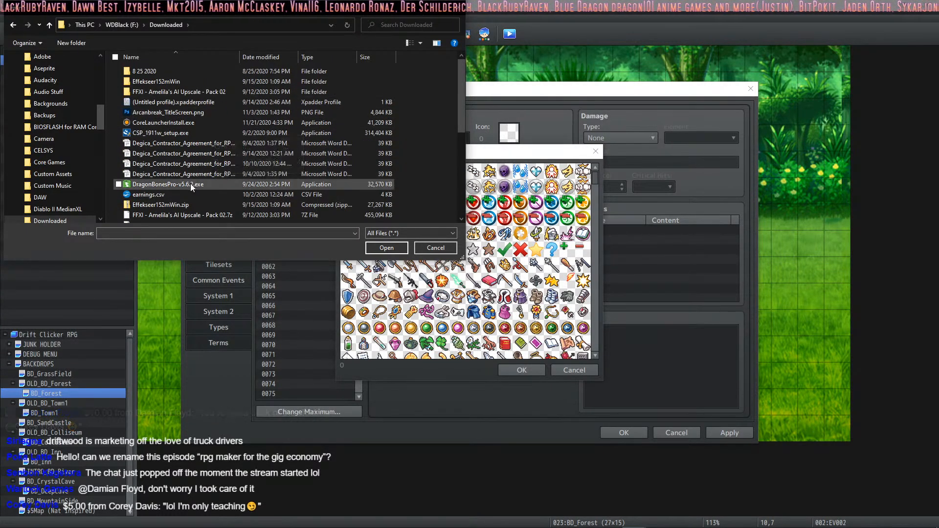
key(Escape)
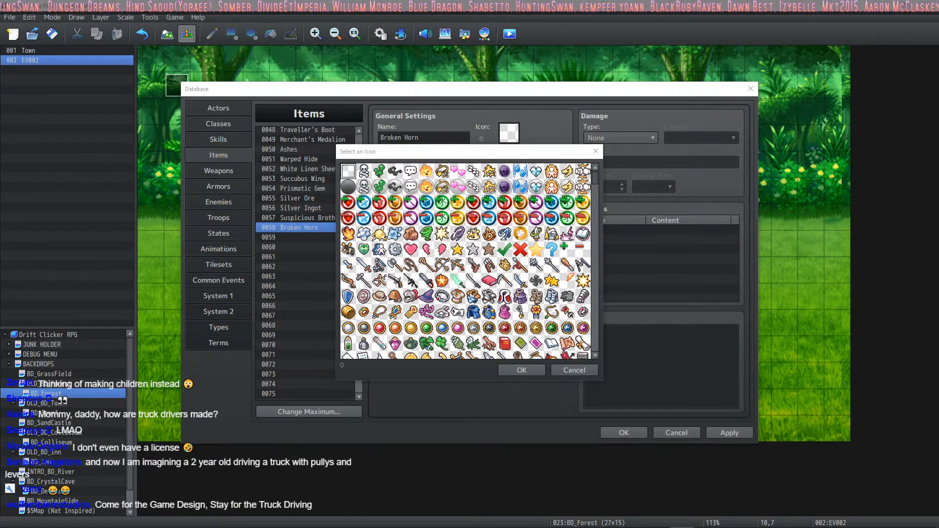
Choose bone icon 292 as the Broken Horn's icon and return to its description text.
click(489, 264)
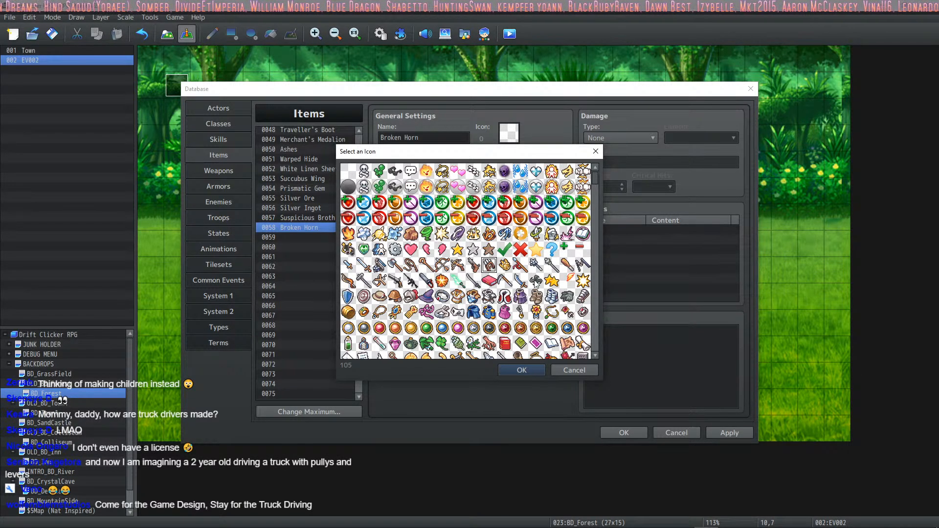
scroll(523, 274, down, 2)
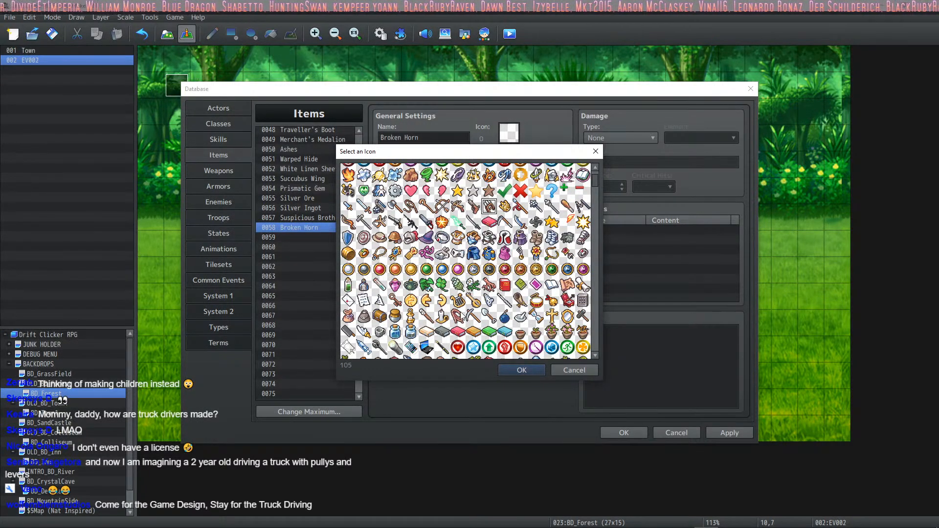
scroll(457, 310, down, 3)
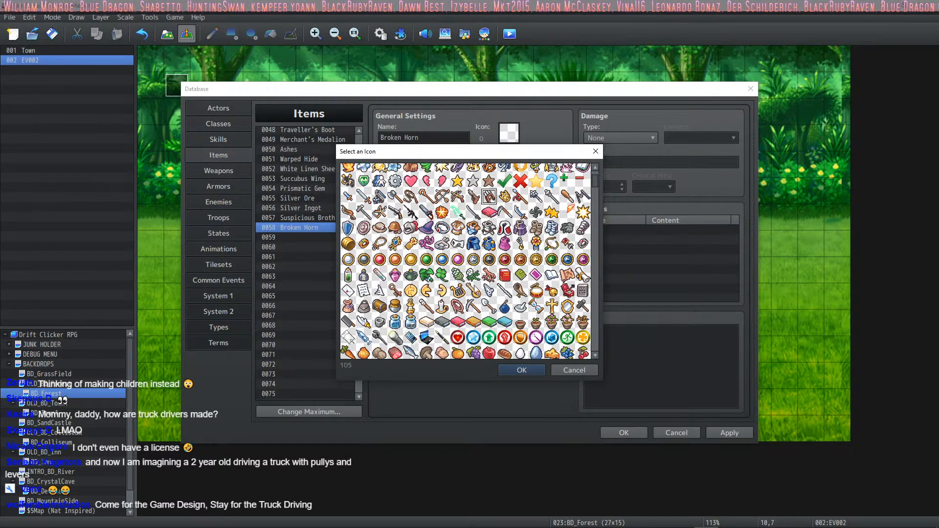
scroll(473, 276, down, 7)
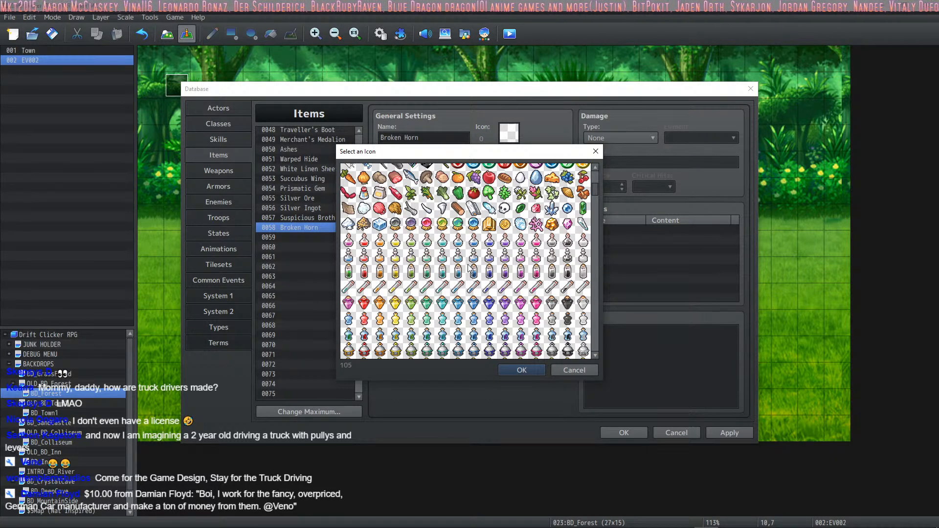
click(426, 210)
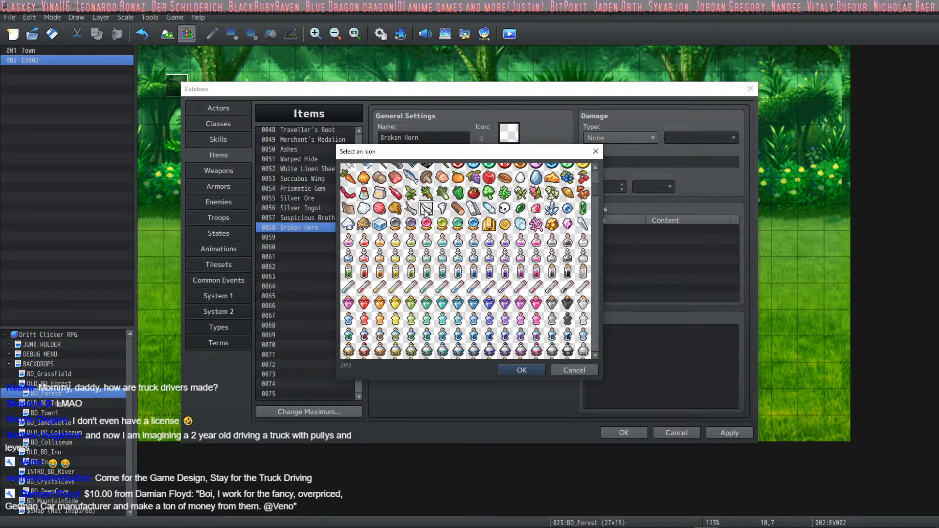
click(521, 371)
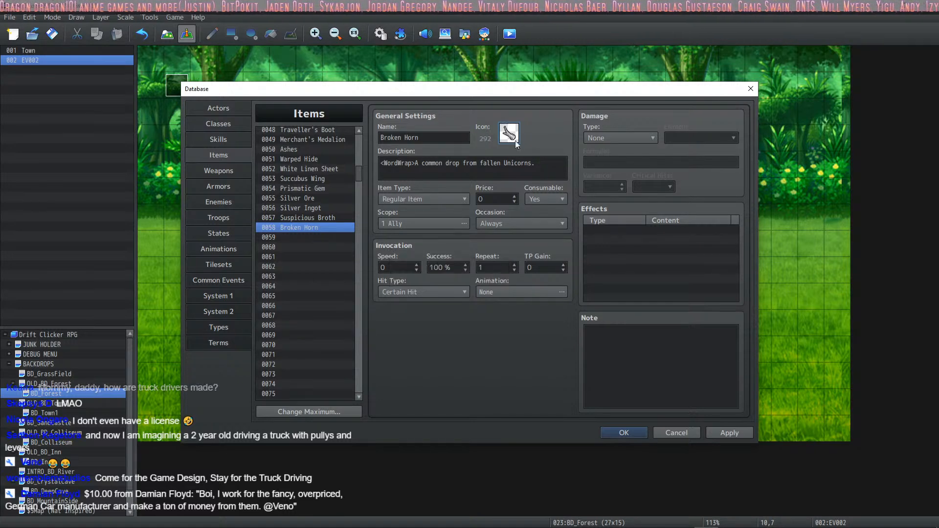
click(547, 157)
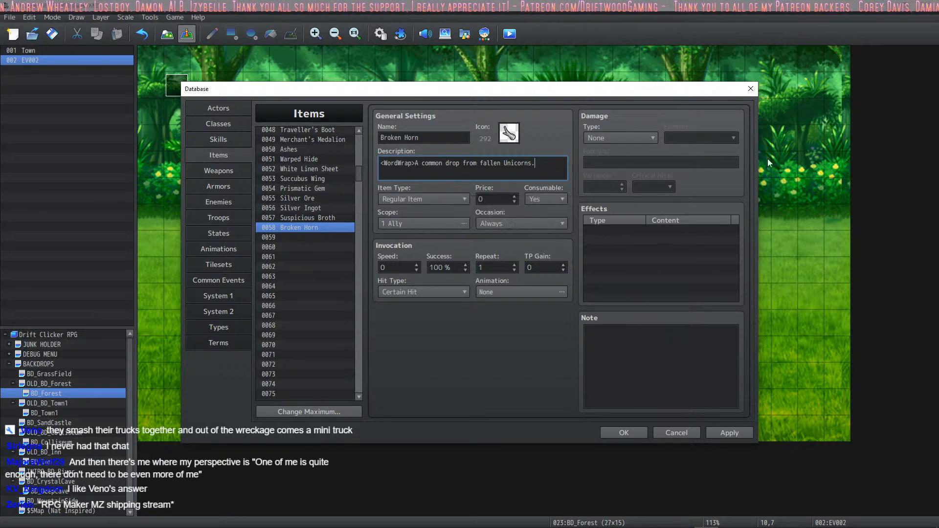
Set the Broken Horn's price to 200 and make it non-consumable, keeping it a Regular Item.
click(497, 199)
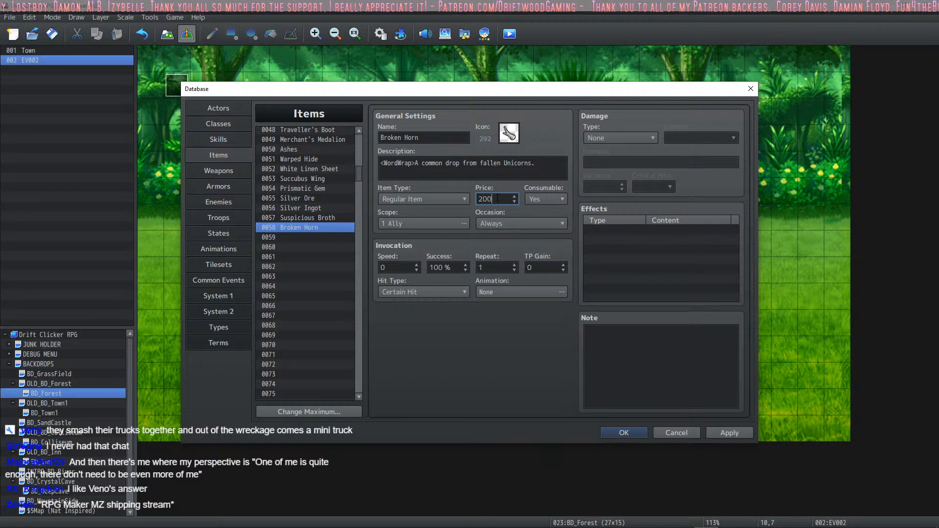
click(542, 200)
click(541, 221)
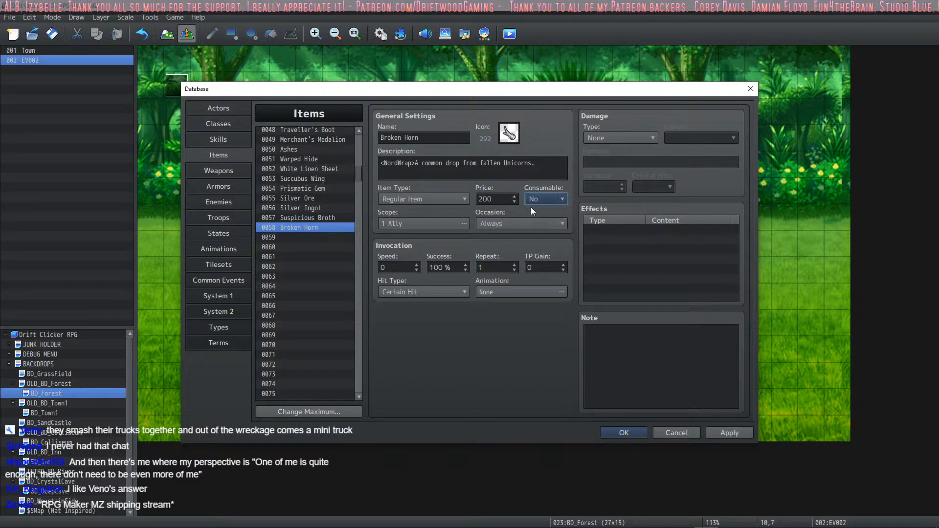
click(423, 204)
click(424, 199)
Set the Broken Horn's occasion to Never and its scope to None, and apply the database changes.
click(424, 223)
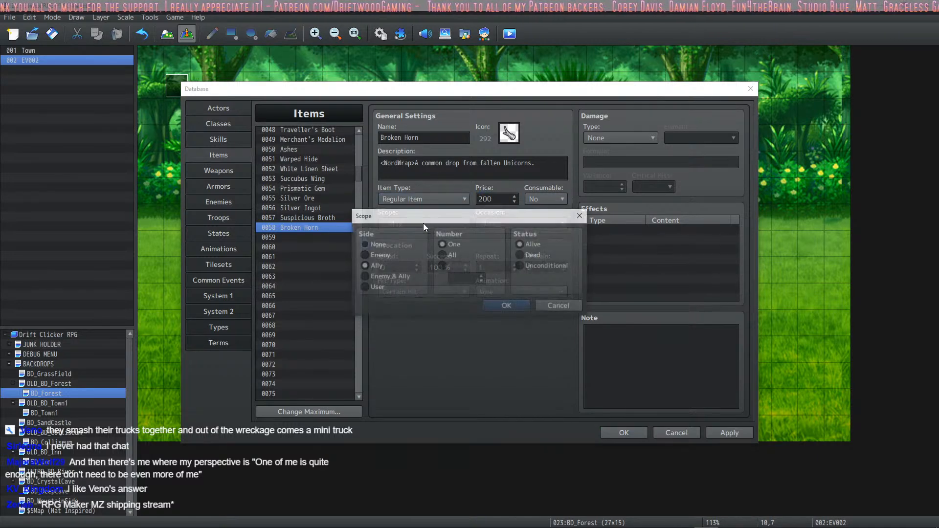
click(511, 304)
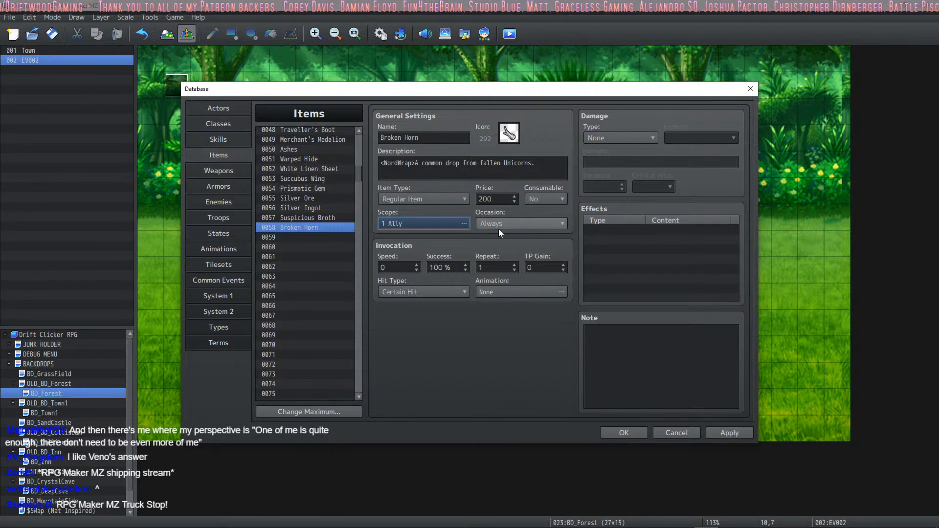
click(519, 225)
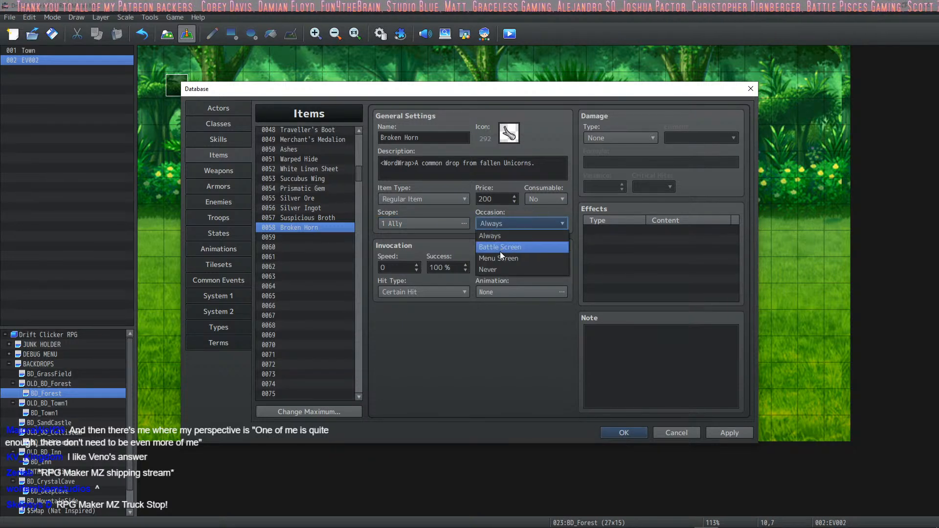
click(507, 235)
click(506, 225)
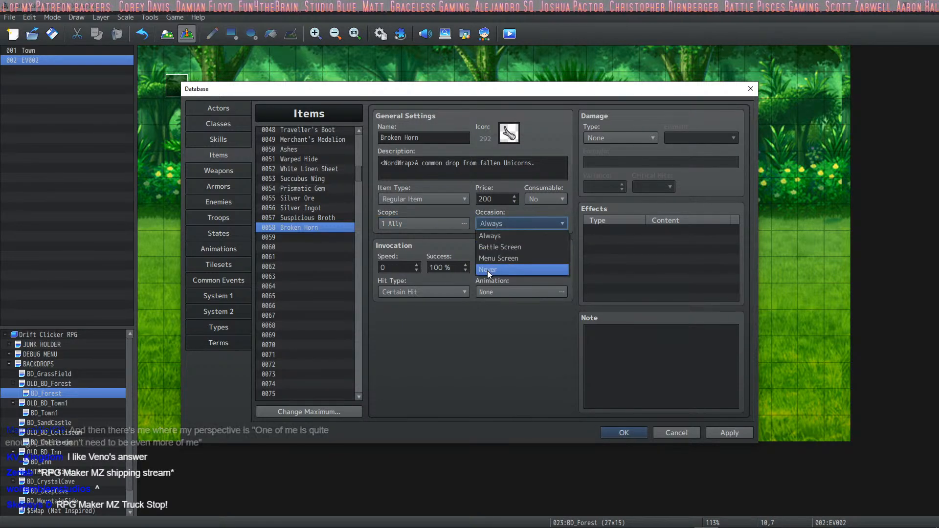
click(488, 272)
click(433, 224)
click(381, 244)
click(506, 306)
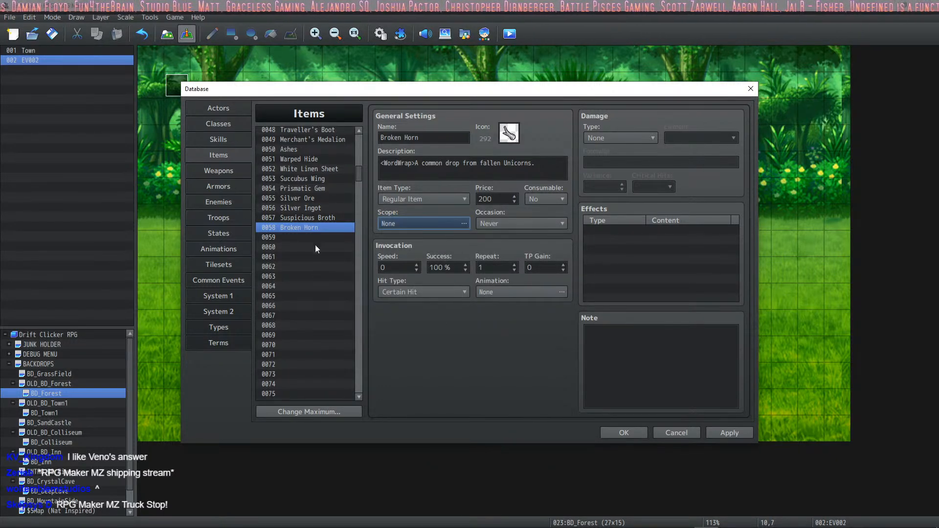
click(729, 432)
Make item 0058 Broken Horn the Unicorn enemy's first drop with a 1/1 probability, and save the project.
click(227, 205)
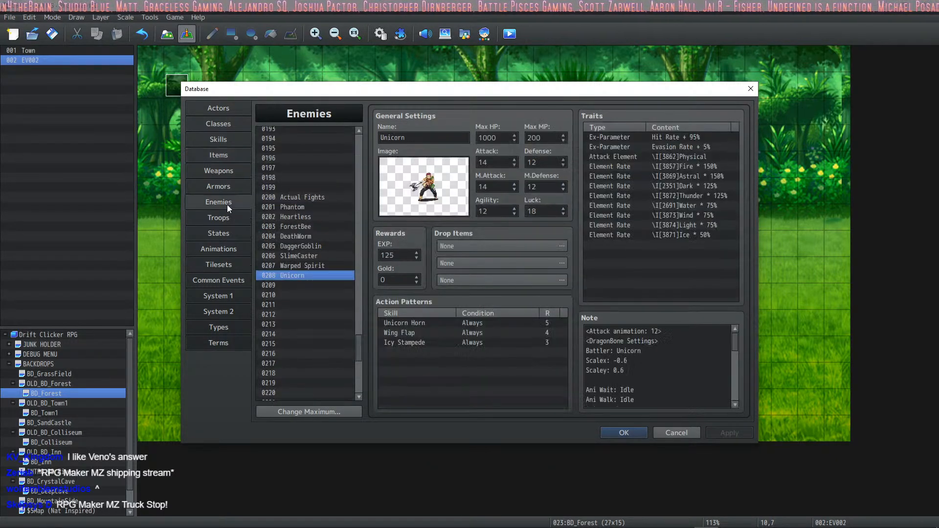
double_click(489, 246)
click(437, 241)
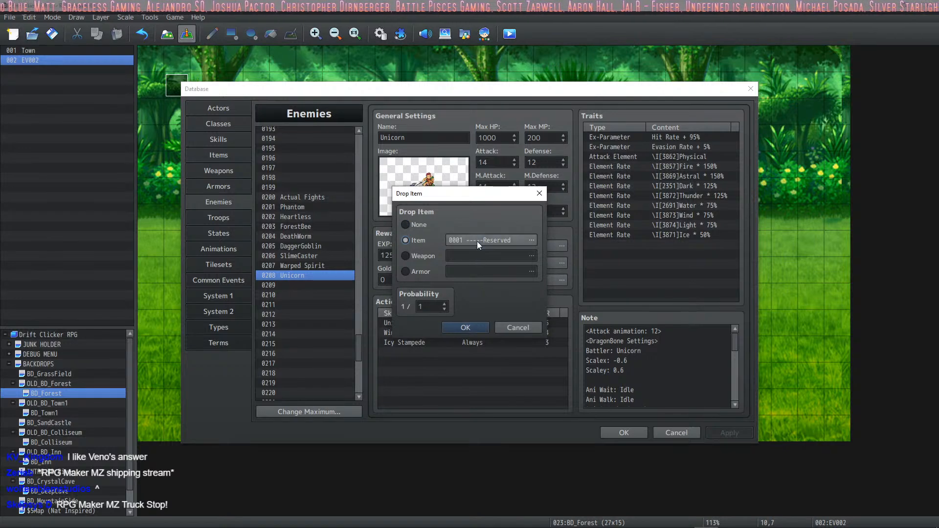
click(477, 242)
click(404, 192)
click(408, 213)
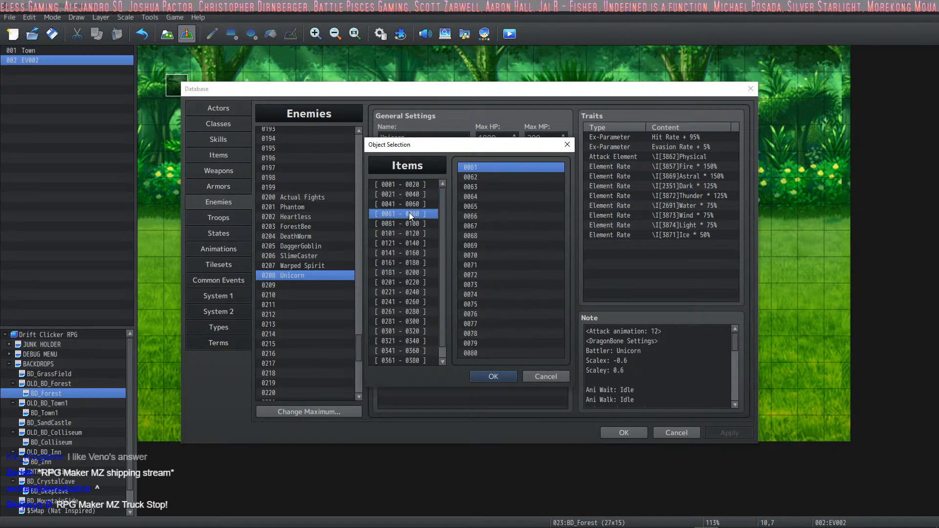
click(414, 203)
click(497, 334)
click(494, 376)
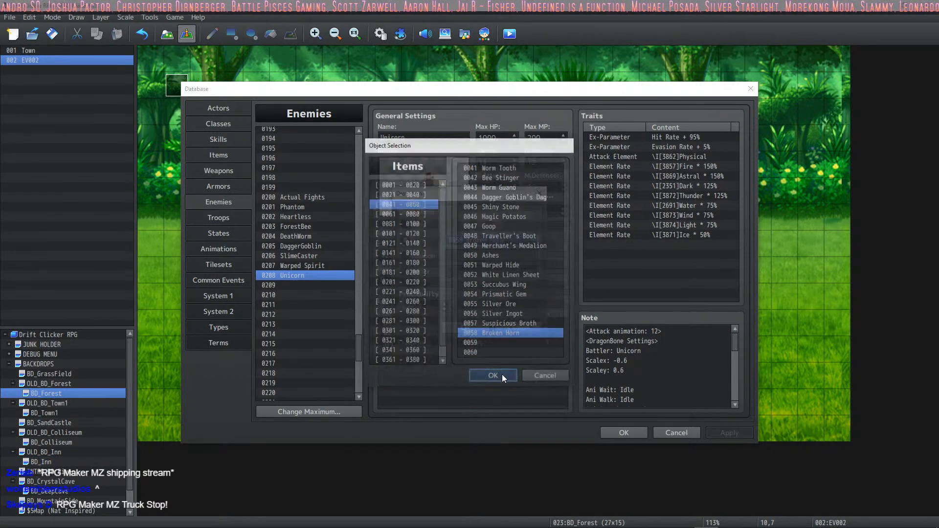
click(470, 327)
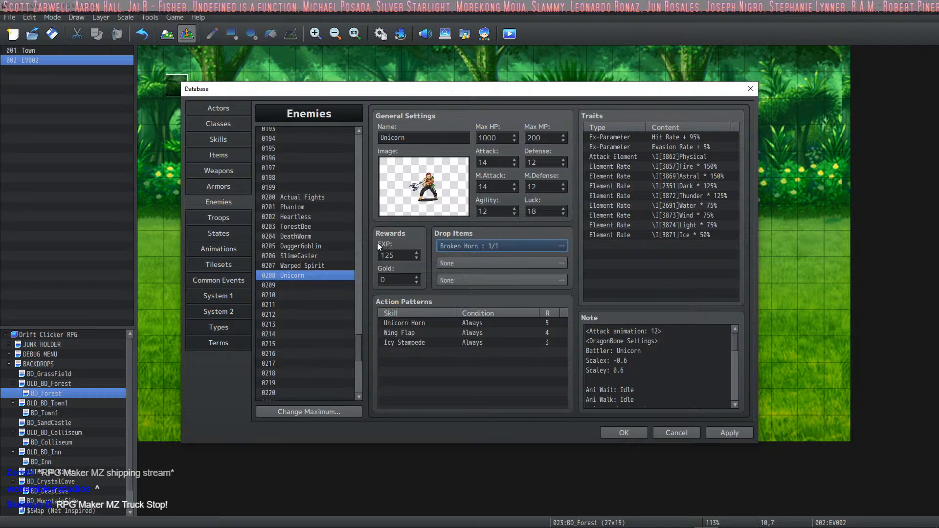
click(623, 432)
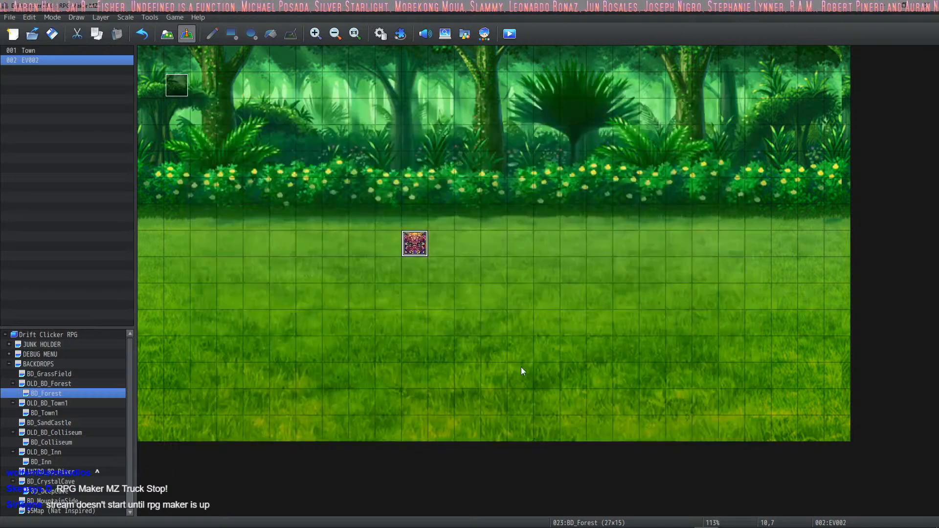
click(52, 34)
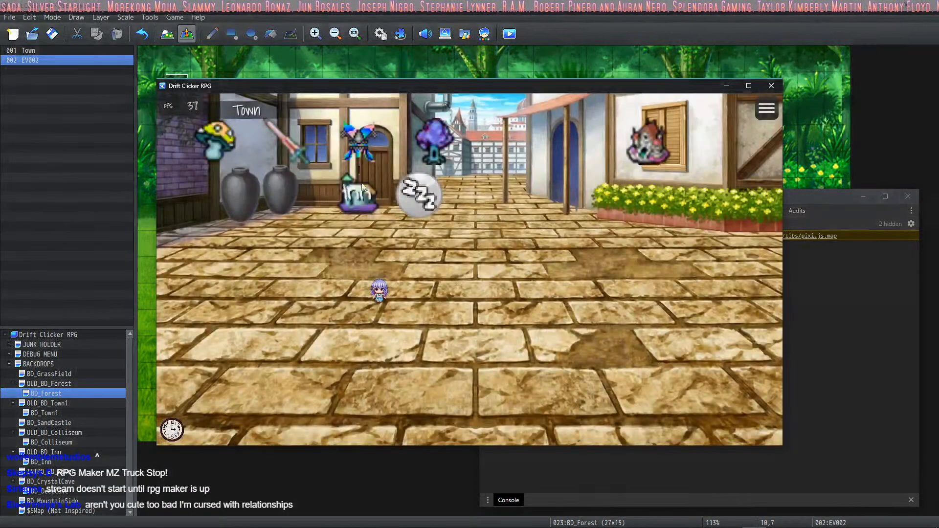
Start a battle in the Forest during the playtest and use the Focus skill Pacify on the DaggerGoblin.
click(445, 145)
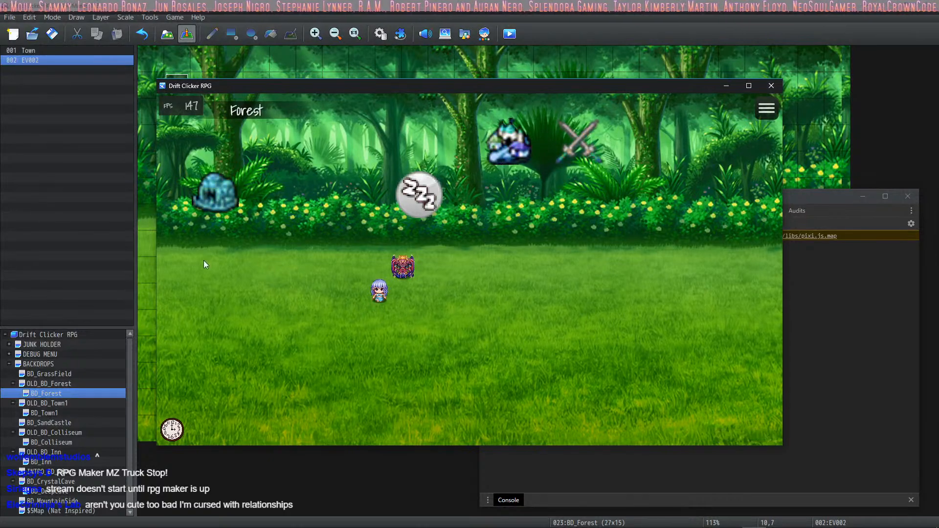
click(579, 138)
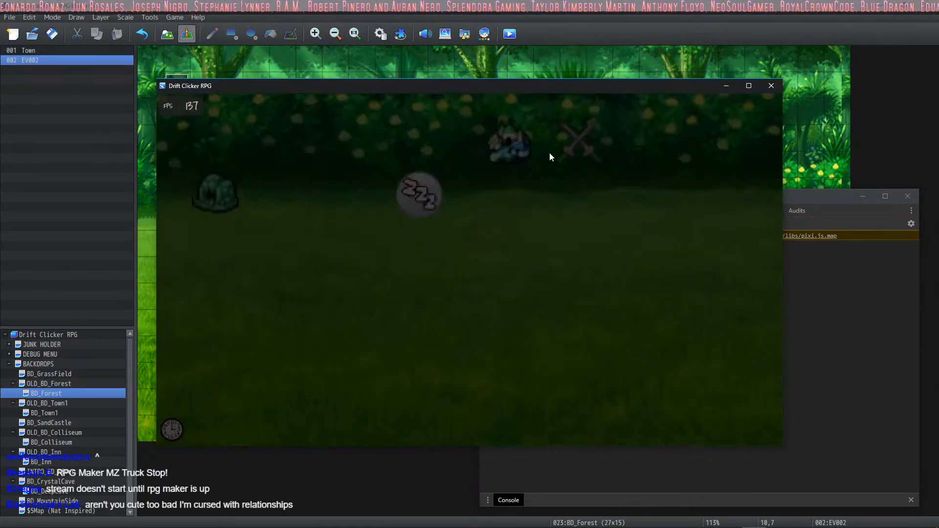
key(Down)
key(Down)
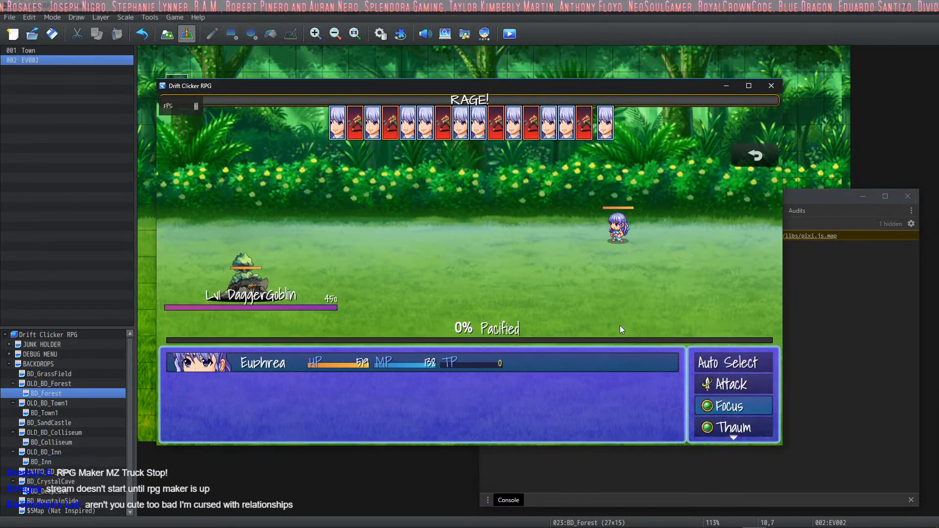
key(Return)
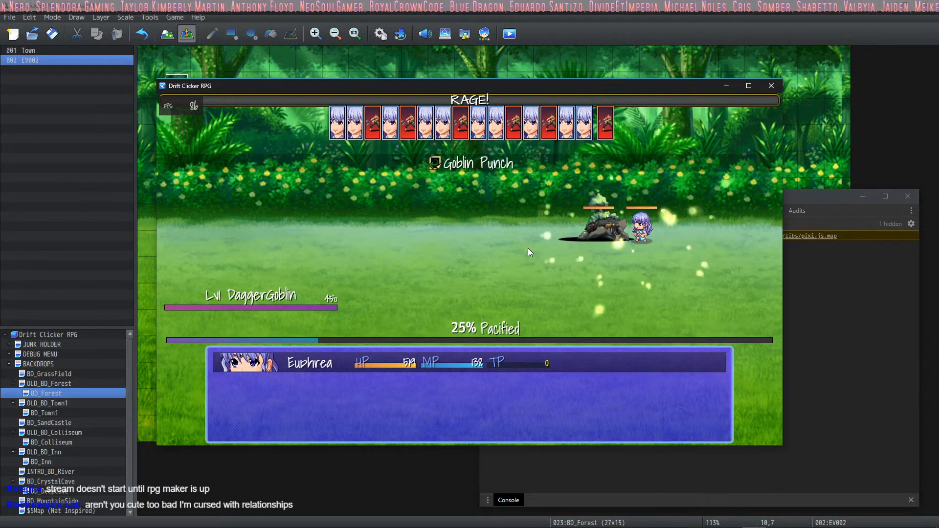
Use Pacify on the DaggerGoblin for two more turns, hitting the flying books to fill the Pacified bar.
click(727, 427)
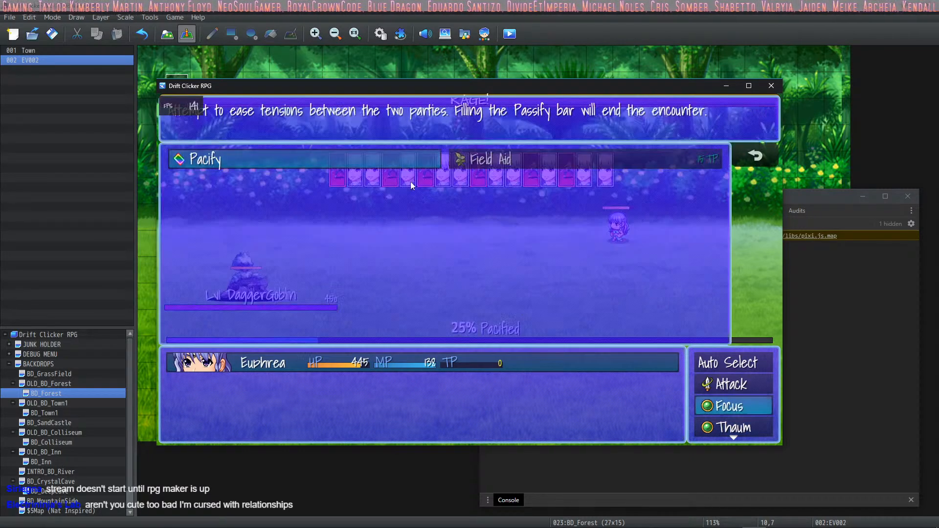
click(363, 154)
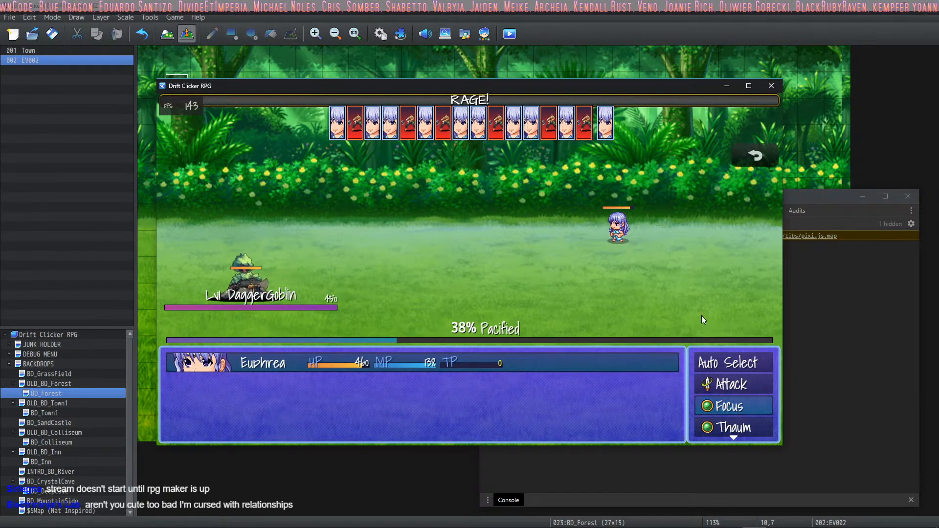
key(Return)
key(Return)
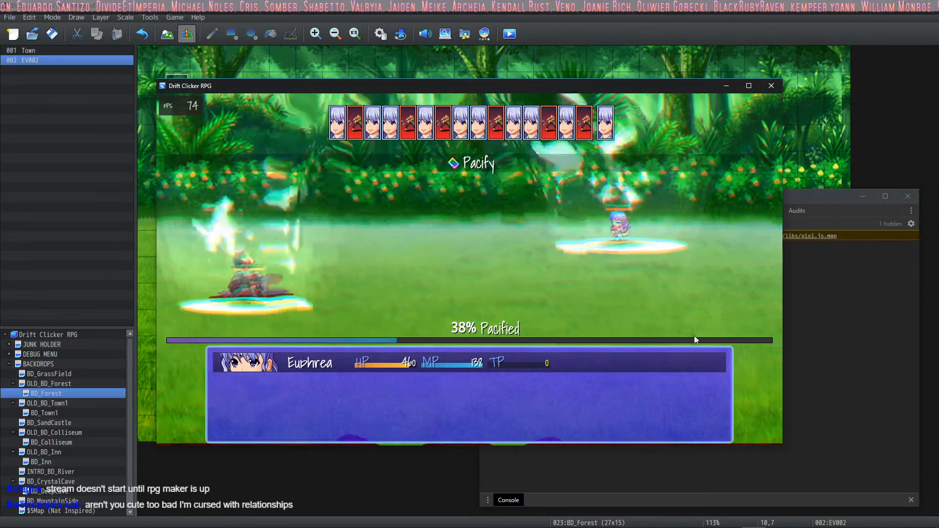
click(583, 230)
click(512, 229)
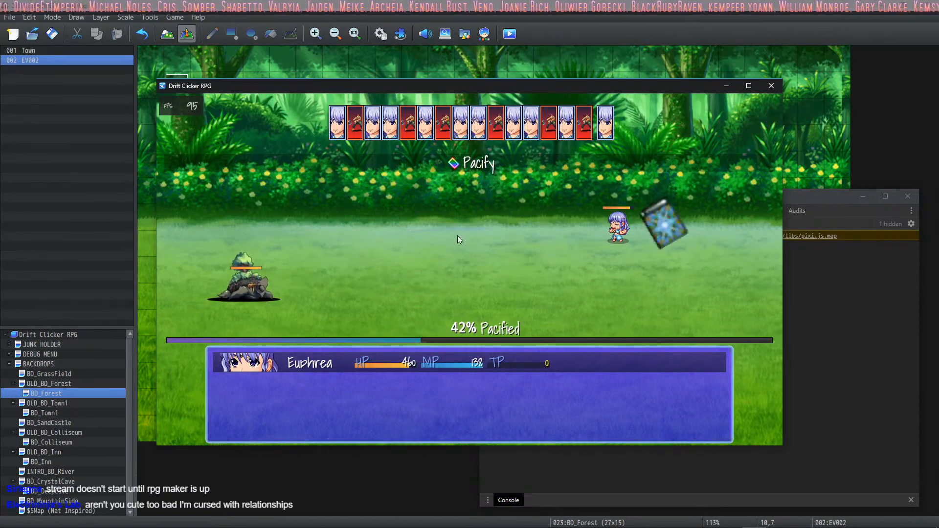
click(664, 224)
click(384, 176)
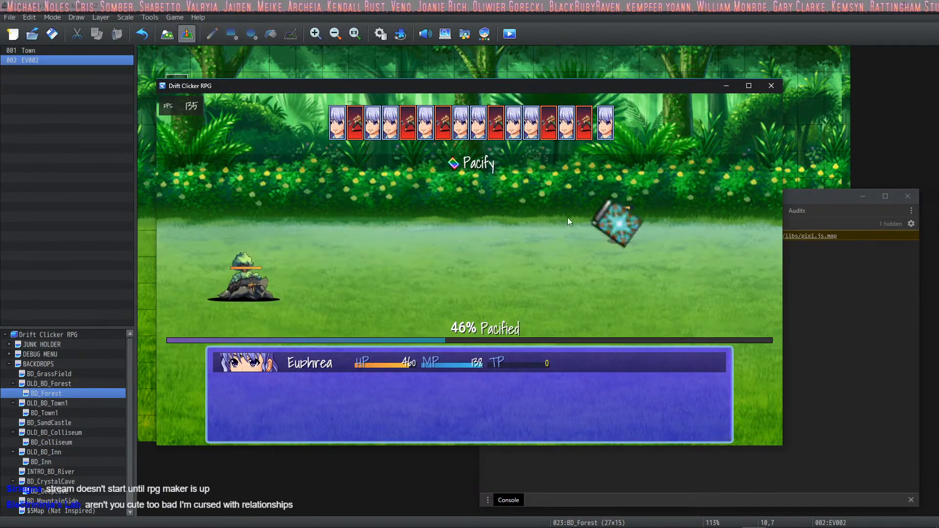
click(617, 221)
click(719, 173)
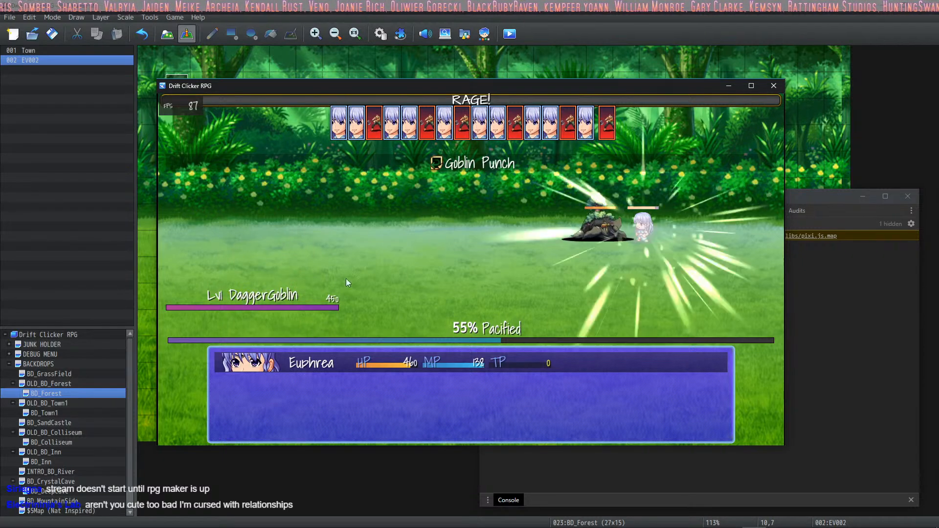
Use Euphrea's Pacify skill for another turn and hit the books crossing the battlefield.
click(733, 406)
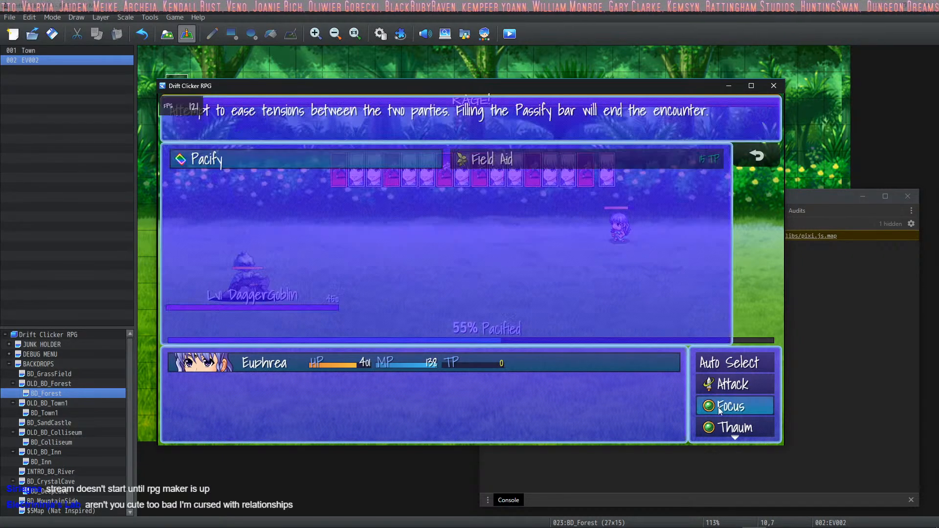
click(326, 166)
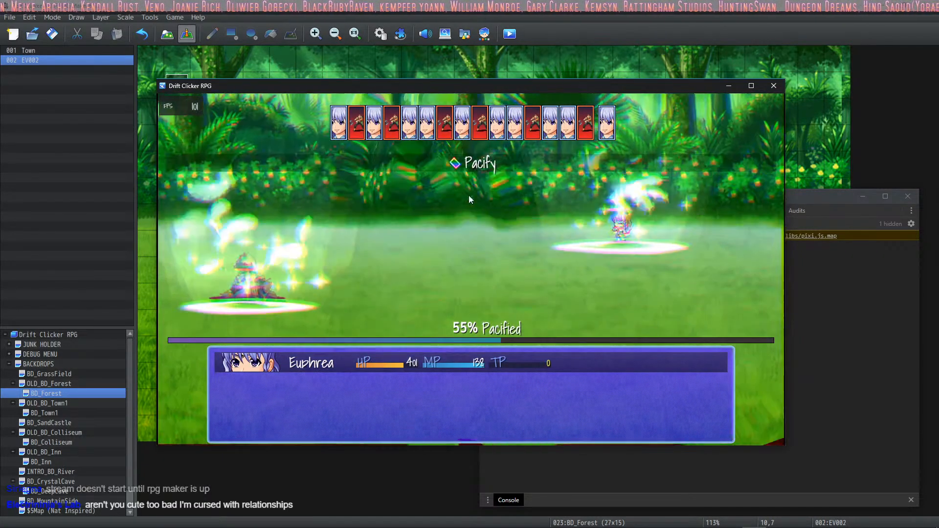
click(702, 176)
click(329, 223)
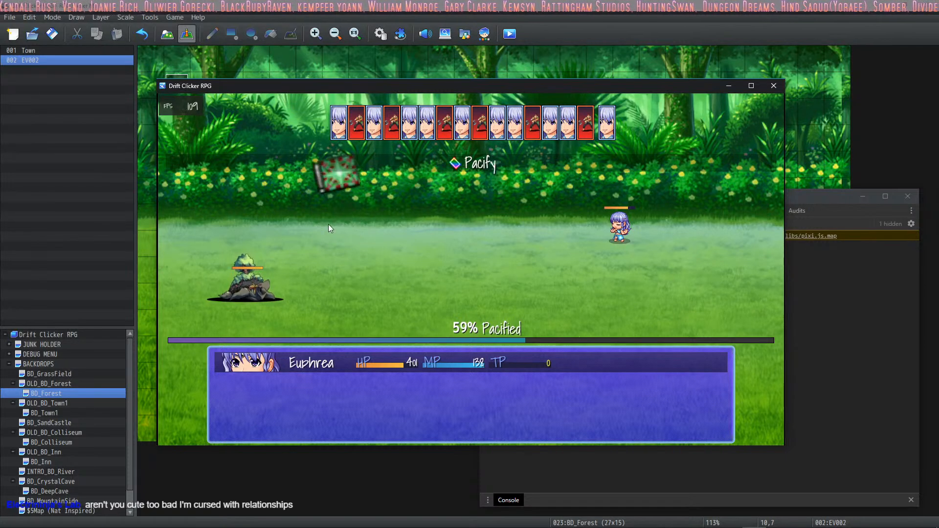
click(471, 185)
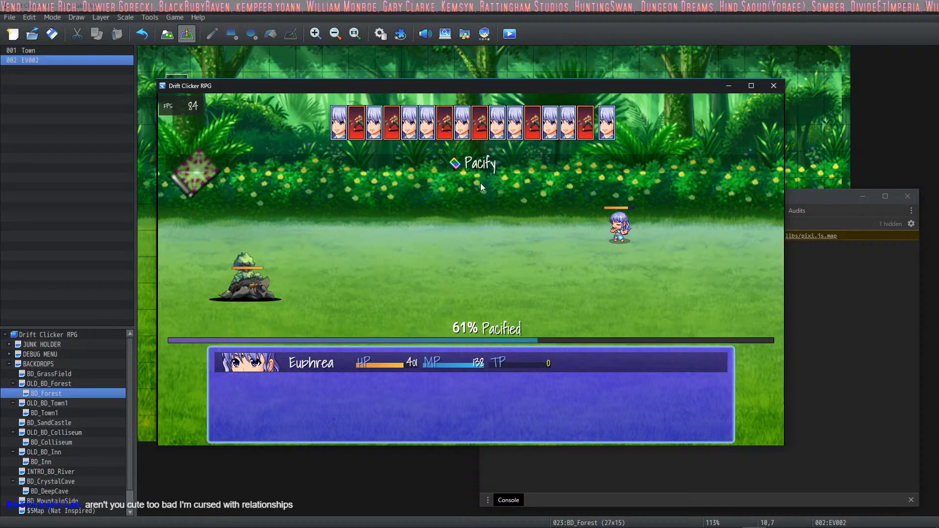
click(201, 163)
click(707, 222)
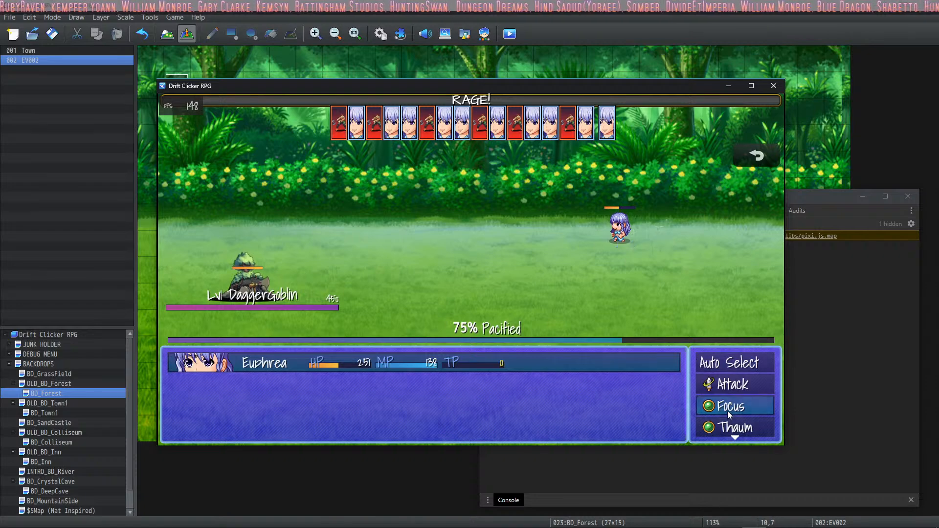
Finish pacifying the DaggerGoblin with one more Pacify turn and dismiss the victory results to return to the Forest.
click(727, 408)
click(321, 157)
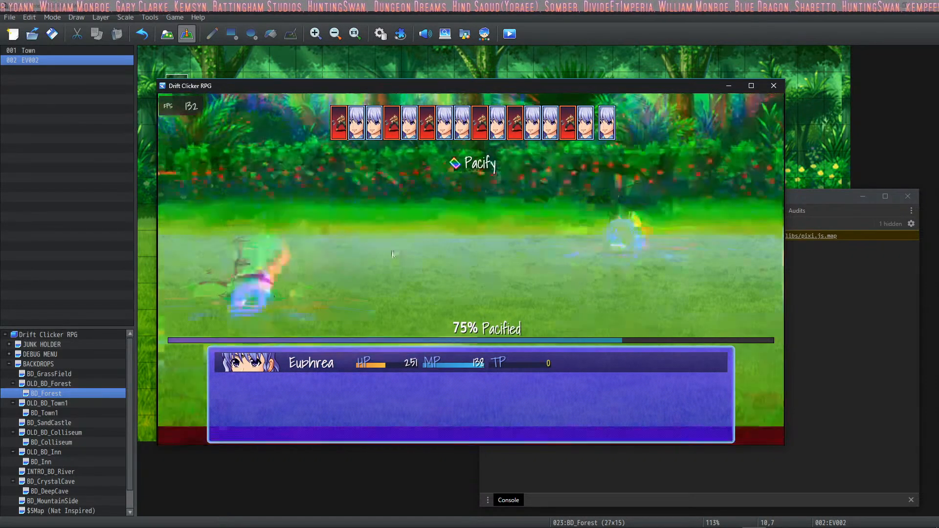
click(425, 212)
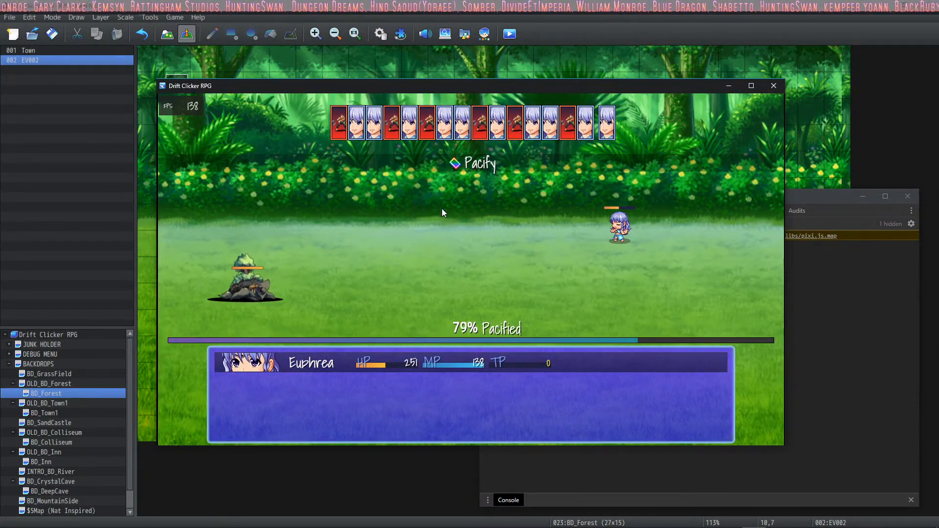
click(307, 173)
click(442, 222)
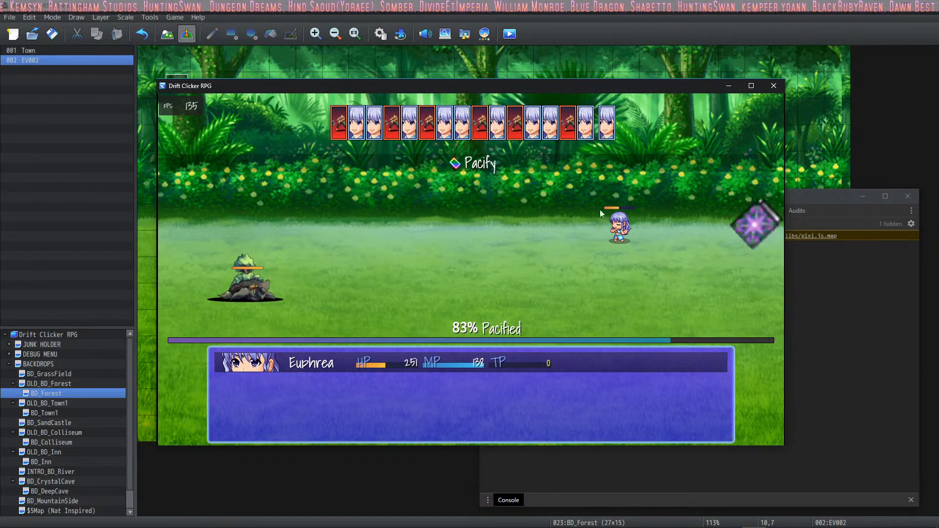
click(746, 211)
click(291, 177)
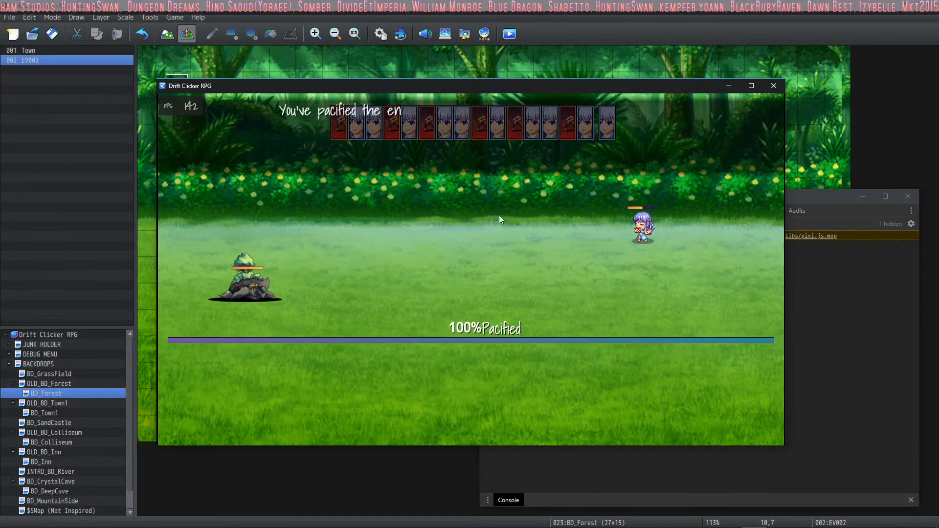
click(441, 221)
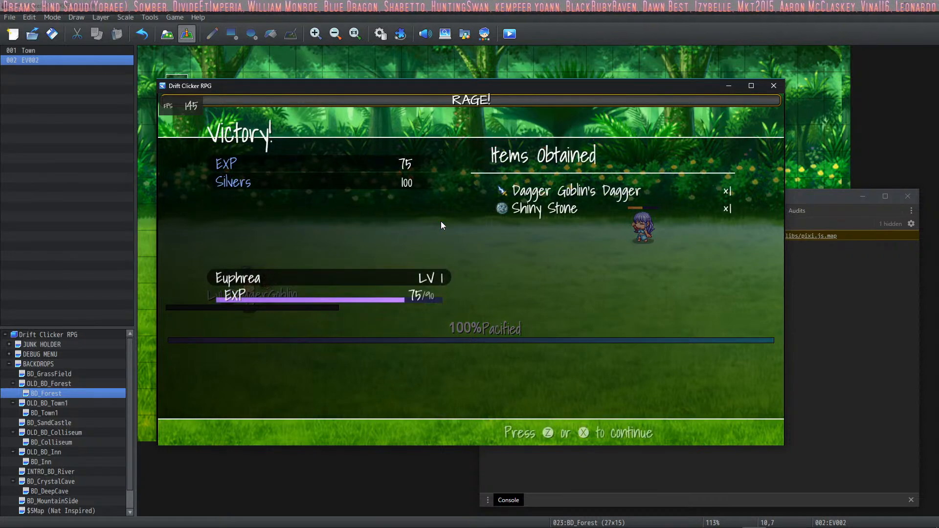
click(441, 221)
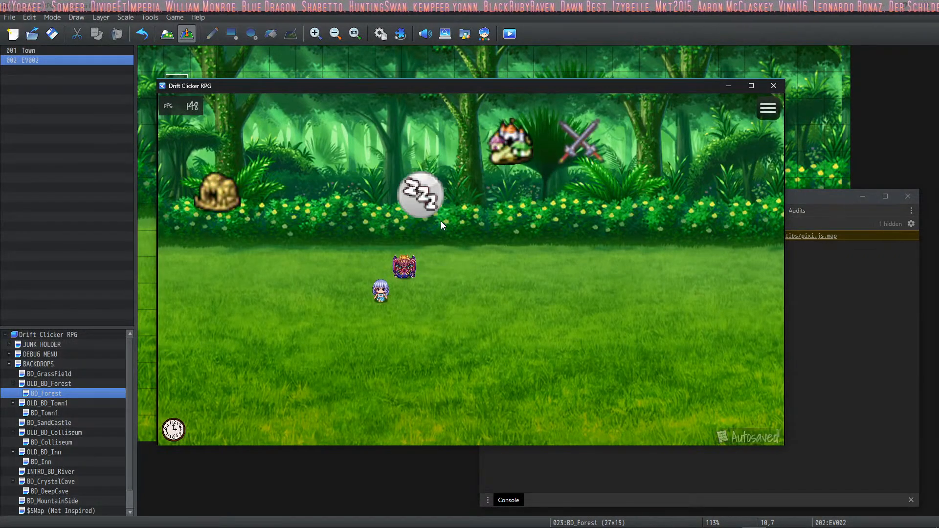
Start the Forest's special encounter against the Lv1 Unicorn and choose the Focus skill Pacify for Euphrea.
click(402, 269)
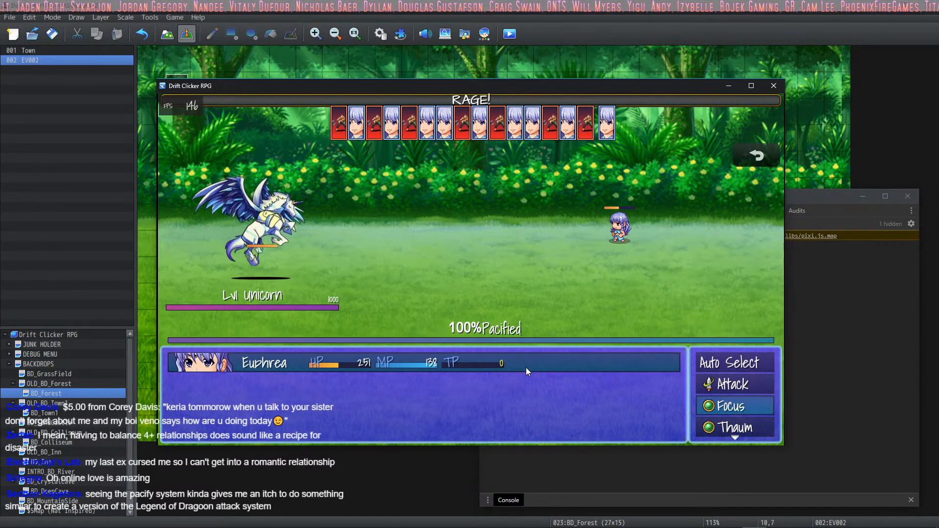
key(Down)
key(Return)
key(Escape)
key(Up)
key(Return)
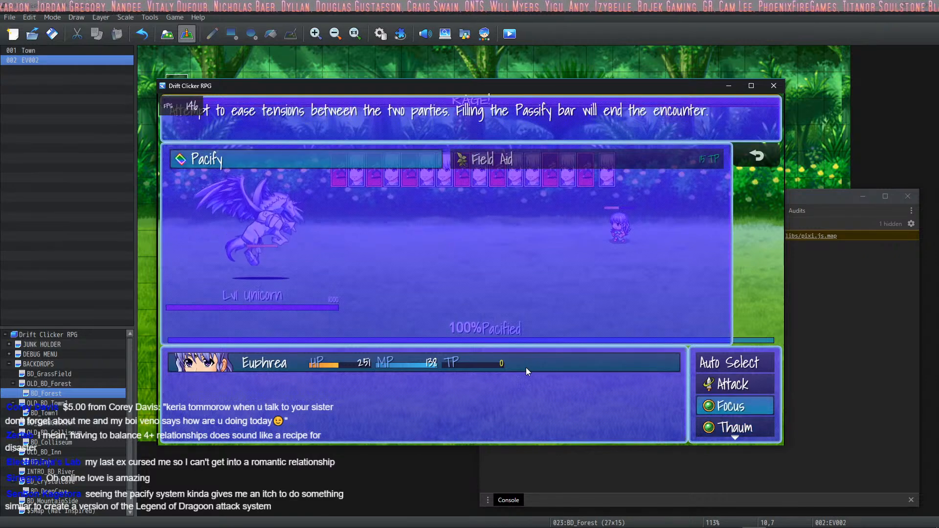
key(Return)
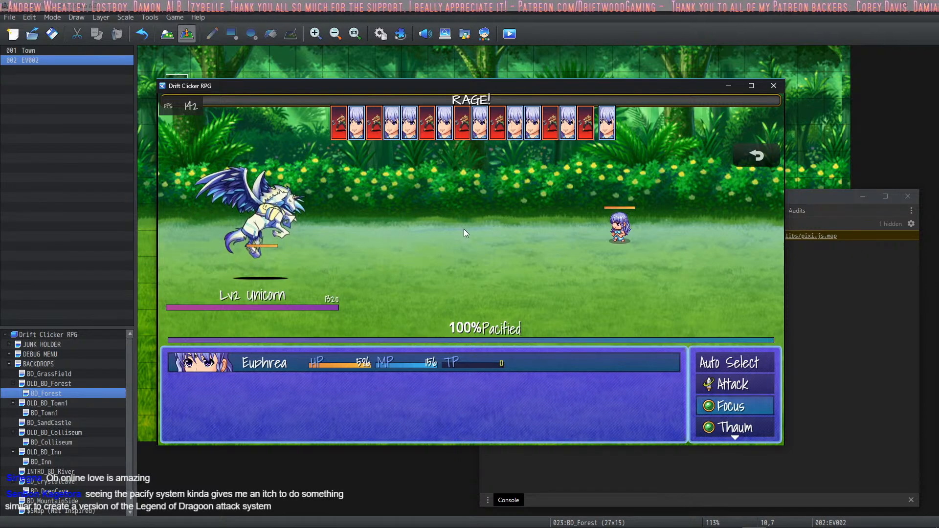
Use Pacify on the Lv2 Unicorn, hit the flying books, and dismiss the victory results to return to the Forest.
key(Return)
click(179, 159)
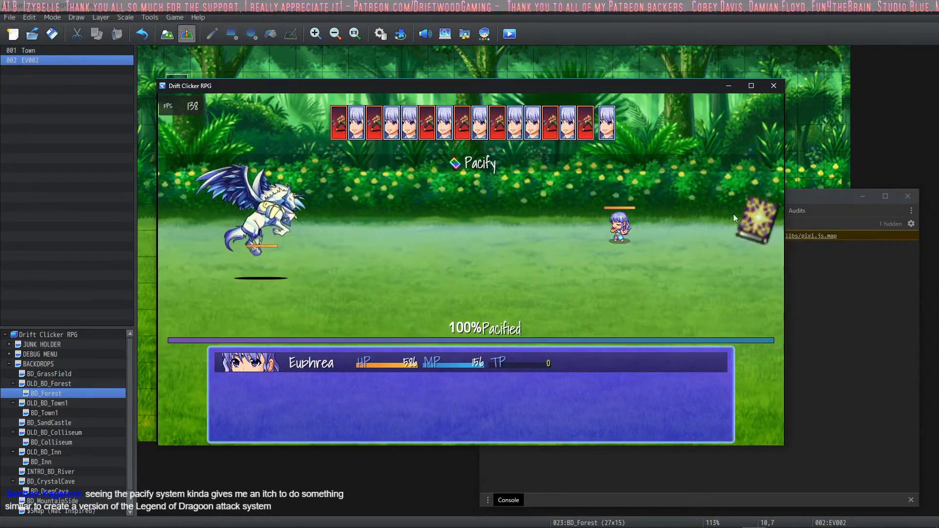
click(745, 219)
click(242, 218)
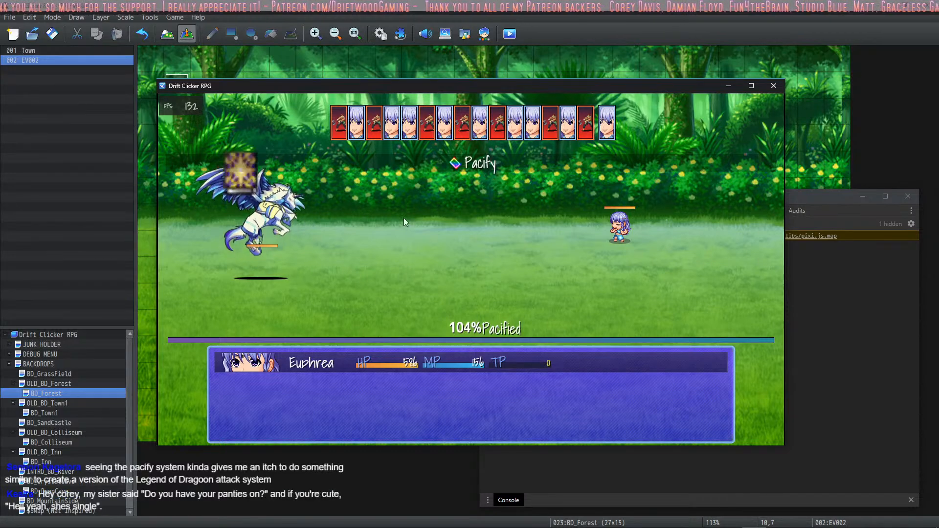
click(243, 177)
click(513, 161)
click(705, 210)
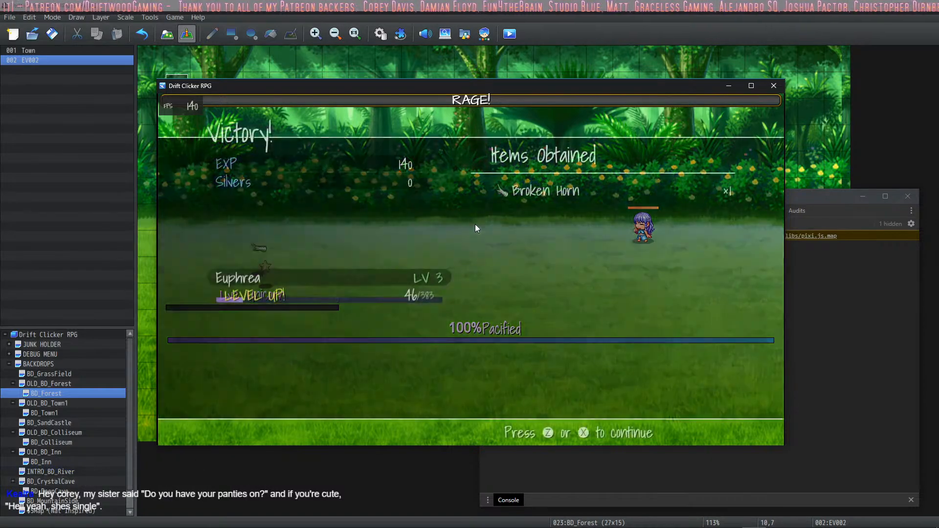
click(468, 231)
click(468, 257)
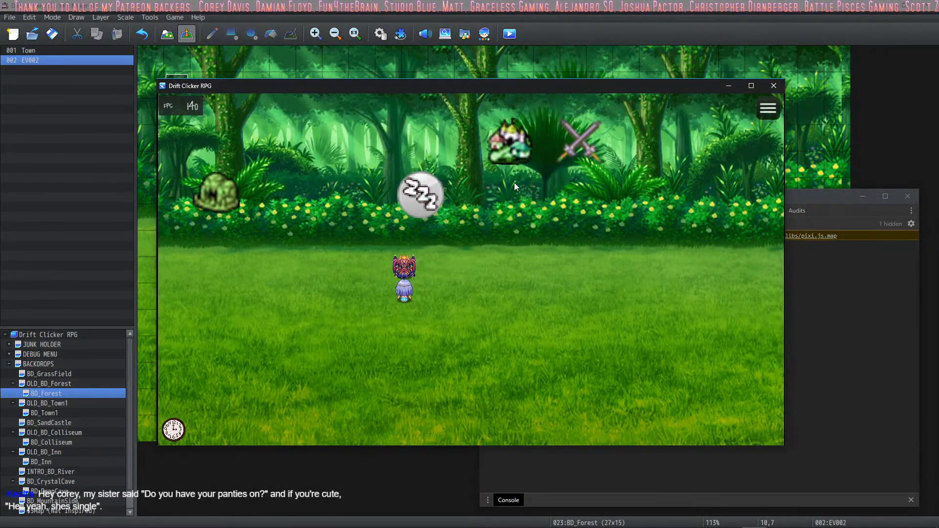
Start a regular Forest battle and use Pacify on the Lv3 DaggerGoblin, hitting the books that cross the battlefield.
click(582, 140)
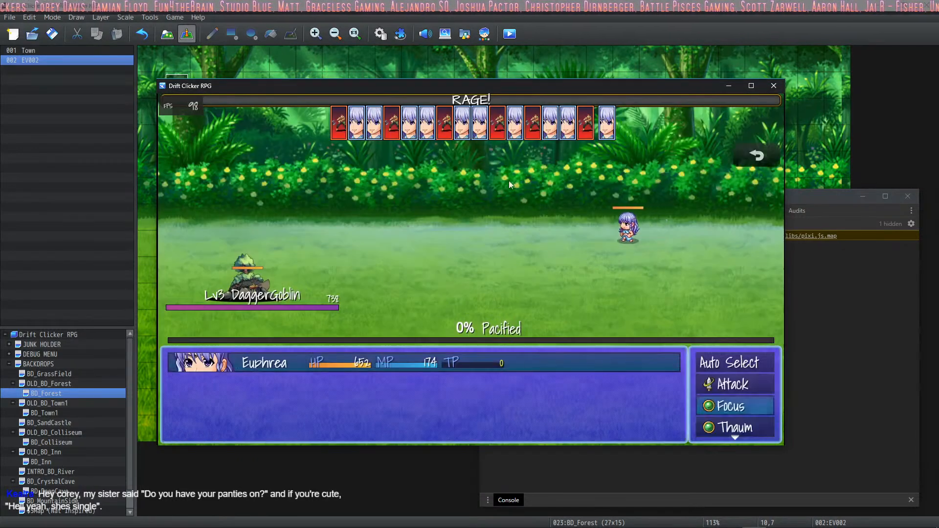
click(732, 405)
click(262, 166)
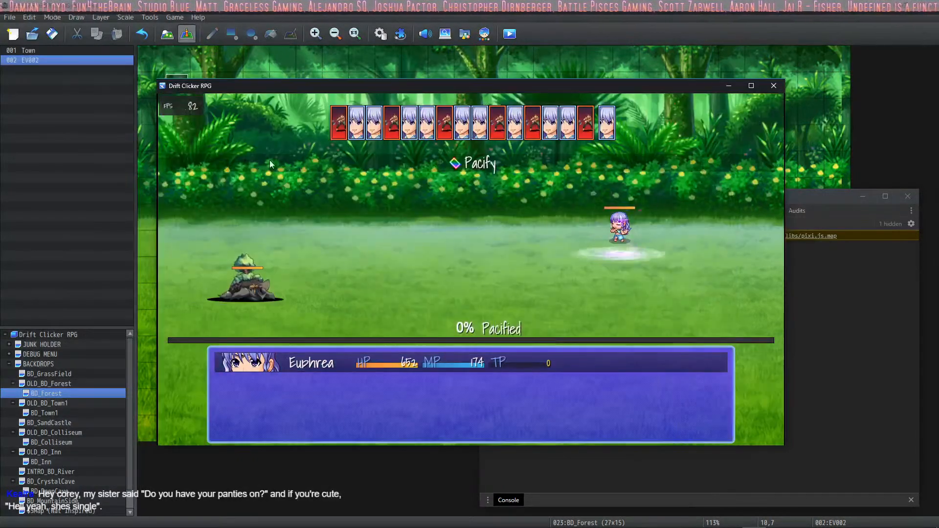
click(519, 179)
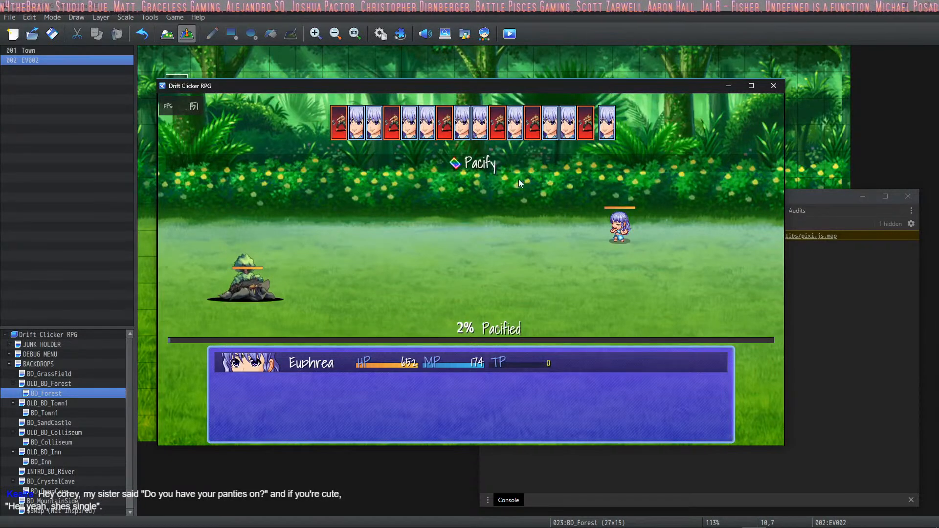
click(264, 224)
click(244, 180)
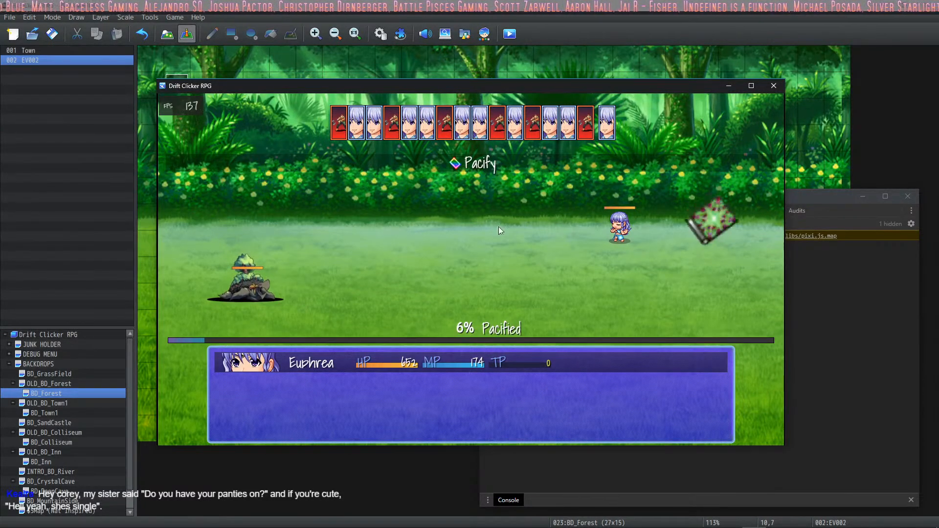
click(704, 215)
click(350, 180)
click(572, 172)
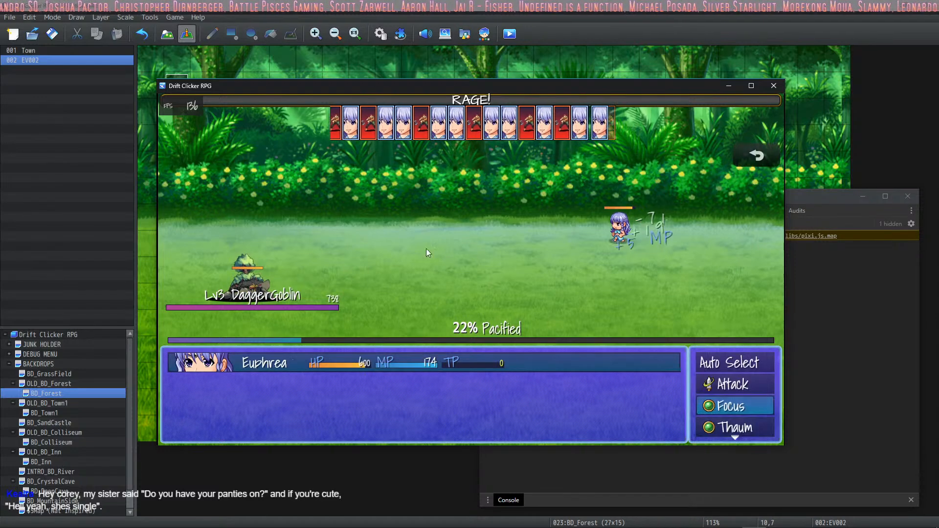
Use Pacify on the DaggerGoblin for a second turn and hit the flying books to raise the Pacified bar.
click(729, 405)
click(291, 170)
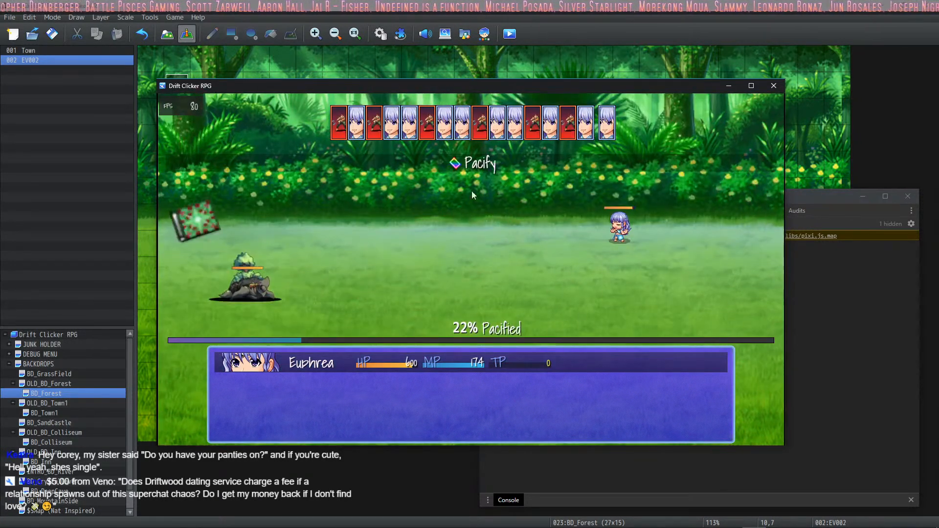
click(209, 225)
click(745, 220)
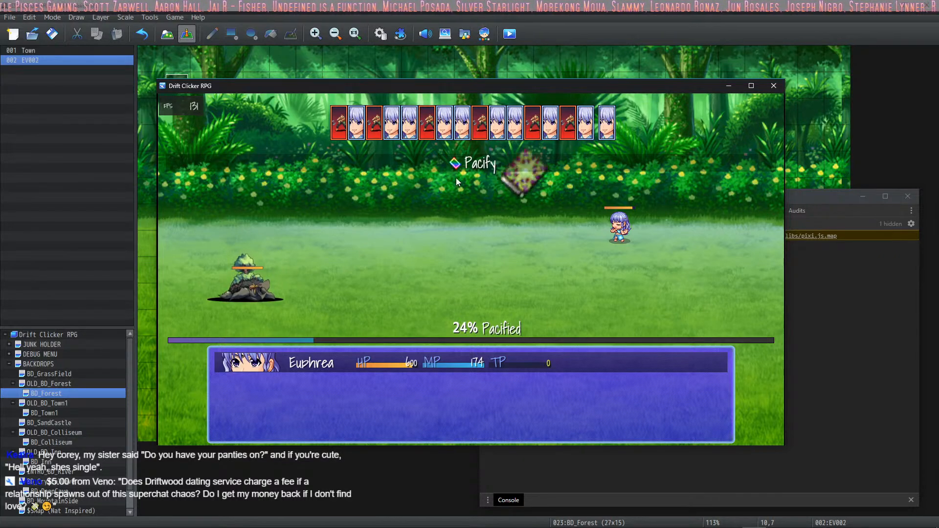
click(509, 176)
click(329, 177)
click(384, 180)
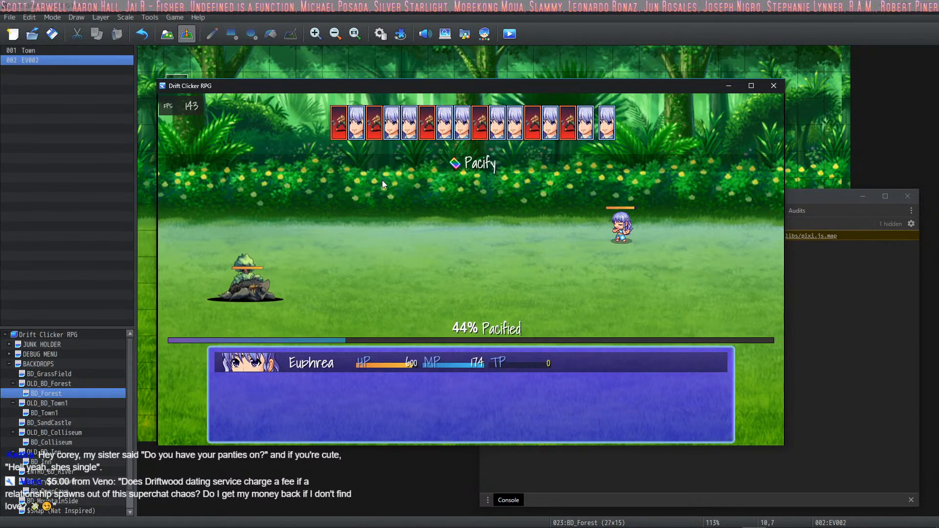
Spend Euphrea's third turn on Pacify, hitting the moving books during the skill.
key(Return)
key(Return)
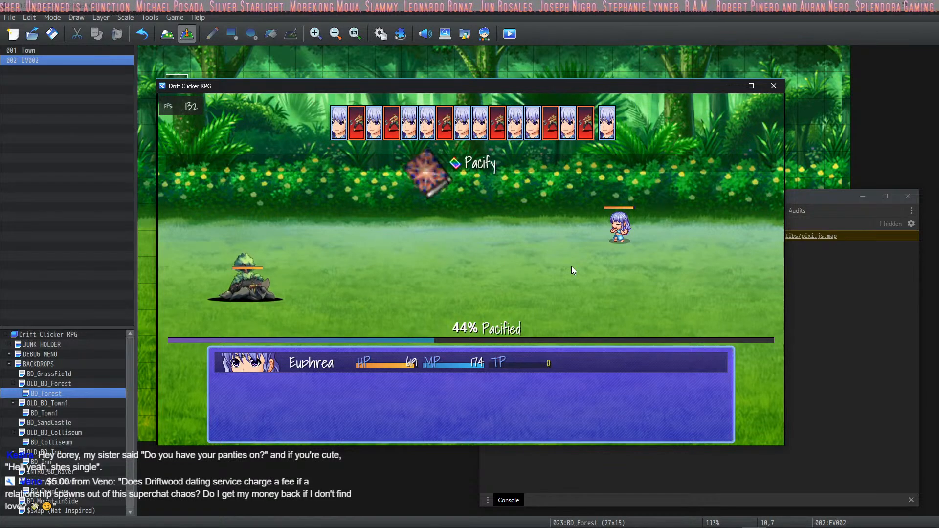
click(697, 215)
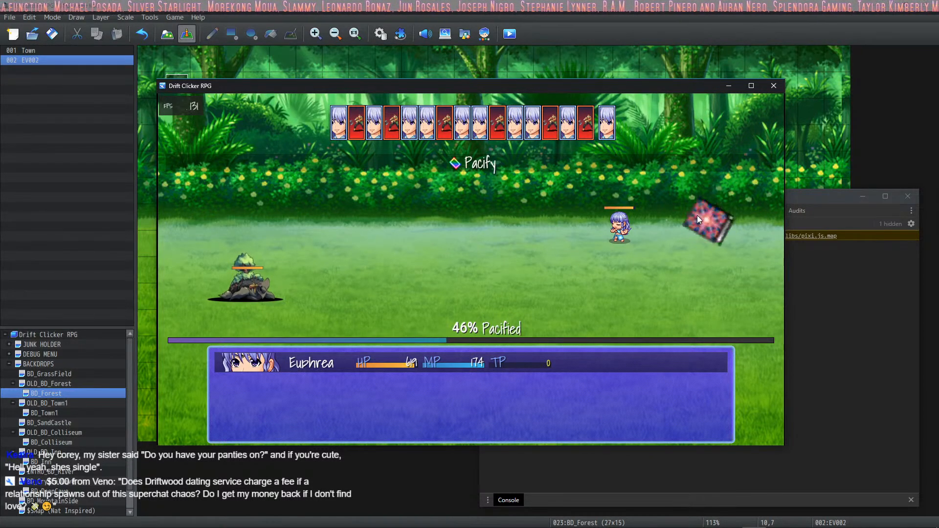
click(697, 215)
click(323, 162)
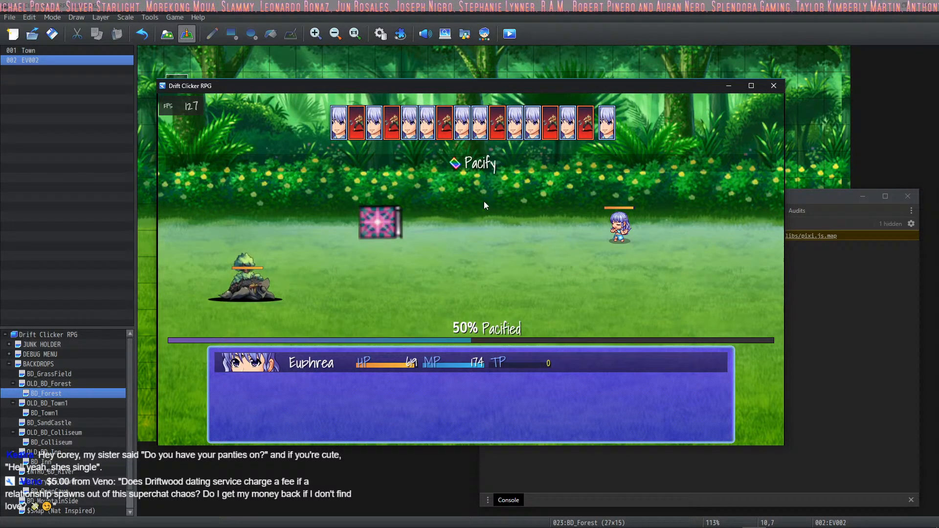
click(382, 222)
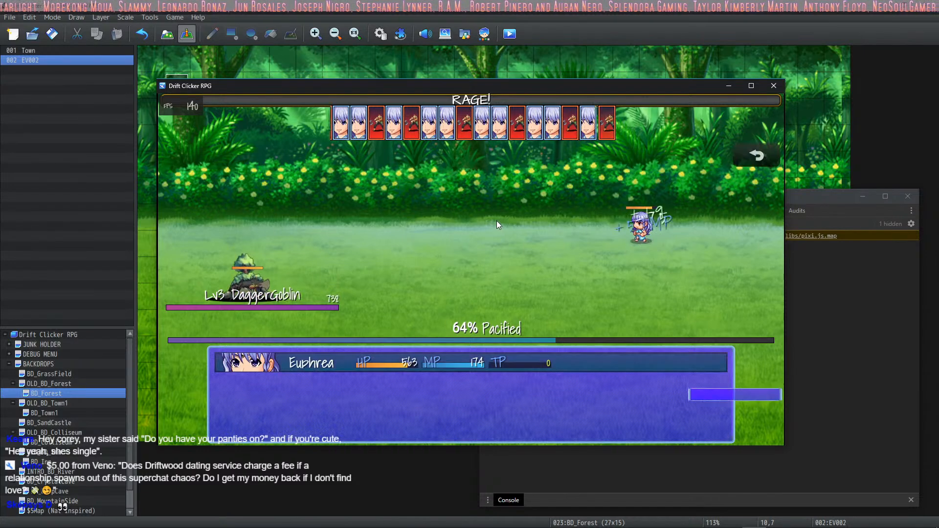
Use Pacify for a fourth turn against the DaggerGoblin and hit the books as they appear.
key(Return)
key(Return)
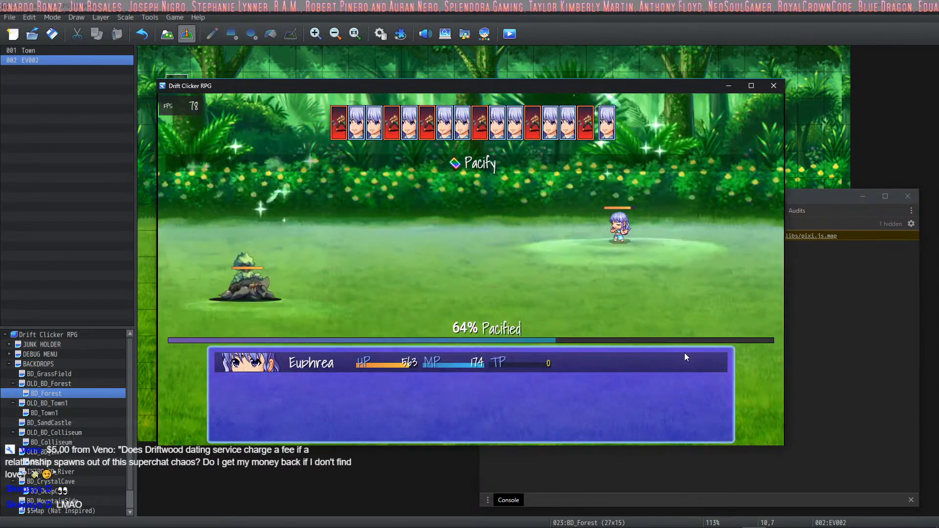
click(481, 226)
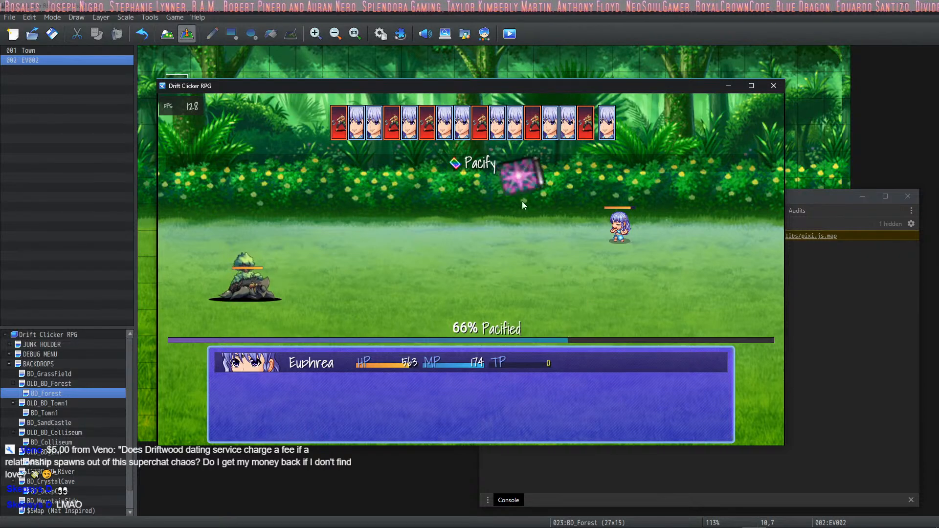
click(387, 211)
click(718, 183)
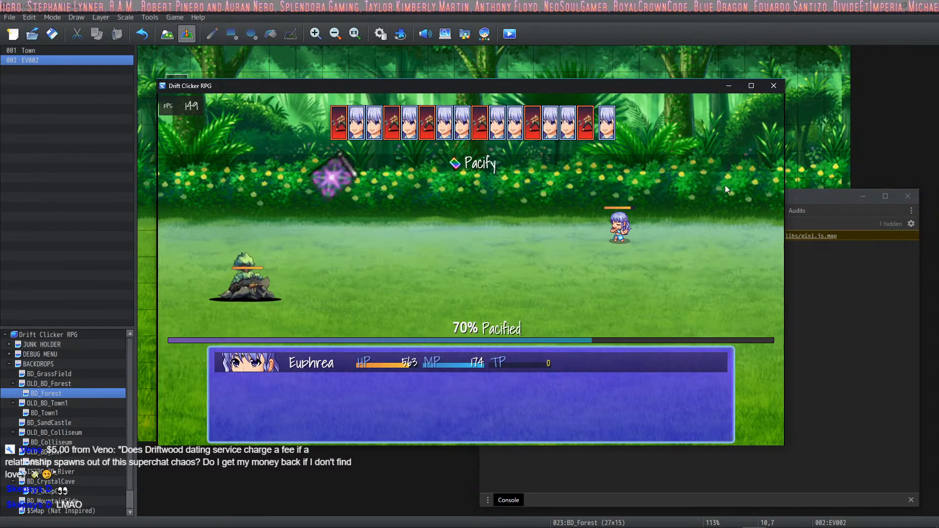
click(339, 186)
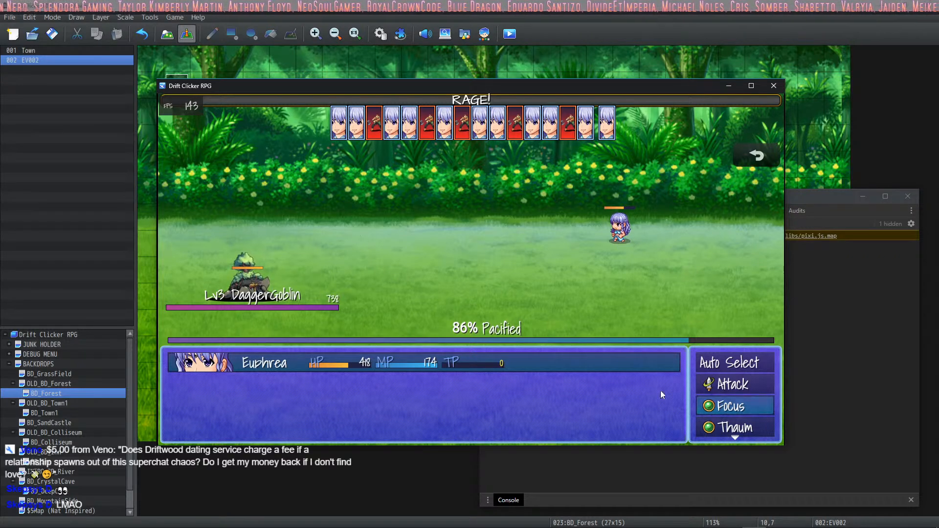
Fill the Pacified bar with one more Pacify turn and dismiss the end-of-battle messages to return to the Forest.
click(734, 405)
click(289, 164)
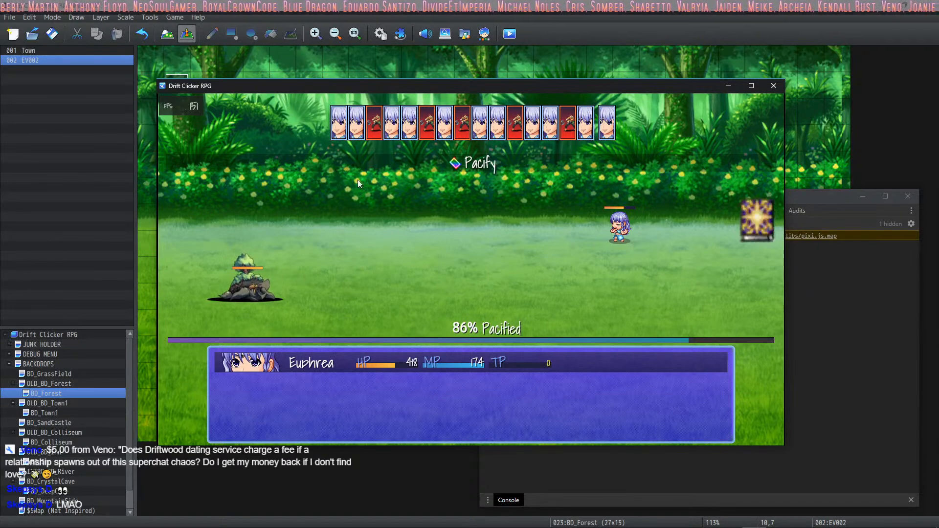
click(700, 172)
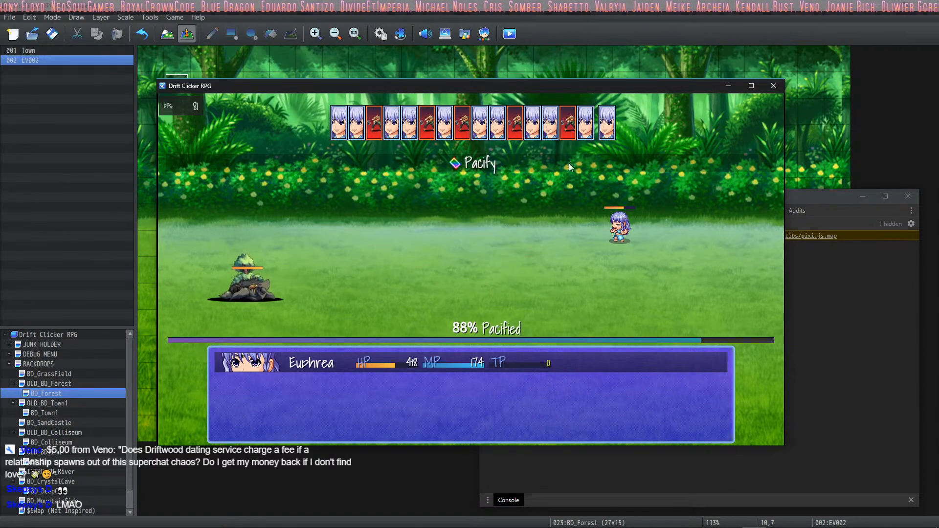
click(303, 174)
click(186, 222)
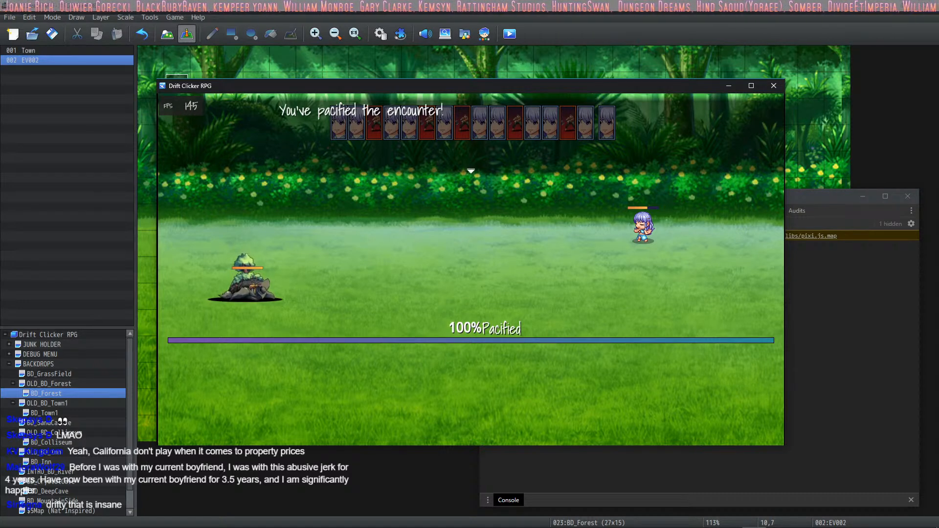
click(464, 264)
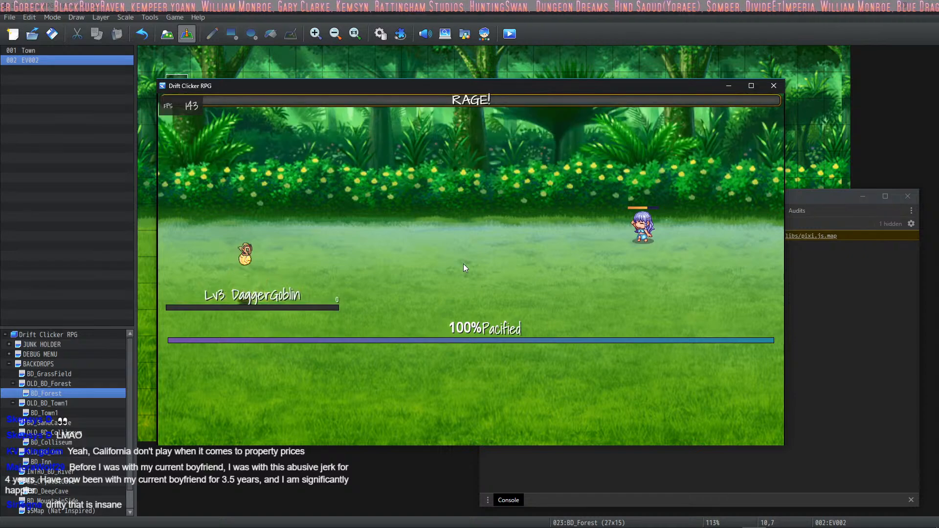
click(444, 255)
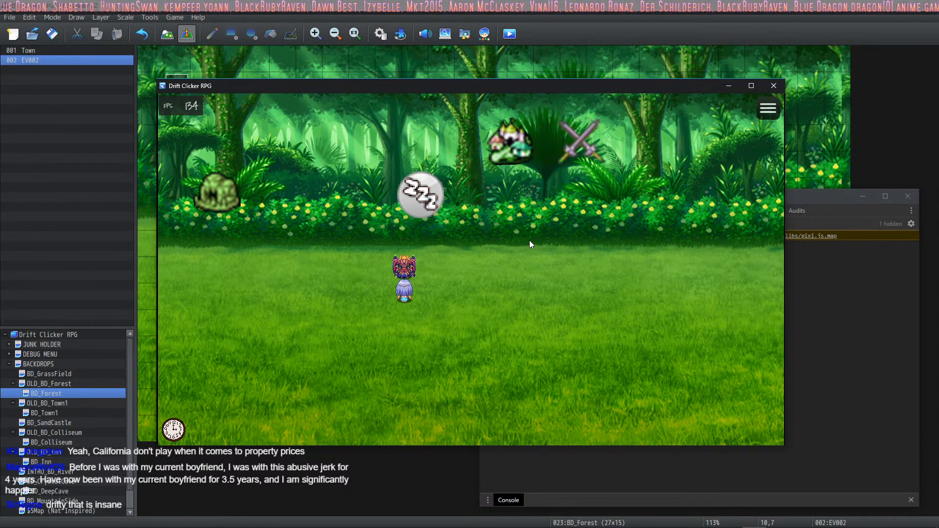
Start another regular Forest battle and use Pacify on the new DaggerGoblin, hitting the flying books.
click(581, 149)
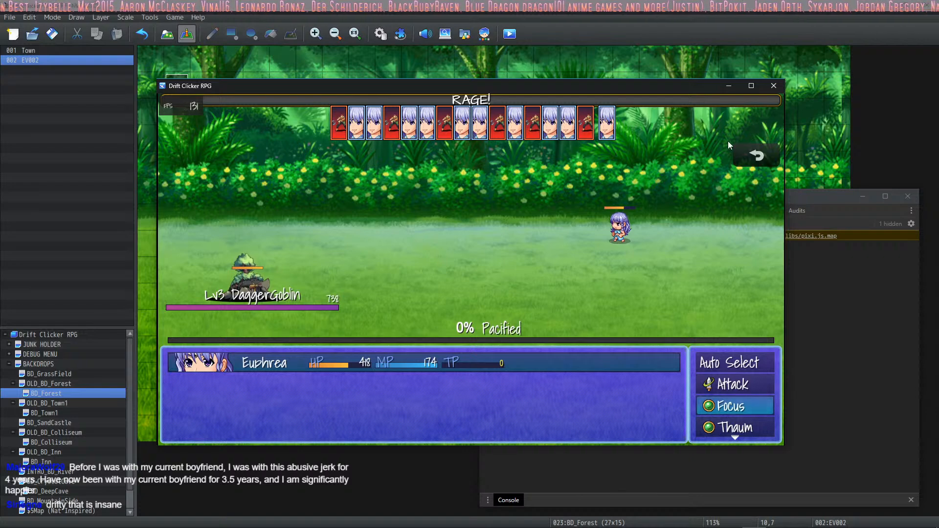
click(725, 407)
click(290, 157)
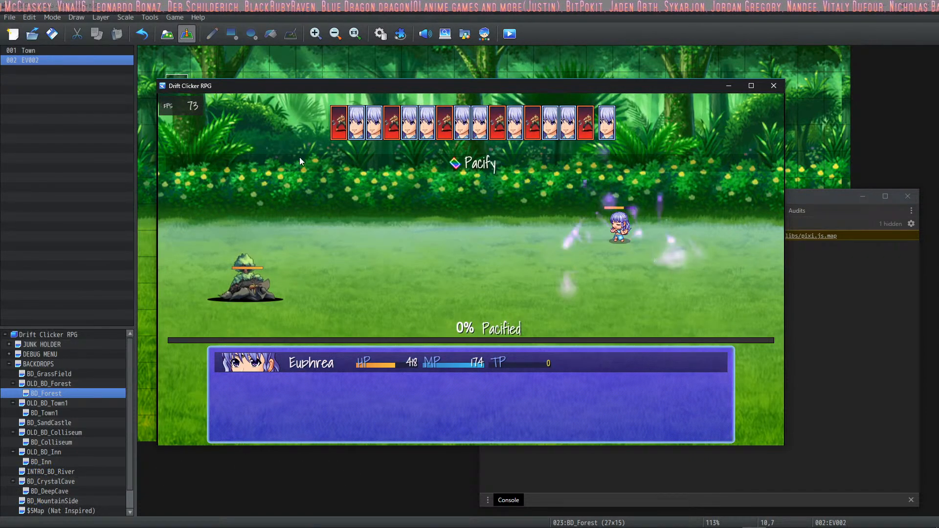
click(369, 165)
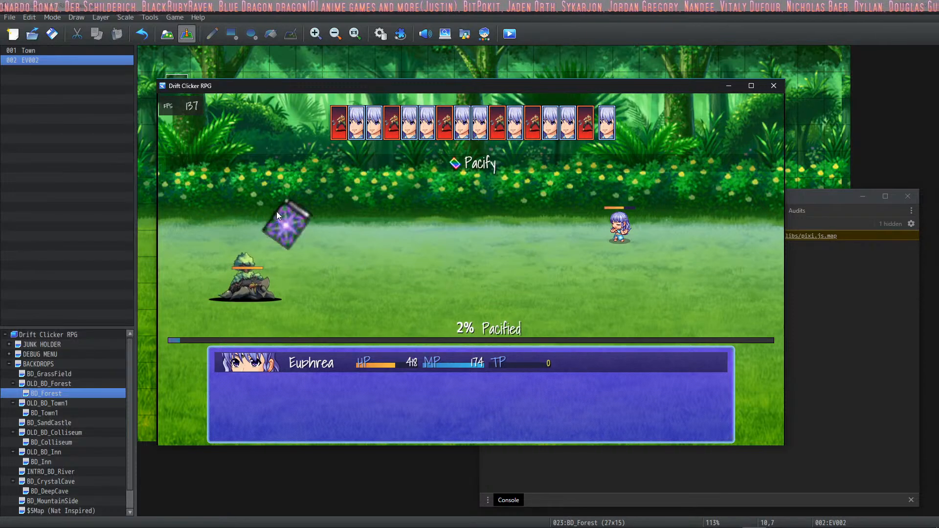
click(277, 211)
click(618, 167)
click(333, 176)
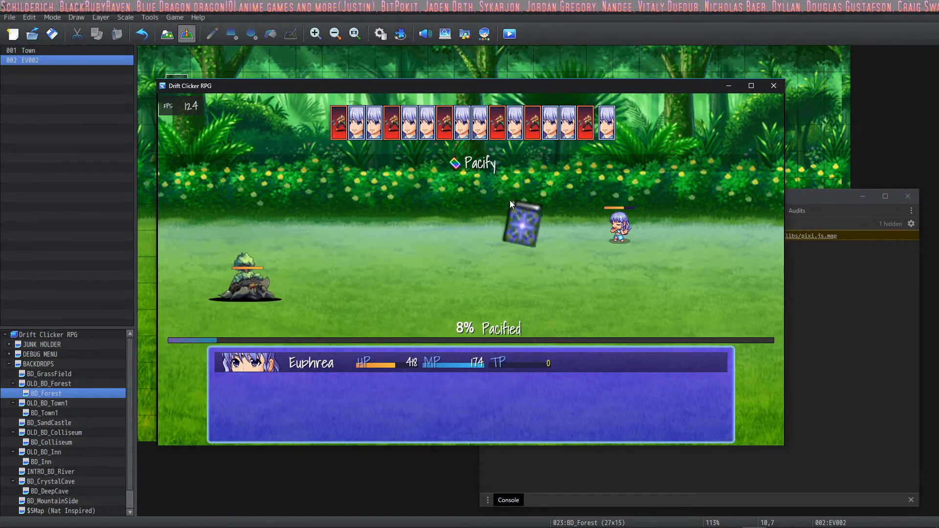
click(516, 215)
click(704, 175)
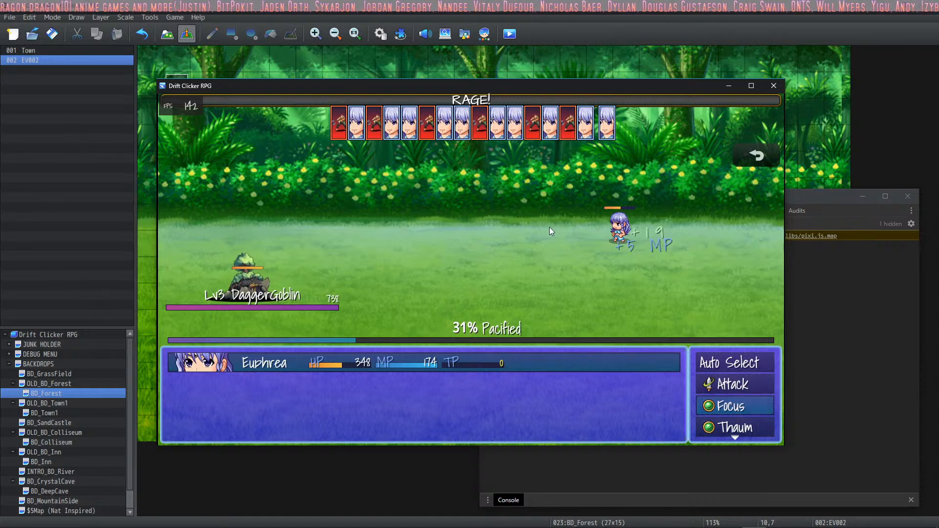
Continue pacifying the DaggerGoblin with another Pacify turn, hitting the books that fly across the field.
key(Return)
key(Return)
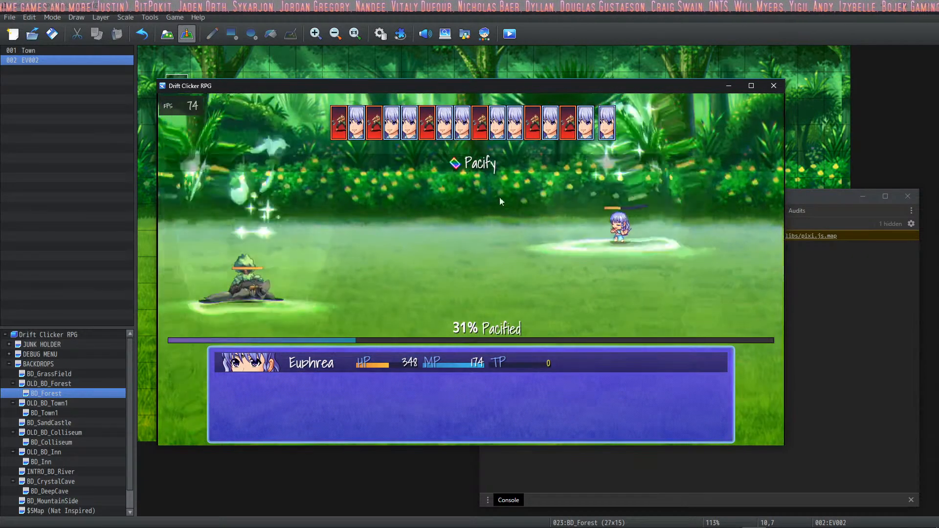
click(323, 193)
click(338, 215)
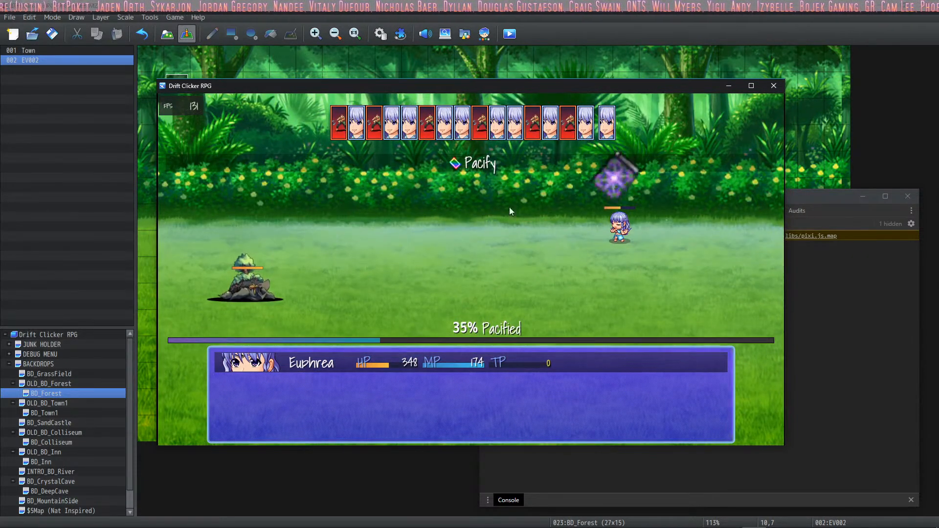
click(612, 176)
click(462, 191)
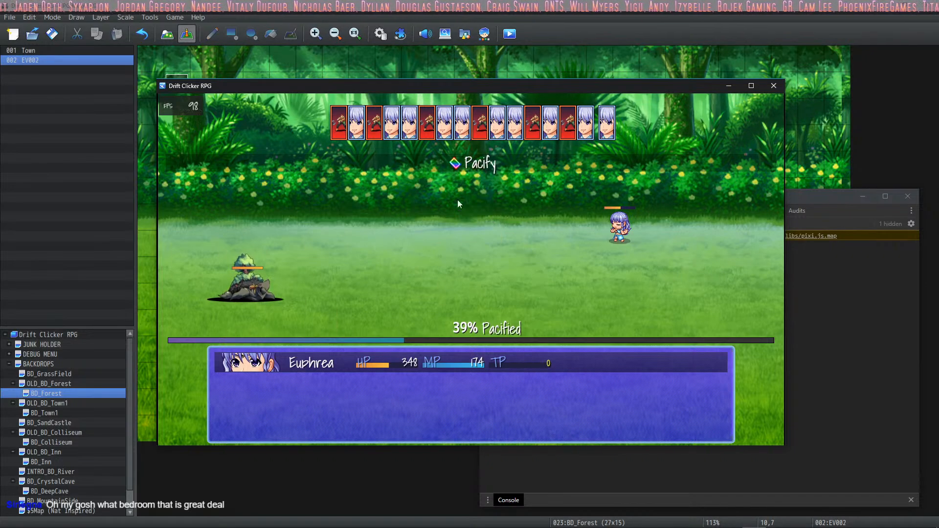
click(478, 216)
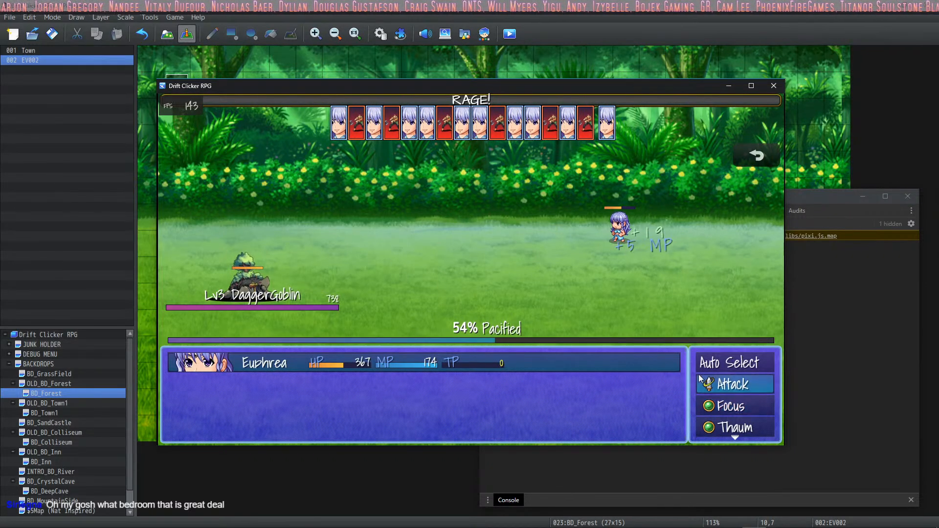
Choose Focus and use Pacify again on Euphrea's following turn, hitting each book during the skill.
key(Down)
key(Return)
key(Return)
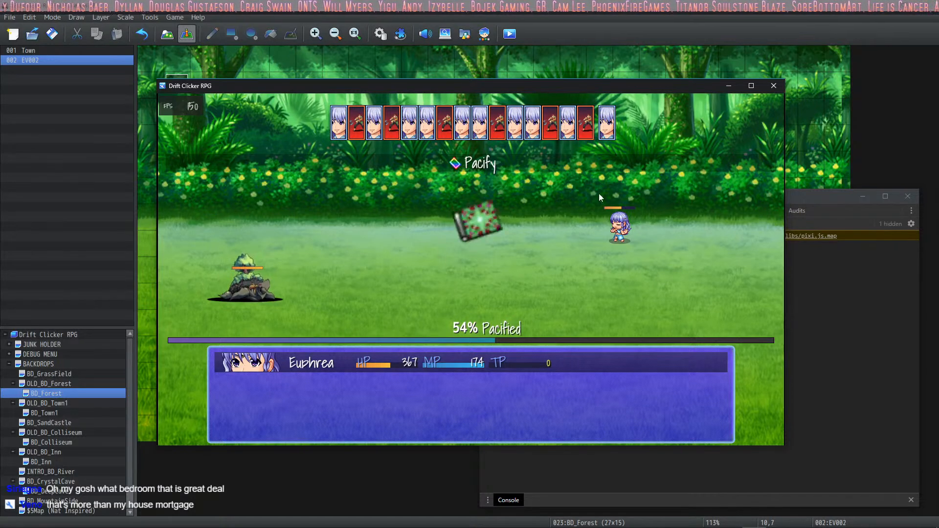
click(481, 223)
click(384, 176)
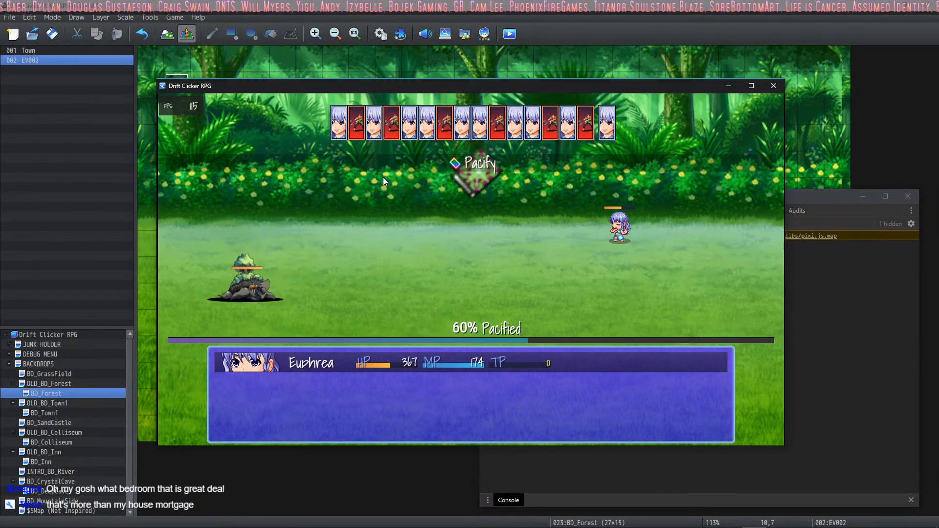
click(492, 167)
click(761, 174)
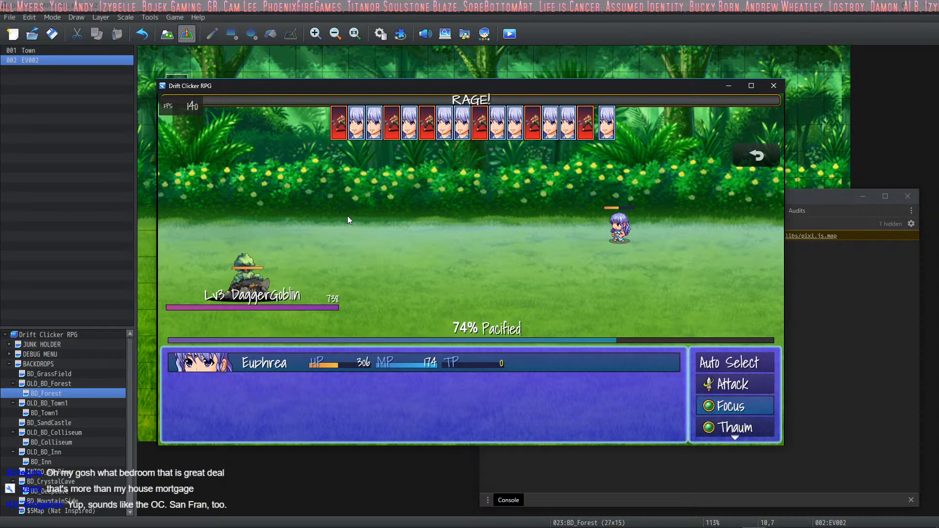
Repeat Pacify until the Pacified bar is full and dismiss the victory screens to return to the Forest.
key(Return)
key(Return)
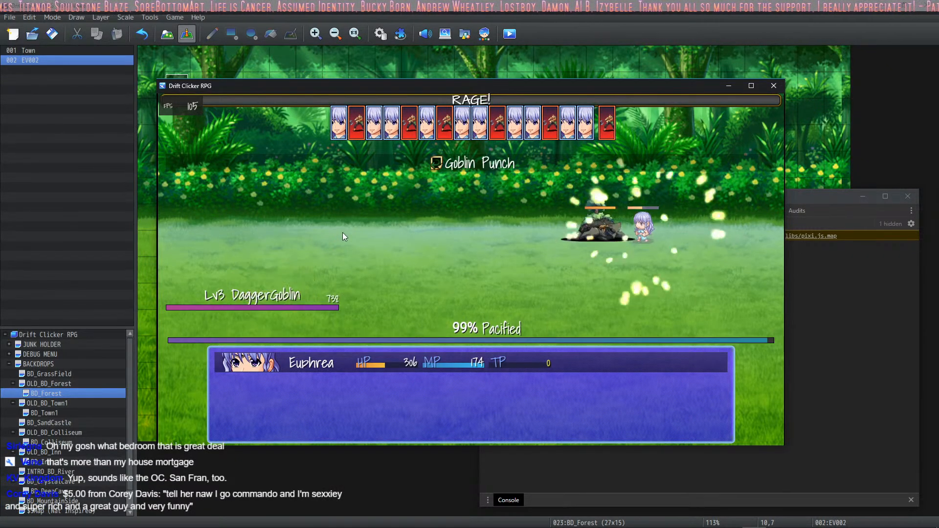
key(Return)
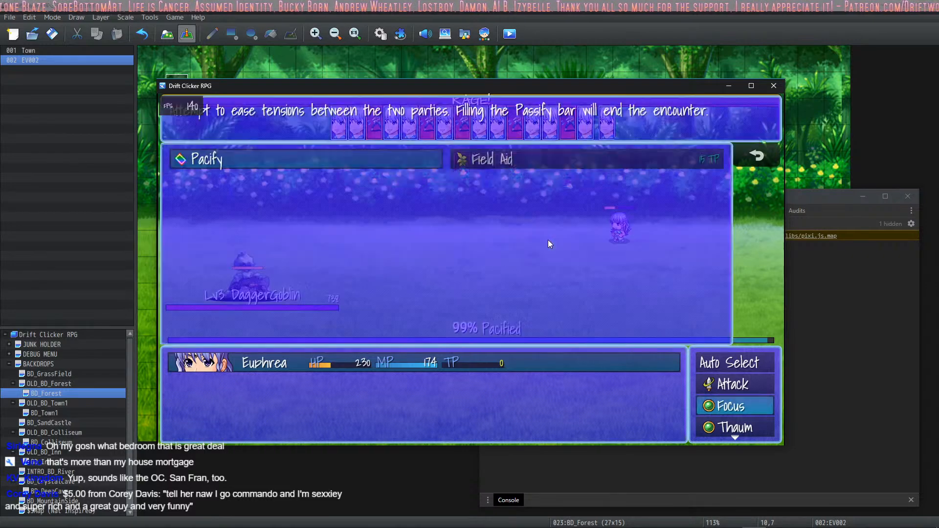
key(Right)
key(Left)
key(Return)
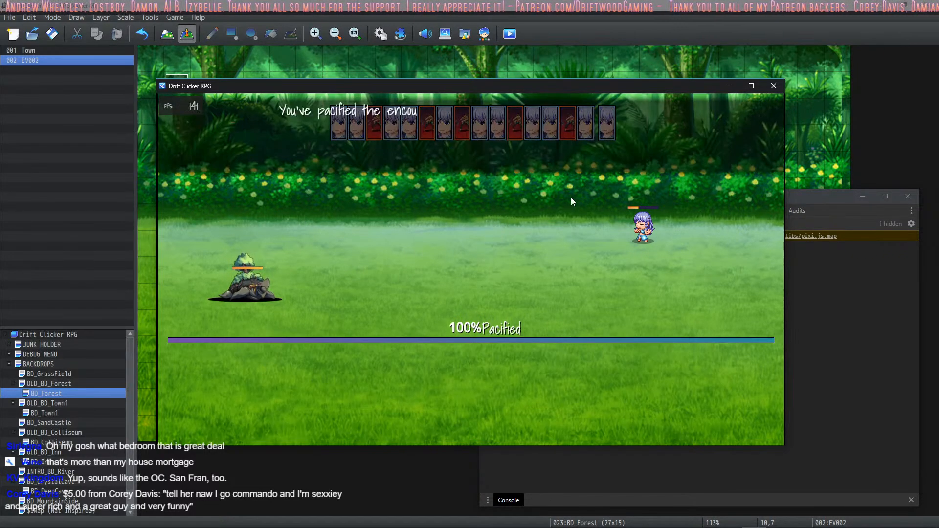
click(342, 206)
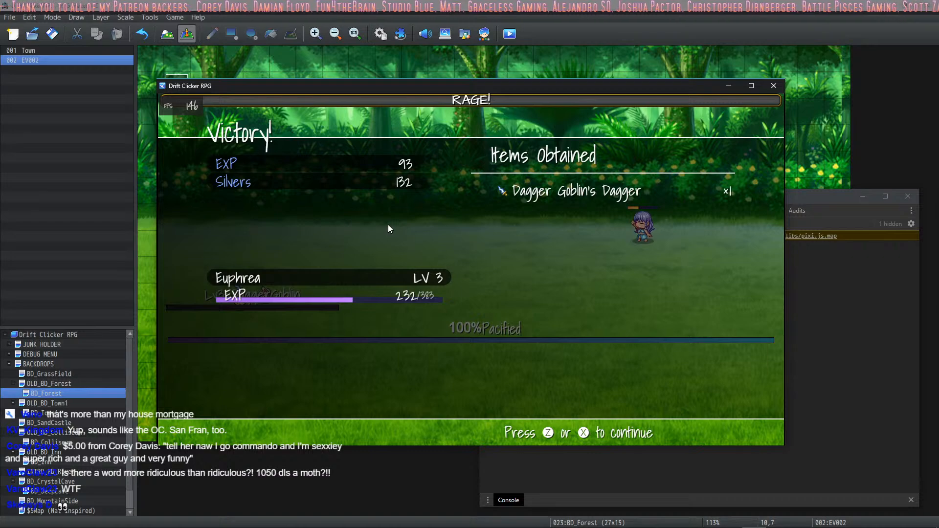
click(356, 226)
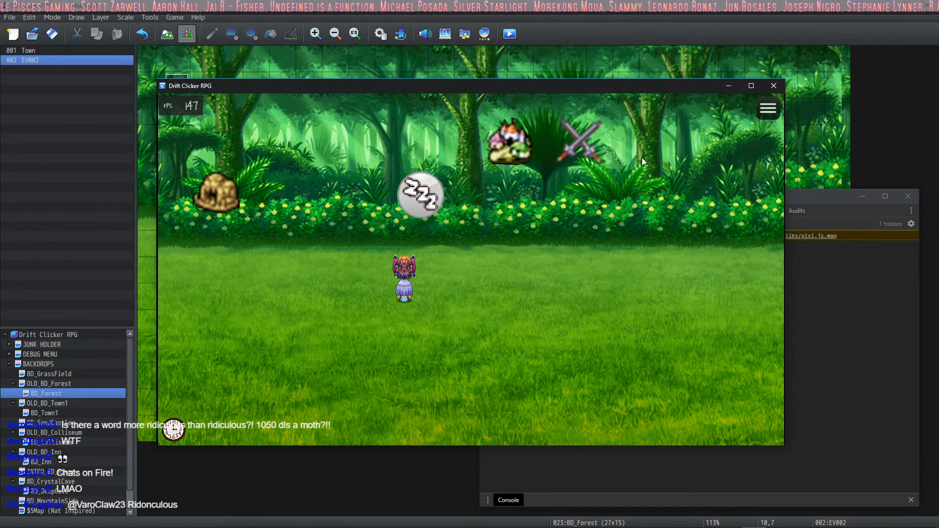
Start a new regular Forest battle and spend Euphrea's first two turns on Pacify.
click(599, 142)
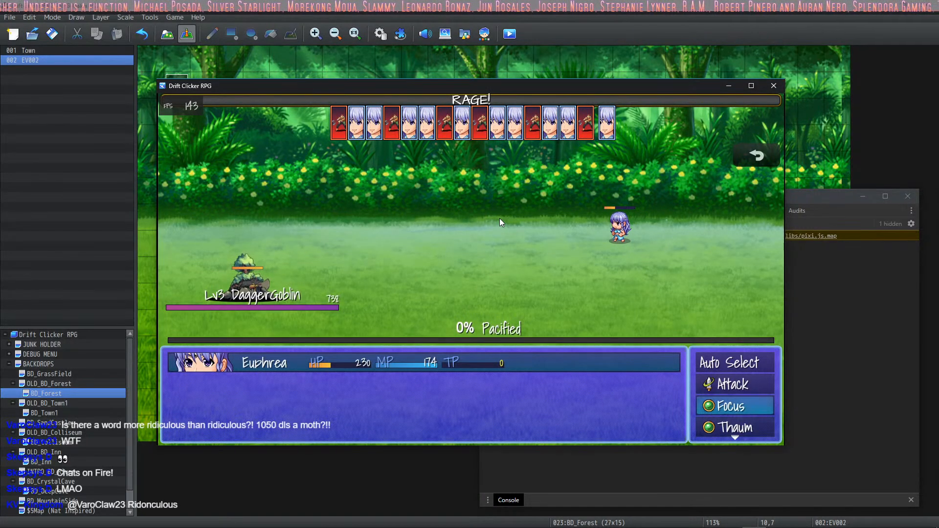
key(Return)
key(Return)
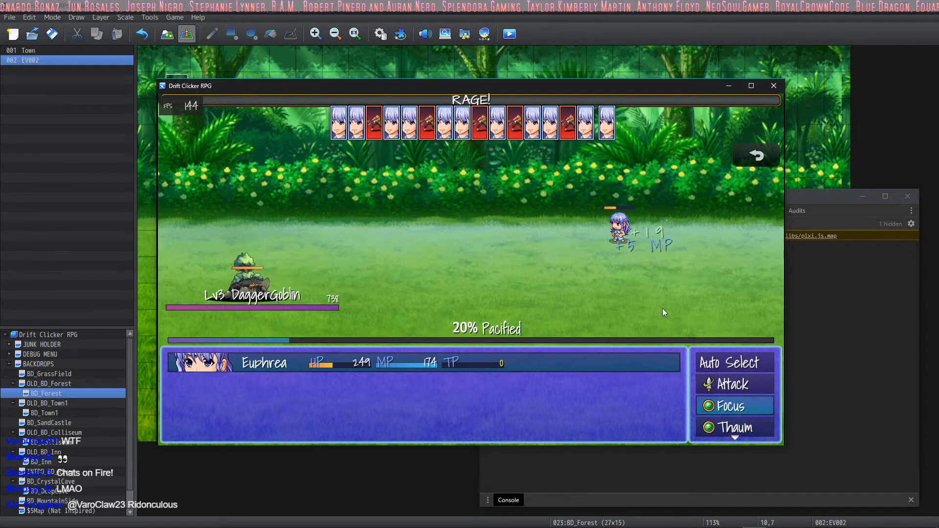
key(Return)
key(Return)
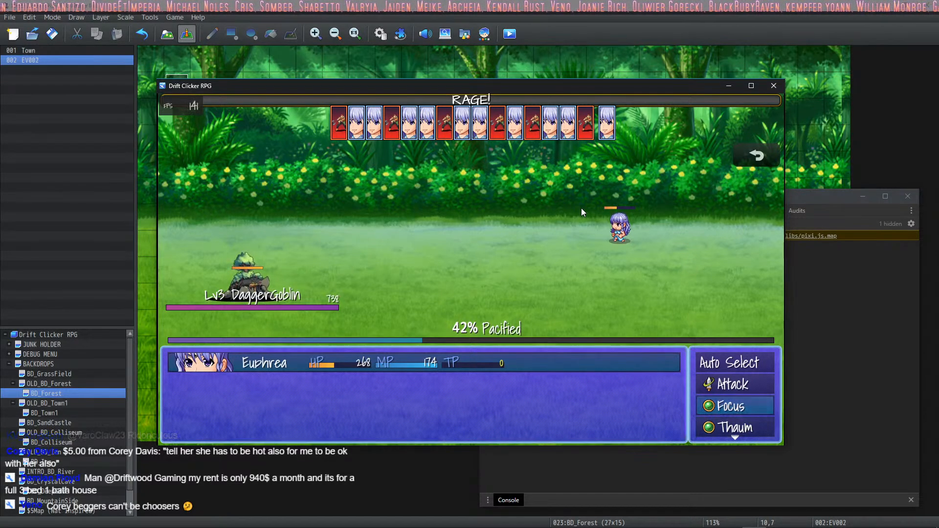
Use Pacify for three more turns against the DaggerGoblin in this battle.
key(Return)
key(Return)
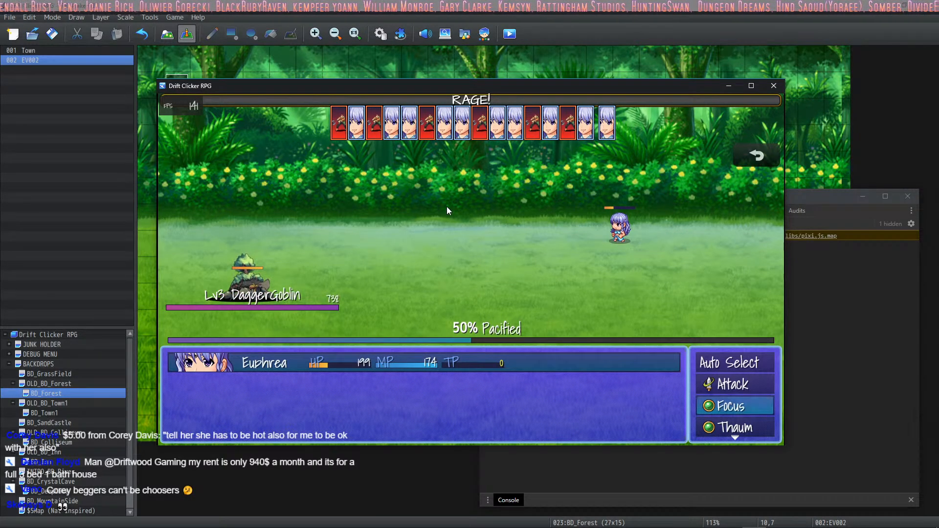
key(Return)
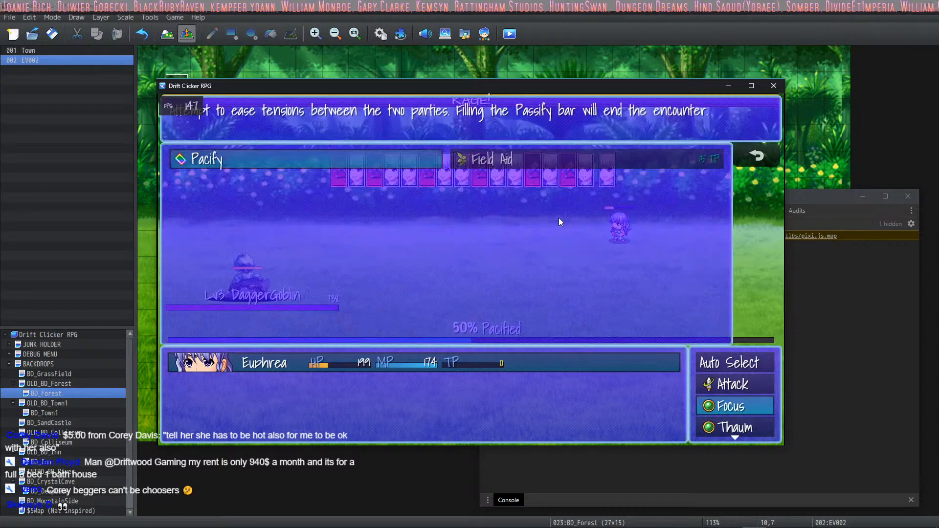
key(Return)
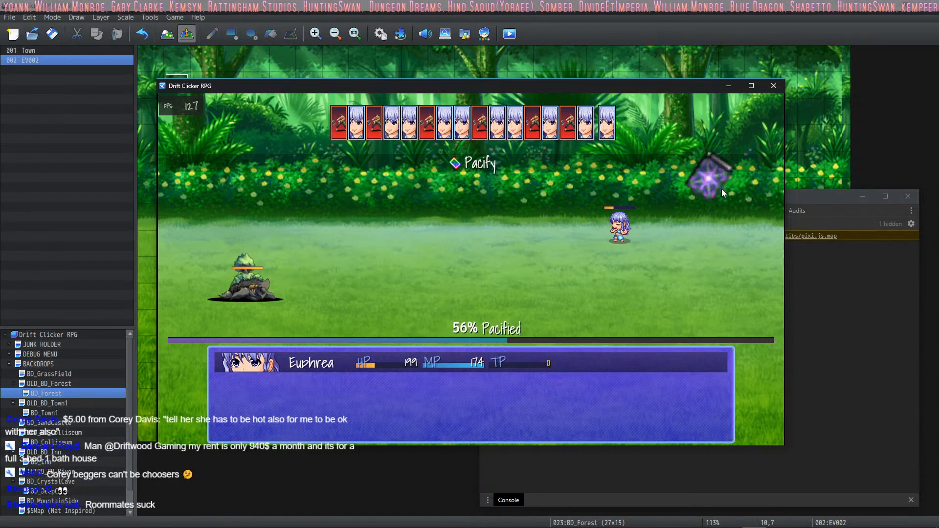
key(Return)
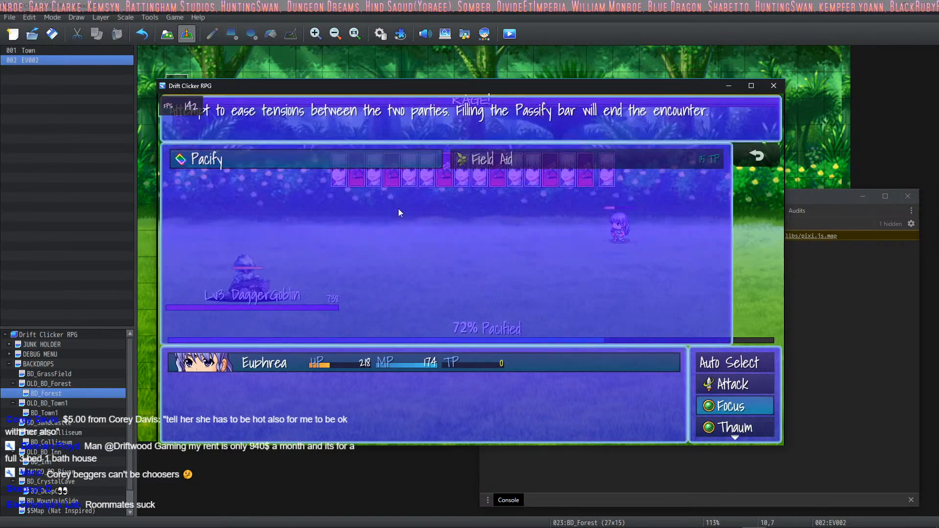
key(Return)
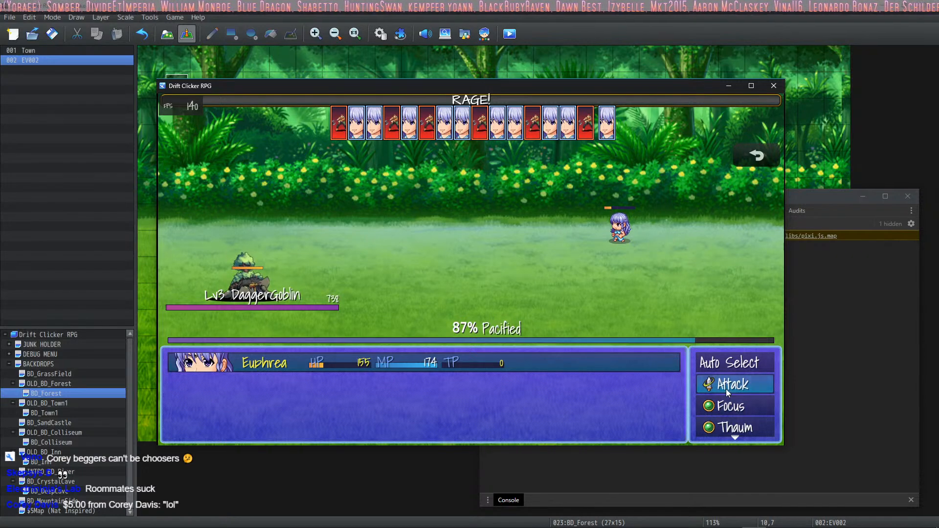
Look through Euphrea's Thaum and Focus skills, including the Field Aid description, without using any skill.
click(725, 427)
right_click(271, 161)
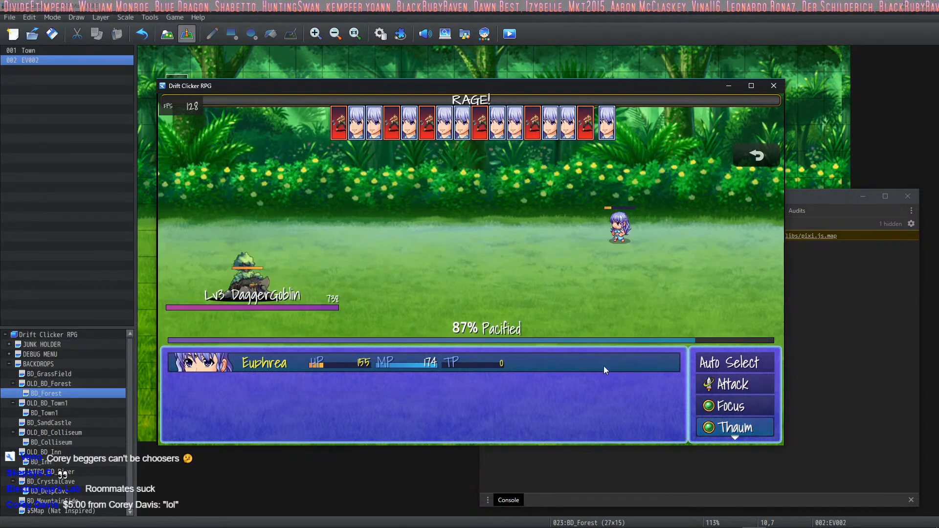
click(727, 407)
right_click(282, 174)
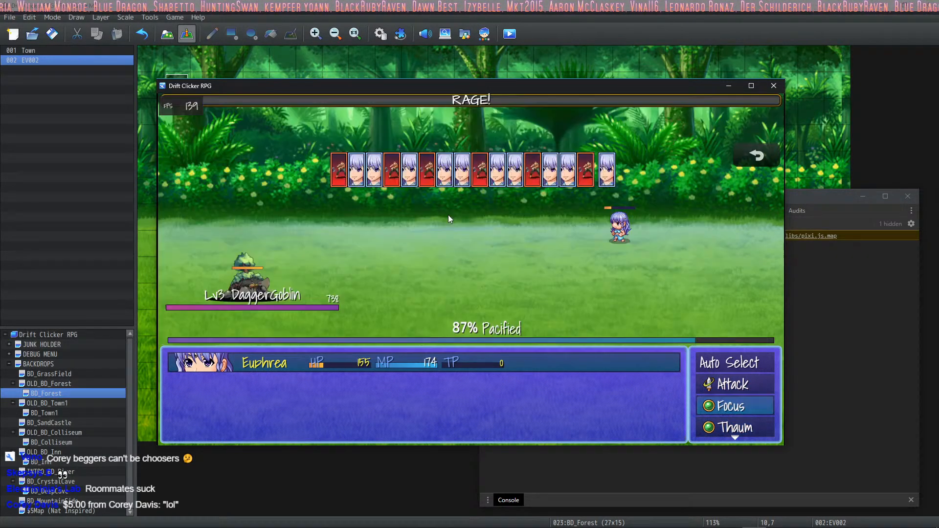
click(723, 413)
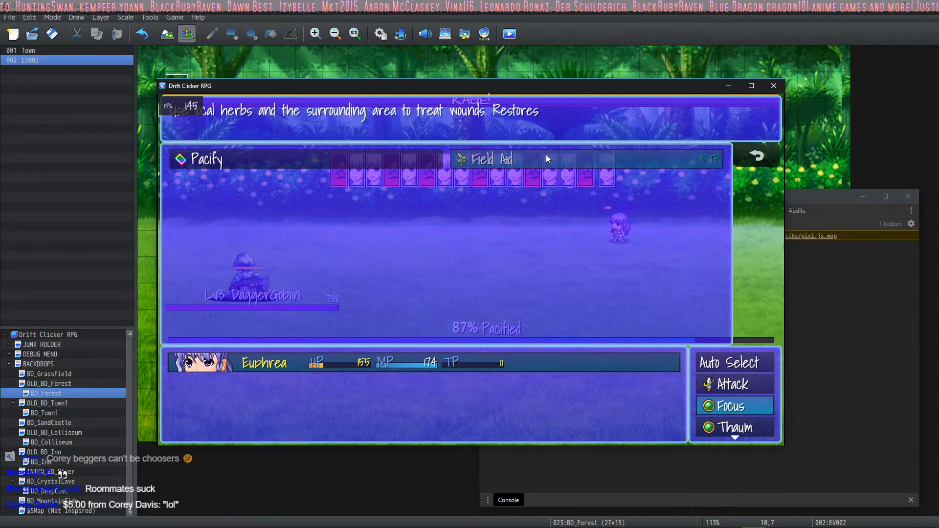
right_click(547, 154)
click(732, 409)
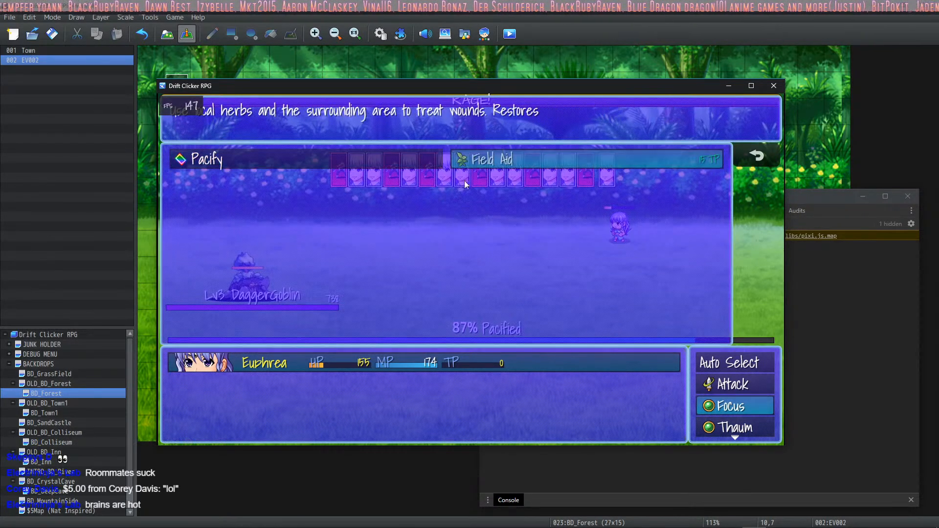
right_click(676, 413)
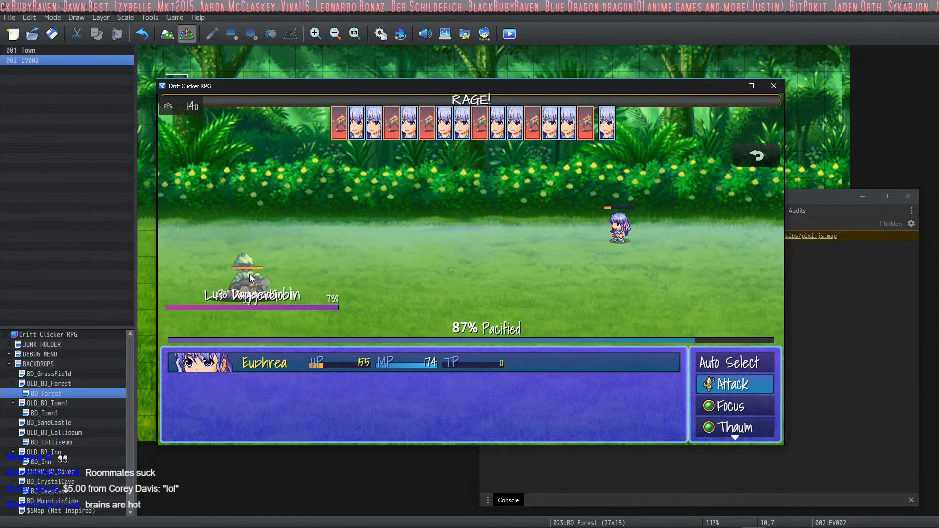
Attack the DaggerGoblin on two consecutive turns to build up Euphrea's TP.
click(737, 387)
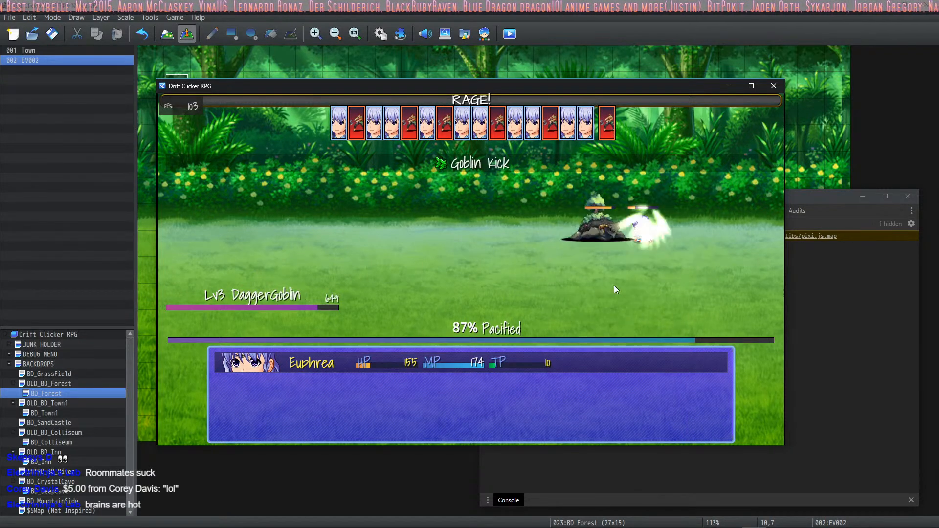
click(727, 387)
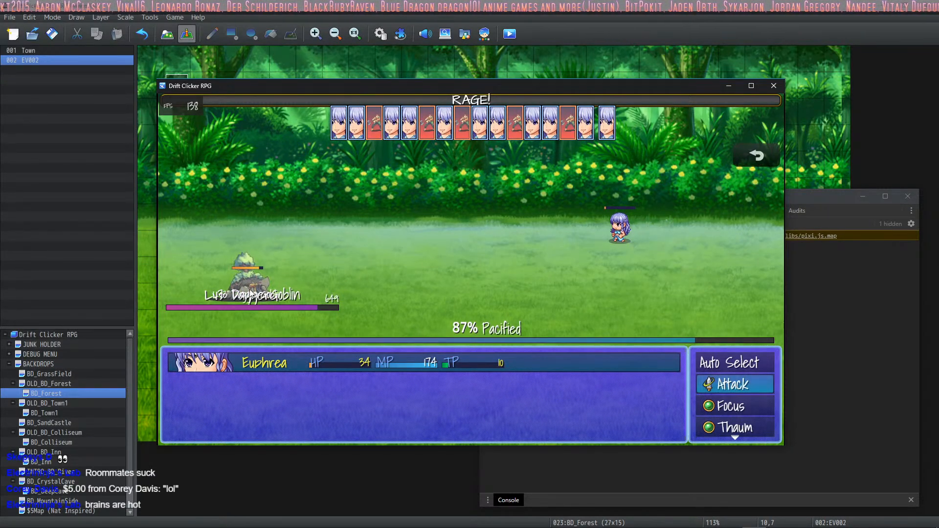
click(259, 275)
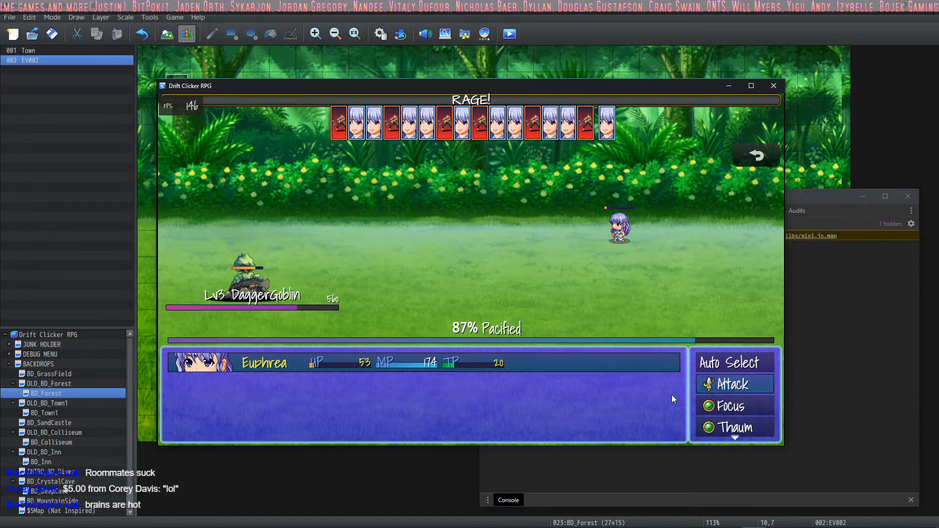
Heal Euphrea with the Field Aid skill from her Focus skills.
key(Down)
key(Return)
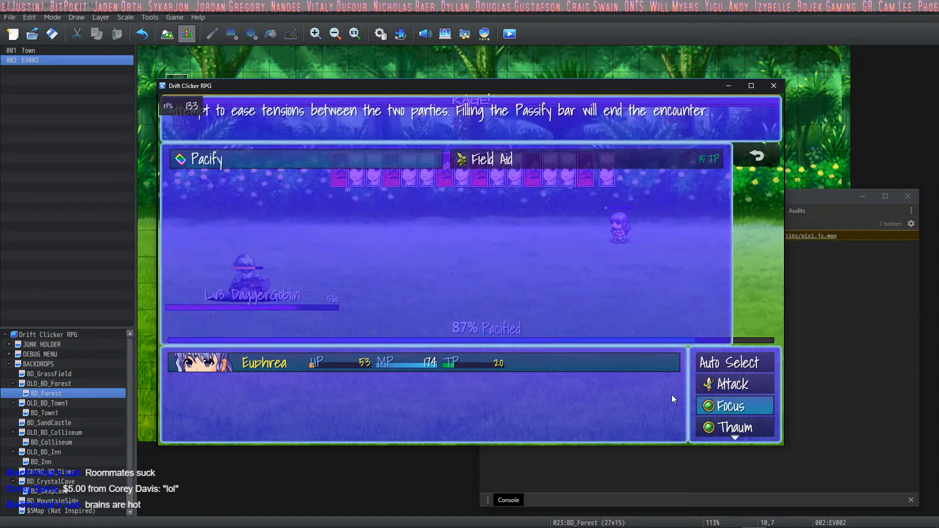
key(Right)
key(Return)
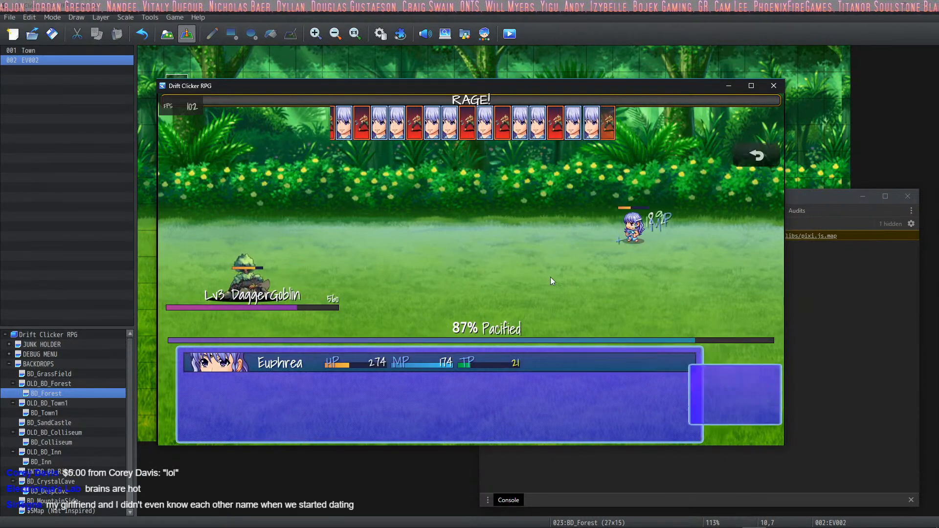
Spend Euphrea's next turn on a second Field Aid to restore more of her HP.
key(Down)
key(Up)
key(Down)
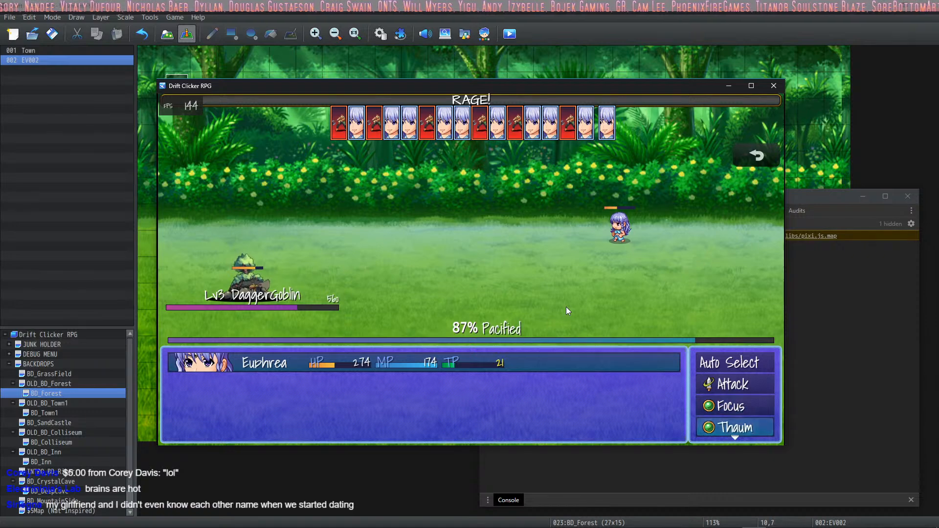
key(Down)
key(Up)
key(Up)
key(Return)
key(Left)
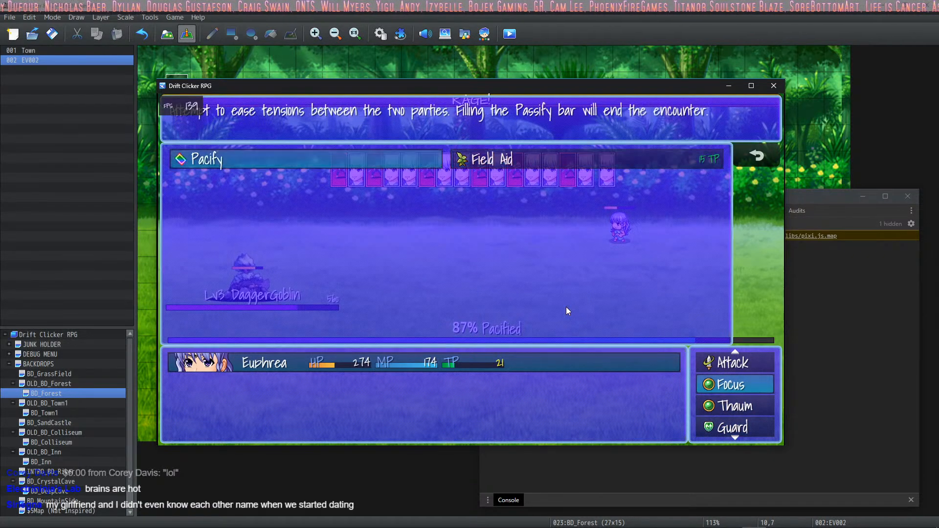
key(Right)
key(Return)
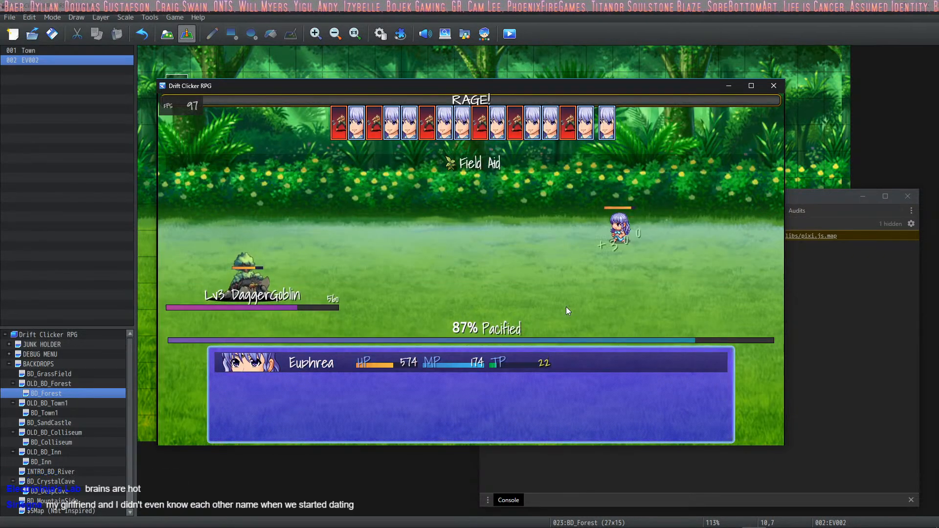
Finish the DaggerGoblin encounter with the Pacify skill from Euphrea's Focus skills.
key(Return)
key(Return)
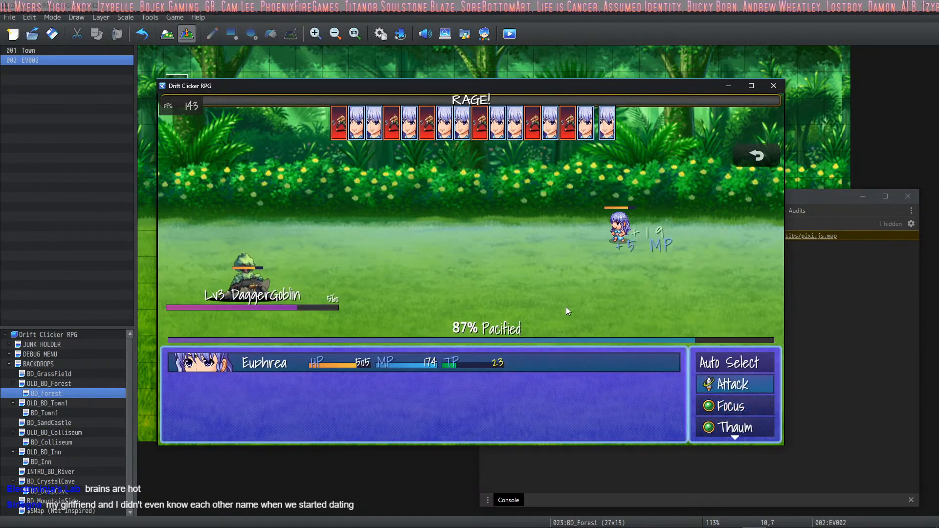
key(Down)
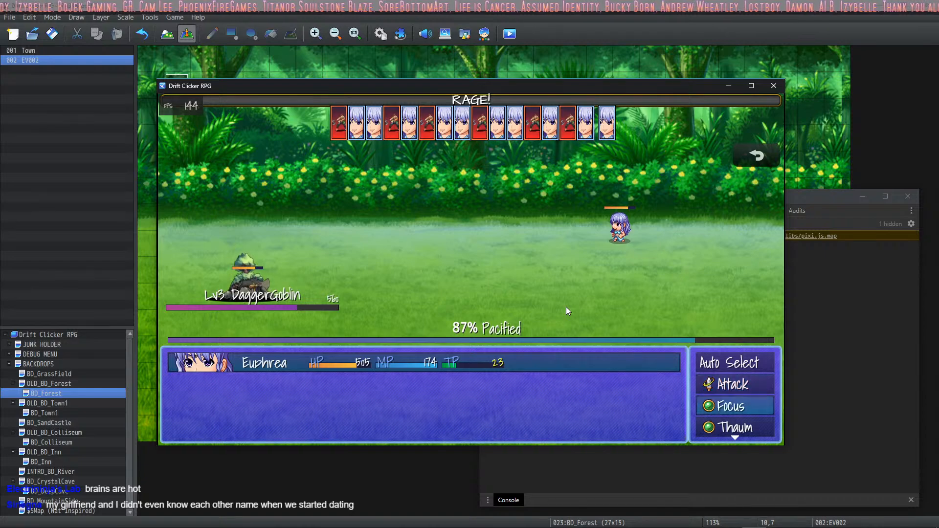
key(Return)
key(Return)
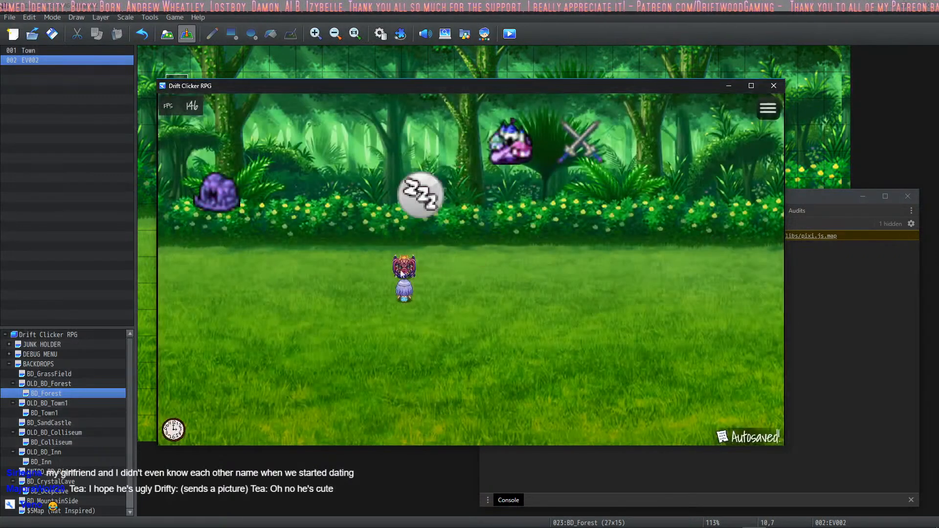
Start another Forest battle from the map and look over Euphrea's Focus skills without using one.
click(407, 275)
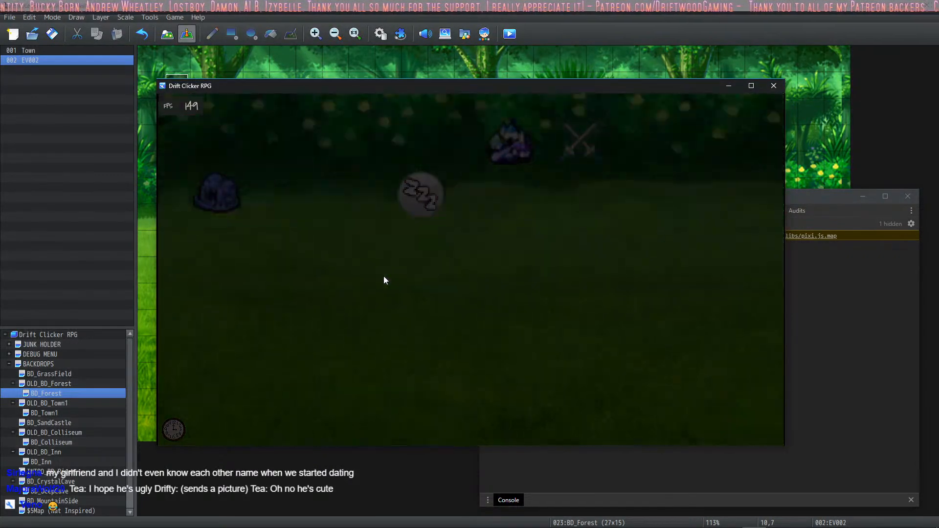
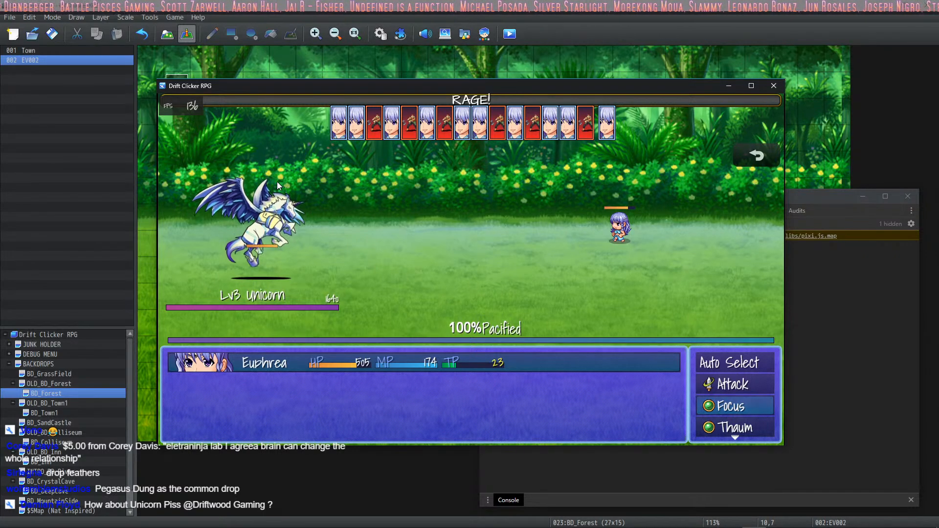
key(Return)
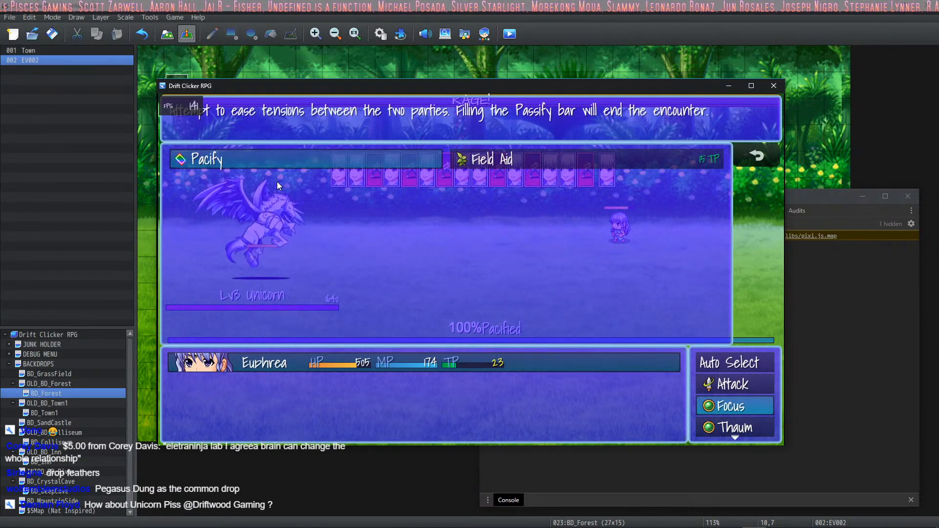
key(Right)
key(Left)
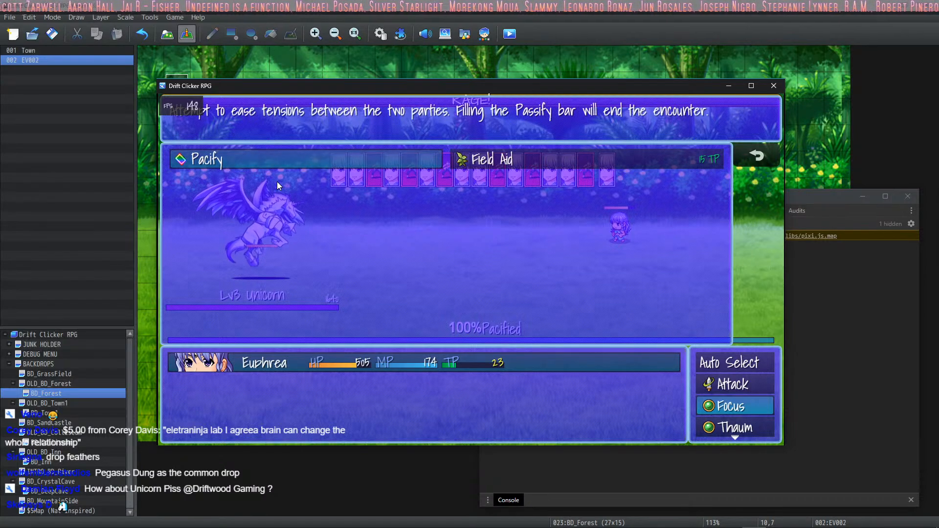
key(Escape)
Attack the Unicorn on several consecutive turns with Euphrea's basic Attack.
key(Up)
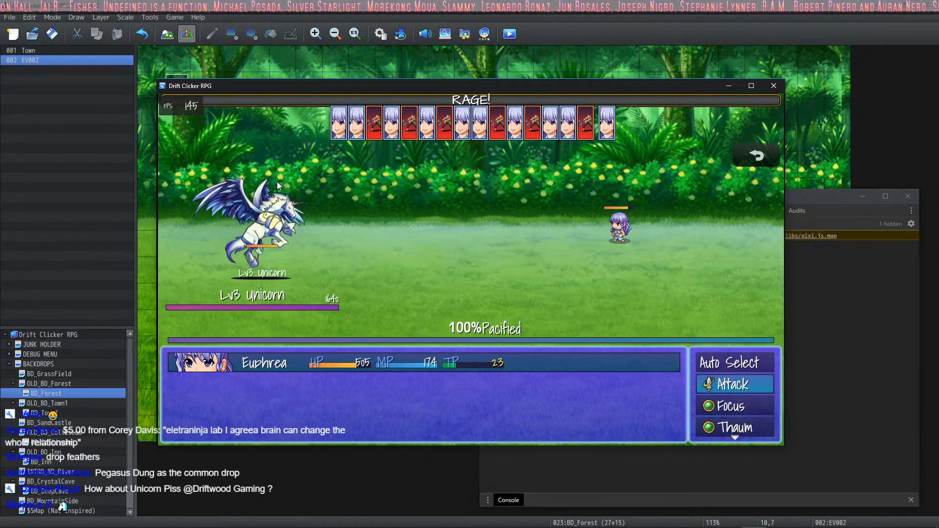
key(Return)
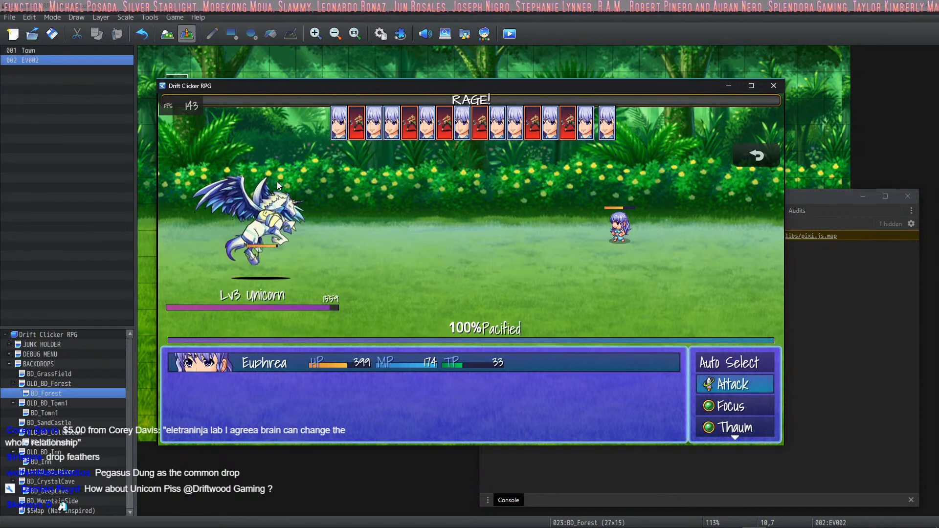
key(Return)
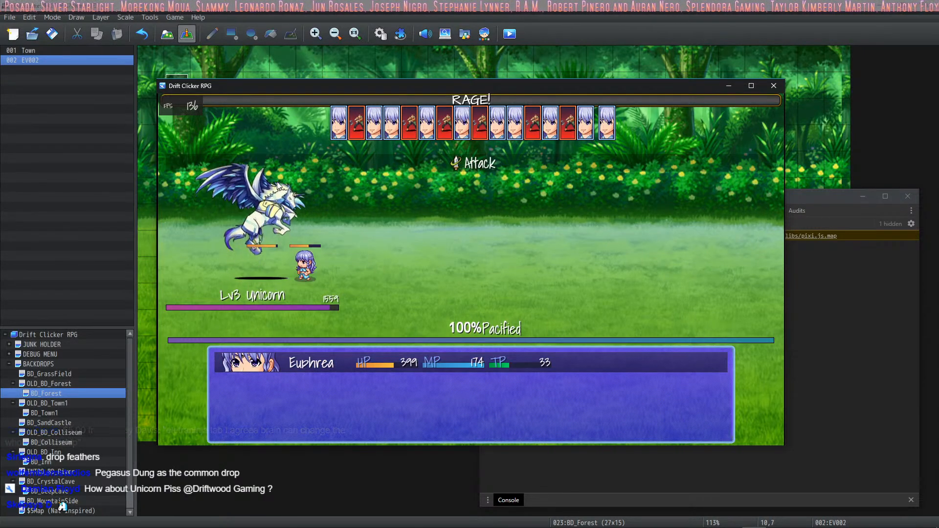
key(Return)
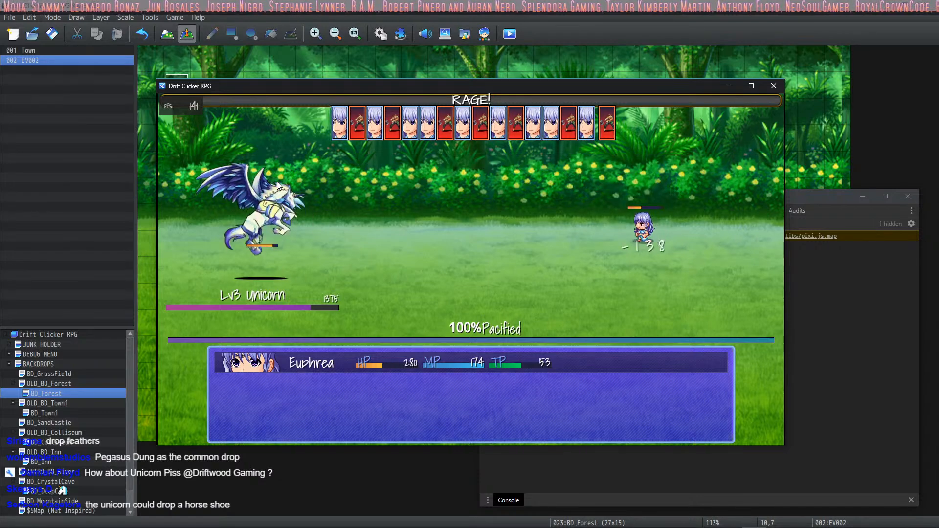
key(Return)
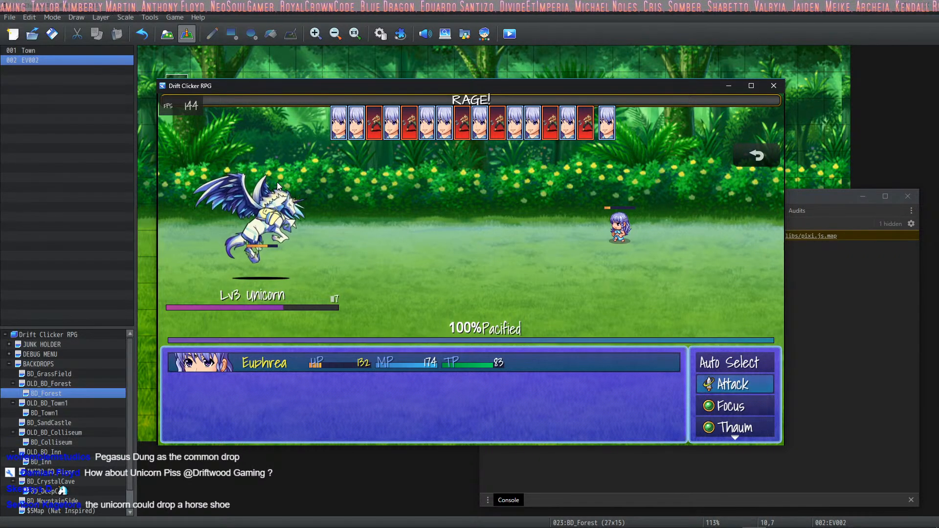
Use Pacify on the Unicorn to end the encounter, check the obtained items and return to the Forest map.
key(Down)
key(Return)
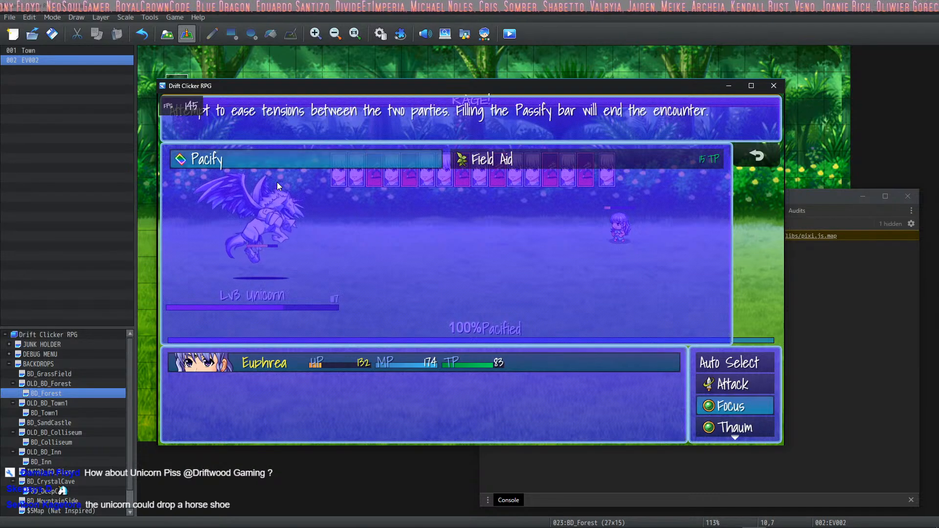
key(Return)
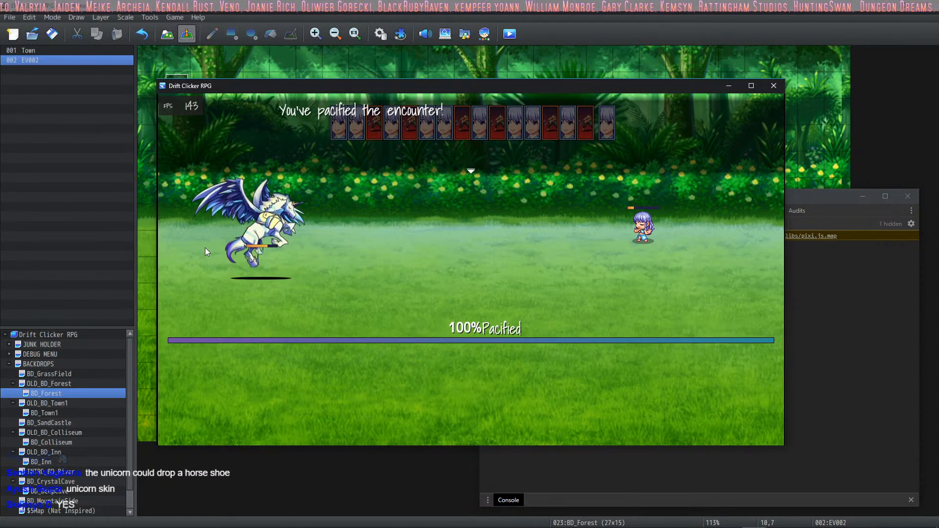
click(371, 233)
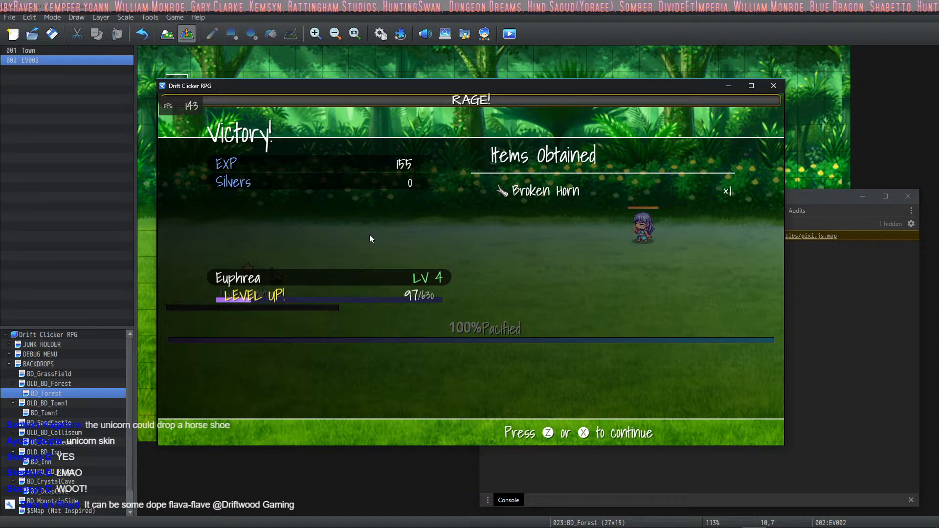
click(545, 211)
click(537, 211)
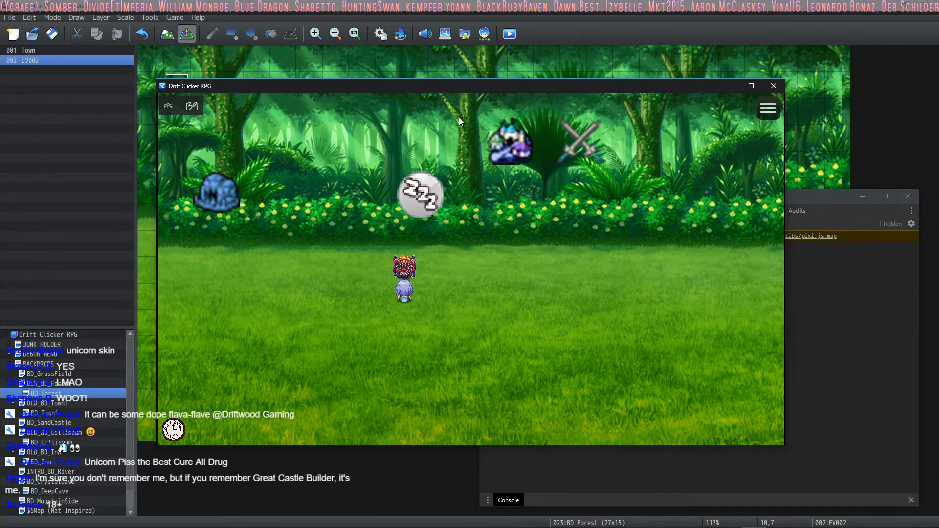
Close the playtest and rename enemy 0208 in the database from Unicorn to Alicorn.
click(773, 87)
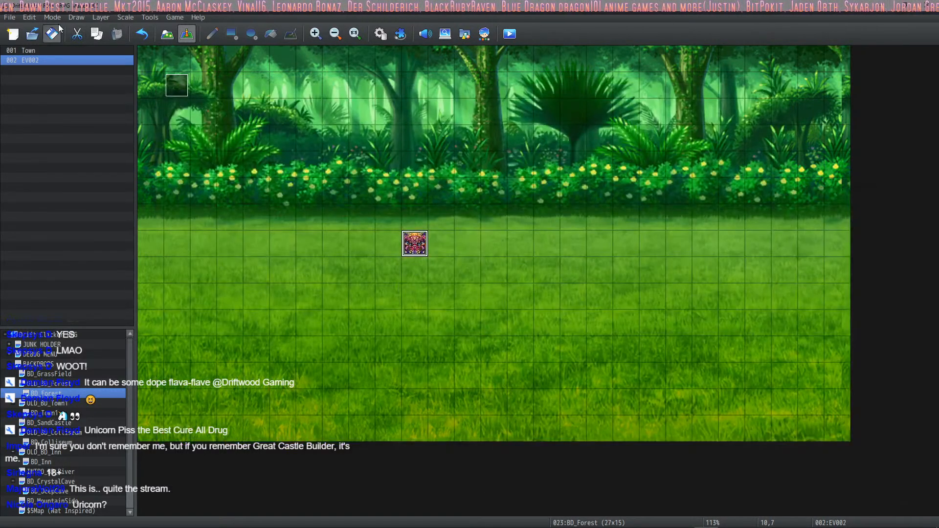
click(380, 33)
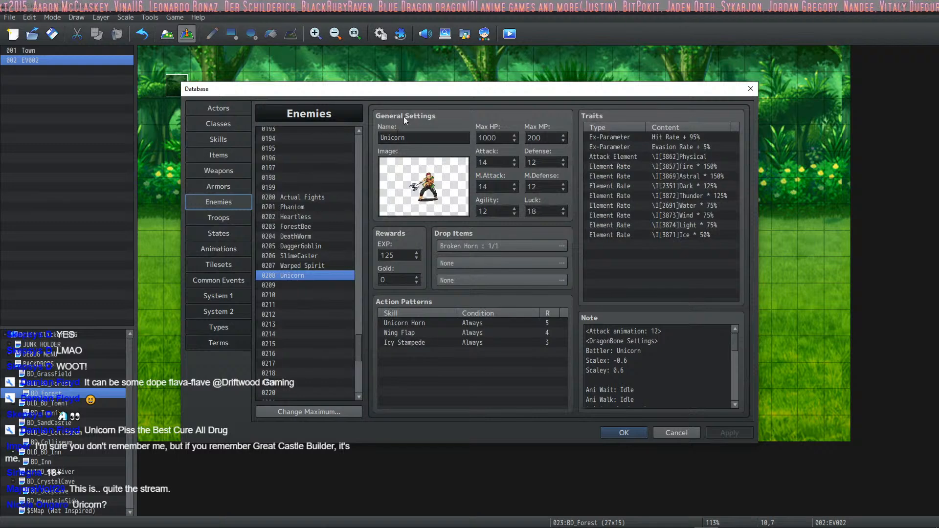
double_click(384, 137)
click(384, 138)
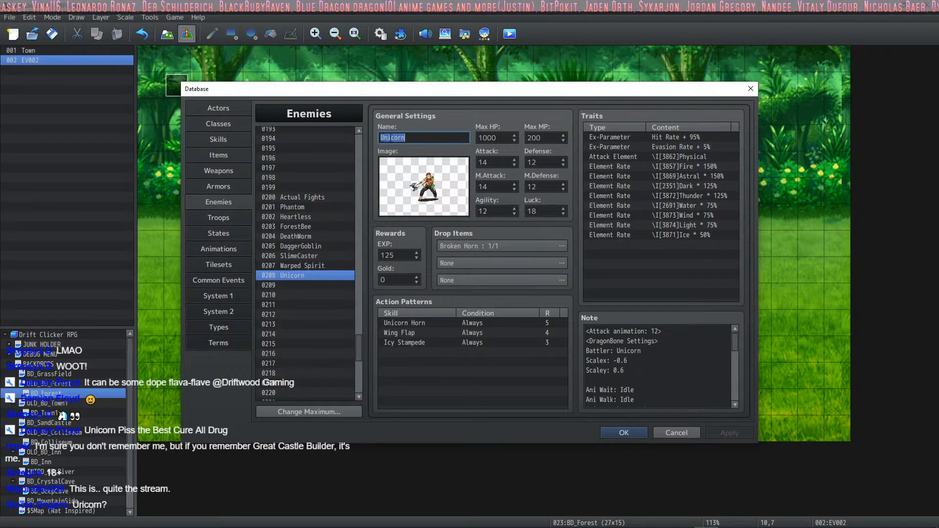
key(BackSpace)
text(Ali)
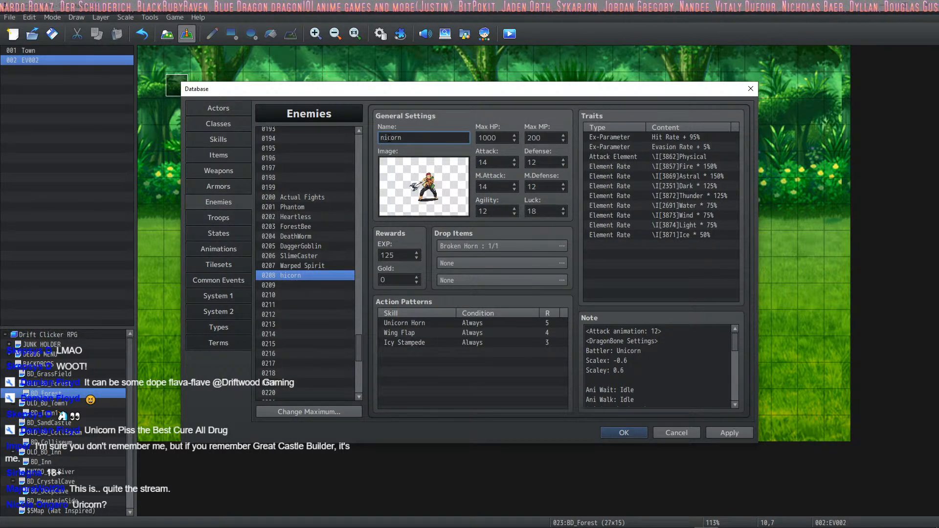
key(Delete)
key(Delete)
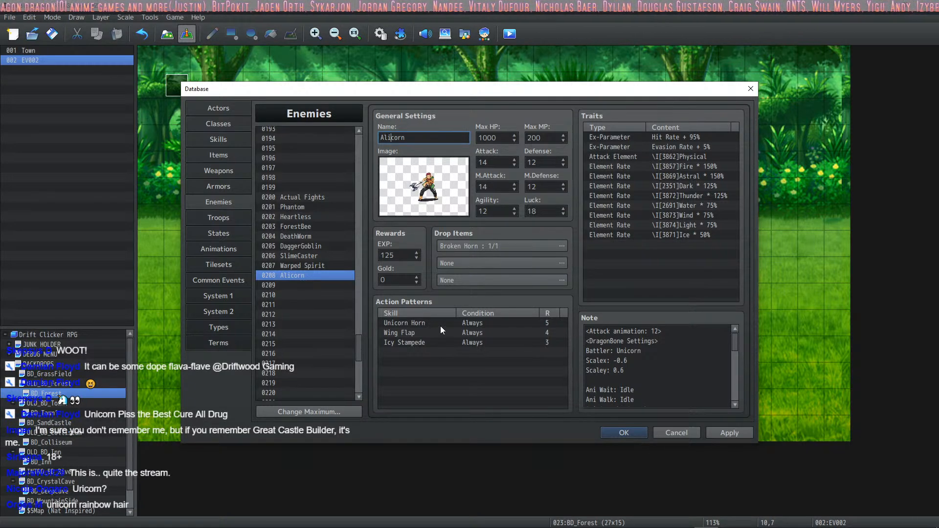
Rename the Unicorn Horn skill to Alicorn Horn and apply the database changes.
double_click(425, 323)
click(521, 433)
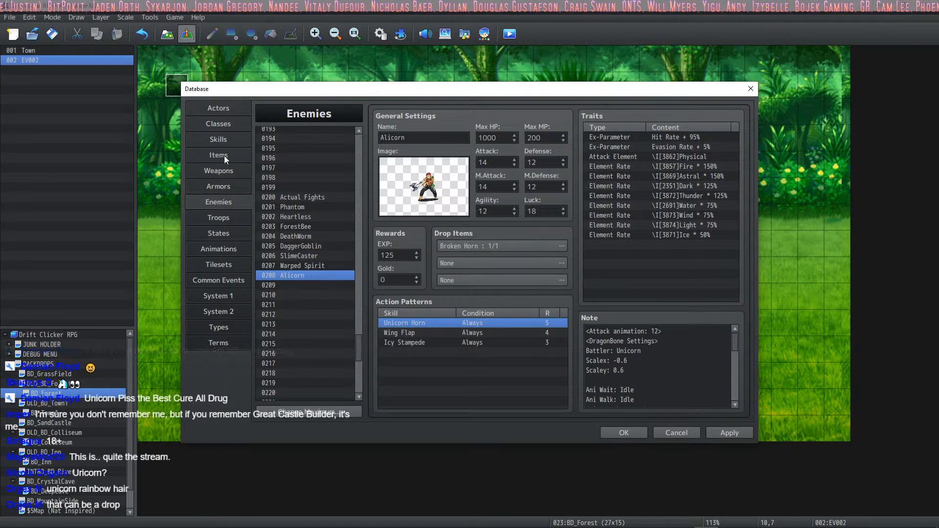
click(226, 140)
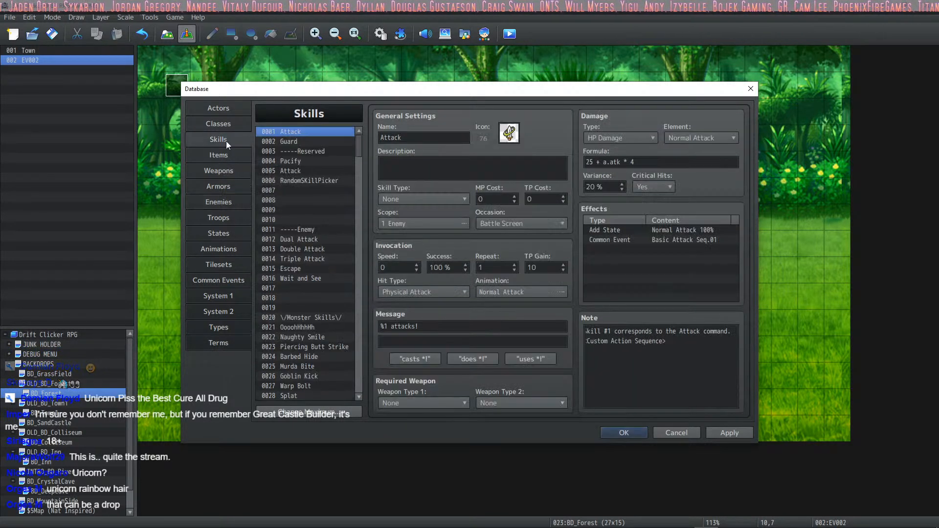
drag(356, 144, 357, 171)
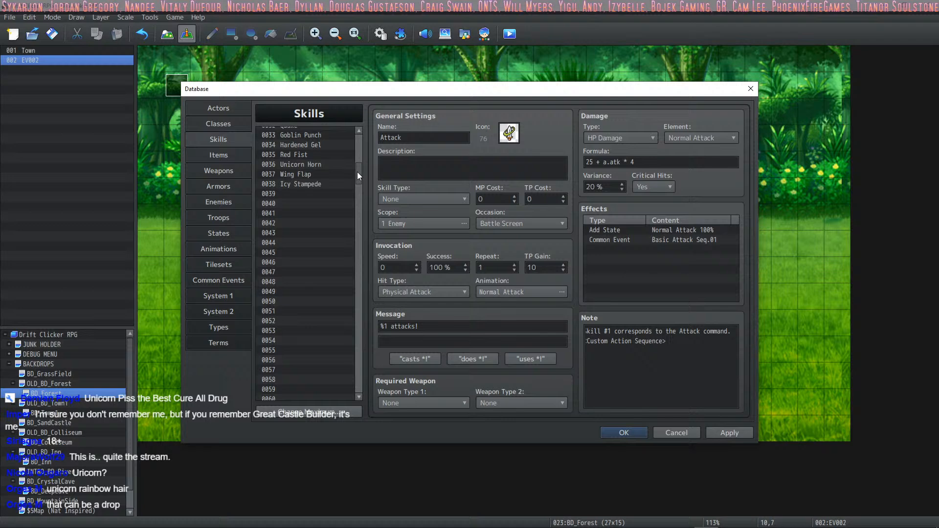
click(301, 165)
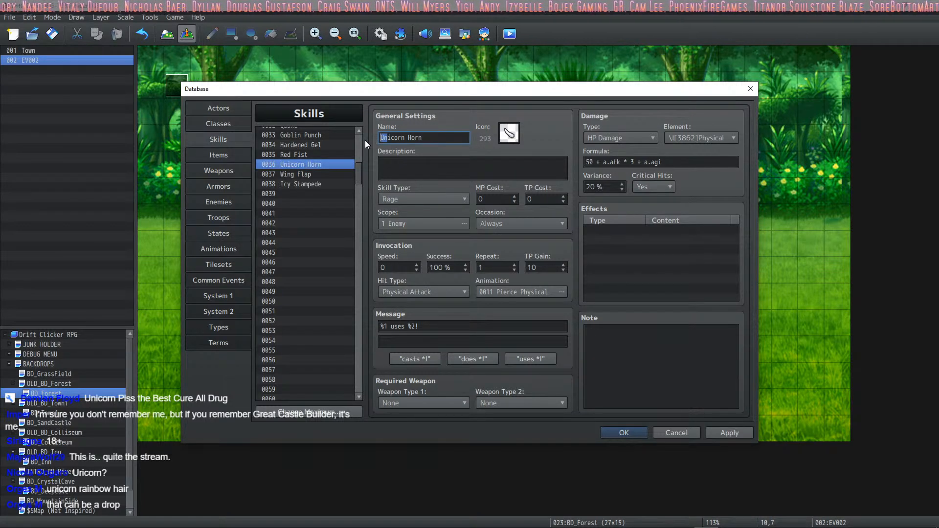
text(Al)
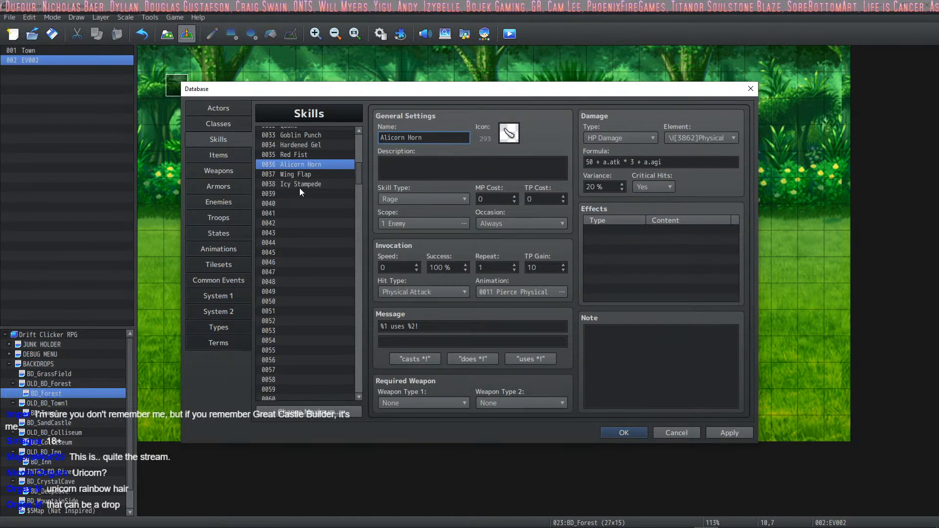
click(733, 433)
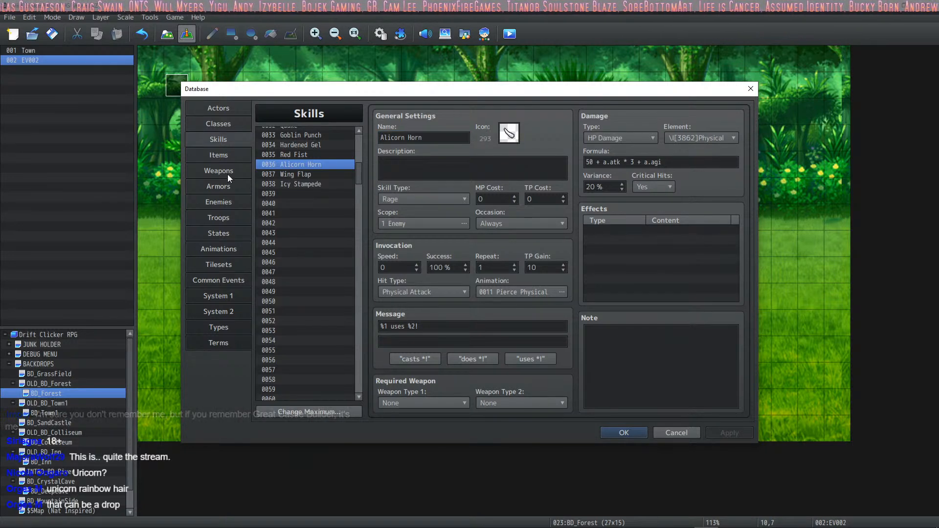
Name item 0059 Alicorn Rainbow Hair and browse the icon set for a suitable icon.
click(226, 156)
click(295, 237)
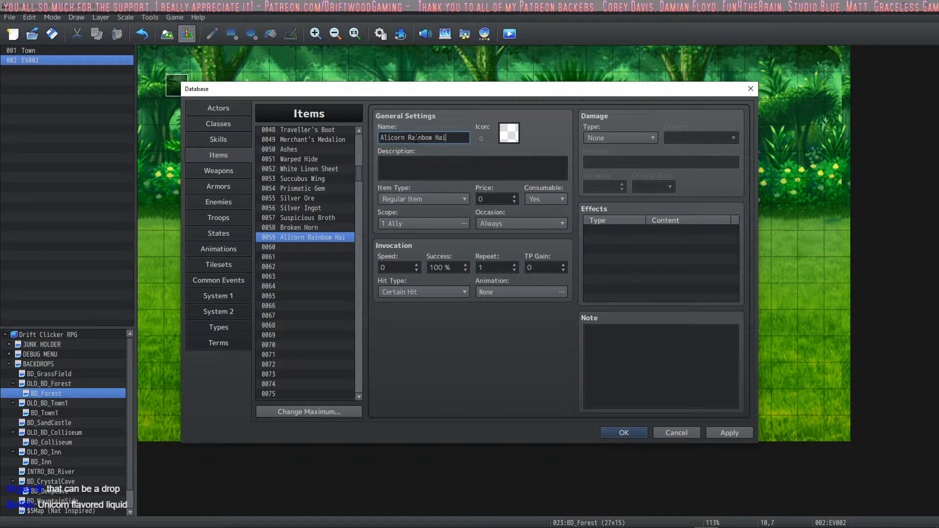
double_click(506, 131)
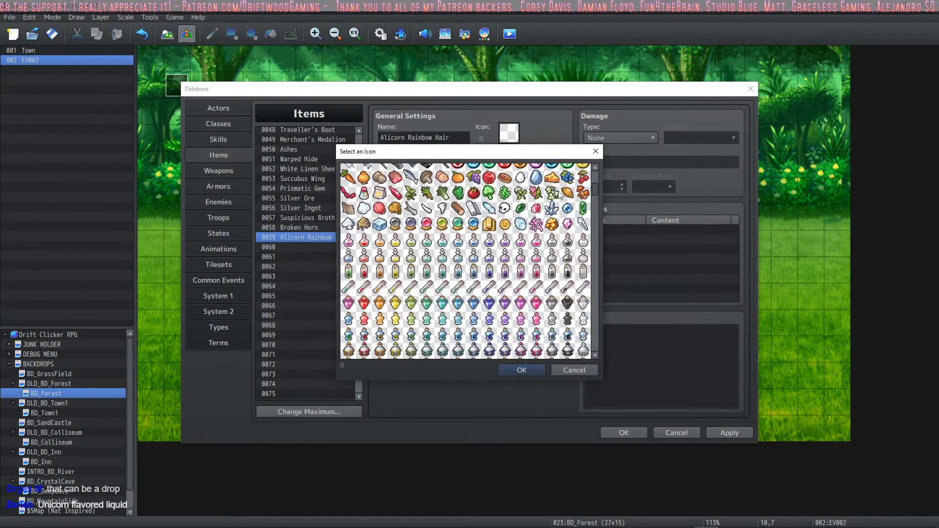
drag(594, 187, 596, 260)
scroll(562, 240, down, 10)
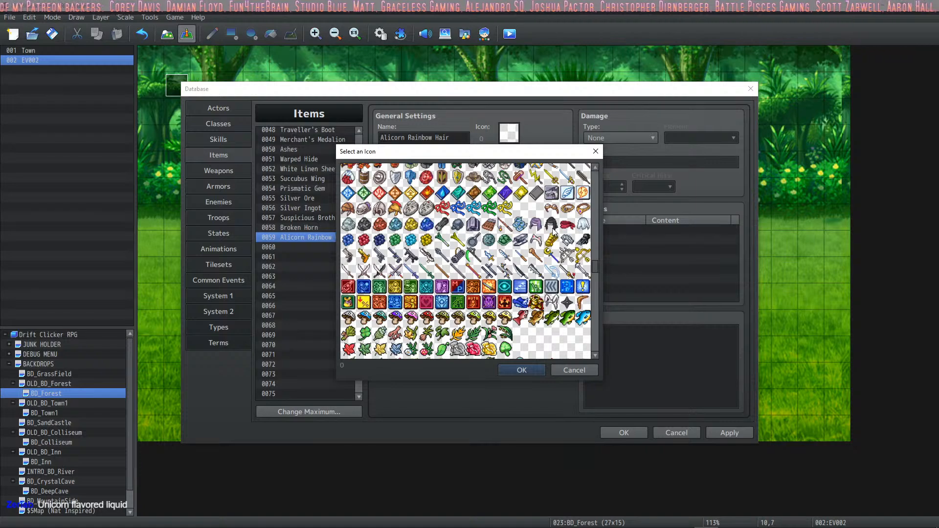
scroll(553, 232, down, 10)
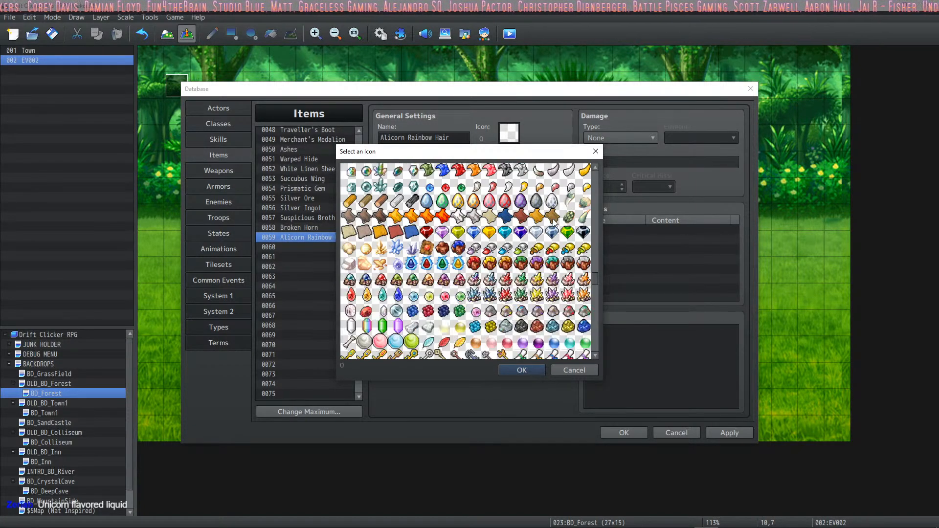
scroll(533, 245, up, 5)
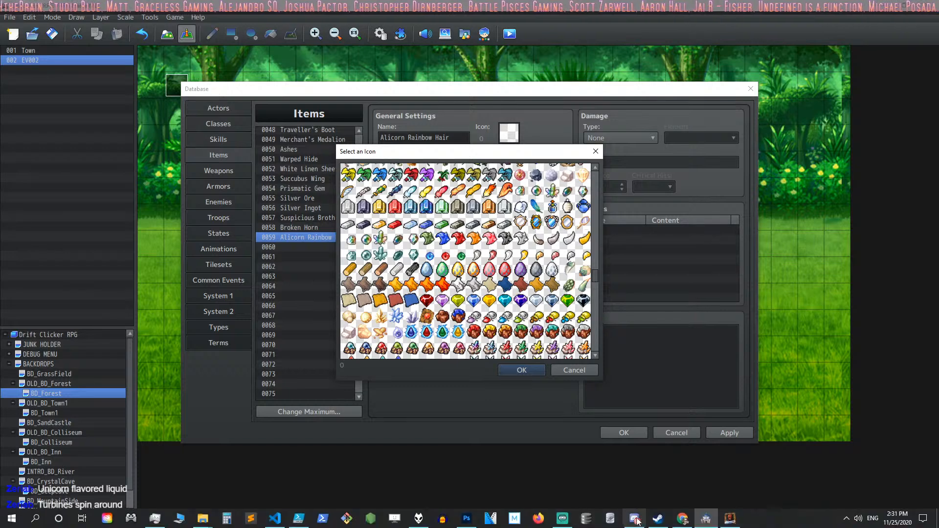
Switch to Discord and look through recent messages in the multiplayer_chat channel.
click(634, 519)
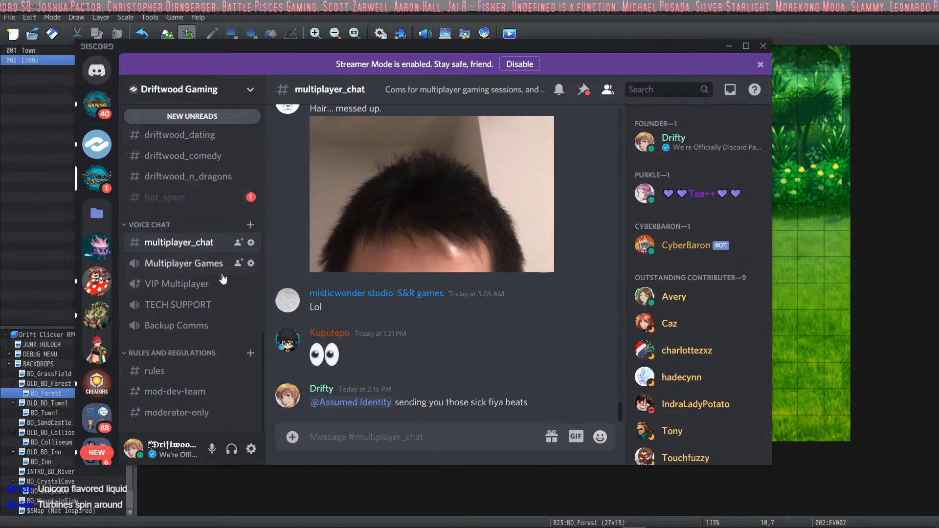
scroll(400, 249, up, 7)
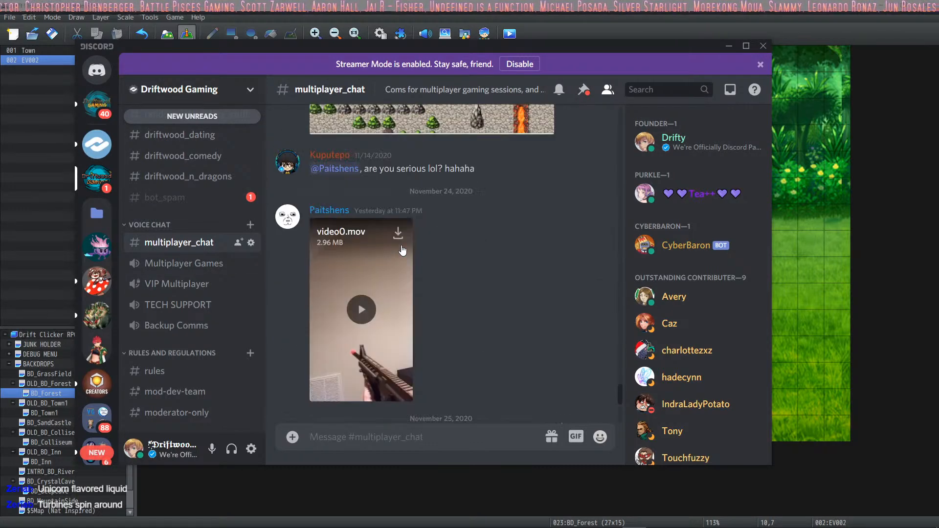
scroll(398, 250, down, 7)
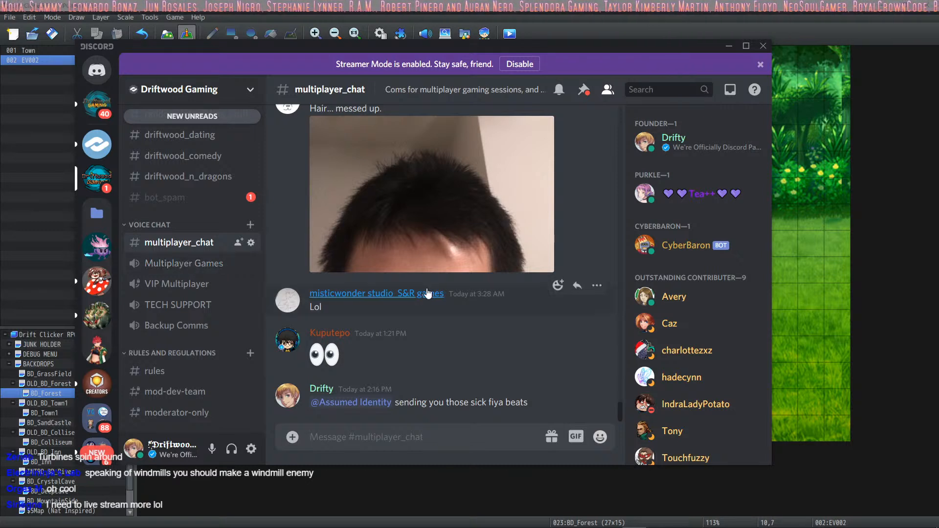
Mark the bot_spam channel as read and move the Discord window away from the icon picker.
right_click(178, 201)
click(210, 238)
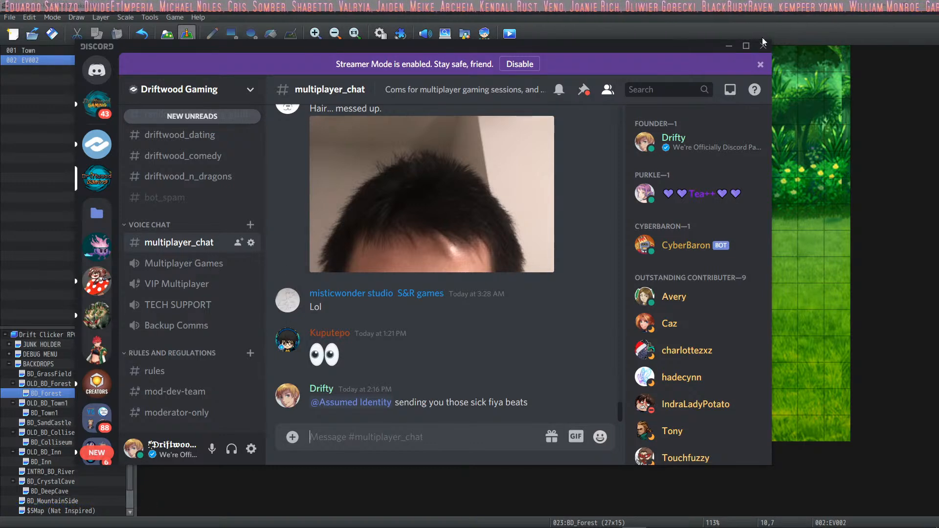
drag(672, 51, 0, 59)
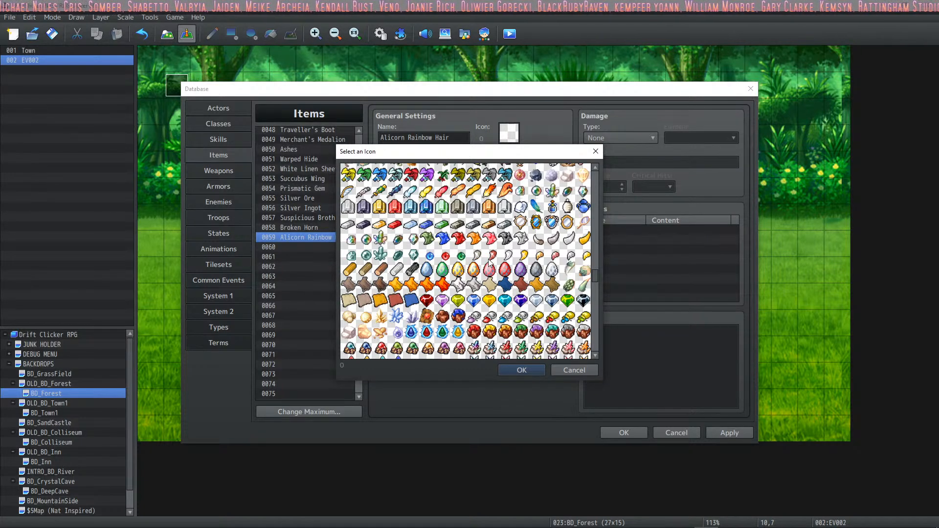
Bring Discord back to read the recent messages in the stonks channel, and move its window away again.
mouse_move(524, 527)
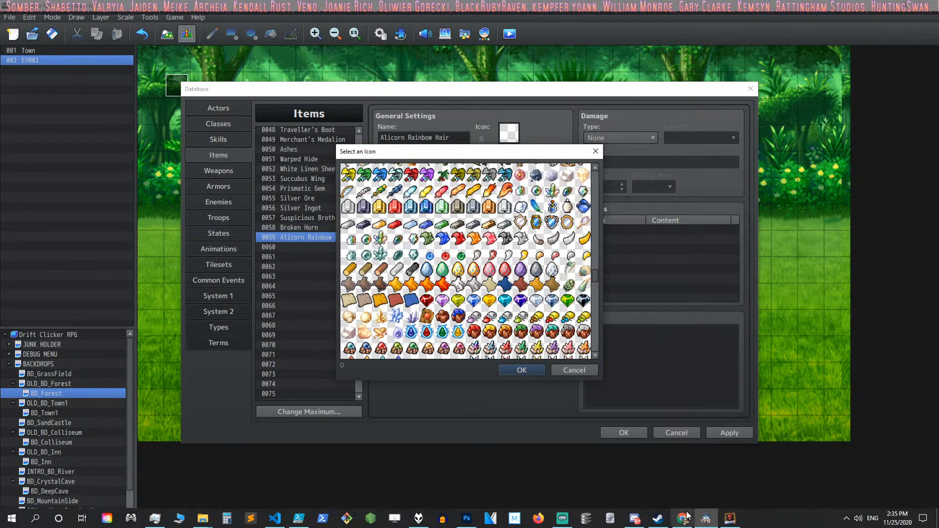
mouse_move(632, 523)
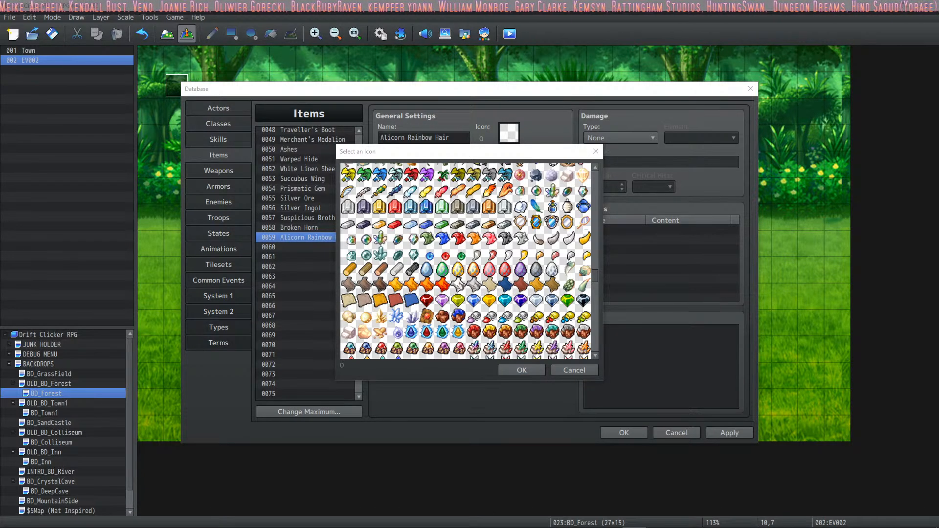
drag(0, 98, 564, 73)
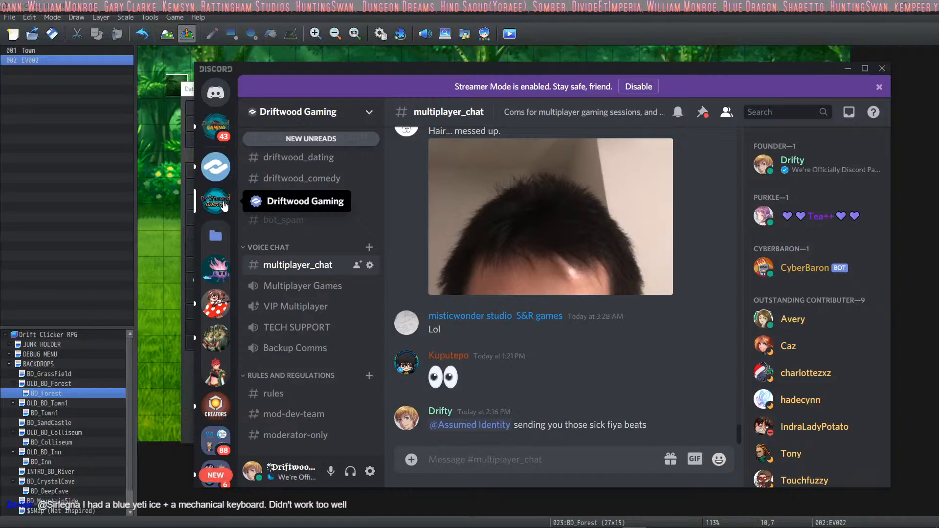
scroll(301, 309, up, 15)
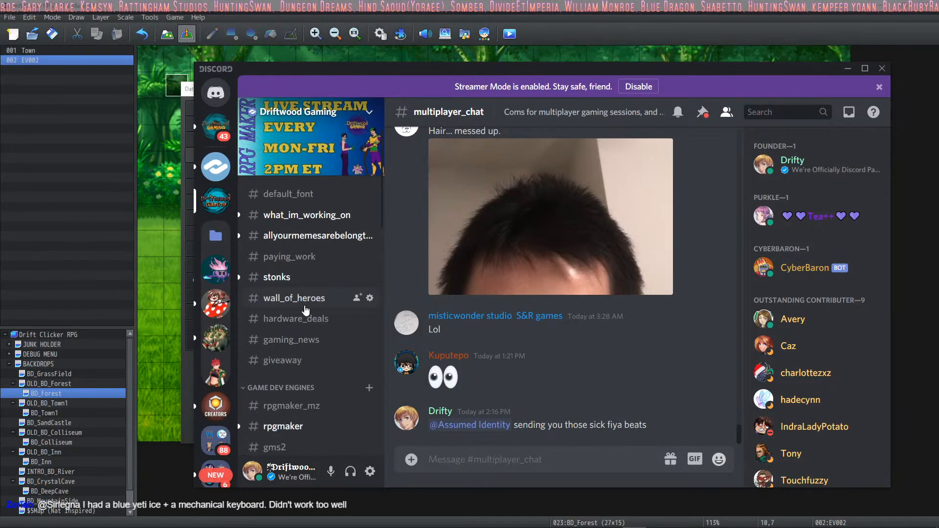
click(296, 283)
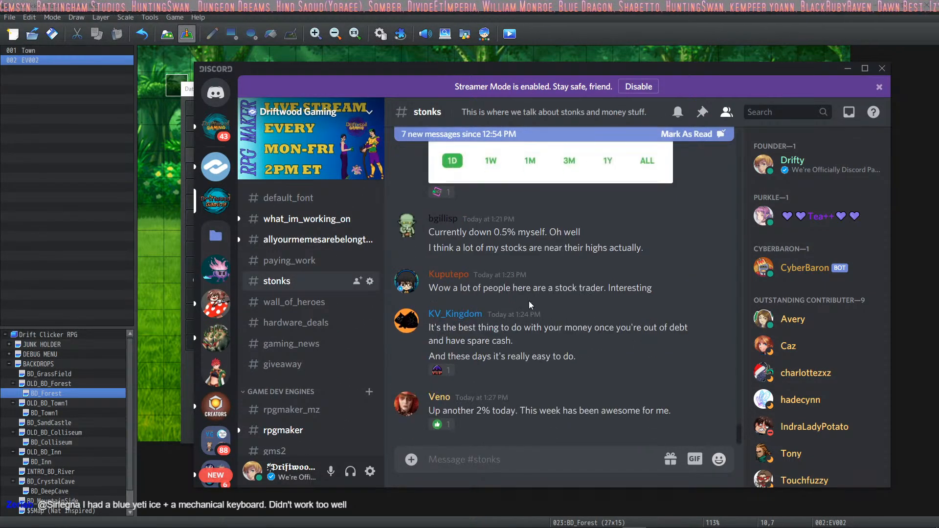
scroll(529, 308, up, 5)
scroll(529, 318, down, 5)
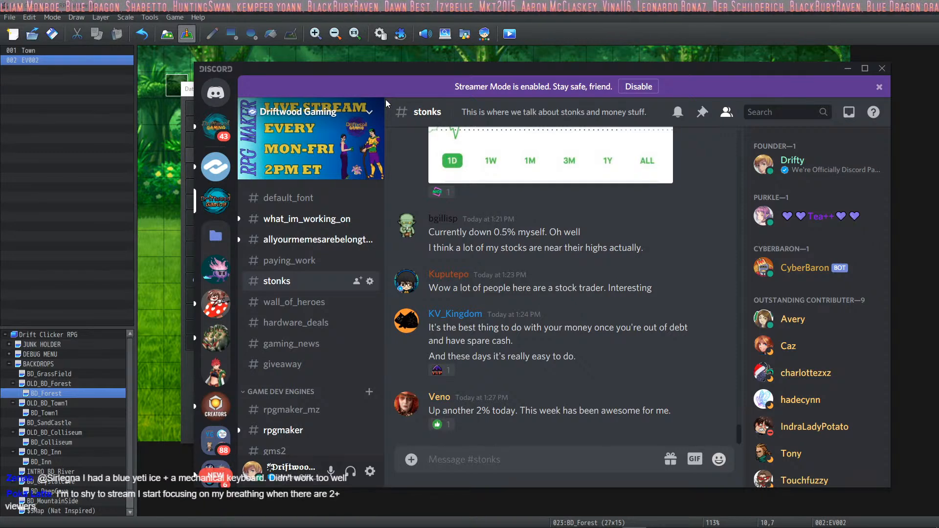
drag(389, 73, 0, 122)
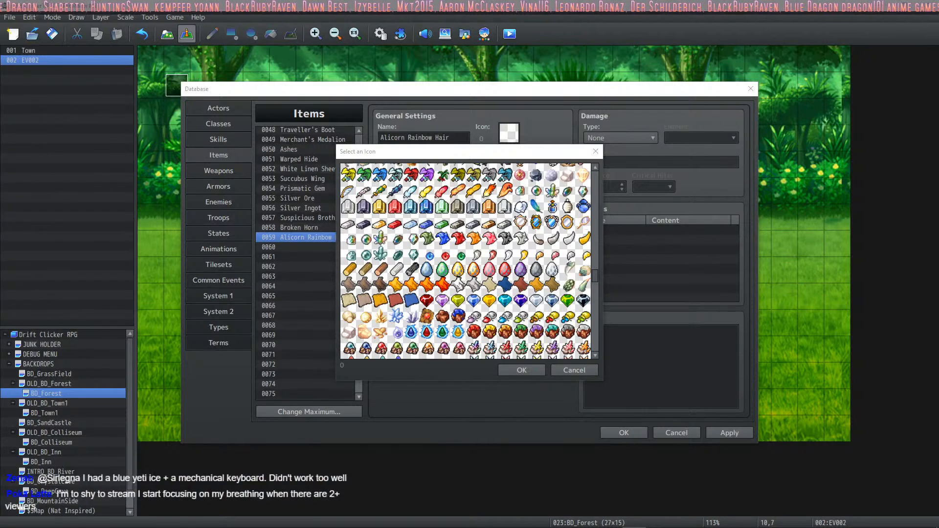
Look through the hide, gem, crystal and skill icons for one that suits the Alicorn Rainbow Hair item.
scroll(489, 278, down, 1)
click(489, 279)
scroll(469, 276, down, 2)
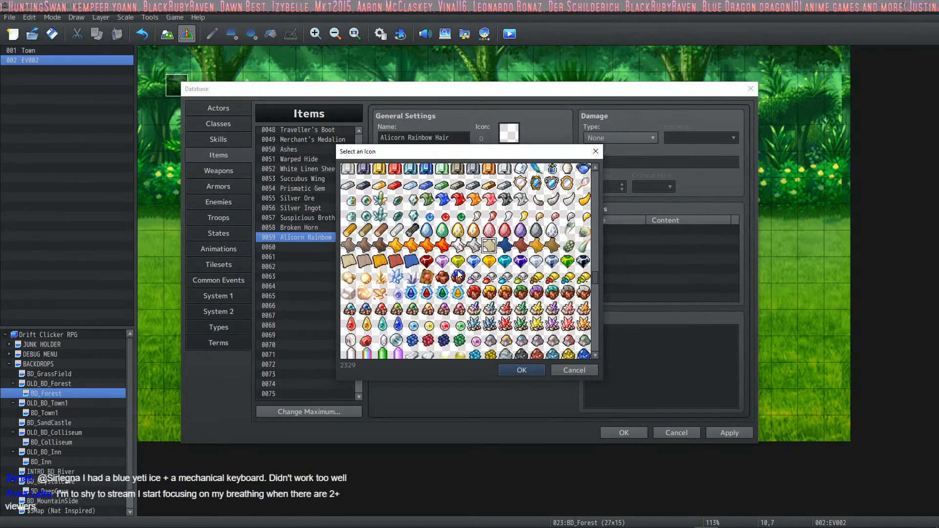
scroll(460, 275, down, 3)
scroll(473, 241, up, 5)
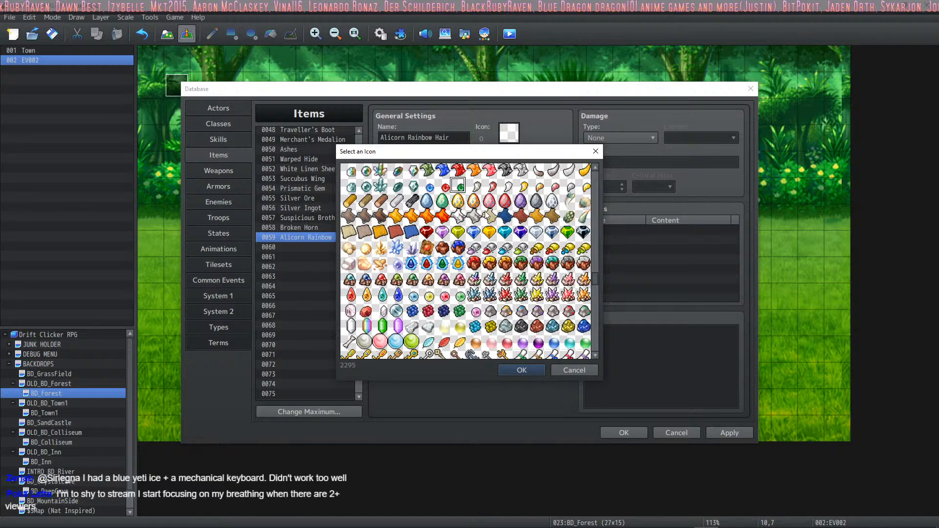
scroll(473, 219, up, 4)
scroll(486, 215, up, 5)
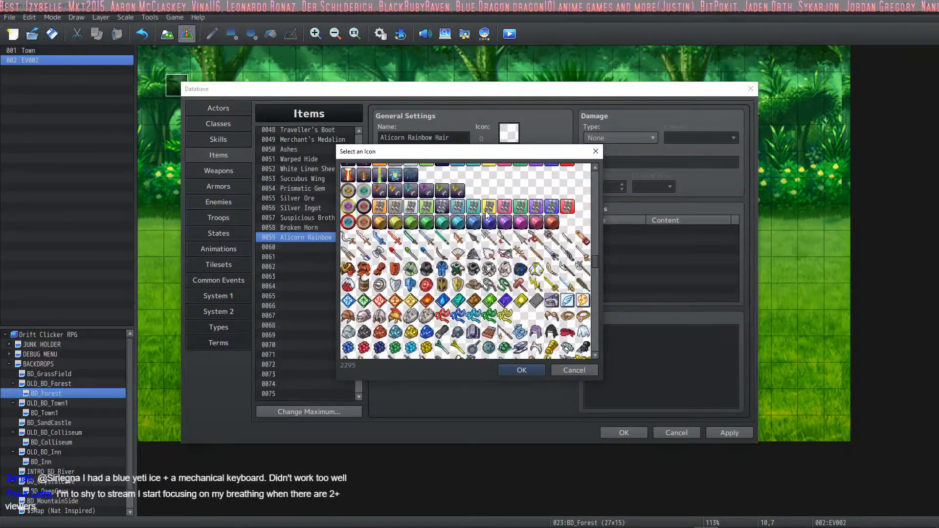
click(469, 217)
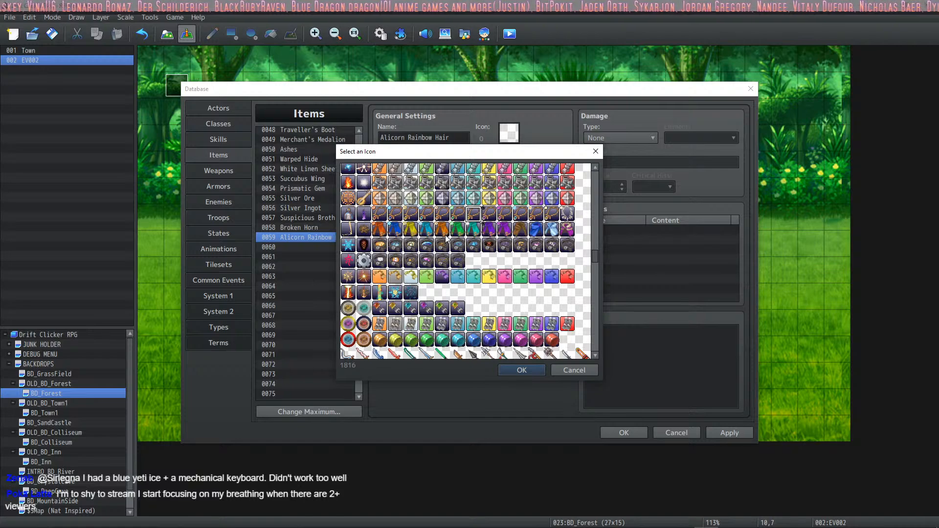
Compare the feather, leaf and trinket icons as candidates for Alicorn Rainbow Hair, highlighting icon 2210.
scroll(447, 235, down, 6)
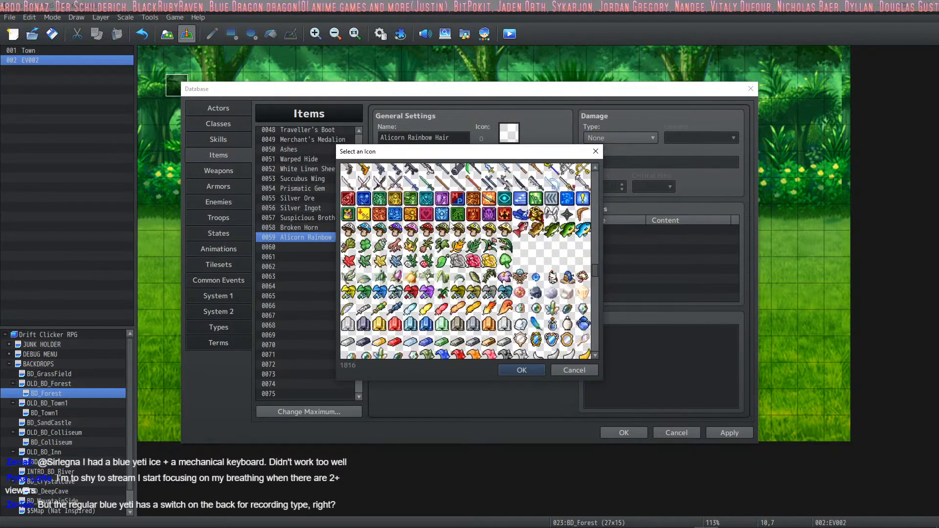
scroll(450, 225, down, 3)
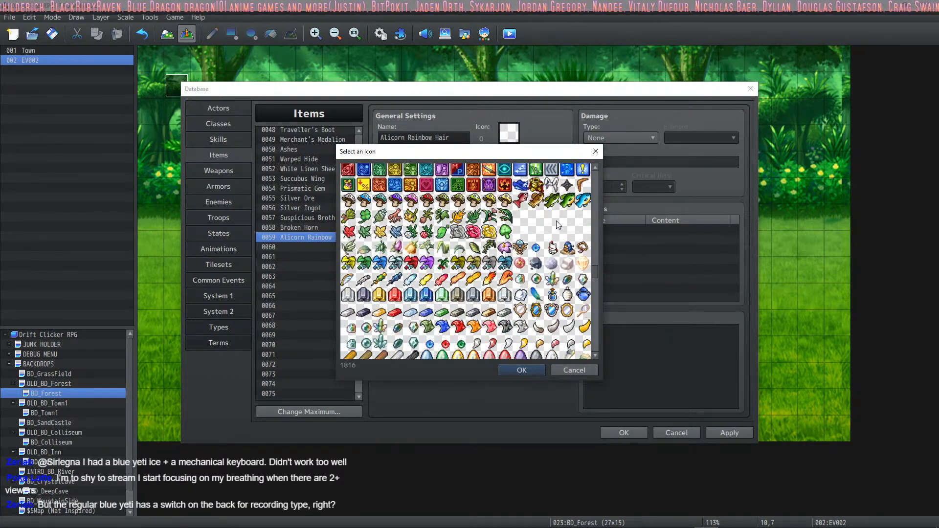
scroll(518, 227, down, 3)
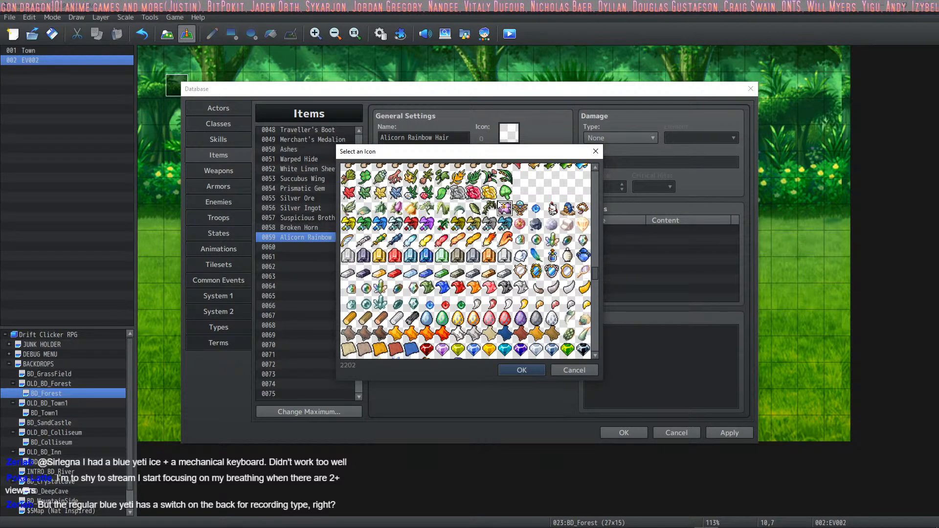
click(505, 240)
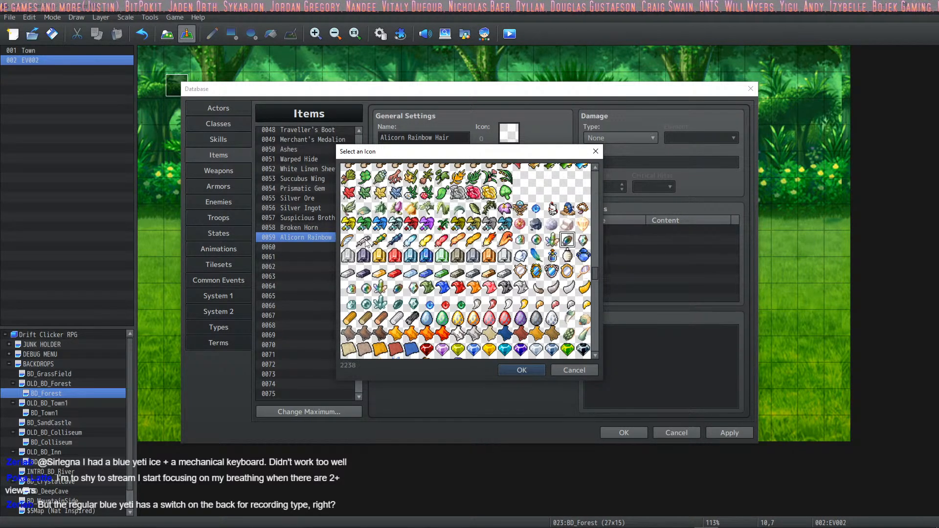
click(381, 242)
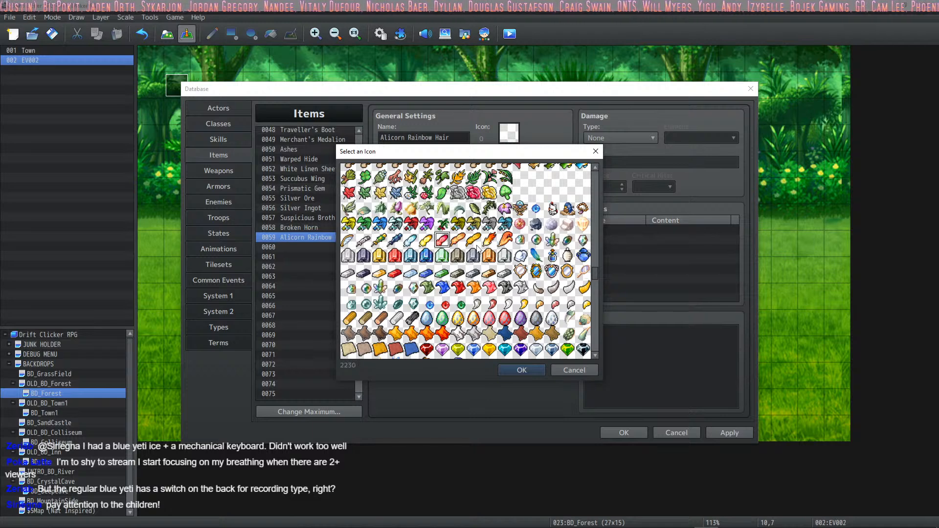
click(364, 241)
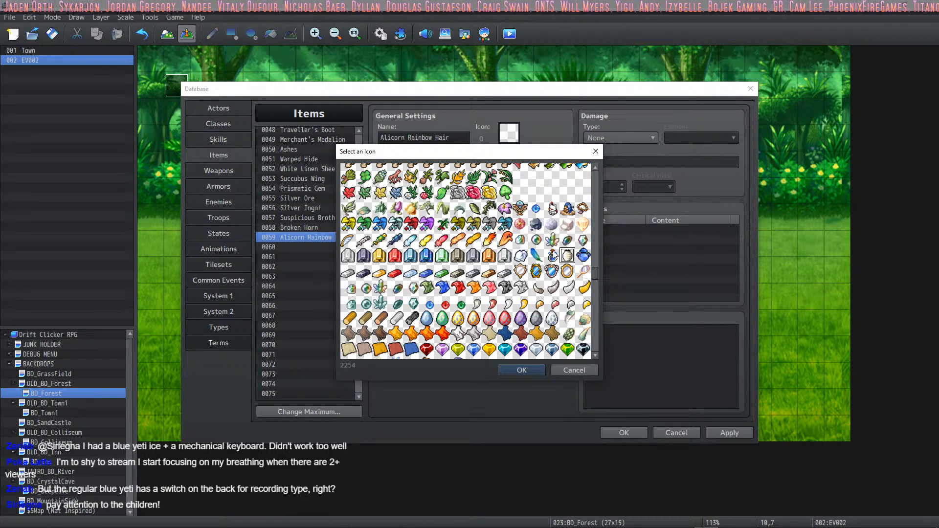
click(380, 224)
Search the equipment, weapon and coloured gem icons for a hair-like or rainbow icon.
scroll(440, 239, up, 1)
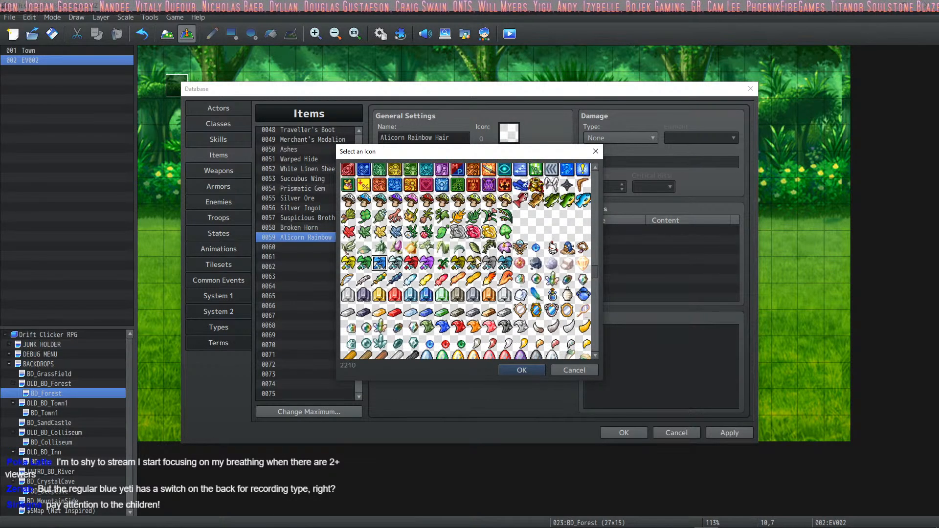
scroll(455, 245, up, 4)
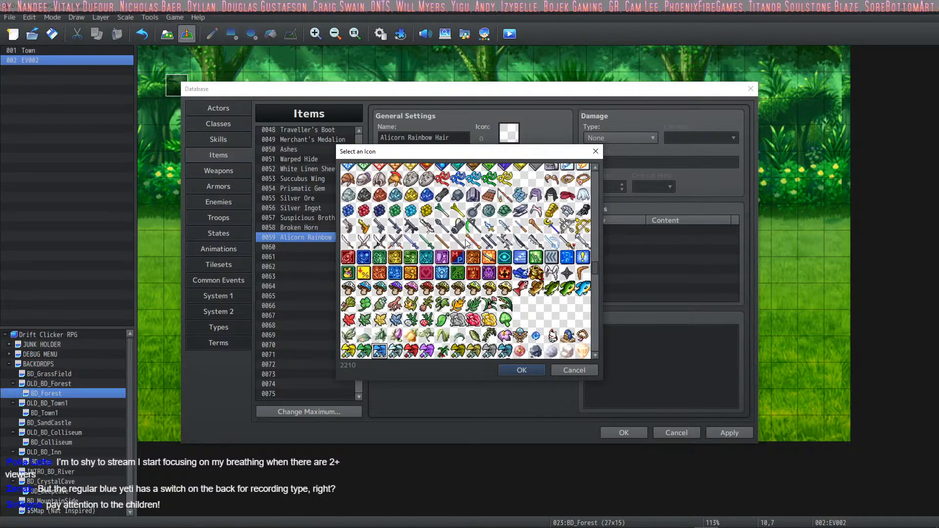
scroll(490, 263, up, 2)
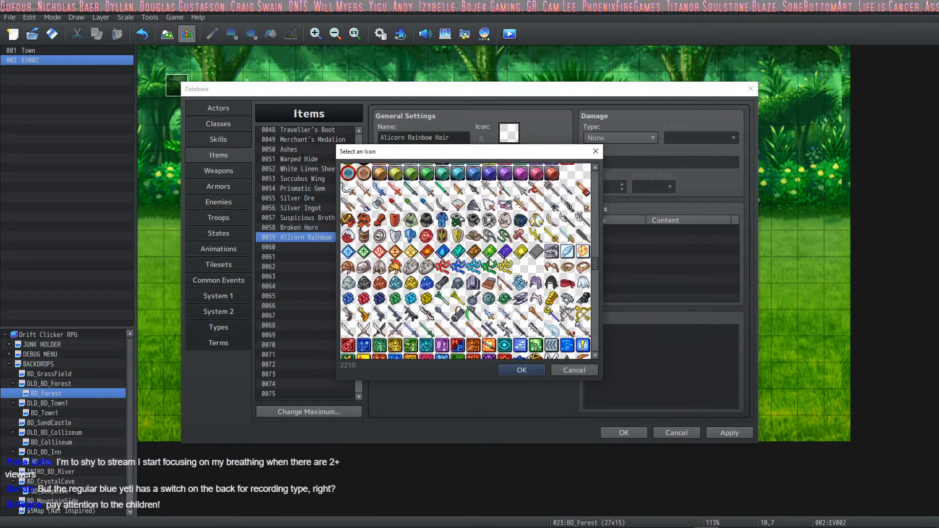
scroll(490, 262, up, 2)
scroll(464, 267, down, 5)
scroll(435, 270, up, 3)
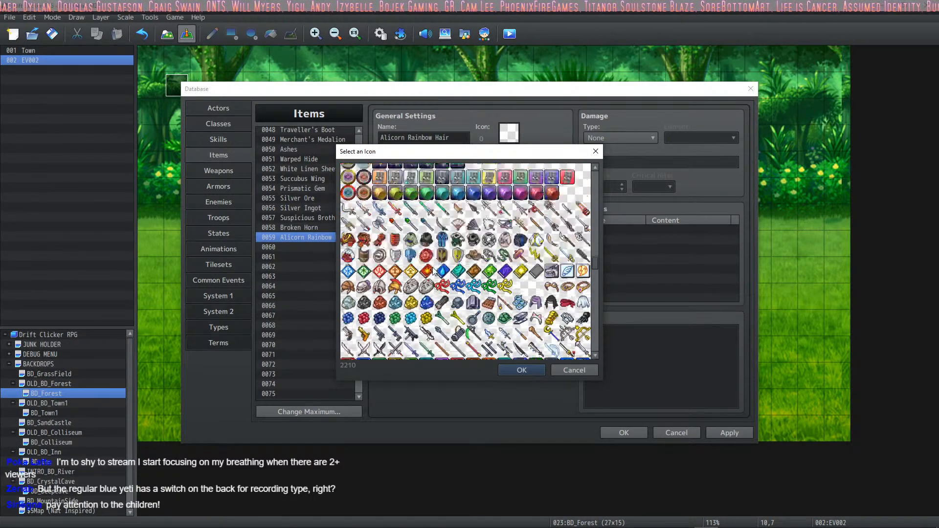
scroll(434, 271, down, 2)
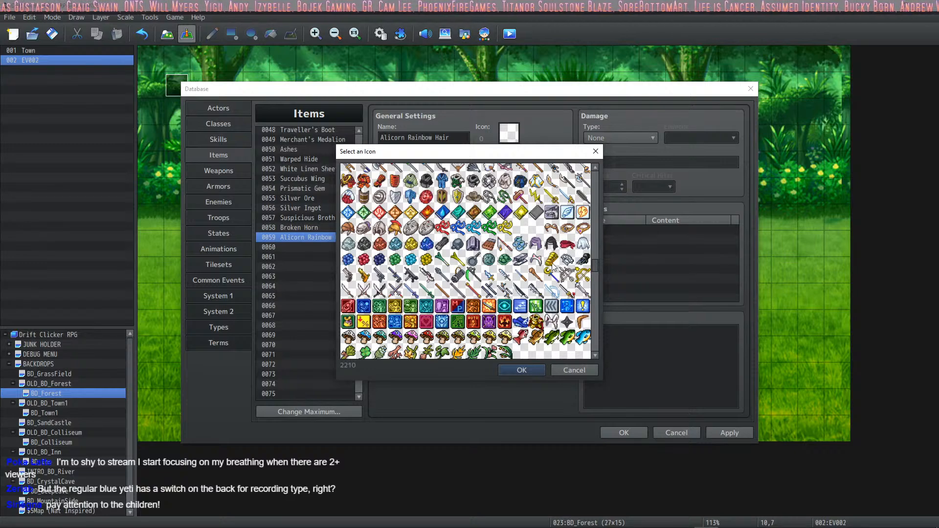
scroll(538, 265, up, 2)
scroll(538, 265, up, 5)
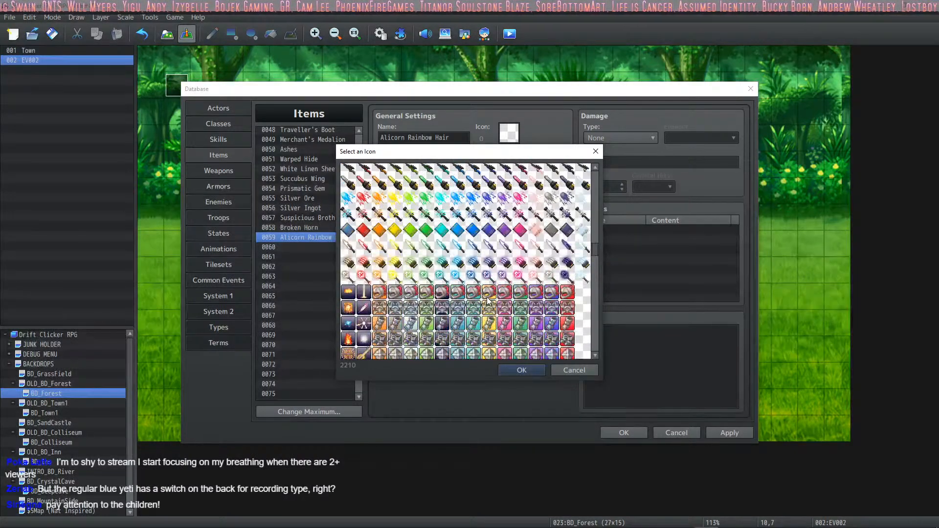
scroll(481, 302, up, 2)
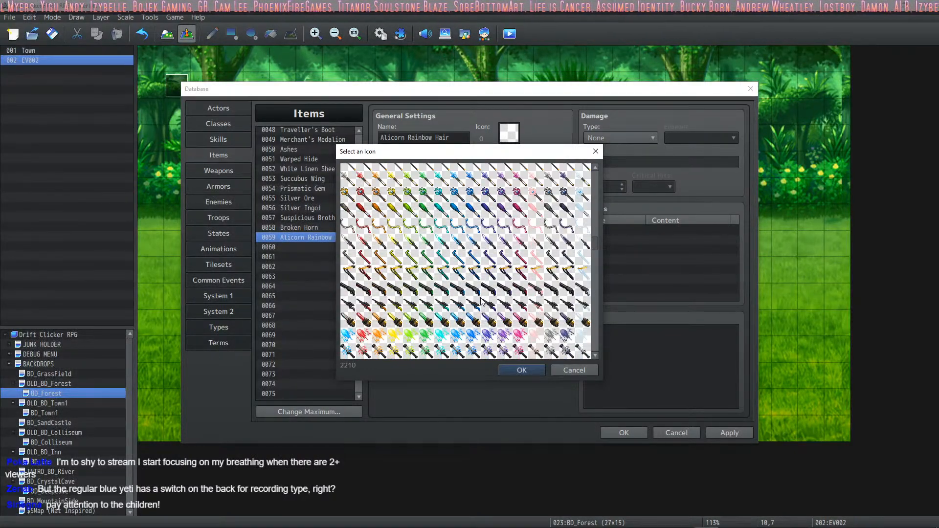
scroll(469, 308, up, 5)
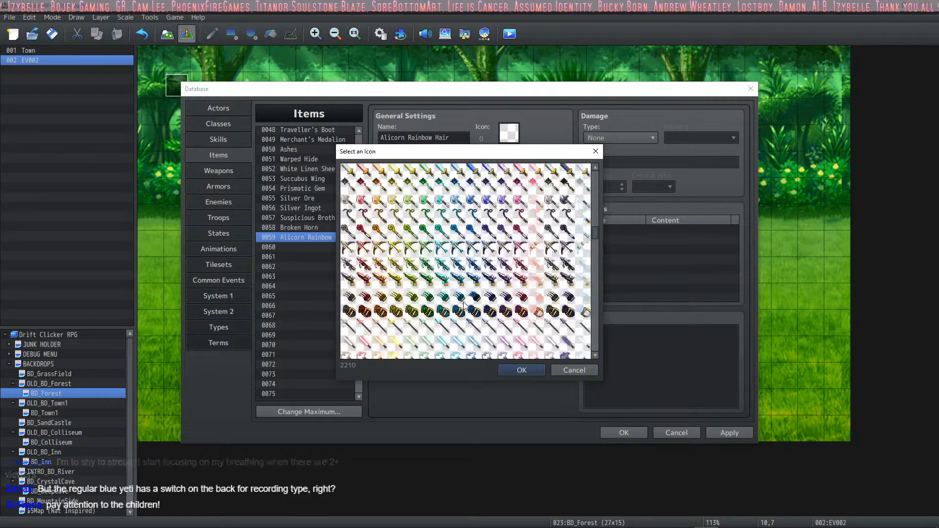
scroll(485, 289, up, 10)
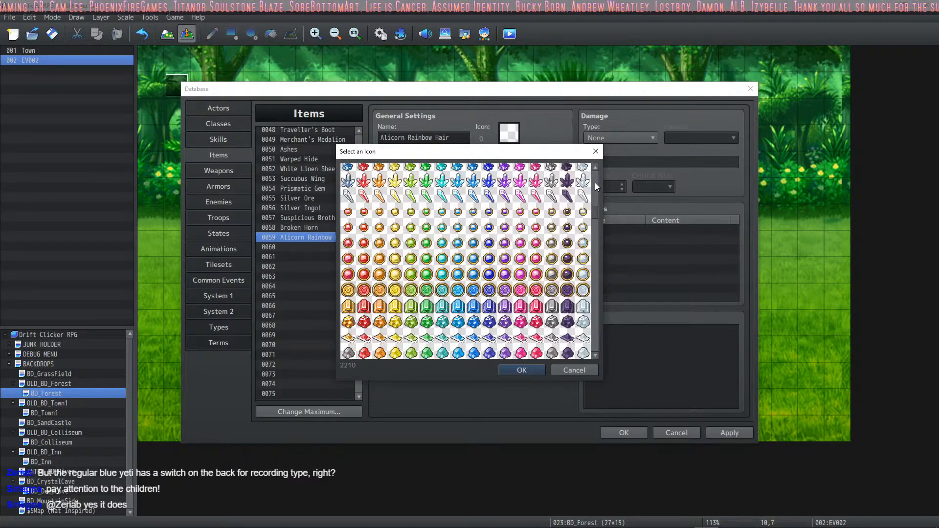
Look through the gem, potion, equipment, food and material icons for one that suits the Alicorn Rainbow Hair item.
click(595, 183)
click(593, 204)
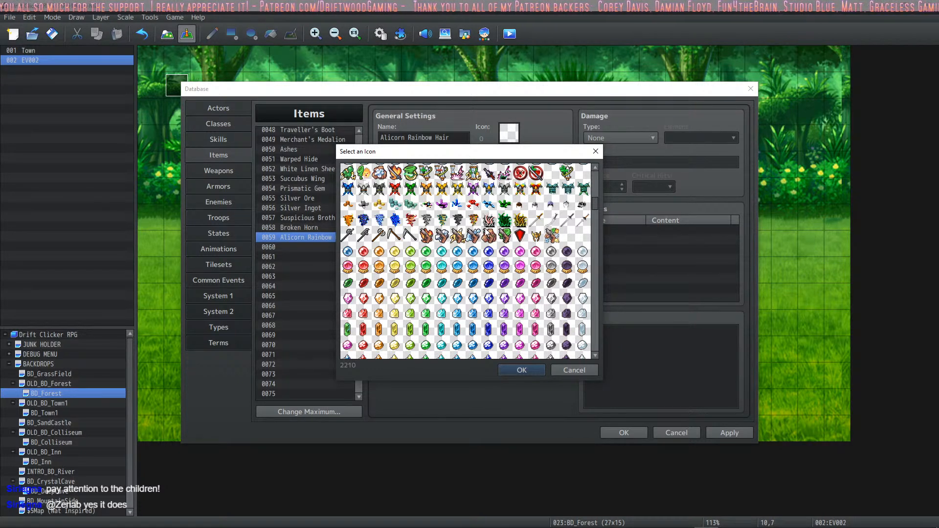
scroll(477, 218, up, 3)
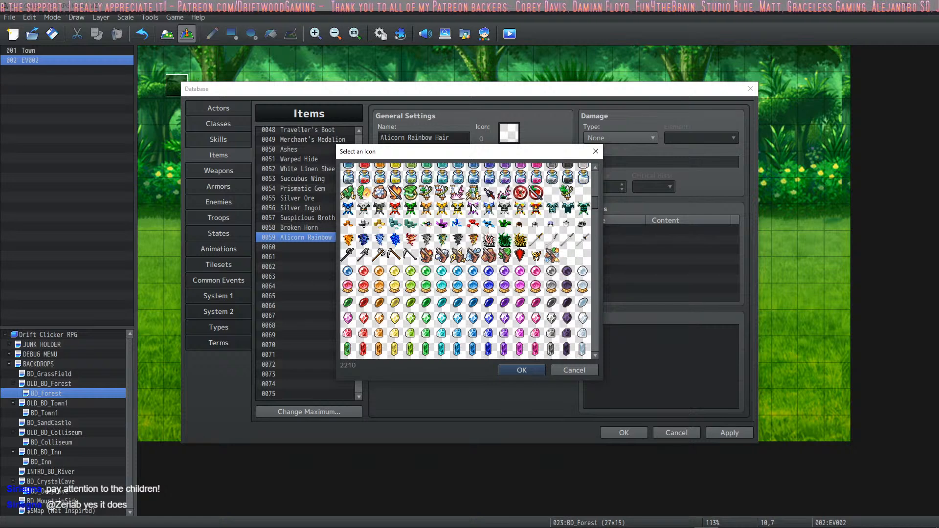
scroll(472, 267, down, 1)
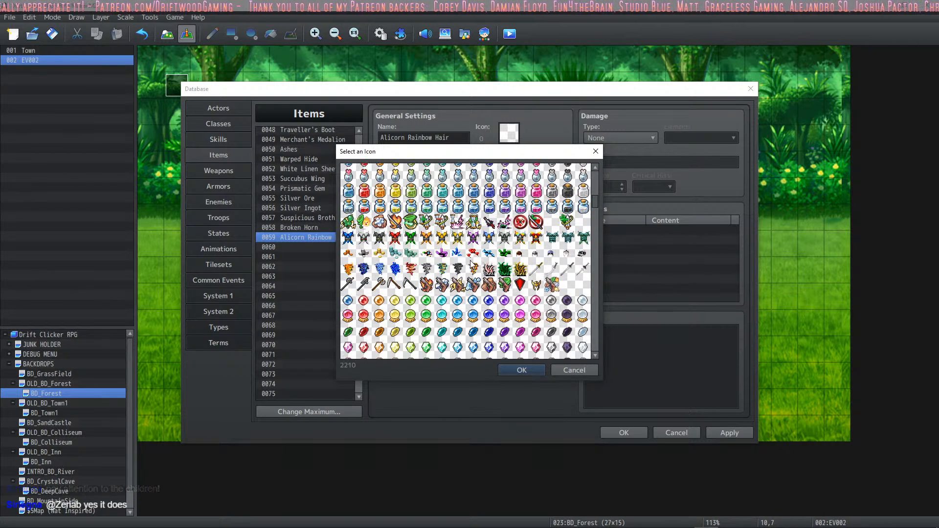
scroll(379, 230, up, 1)
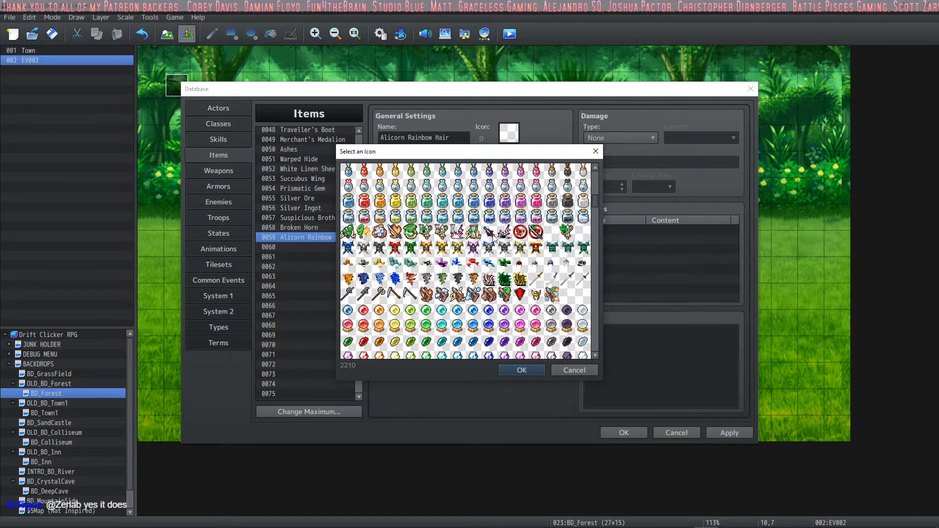
scroll(504, 234, up, 6)
scroll(506, 231, up, 10)
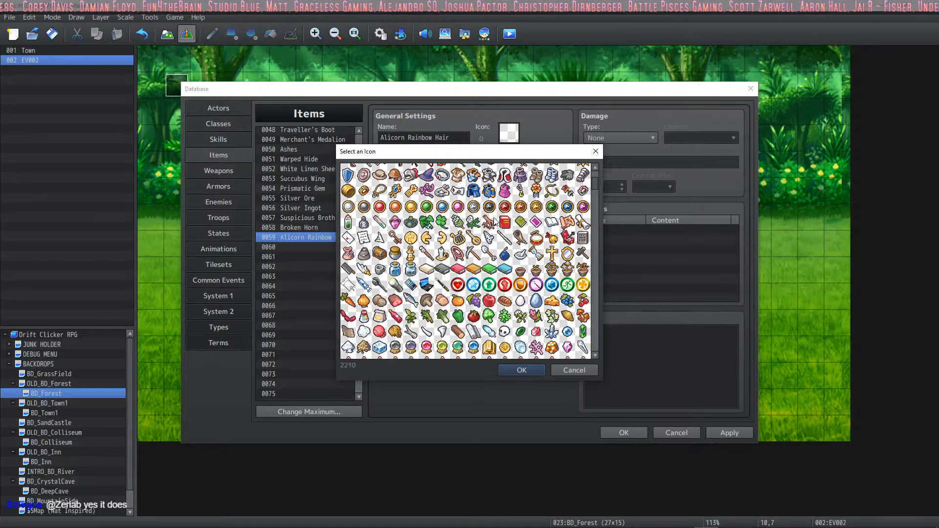
scroll(494, 222, down, 3)
scroll(493, 220, down, 2)
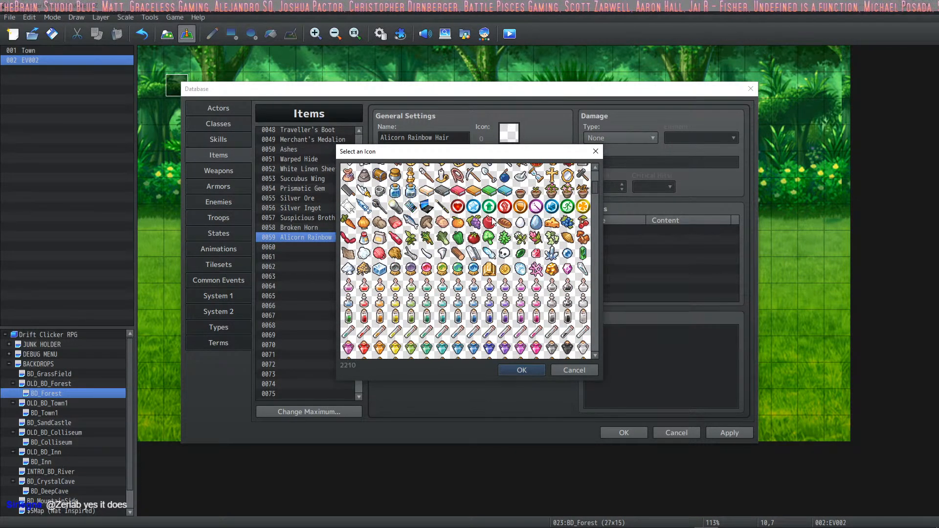
scroll(493, 221, up, 1)
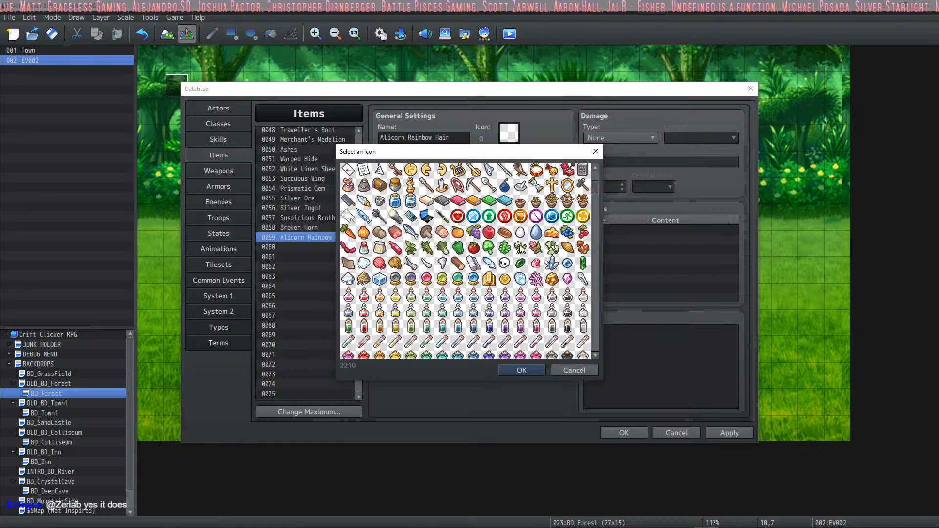
scroll(504, 244, down, 2)
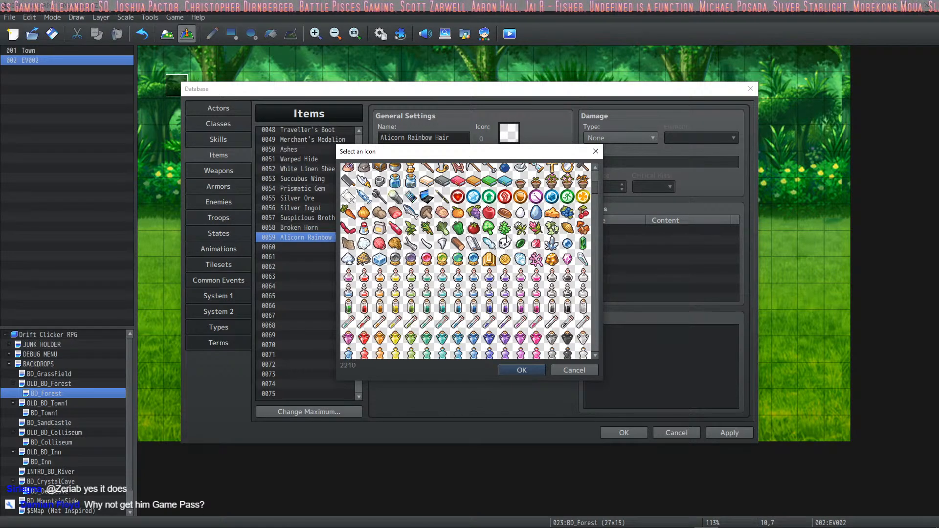
scroll(506, 242, up, 1)
scroll(523, 240, up, 5)
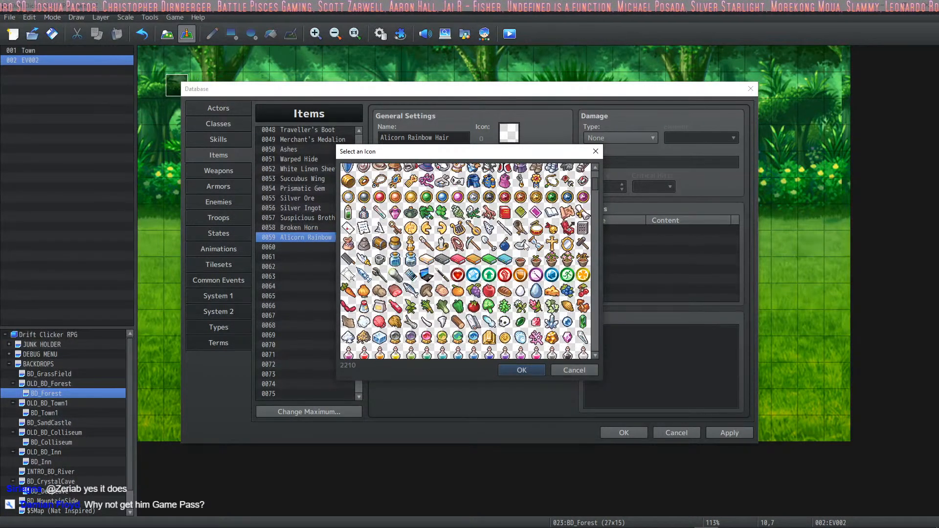
scroll(513, 241, down, 4)
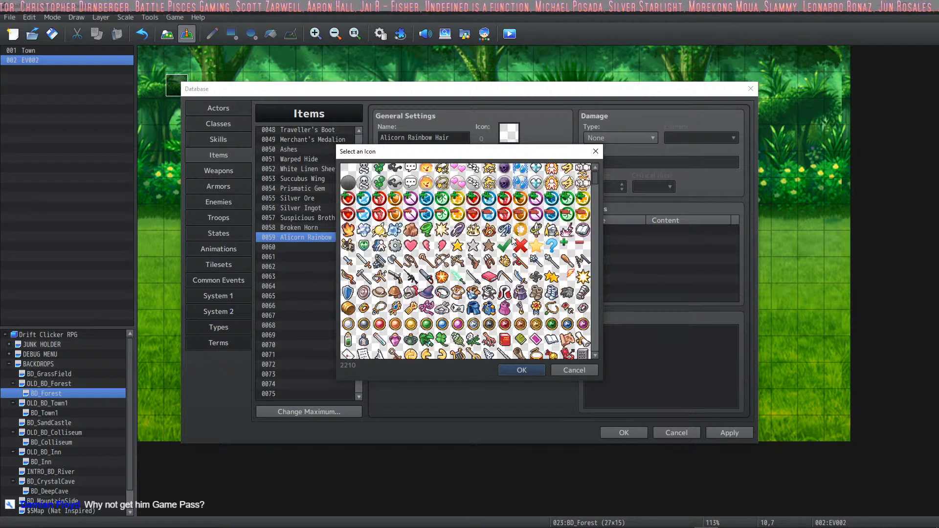
scroll(503, 229, down, 6)
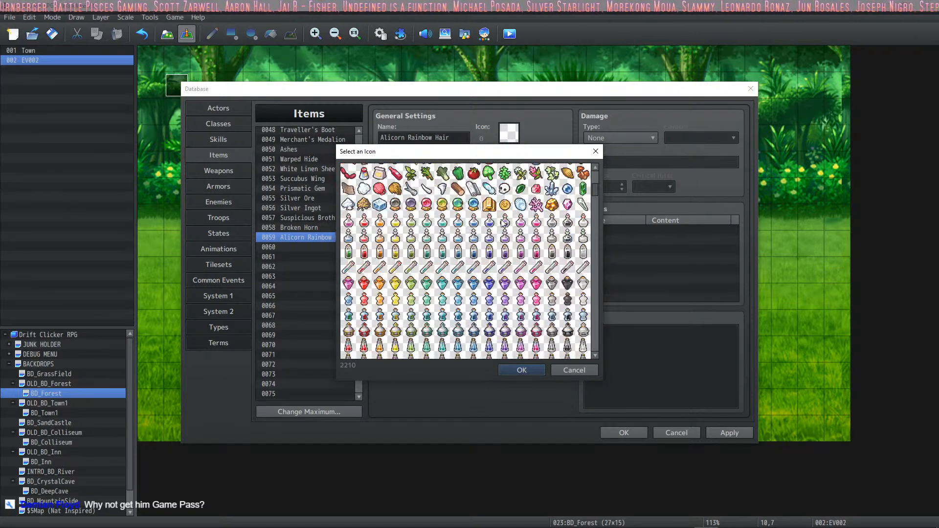
scroll(504, 221, up, 3)
scroll(497, 225, down, 12)
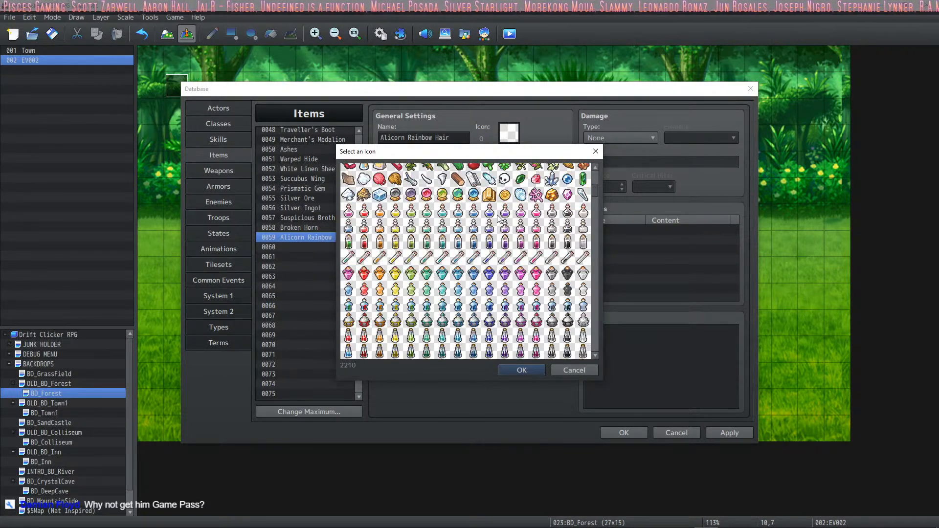
Assign icon 633, the striped tuft in the hide and fur icons, to the Alicorn Rainbow Hair item.
scroll(496, 218, down, 2)
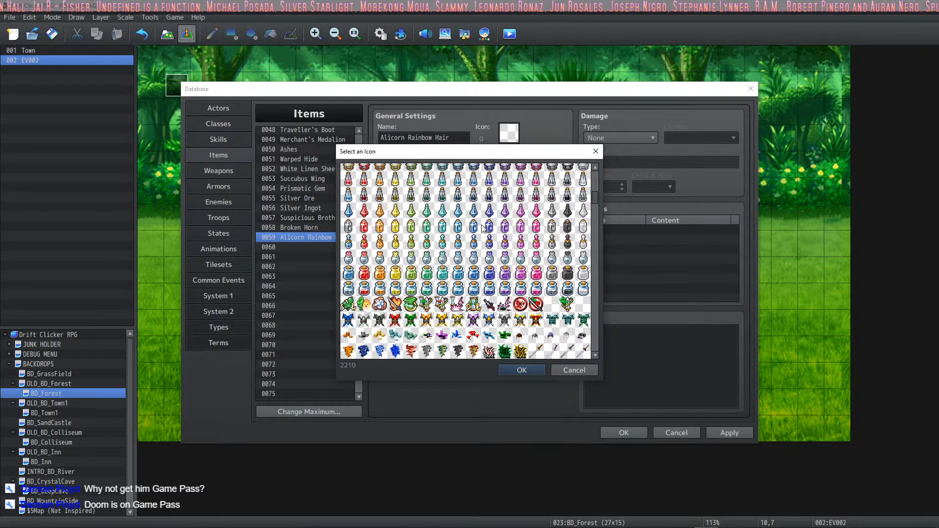
scroll(484, 228, down, 3)
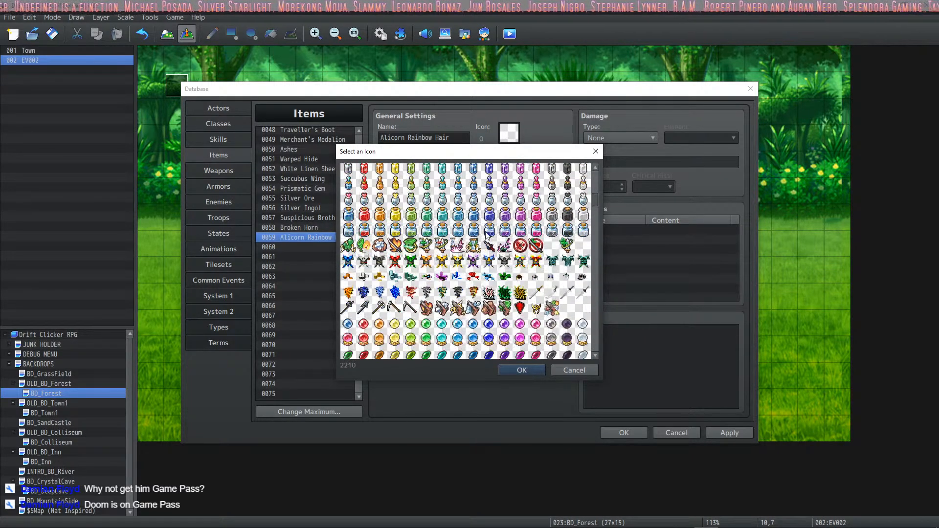
scroll(483, 226, up, 1)
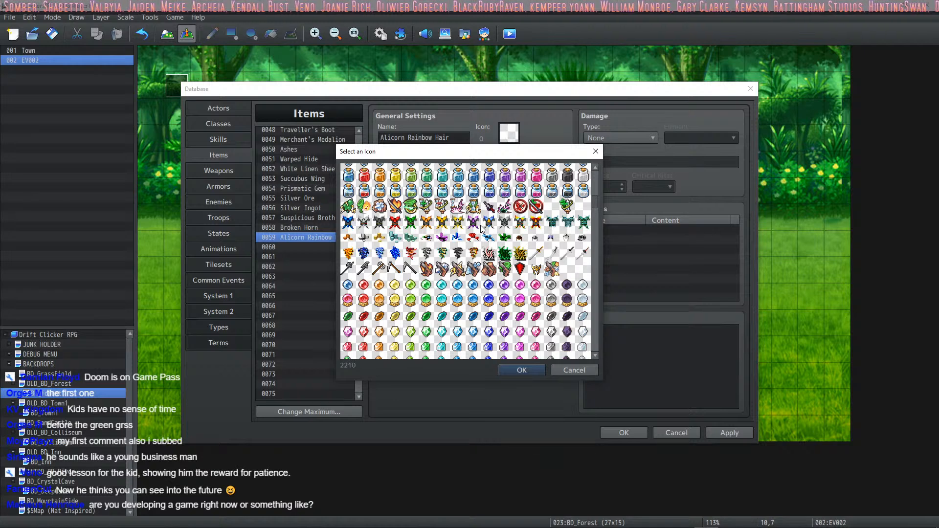
scroll(481, 228, down, 1)
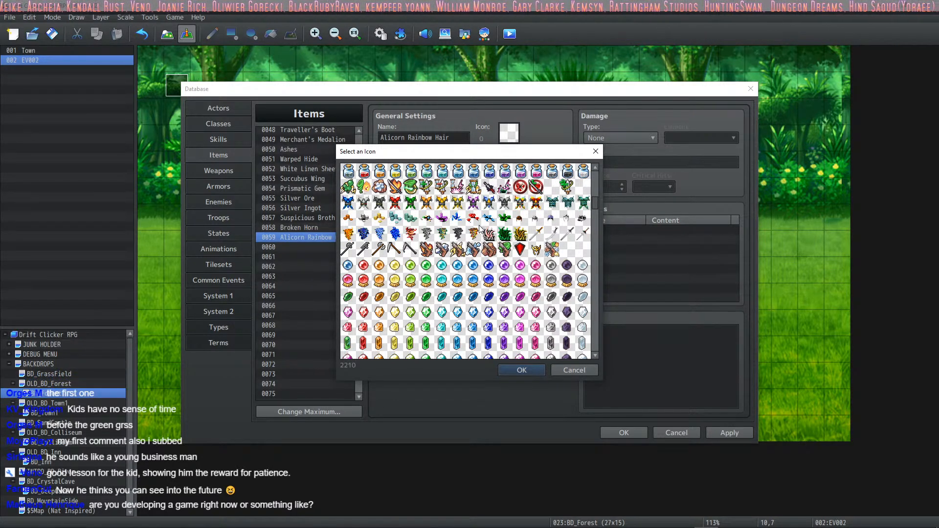
double_click(488, 234)
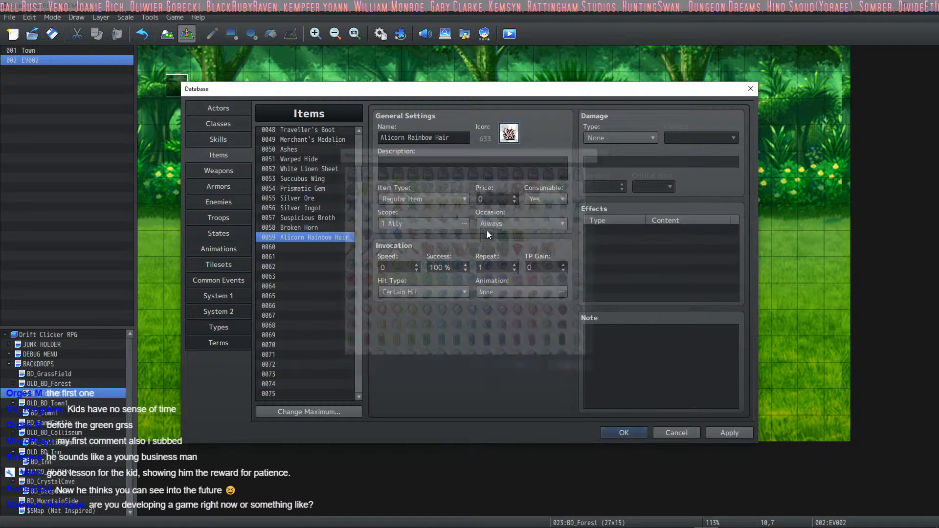
Write the item description "<WordWrap>An uncommon drop from the legendary Alicorn.".
click(442, 177)
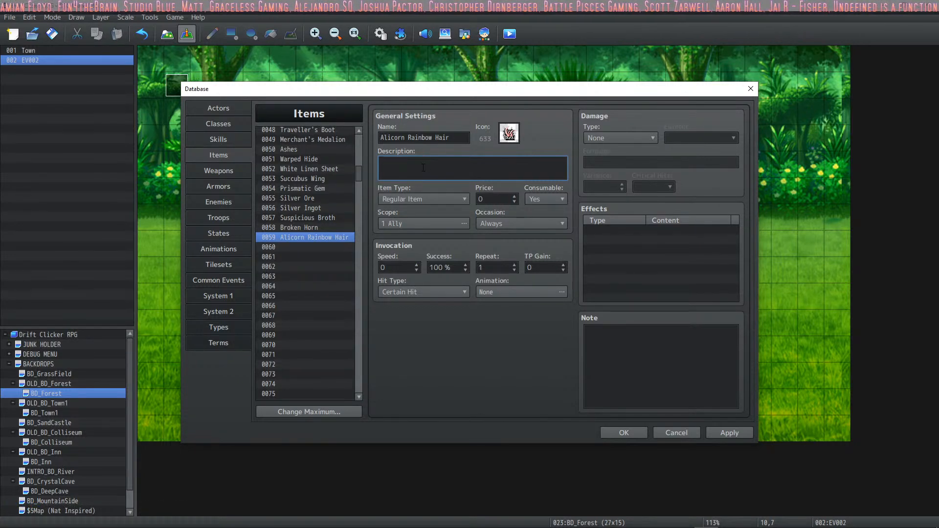
text(<WordW)
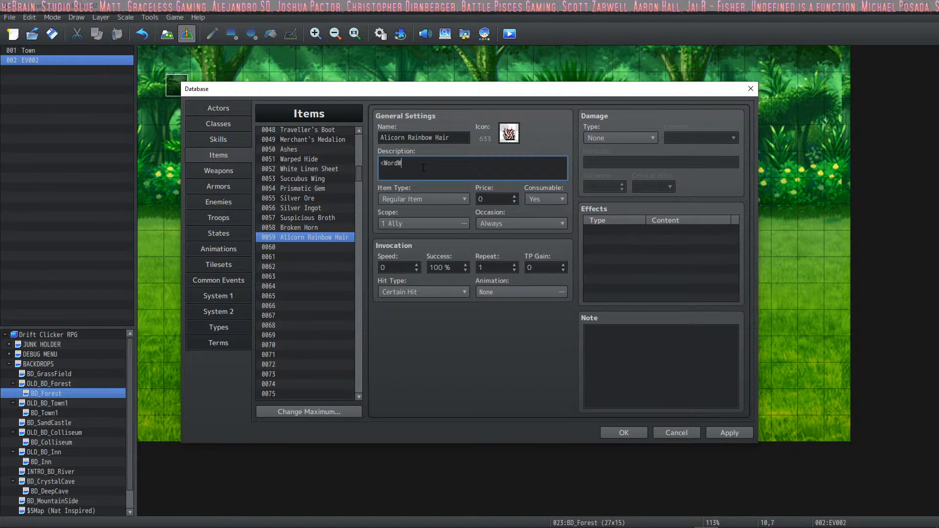
text(rap>)
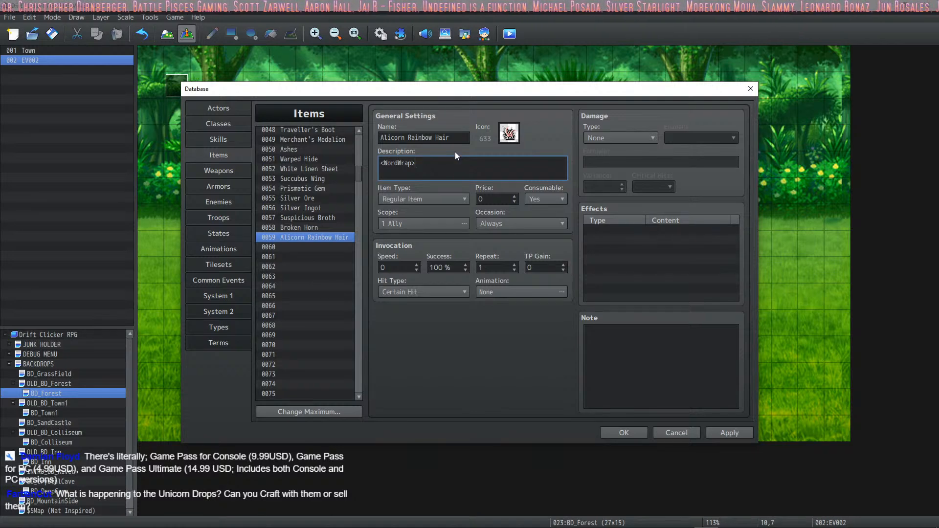
text(A)
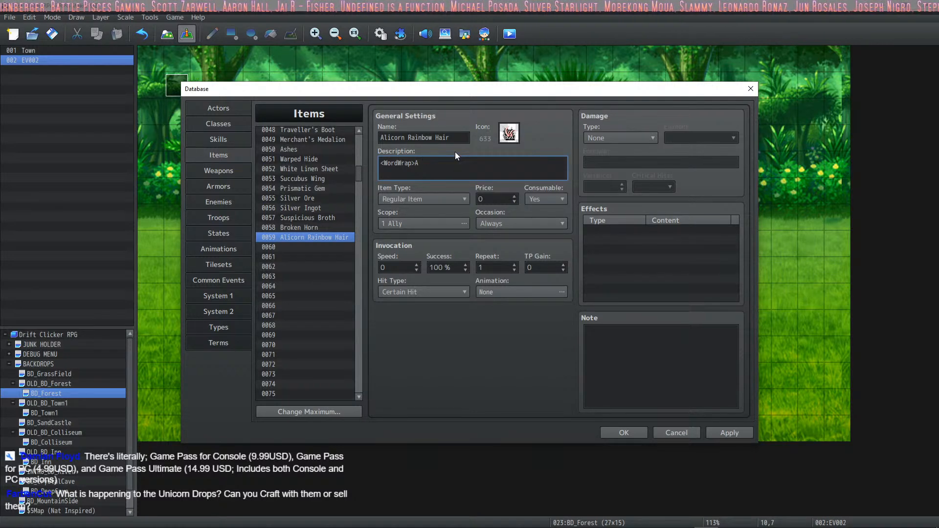
key(BackSpace)
text(mmon drop f)
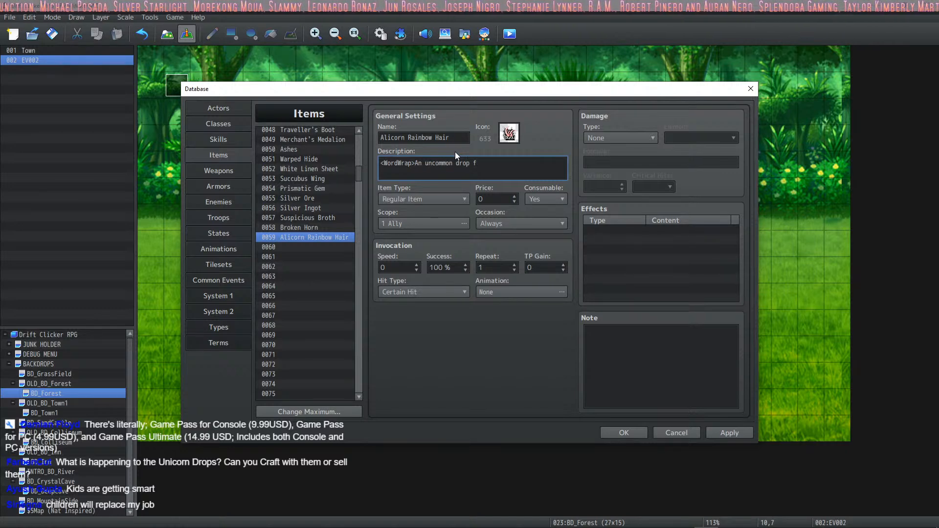
text(rom the leg)
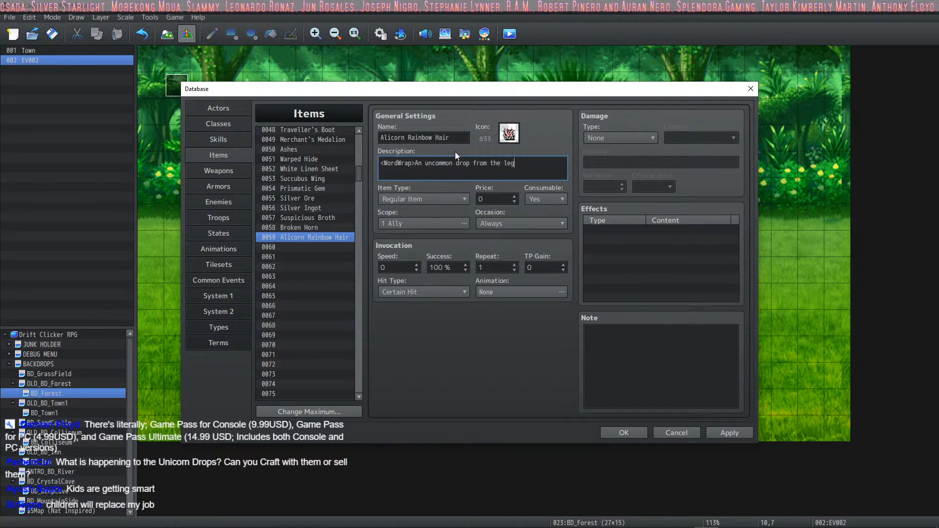
text(endary A)
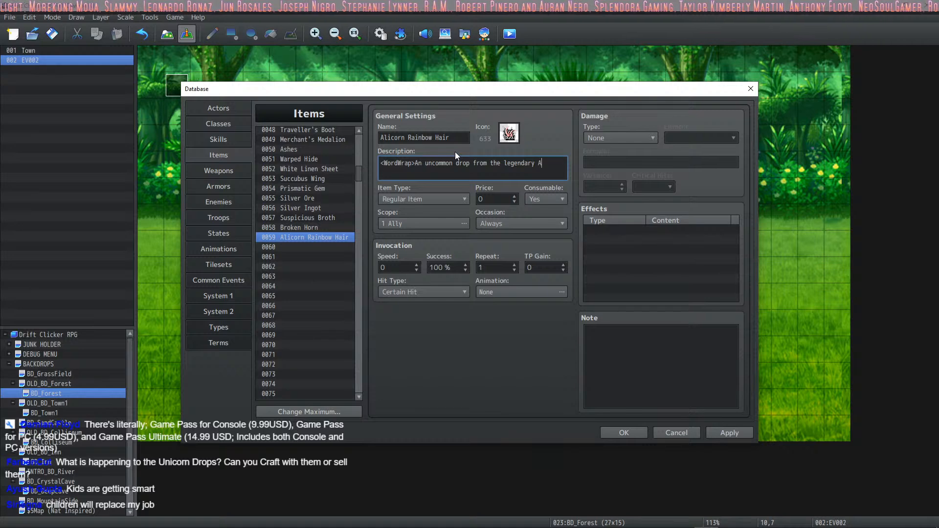
text(licorn.)
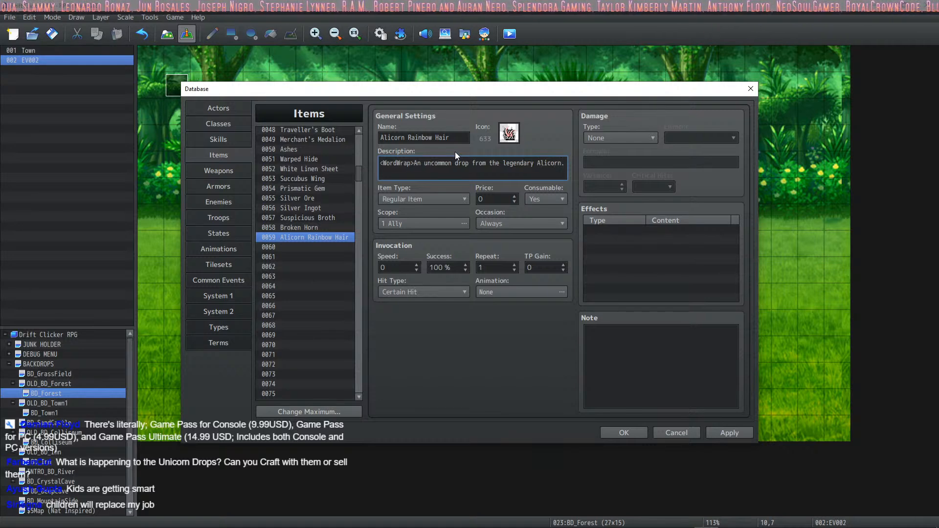
Set the Alicorn Rainbow Hair price to 1000 and make the item non-consumable.
click(480, 198)
text(100)
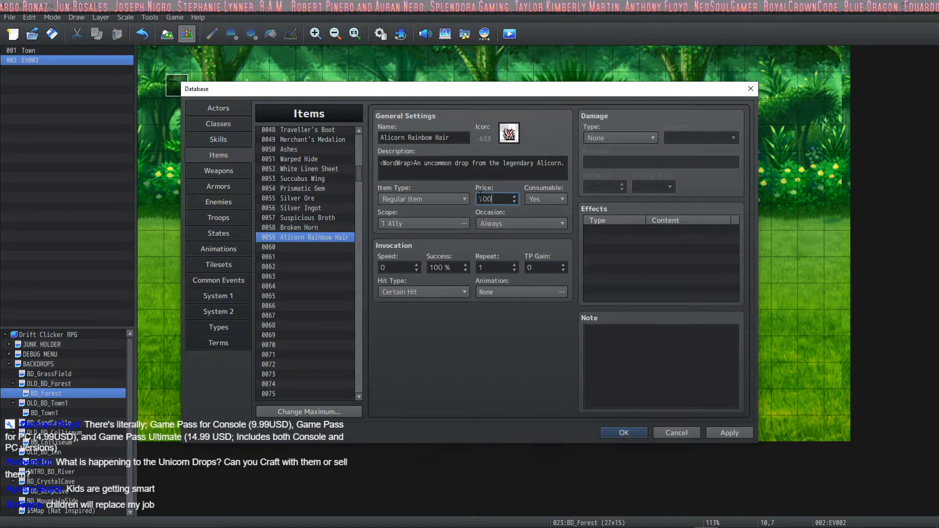
text(0)
click(537, 198)
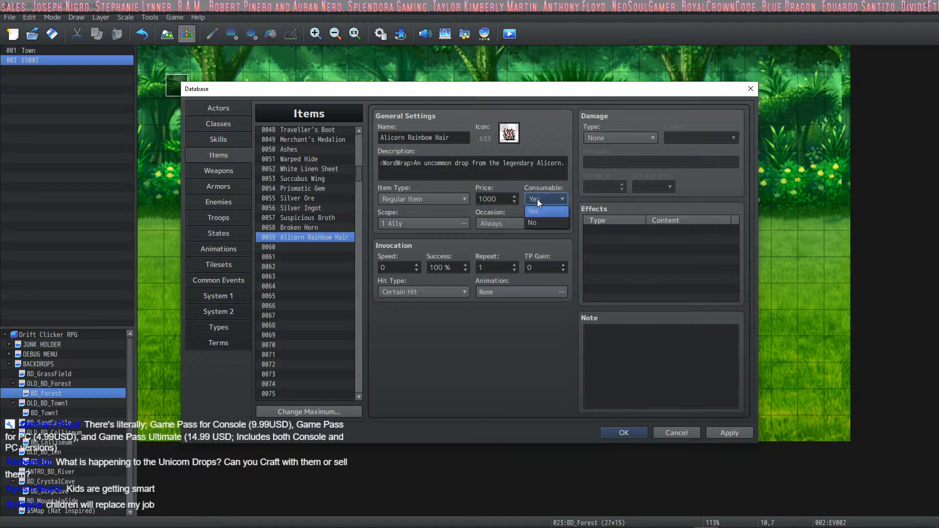
click(540, 221)
Set the item's occasion to Never and its scope to None.
click(514, 224)
click(497, 269)
click(423, 224)
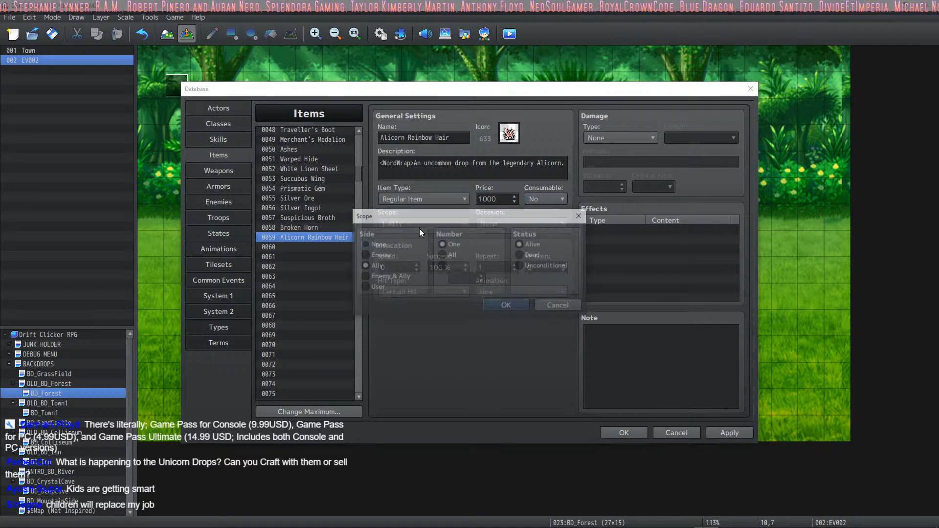
click(362, 244)
click(504, 306)
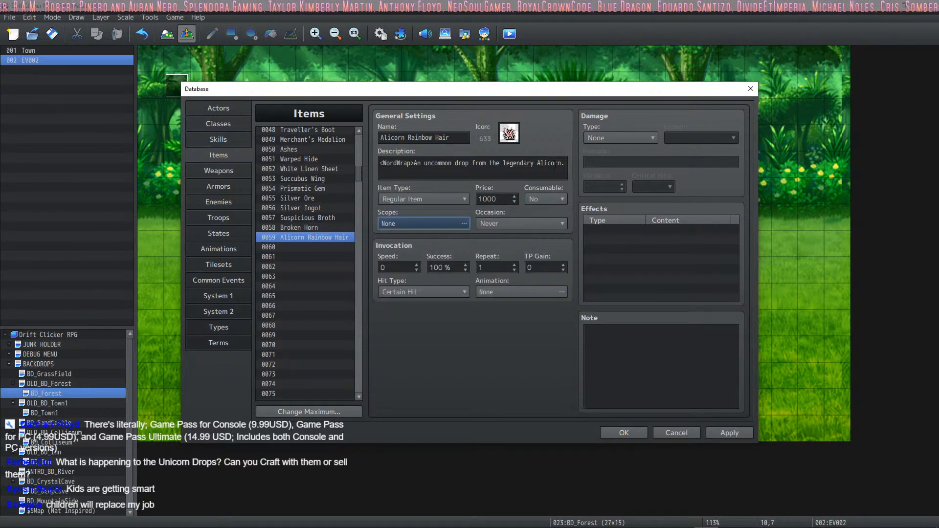
Reword the ending of the item description so it reads "<WordWrap>An uncommon drop that can be used in crafting.".
click(562, 164)
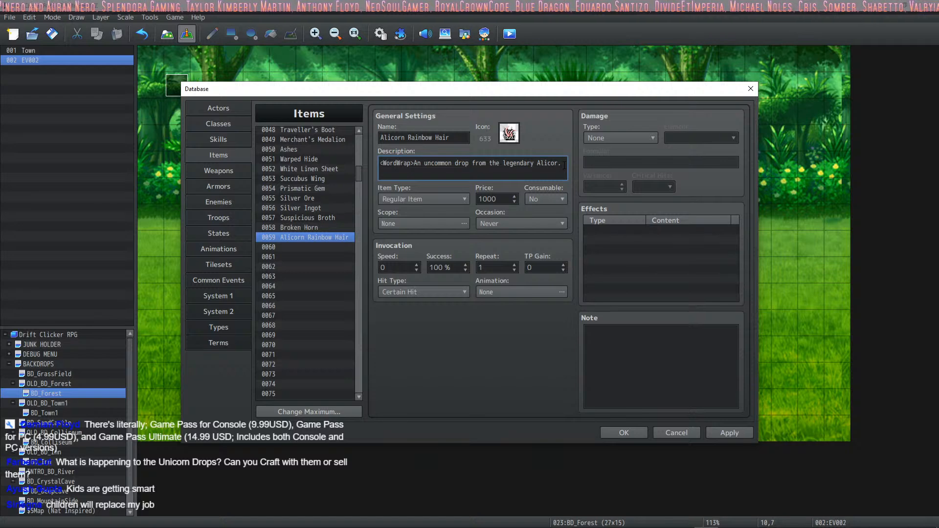
key(BackSpace)
key(BackSpace)
key(BackSpace)
key(BackSpace)
key(BackSpace)
key(BackSpace)
key(BackSpace)
key(BackSpace)
key(BackSpace)
key(BackSpace)
key(BackSpace)
key(BackSpace)
key(BackSpace)
key(BackSpace)
key(BackSpace)
key(BackSpace)
key(BackSpace)
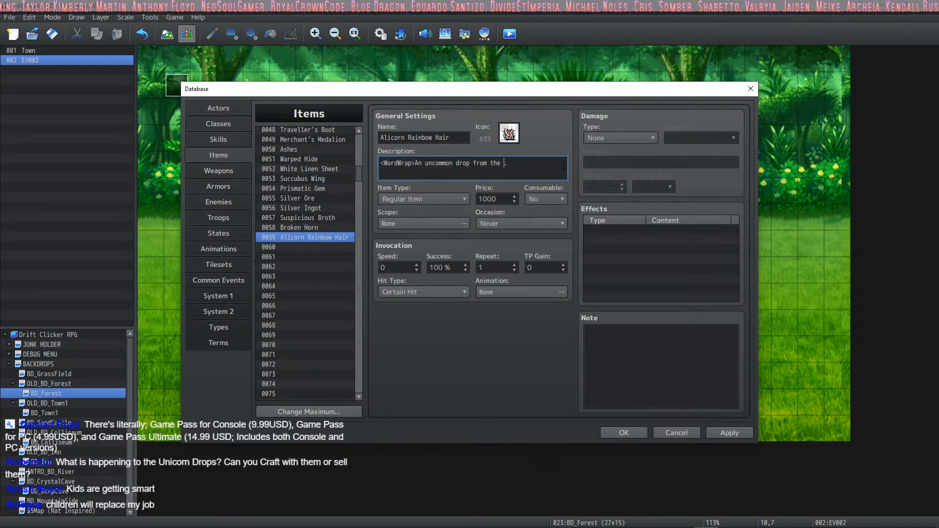
key(BackSpace)
key(BackSpace)
key(BackSpace)
key(BackSpace)
key(BackSpace)
key(BackSpace)
key(BackSpace)
key(BackSpace)
key(BackSpace)
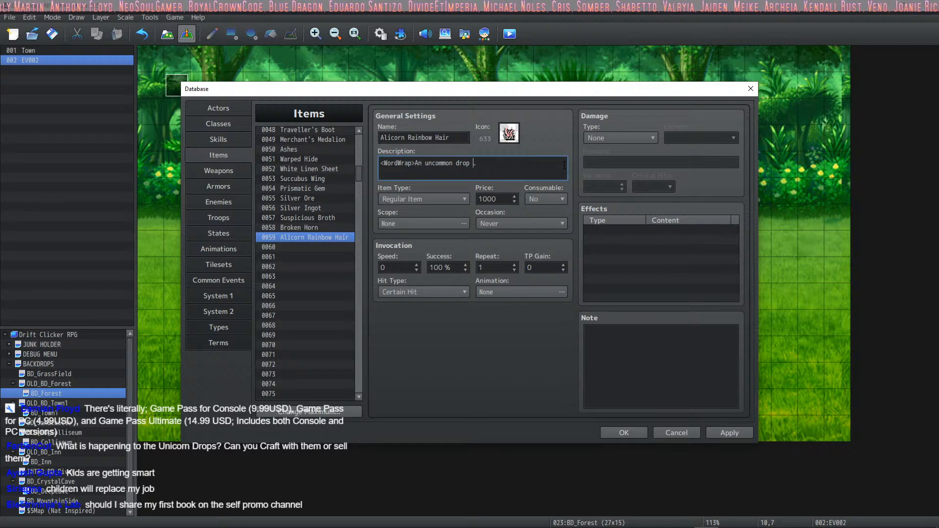
text(that can be )
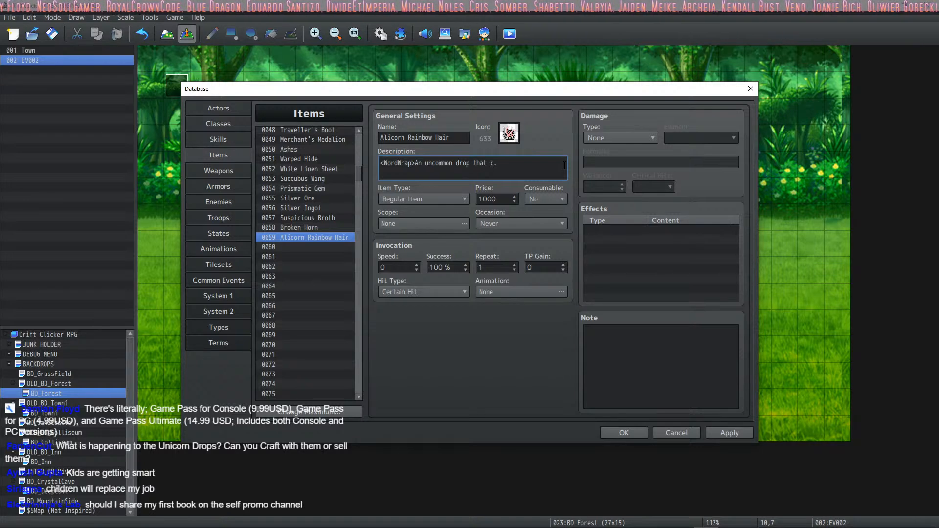
text(used in craftin)
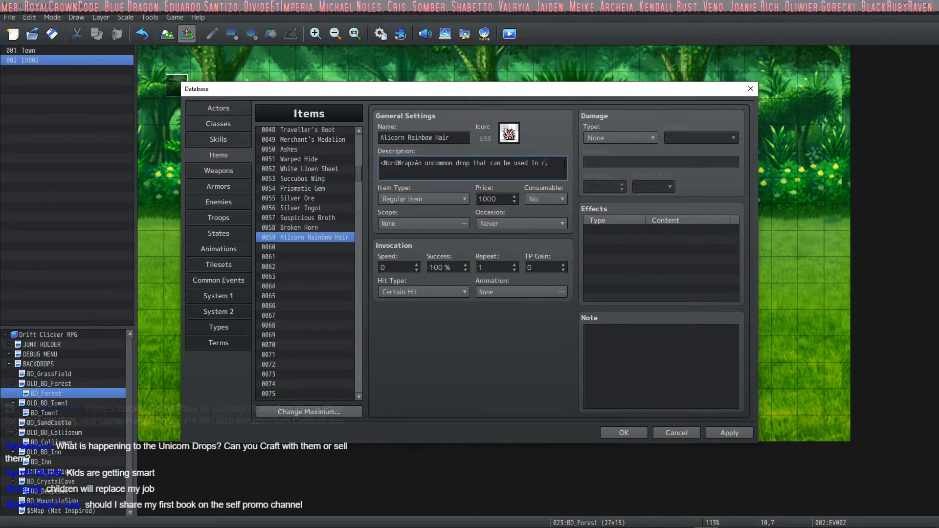
text(g.)
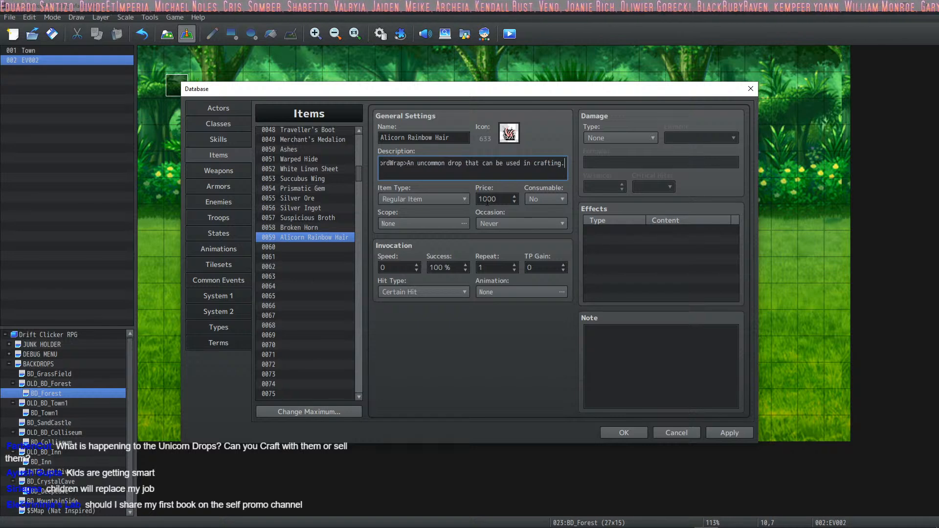
Set the Alicorn Rainbow Hair price to 750 and apply the change.
double_click(490, 199)
text(750)
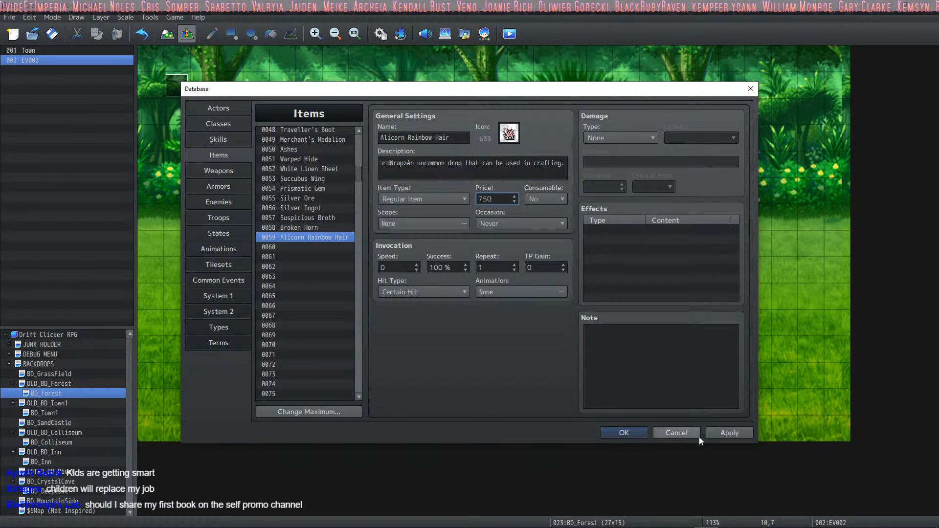
click(729, 432)
Set the price of Alicorn Rainbow Hair to 1000 and apply the database changes.
double_click(487, 199)
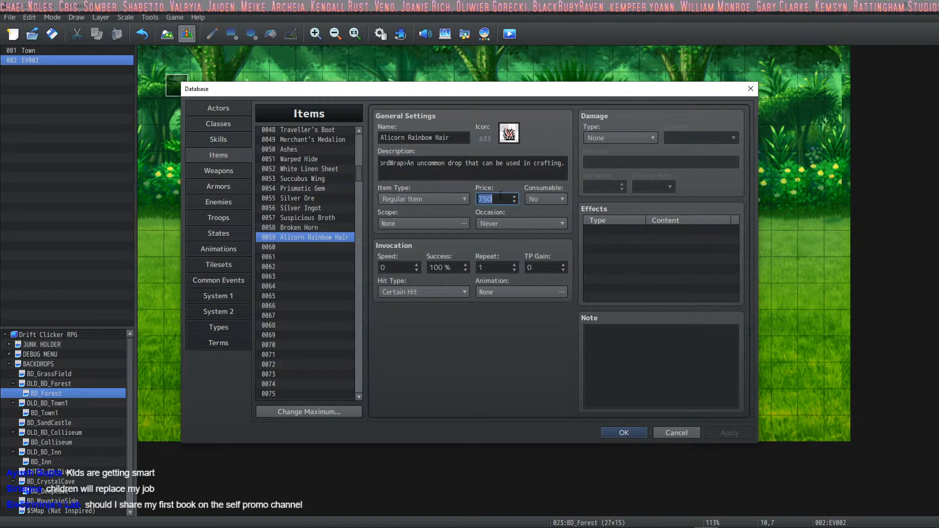
text(1000)
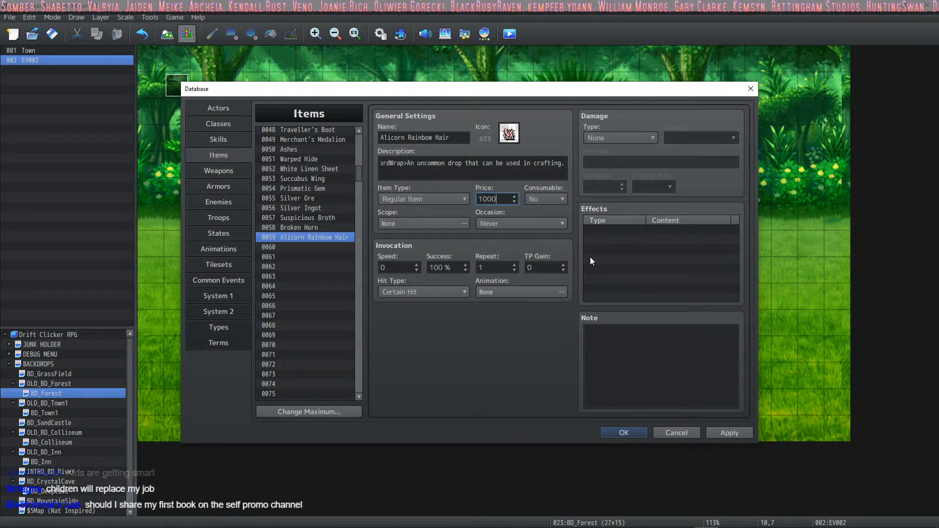
click(729, 433)
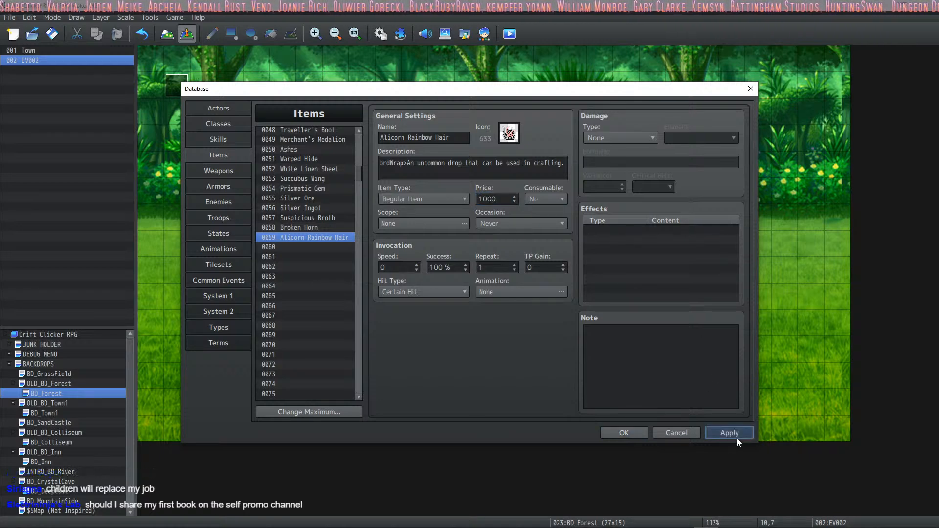
Name the empty item slot 0060 "Alicorn Horn".
click(296, 246)
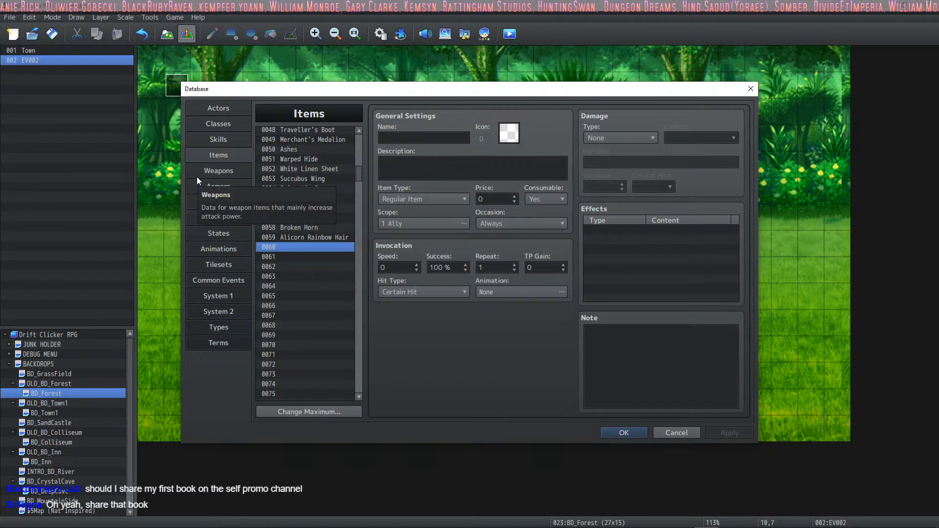
click(409, 137)
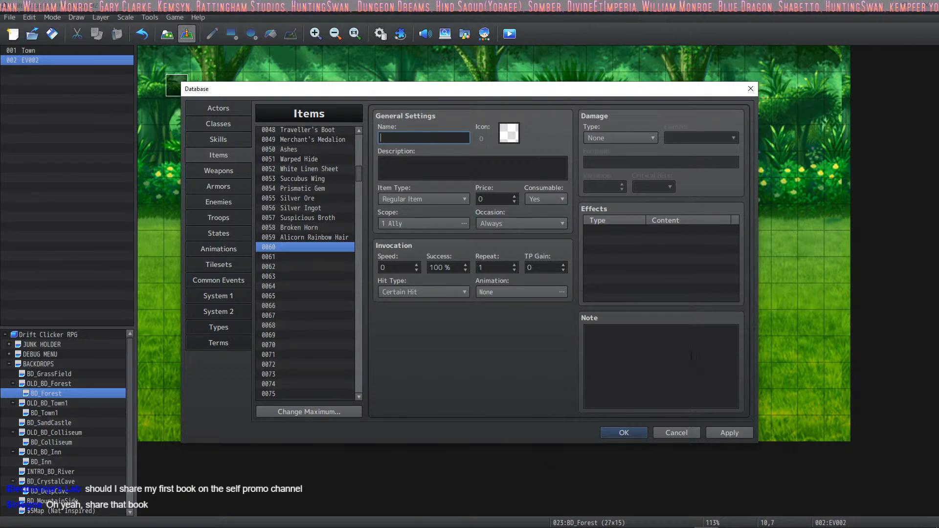
click(728, 434)
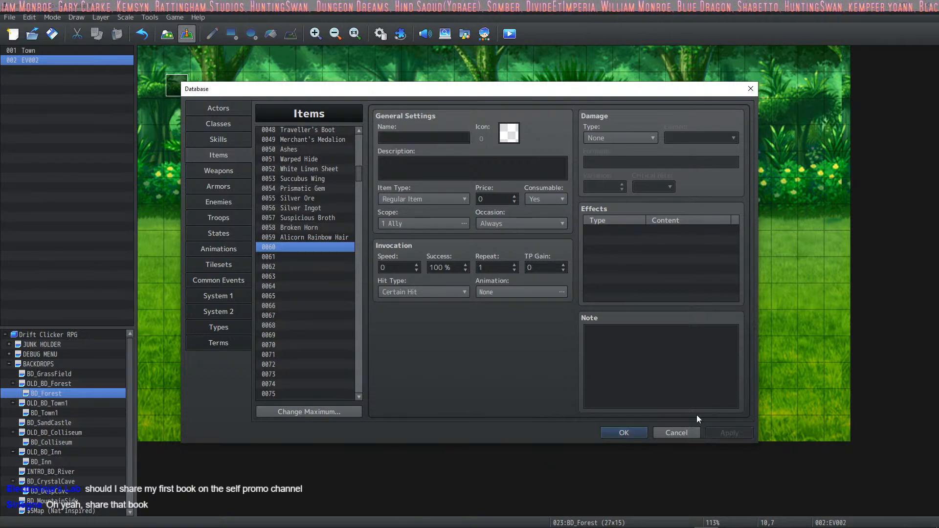
click(393, 137)
text(Ali)
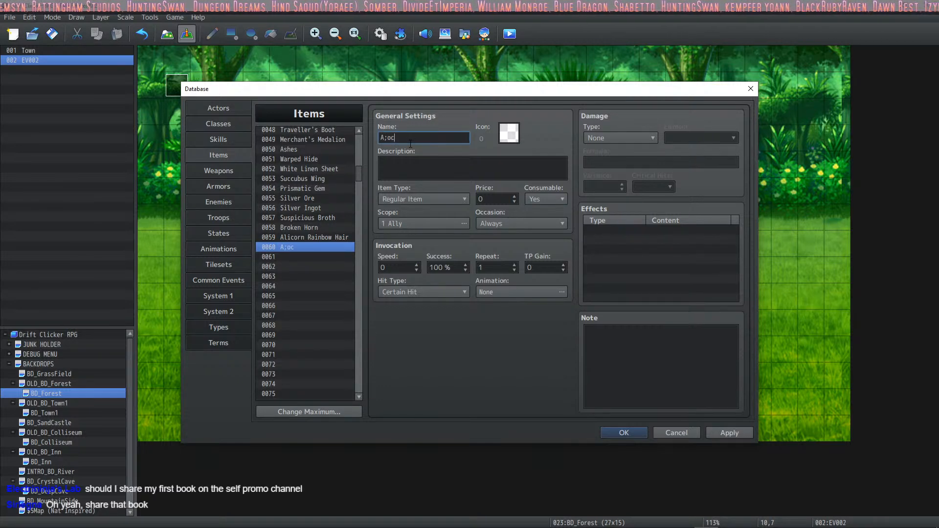
text(corn Horn)
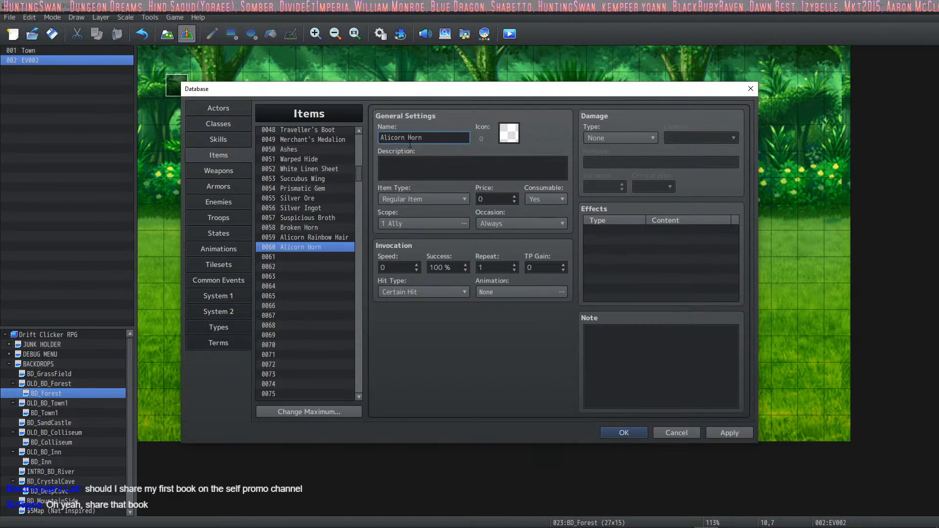
Open the icon selection for Alicorn Horn and look through the icon sheet for a suitable horn icon.
double_click(508, 136)
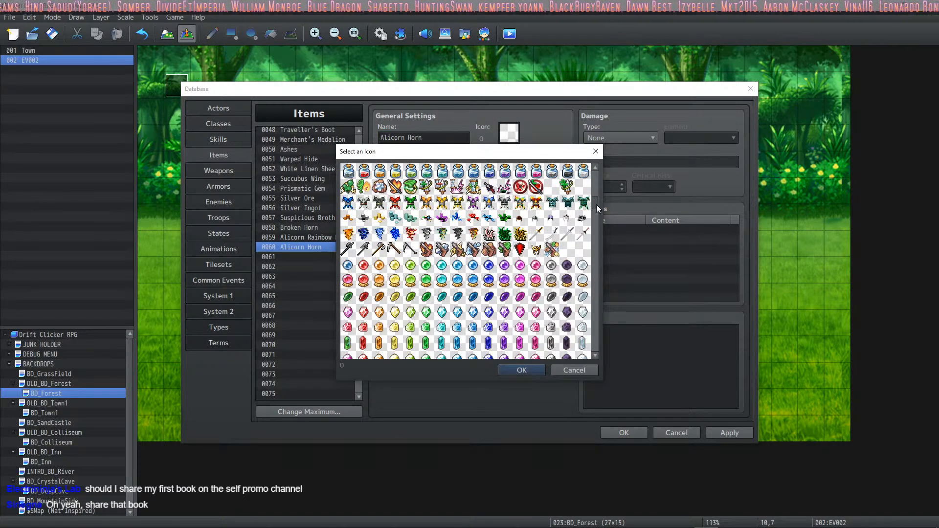
drag(596, 204, 601, 265)
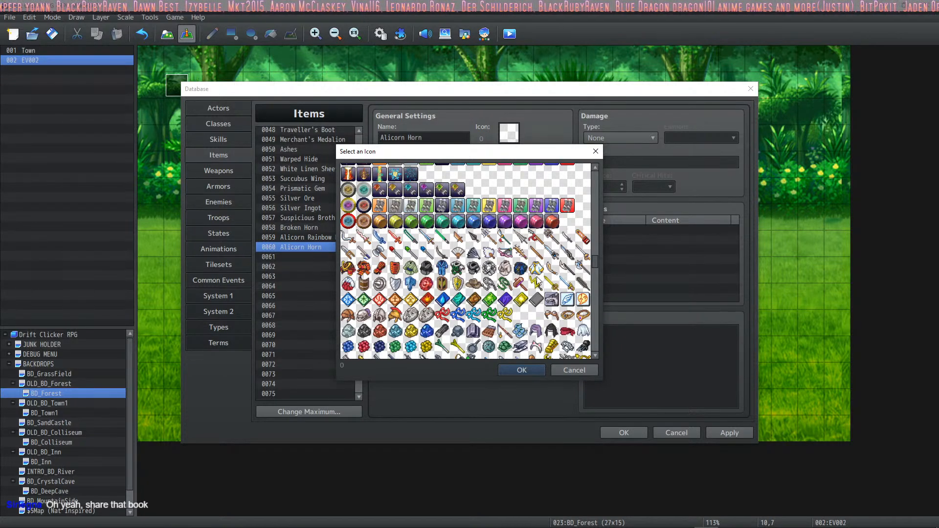
scroll(558, 264, down, 2)
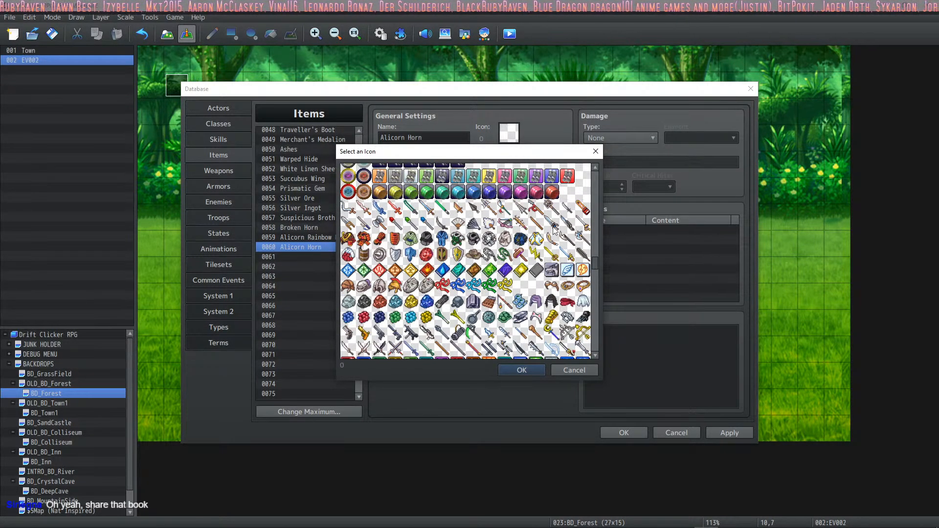
scroll(555, 213, down, 1)
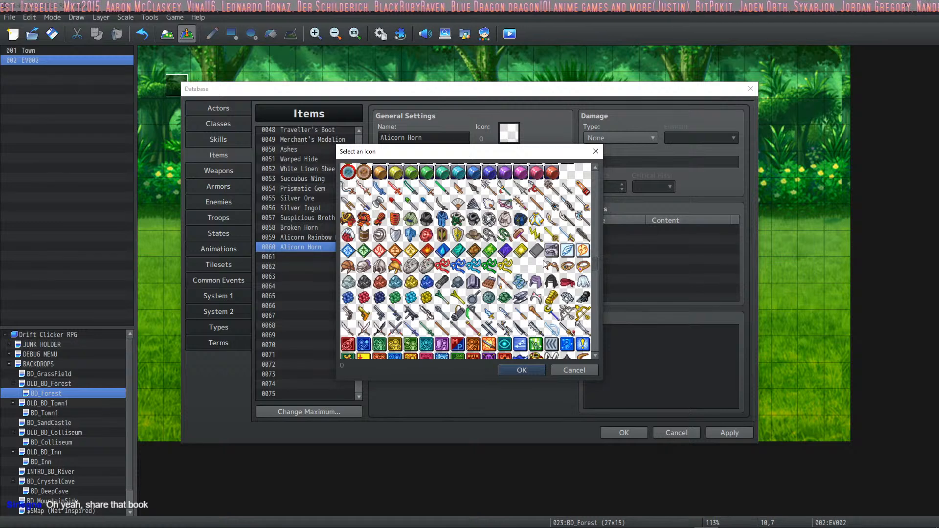
scroll(511, 256, down, 5)
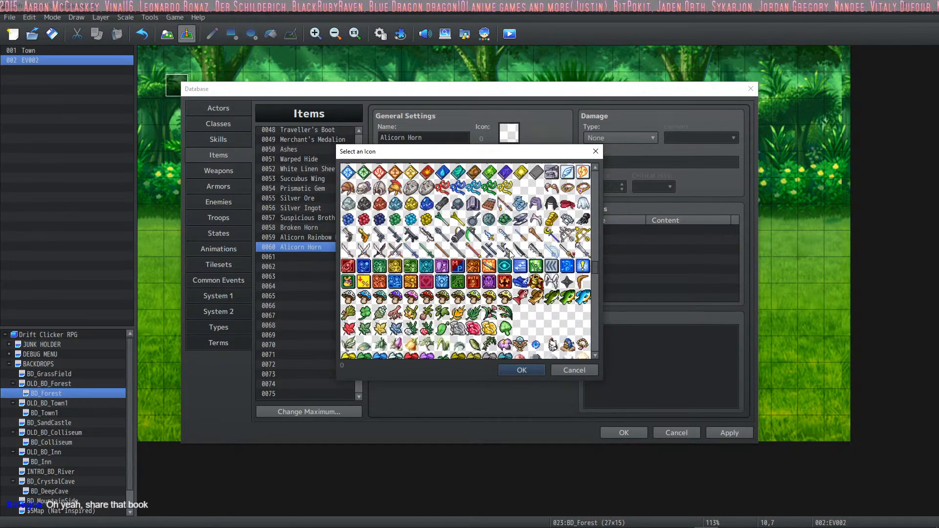
scroll(457, 262, down, 4)
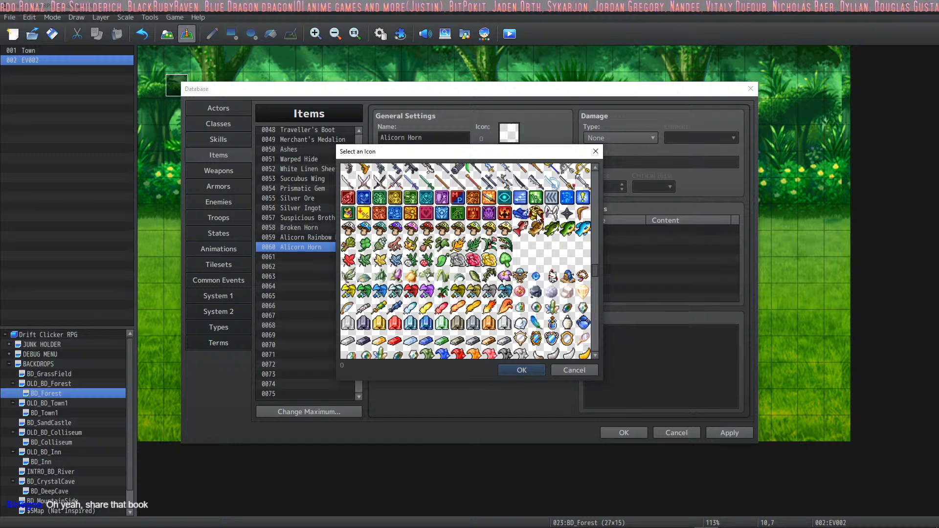
scroll(493, 249, down, 1)
scroll(492, 248, down, 8)
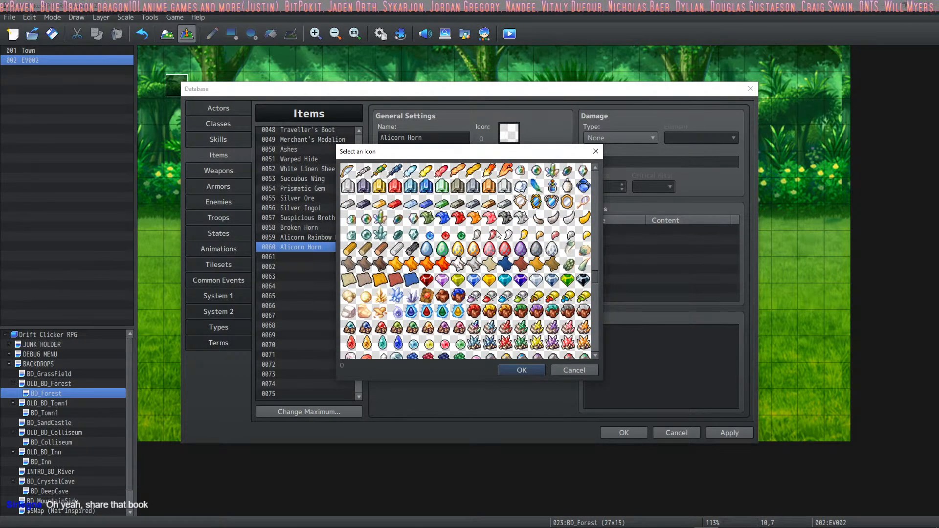
scroll(494, 237, down, 2)
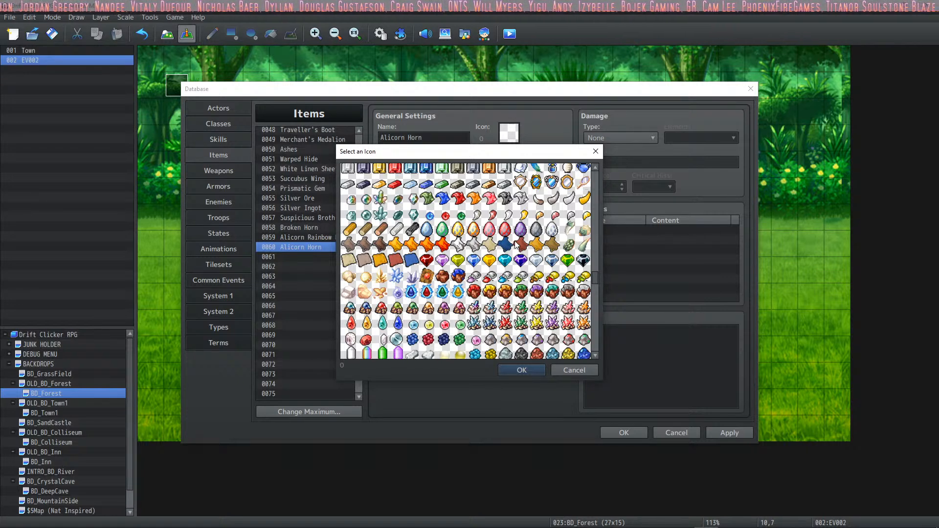
scroll(513, 244, down, 1)
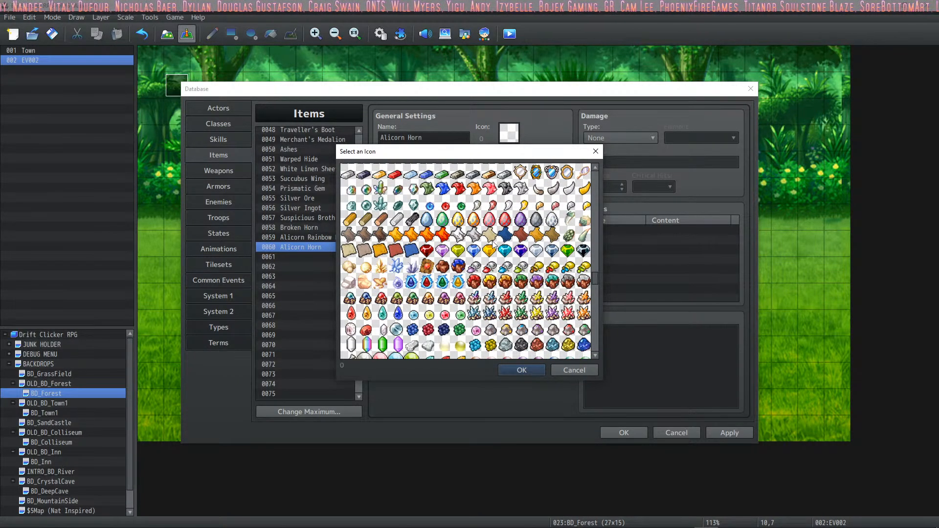
scroll(499, 242, down, 5)
scroll(495, 244, down, 1)
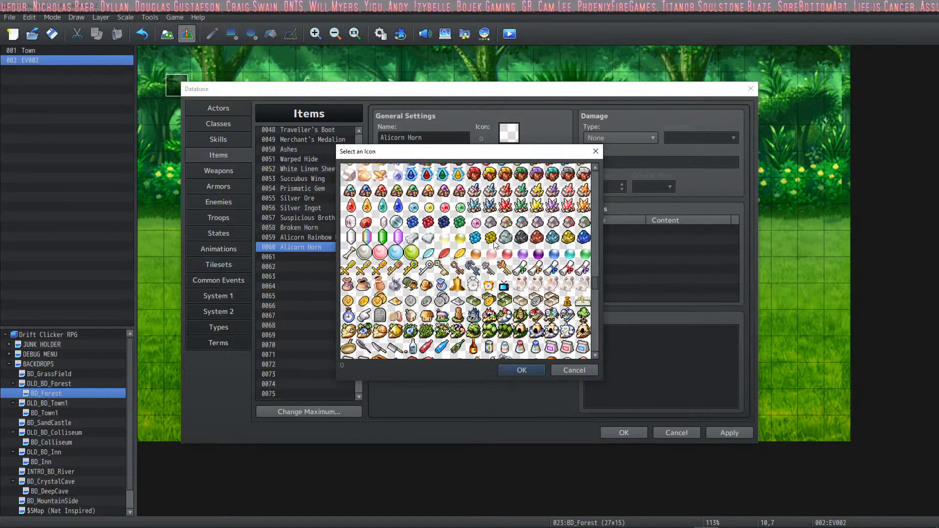
scroll(529, 256, down, 3)
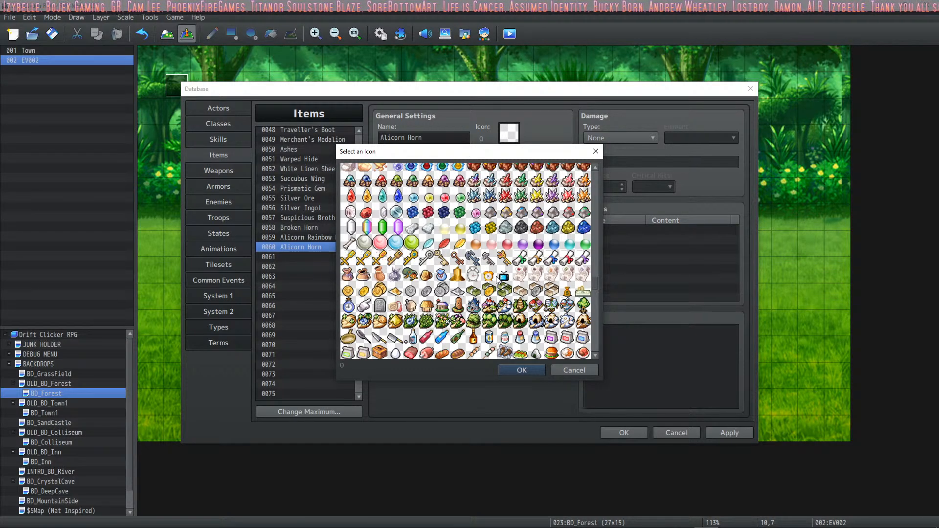
scroll(497, 280, down, 2)
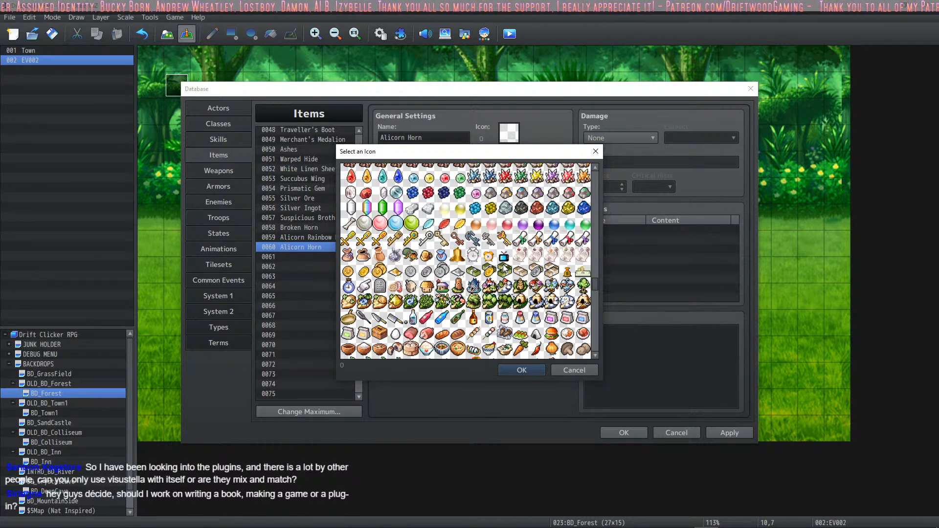
scroll(504, 267, down, 2)
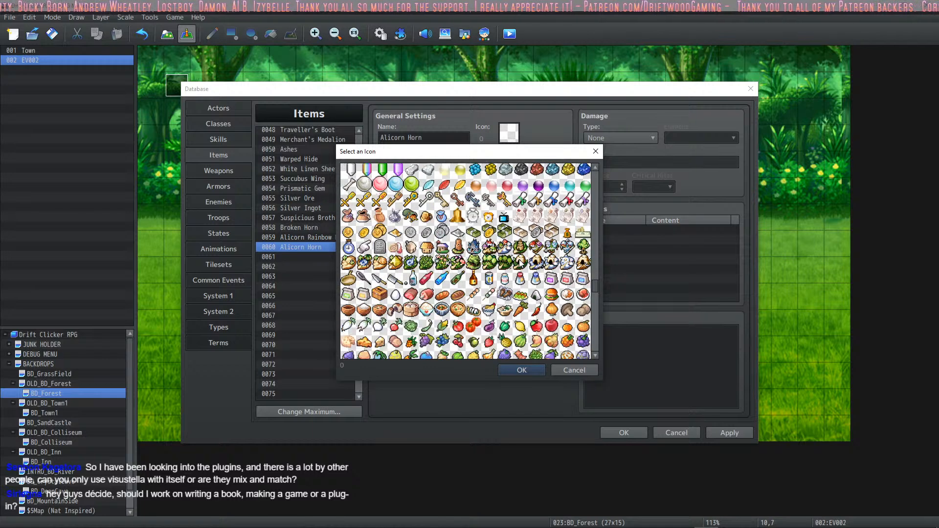
scroll(508, 259, down, 1)
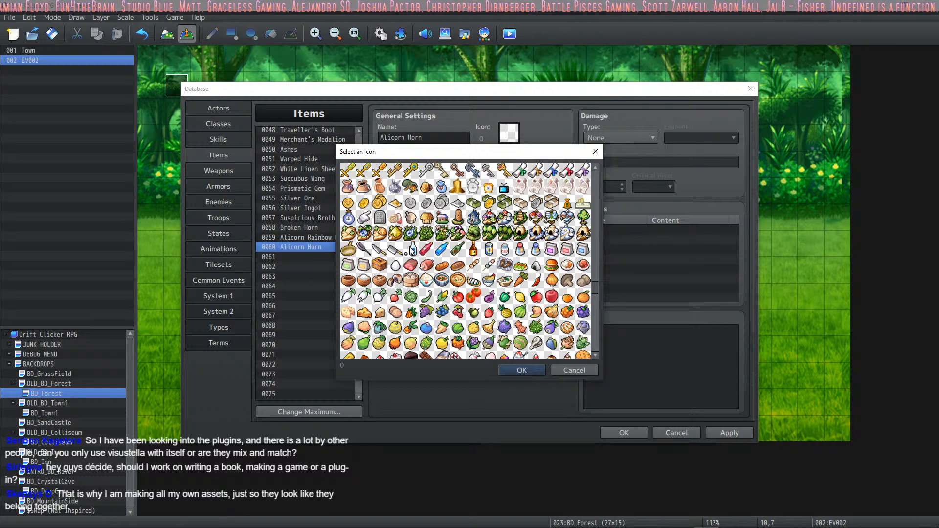
scroll(440, 265, down, 3)
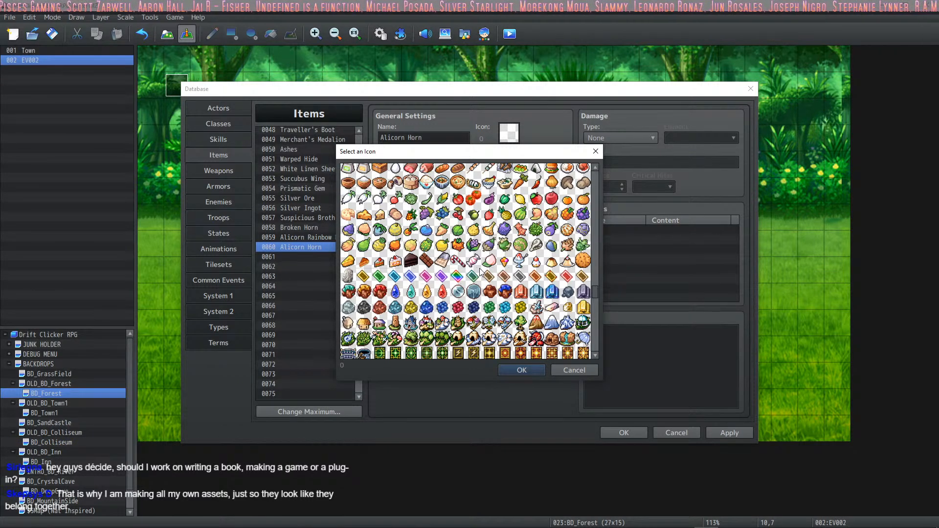
scroll(480, 272, down, 6)
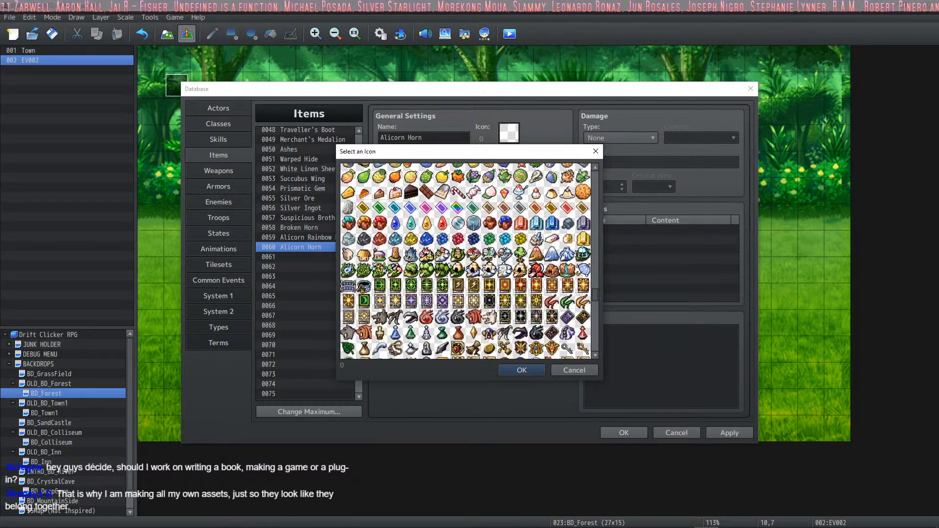
scroll(479, 272, down, 3)
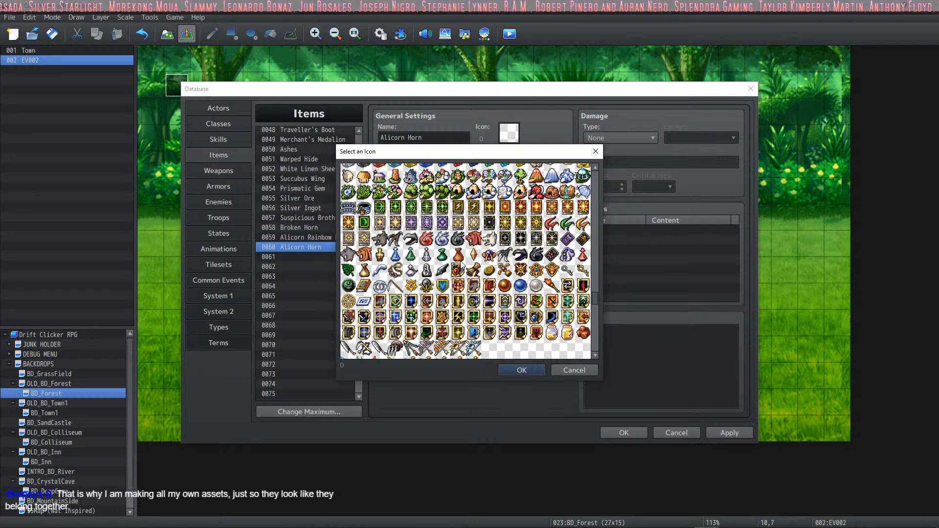
scroll(475, 264, down, 2)
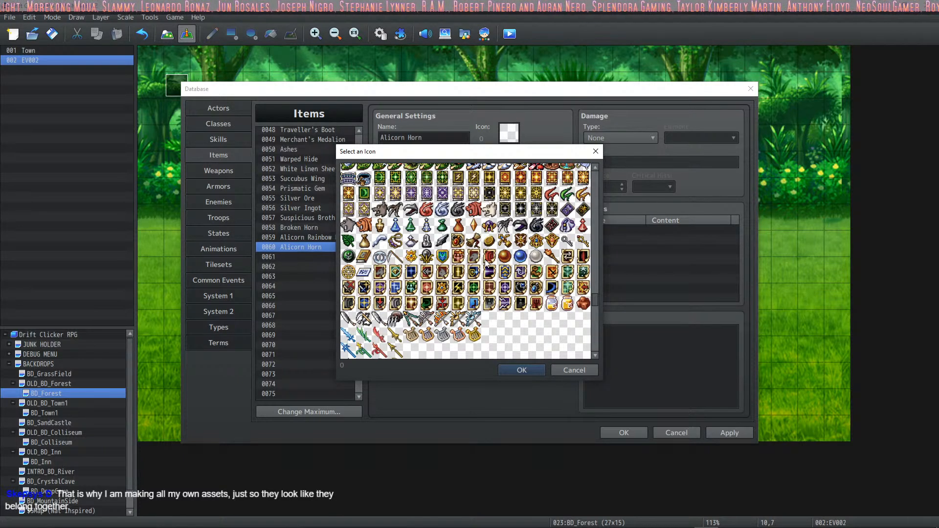
scroll(464, 265, down, 1)
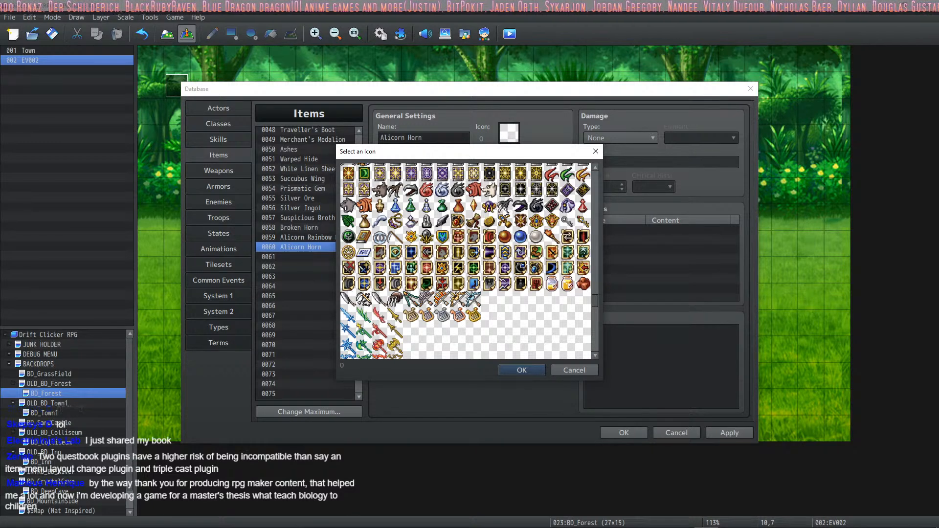
scroll(509, 213, down, 1)
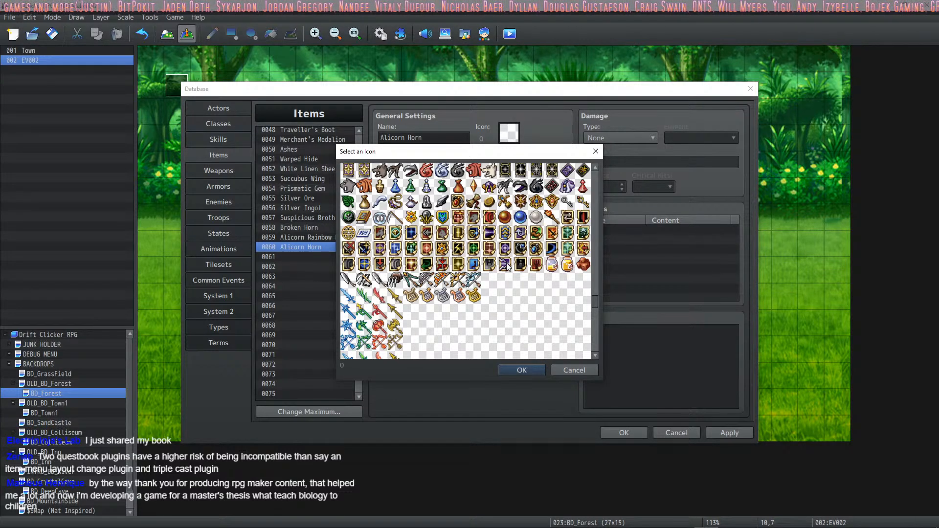
scroll(503, 264, down, 5)
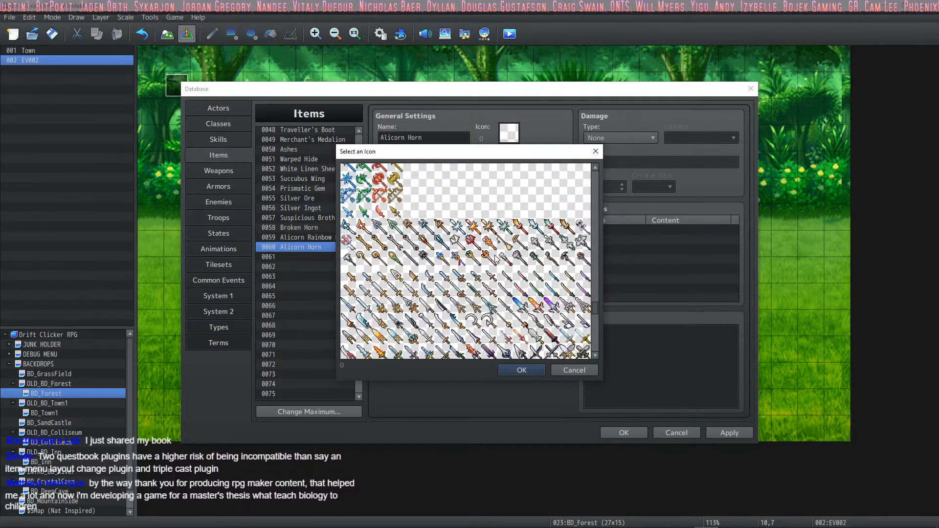
scroll(495, 259, down, 8)
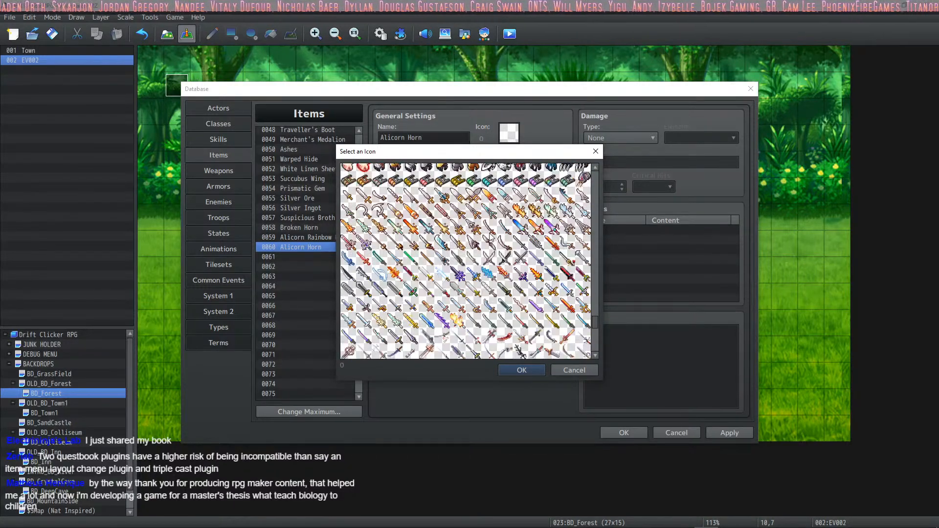
scroll(491, 237, down, 4)
scroll(502, 228, down, 10)
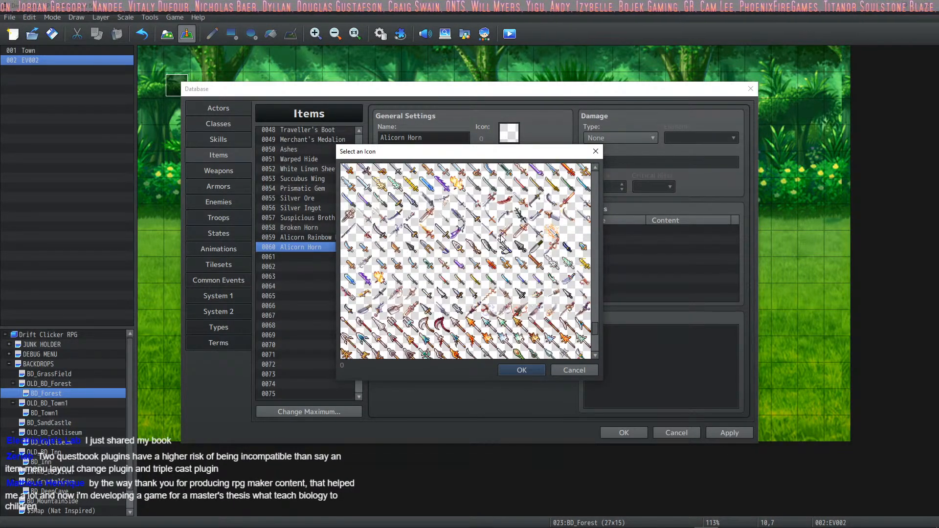
scroll(495, 227, down, 1)
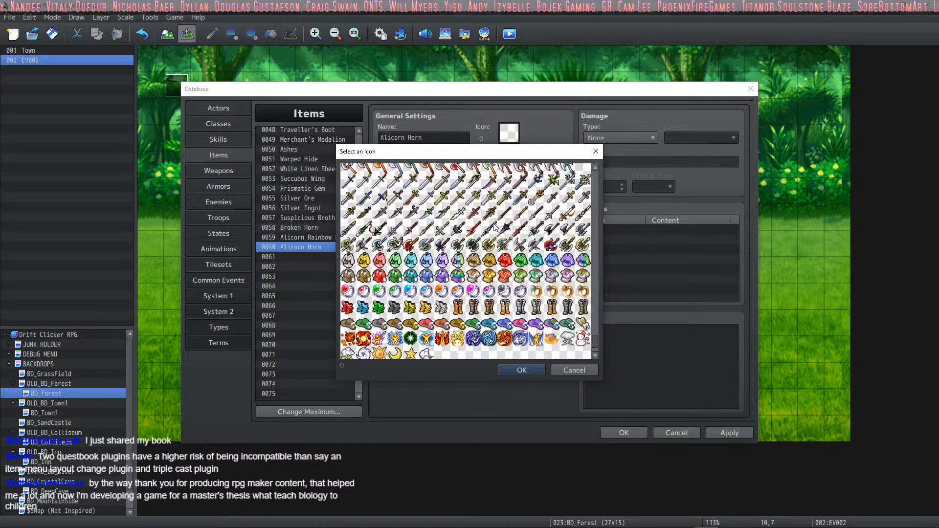
scroll(494, 227, down, 3)
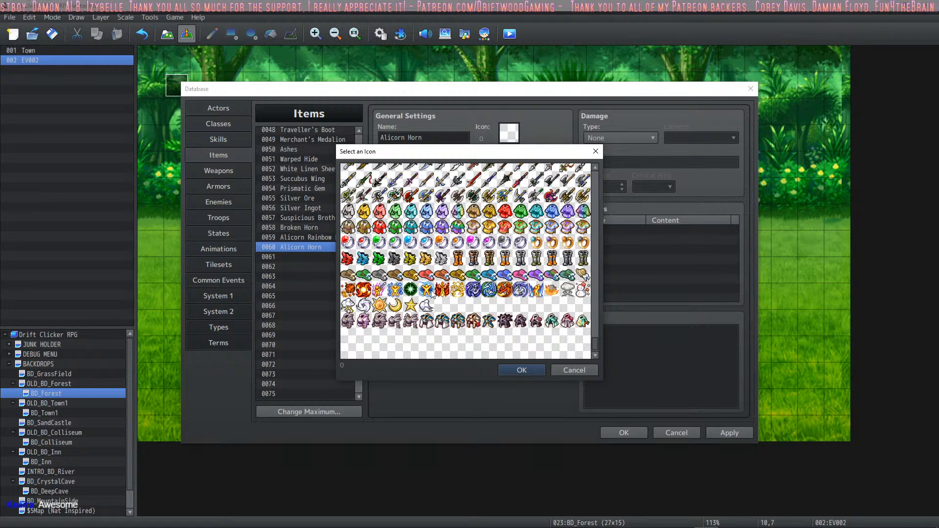
scroll(449, 291, down, 2)
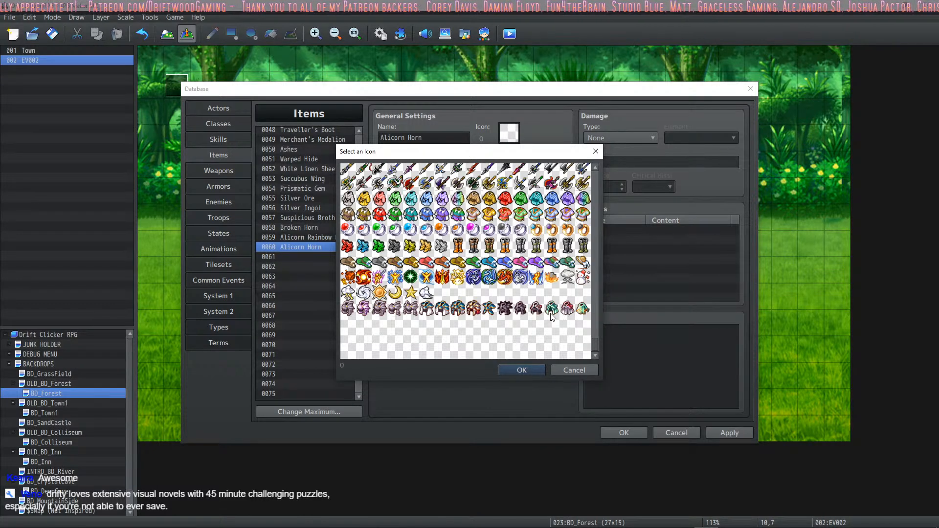
Find the grey-white pointed crystal shard in the icon sheet and assign it as the Alicorn Horn icon (813).
scroll(551, 317, up, 3)
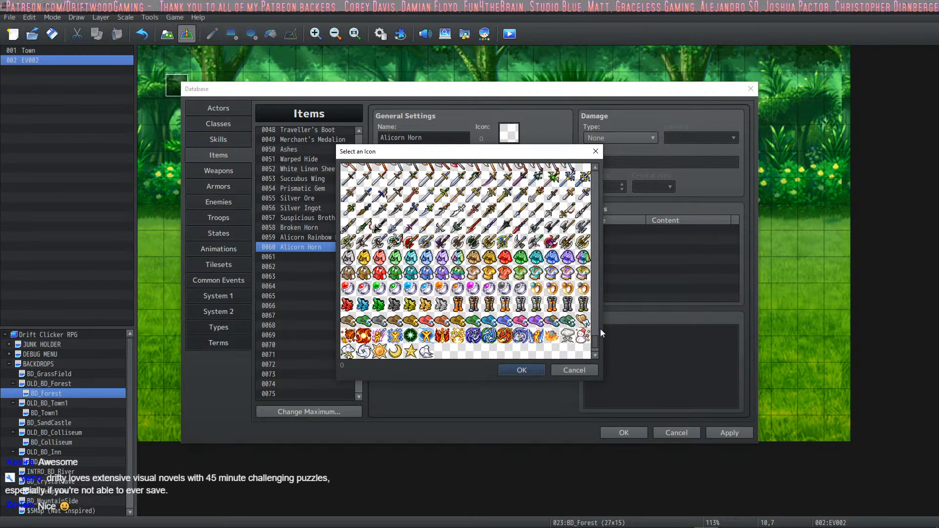
scroll(592, 332, down, 2)
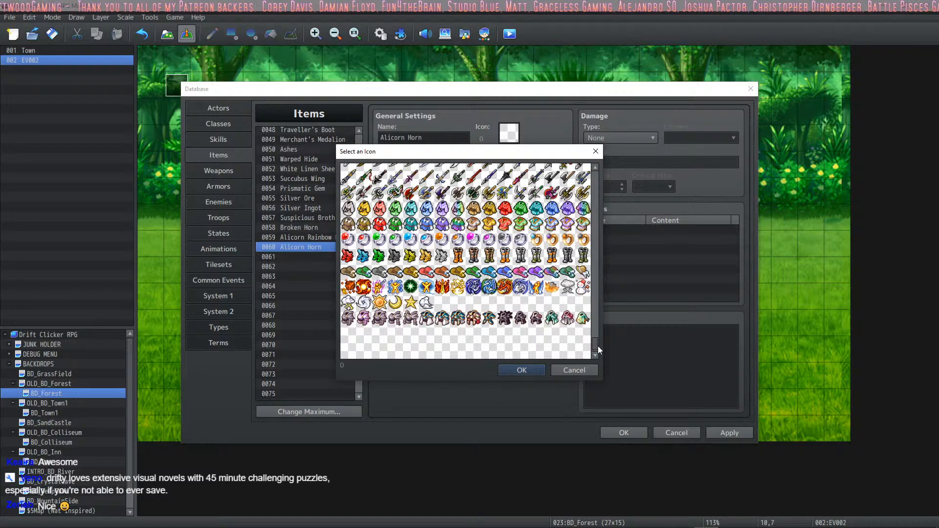
drag(598, 345, 598, 181)
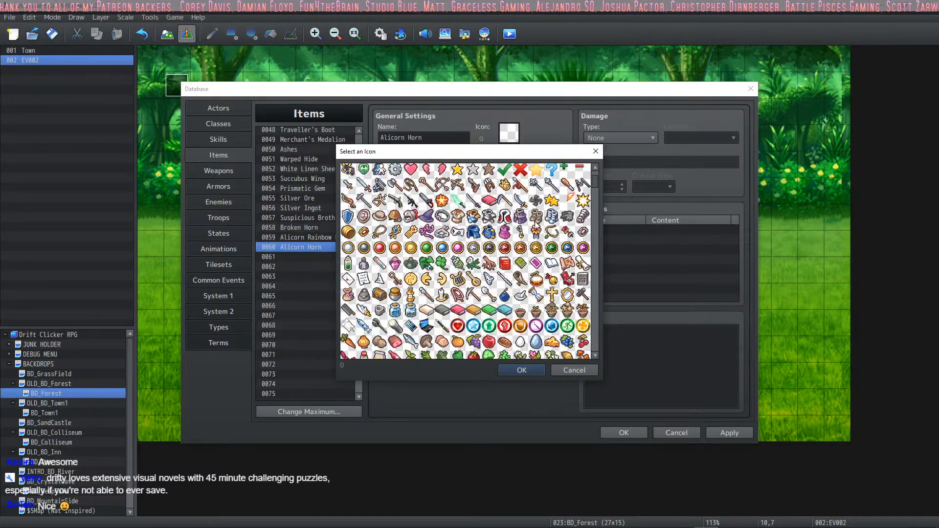
scroll(533, 221, down, 3)
scroll(519, 226, down, 3)
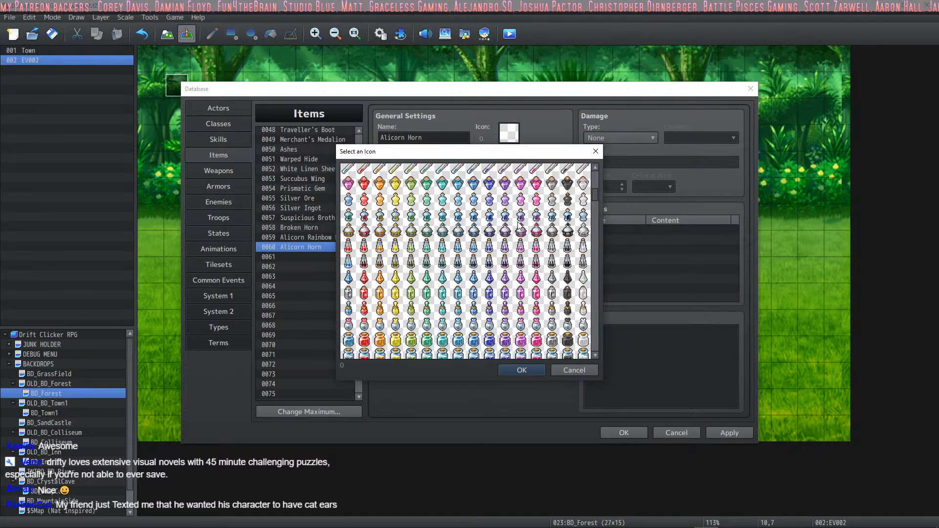
scroll(520, 226, down, 6)
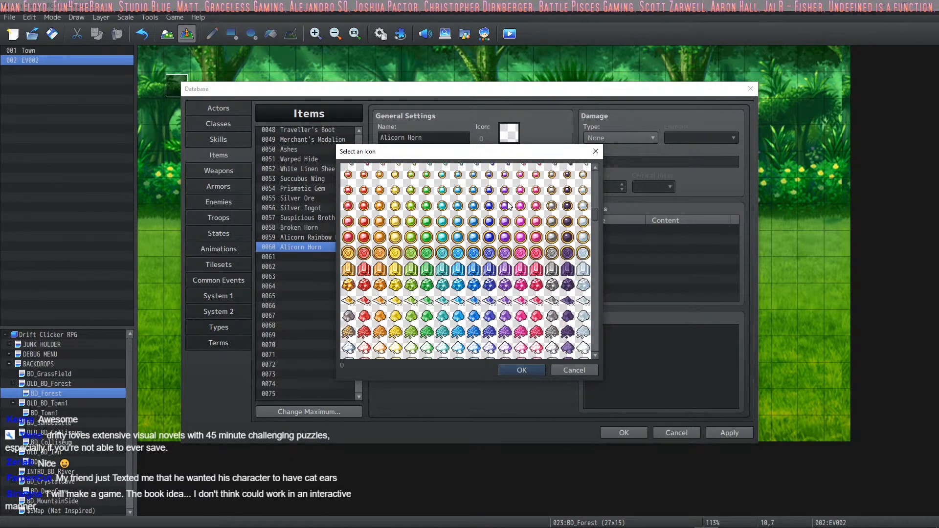
scroll(506, 215, down, 3)
scroll(489, 244, down, 6)
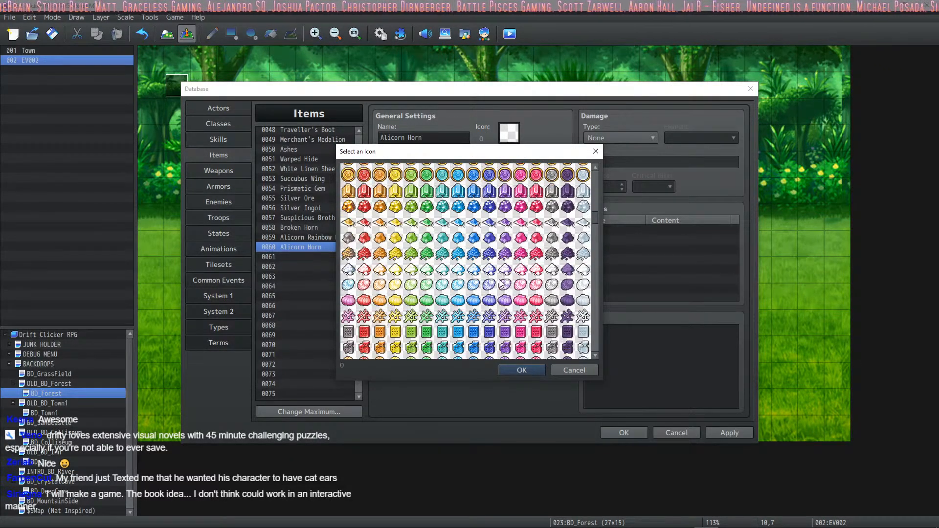
scroll(500, 281, down, 3)
scroll(497, 267, up, 6)
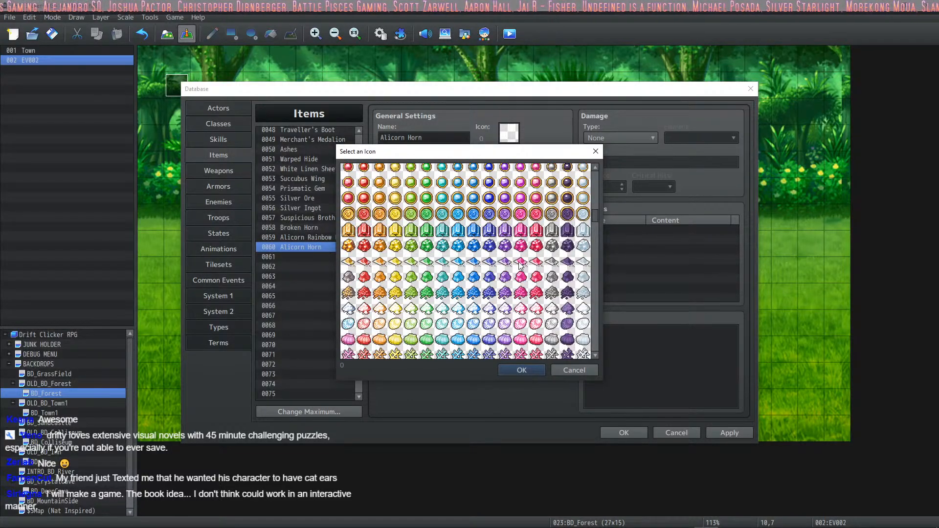
scroll(520, 265, down, 3)
scroll(519, 267, down, 3)
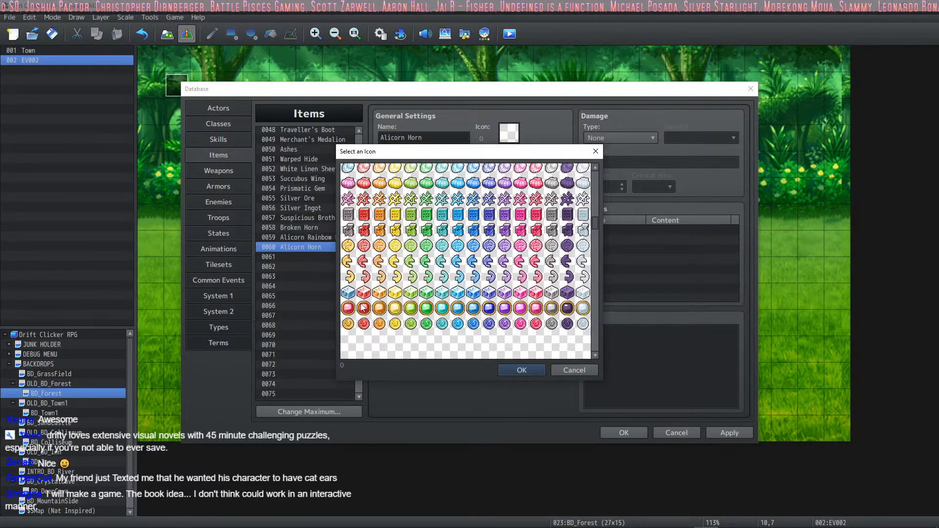
scroll(504, 318, up, 5)
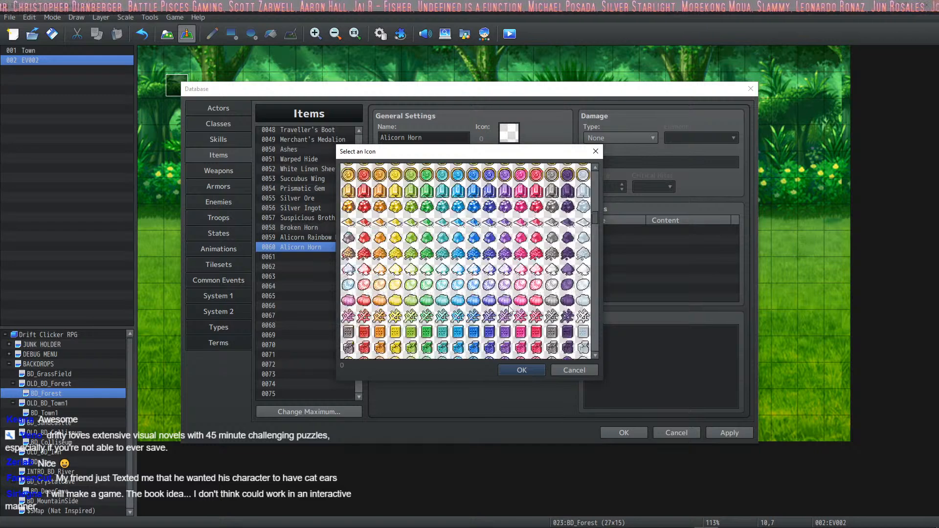
scroll(489, 298, up, 1)
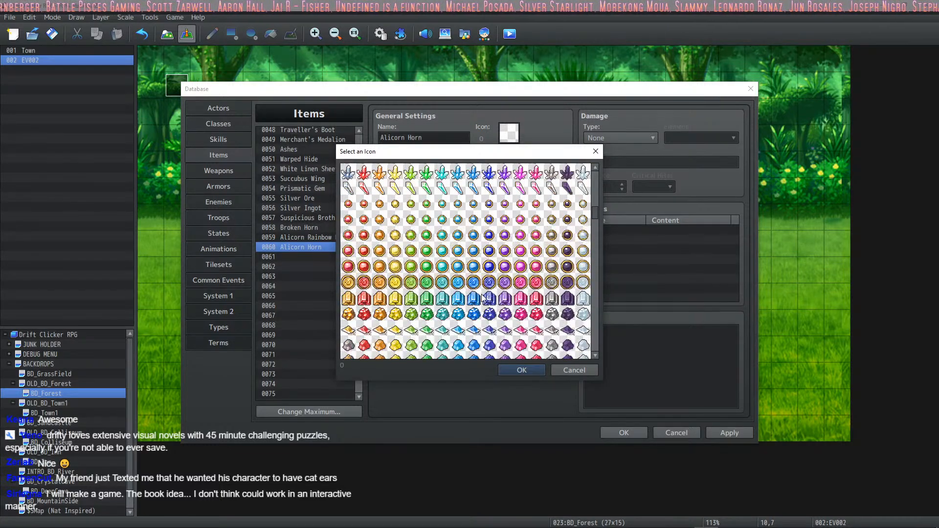
scroll(473, 312, up, 6)
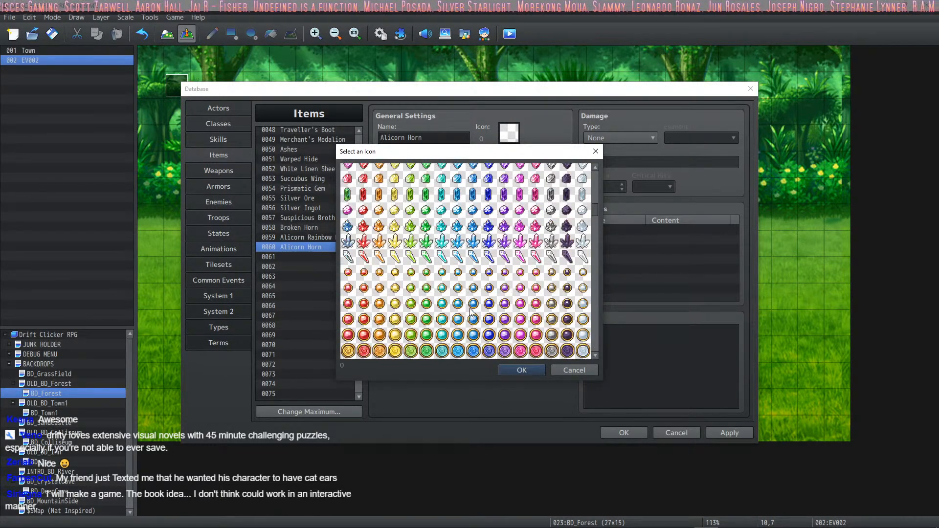
scroll(472, 305, up, 5)
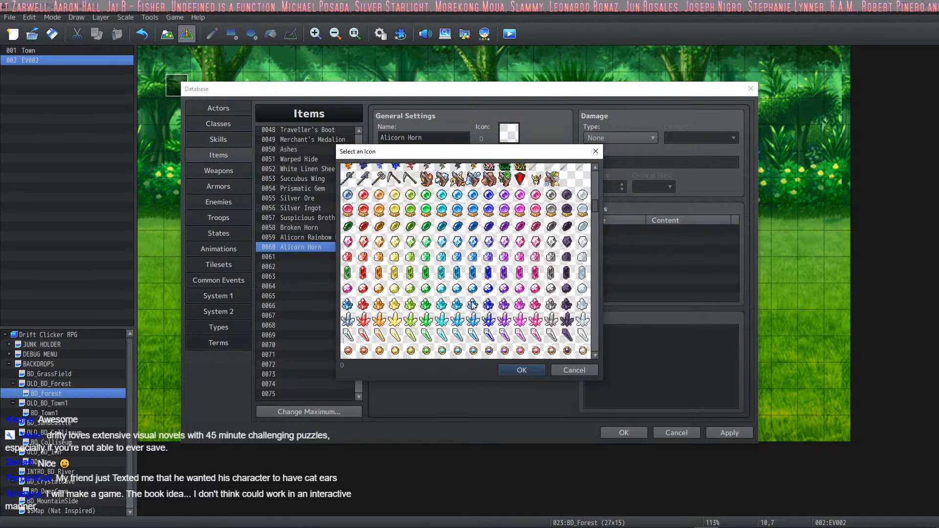
scroll(520, 277, up, 1)
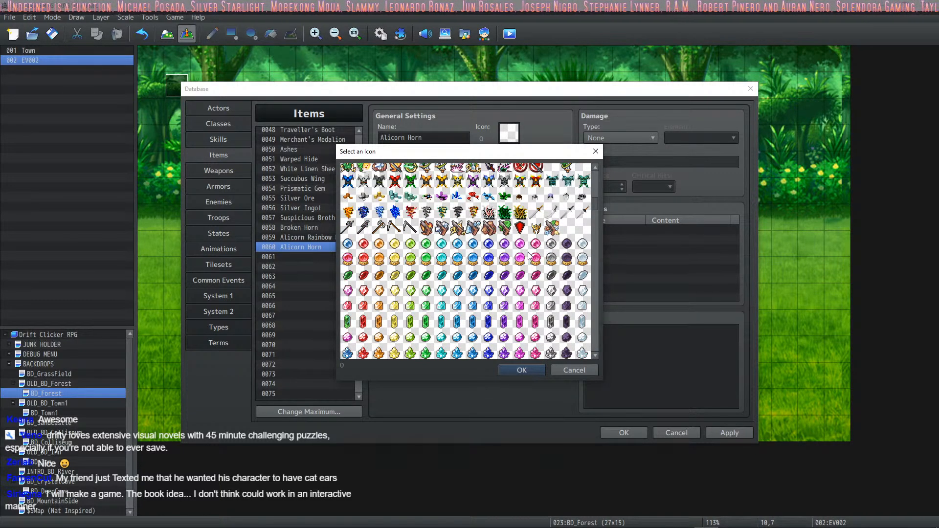
scroll(535, 270, down, 4)
scroll(535, 270, down, 4)
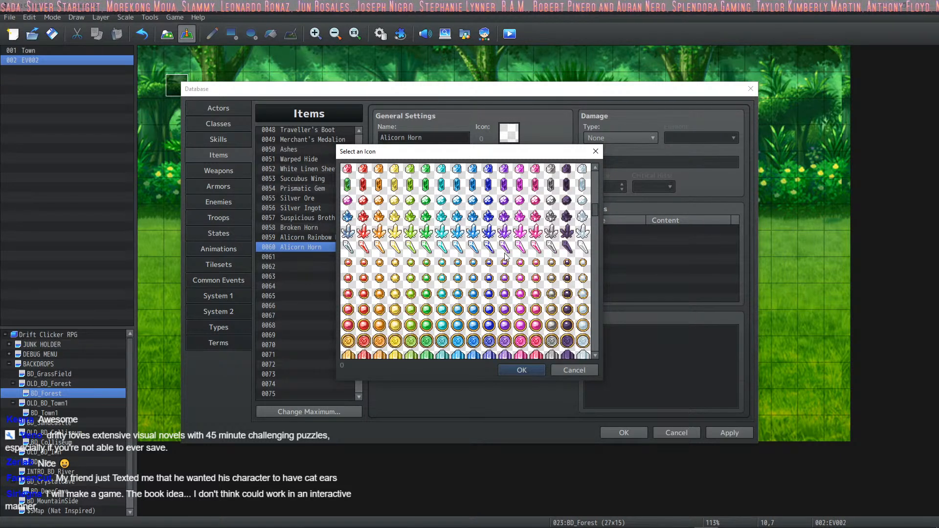
click(554, 249)
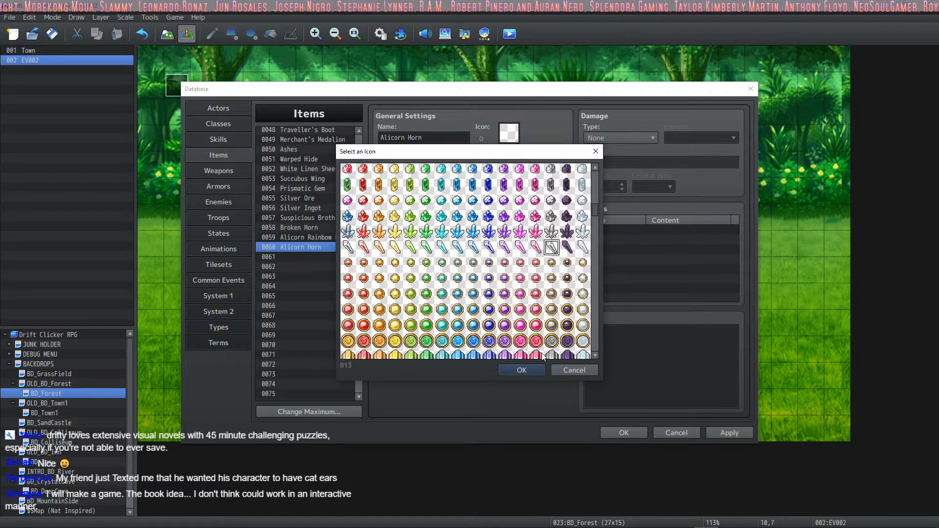
click(521, 370)
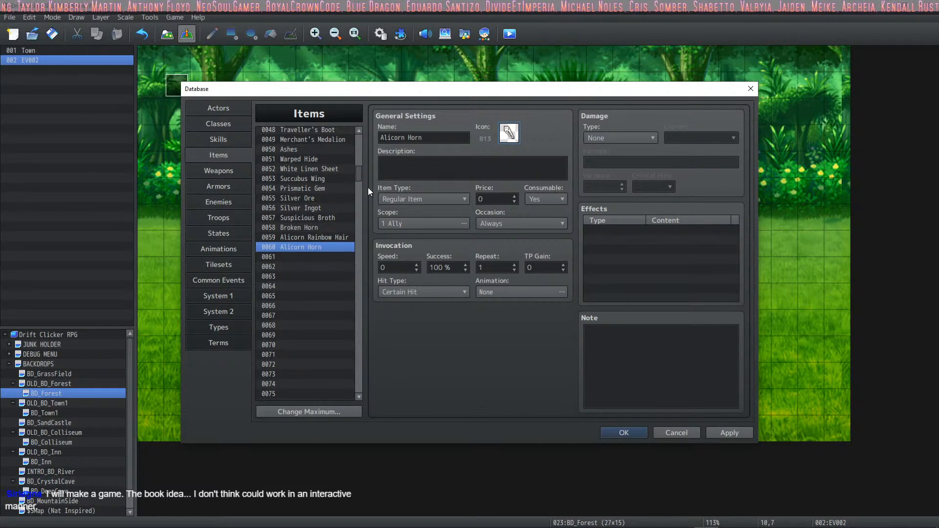
Enter the Alicorn Horn description "<WordWrap>A rare find as most of these are destroyed while fighting.".
click(418, 174)
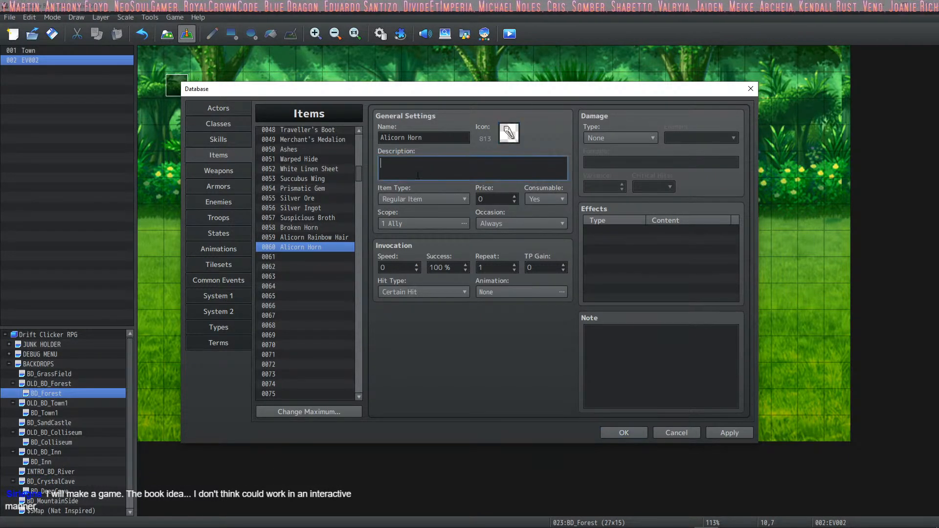
text(M<)
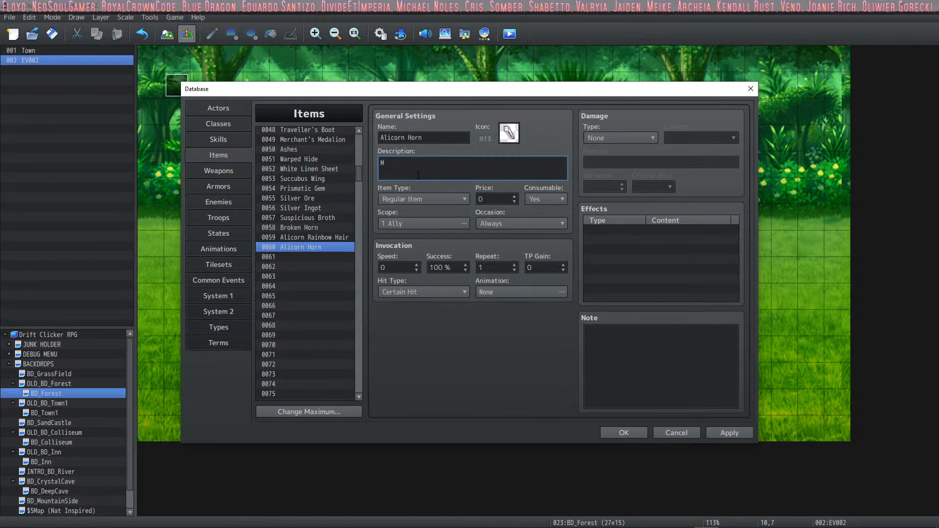
key(BackSpace)
text(<WrodW)
key(BackSpace)
key(BackSpace)
key(BackSpace)
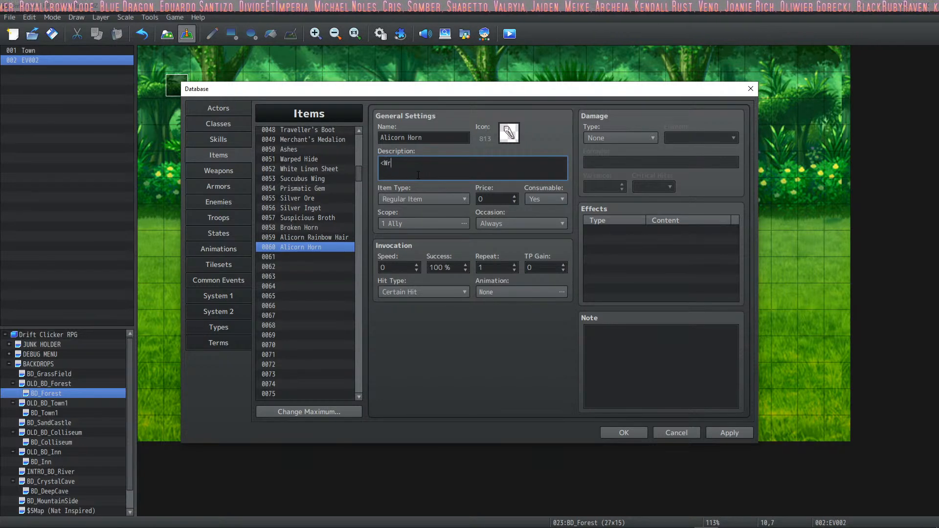
text(odWrap>)
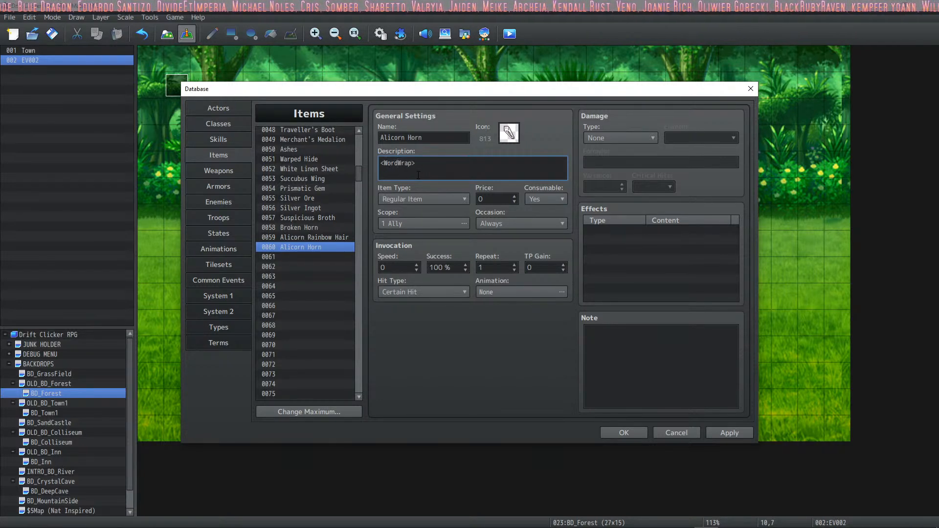
text(A rare find )
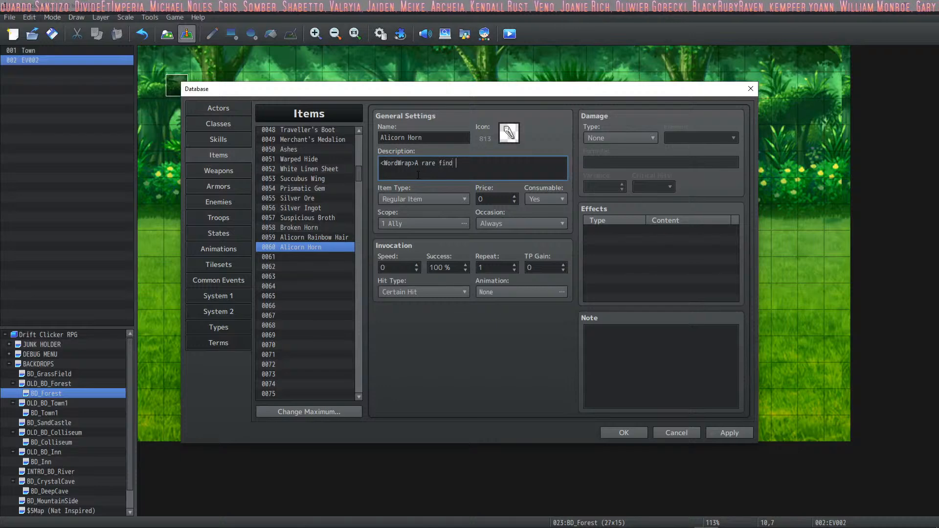
text(as most of th)
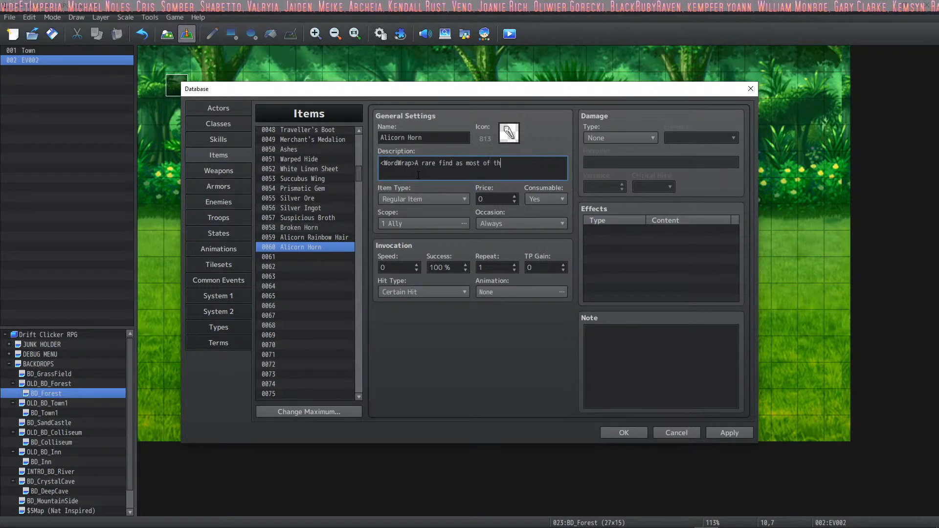
text(ese are destroye)
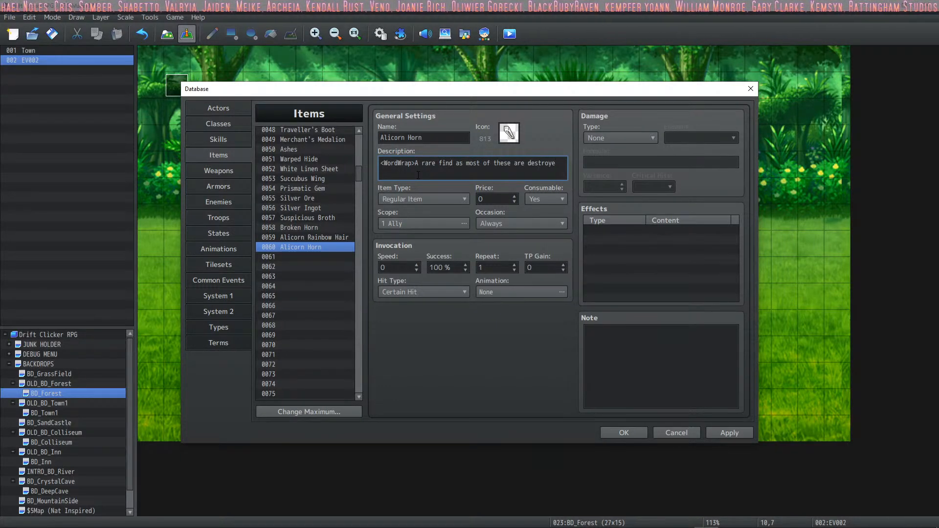
text(d while fighti)
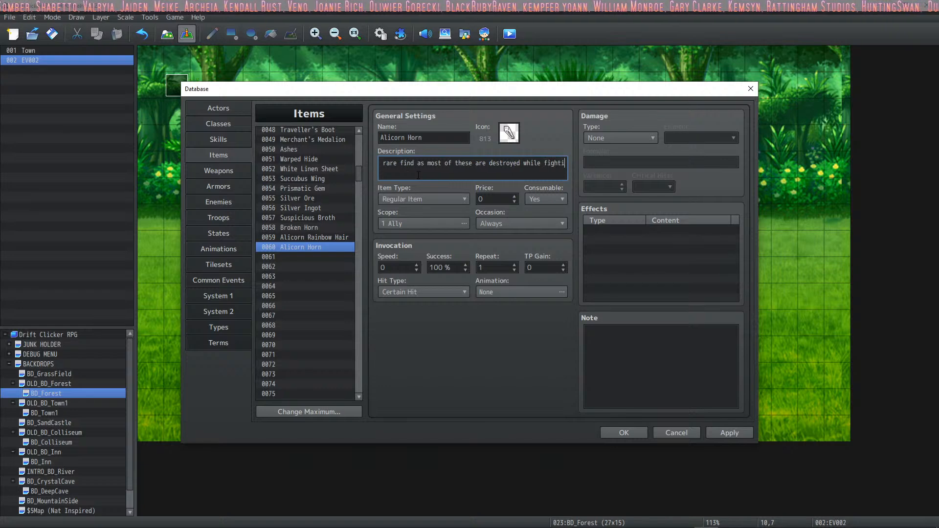
text(ng.)
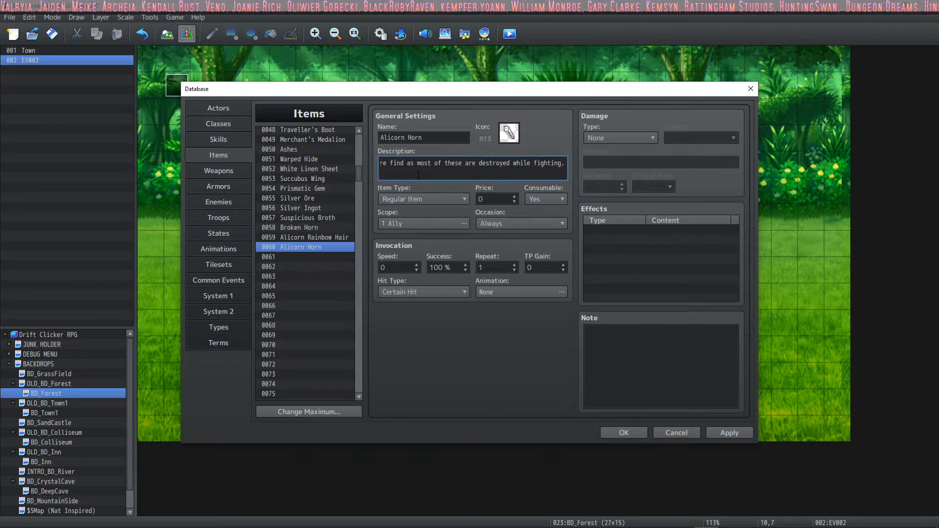
Set the Alicorn Horn price to 3000 and make the item non-consumable.
double_click(486, 199)
text(3000)
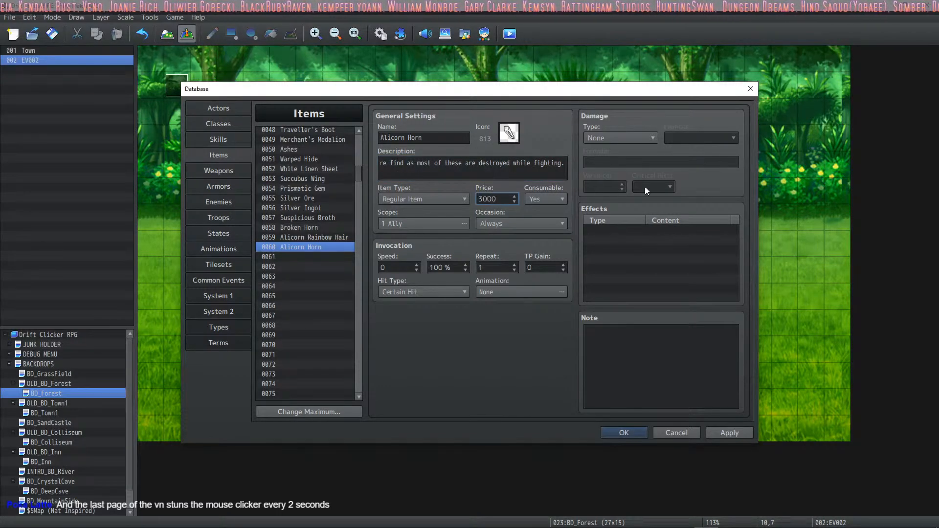
click(545, 199)
click(541, 223)
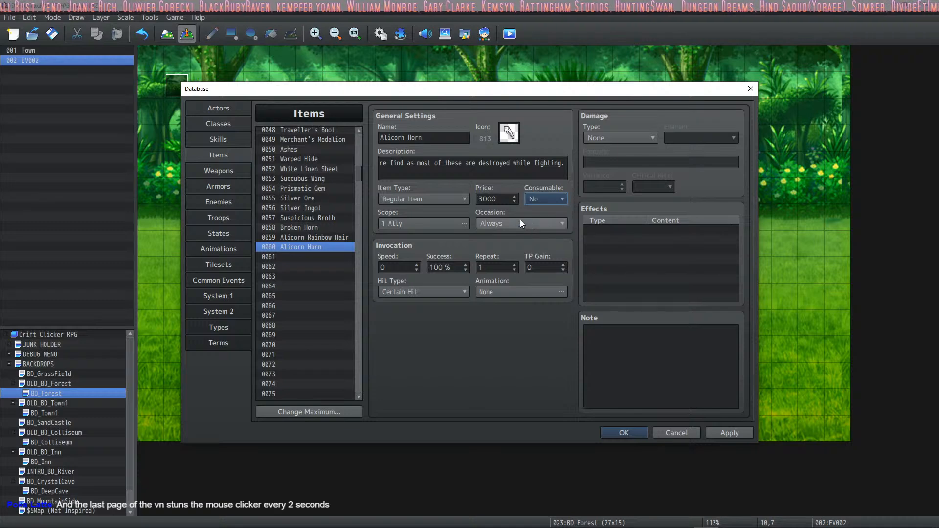
Set the Alicorn Horn occasion to Never and its scope to None, and apply the database changes.
click(520, 222)
click(497, 269)
click(411, 223)
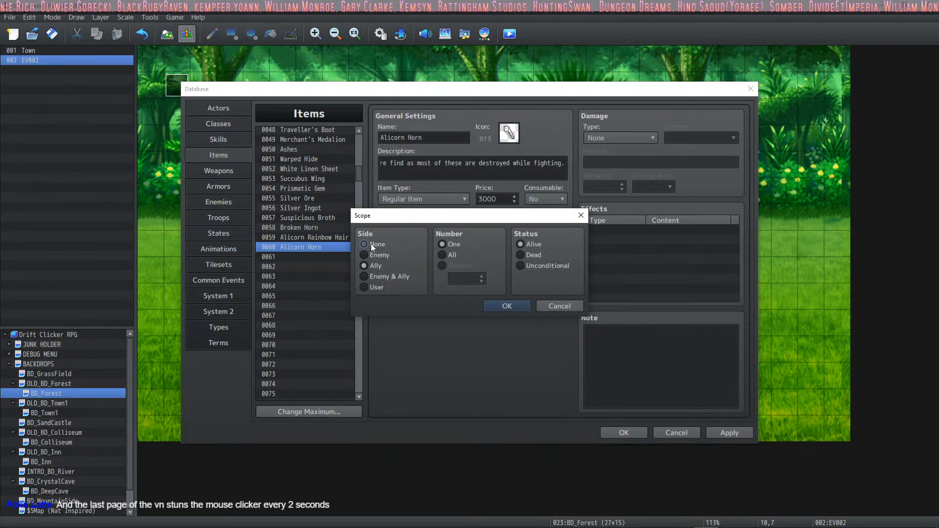
click(371, 244)
click(508, 305)
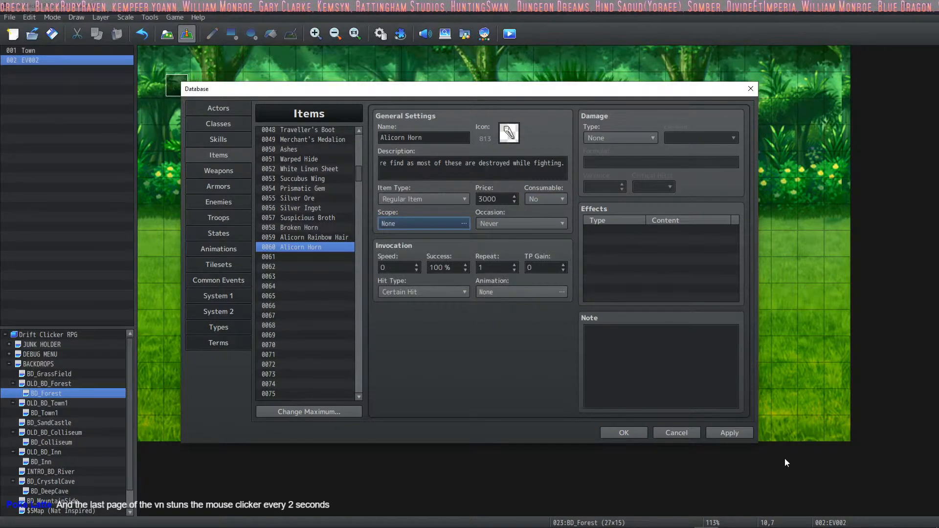
click(732, 431)
Assign the Alicorn Rainbow Hair item (0059) as the Alicorn enemy's second drop.
click(215, 200)
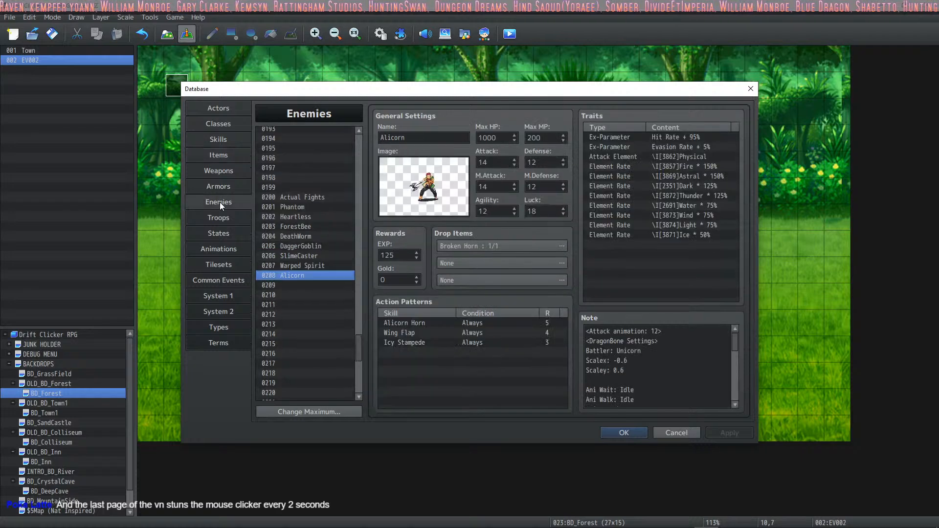
double_click(494, 261)
click(406, 241)
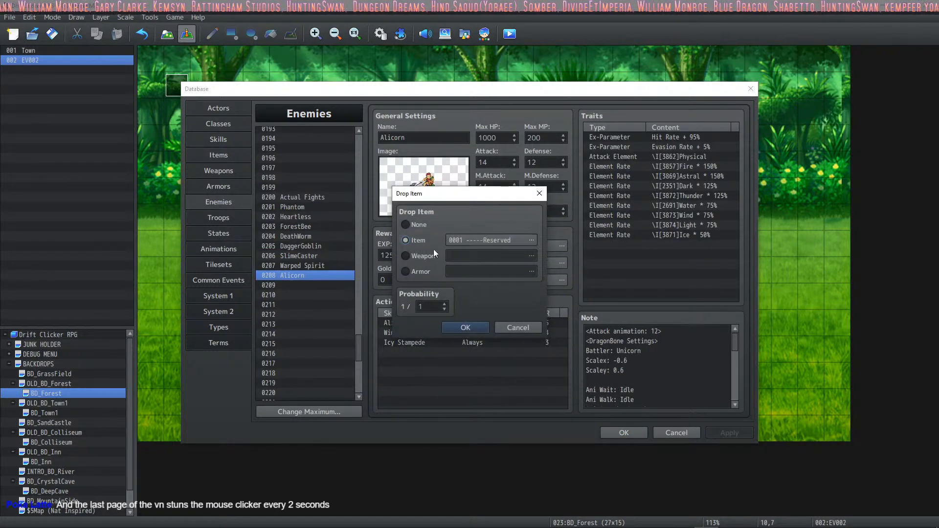
click(531, 240)
click(410, 196)
click(415, 204)
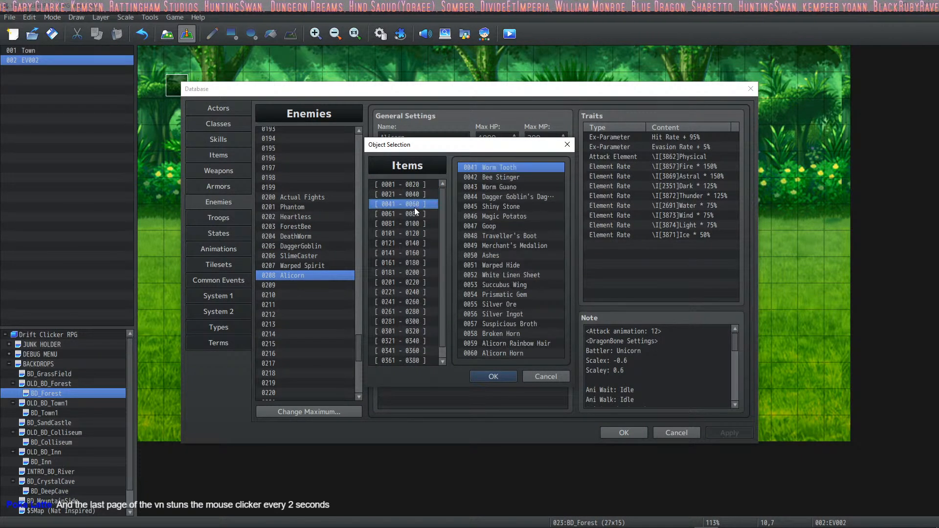
click(420, 214)
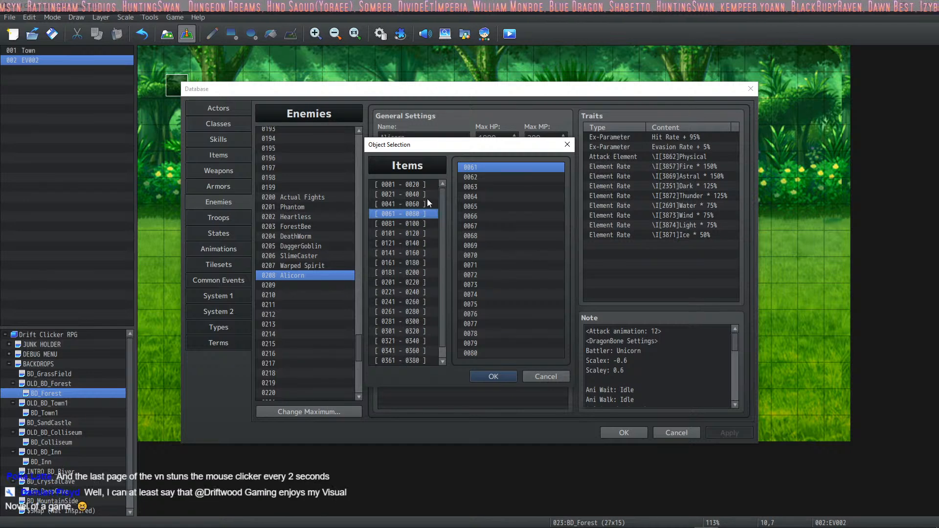
click(426, 196)
click(419, 206)
click(504, 343)
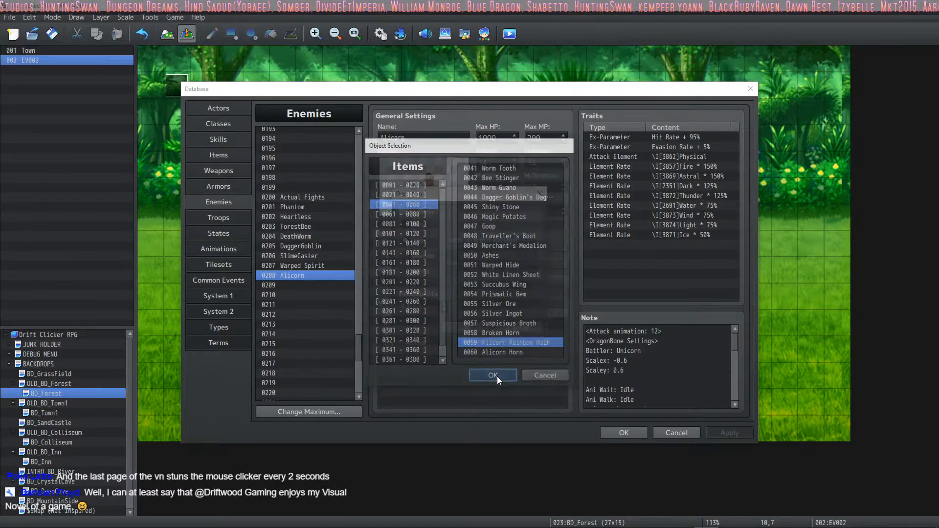
click(493, 376)
Set the Alicorn Rainbow Hair drop probability to 1/5.
double_click(436, 307)
text(5)
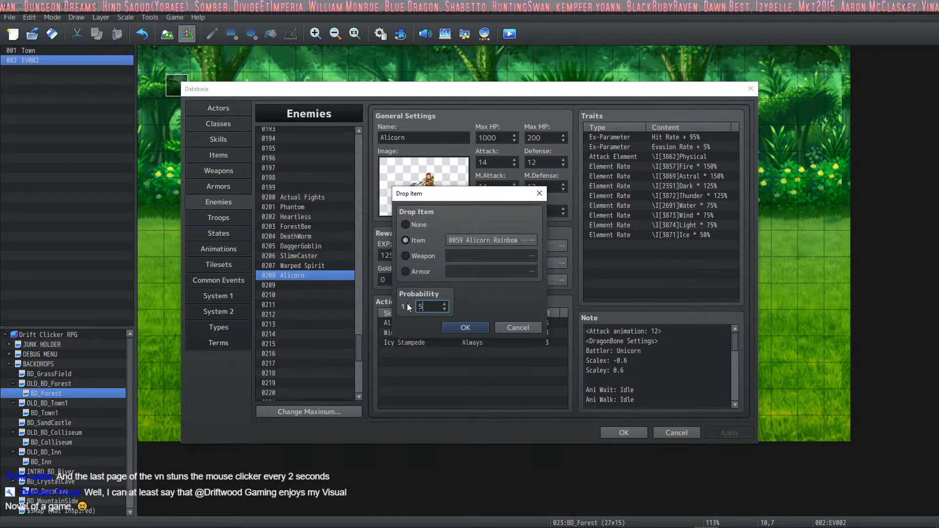
click(465, 328)
Assign the Alicorn Horn item (0060) as the Alicorn enemy's third drop.
double_click(474, 281)
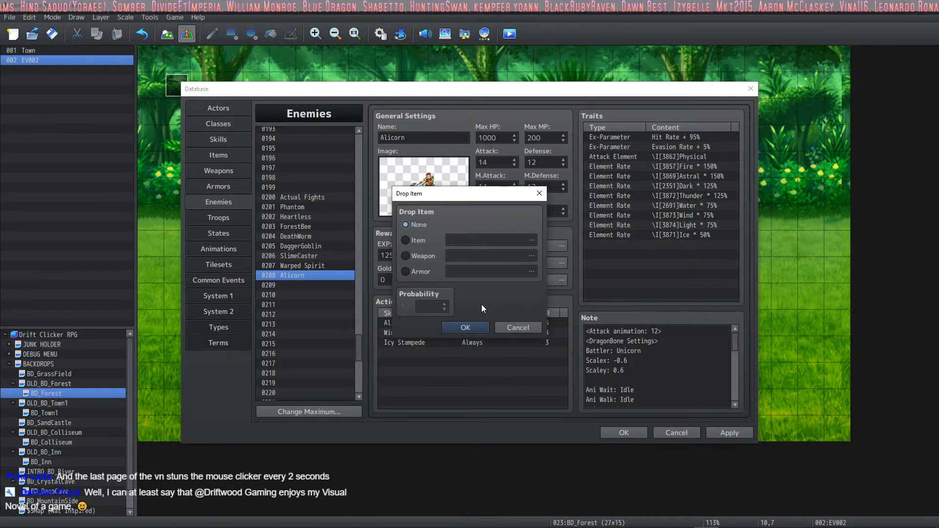
click(414, 241)
click(501, 245)
click(415, 195)
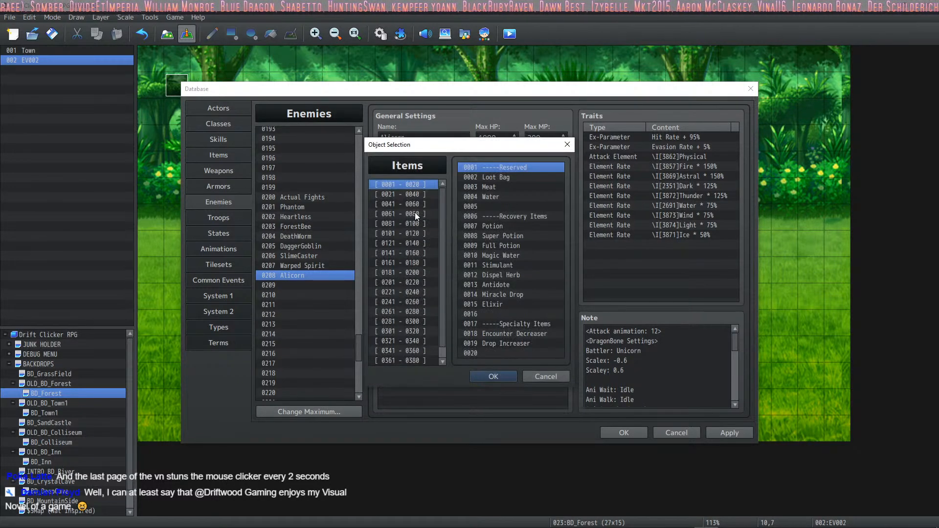
click(416, 205)
click(419, 214)
click(420, 205)
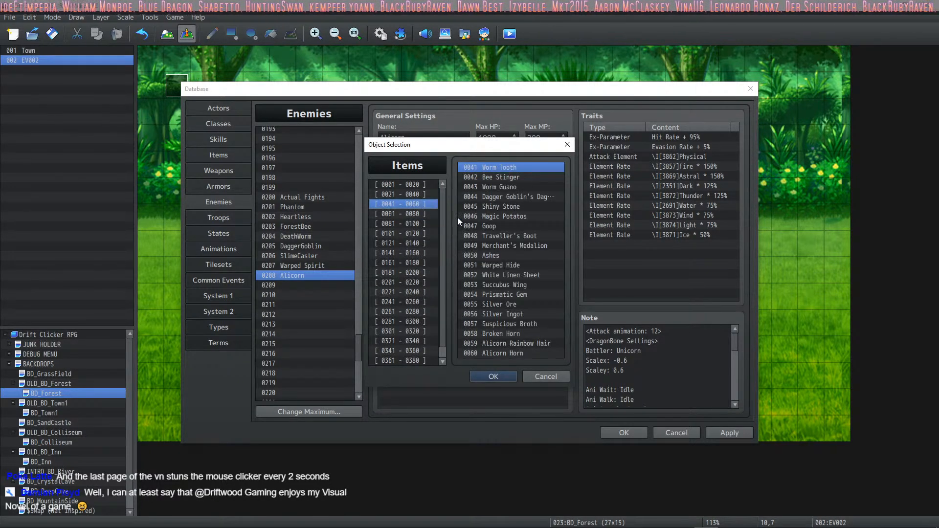
click(505, 343)
click(504, 353)
click(492, 376)
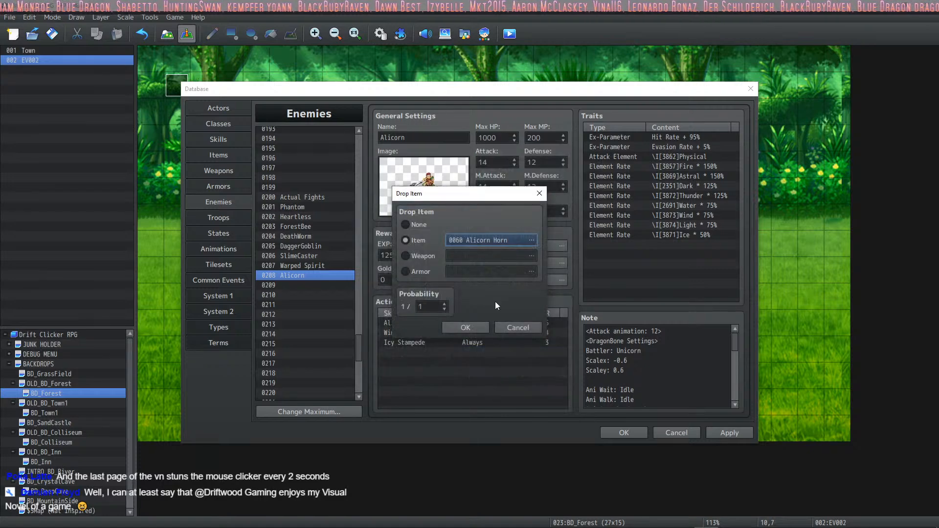
Set the Alicorn Horn drop probability to 1/20 and apply the database changes.
double_click(421, 307)
text(20)
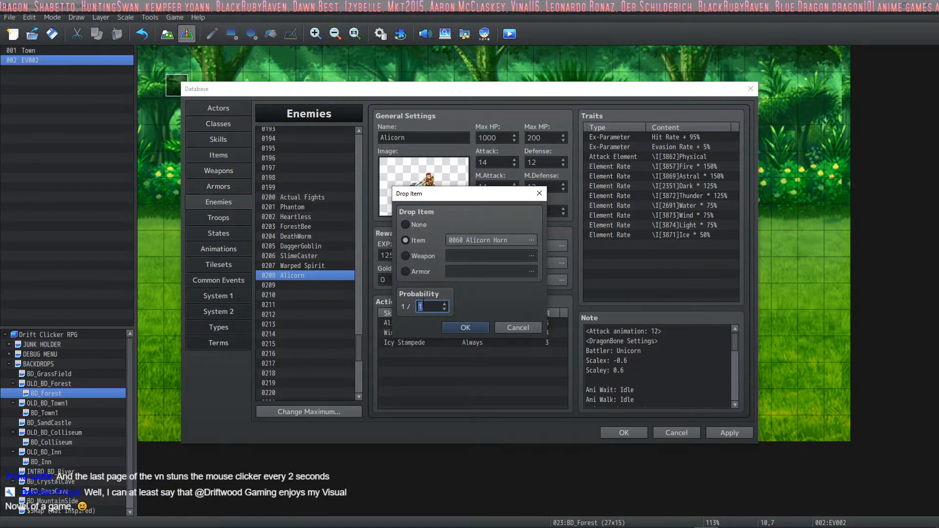
click(465, 327)
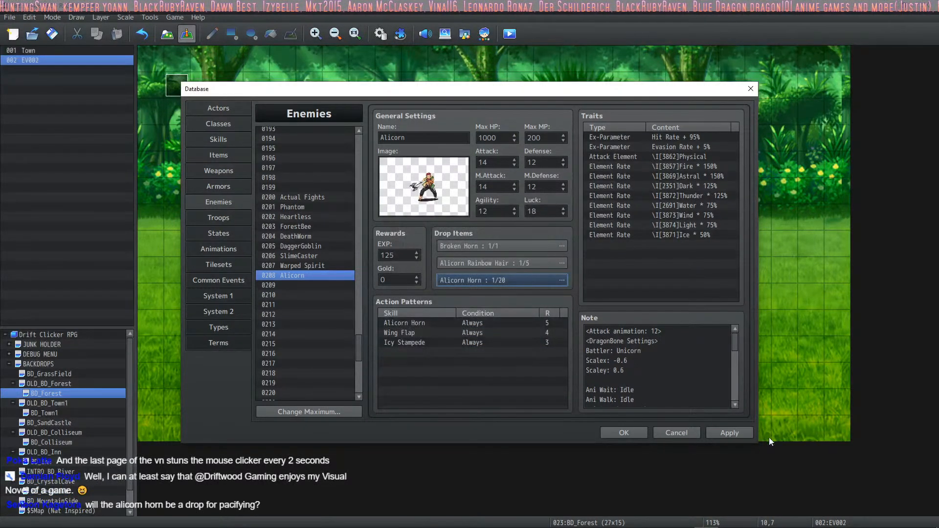
click(743, 433)
Copy the note tag "<Item Drop Prismatic Gem: 2%>" from Warped Spirit to the end of the Alicorn enemy's note and apply the changes.
click(308, 266)
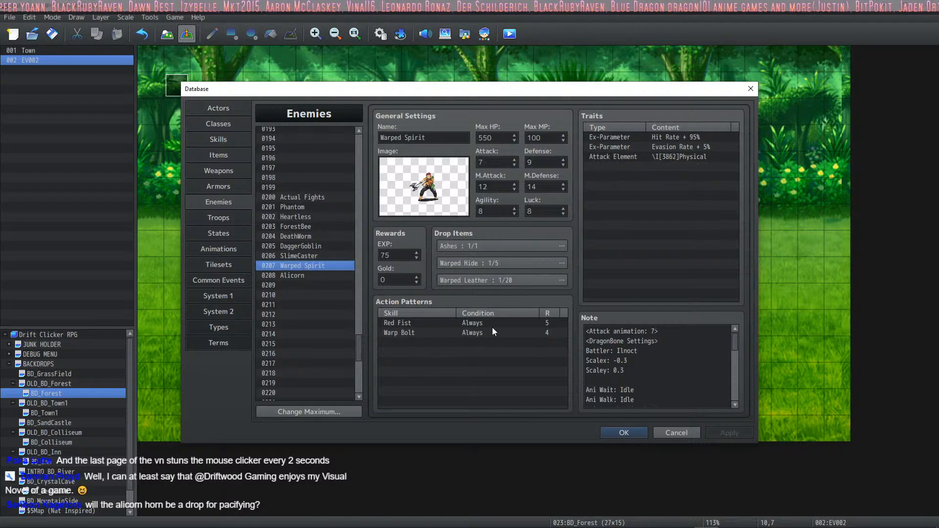
drag(735, 345, 585, 401)
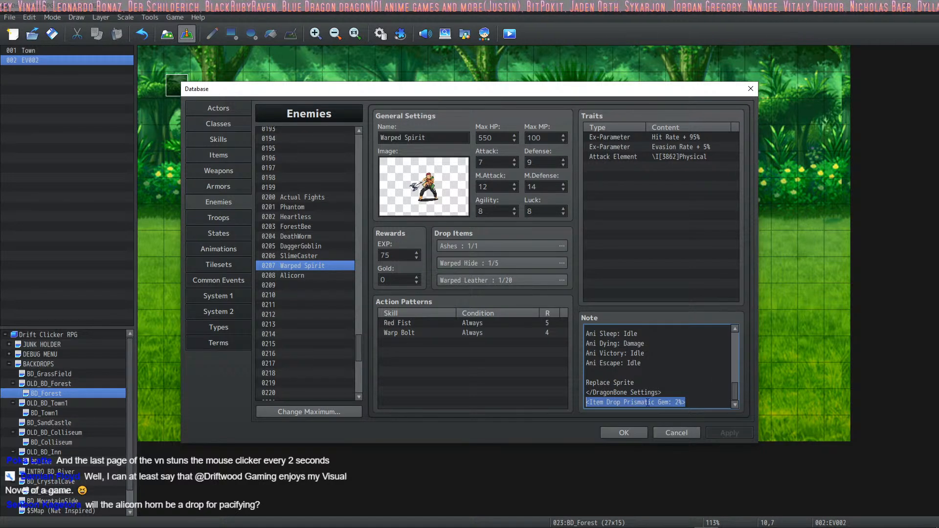
click(295, 276)
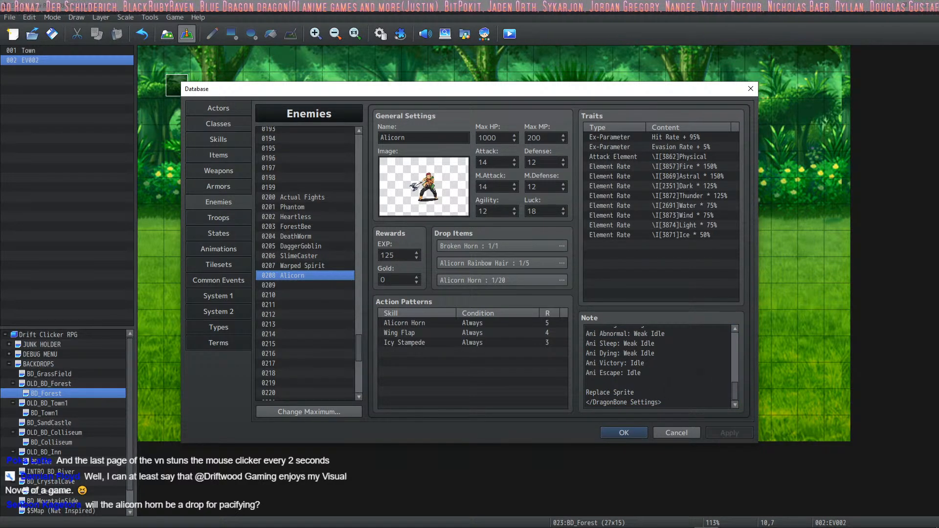
click(674, 405)
key(Return)
text(<Item Drop Prismatic Gem: 2%>)
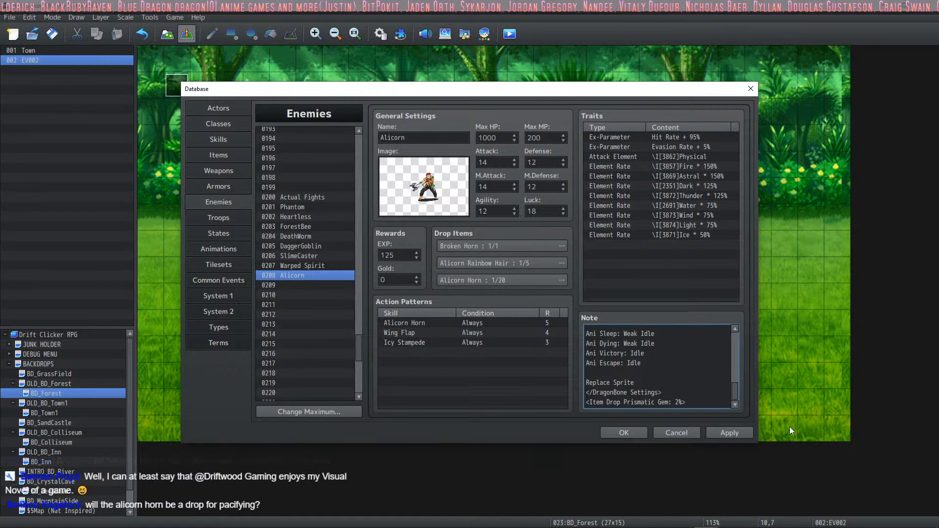
click(729, 431)
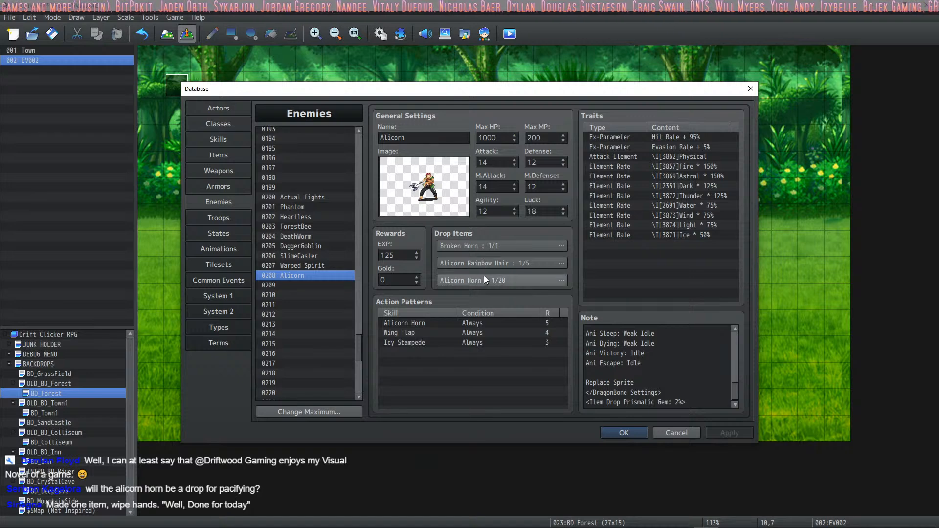
click(694, 408)
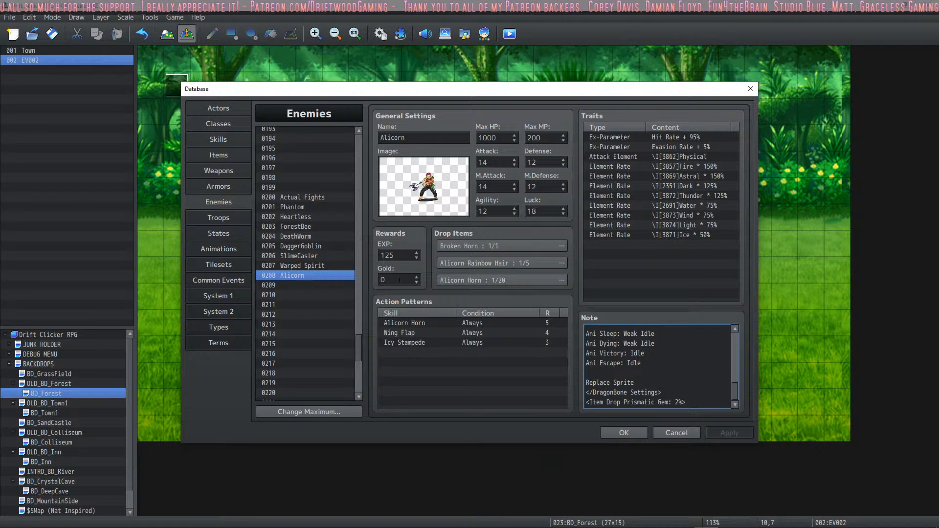
Return to the Alicorn Horn item and rework the end of its description after "while fighting".
click(233, 160)
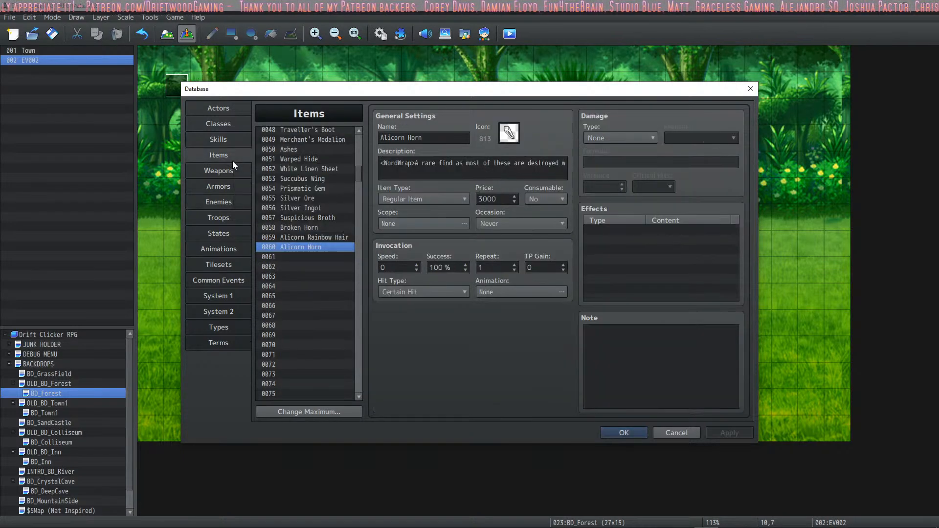
click(321, 257)
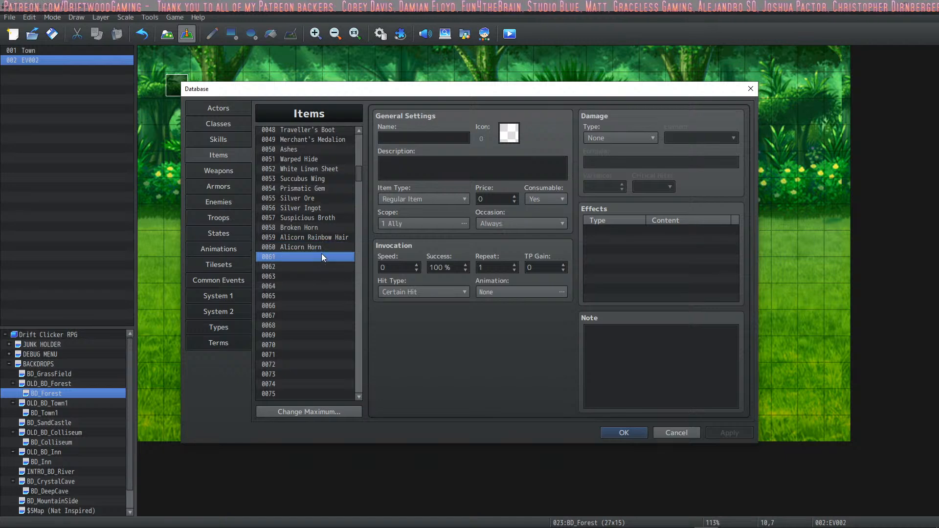
click(324, 248)
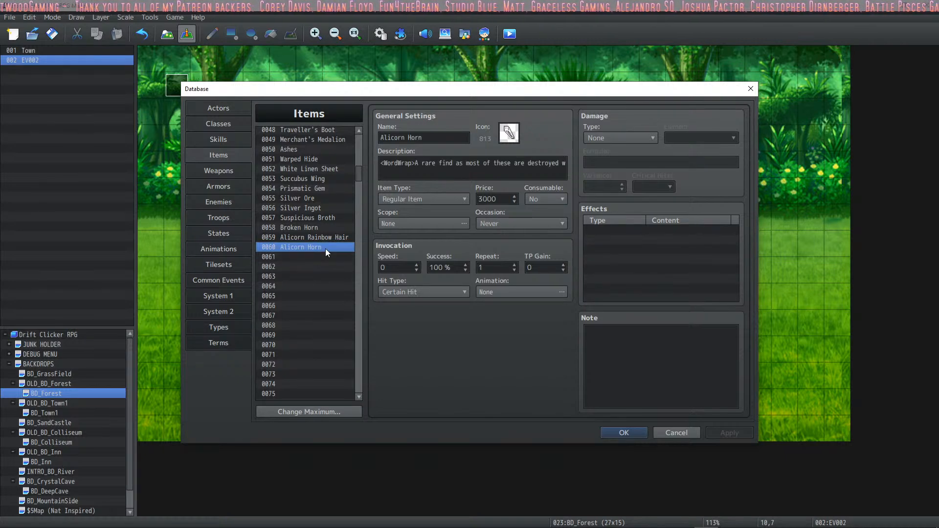
drag(497, 163, 625, 165)
click(564, 163)
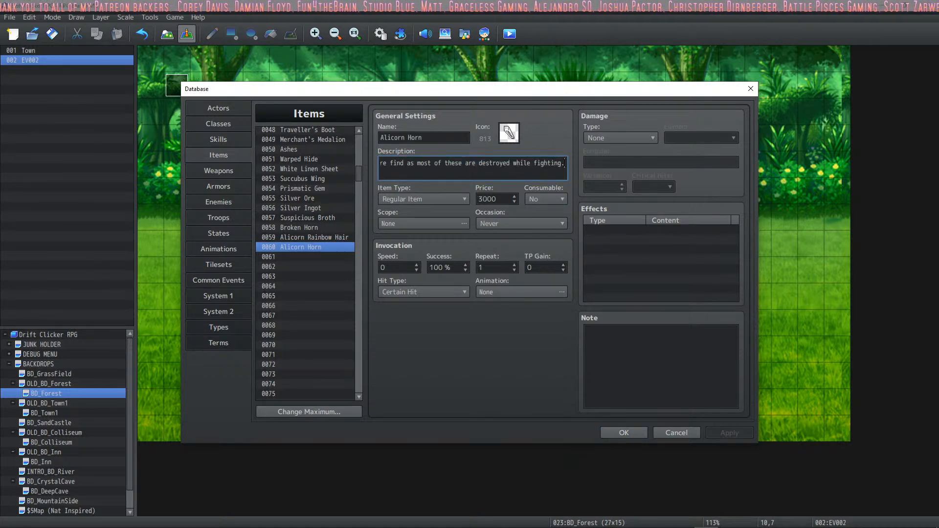
key(BackSpace)
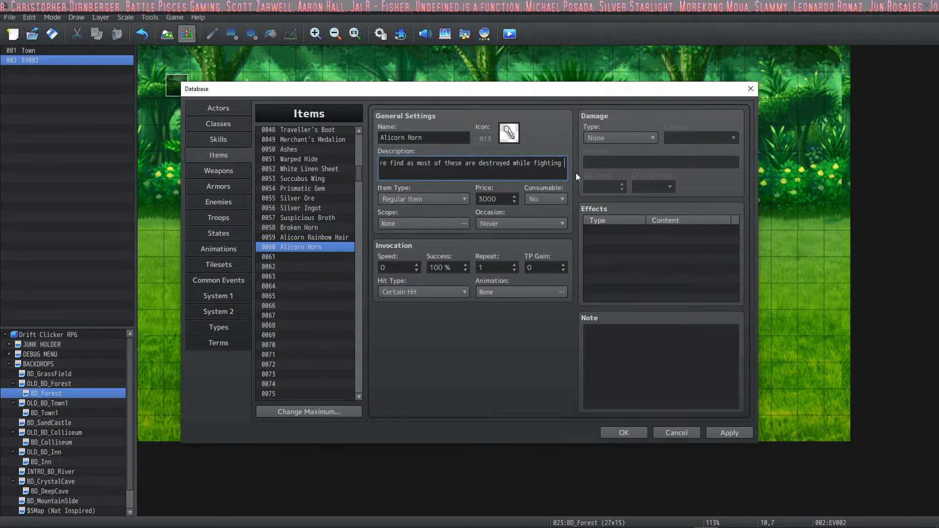
text(<)
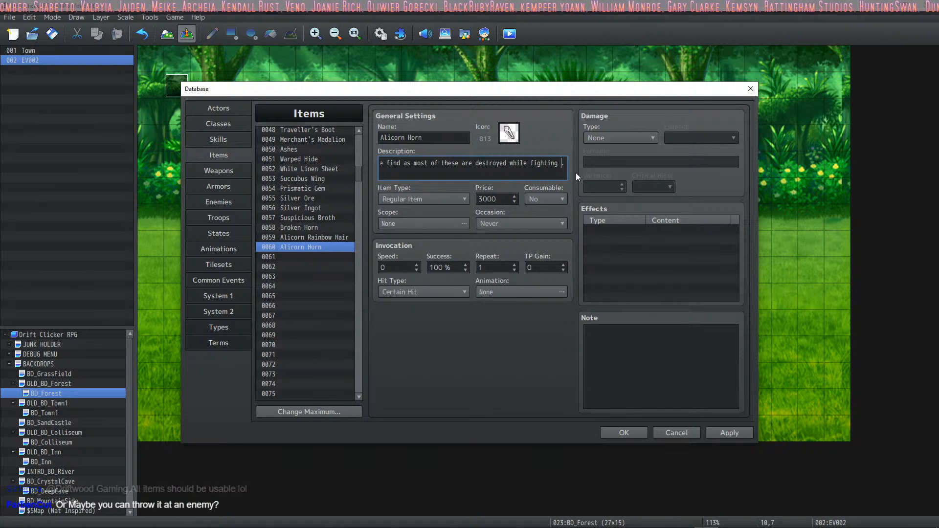
key(BackSpace)
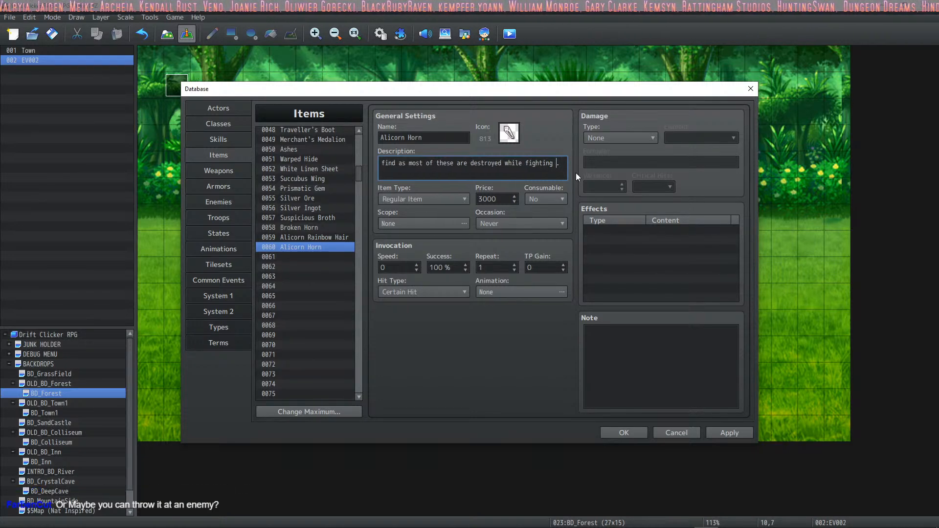
Complete the Alicorn Horn description with the sentence "Can be used for crafting." and apply the database changes.
key(End)
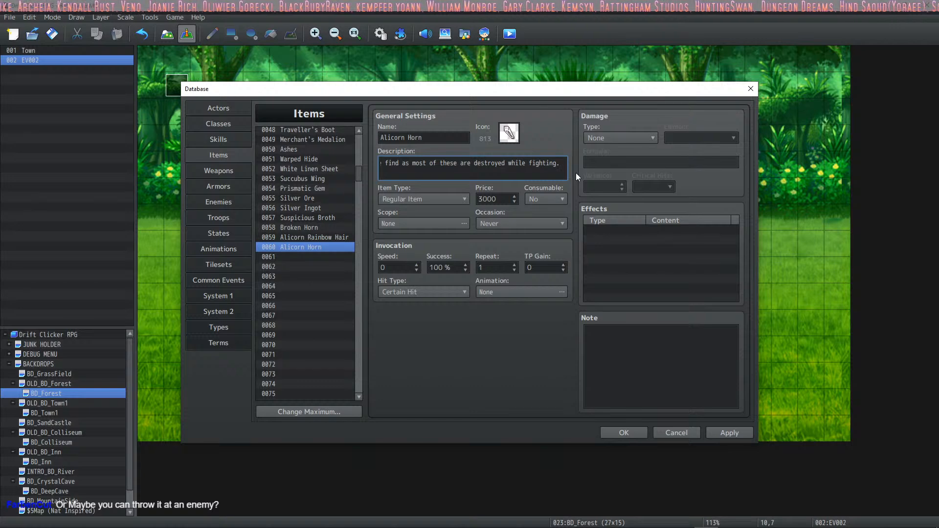
text(Can be used)
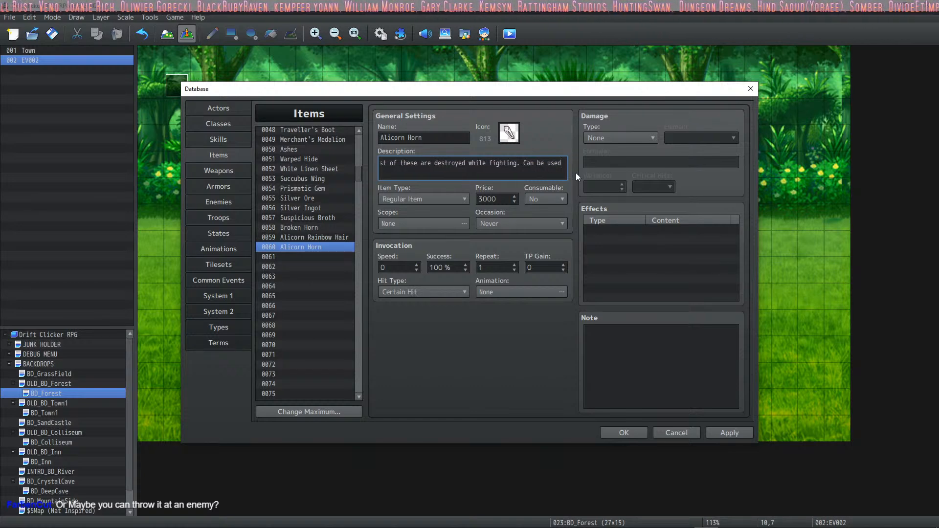
text( whil)
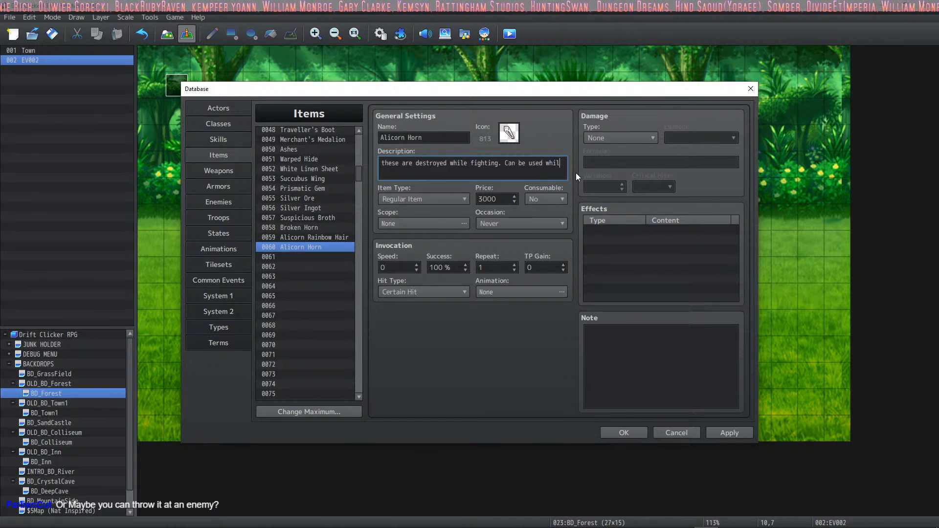
key(BackSpace)
key(BackSpace)
key(BackSpace)
key(BackSpace)
text(for ct)
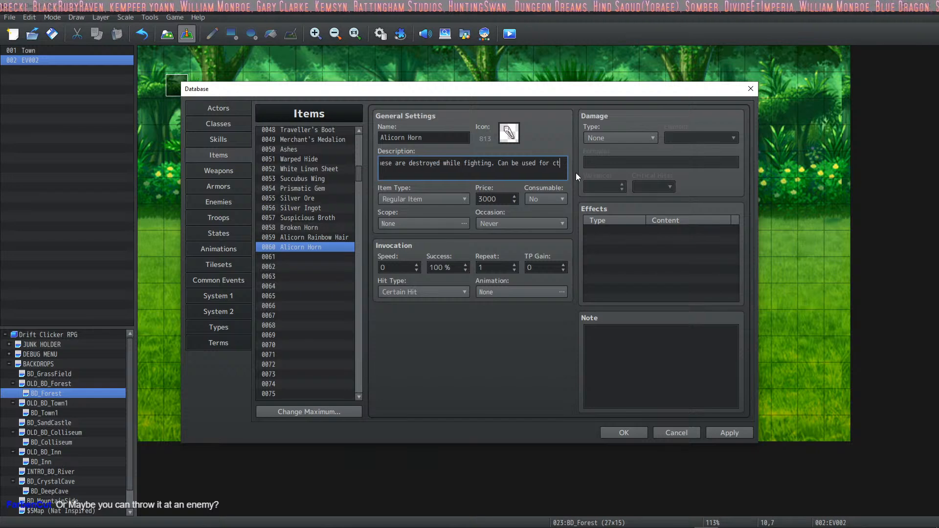
key(BackSpace)
text(rafting)
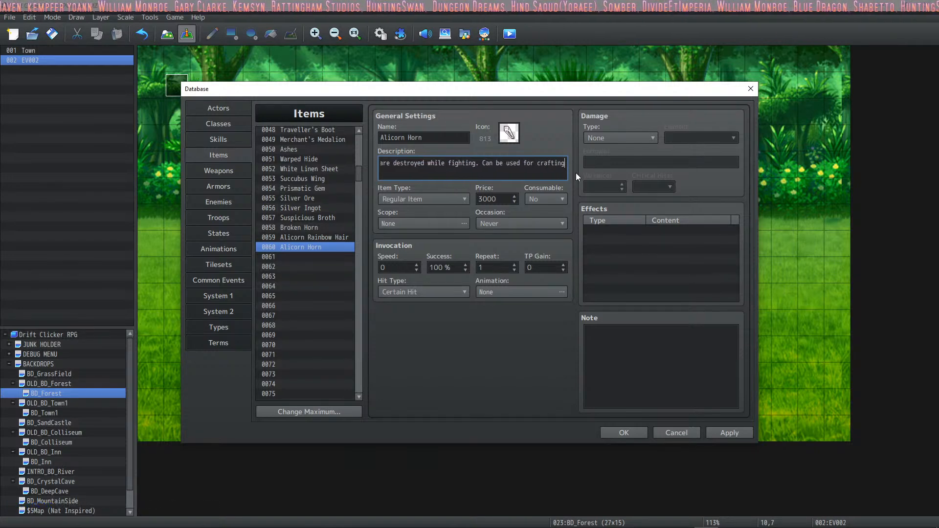
text(.)
click(726, 433)
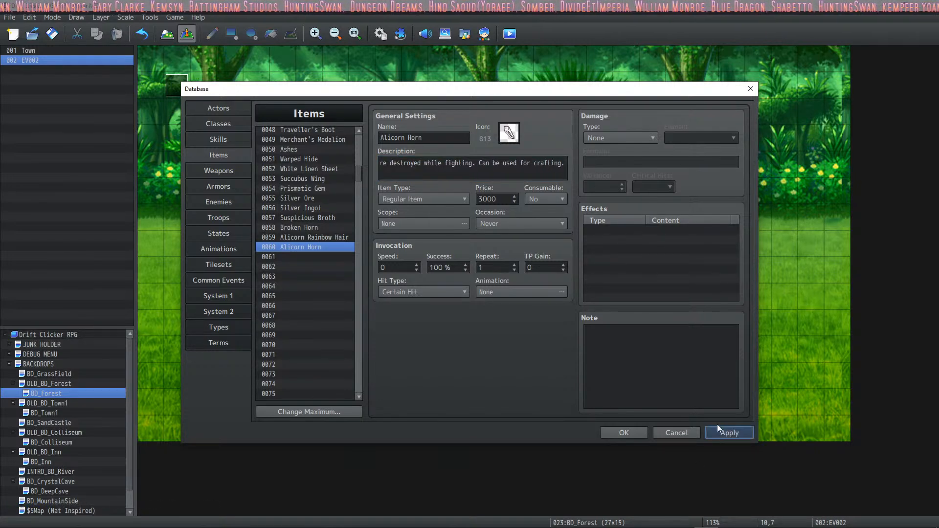
Name the empty state 0040 in the States database "Float".
click(219, 232)
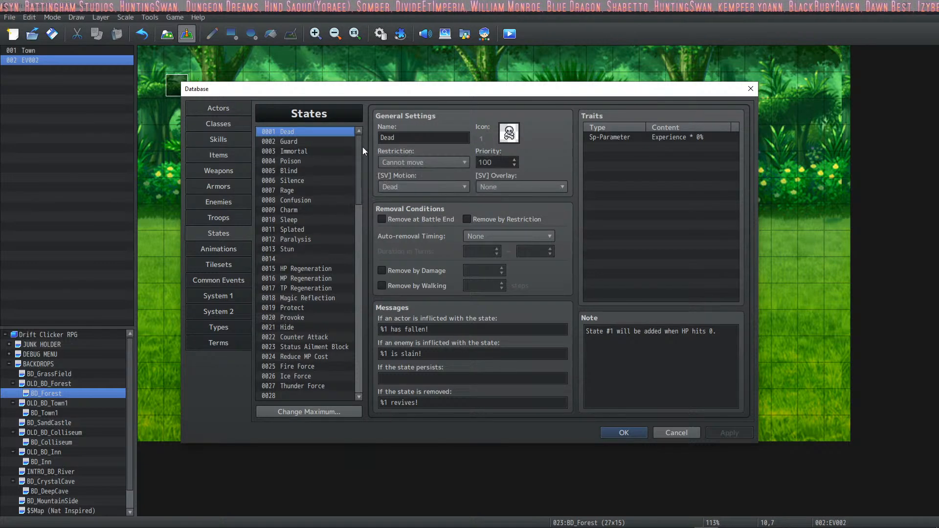
drag(360, 147, 366, 220)
click(307, 241)
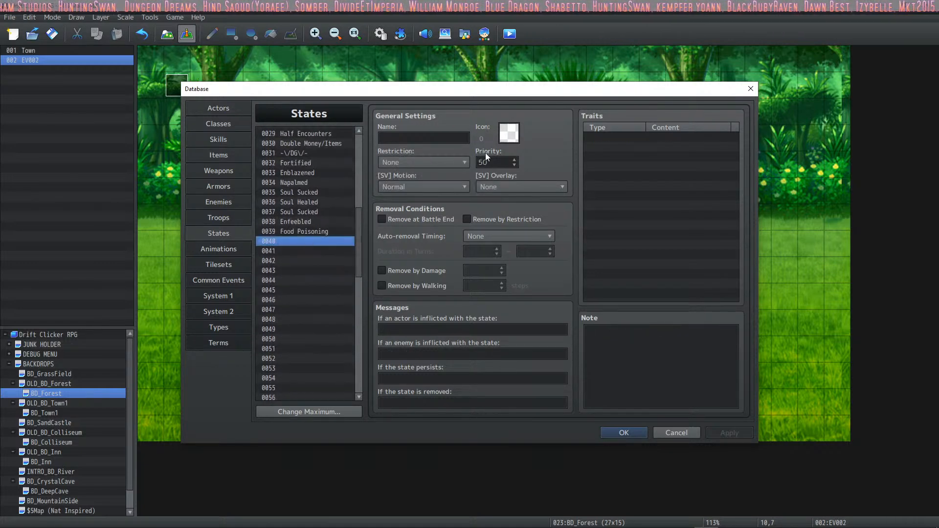
click(435, 137)
text(Float)
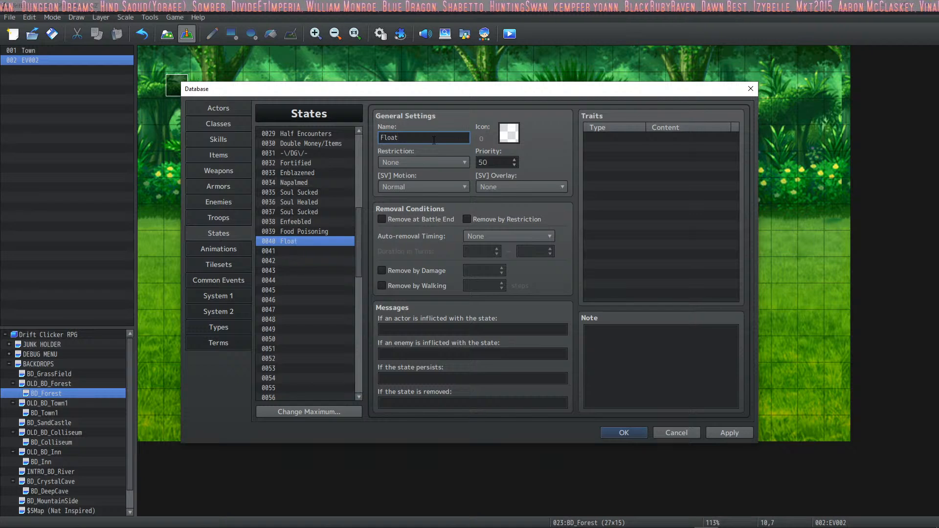
Open the icon selection for the Float state and check candidates among the weapon, armor and clothing icons.
click(493, 134)
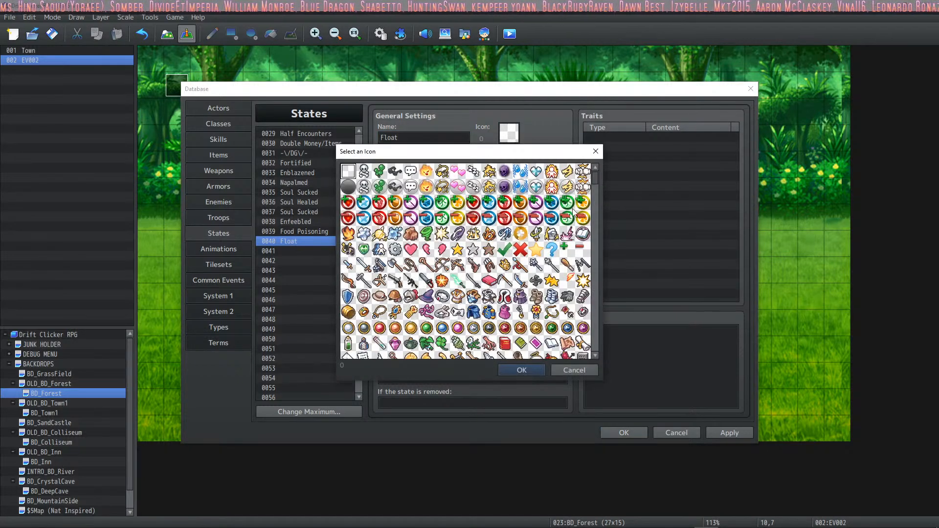
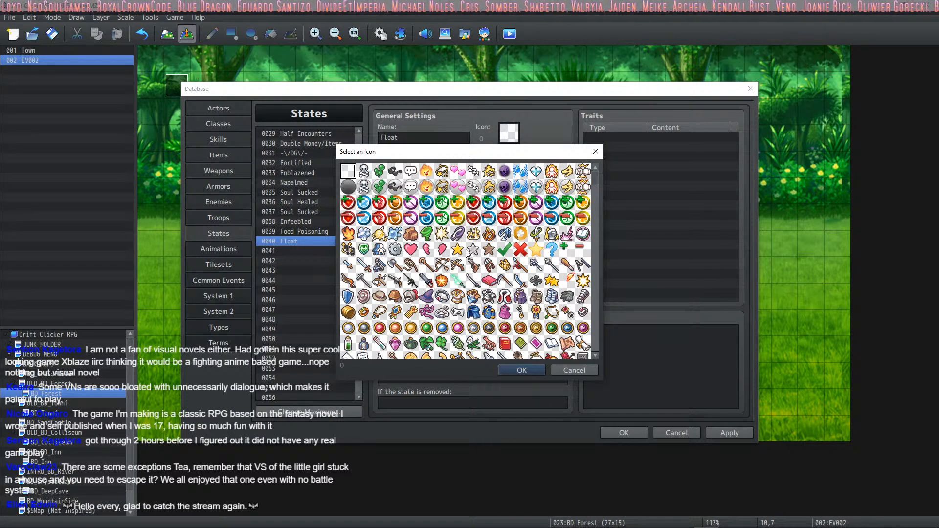
scroll(467, 255, down, 3)
scroll(459, 262, up, 3)
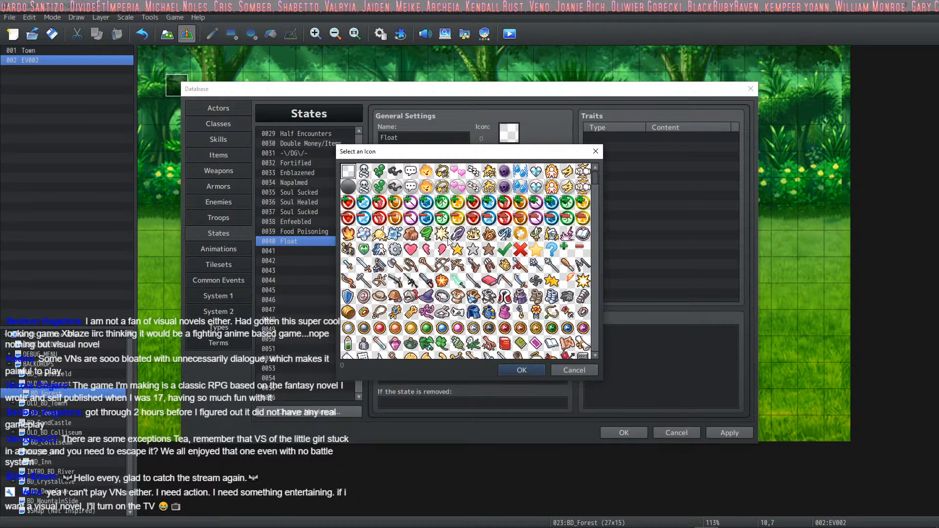
click(474, 265)
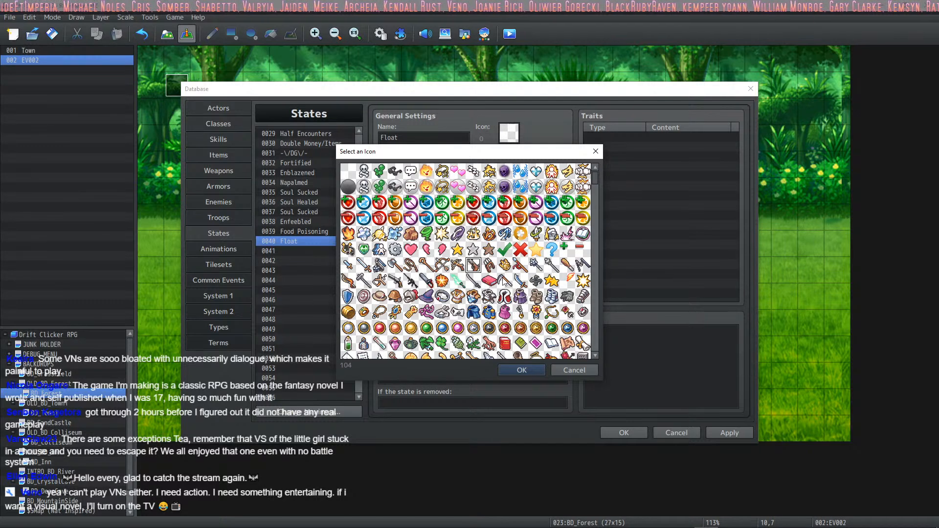
click(536, 280)
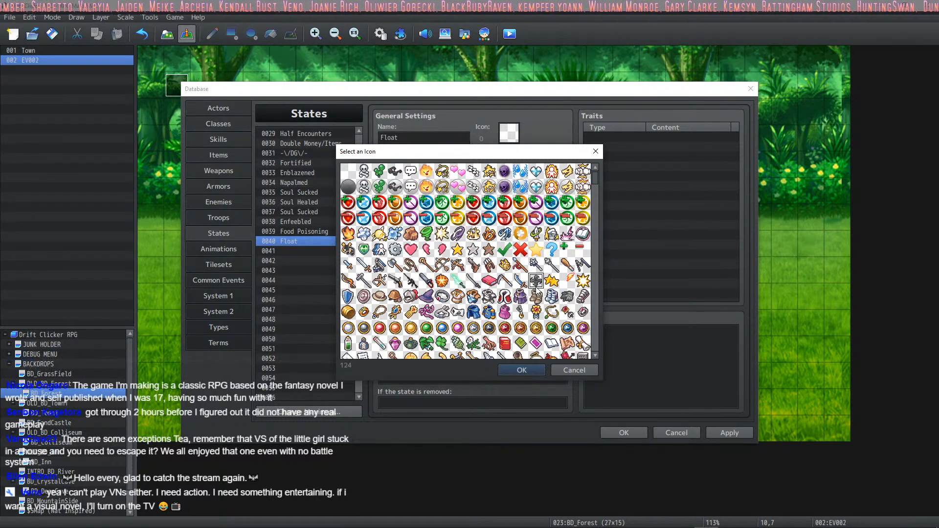
click(510, 322)
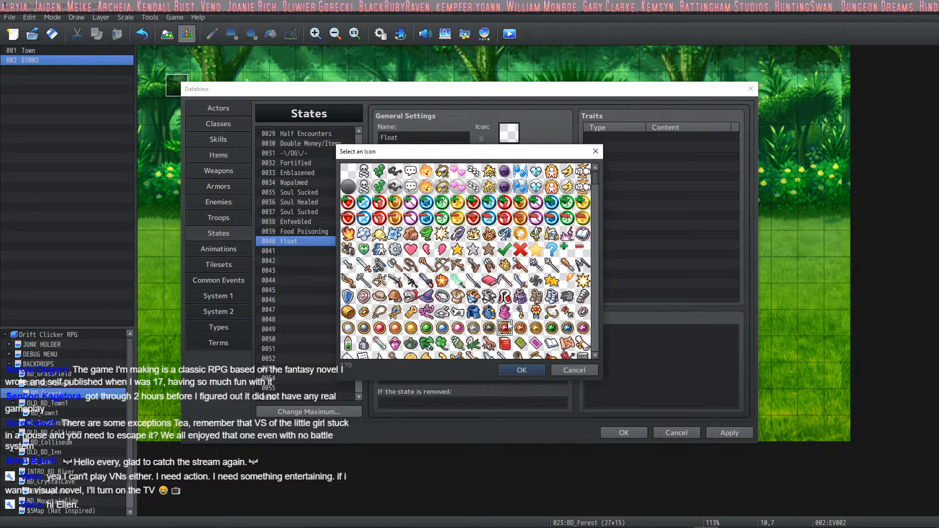
click(494, 315)
click(467, 313)
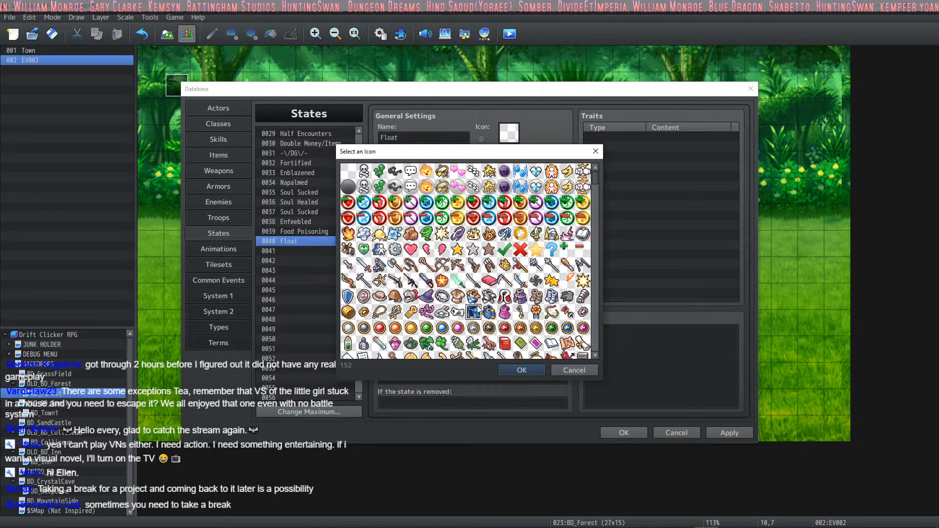
Look through the item, food, potion, gem and coloured material icons for one that suits the Float state.
scroll(483, 288, down, 5)
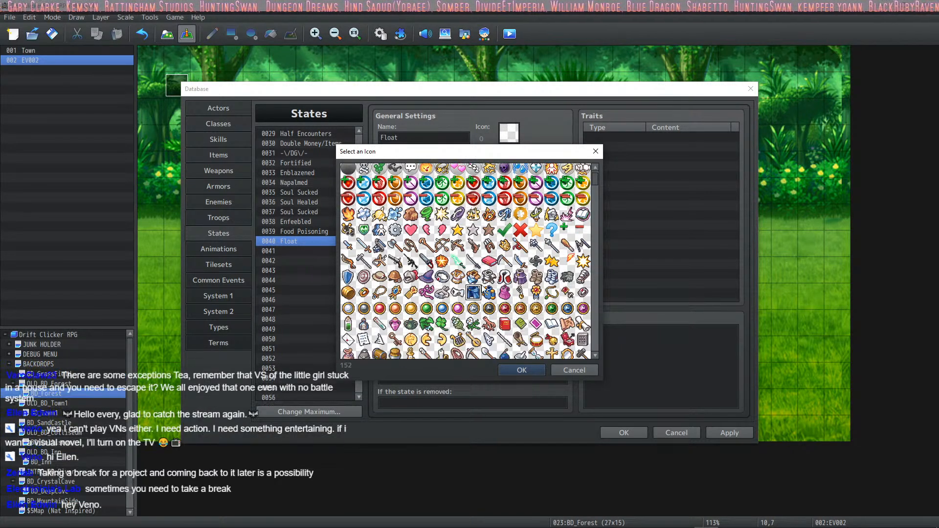
scroll(504, 277, down, 1)
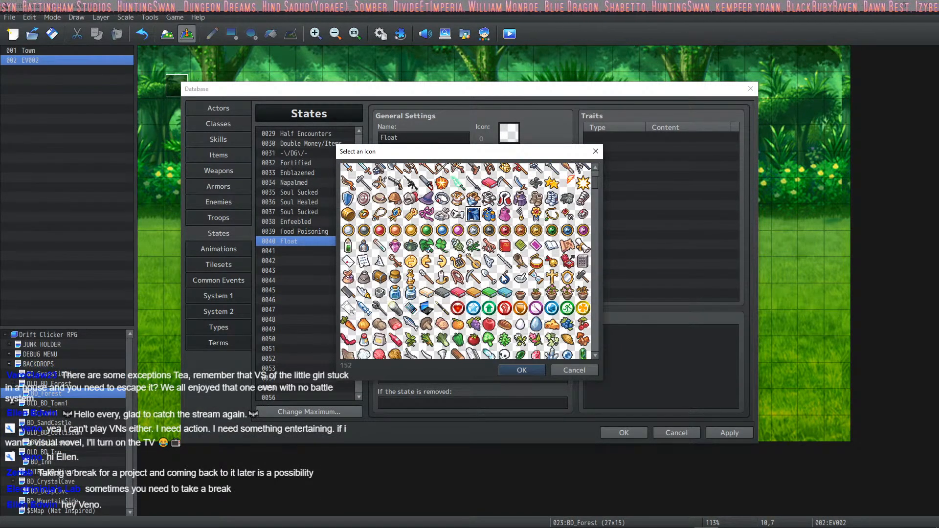
scroll(514, 277, down, 2)
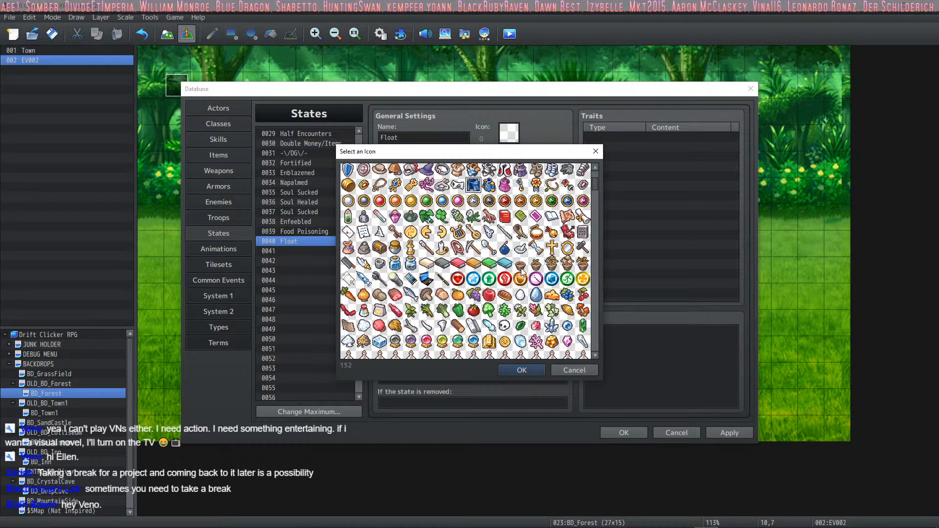
scroll(523, 271, down, 5)
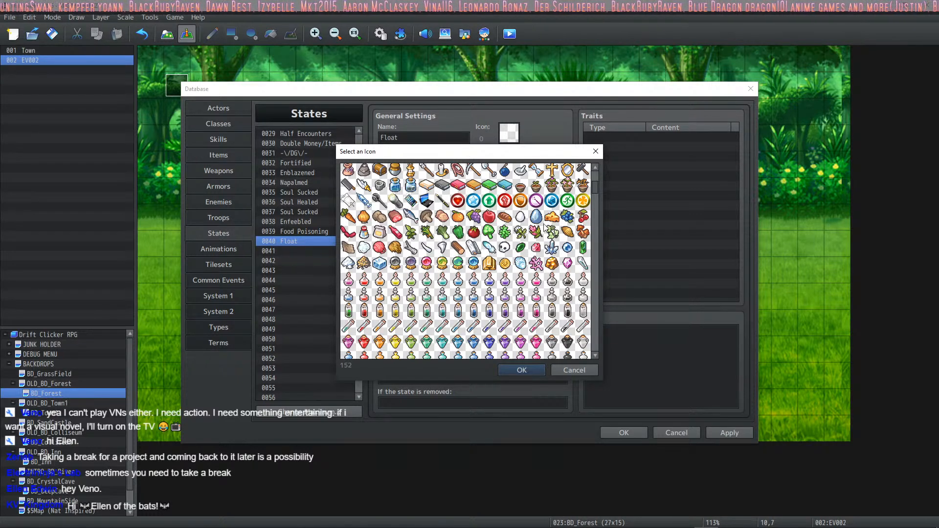
scroll(548, 229, down, 3)
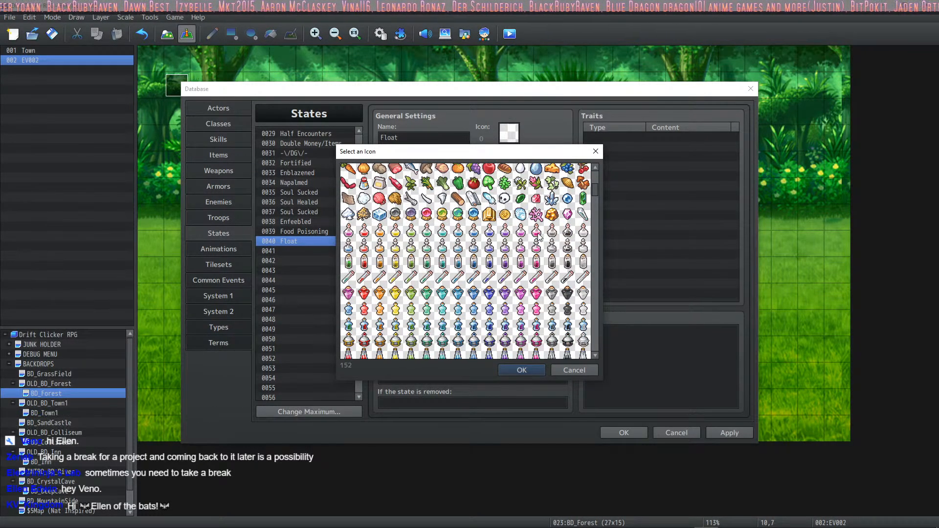
scroll(538, 237, down, 3)
scroll(478, 293, up, 3)
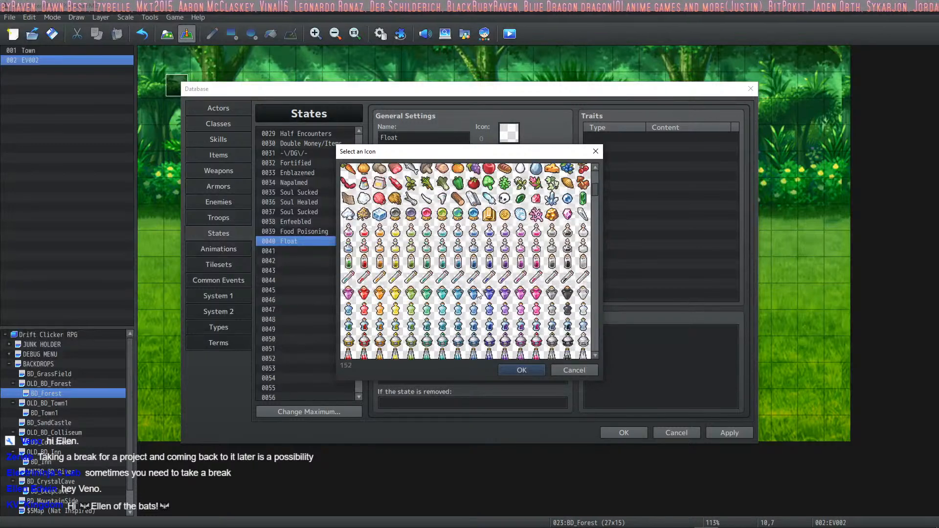
scroll(478, 293, down, 10)
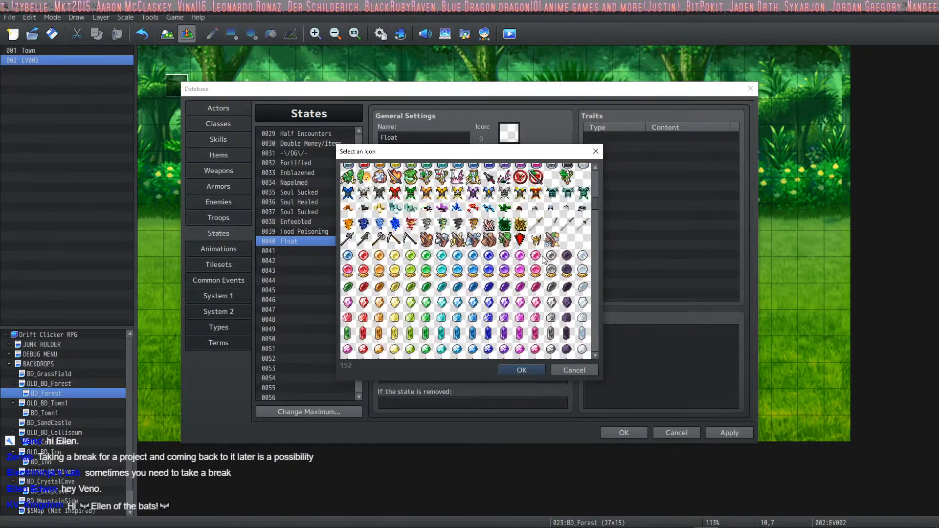
scroll(544, 259, up, 5)
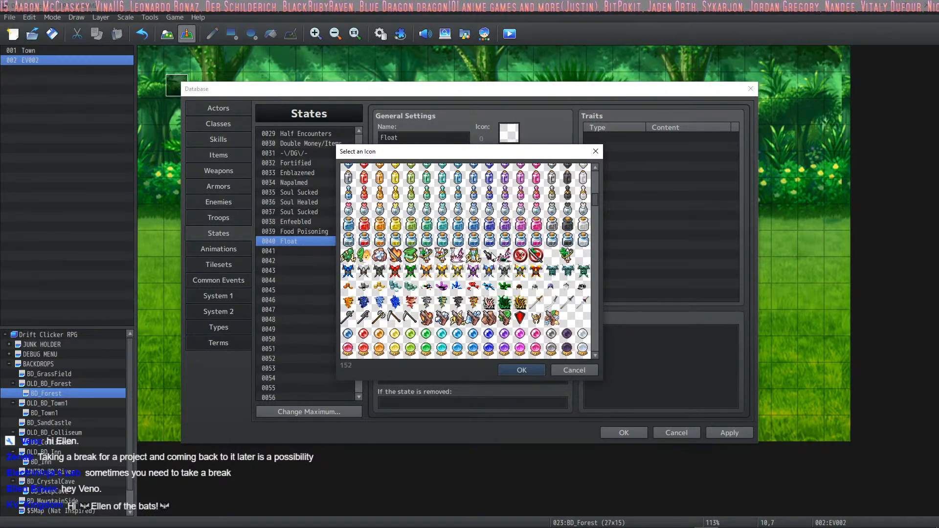
scroll(491, 257, down, 3)
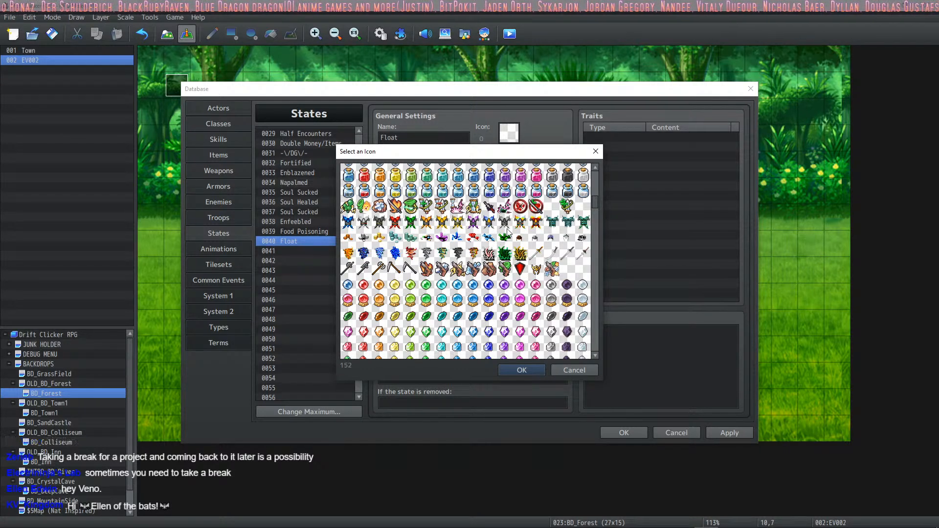
scroll(519, 229, down, 3)
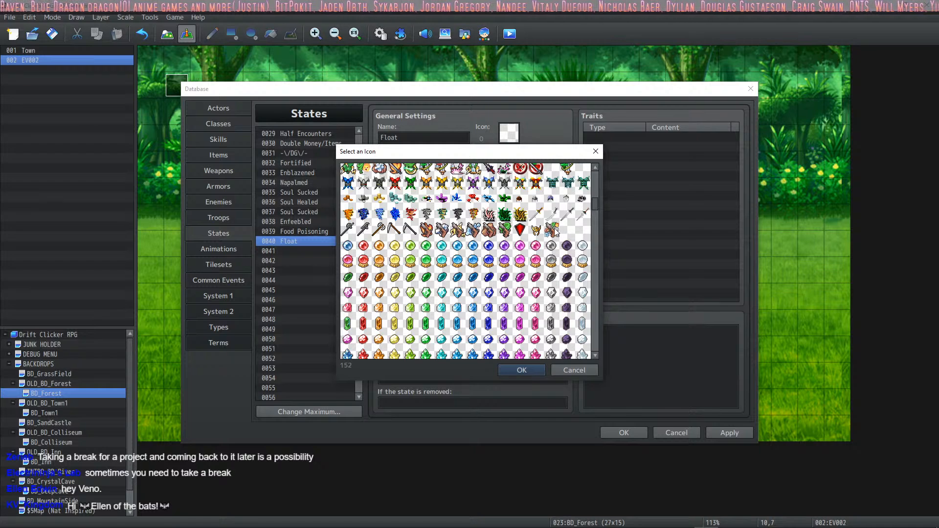
scroll(507, 236, down, 8)
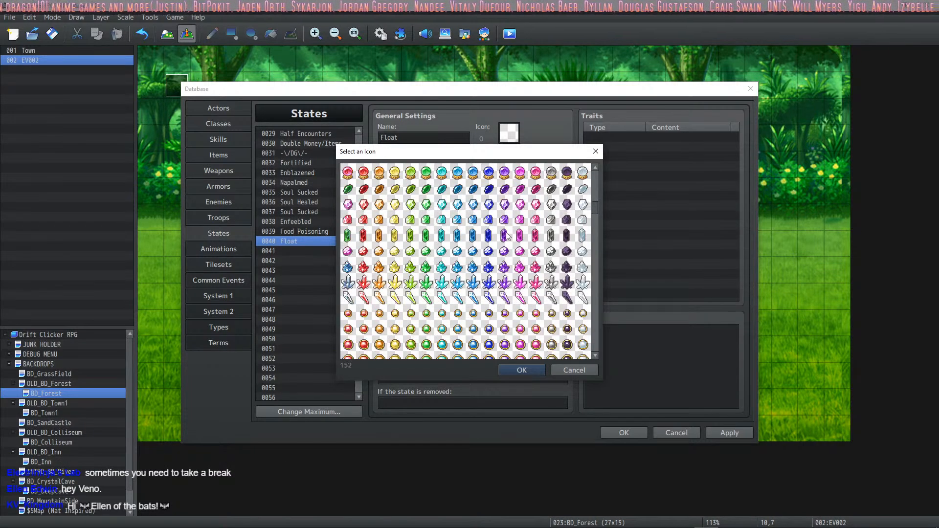
scroll(507, 236, down, 15)
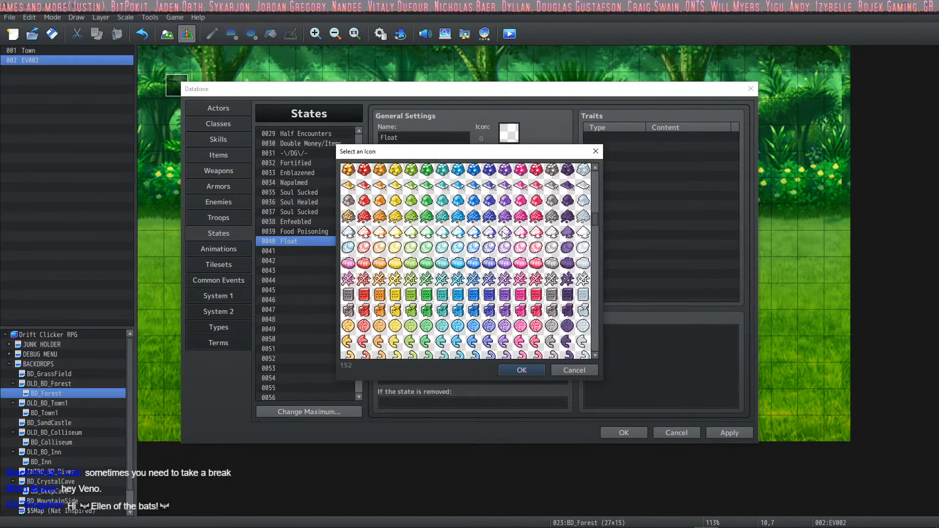
scroll(504, 231, up, 1)
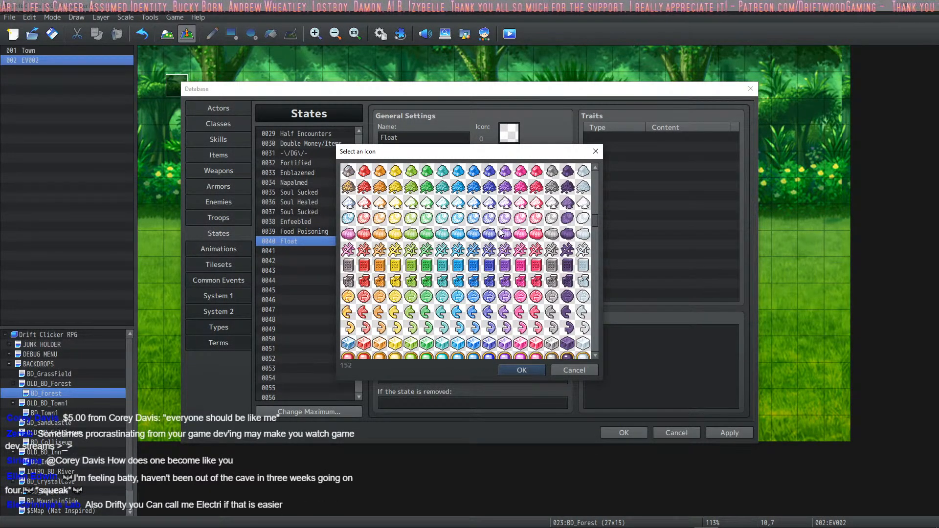
scroll(527, 268, down, 4)
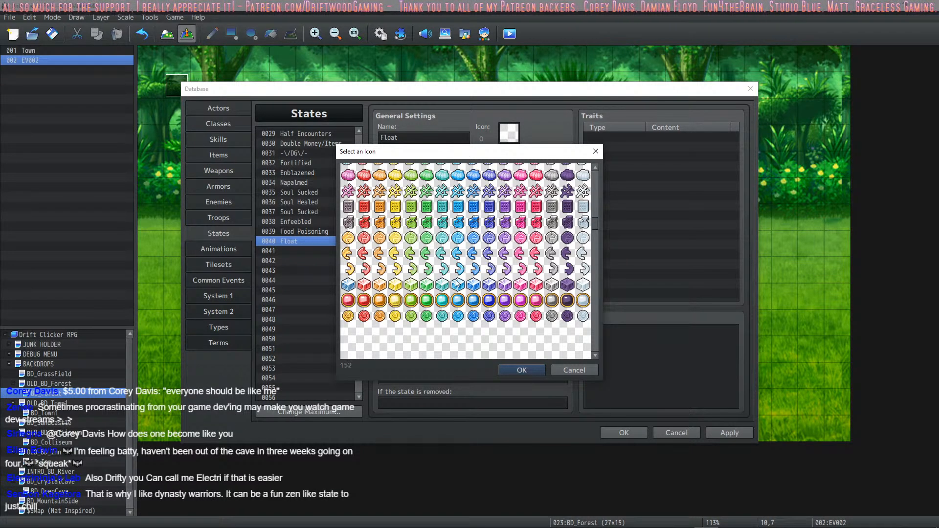
scroll(538, 288, down, 2)
scroll(546, 289, up, 2)
Compare the remaining icon candidates and assign the blue framed feather icon, number 2030, to the Float state.
click(505, 255)
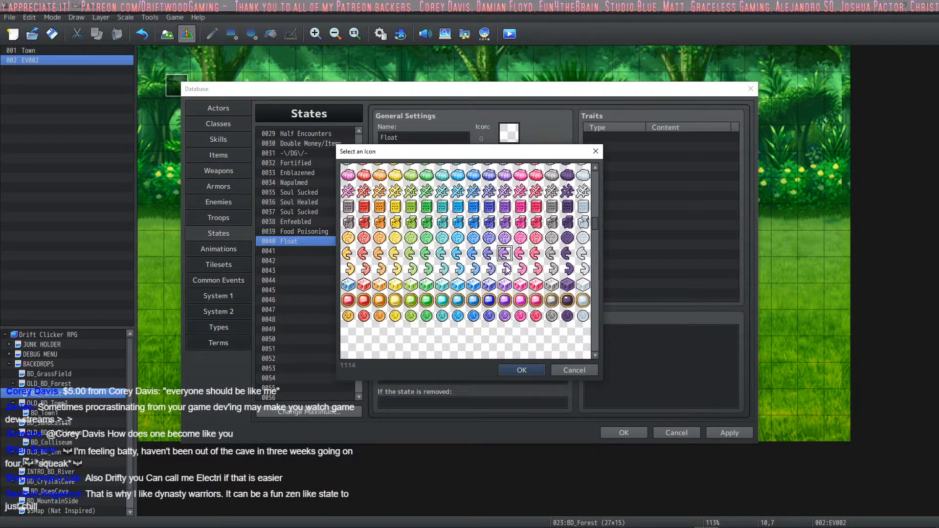
scroll(533, 296, down, 1)
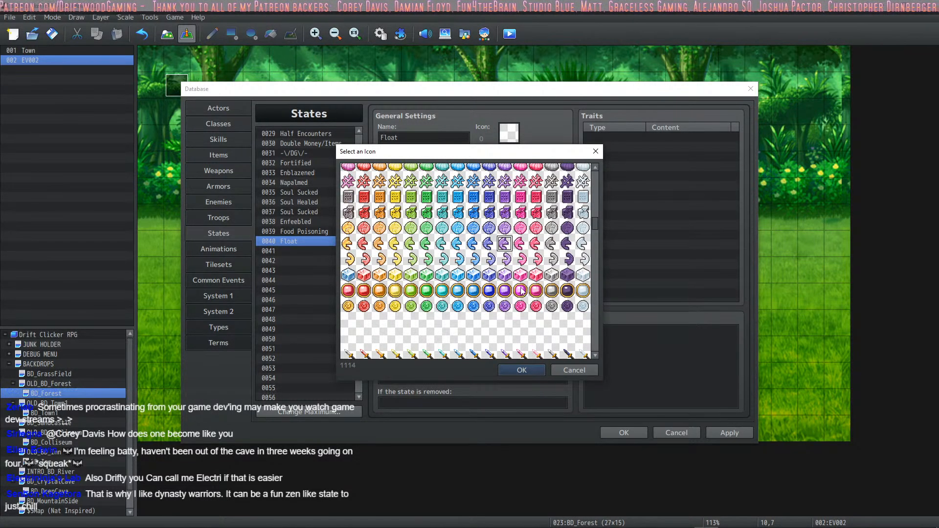
click(582, 273)
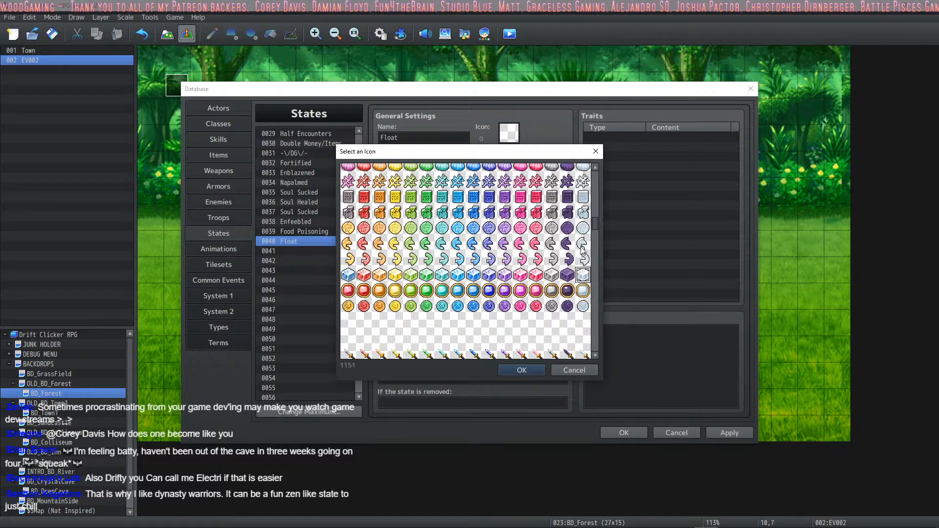
click(583, 213)
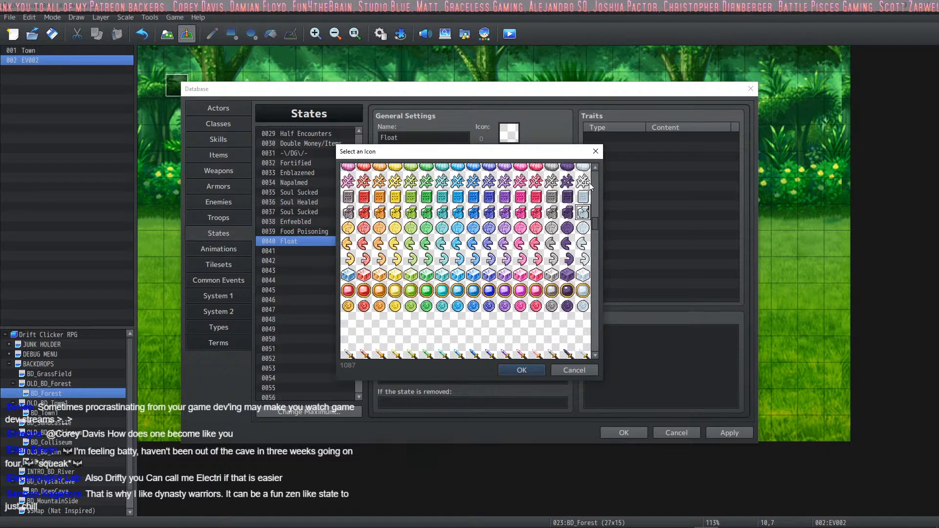
drag(595, 226, 598, 263)
scroll(438, 251, down, 1)
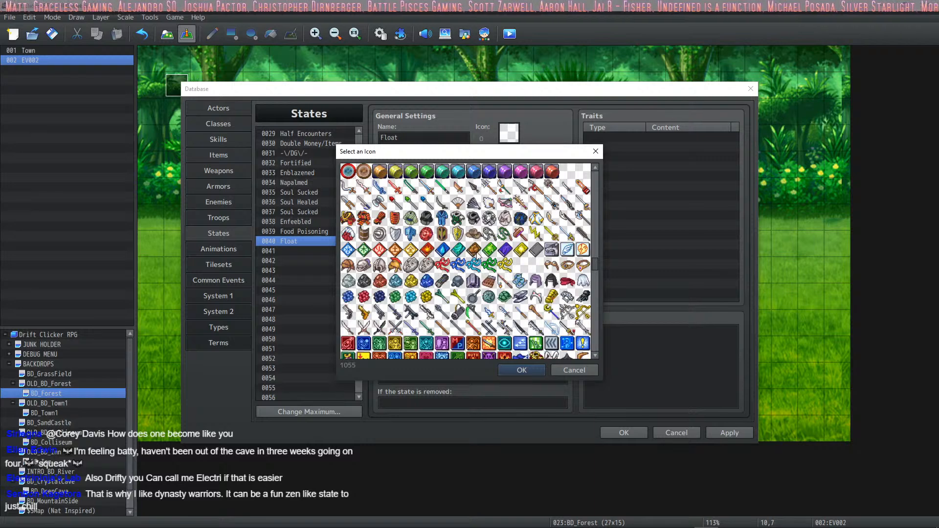
scroll(477, 259, down, 2)
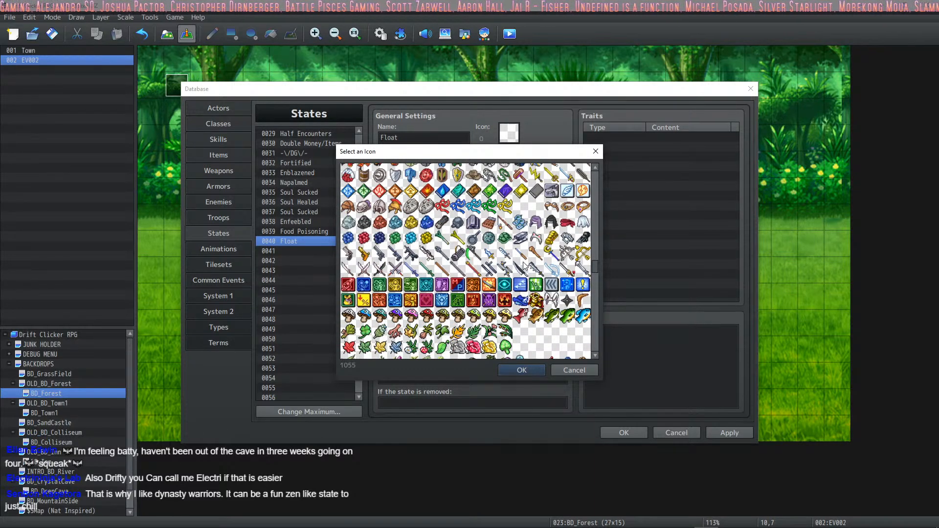
click(582, 224)
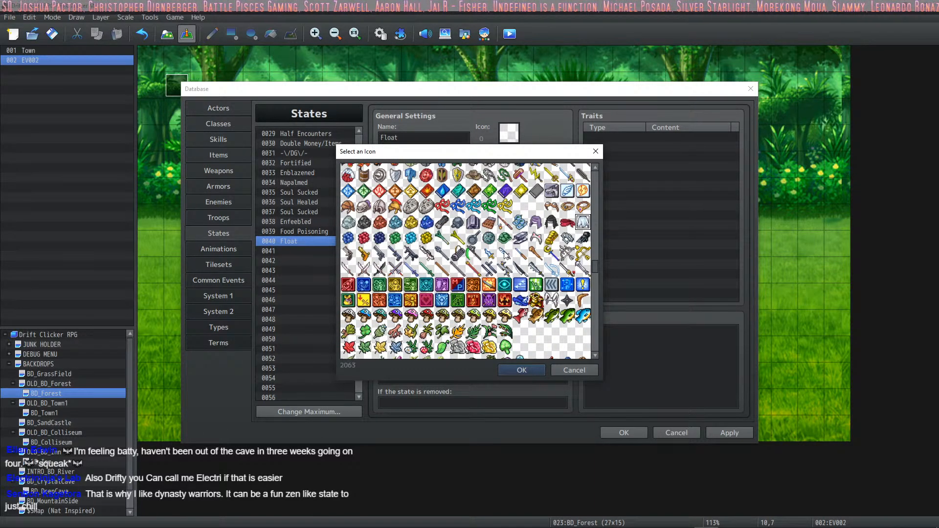
double_click(569, 189)
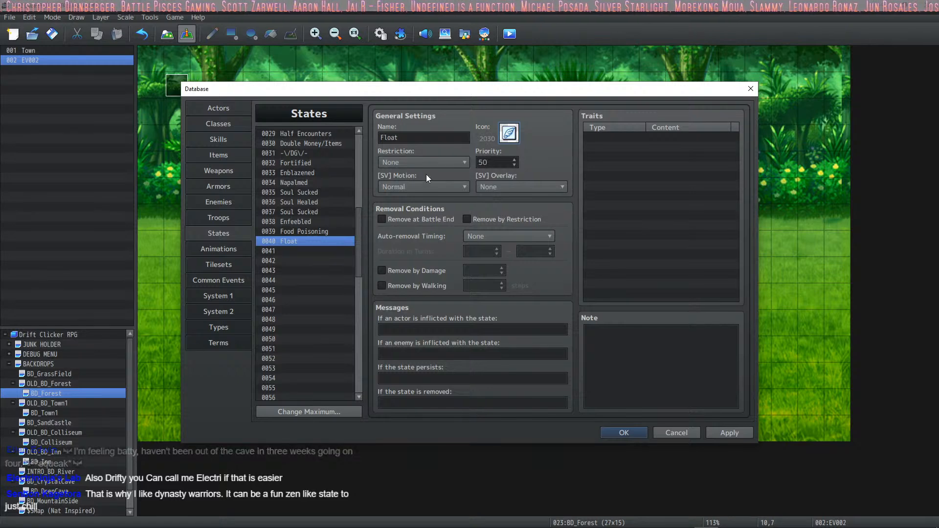
click(447, 165)
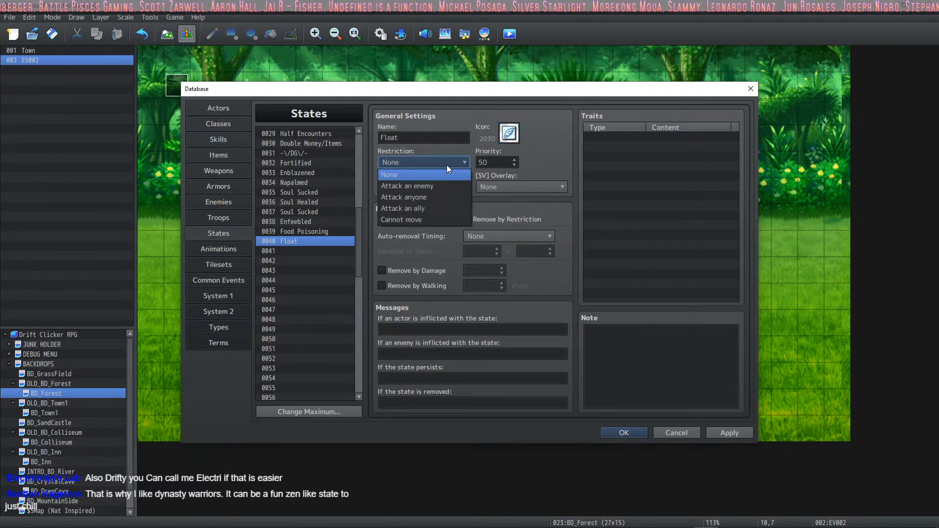
click(447, 165)
click(430, 192)
click(429, 192)
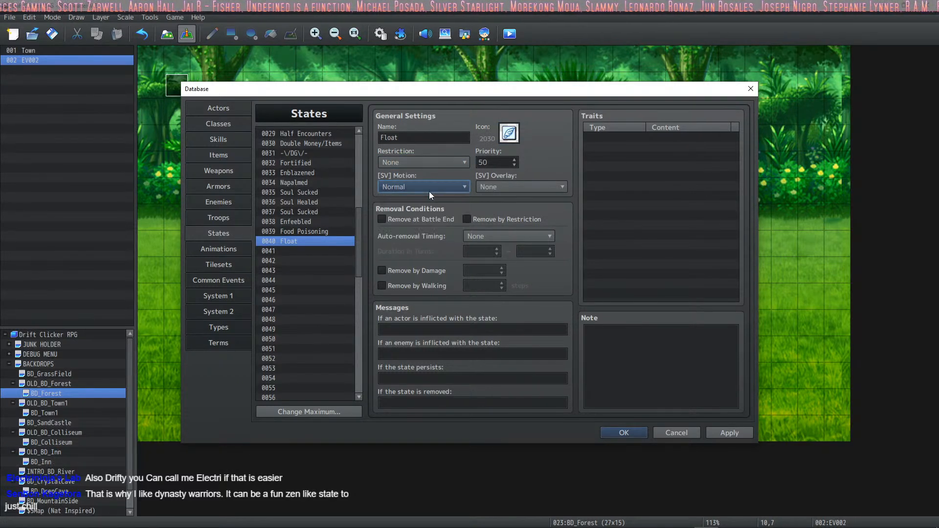
click(513, 186)
click(507, 186)
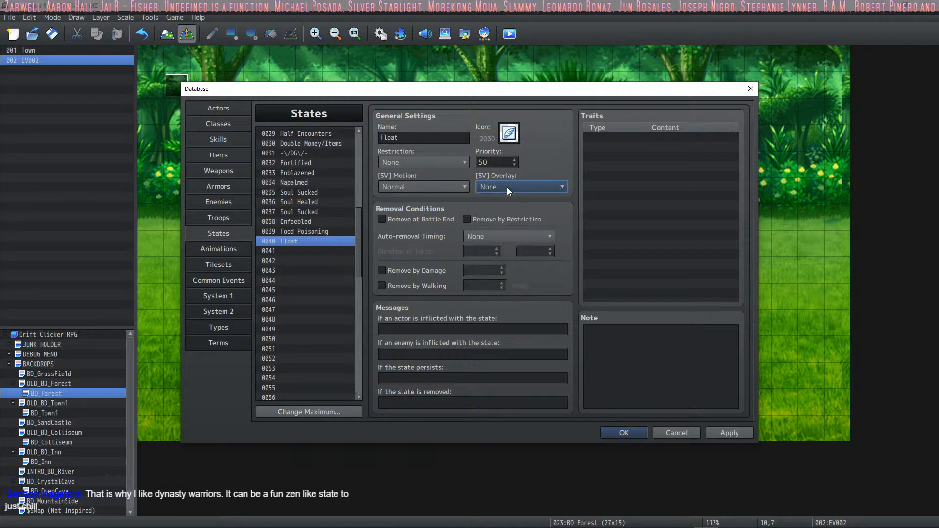
Enter the notetag "<State Animation: 1>" in the Float state's note.
click(623, 343)
text(<)
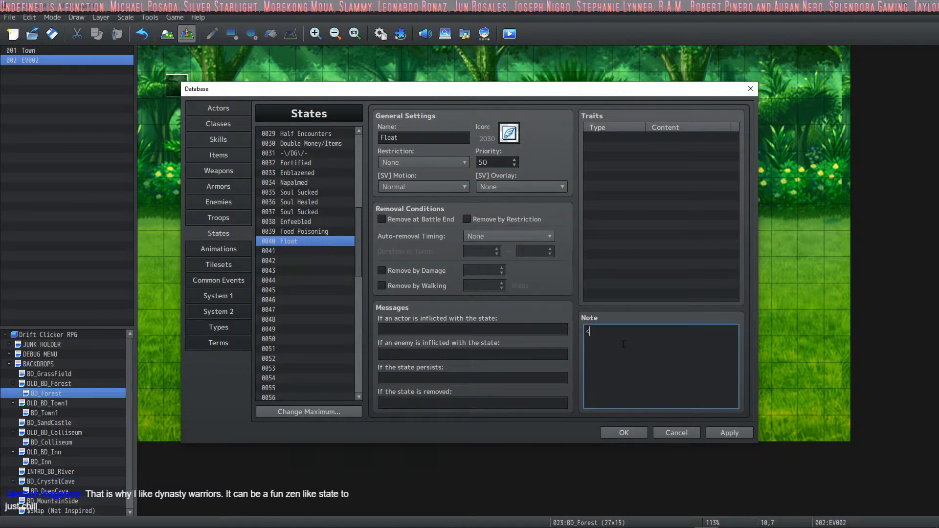
text(State Ani)
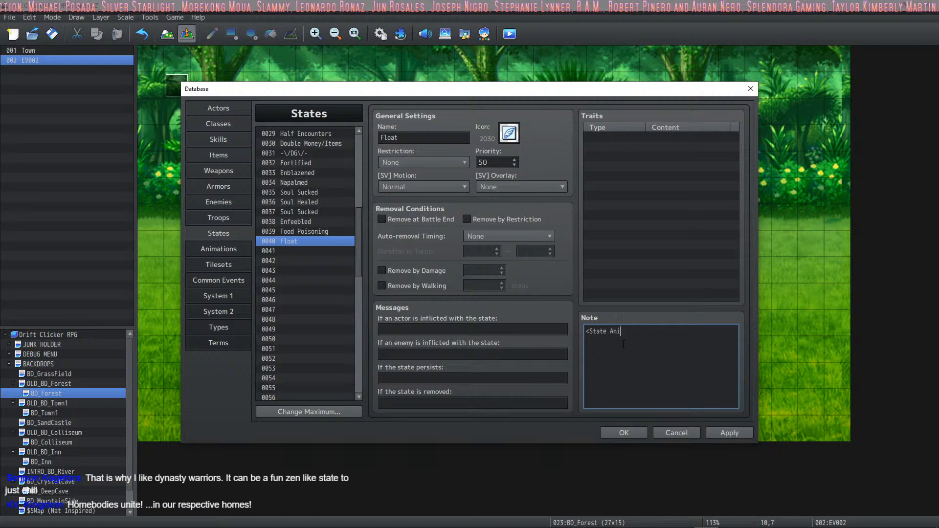
text(mation:)
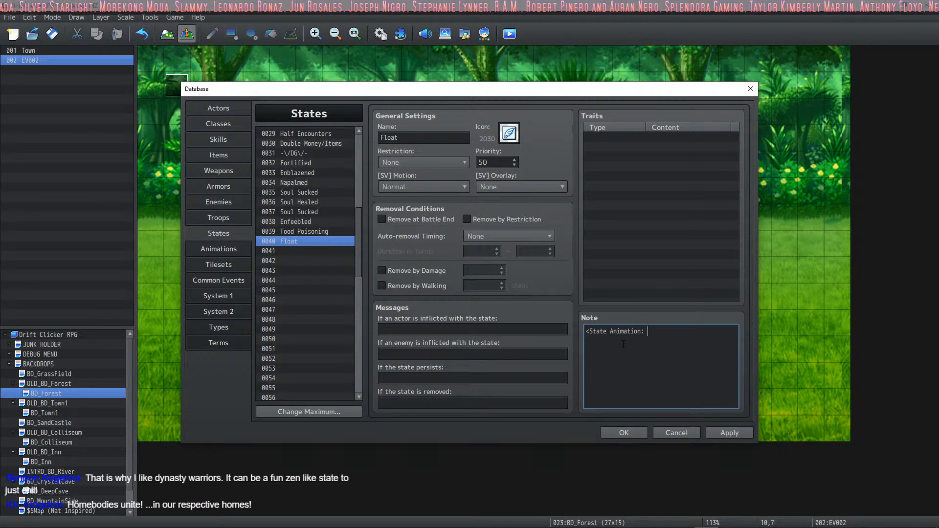
text( 1>)
Open the plugin help from the Float state's note and display the VisuMZ_1_SkillsStatesCore documentation.
right_click(623, 344)
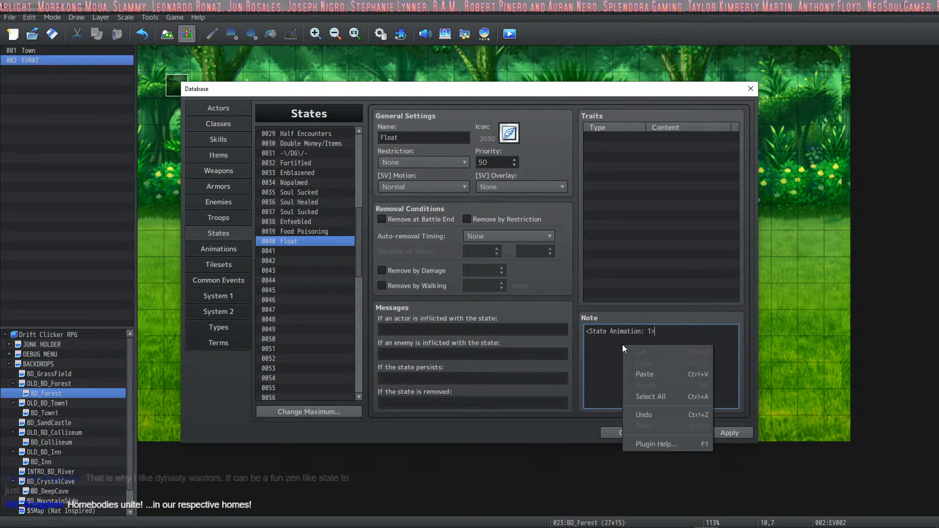
click(649, 433)
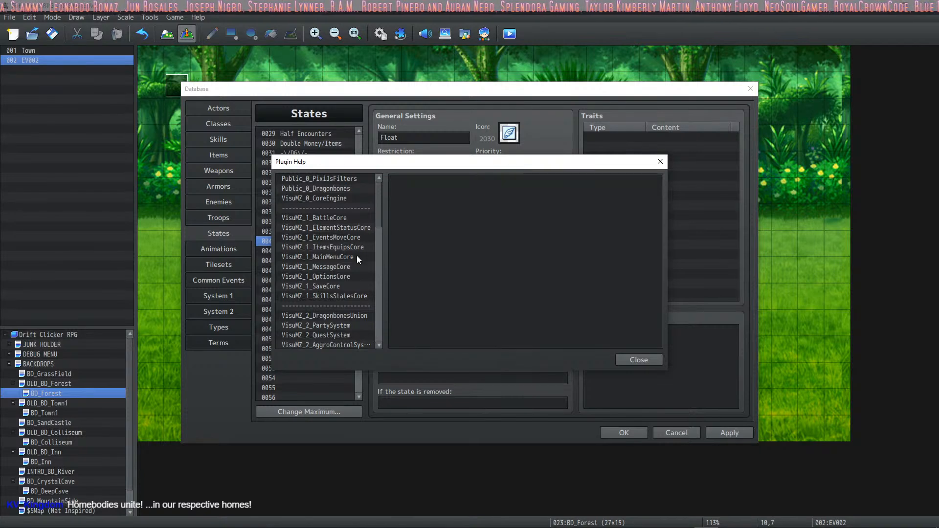
click(346, 297)
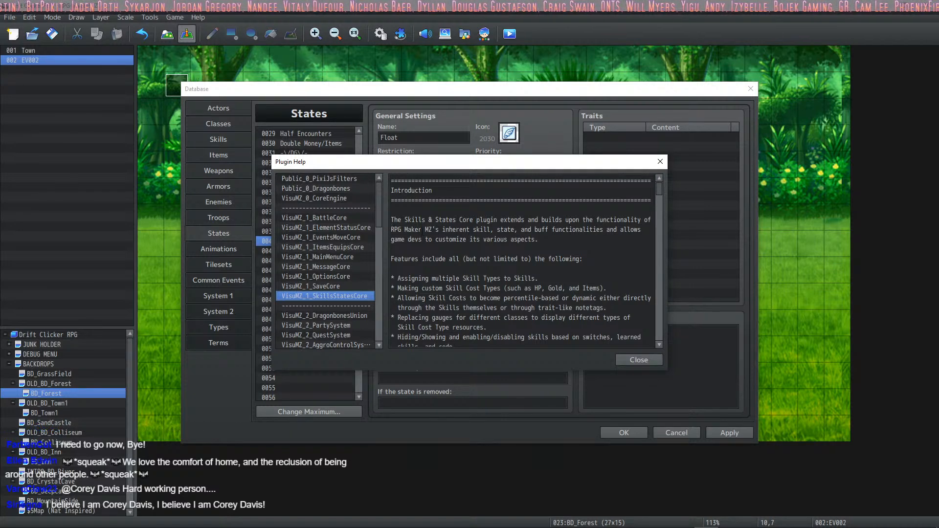
click(432, 239)
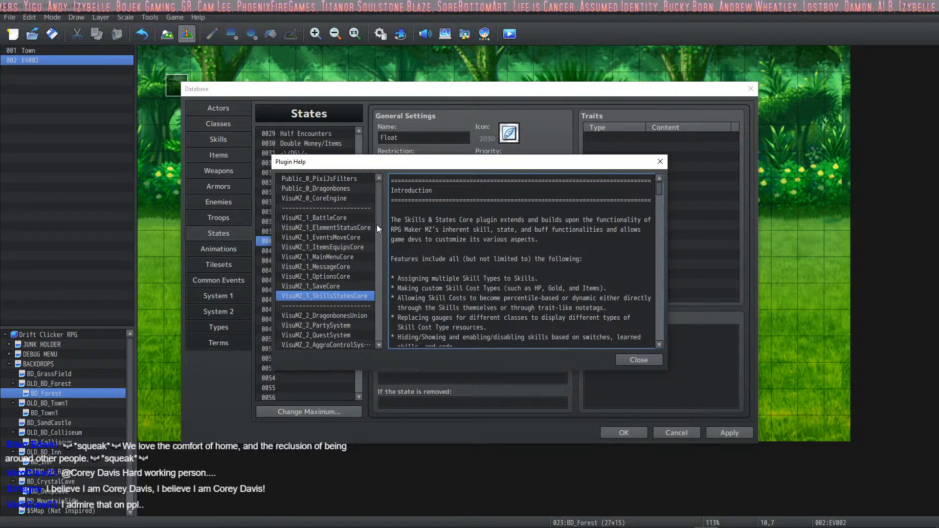
drag(376, 225, 376, 230)
scroll(376, 232, up, 2)
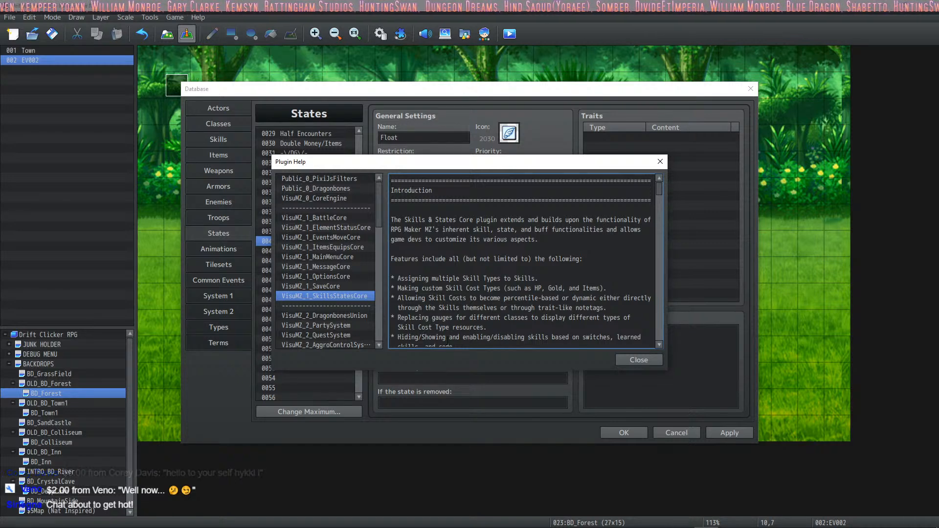
drag(446, 278, 449, 278)
click(337, 294)
click(337, 315)
click(342, 296)
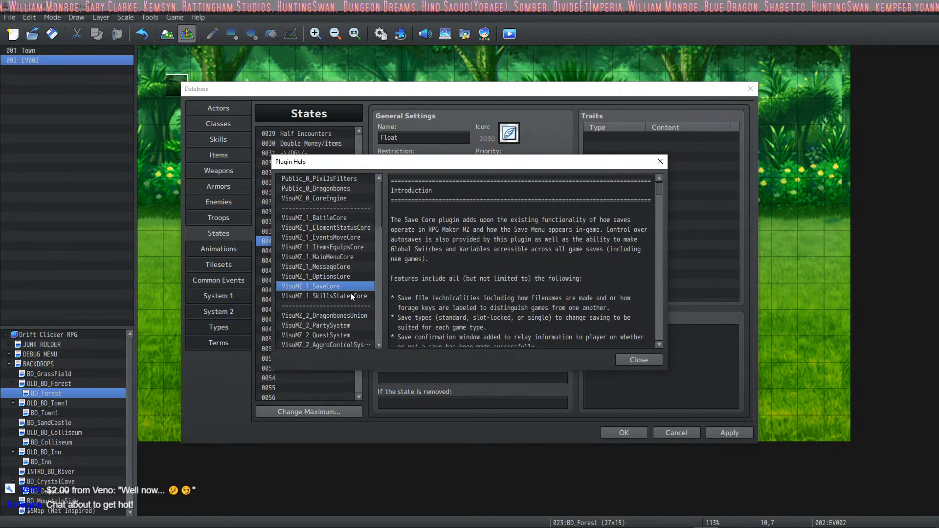
Read through the buff, skill type and skill cost notetag sections of the VisuMZ_1_SkillsStatesCore help.
scroll(470, 287, down, 7)
scroll(471, 287, down, 12)
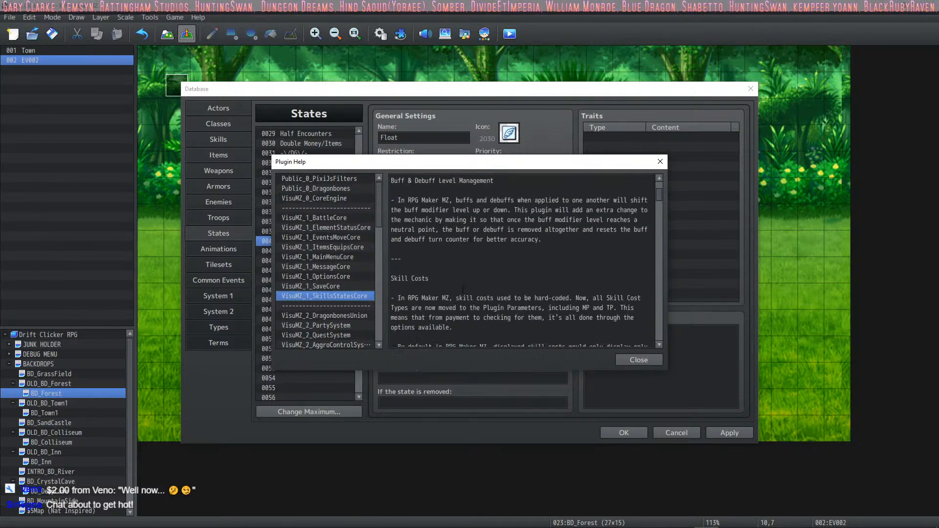
scroll(470, 283, down, 13)
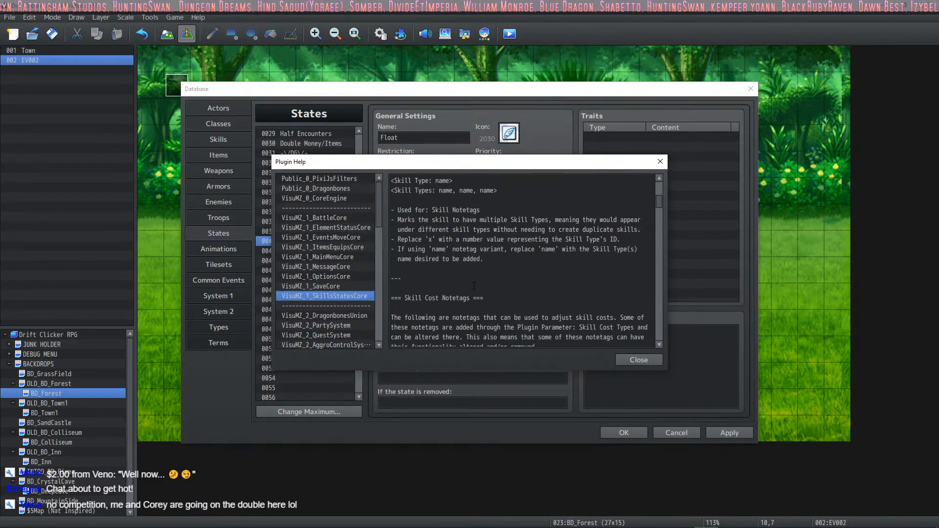
scroll(445, 278, down, 3)
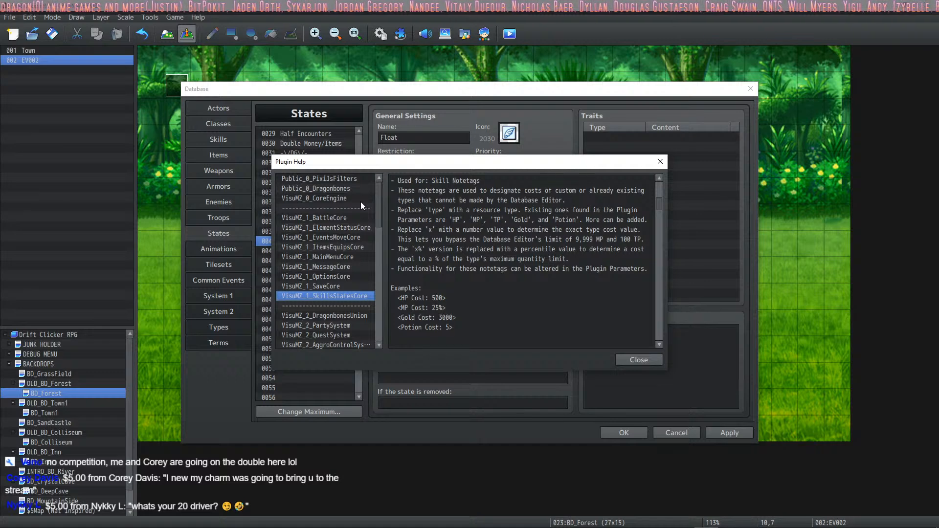
click(433, 247)
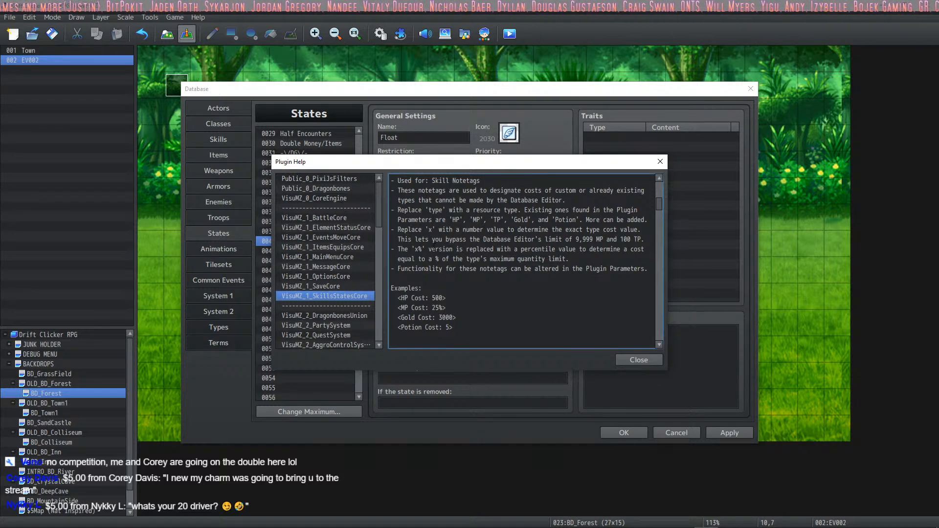
scroll(429, 253, down, 2)
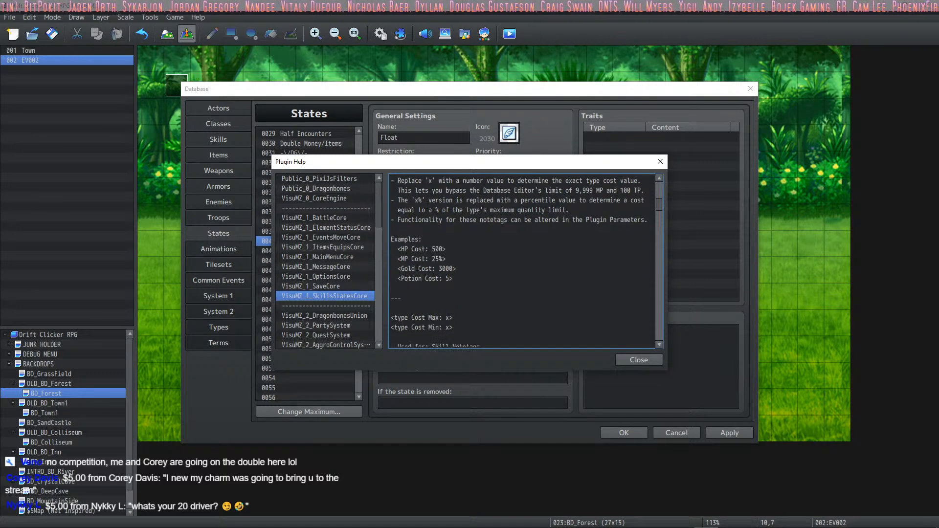
scroll(422, 261, up, 2)
scroll(430, 252, down, 2)
scroll(445, 237, up, 2)
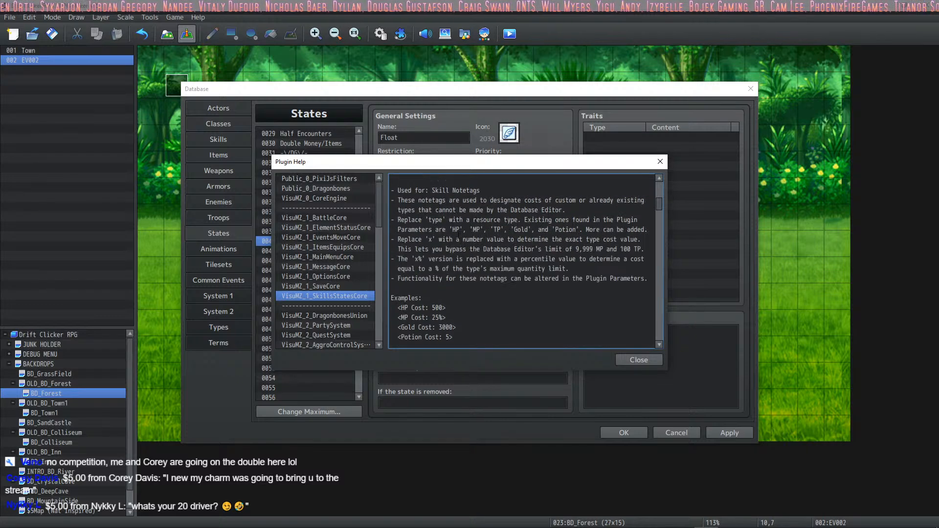
scroll(472, 211, down, 4)
scroll(472, 213, down, 4)
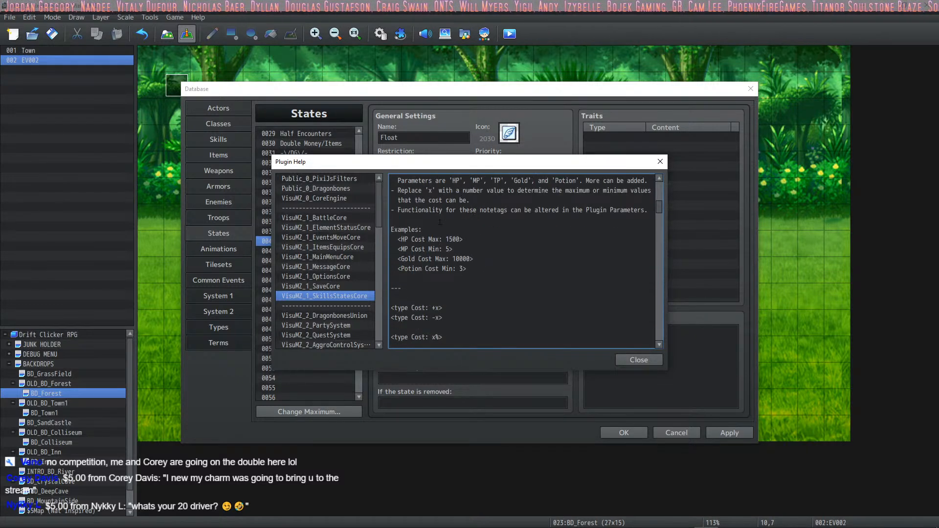
scroll(347, 237, down, 3)
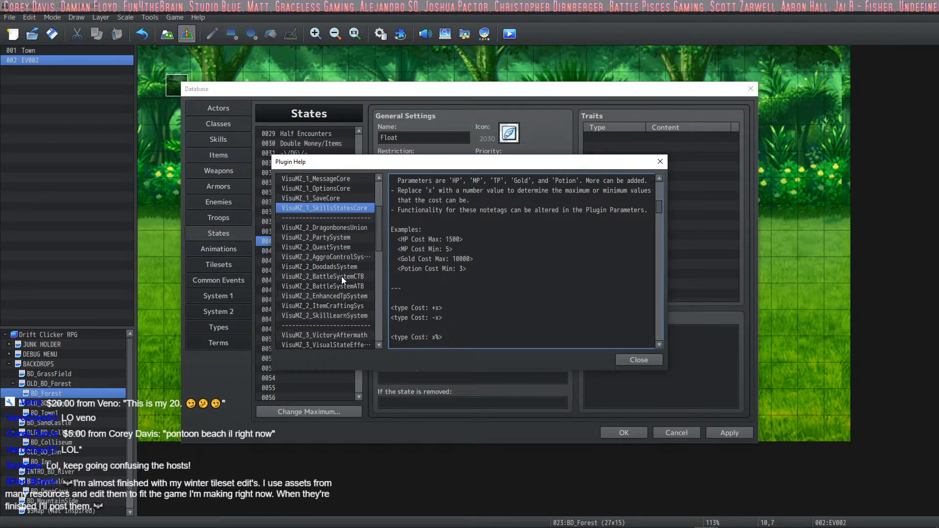
scroll(492, 226, down, 3)
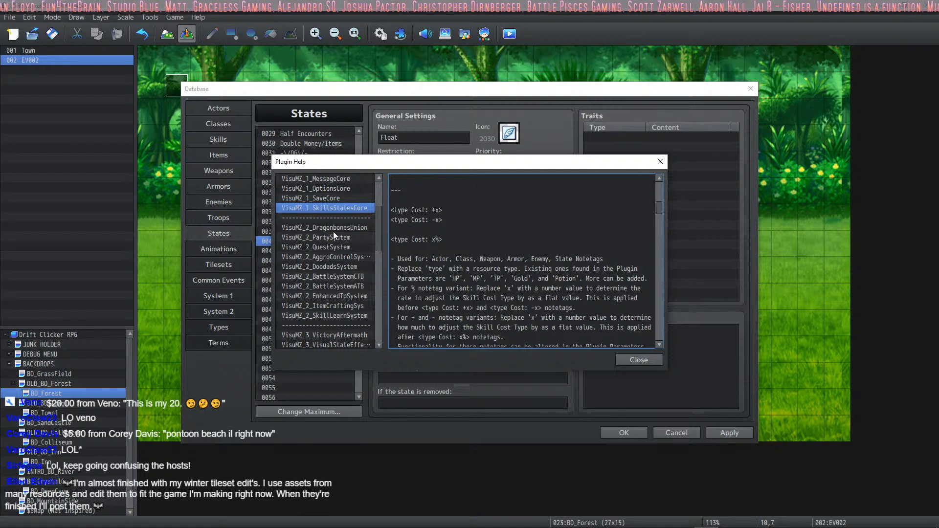
Browse the help introductions of the tier 2 plugins from VisuMZ_2_BattleSystemATB through VisuMZ_2_SkillLearnSystem.
click(346, 284)
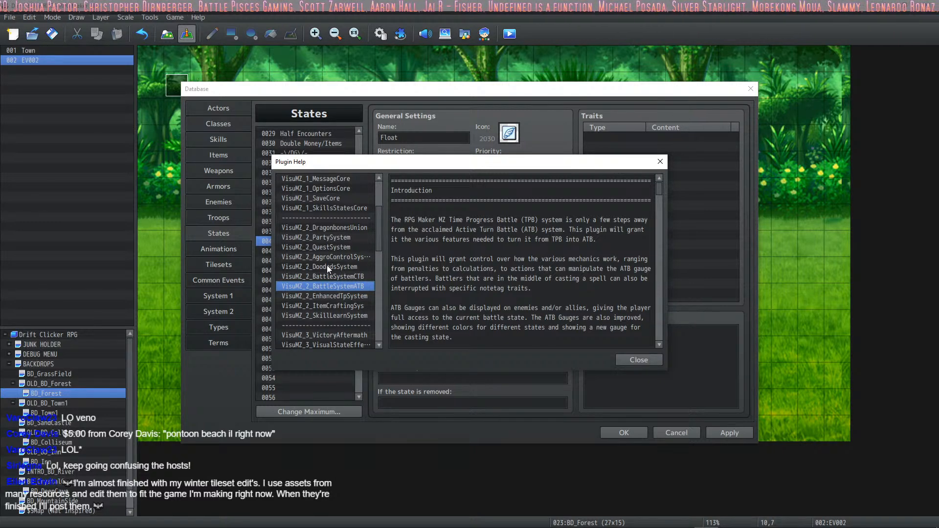
scroll(342, 243, down, 2)
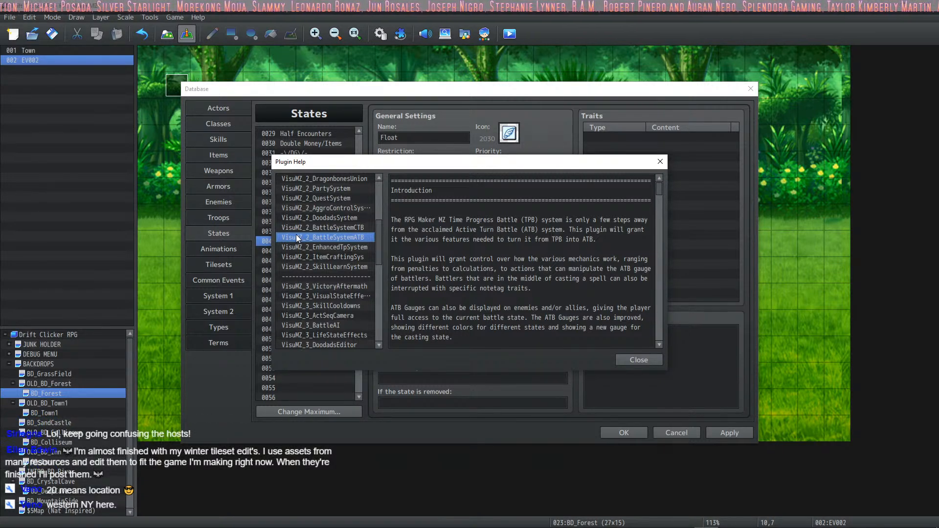
click(346, 246)
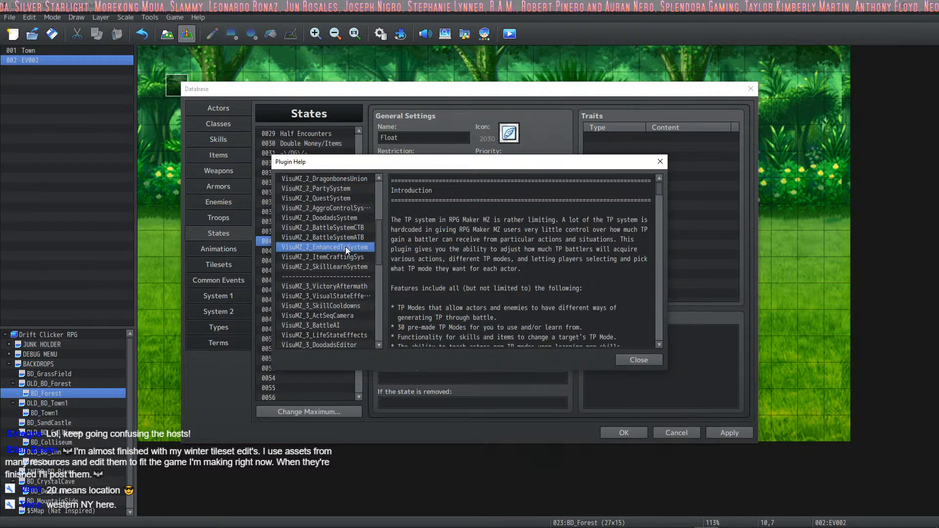
click(351, 240)
click(351, 249)
click(349, 258)
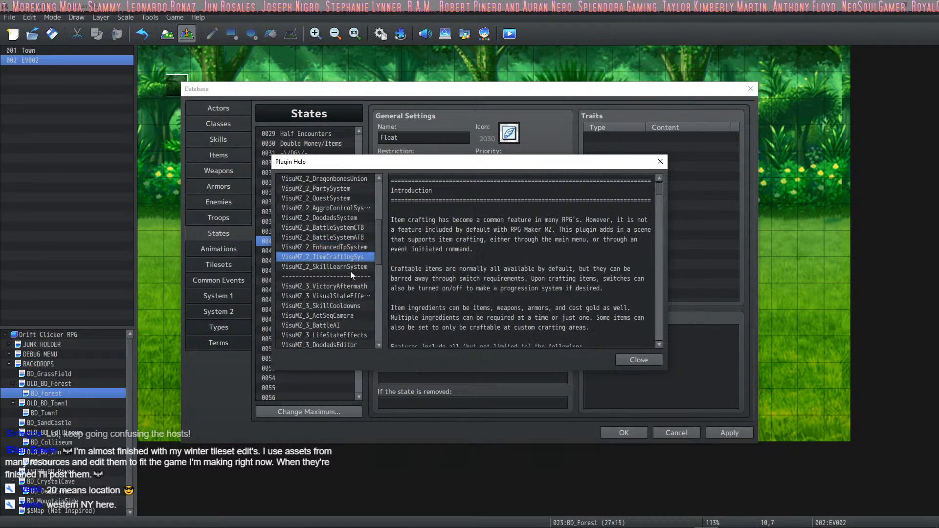
click(353, 265)
scroll(354, 254, up, 1)
scroll(353, 254, up, 2)
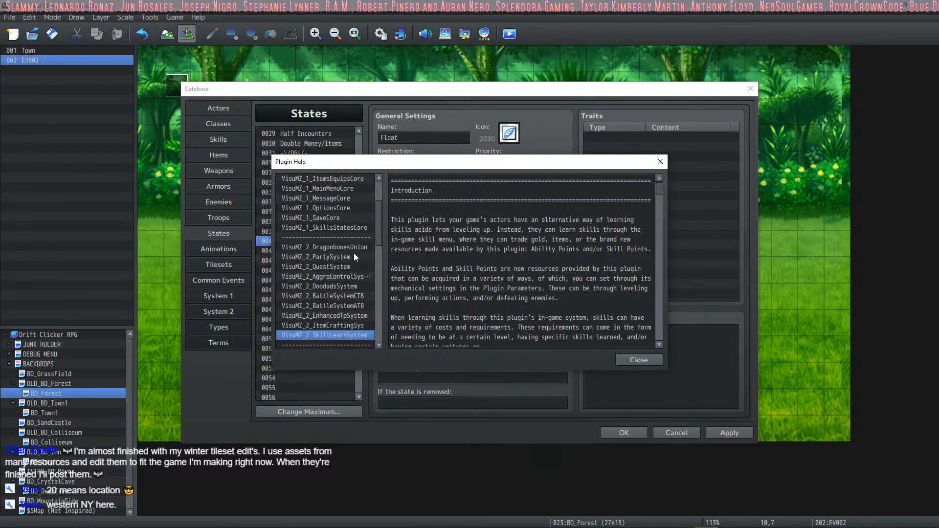
scroll(348, 221, up, 1)
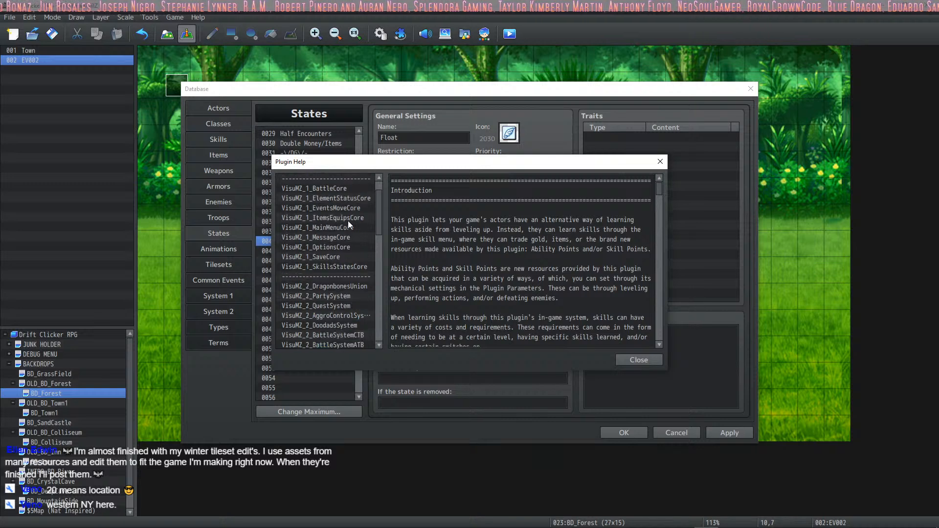
Display the help of the VisuMZ_3 visual state effects plugin and read its state notetags through to the Repeat Animation section.
scroll(350, 223, down, 6)
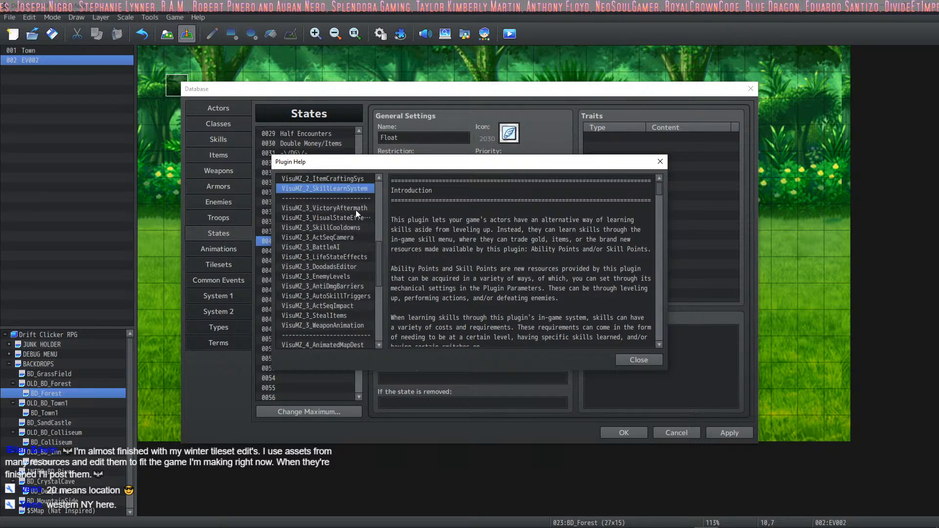
click(355, 217)
scroll(468, 249, down, 5)
scroll(468, 249, down, 6)
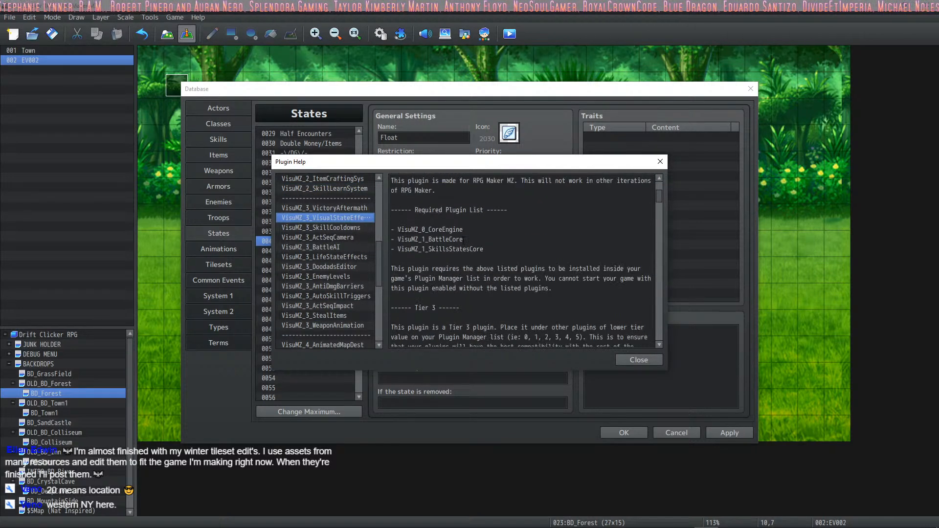
scroll(451, 245, down, 8)
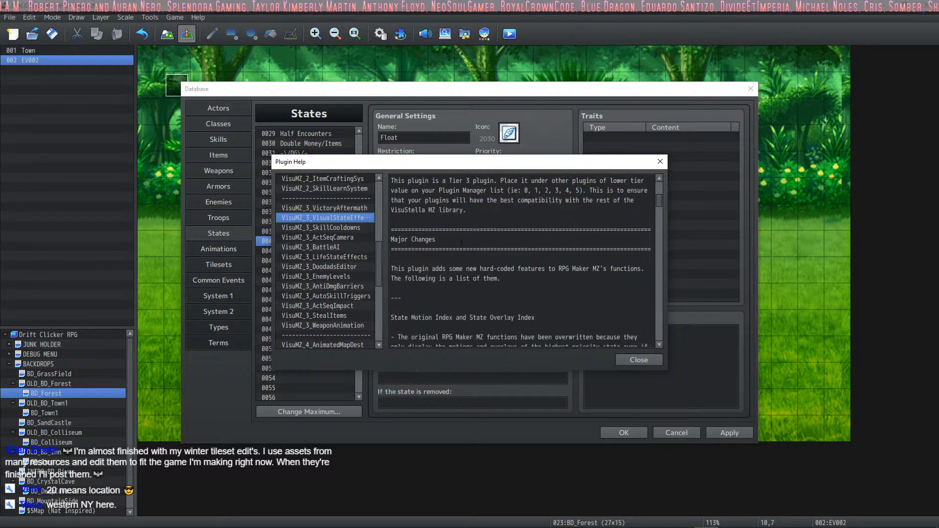
scroll(472, 225, down, 2)
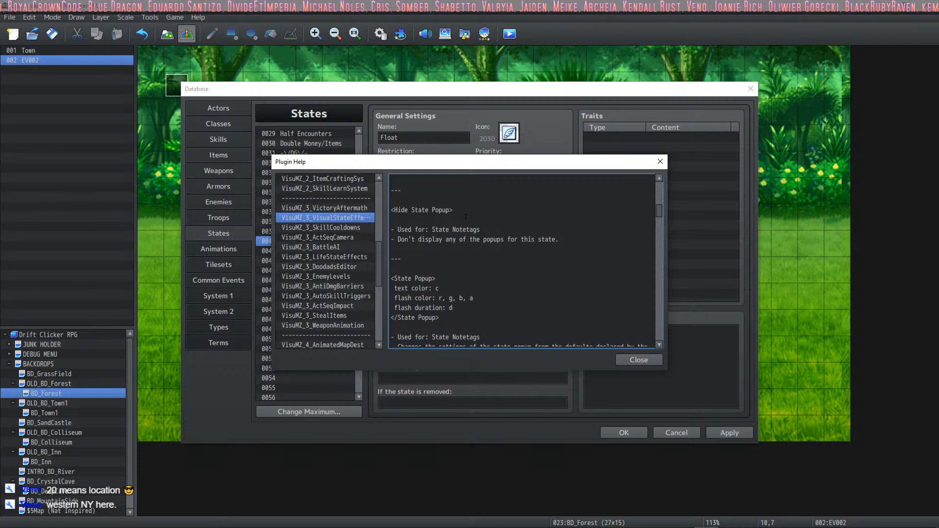
scroll(466, 216, down, 1)
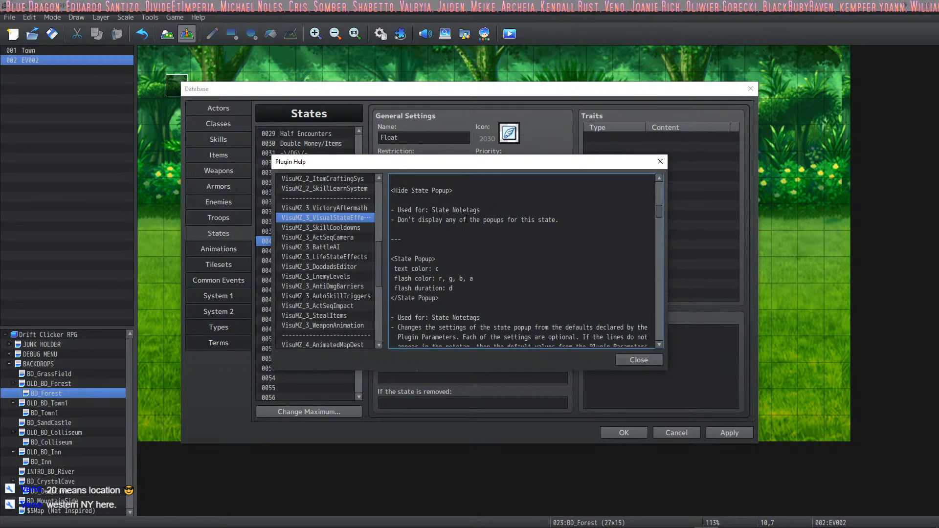
scroll(465, 219, down, 3)
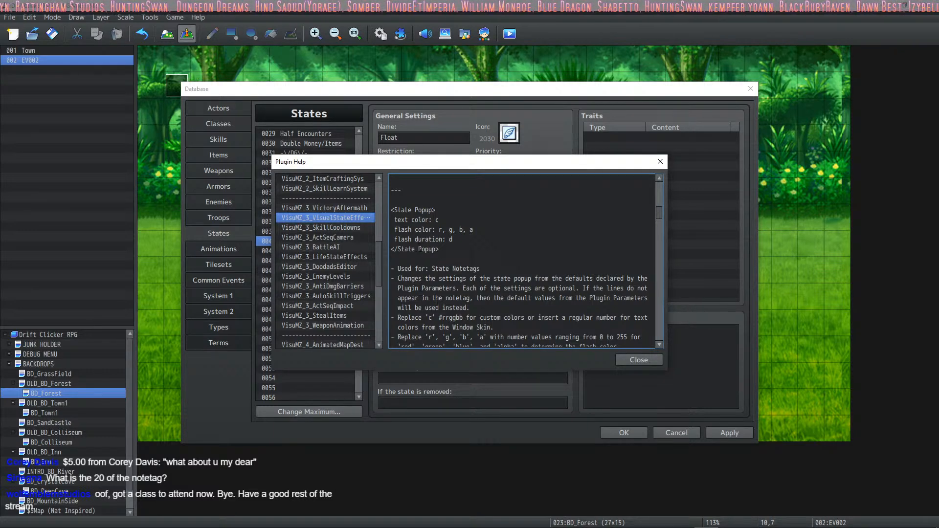
scroll(422, 254, down, 5)
scroll(422, 254, down, 8)
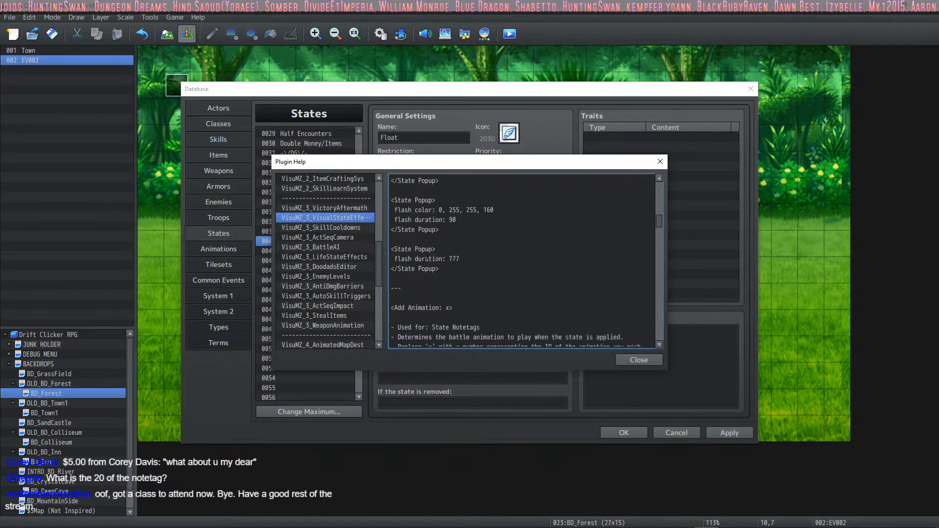
scroll(436, 242, down, 6)
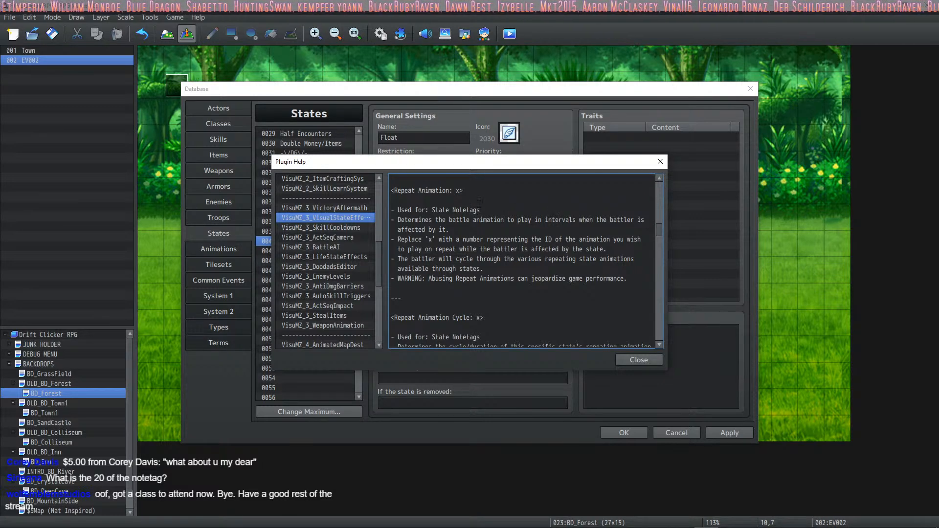
Copy the notetag "<Repeat Animation: x>" from the plugin help and return to the Float state.
drag(464, 192, 392, 190)
key(ctrl+c)
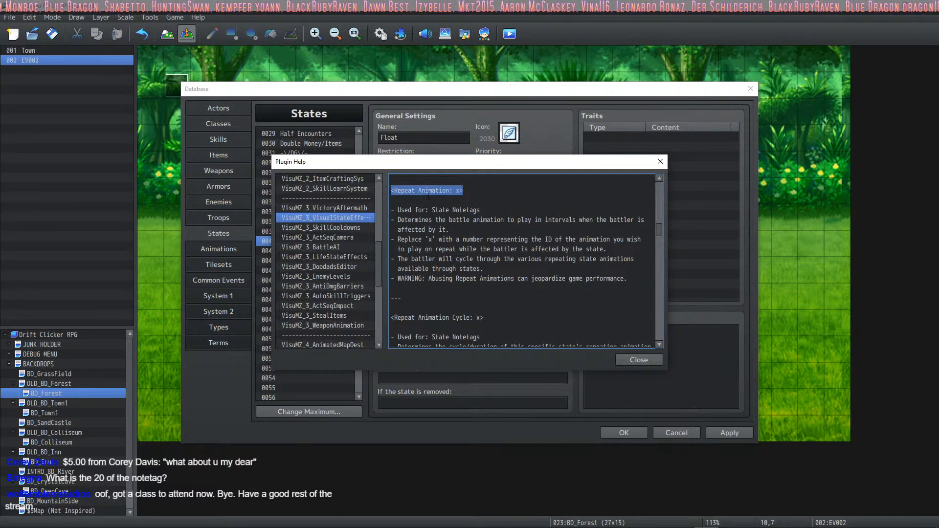
click(624, 359)
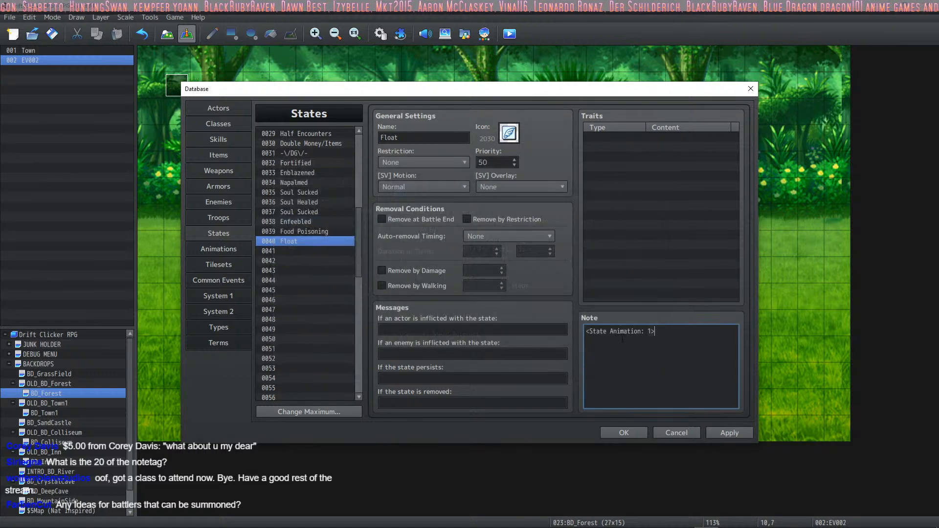
Try replacing the Float state's notetag with "<Repeat Animation: 1>", and undo the replacement.
drag(663, 331, 587, 331)
key(ctrl+v)
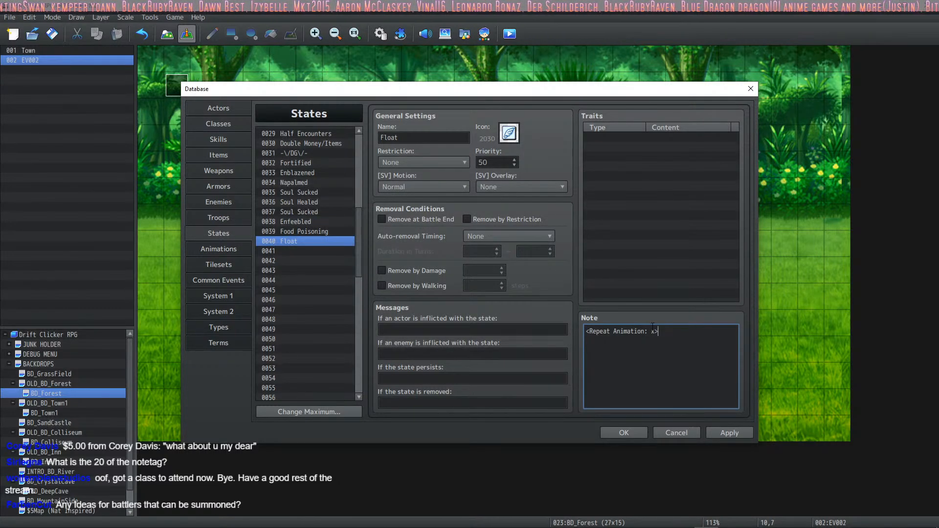
click(654, 334)
key(BackSpace)
text(1)
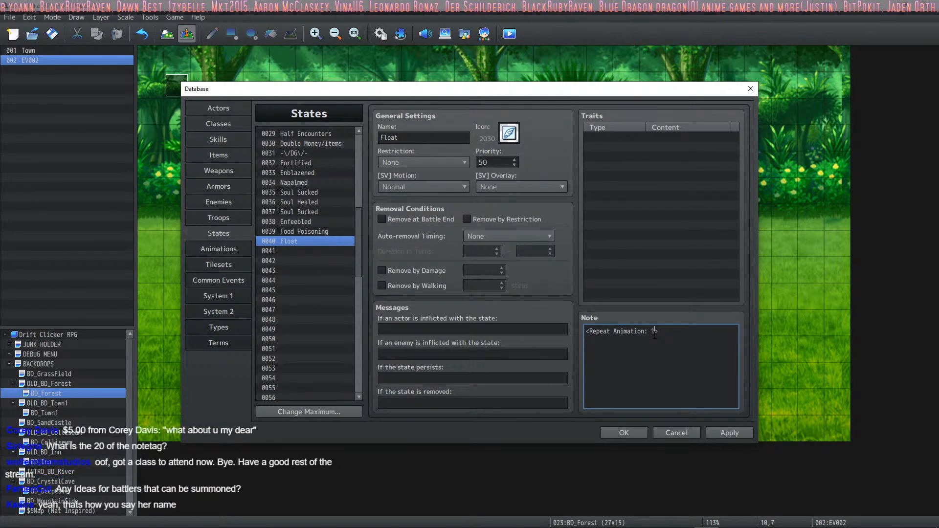
right_click(665, 336)
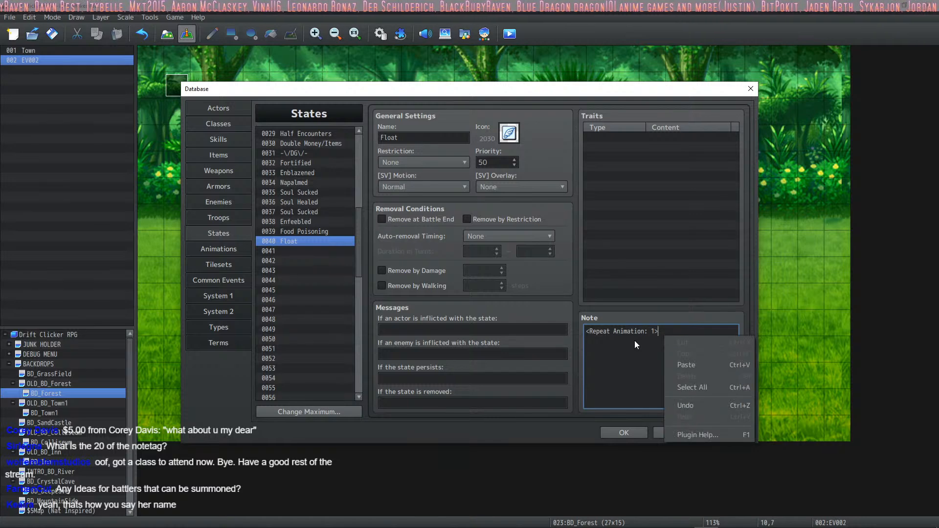
click(635, 336)
key(BackSpace)
key(ctrl+z)
key(ctrl+z)
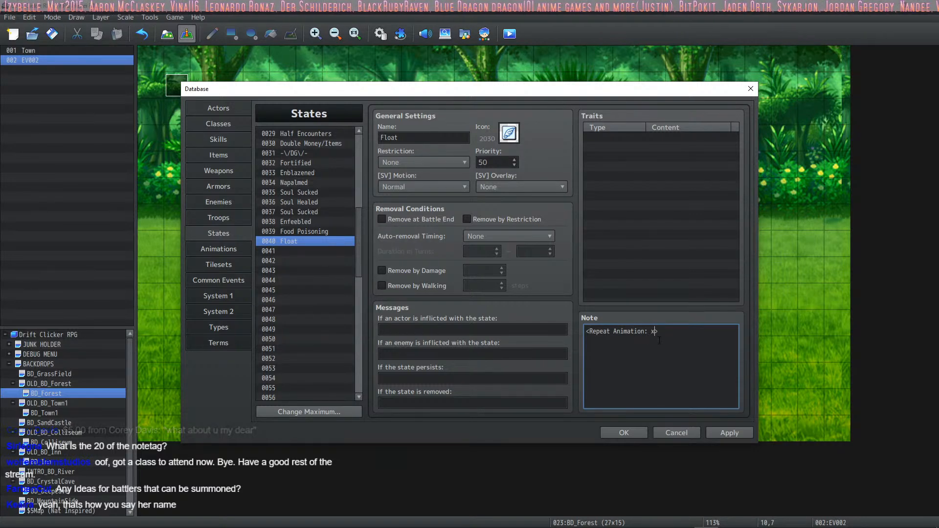
Add the copied notetag "<Repeat Animation: x>" on a new line below the Float state's state animation notetag.
key(Return)
key(ctrl+v)
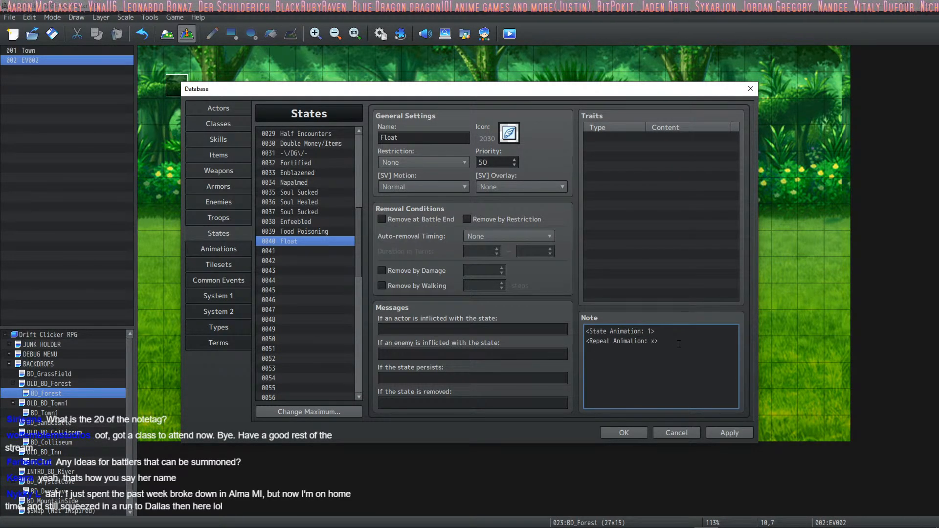
Reopen the plugin help from the note and locate the Repeat Animation notetag in the visual state effects documentation.
right_click(685, 349)
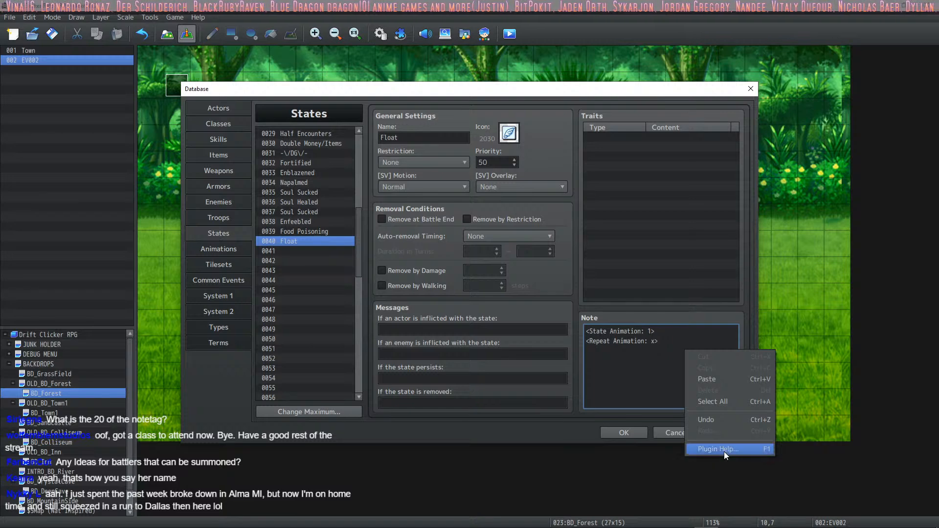
click(724, 451)
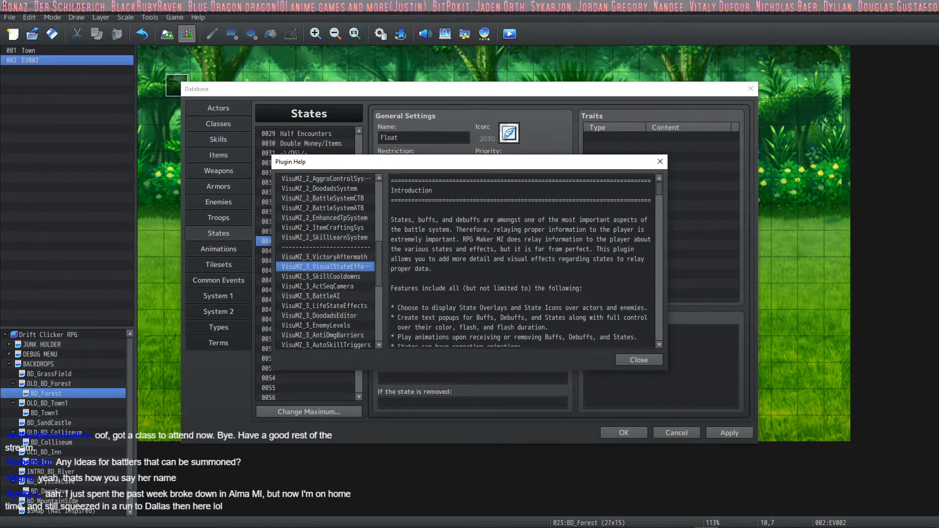
scroll(460, 221, down, 10)
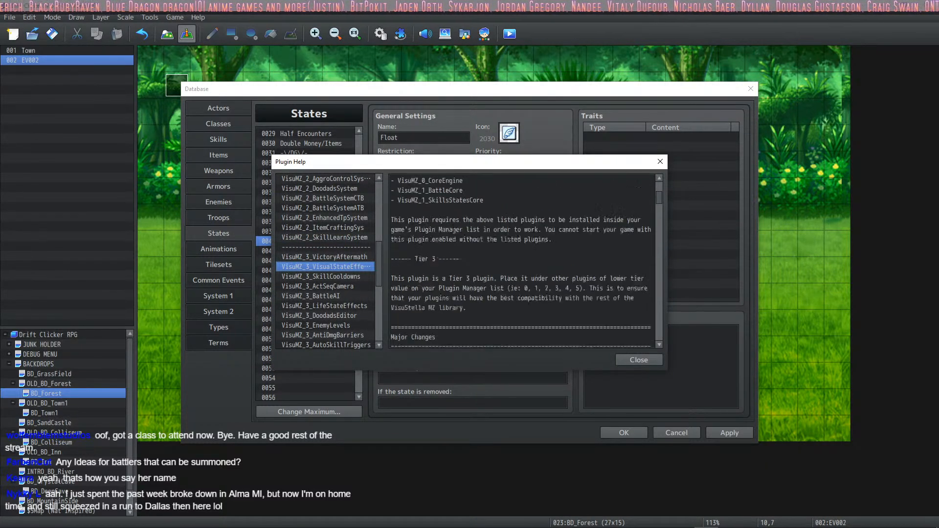
scroll(459, 221, down, 10)
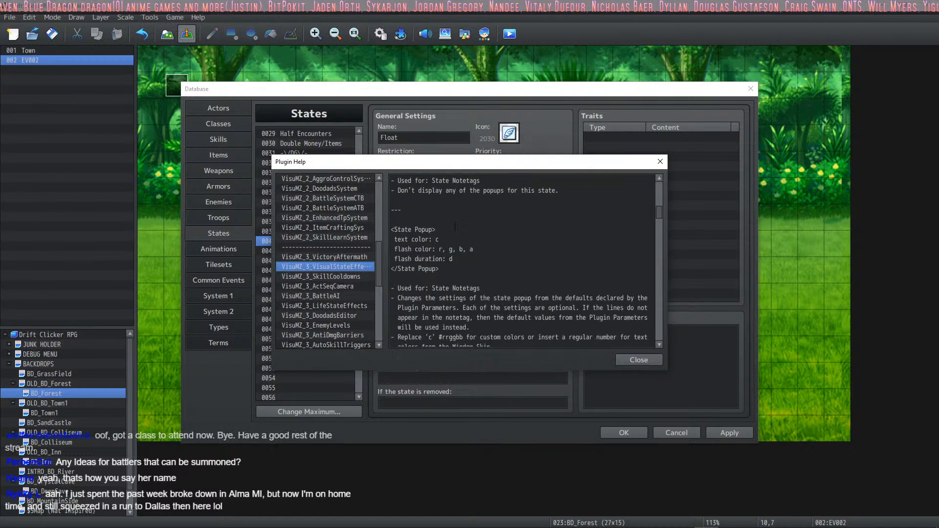
scroll(460, 220, down, 6)
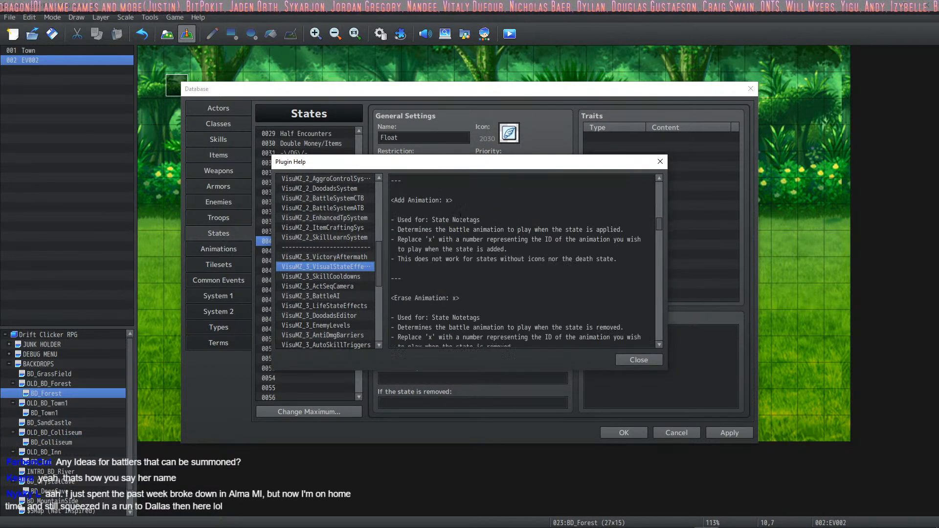
scroll(456, 208, down, 6)
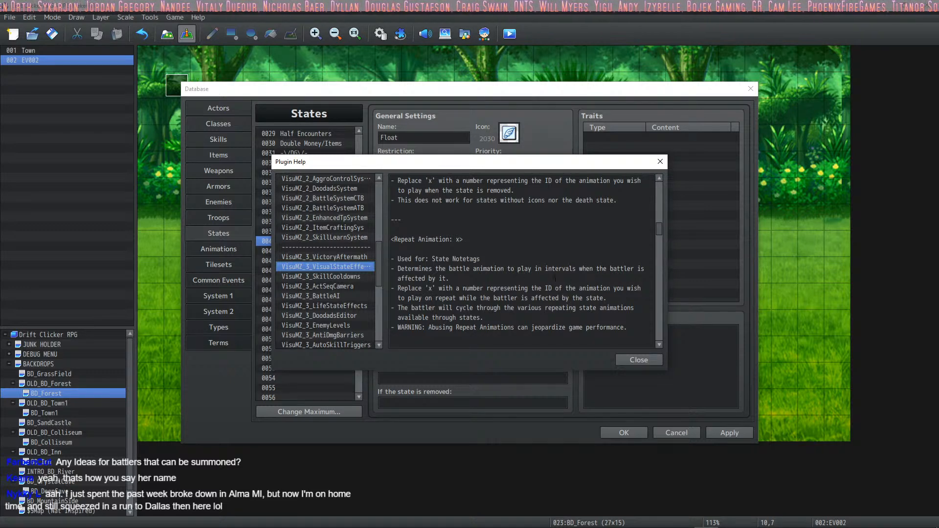
Read the usage notes and warnings for the Repeat Animation and Repeat Animation Cycle notetags, and close the help.
drag(535, 269, 576, 270)
click(533, 277)
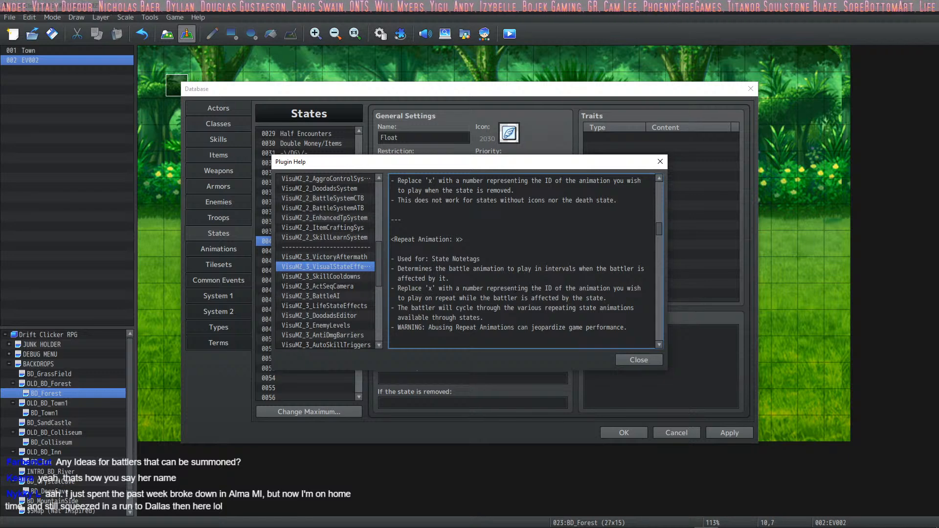
drag(425, 288, 568, 289)
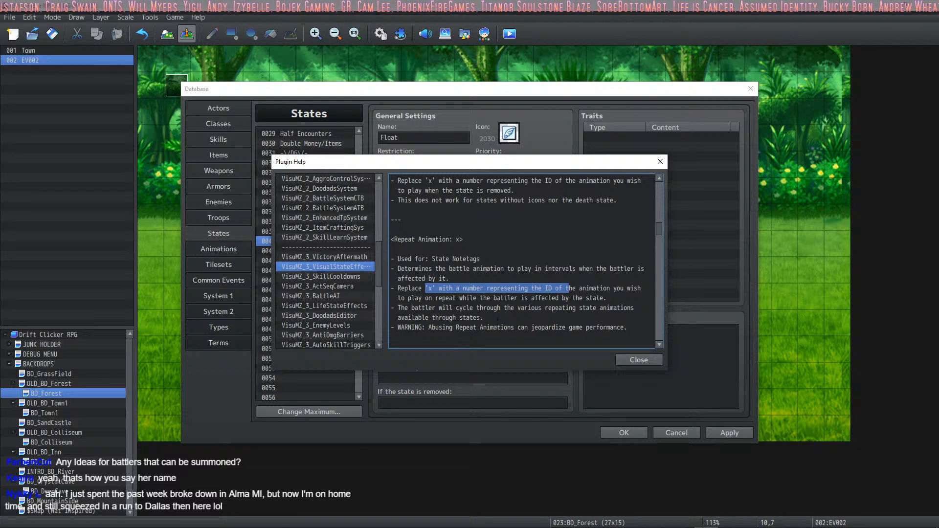
drag(442, 327, 608, 328)
click(597, 327)
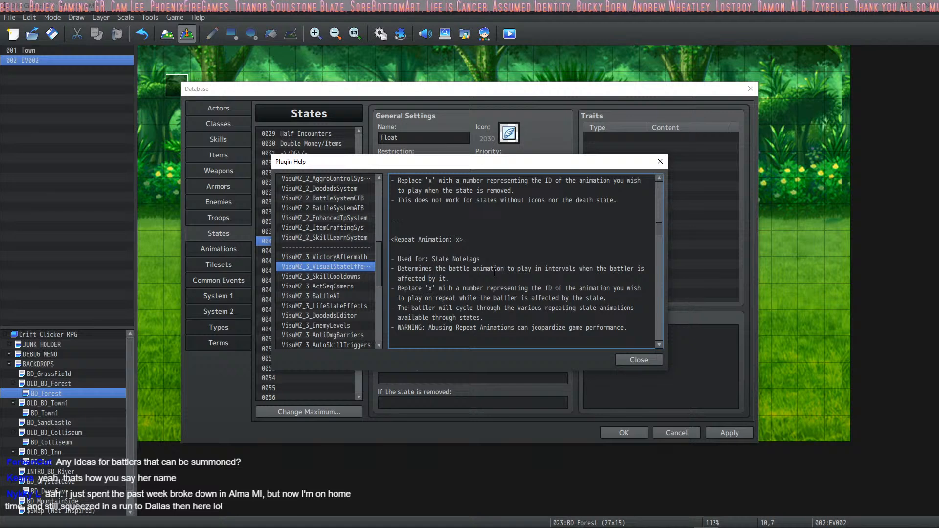
drag(488, 277, 494, 268)
scroll(494, 269, down, 1)
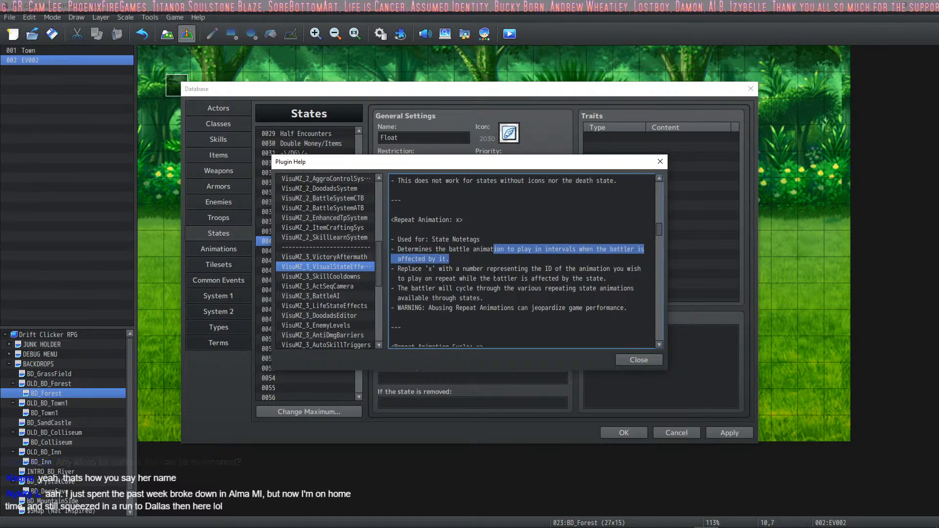
click(501, 272)
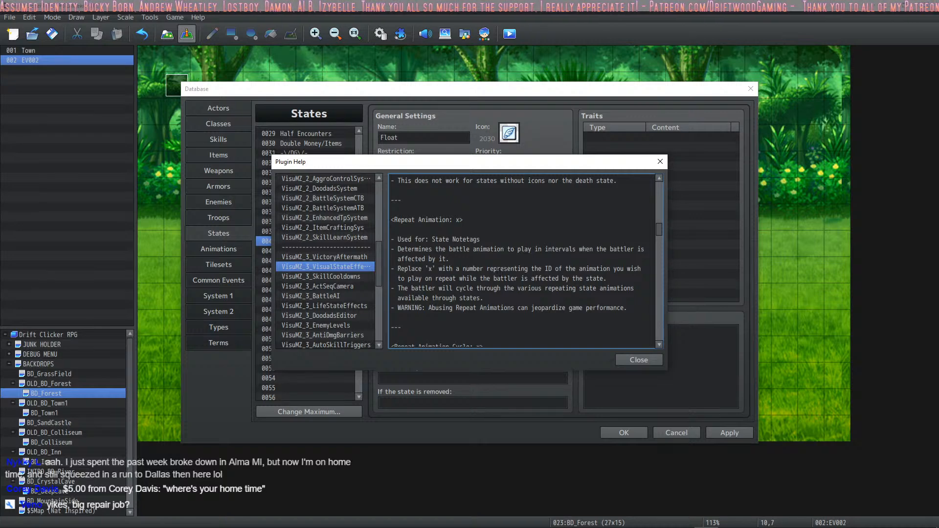
scroll(518, 294, down, 2)
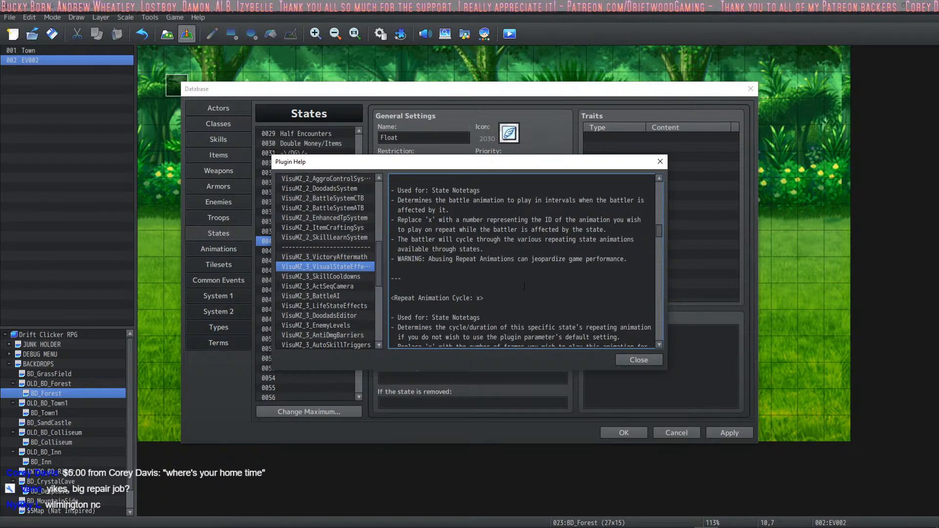
scroll(581, 317, down, 1)
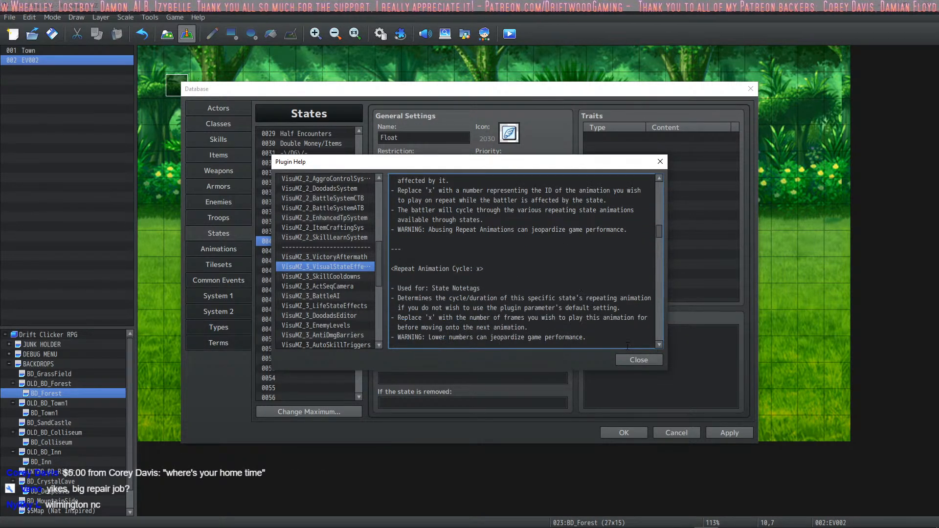
click(639, 360)
Delete the "<State Animation: 1>" line from the Float state's note, together with its line break.
drag(656, 332, 577, 333)
key(Delete)
key(Delete)
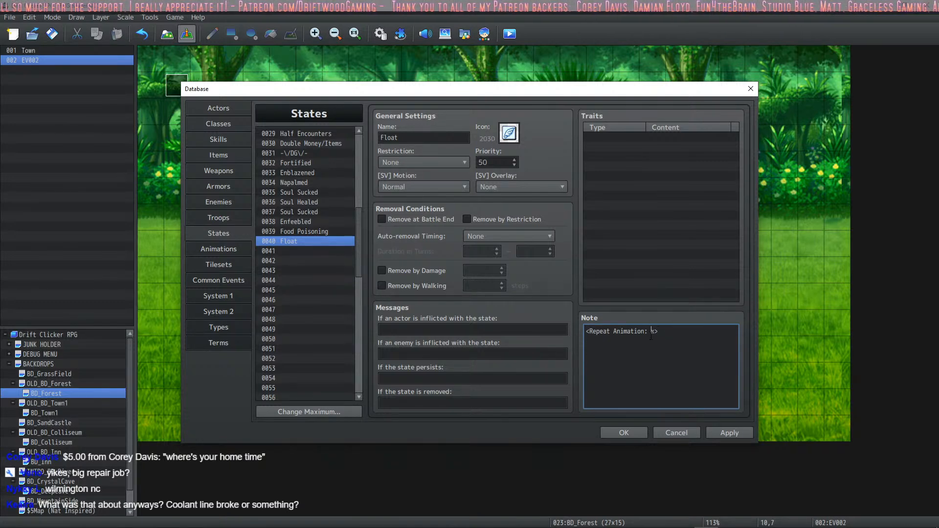
Apply the Float state's note as "<Repeat Animation: 1>", and review the Alicorn enemy's note.
click(729, 433)
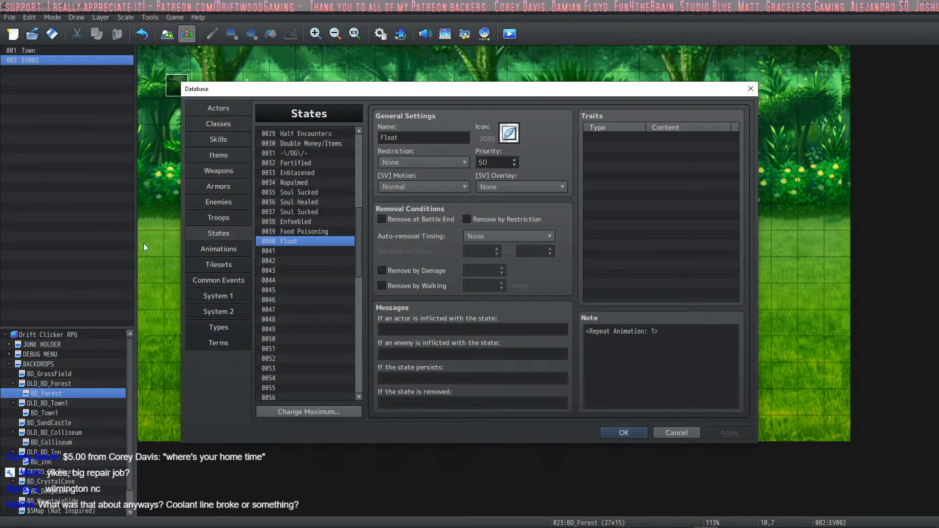
click(215, 202)
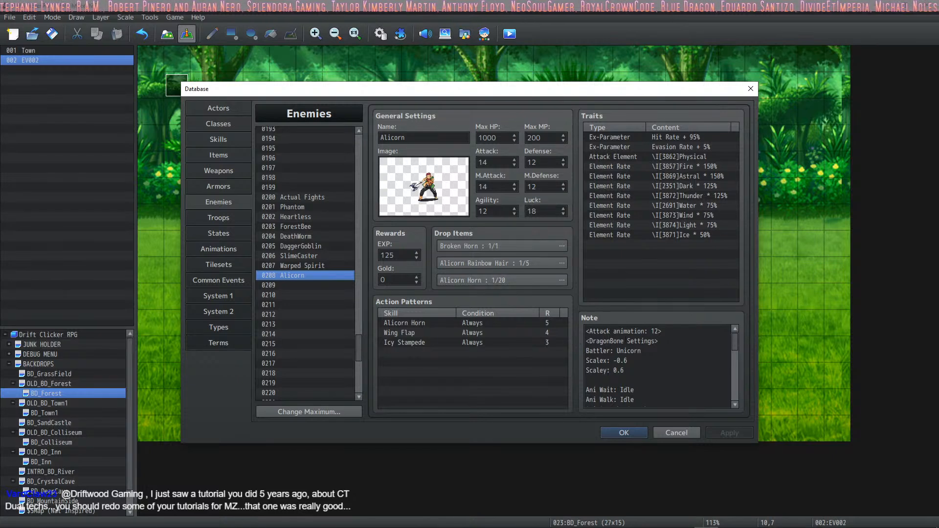
scroll(631, 330, down, 5)
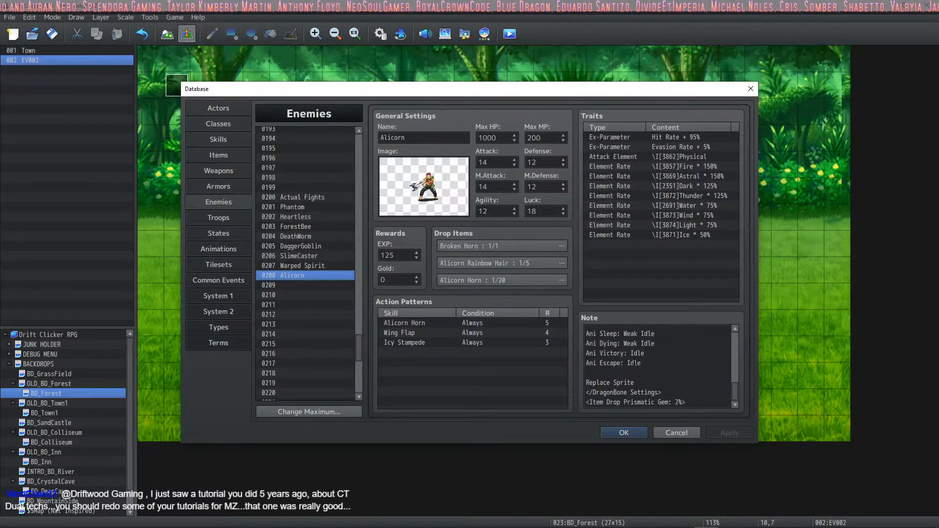
Look through the animation list down to its first empty entries and preview the Wing Flap animation.
click(224, 251)
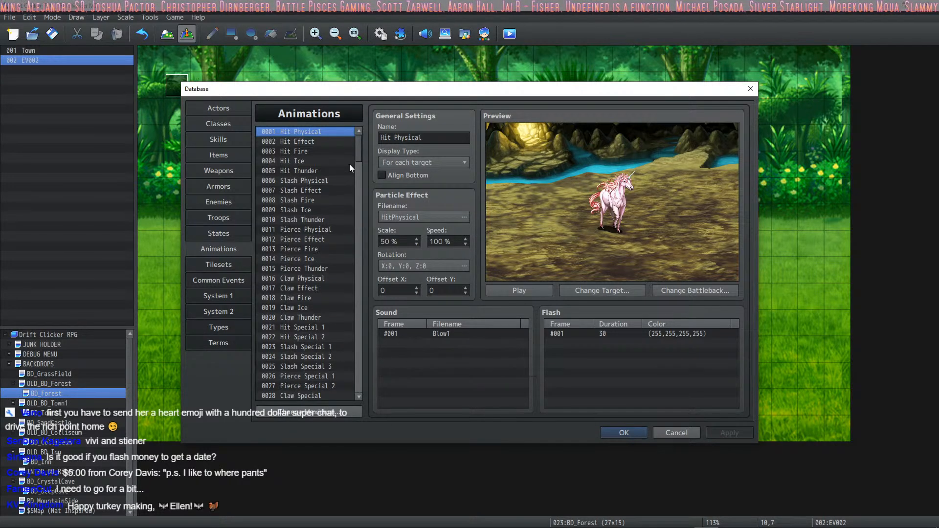
drag(358, 153, 357, 251)
scroll(337, 264, down, 20)
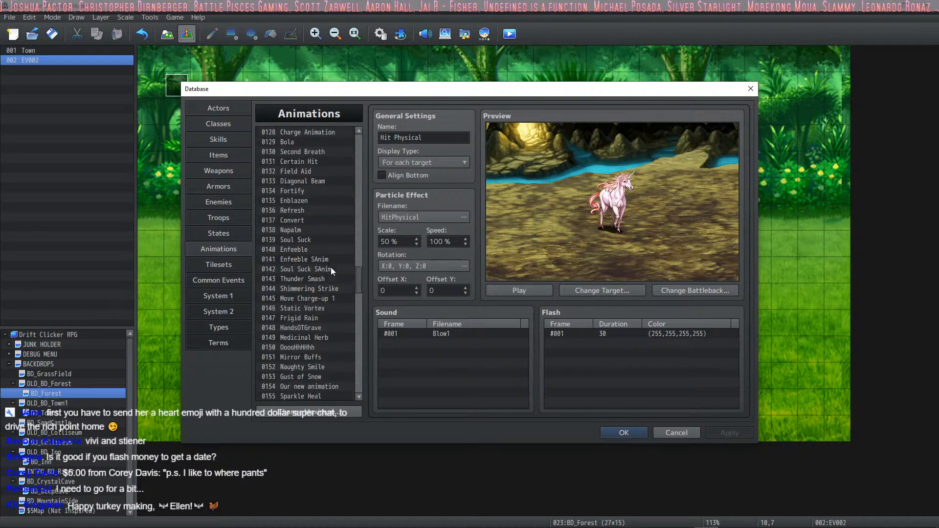
scroll(335, 257, down, 3)
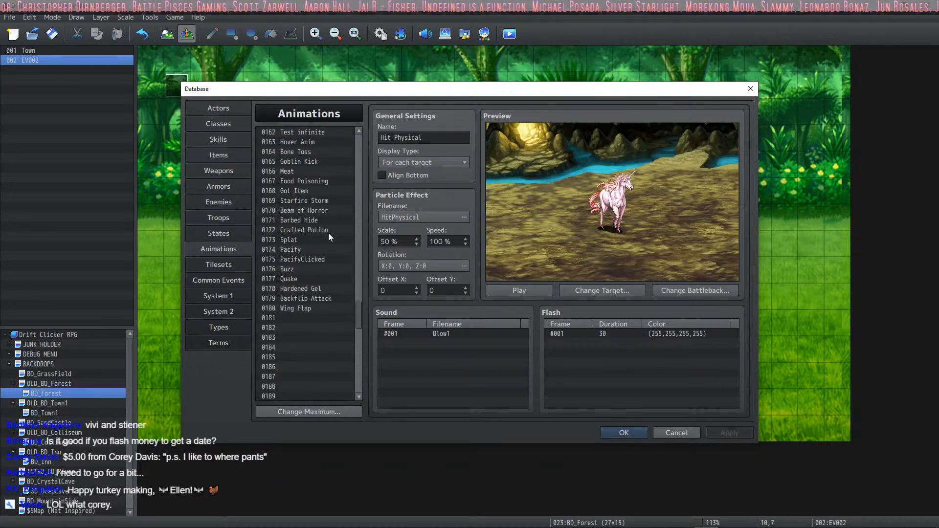
click(309, 308)
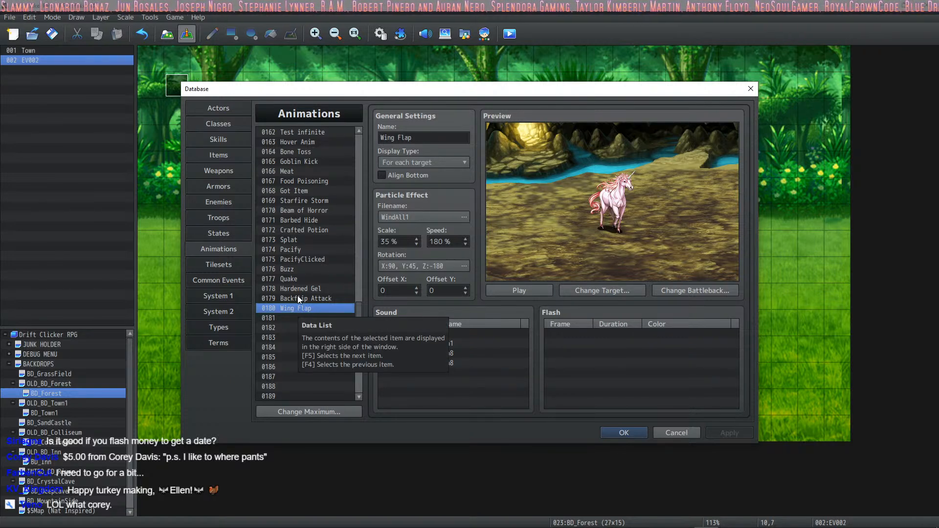
click(327, 328)
click(318, 318)
click(324, 301)
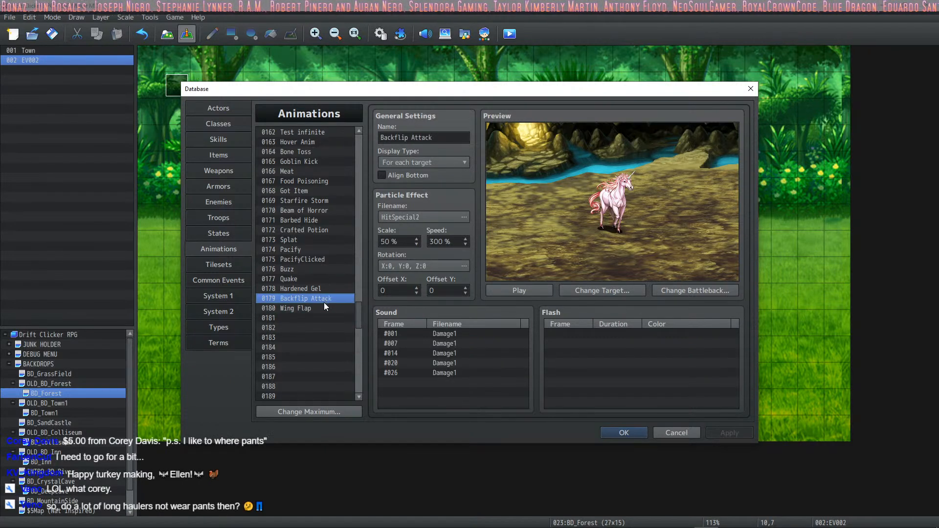
click(324, 307)
click(538, 291)
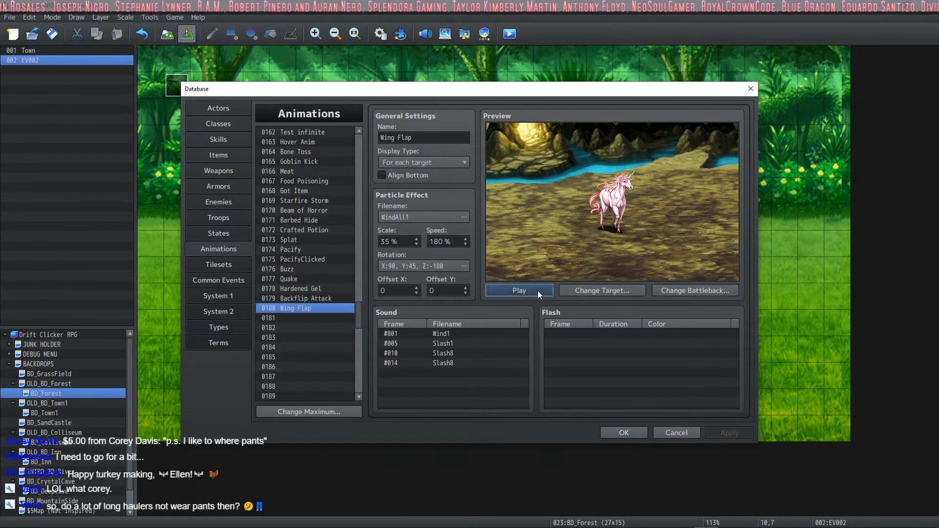
Name the empty animation entry 0181 below Wing Flap "Float".
click(312, 317)
click(412, 138)
text(GF)
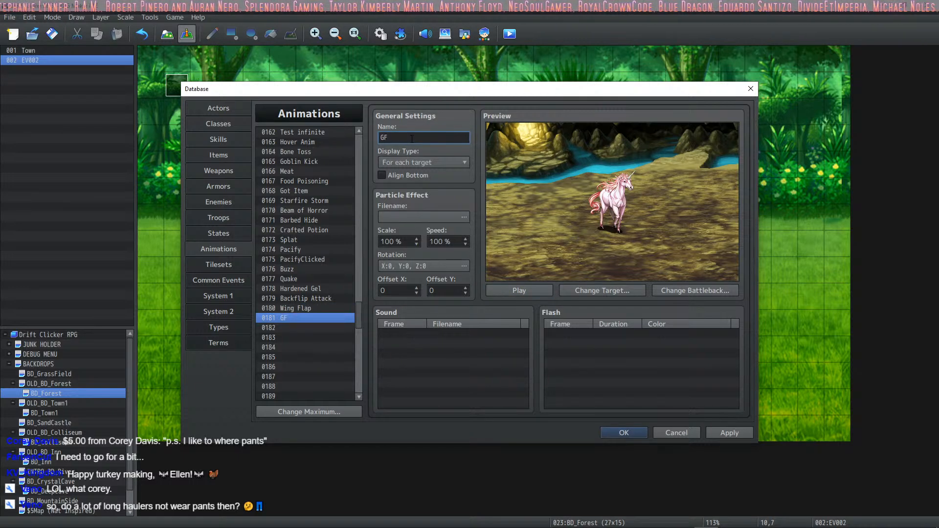
key(BackSpace)
key(BackSpace)
text(Fl)
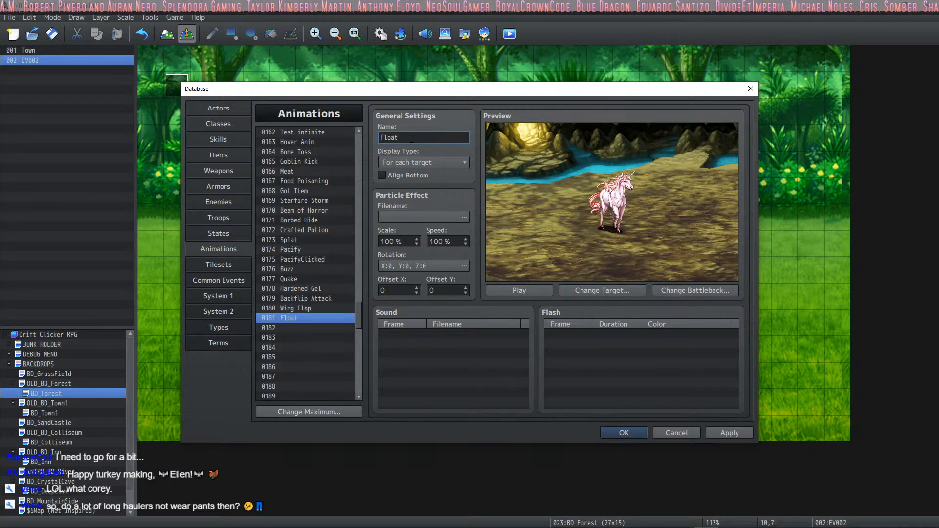
text(oat)
Browse the particle effects available for the Float animation, previewing ones such as ClawIce, Paralyze and PierceEffect.
click(463, 217)
click(372, 266)
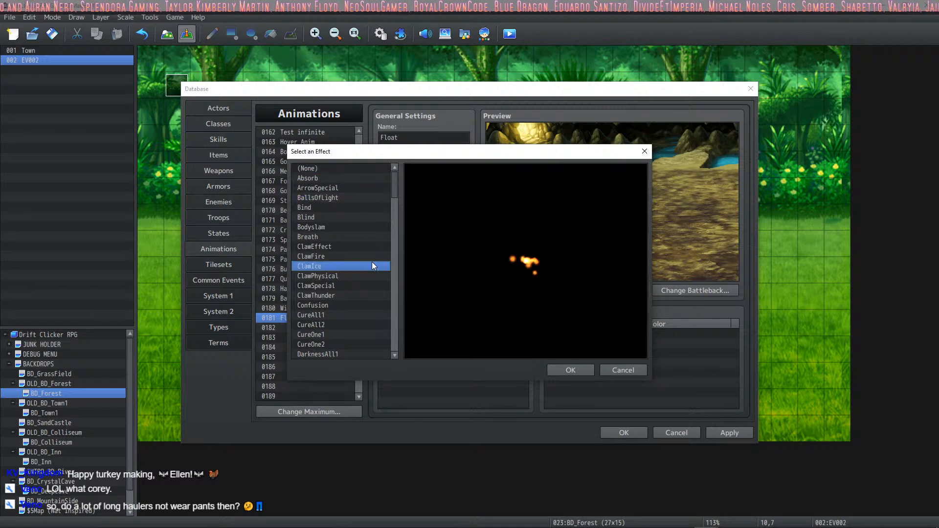
drag(394, 188, 394, 268)
click(342, 260)
click(347, 307)
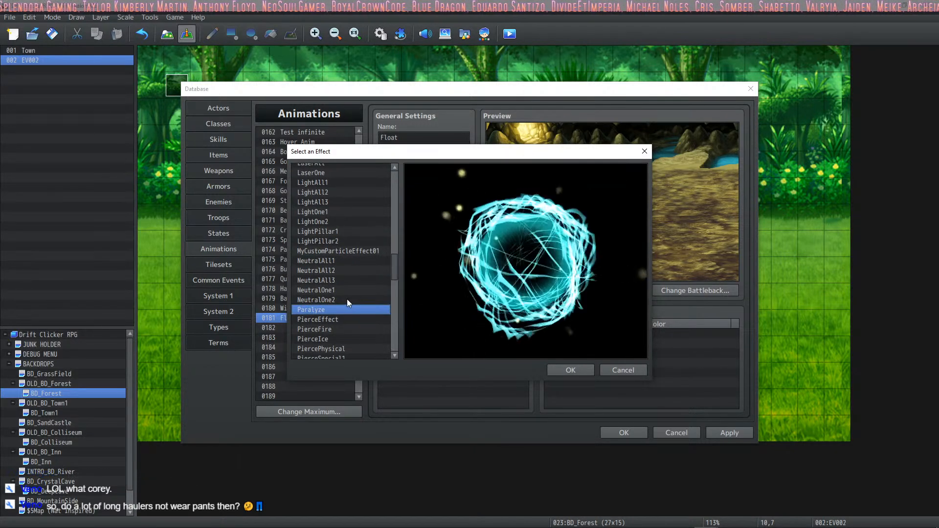
scroll(345, 289, down, 1)
click(343, 290)
click(341, 308)
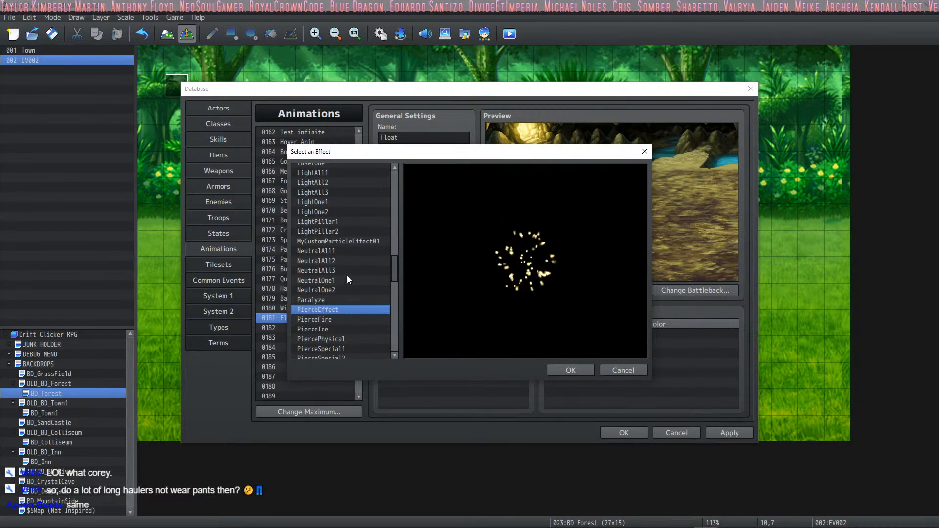
Preview the Poison effect and the pierce effects around it, and look at Paralyze again.
scroll(344, 281, down, 5)
click(341, 288)
click(338, 248)
click(341, 302)
click(358, 239)
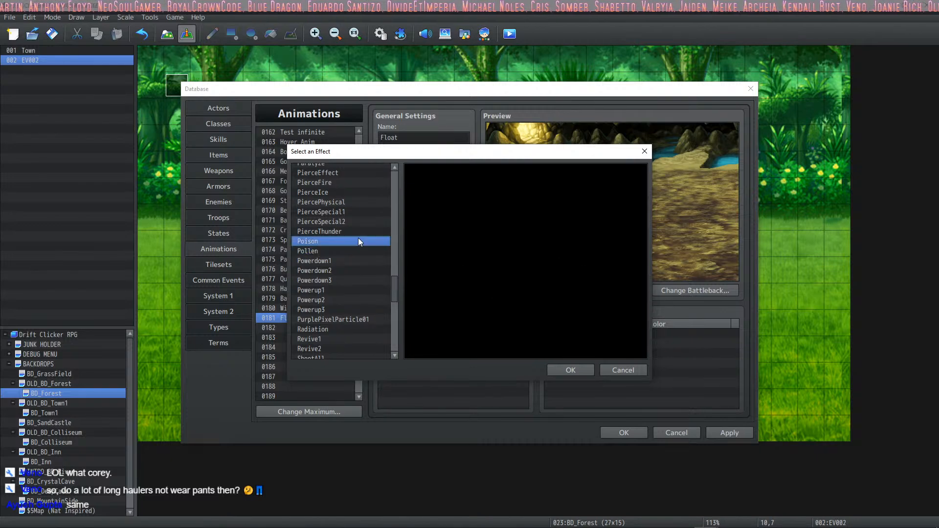
click(370, 231)
scroll(368, 232, up, 3)
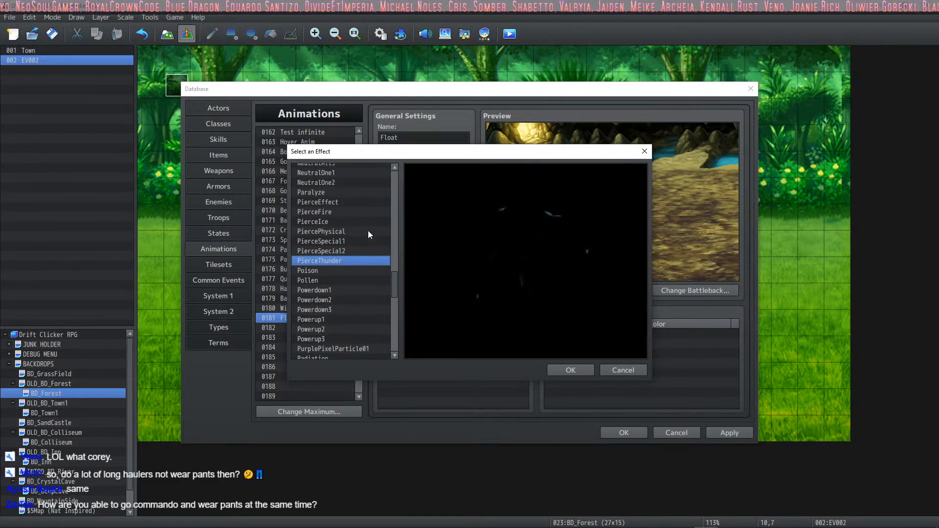
click(368, 230)
click(368, 222)
click(371, 204)
click(355, 193)
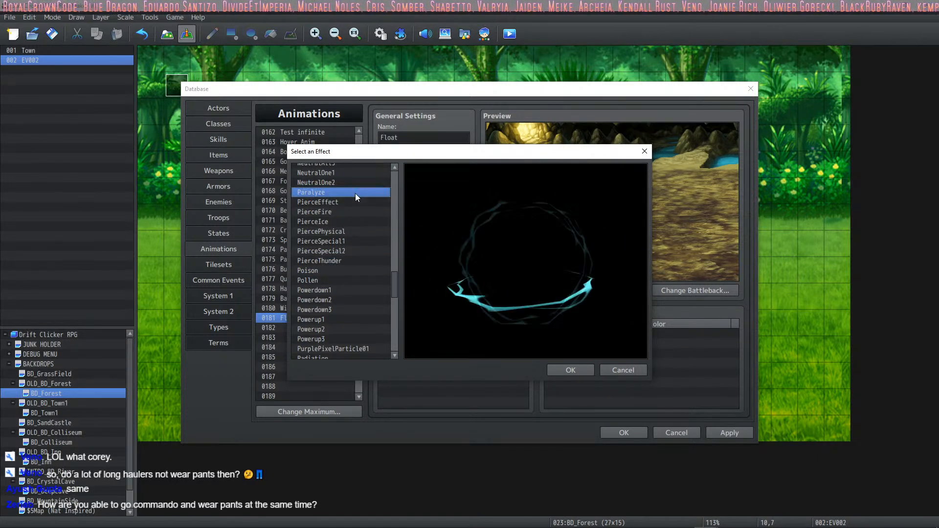
Compare effects such as ShootAll, Radiation, Revive1 and Revive2, and assign Revive1 as the Float animation's particle effect.
scroll(353, 201, down, 5)
click(350, 210)
click(354, 251)
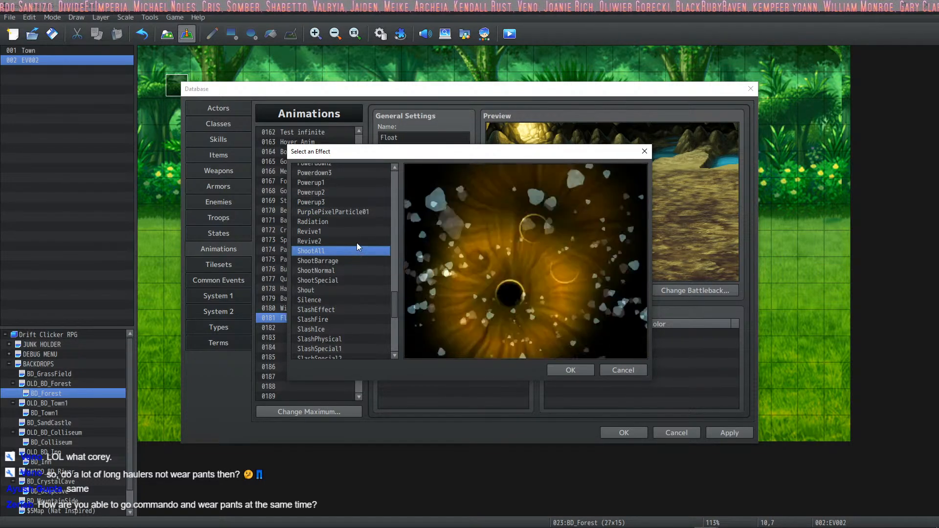
click(348, 270)
click(348, 221)
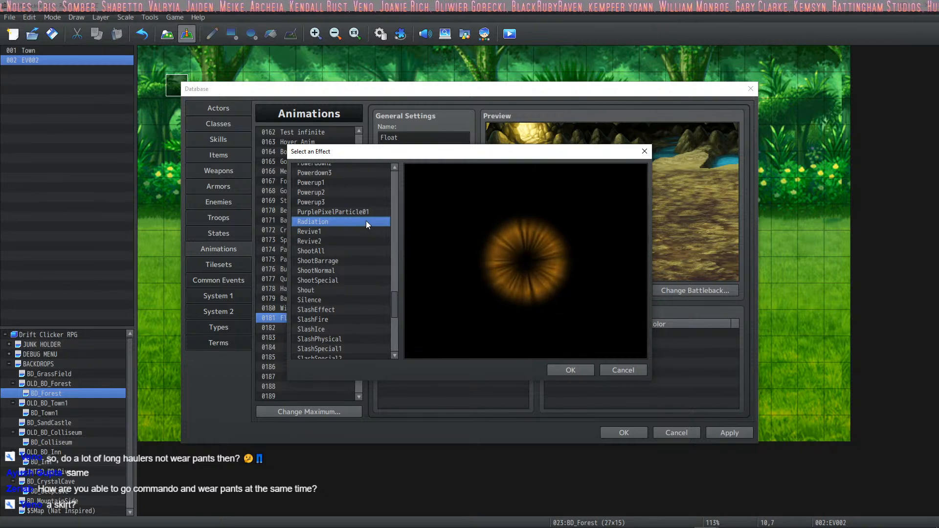
click(359, 232)
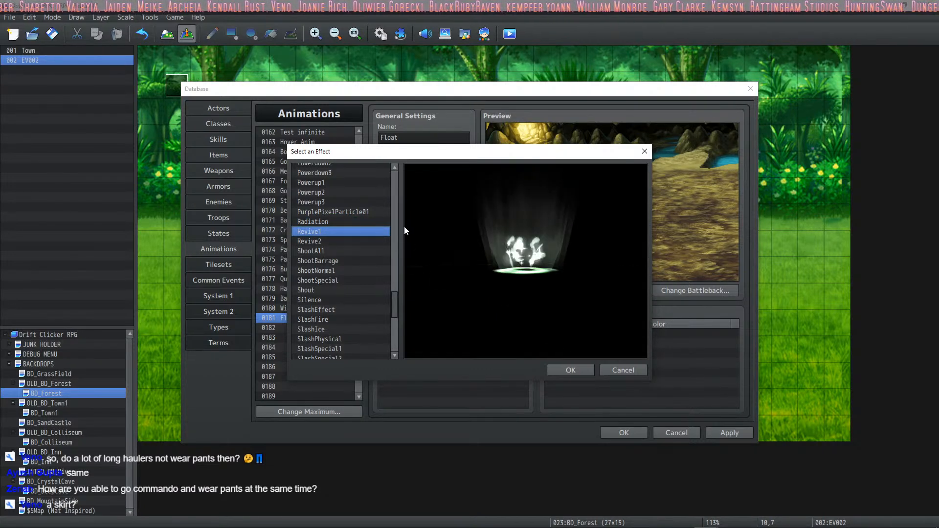
click(324, 239)
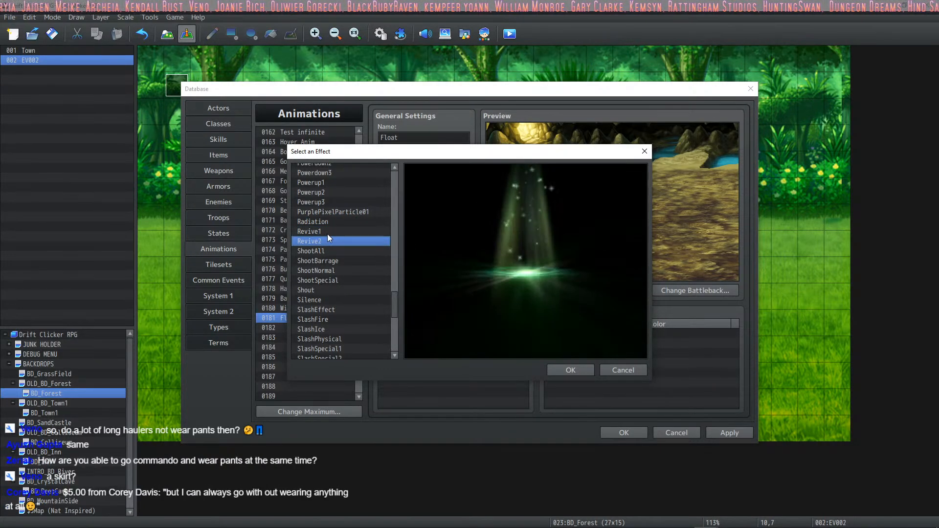
click(327, 234)
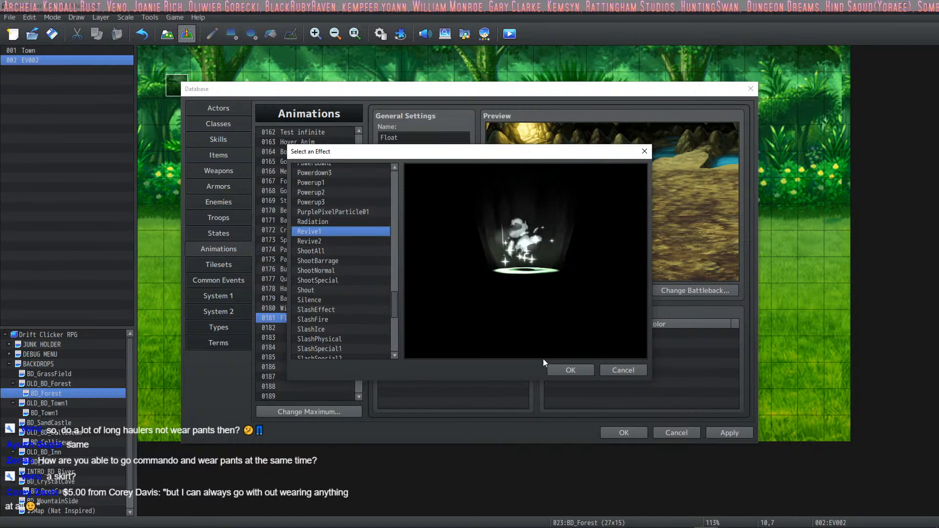
click(562, 369)
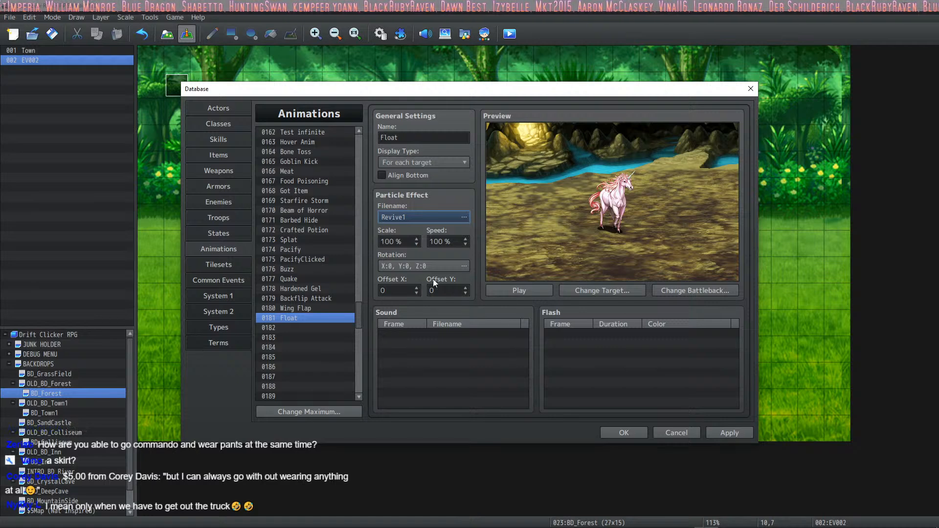
Try rotating the Float animation's particle effect by 90 on X and 90 on Y, and preview it.
click(392, 265)
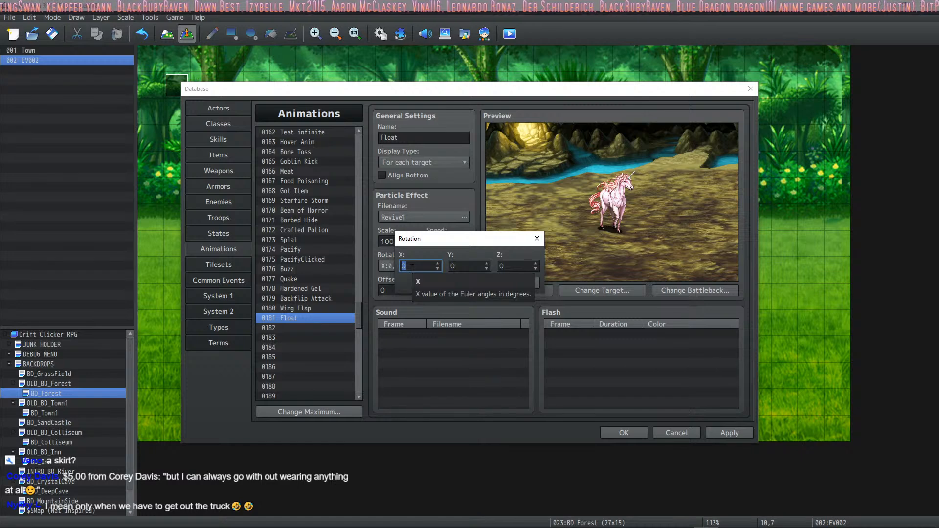
text(50)
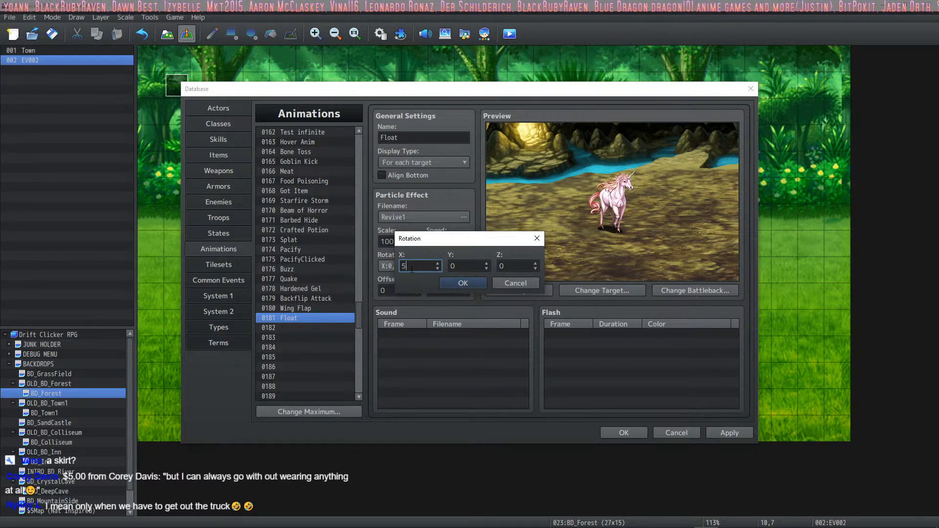
key(Tab)
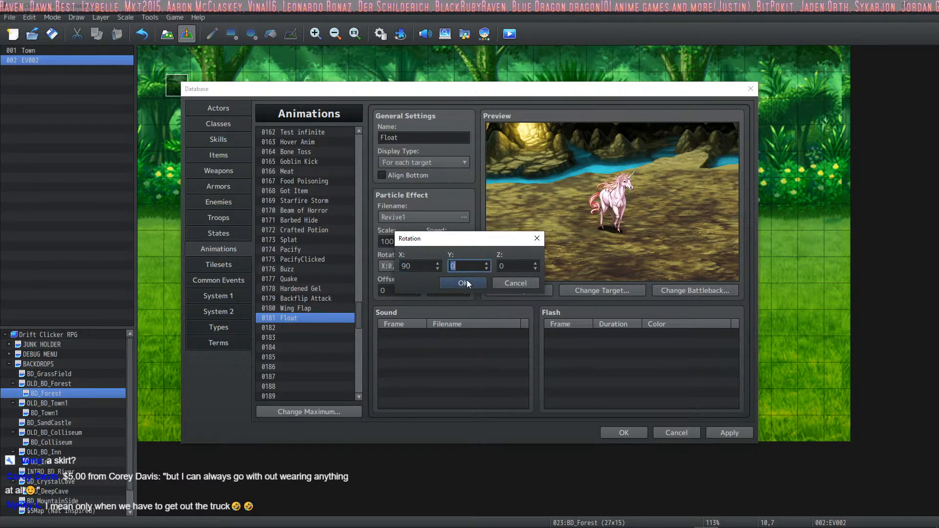
text(90)
click(462, 283)
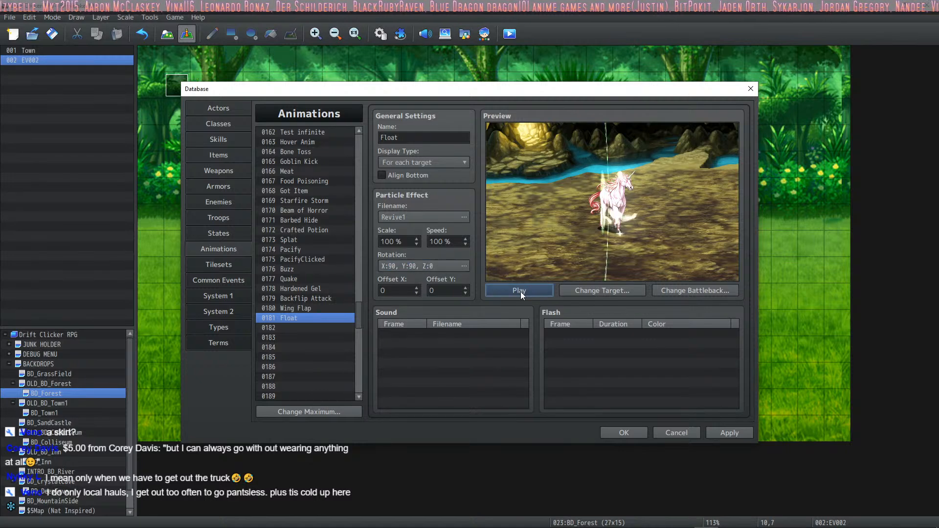
Set the effect's Y rotation to 0 and preview the Float animation.
click(464, 265)
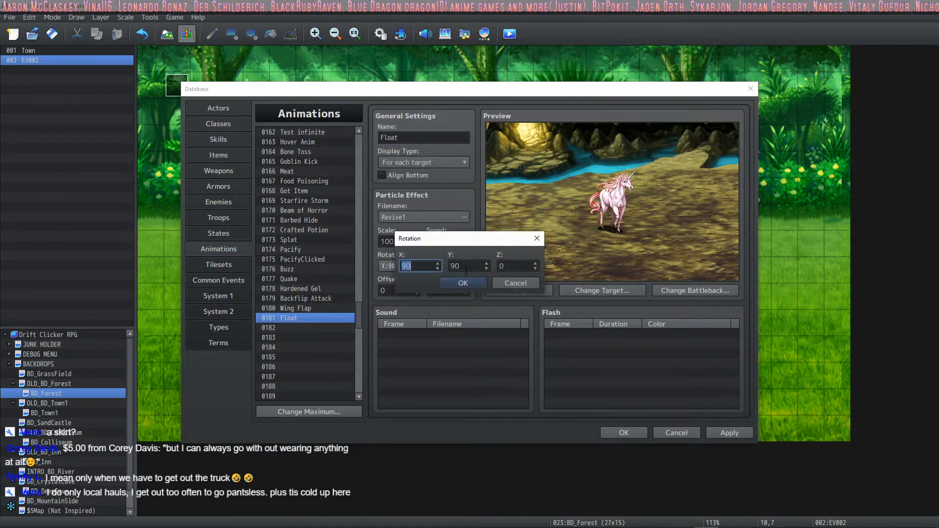
key(Tab)
text(0)
click(463, 283)
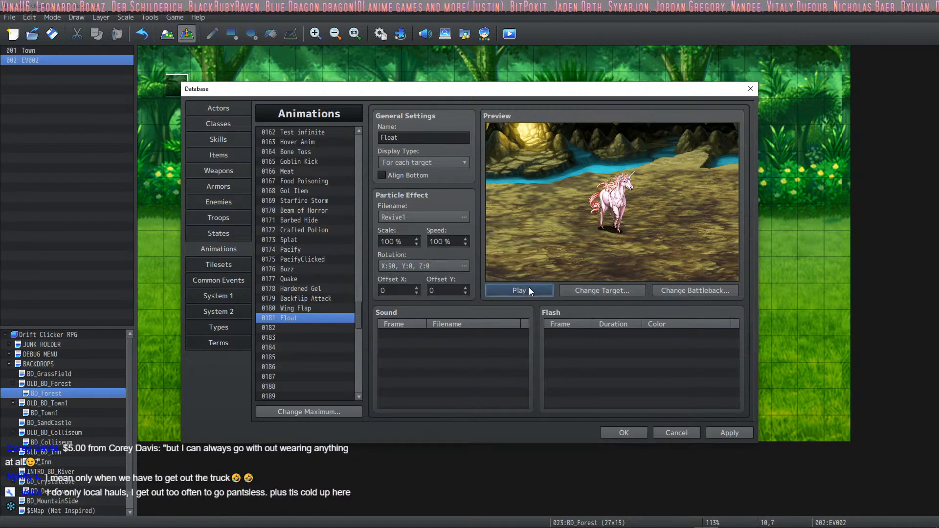
click(526, 290)
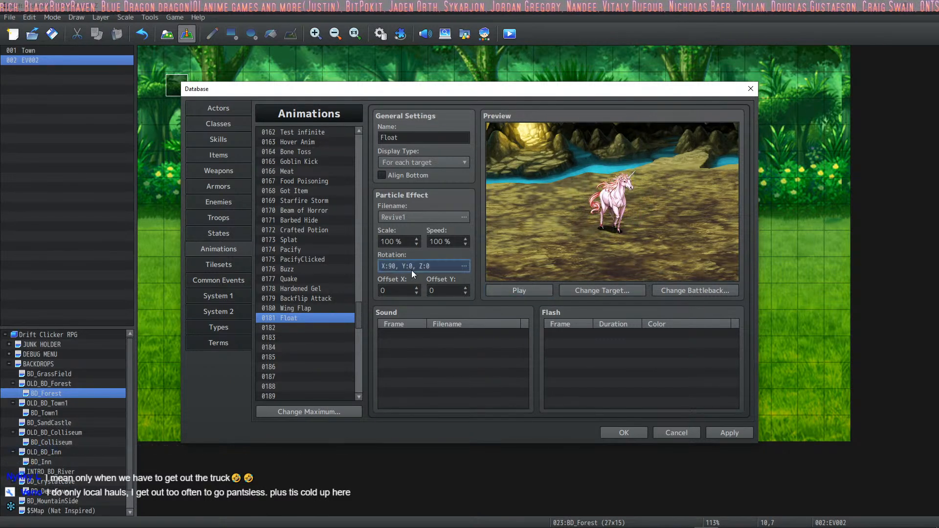
Try an X rotation of 45 for the particle effect and preview the Float animation.
click(463, 266)
text(45)
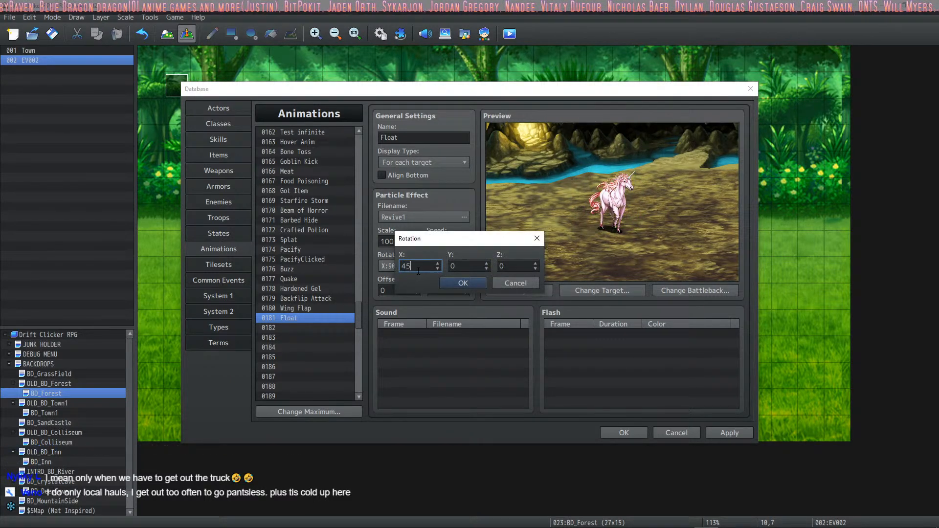
click(460, 283)
click(521, 291)
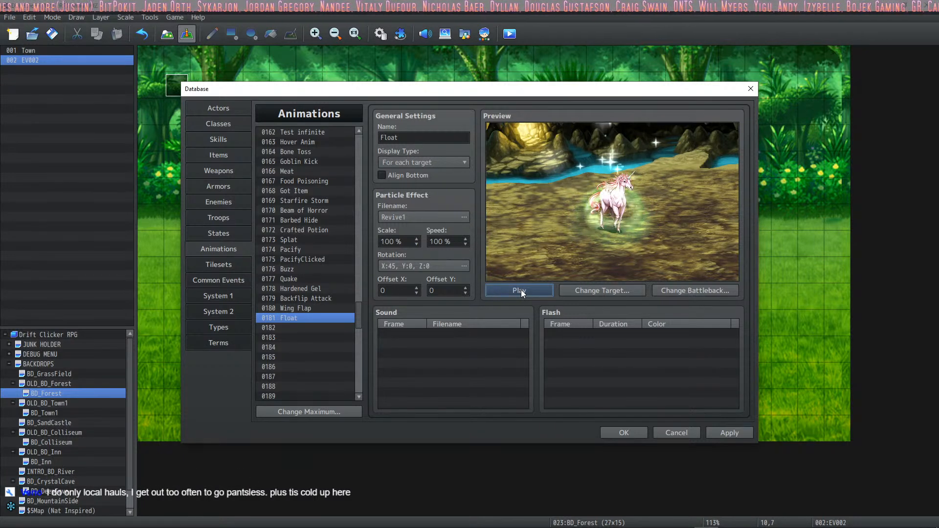
Set the particle effect's X rotation to -45 and preview the Float animation.
click(408, 267)
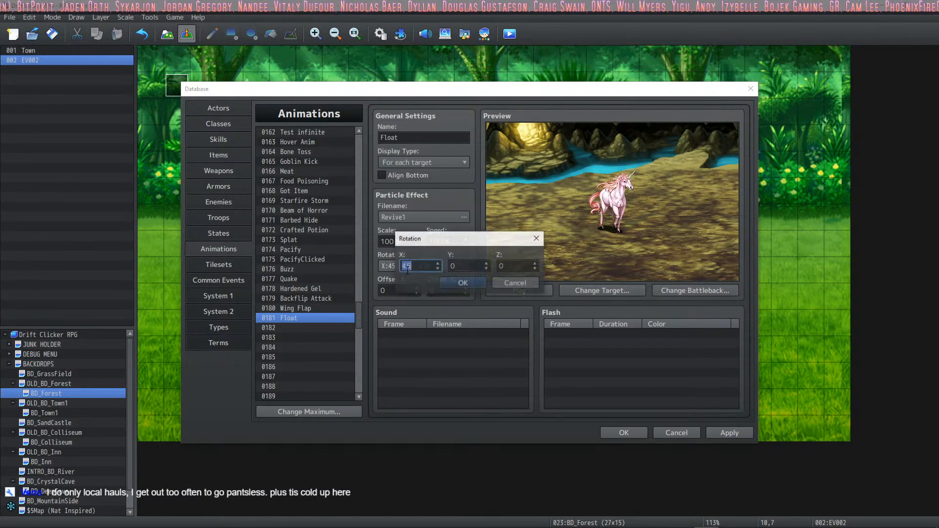
text(-45)
key(Return)
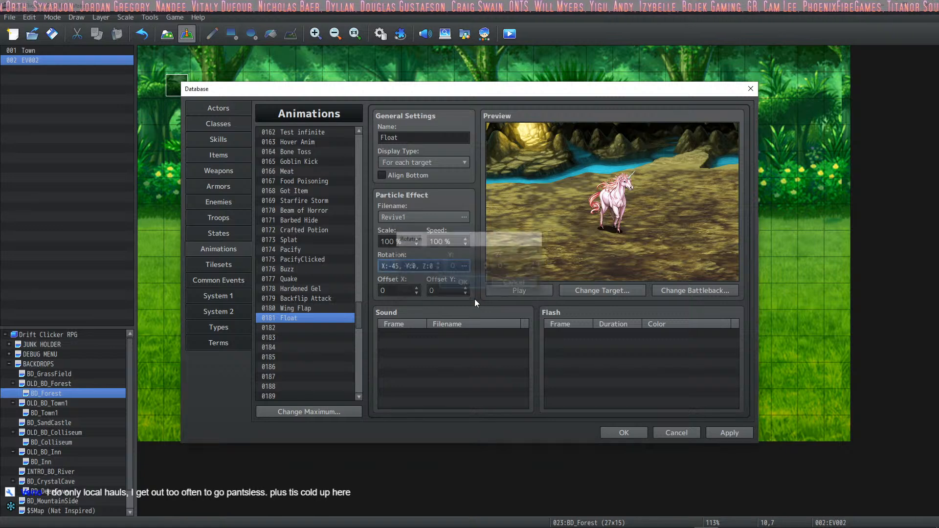
click(510, 287)
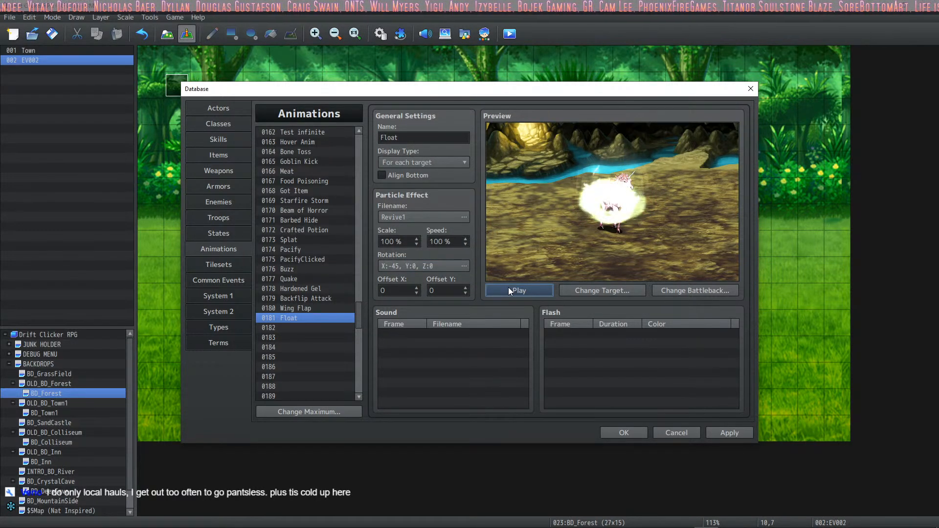
Try a Z rotation of 90 for the particle effect at 100% speed and preview the Float animation.
click(465, 244)
click(464, 265)
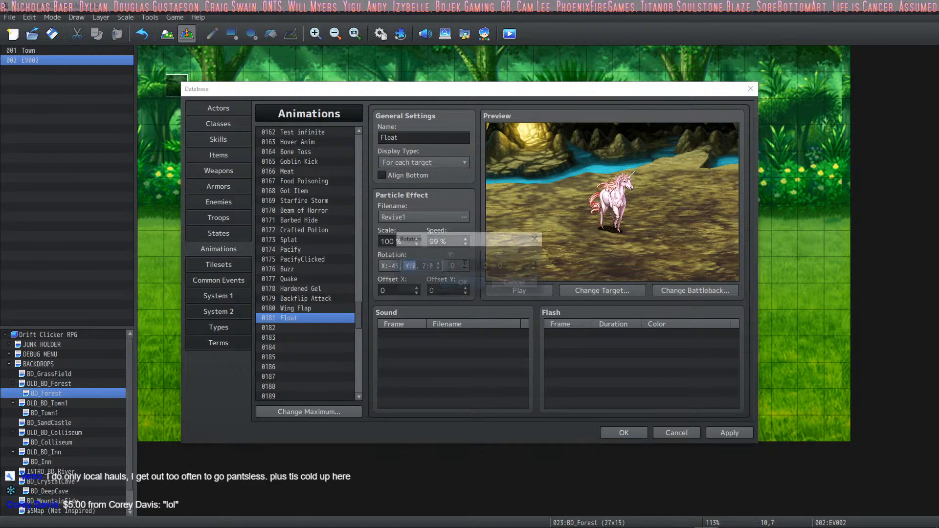
double_click(509, 267)
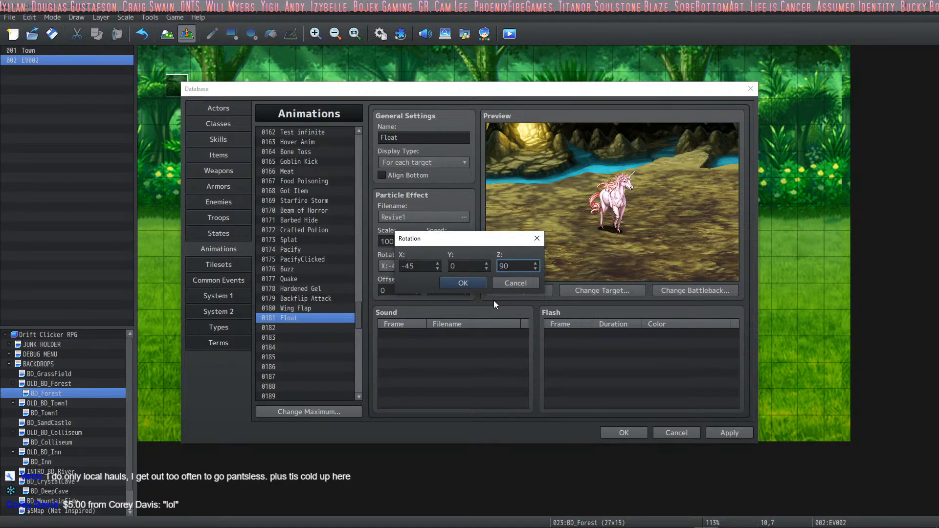
text(90)
key(Return)
click(538, 292)
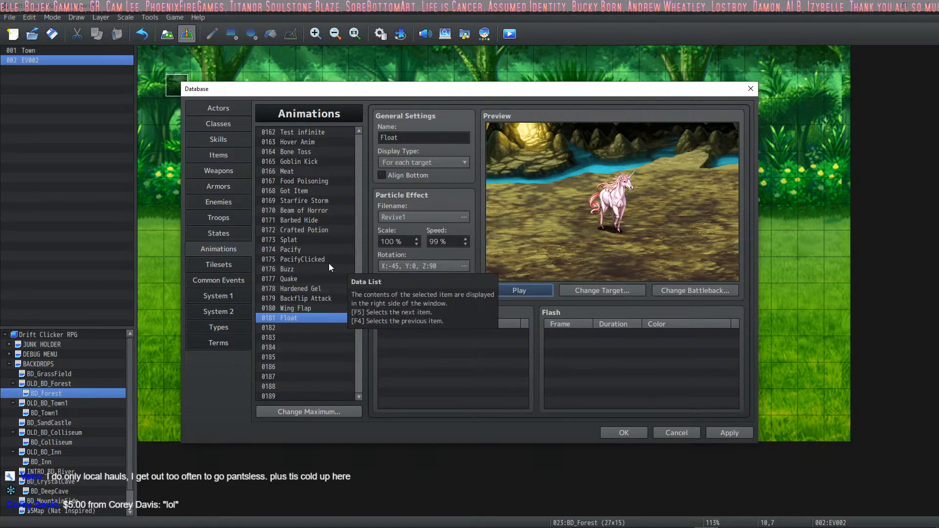
click(531, 290)
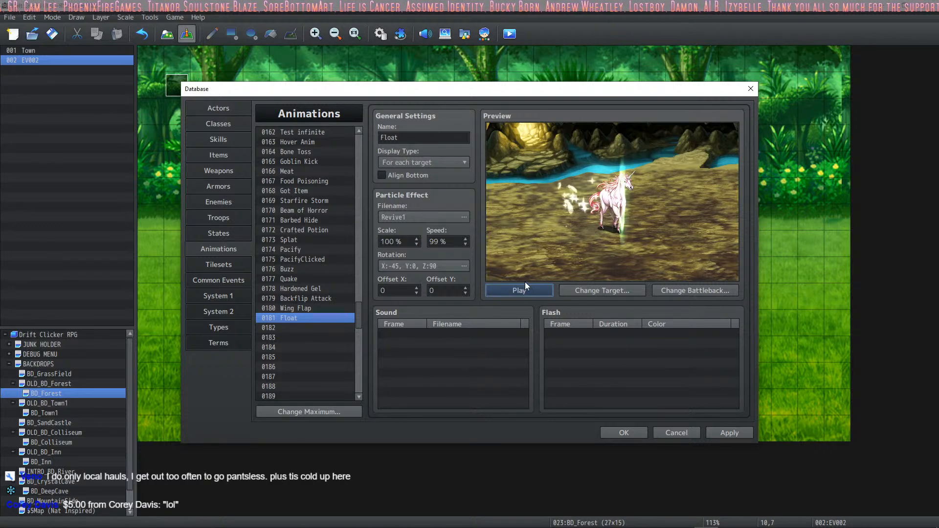
scroll(458, 240, up, 1)
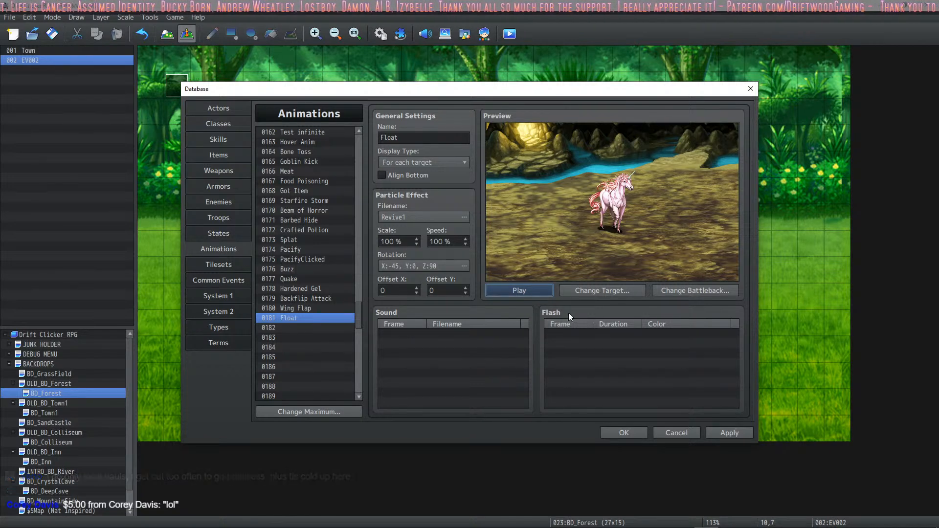
Try a Z rotation of 45 for the particle effect and preview the Float animation.
click(467, 266)
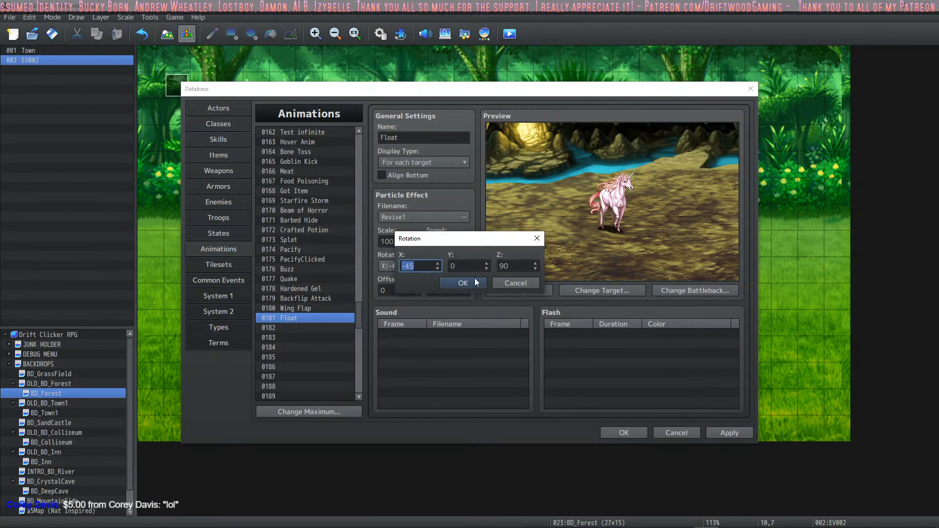
double_click(508, 267)
text(45)
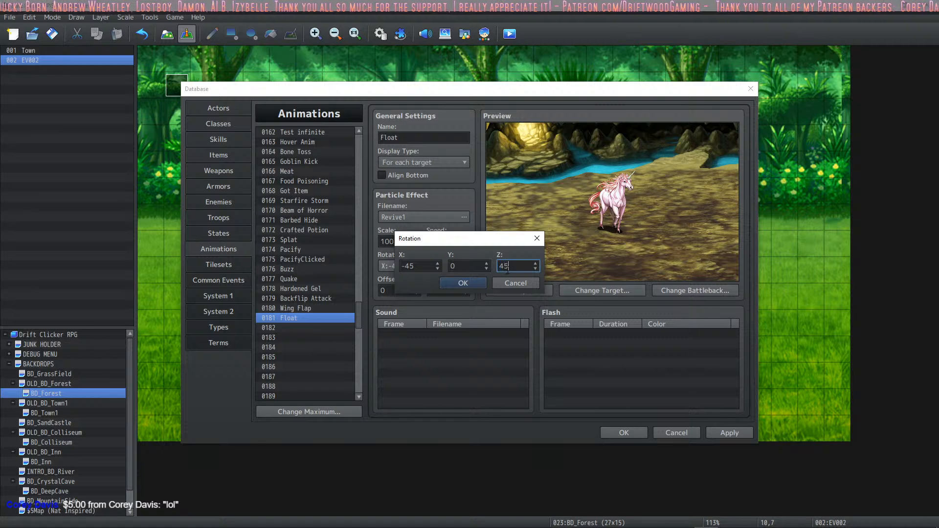
click(462, 283)
click(504, 292)
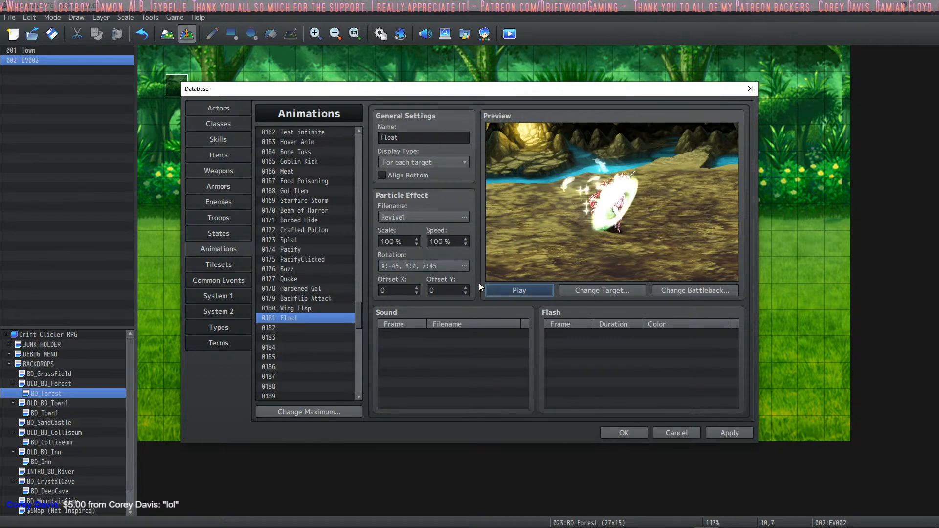
Try a Z rotation of -45 for the particle effect and play the Float animation preview twice.
click(462, 266)
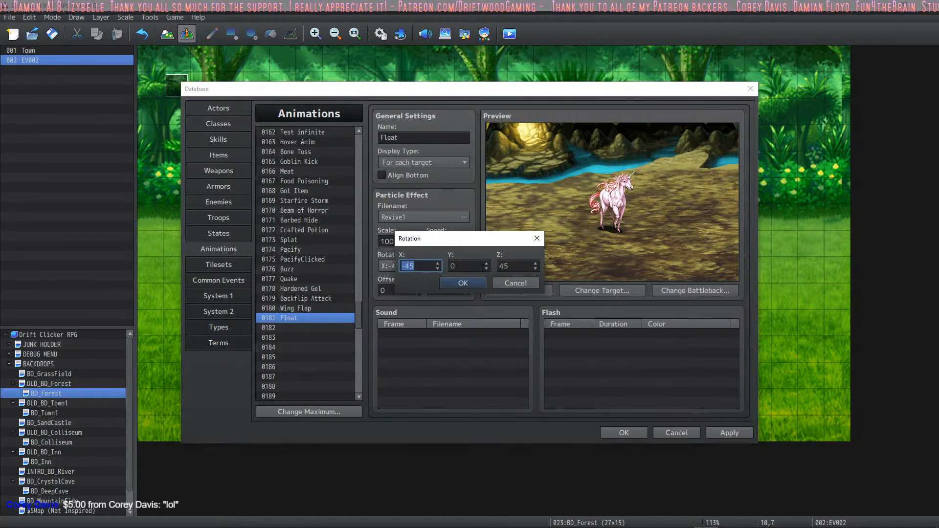
double_click(518, 267)
text(-45)
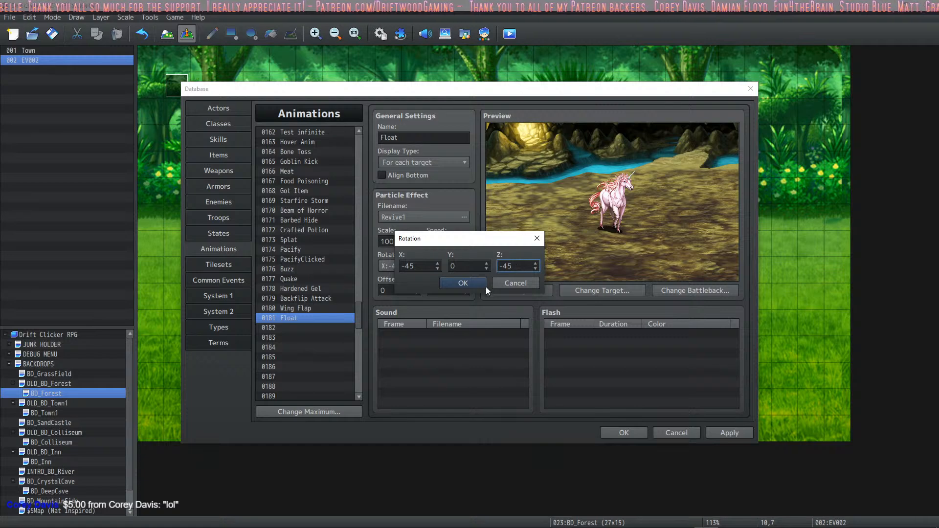
click(485, 284)
click(508, 289)
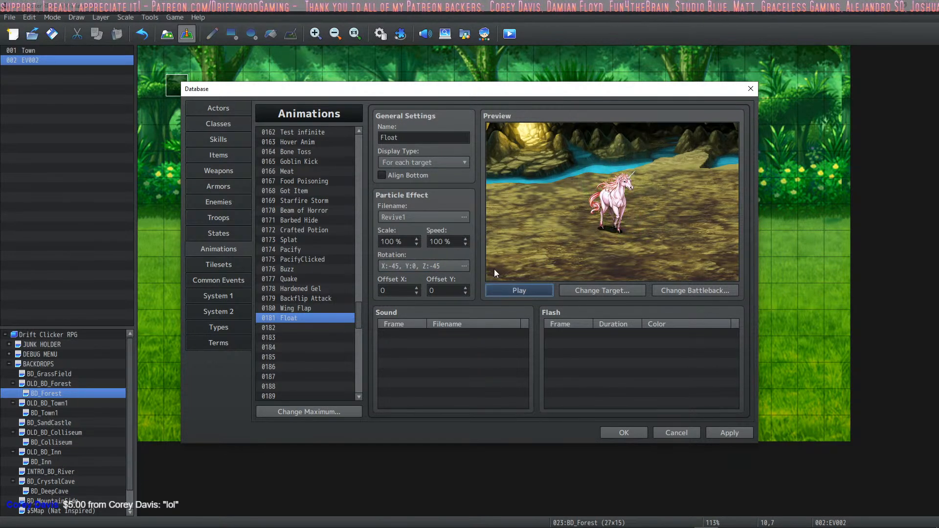
click(463, 265)
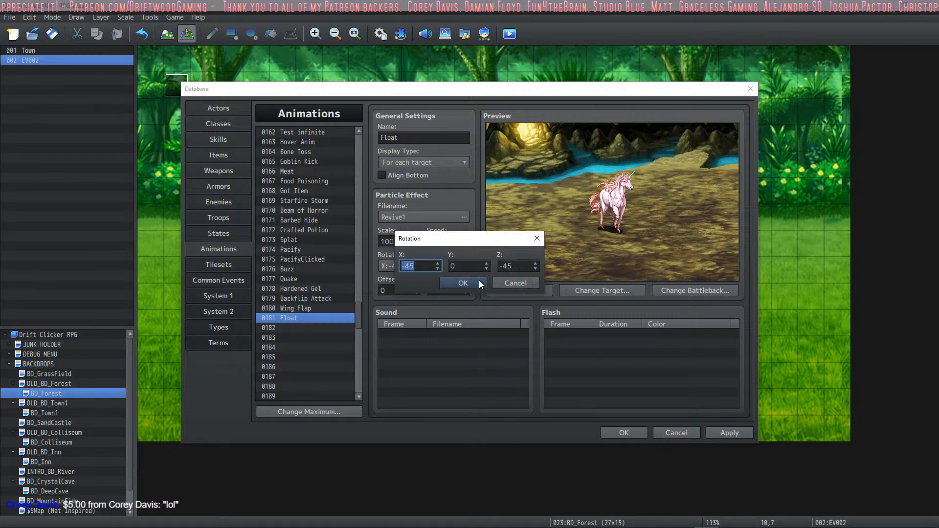
click(463, 283)
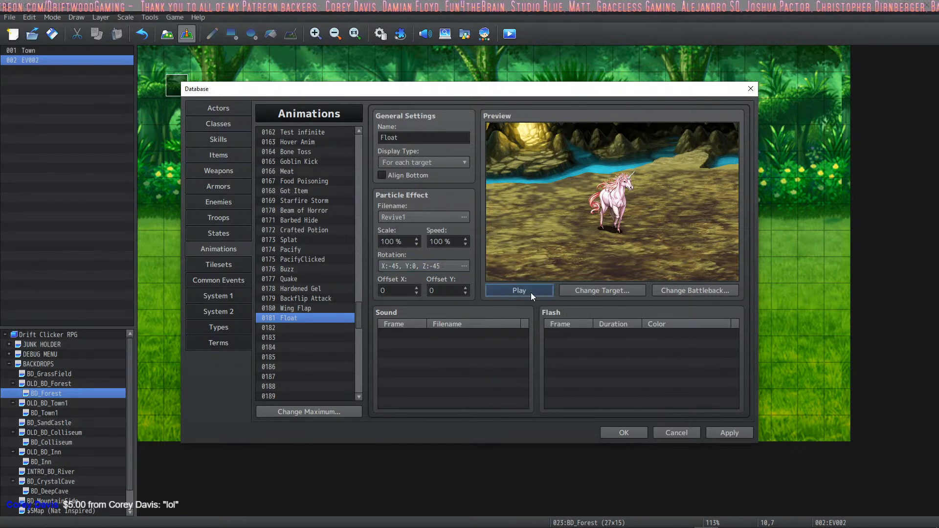
click(528, 291)
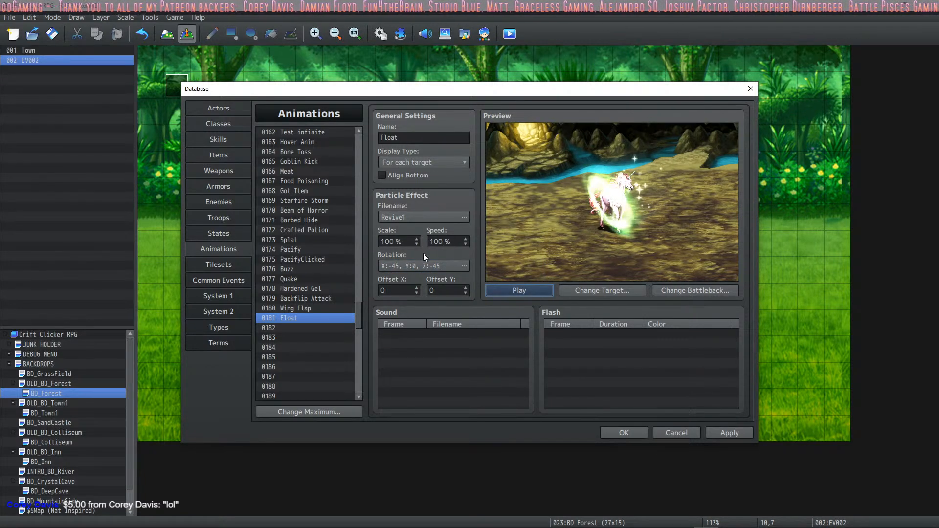
Try a Z rotation of -90 for the particle effect and preview the Float animation.
click(463, 266)
double_click(526, 266)
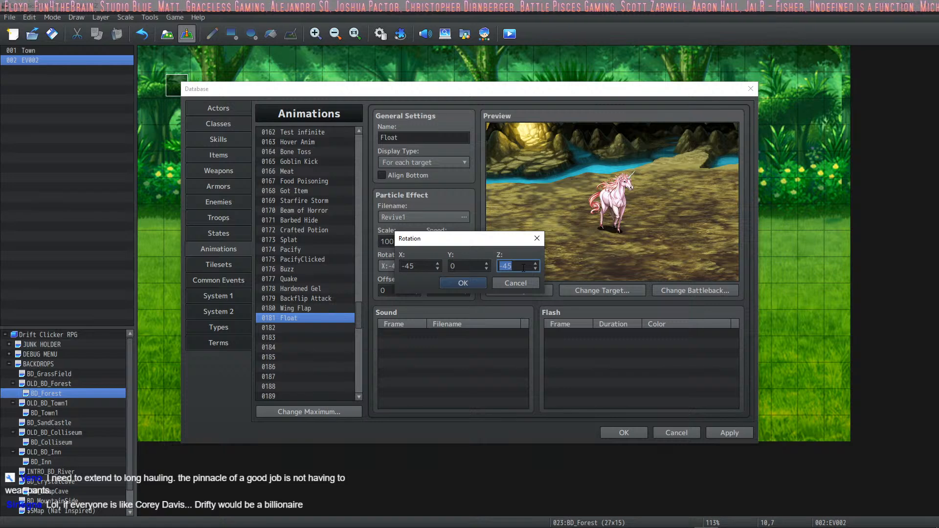
text(-90)
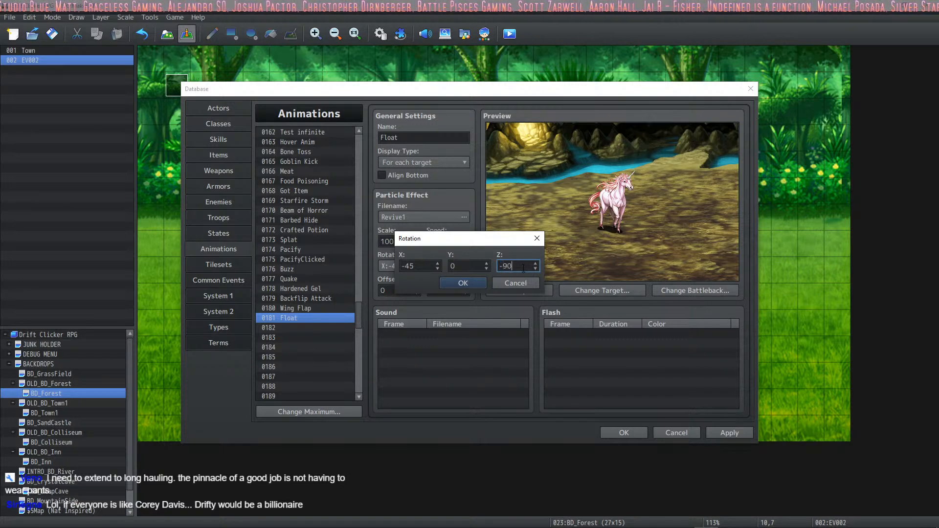
click(464, 282)
click(506, 290)
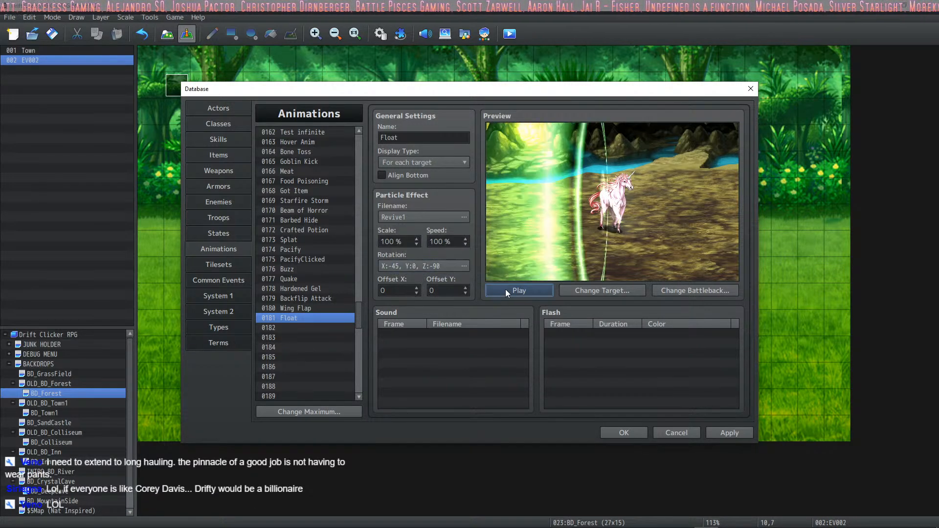
Return the particle effect's Z rotation to -45 and preview the Float animation.
click(464, 266)
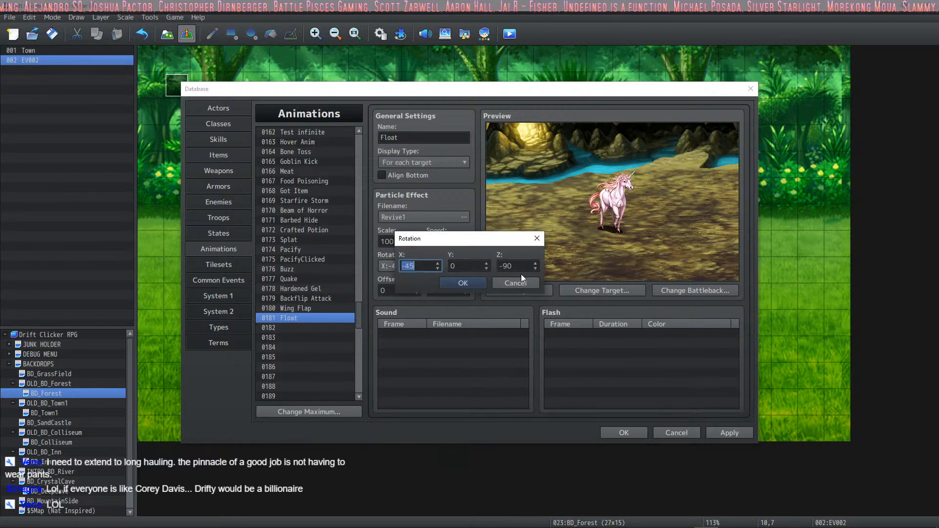
double_click(522, 267)
text(-45)
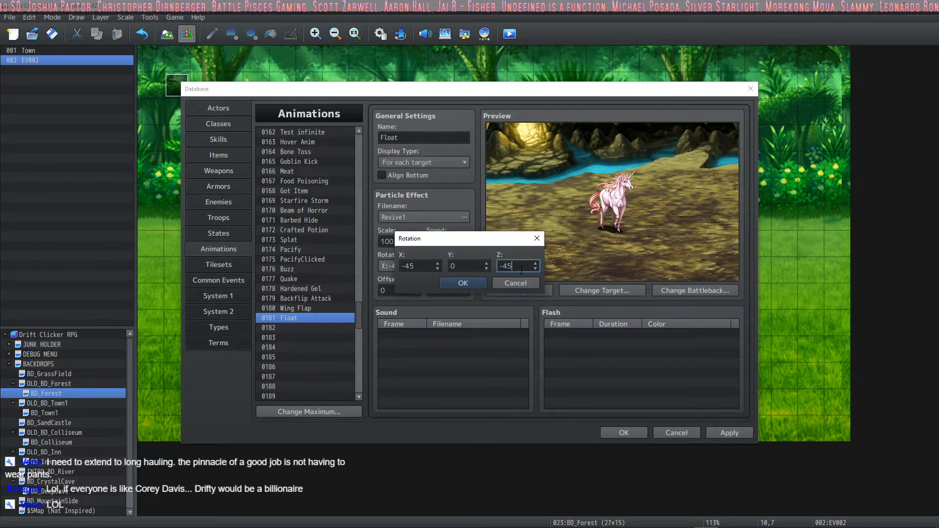
click(469, 284)
click(503, 289)
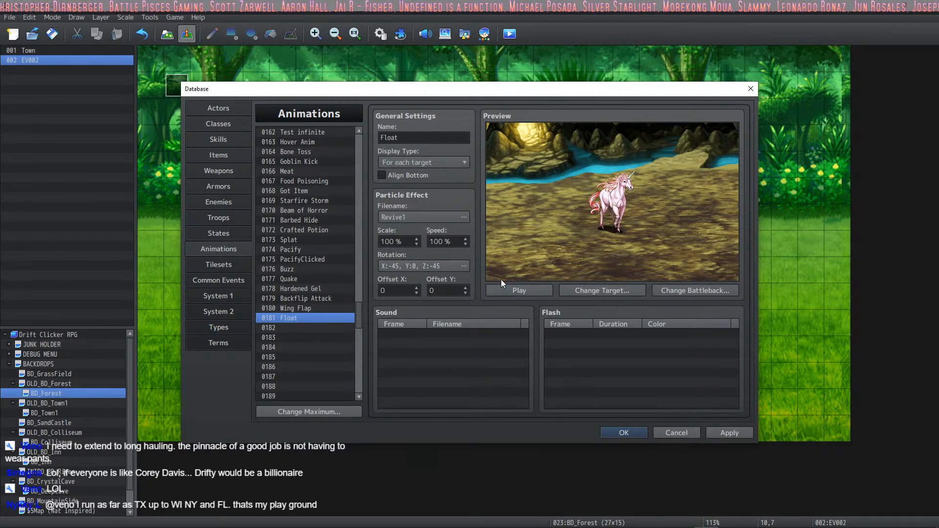
Set the particle effect's scale to 50% and speed to 200%, and preview the Float animation.
double_click(408, 240)
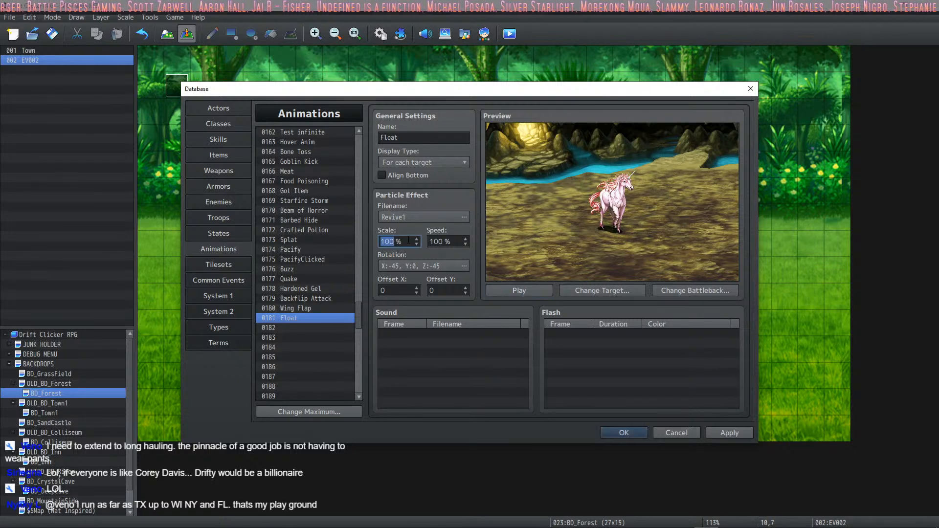
text(50)
key(Tab)
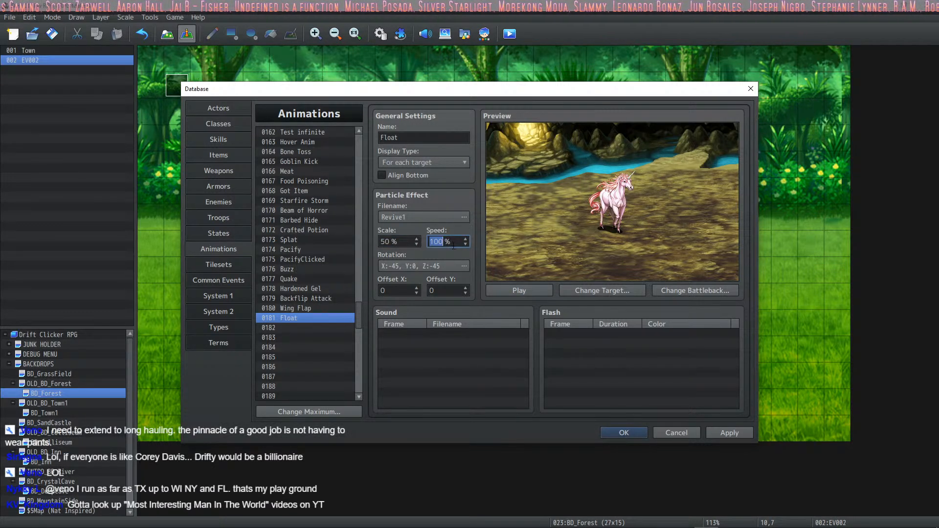
text(20)
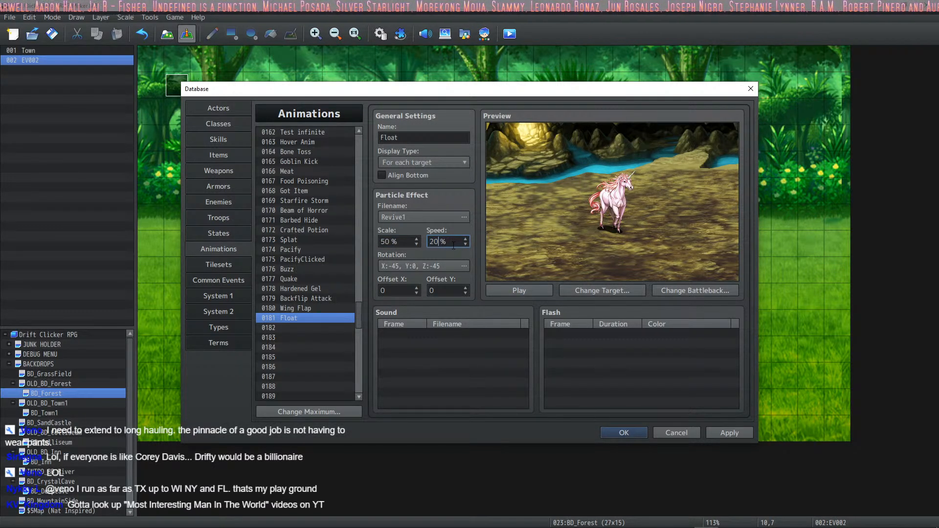
click(511, 290)
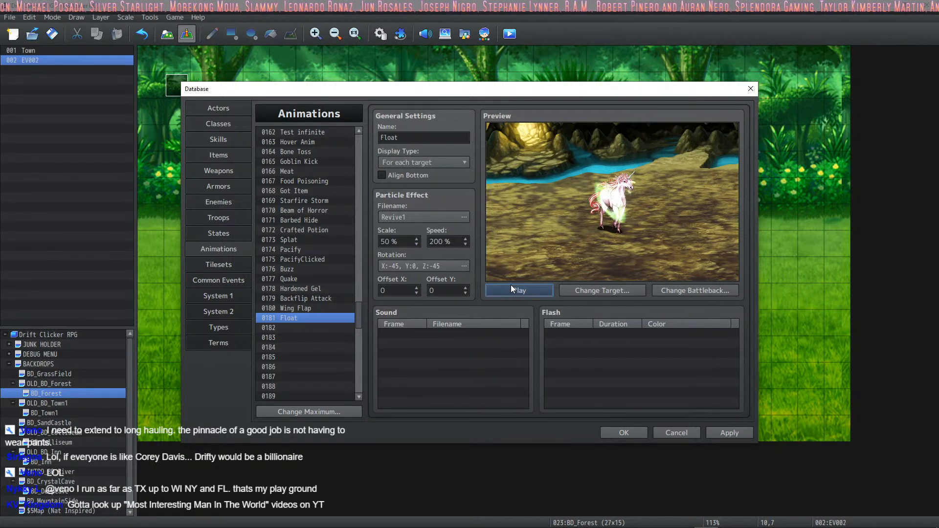
Set the particle effect's Z rotation to 0 and preview the Float animation.
click(430, 266)
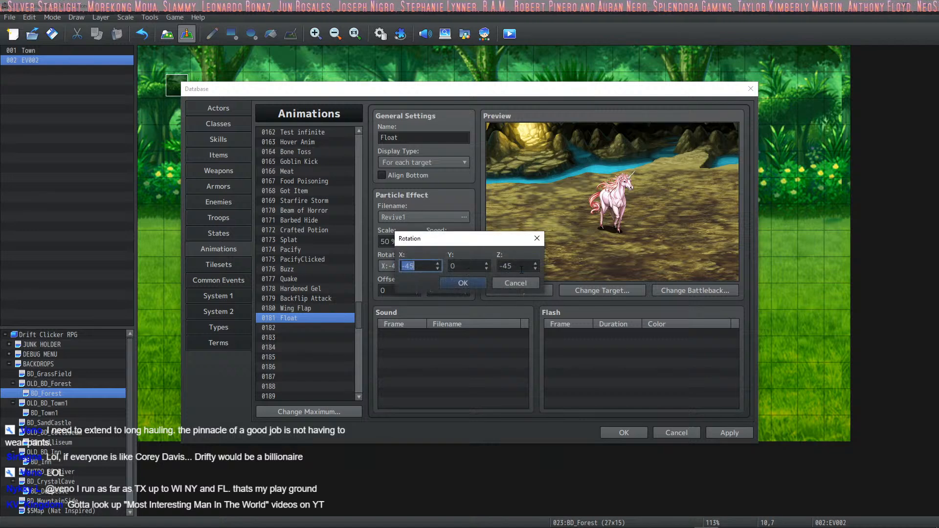
double_click(513, 266)
text(0)
click(462, 287)
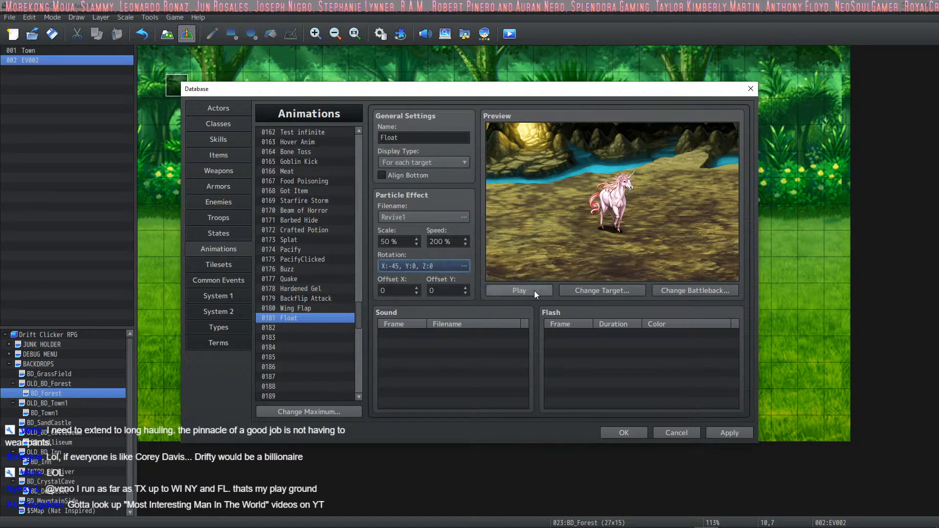
click(534, 291)
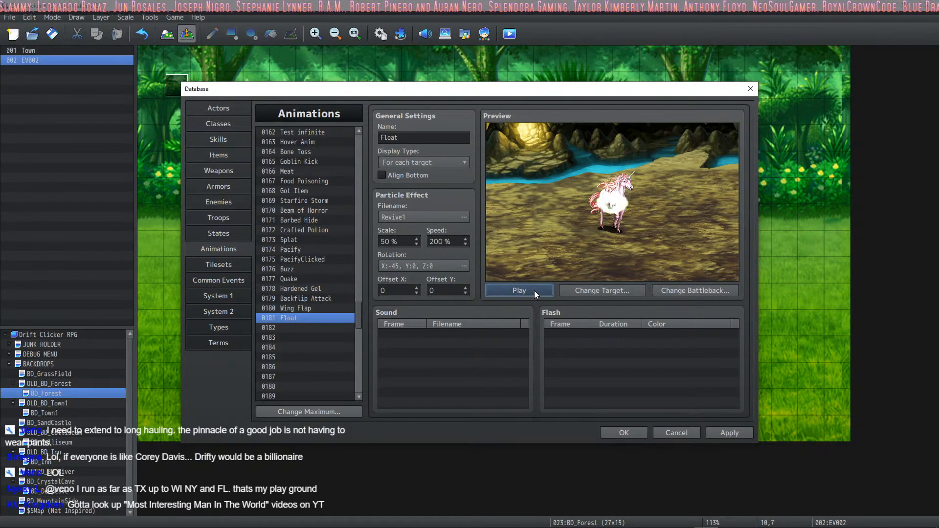
Try an X rotation of 0 for the particle effect and preview the Float animation.
click(411, 266)
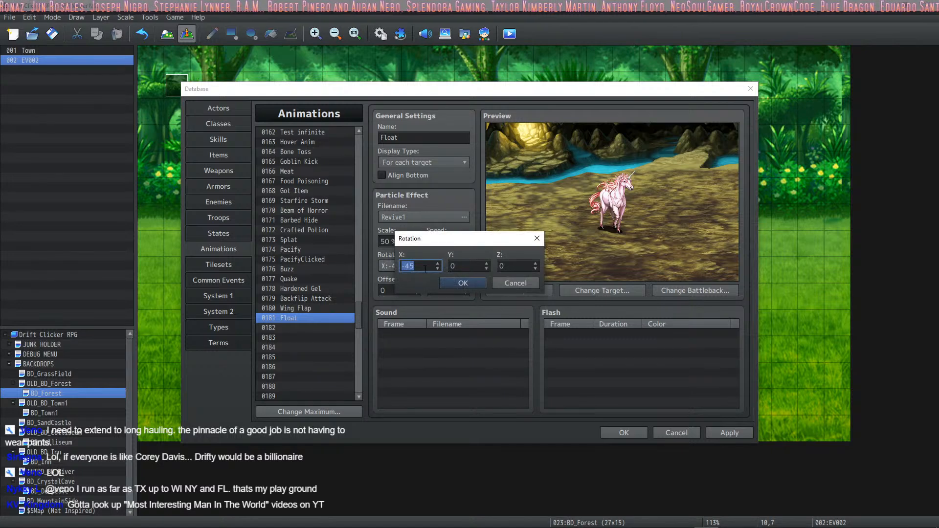
text(0)
click(465, 284)
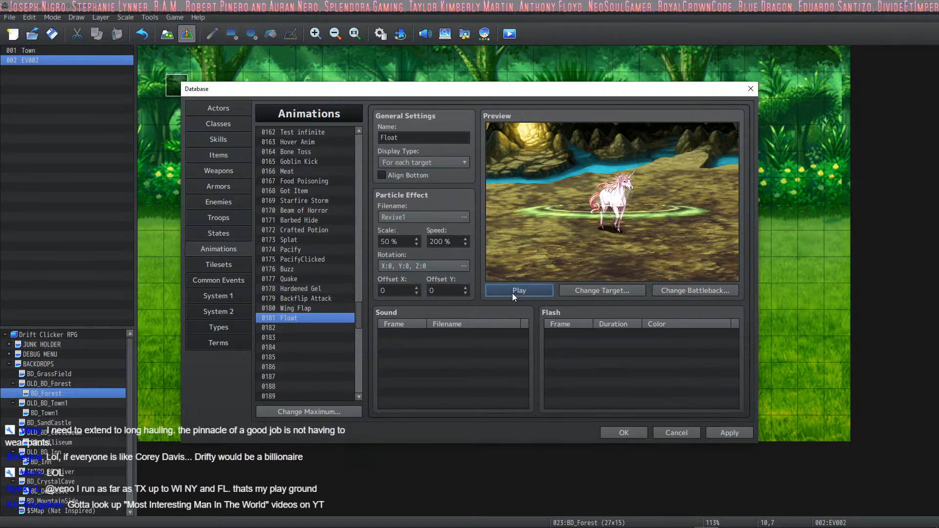
Set the particle effect's X rotation to 25 and preview the Float animation.
double_click(398, 265)
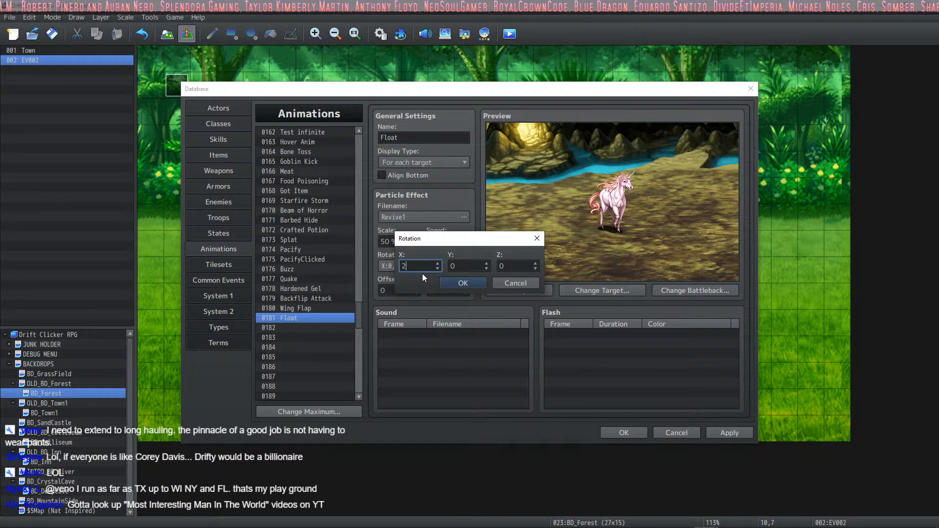
click(445, 283)
click(512, 290)
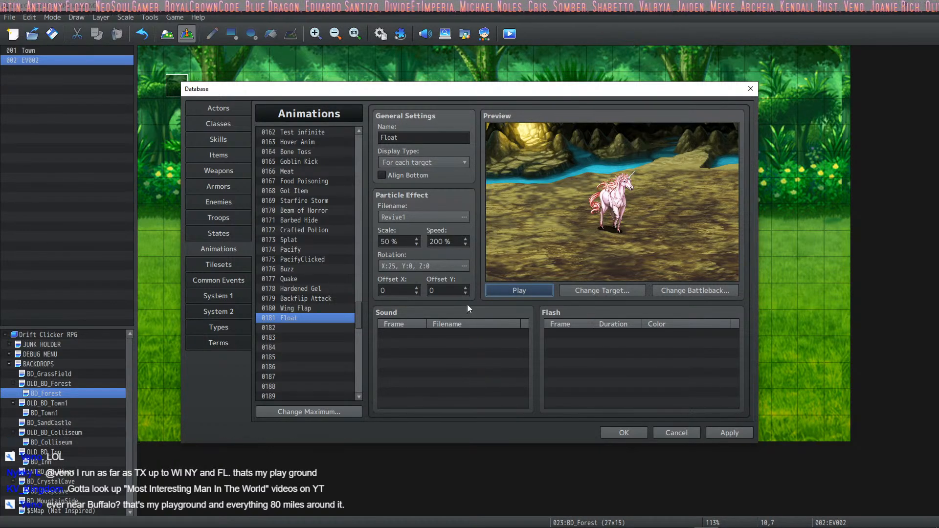
double_click(447, 334)
click(504, 375)
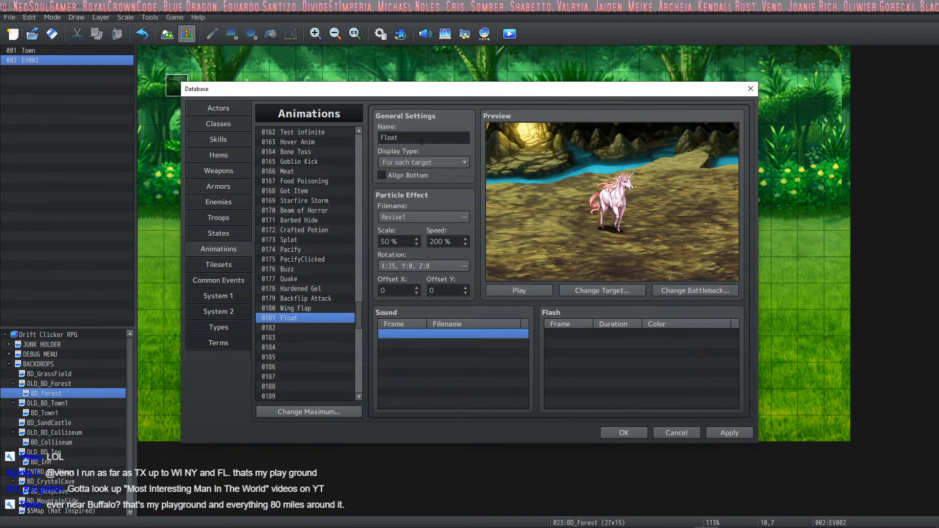
Rename the animation to Float StateAnim, preview it, and apply the database changes.
click(422, 140)
text(S)
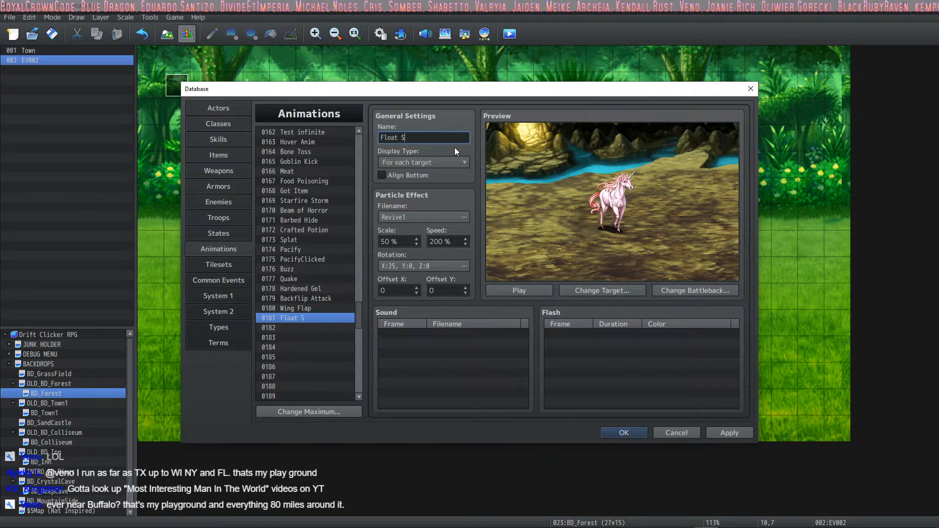
text(tateAnim)
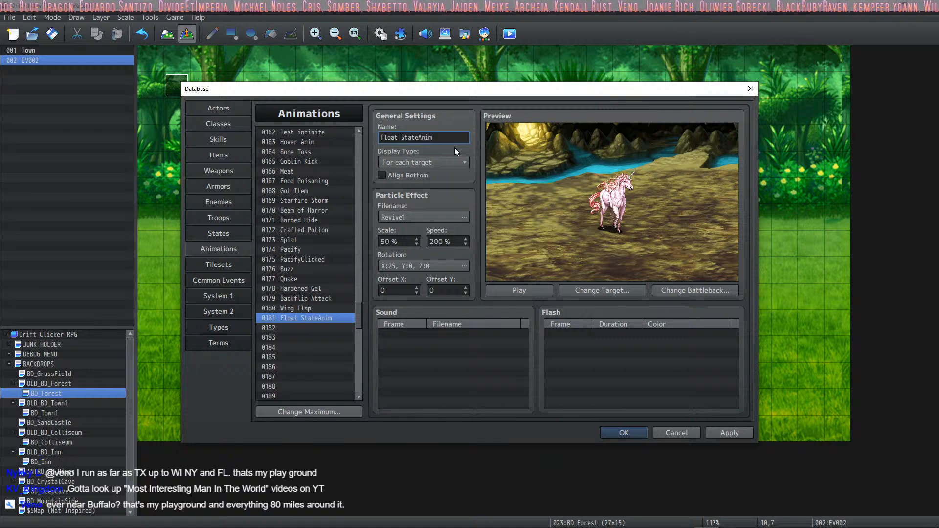
click(523, 290)
click(726, 434)
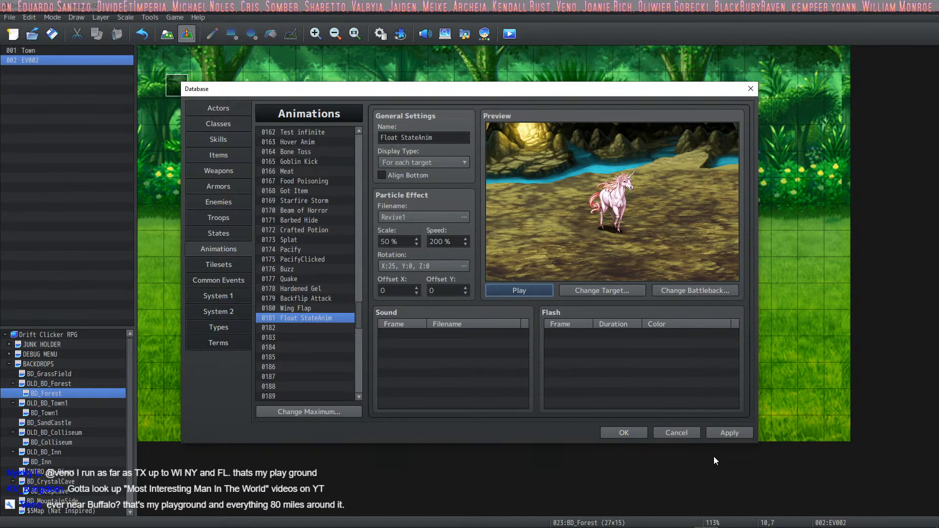
Preview the Float StateAnim animation several times.
click(536, 289)
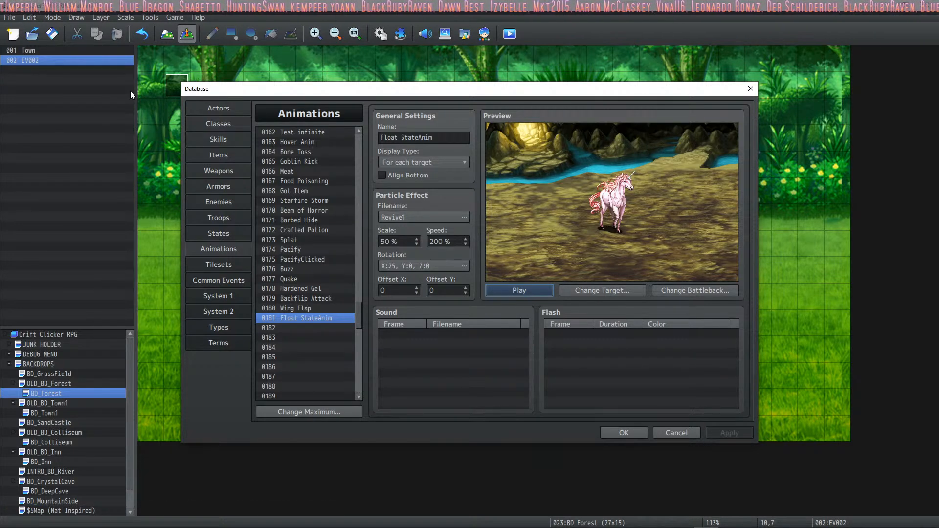
click(525, 290)
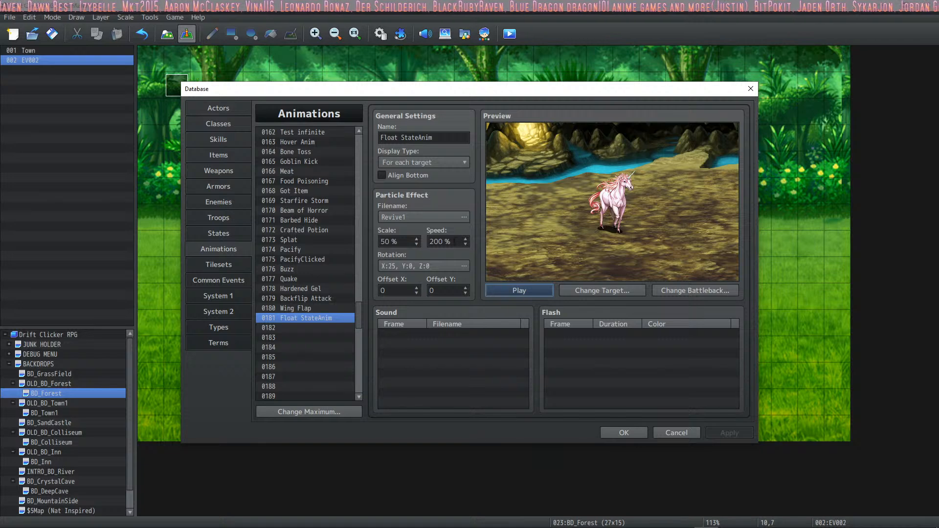
click(511, 287)
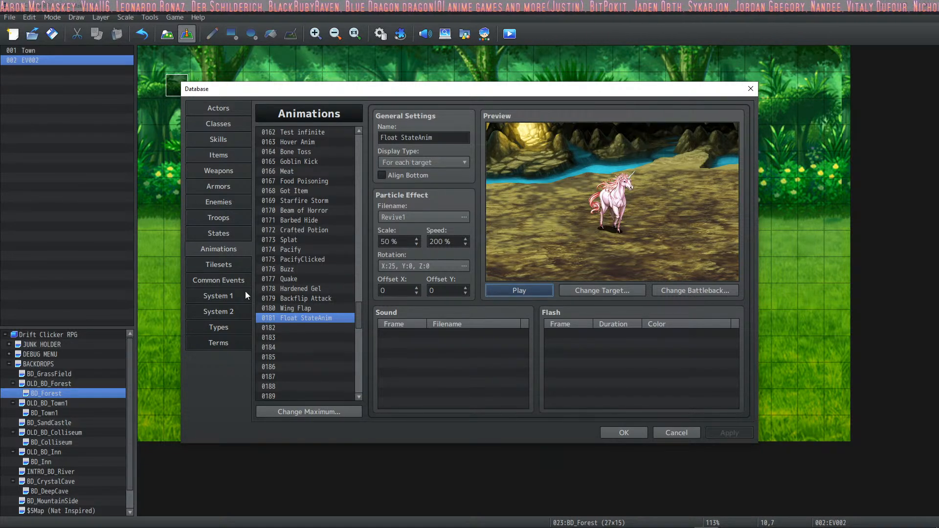
Change the Float state's notetag to <Repeat Animation: 181> and apply the database changes.
click(232, 233)
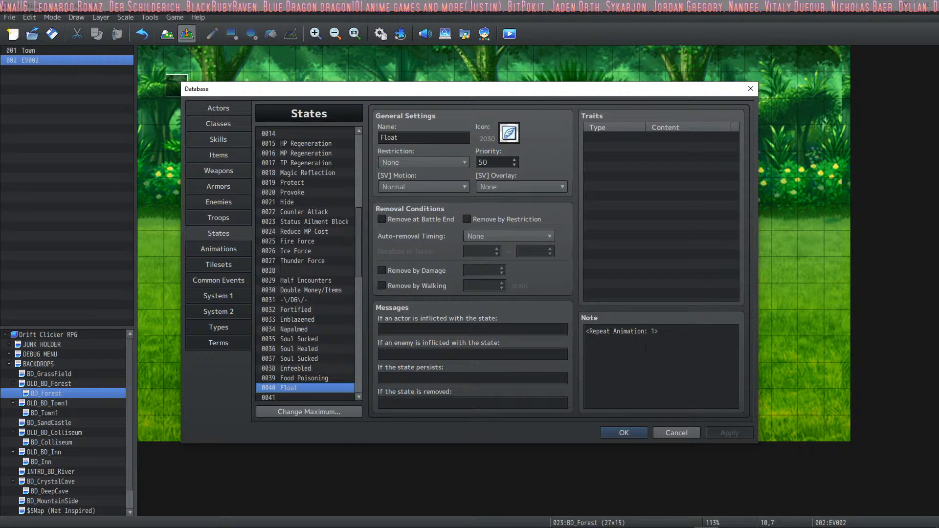
click(653, 331)
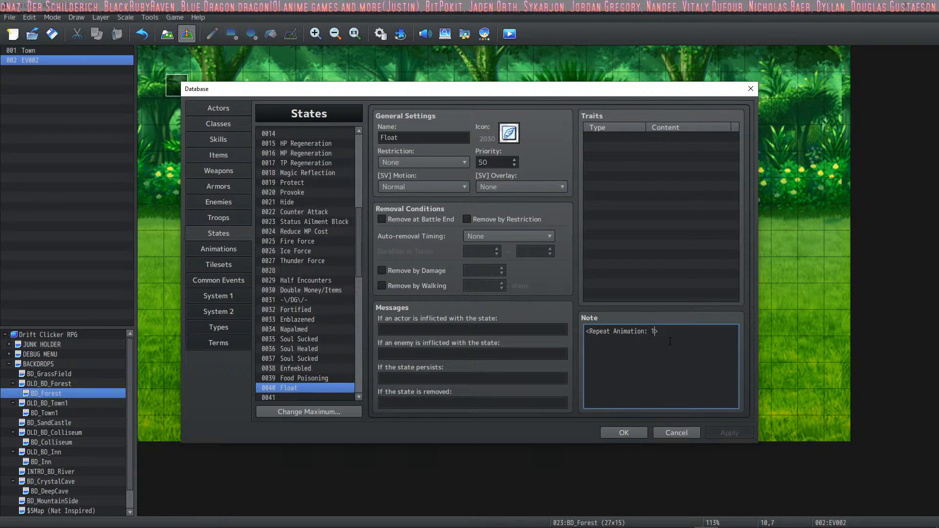
text(81)
click(729, 432)
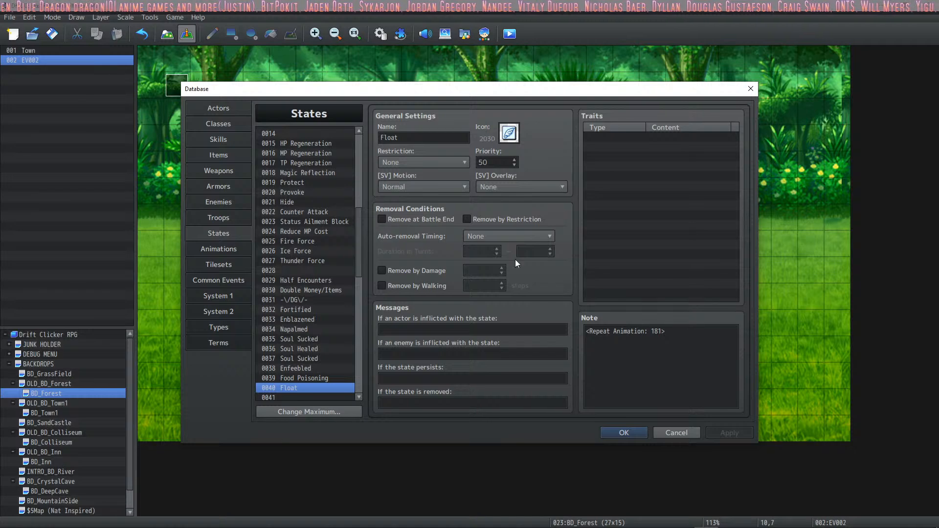
Make the Float state end with the battle and auto-remove at Turn End after 5 to 5 turns, applying the changes.
click(420, 219)
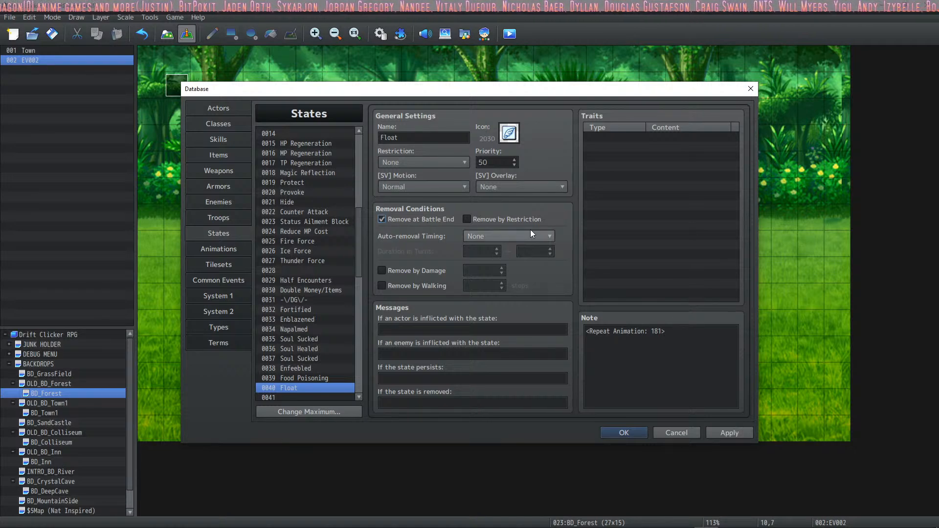
click(513, 232)
click(493, 276)
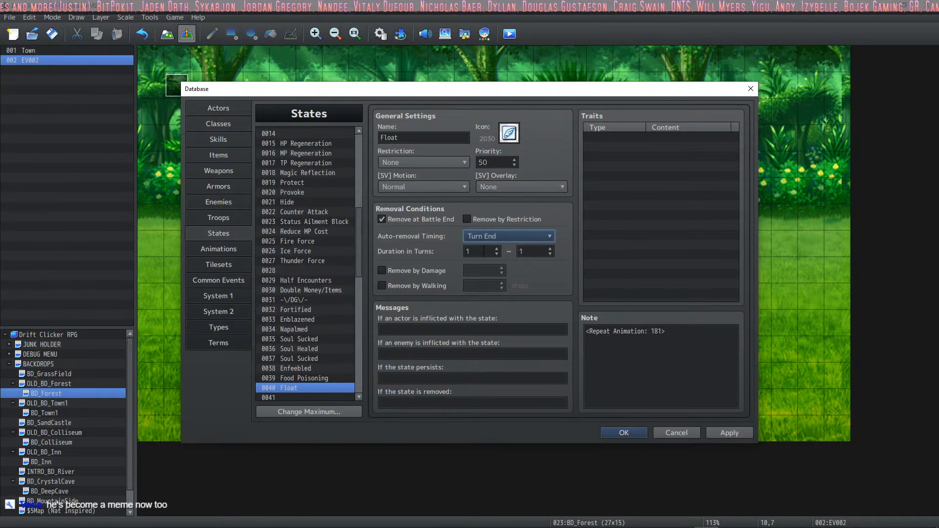
double_click(483, 250)
text(5)
key(Tab)
text(5)
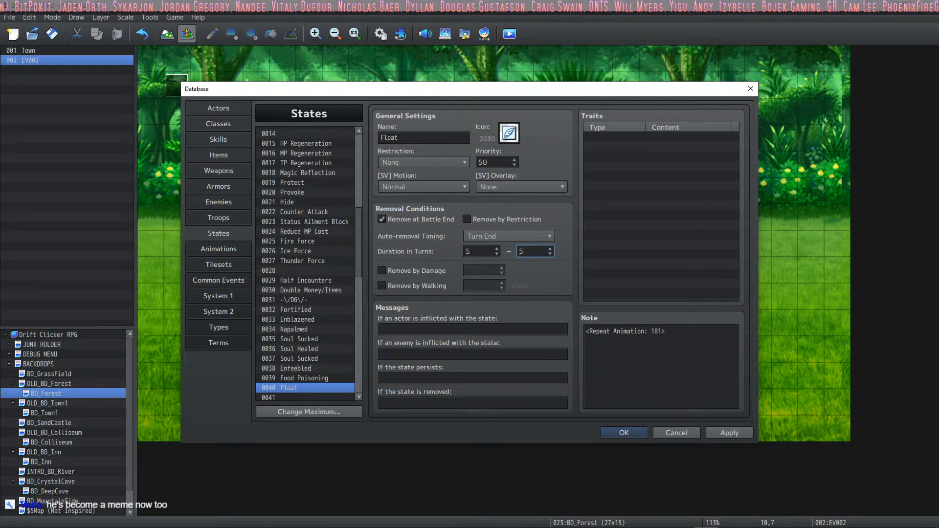
click(723, 433)
Add an Element Rate trait to the Float state with Rock at 0%.
click(646, 152)
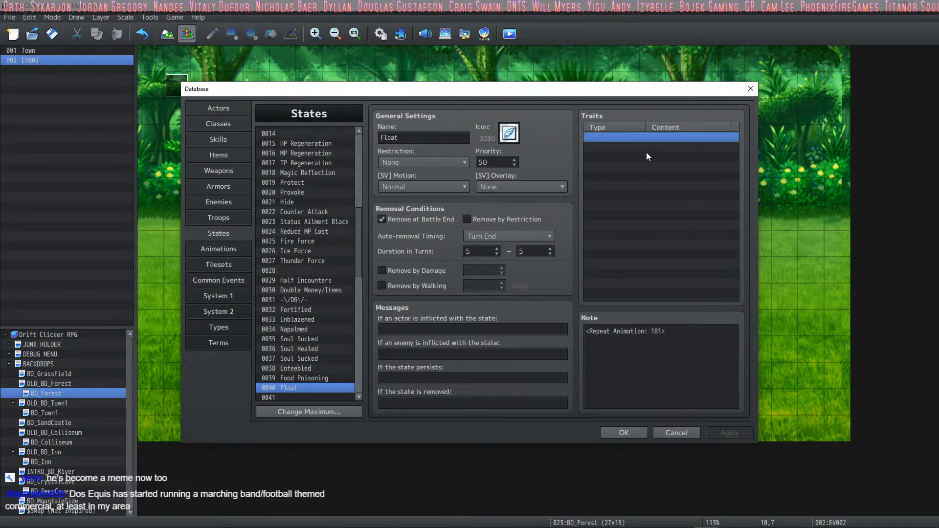
double_click(647, 151)
click(605, 140)
click(609, 155)
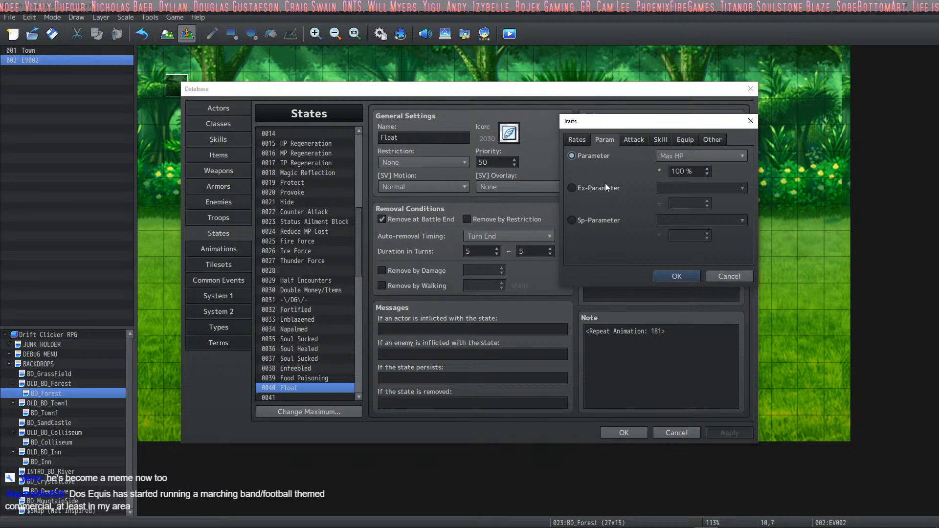
click(668, 157)
click(577, 140)
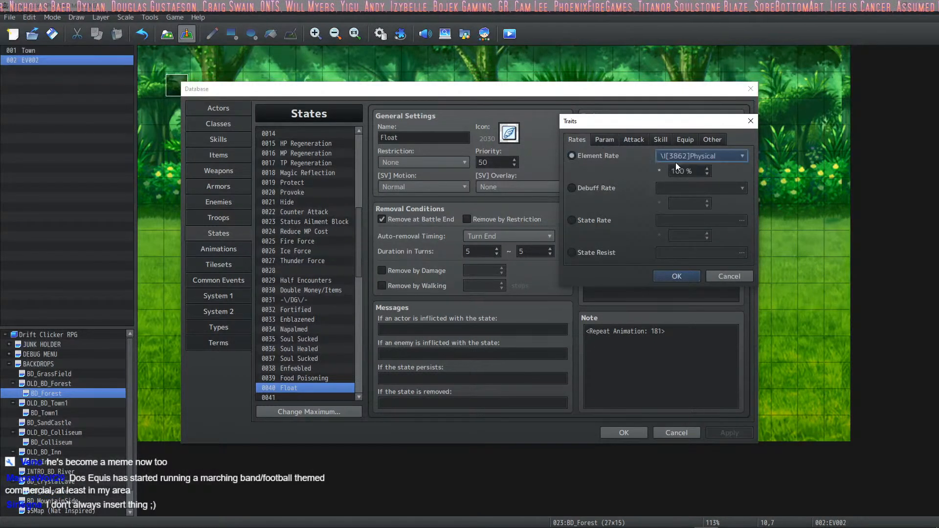
click(676, 162)
click(708, 224)
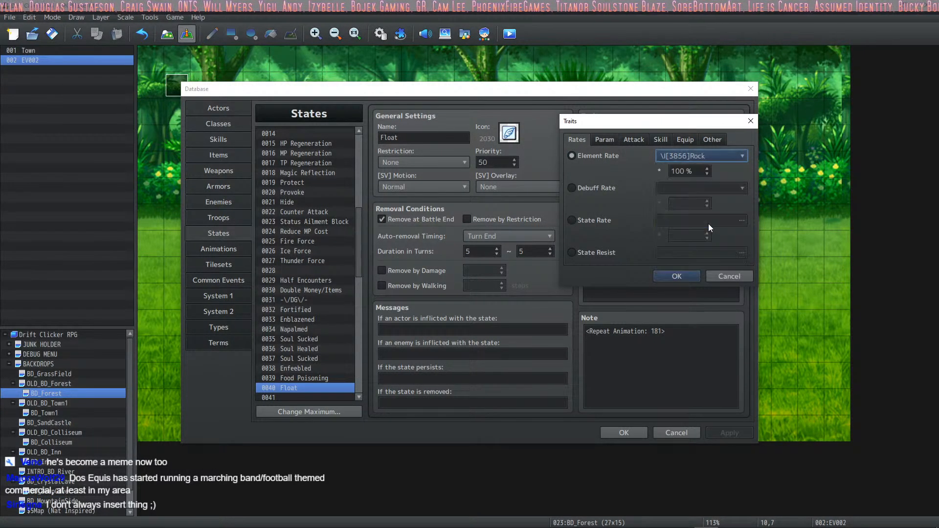
key(Tab)
text(0)
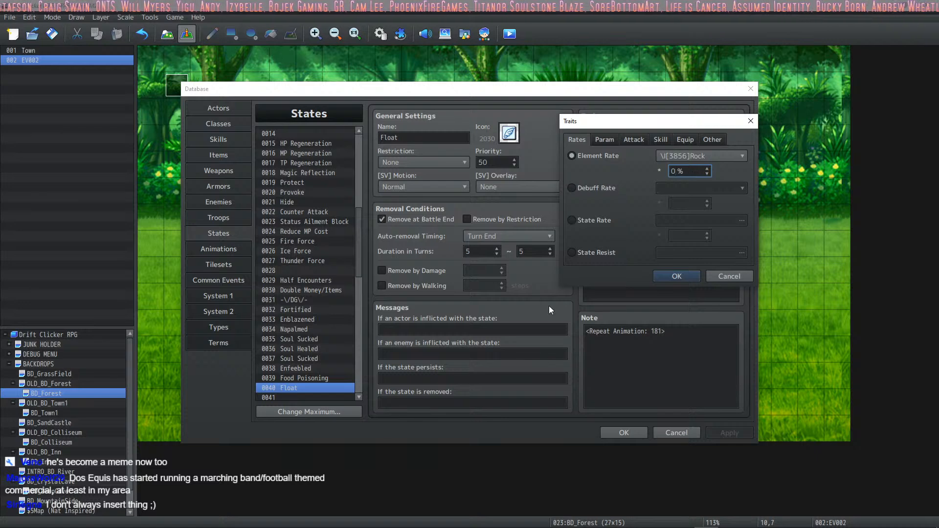
click(676, 276)
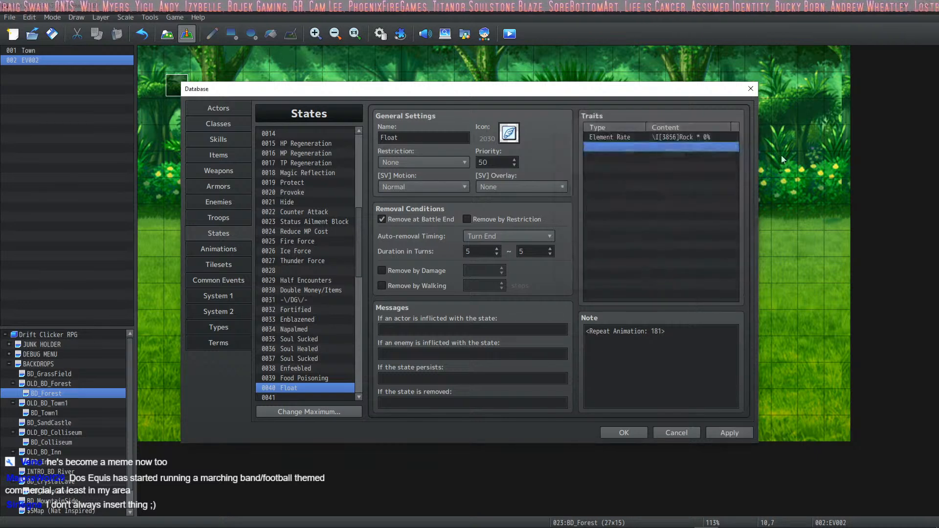
Add an Element Rate trait with Wind at 125%, place it above the Rock trait, and apply the changes.
double_click(644, 146)
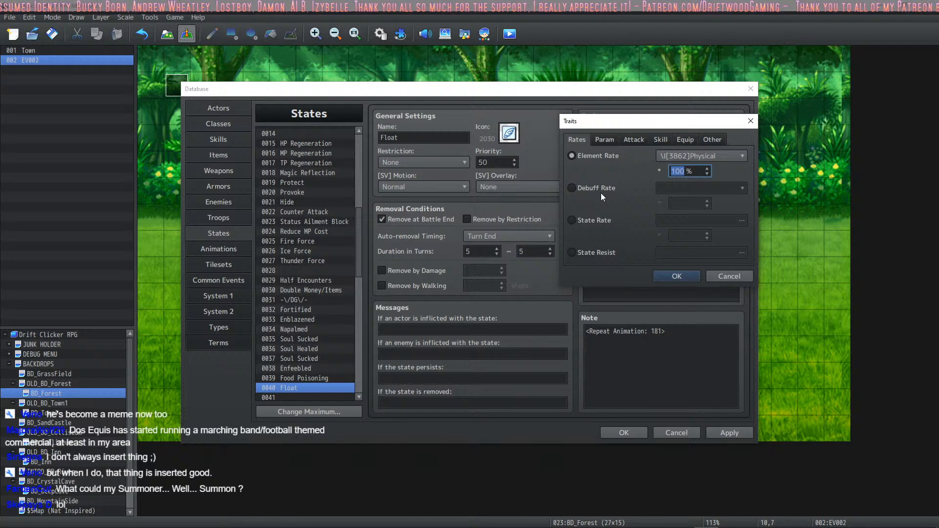
click(602, 140)
click(580, 140)
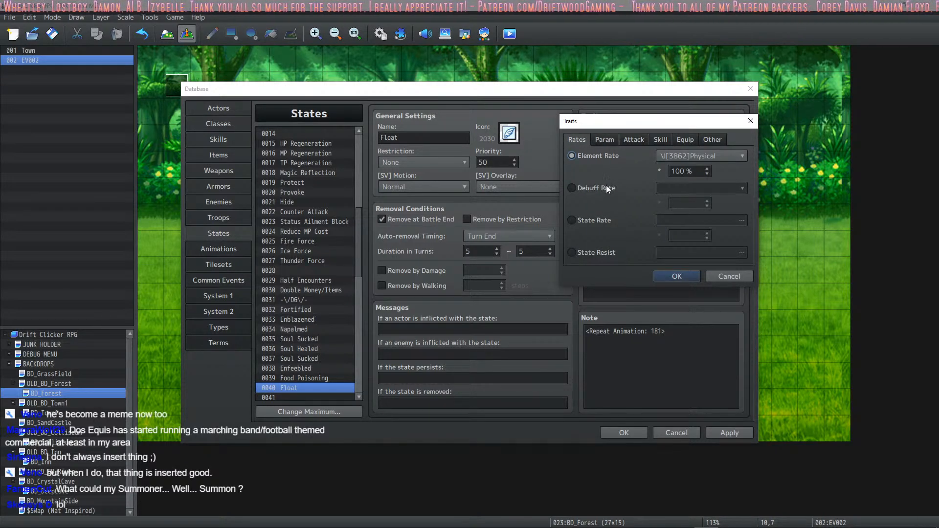
click(671, 155)
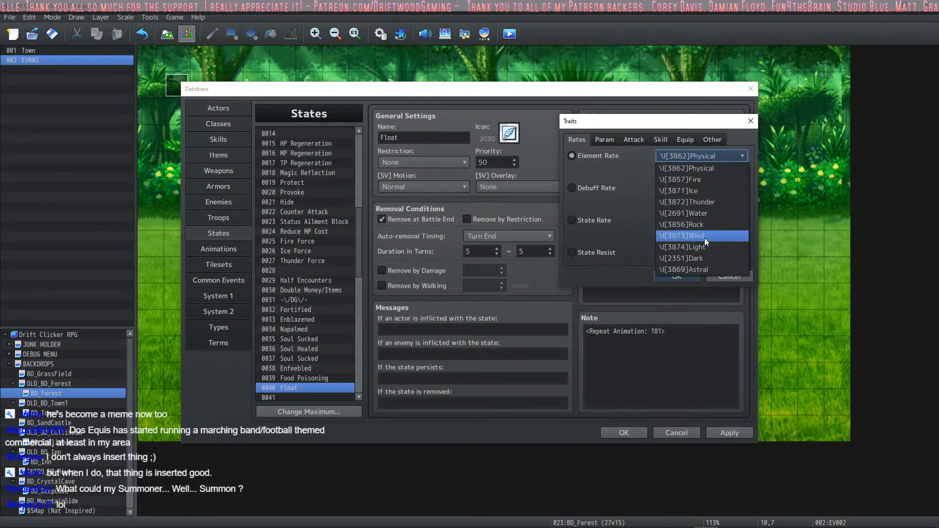
click(704, 238)
double_click(694, 171)
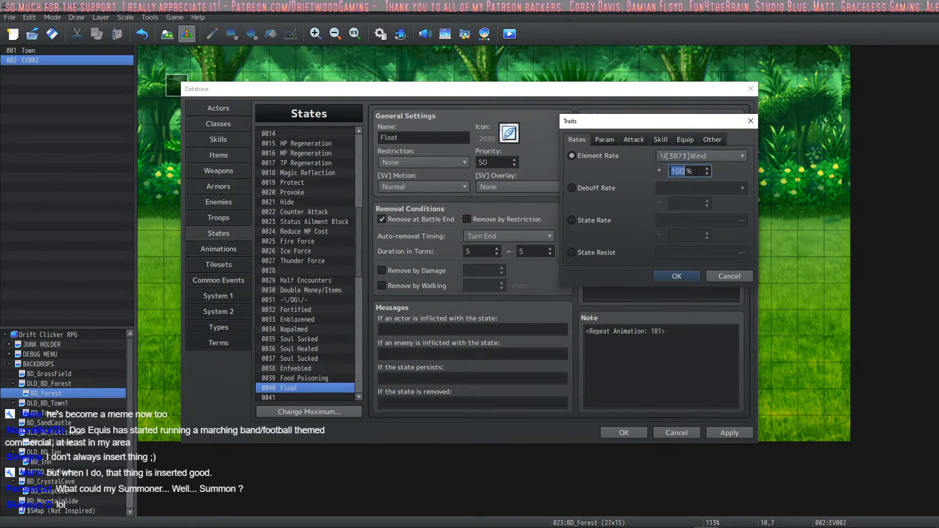
text(125)
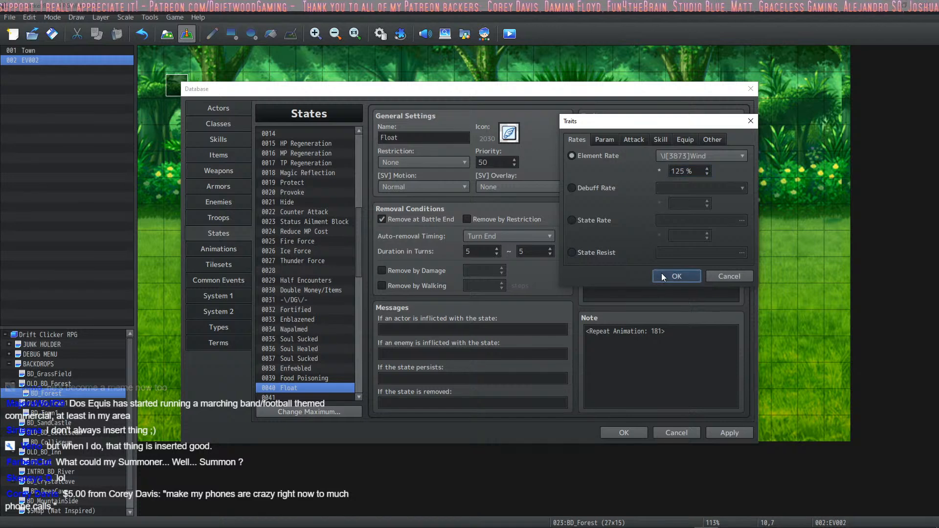
click(677, 276)
drag(631, 148, 638, 138)
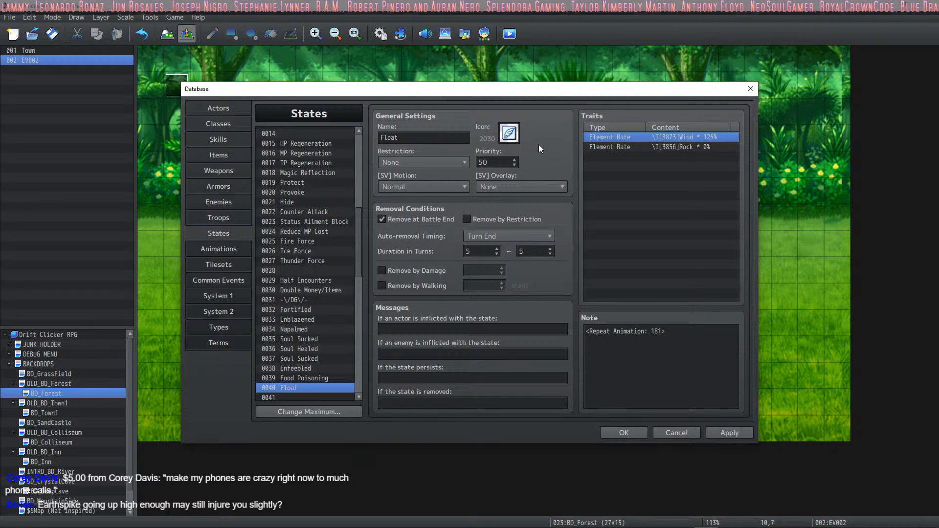
mouse_move(511, 159)
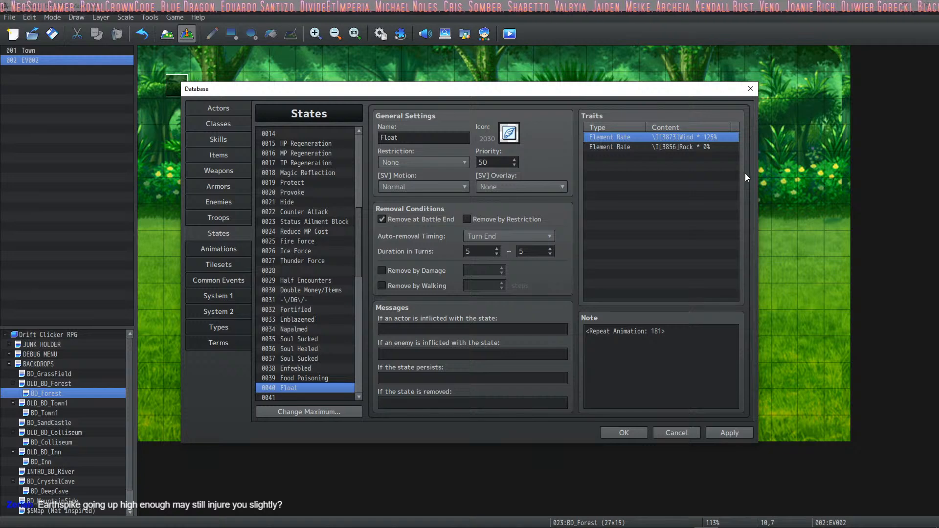
key(Down)
key(Down)
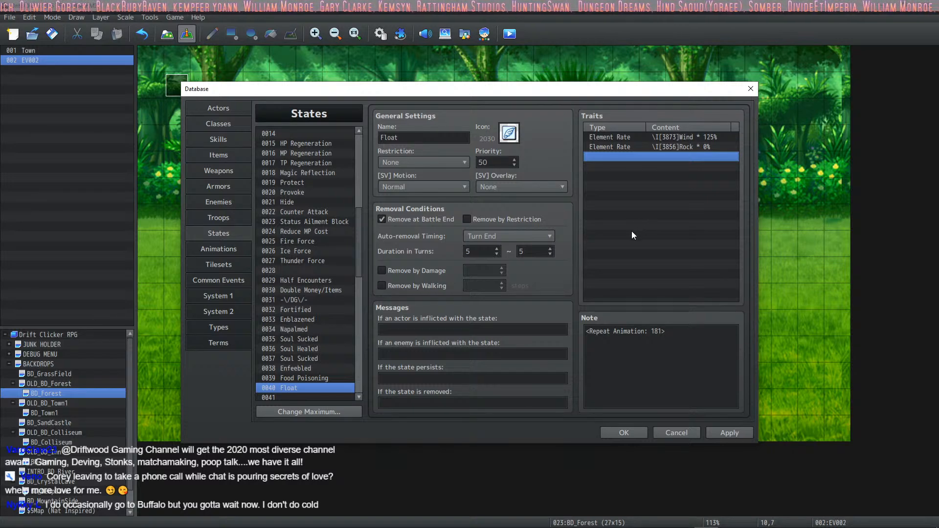
click(729, 433)
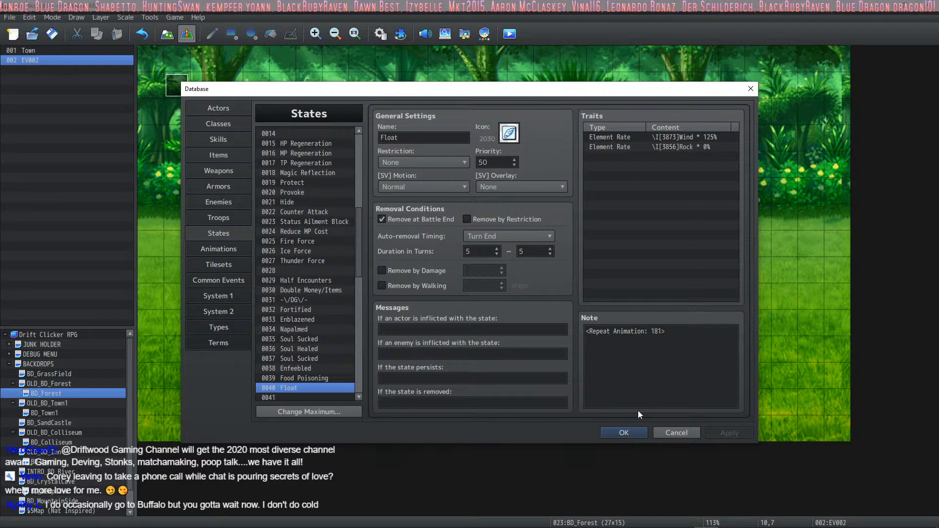
Add an Element Rate trait to the Float state with Thunder at 125%.
click(628, 177)
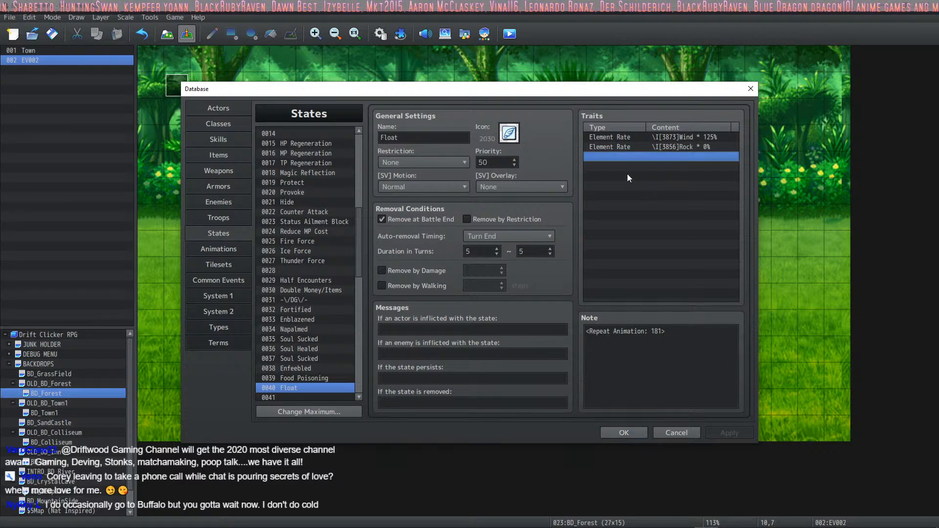
double_click(645, 155)
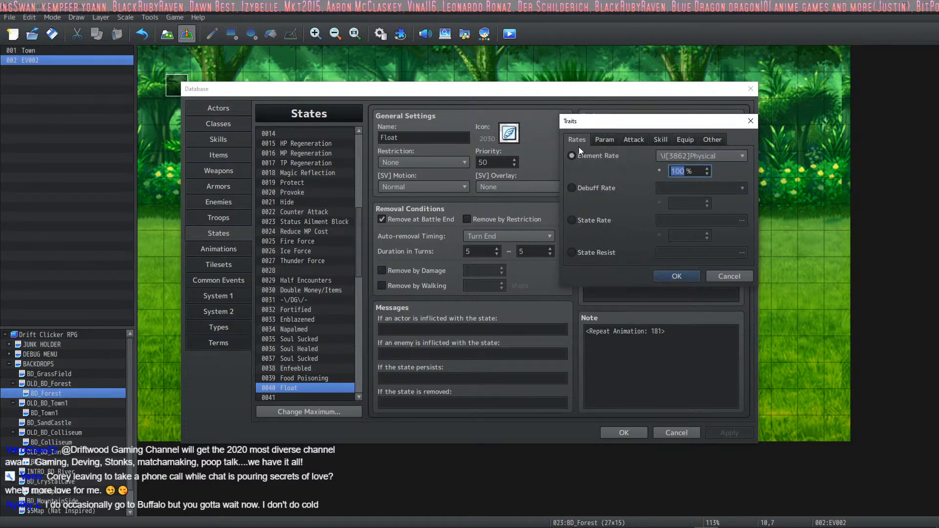
click(606, 140)
click(640, 141)
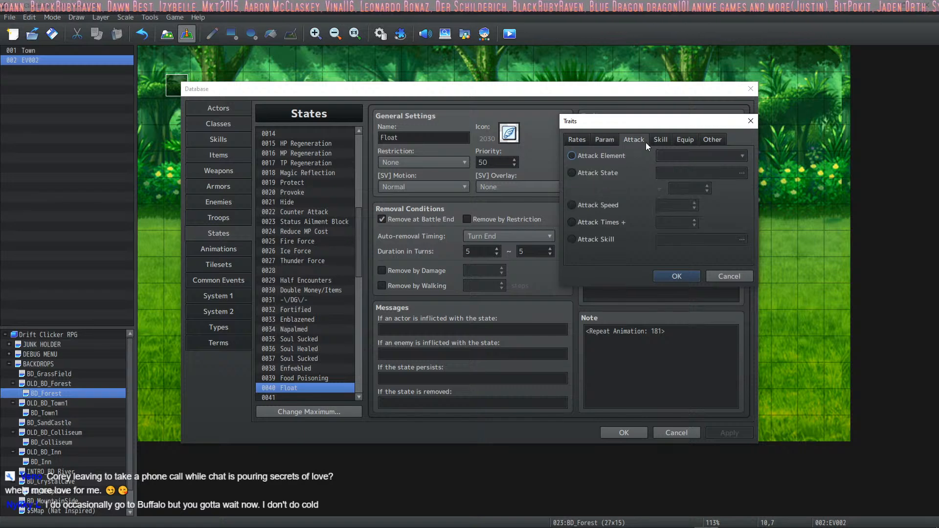
click(577, 140)
click(662, 157)
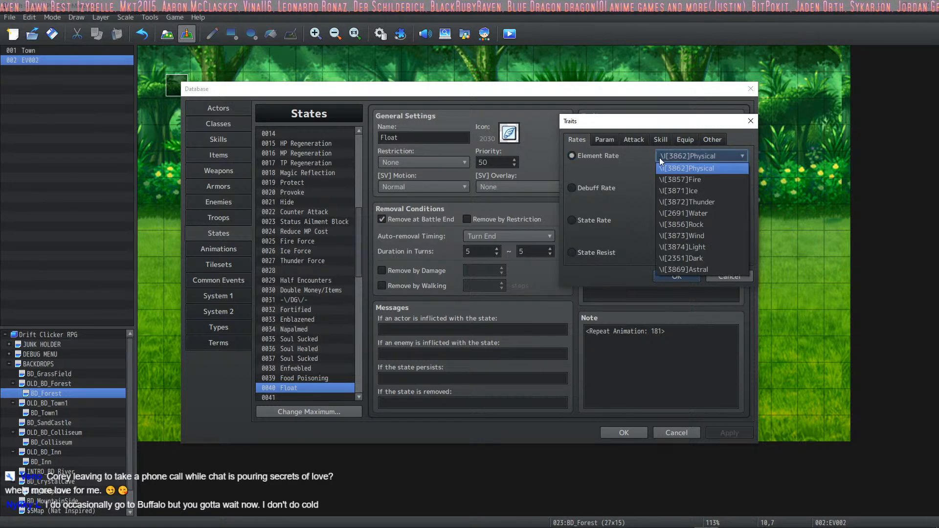
click(619, 179)
click(606, 140)
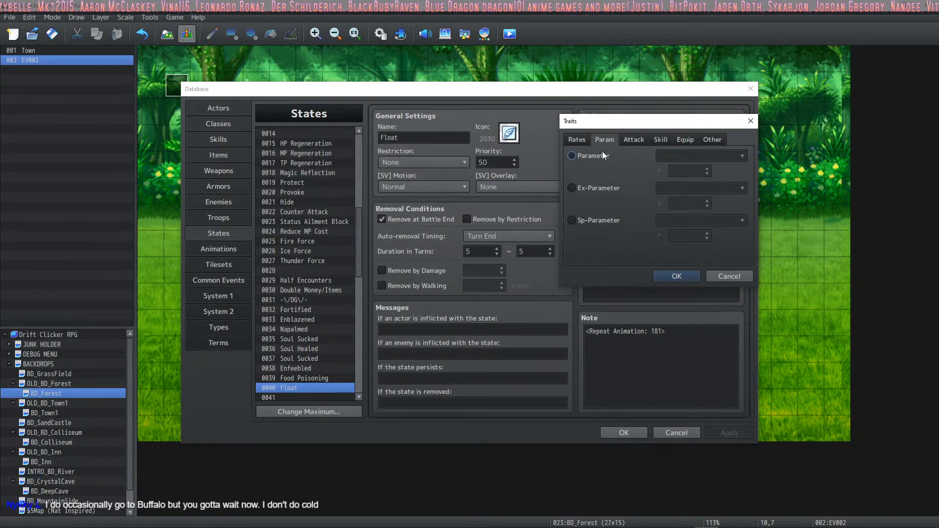
click(584, 140)
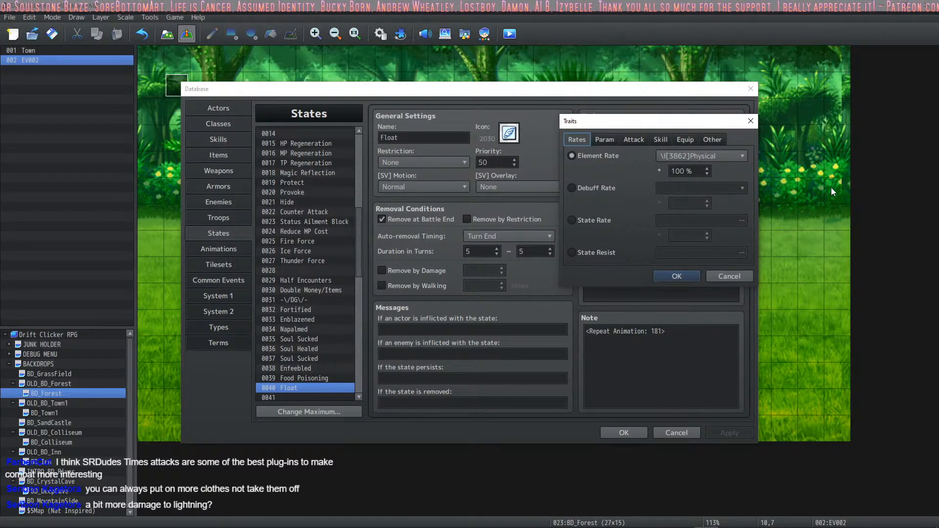
click(713, 155)
click(706, 205)
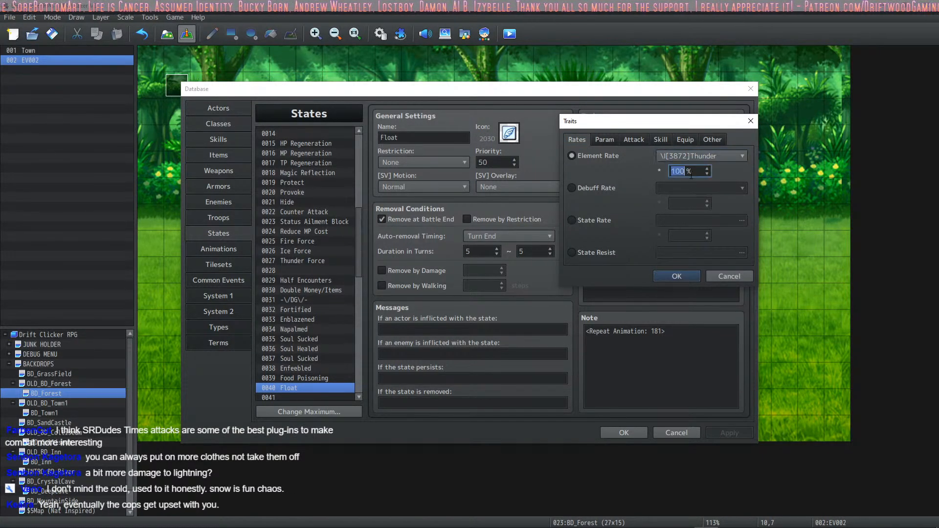
scroll(690, 175, up, 20)
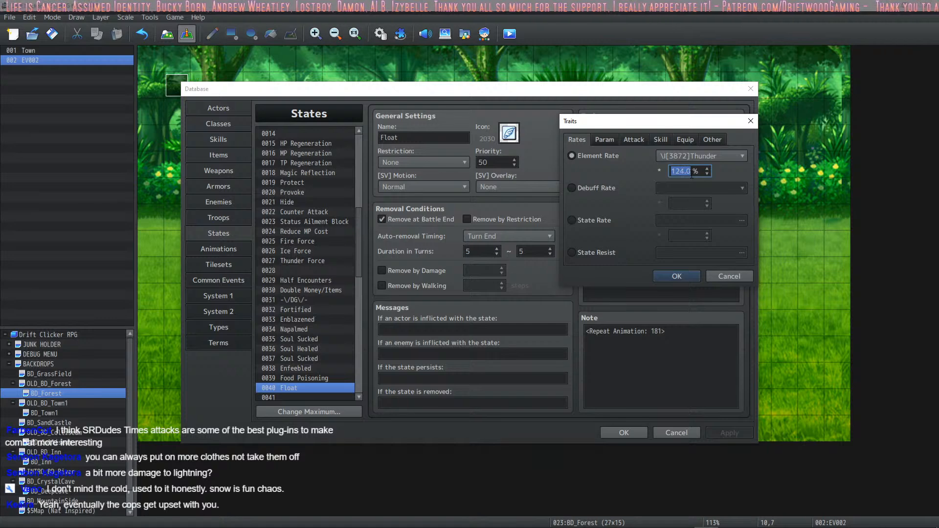
scroll(691, 174, up, 1)
click(684, 276)
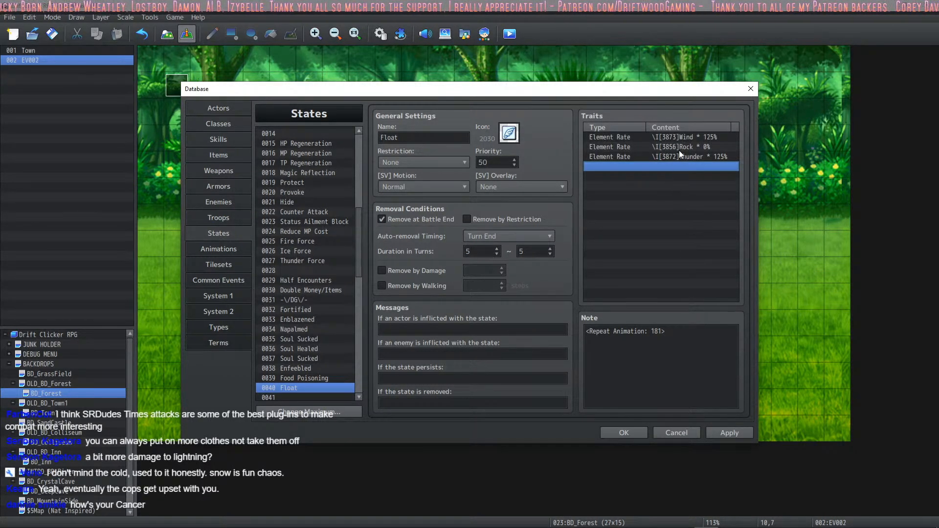
Move the Thunder trait above the Rock trait and apply the database changes.
drag(679, 153, 683, 145)
click(729, 432)
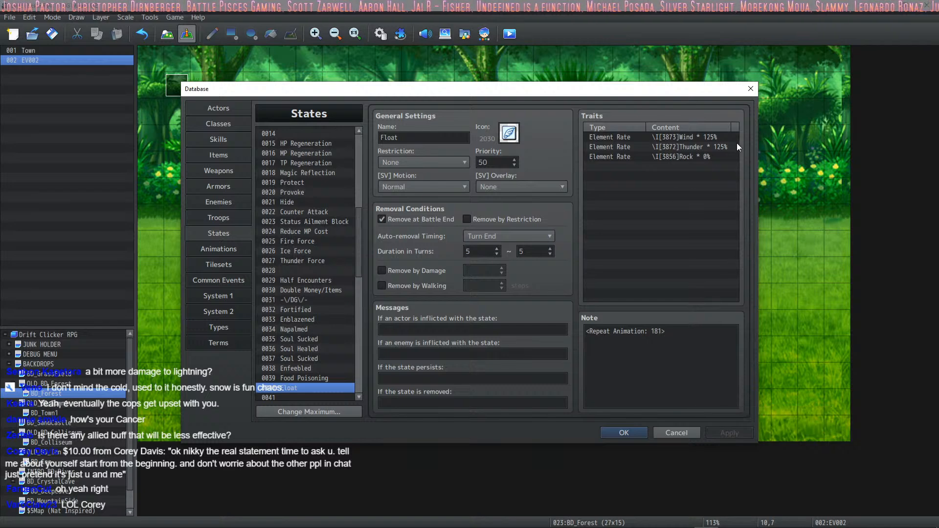
click(679, 156)
click(682, 145)
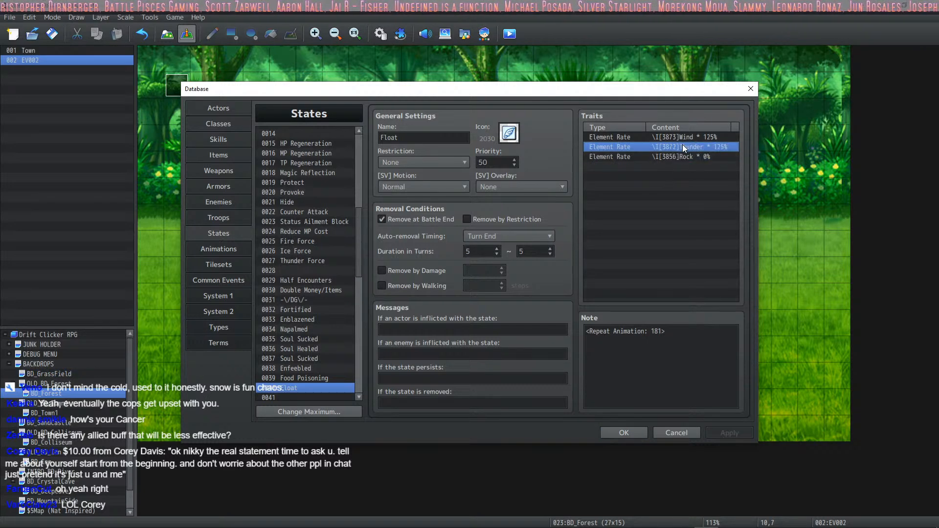
click(662, 157)
double_click(659, 164)
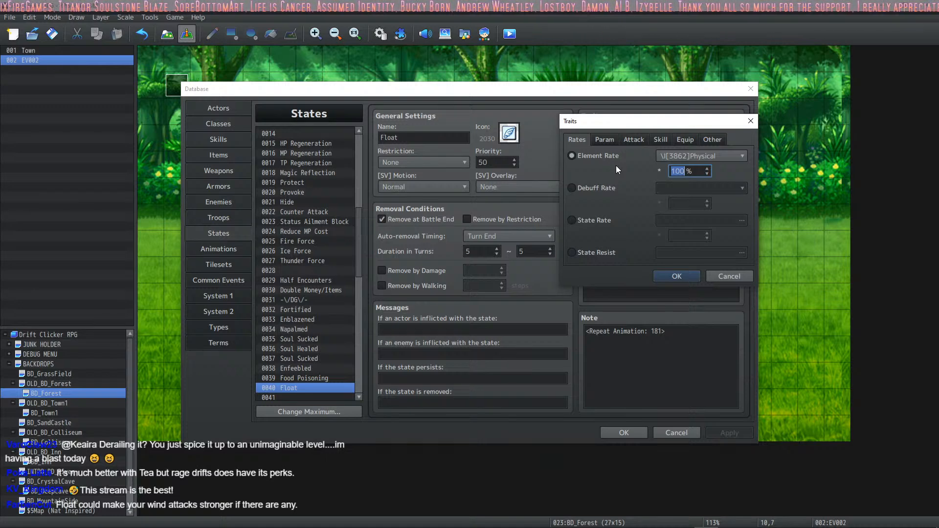
click(731, 277)
Start a new line below the Repeat Animation notetag in the Float state's note and open the plugin help.
click(678, 331)
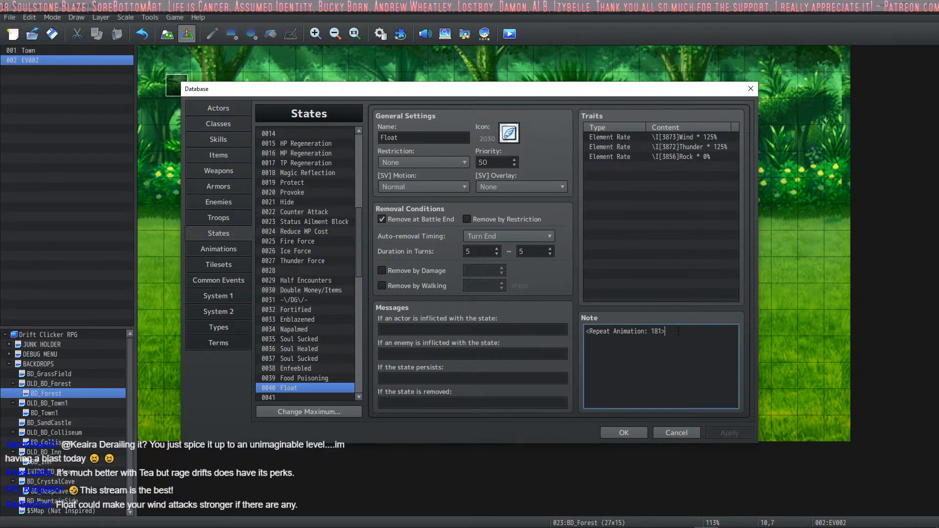
right_click(674, 357)
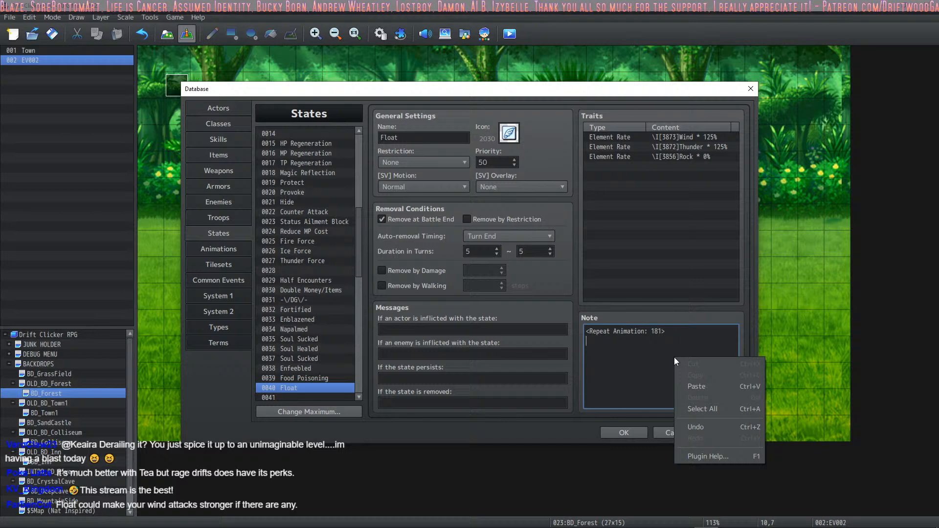
click(704, 458)
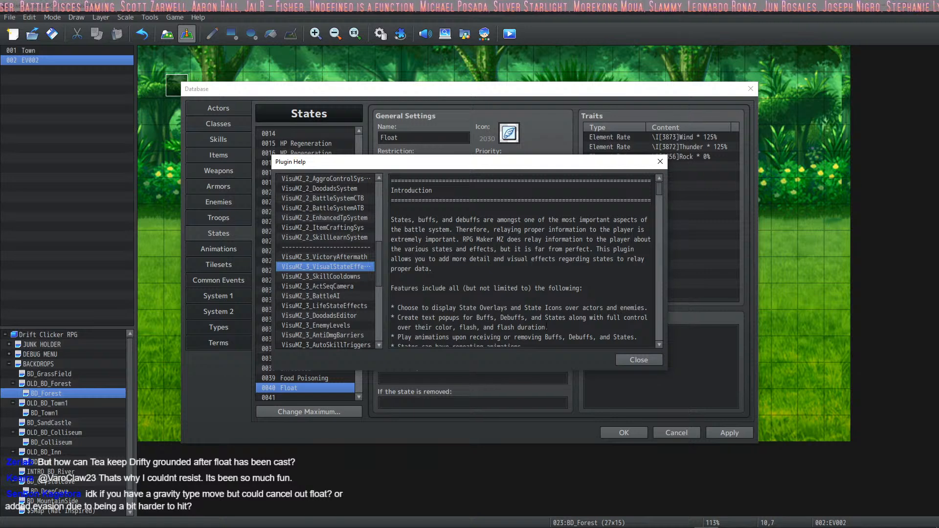
Look through the help introductions of the VisuMZ_3 and VisuMZ_4 plugins, from SkillCooldowns to ButtonCmnEvts, for a suitable state effect.
click(353, 277)
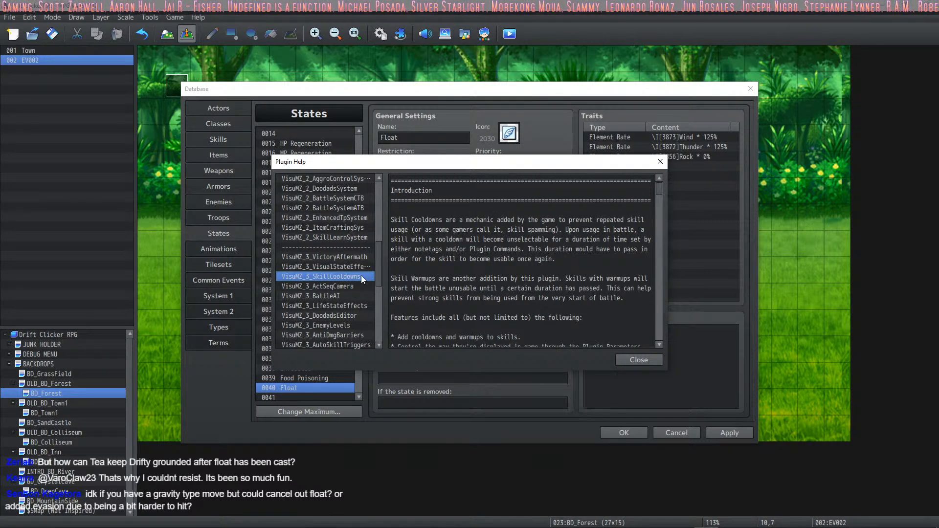
scroll(361, 274, down, 3)
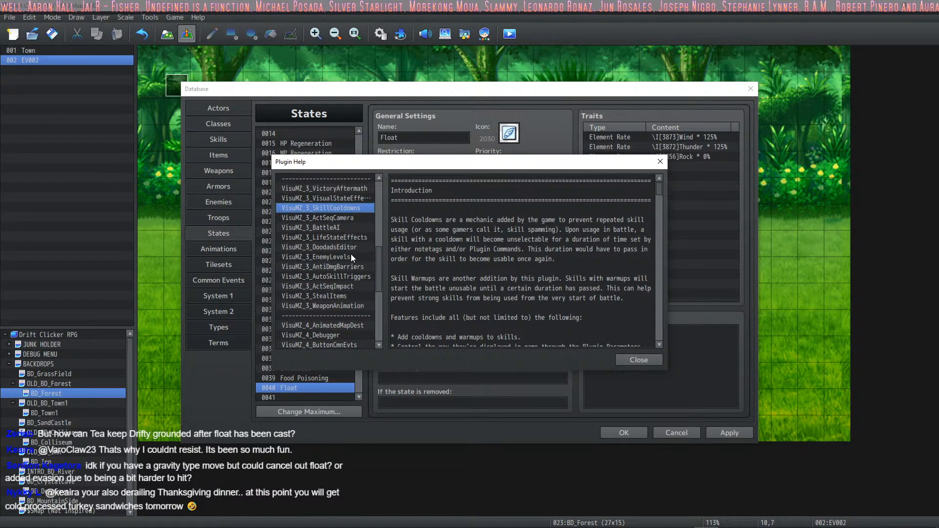
click(352, 257)
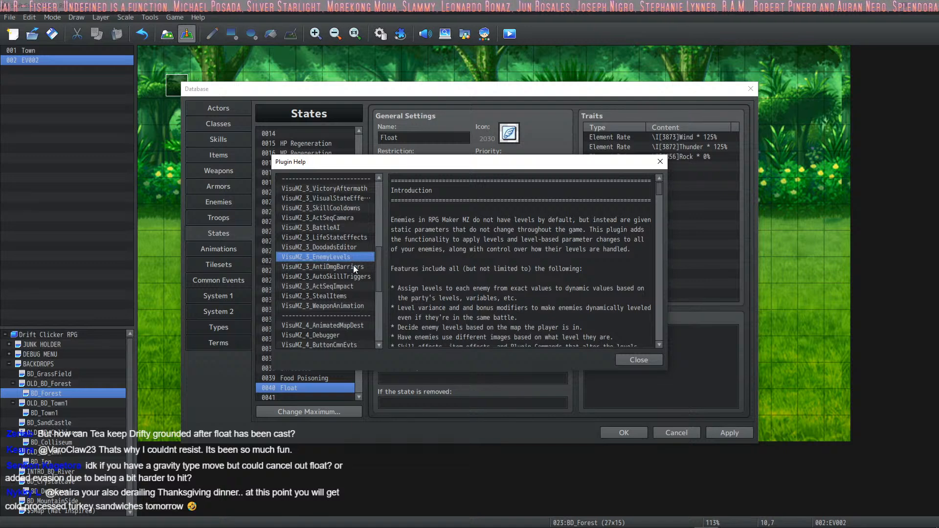
click(353, 267)
click(353, 277)
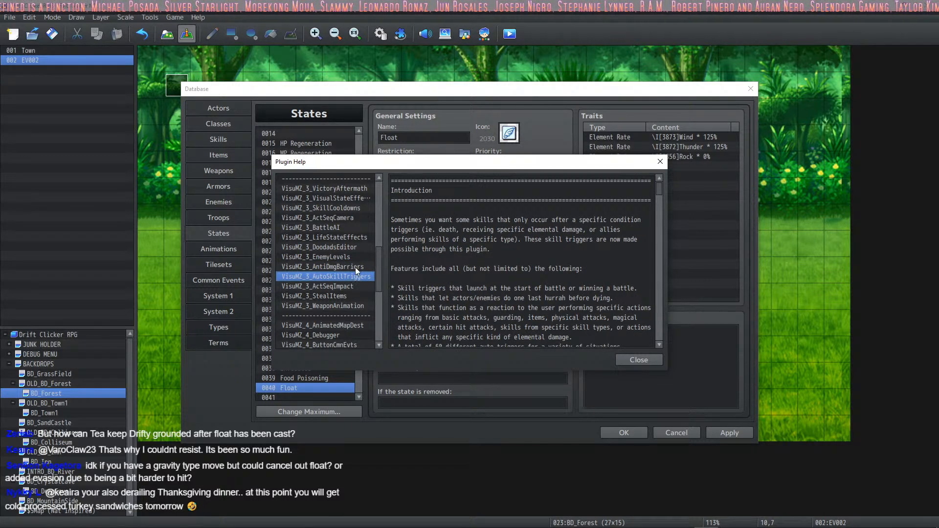
click(341, 286)
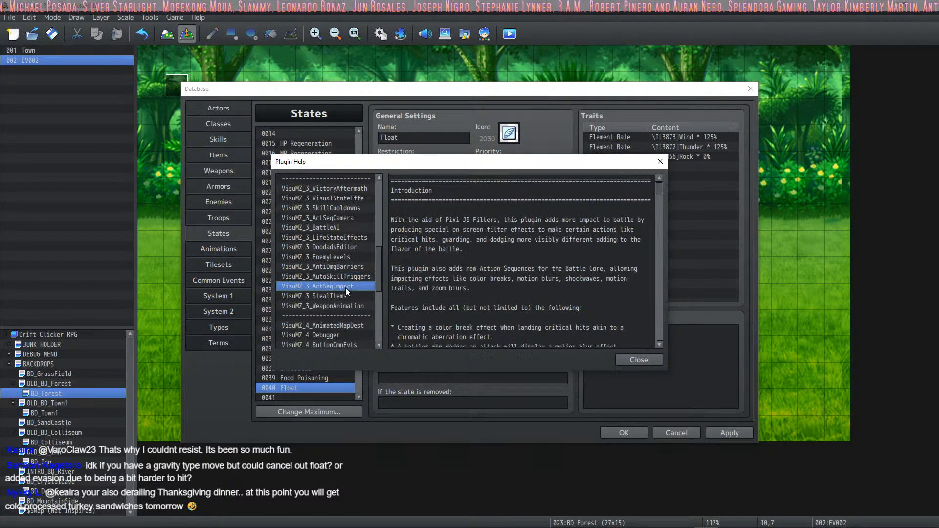
click(344, 297)
click(348, 306)
scroll(345, 298, down, 2)
scroll(345, 294, down, 2)
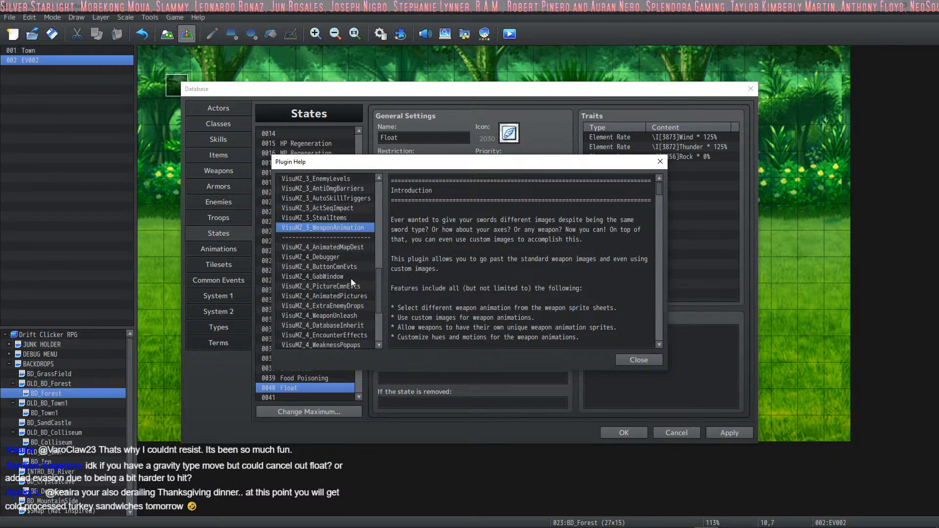
click(355, 238)
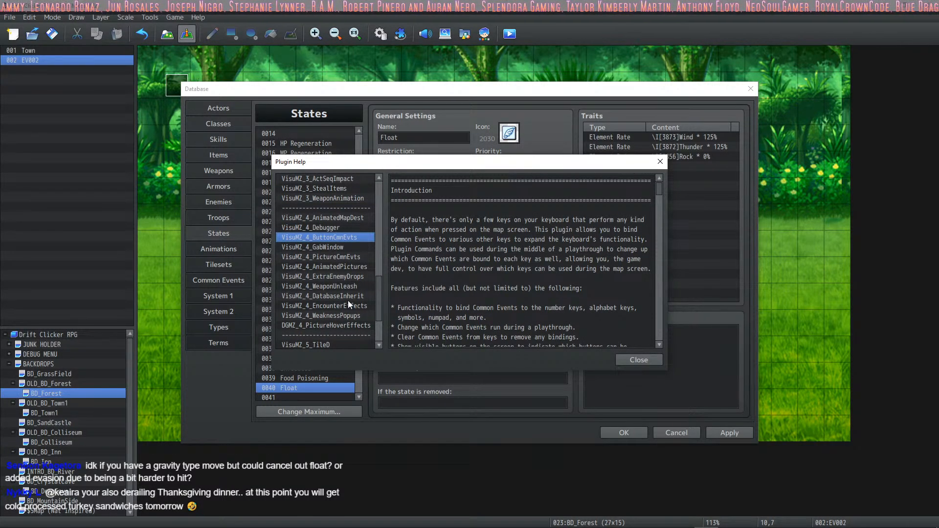
scroll(342, 294, up, 2)
scroll(341, 291, up, 10)
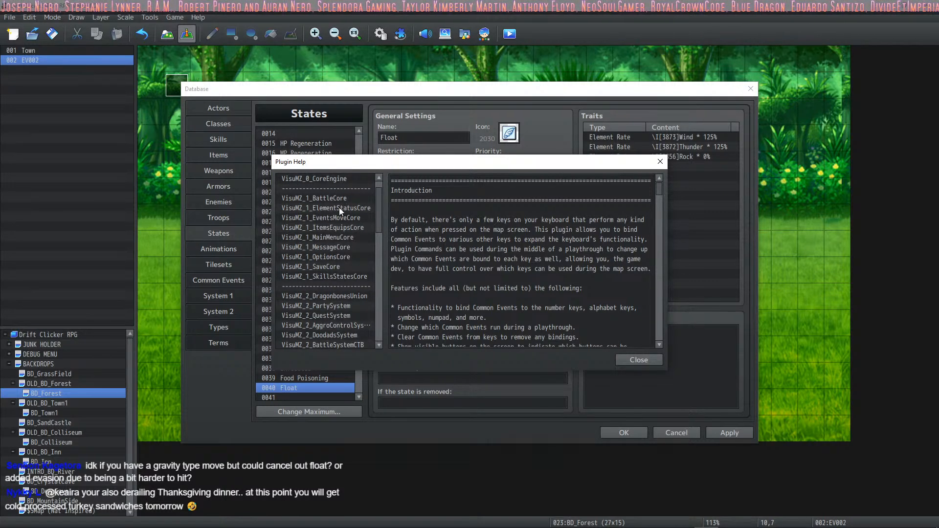
Open the VisuMZ_1_ElementStatusCore help and find the Dealt Element Plus notetags.
click(352, 210)
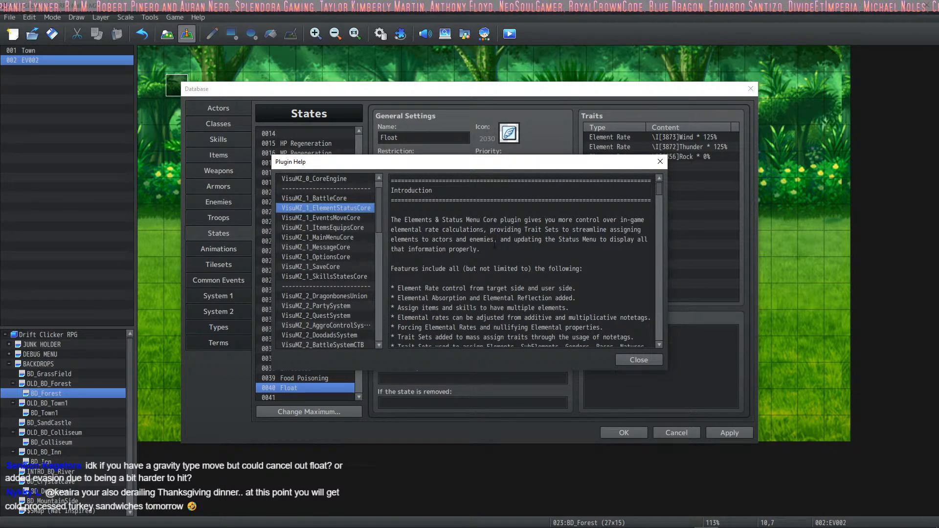
scroll(489, 259, down, 5)
scroll(490, 247, down, 10)
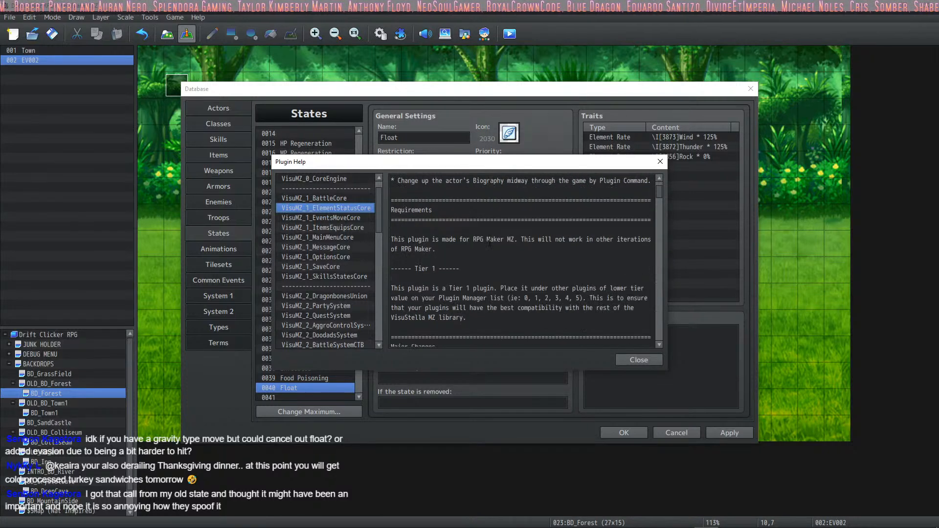
scroll(493, 231, down, 5)
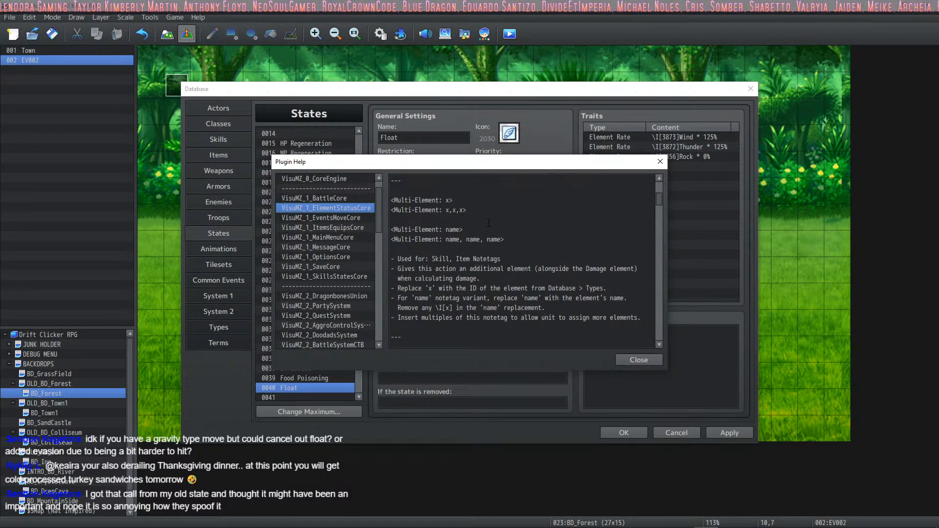
scroll(489, 225, down, 6)
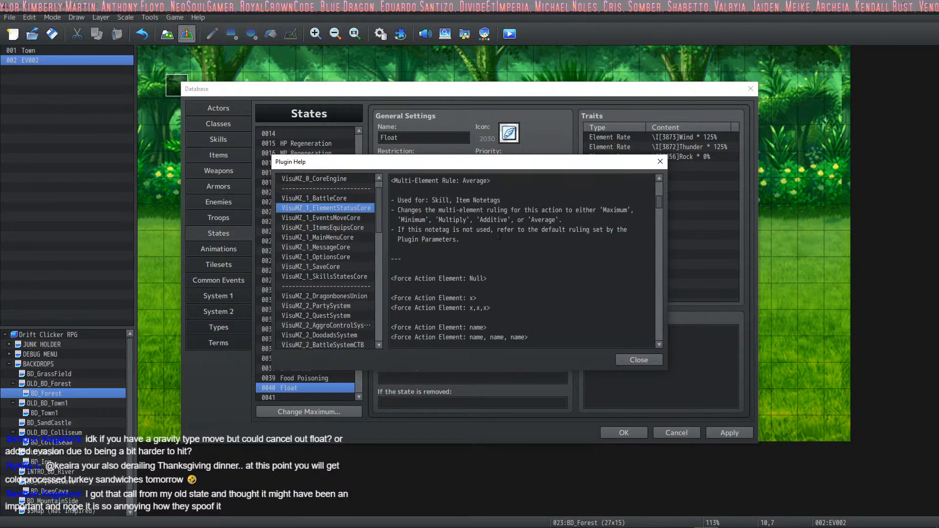
scroll(498, 237, down, 10)
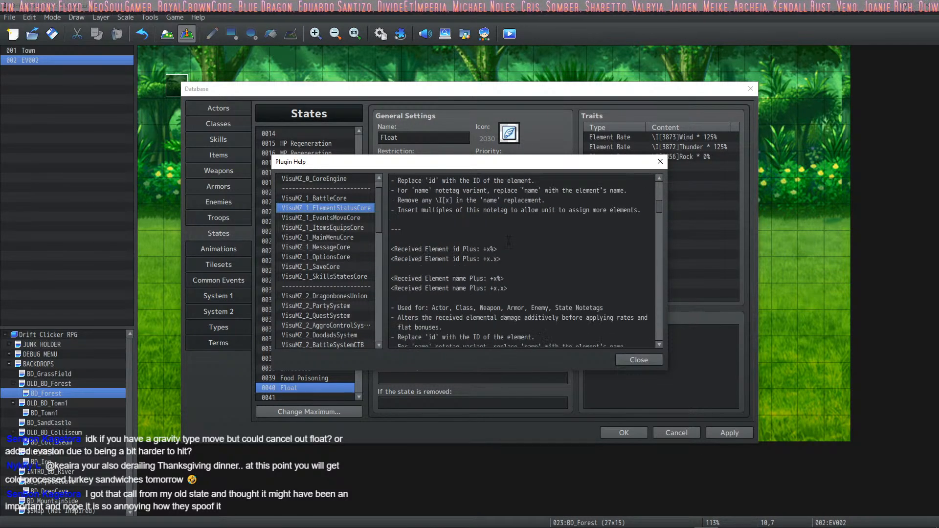
scroll(508, 235, down, 9)
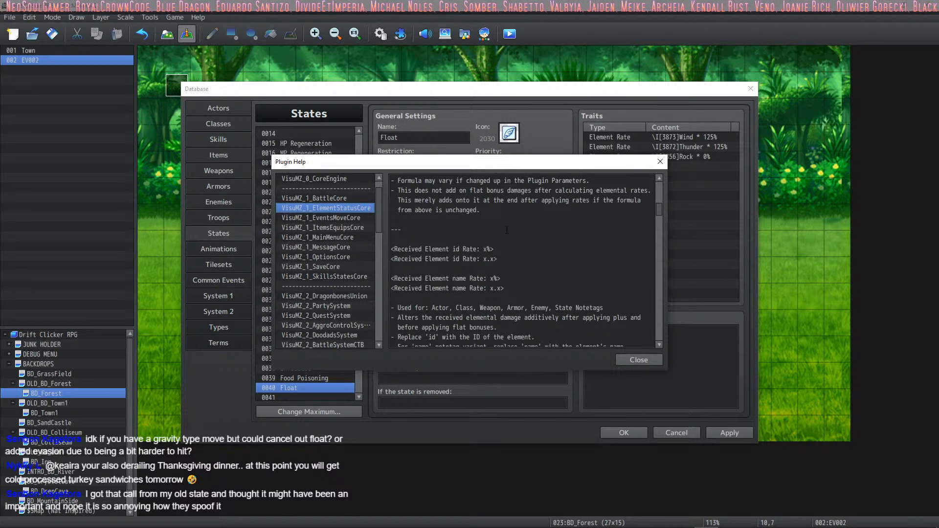
scroll(507, 230, down, 2)
scroll(506, 227, down, 9)
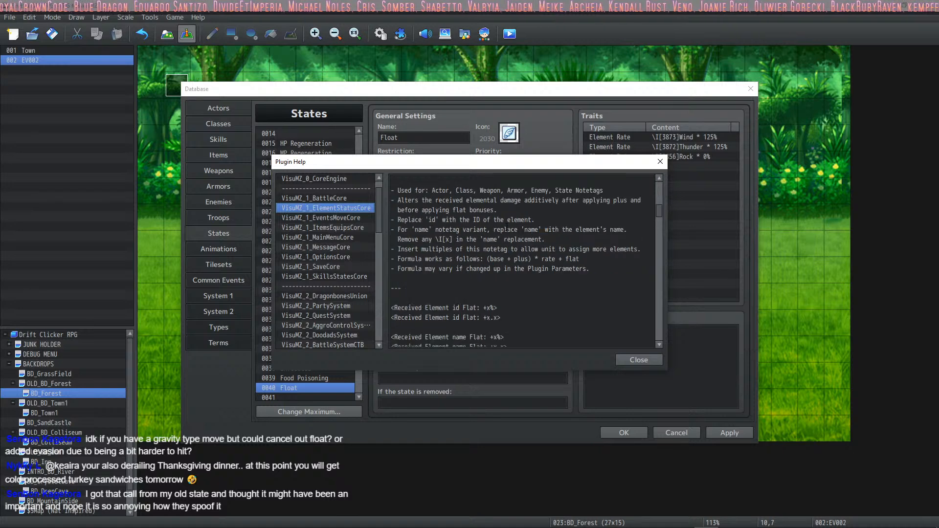
scroll(521, 260, down, 2)
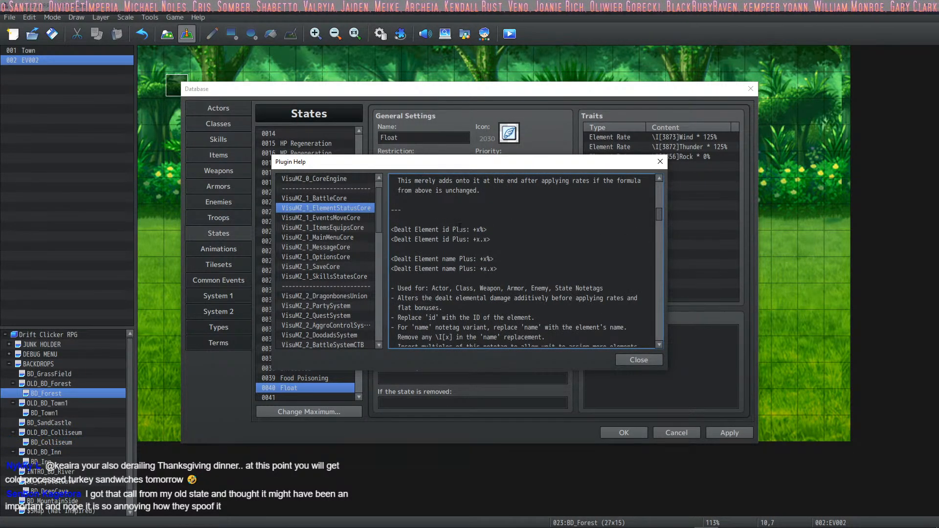
scroll(417, 287, down, 1)
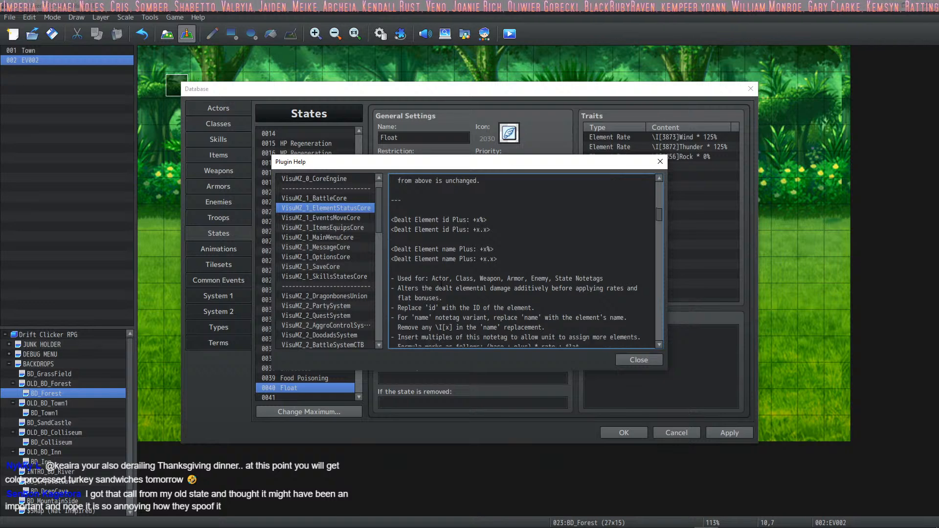
scroll(425, 274, down, 1)
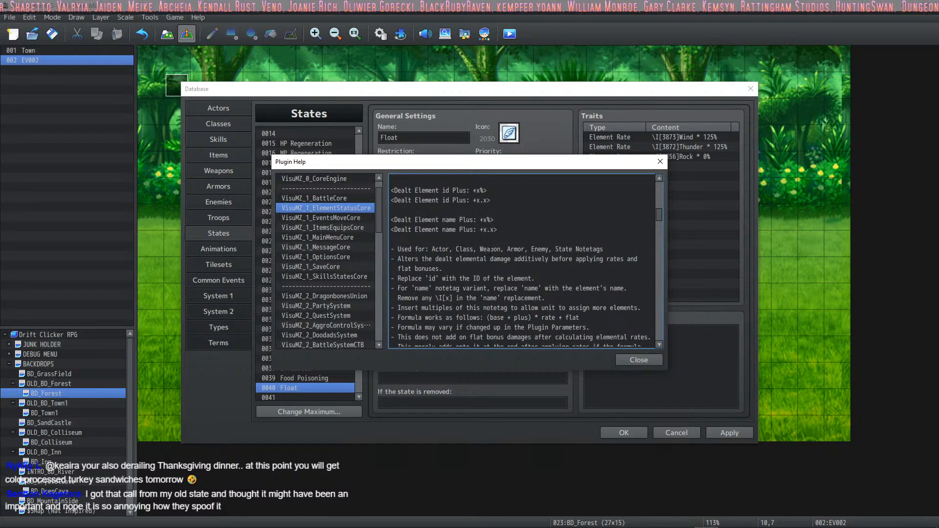
Read which database objects the Dealt Element Plus notetag applies to, how it alters damage, and how its id variant is filled in.
drag(548, 248, 592, 249)
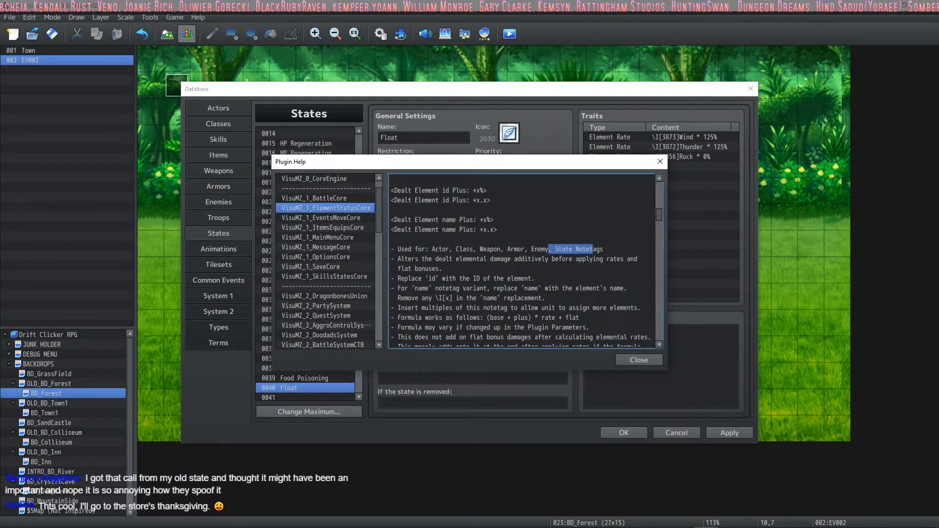
drag(405, 259, 462, 259)
click(496, 260)
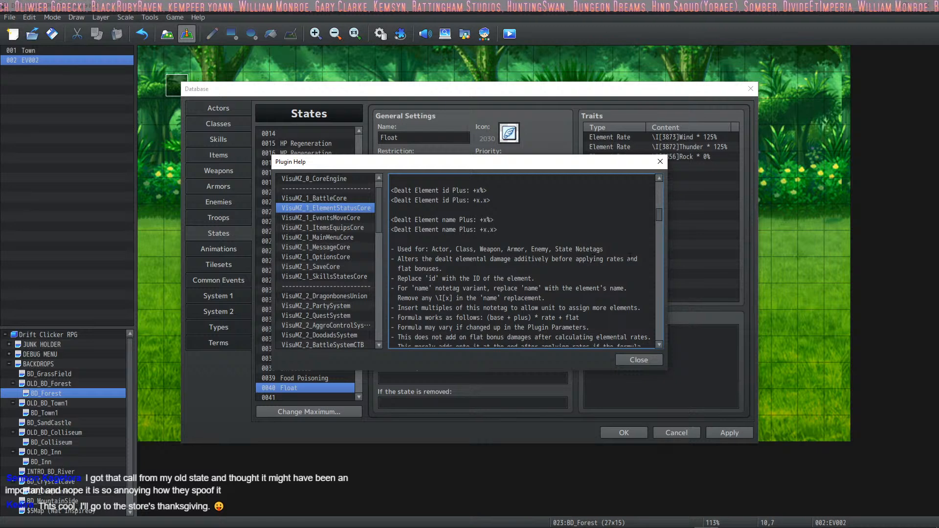
scroll(452, 254, down, 1)
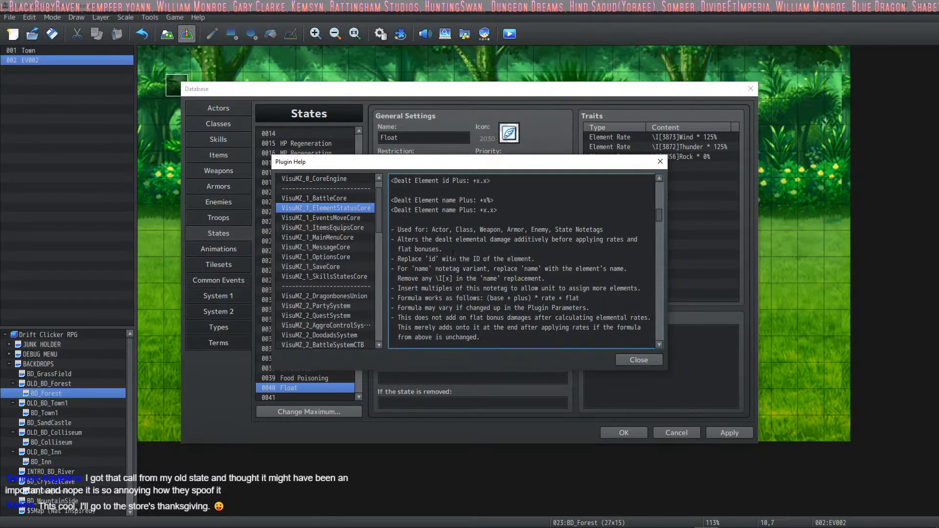
drag(474, 260, 496, 260)
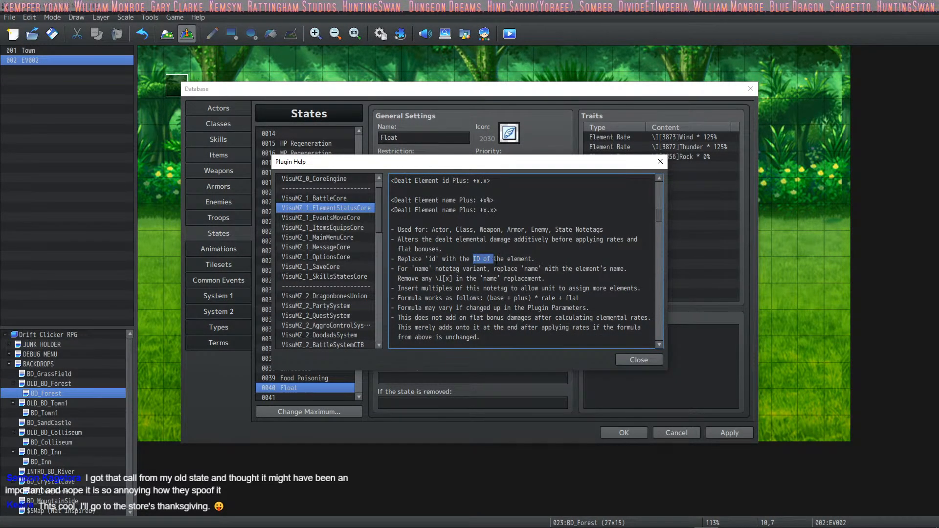
click(496, 260)
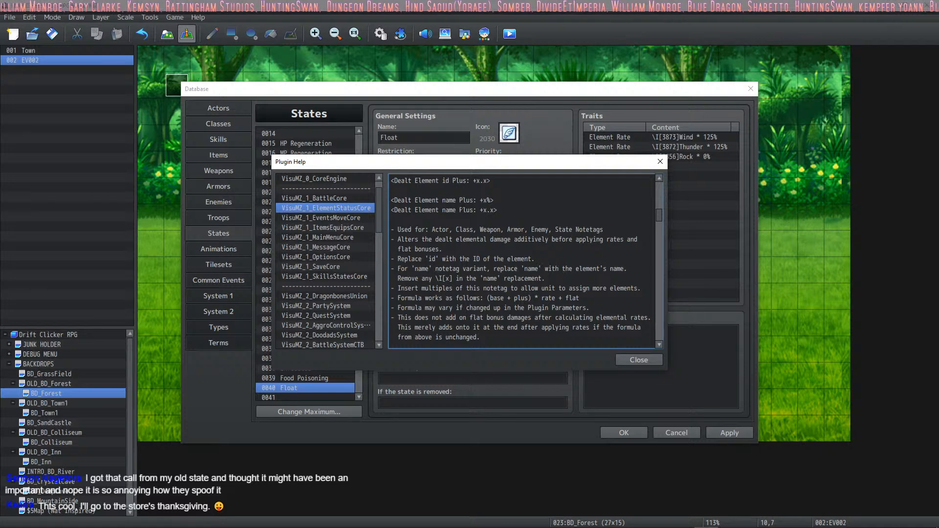
scroll(476, 209, up, 1)
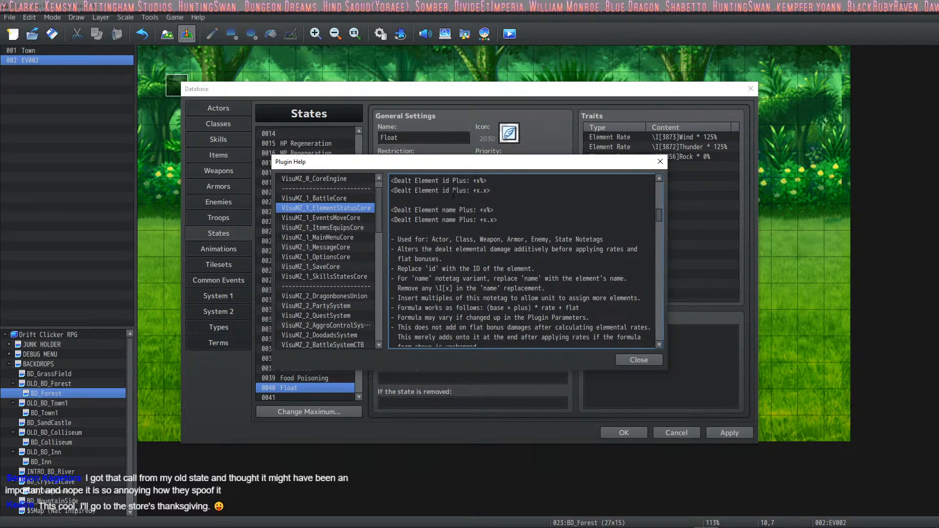
Examine how the name variant of the Dealt Element Plus notetag is written, including the rule on \I[x] icon codes.
drag(457, 211, 443, 210)
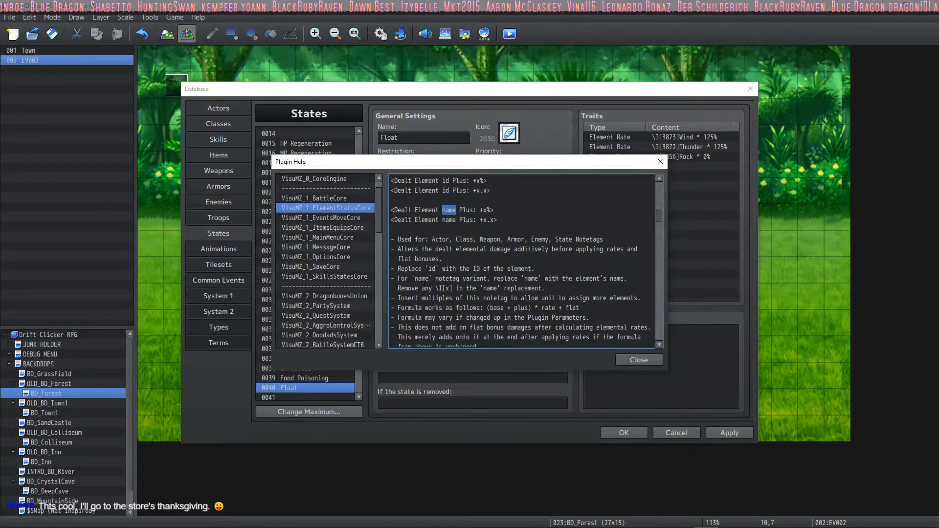
drag(454, 288, 433, 288)
click(456, 288)
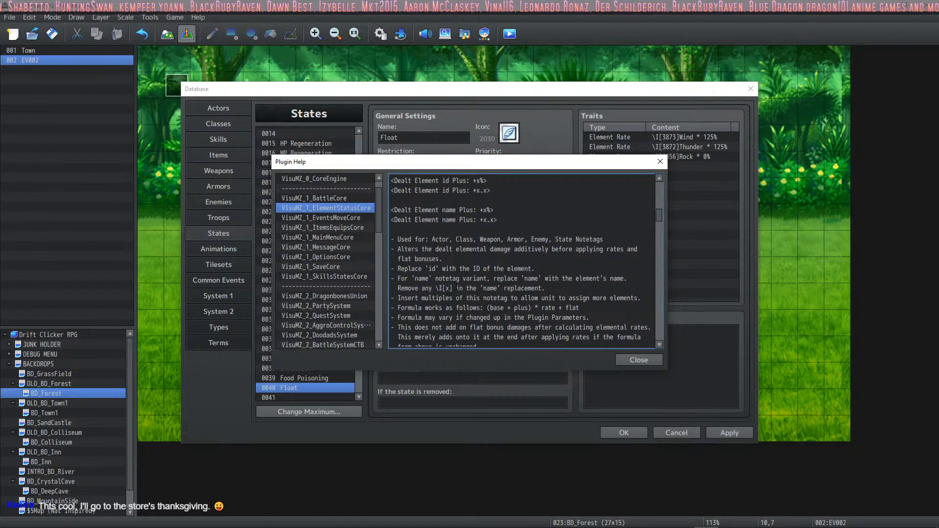
drag(531, 288, 514, 288)
drag(453, 288, 432, 288)
click(462, 289)
click(453, 289)
click(432, 288)
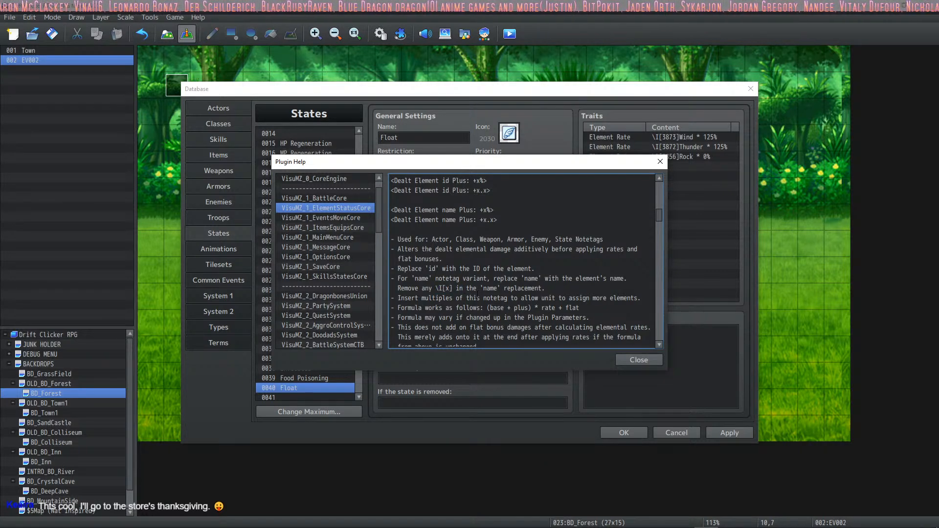
scroll(473, 287, down, 1)
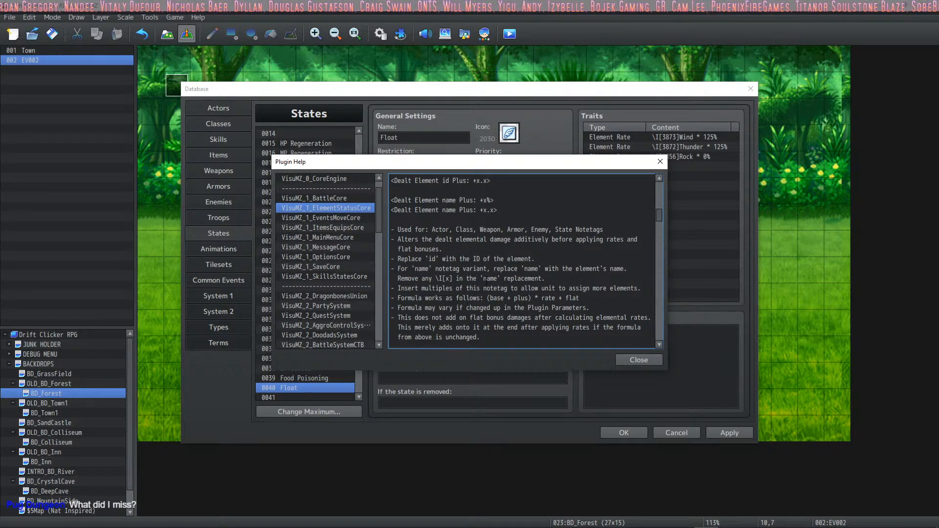
drag(500, 268, 568, 282)
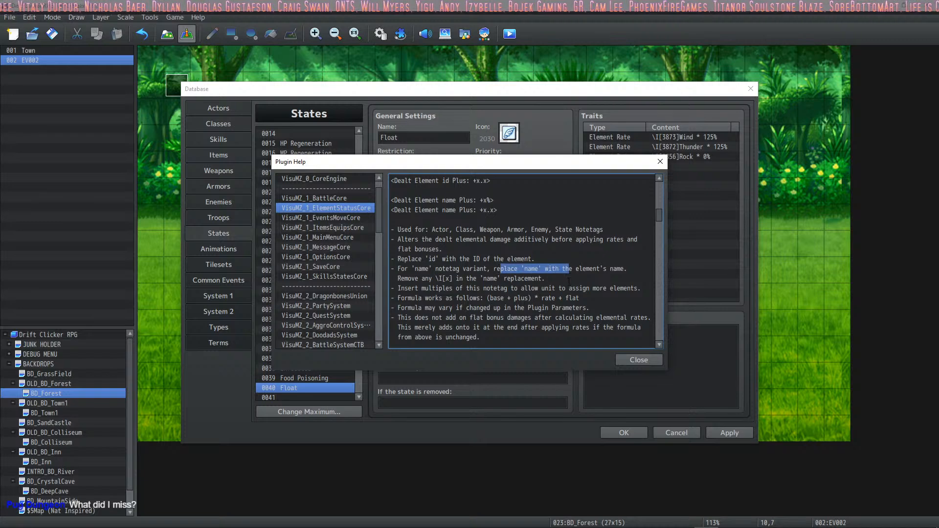
drag(460, 278, 391, 278)
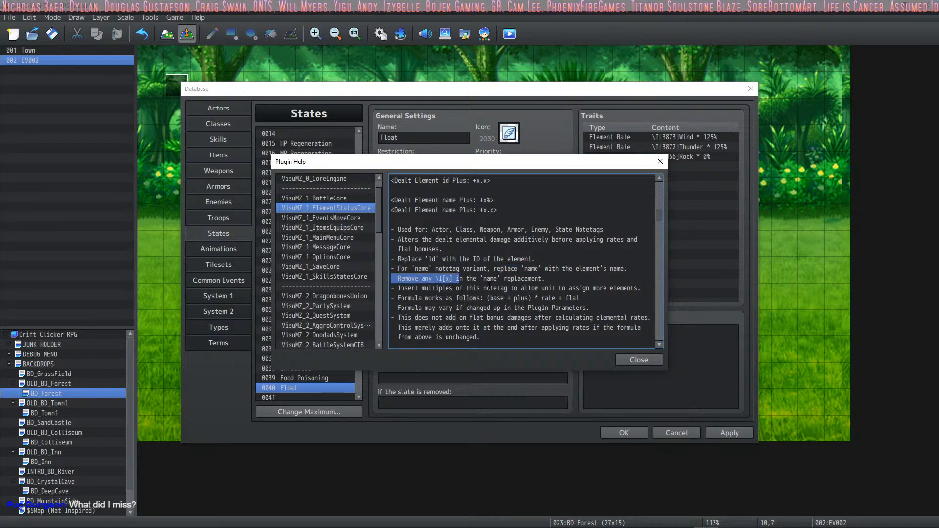
click(489, 286)
drag(466, 278, 390, 269)
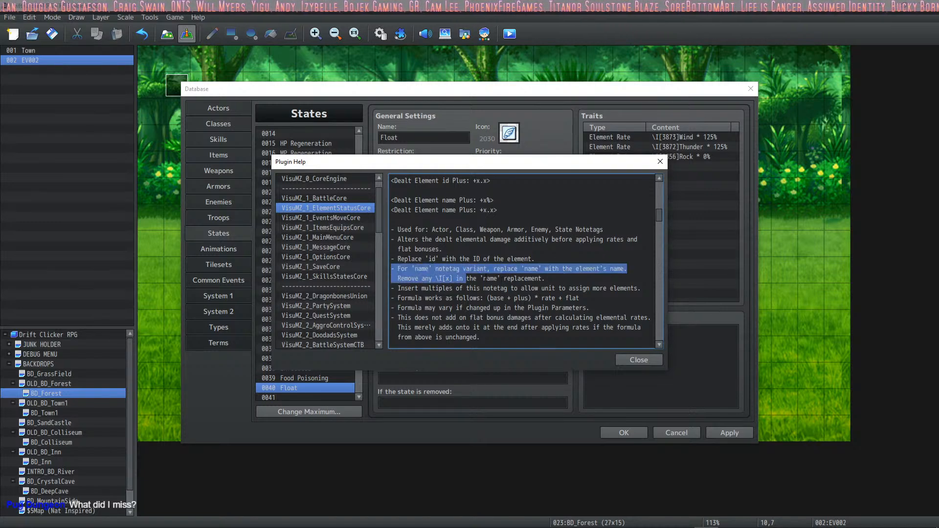
Read the remaining Dealt Element Plus rules on using several notetags, the damage formula, and how the bonus relates to flat damage.
click(465, 272)
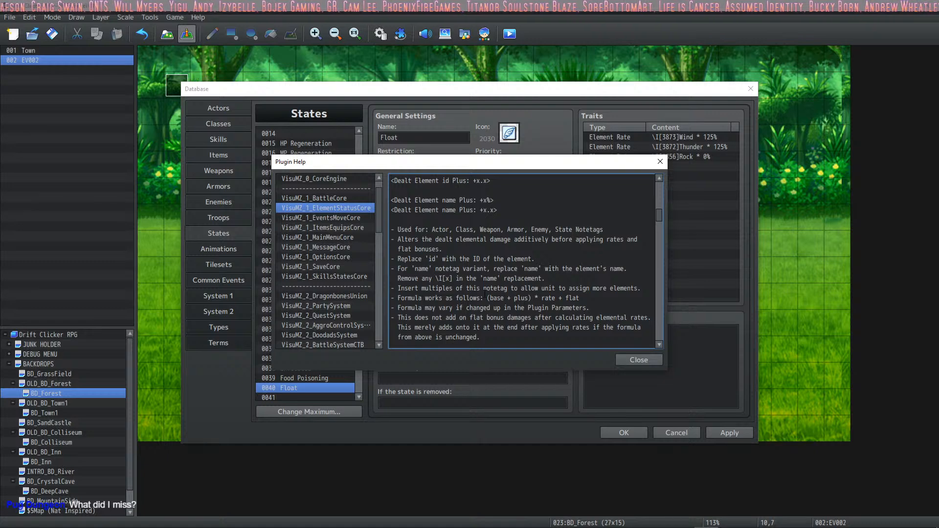
scroll(441, 298, down, 1)
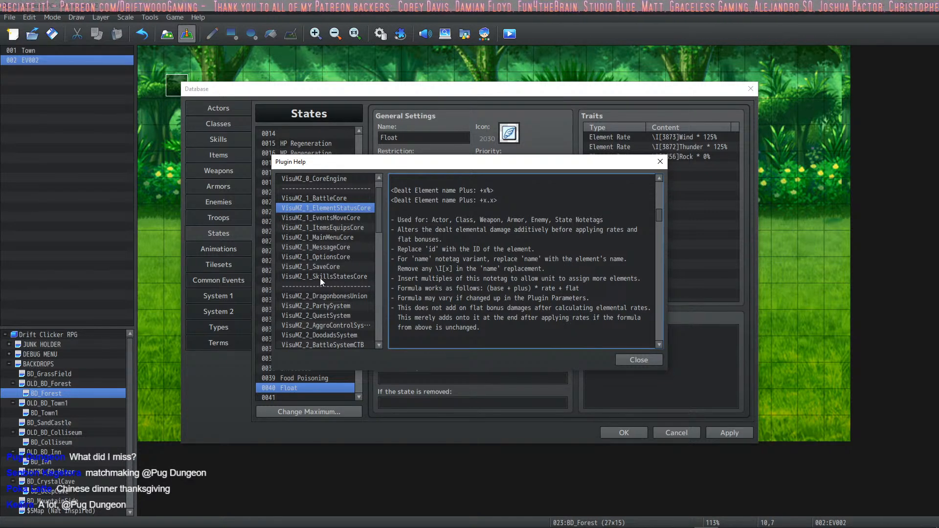
scroll(454, 269, up, 2)
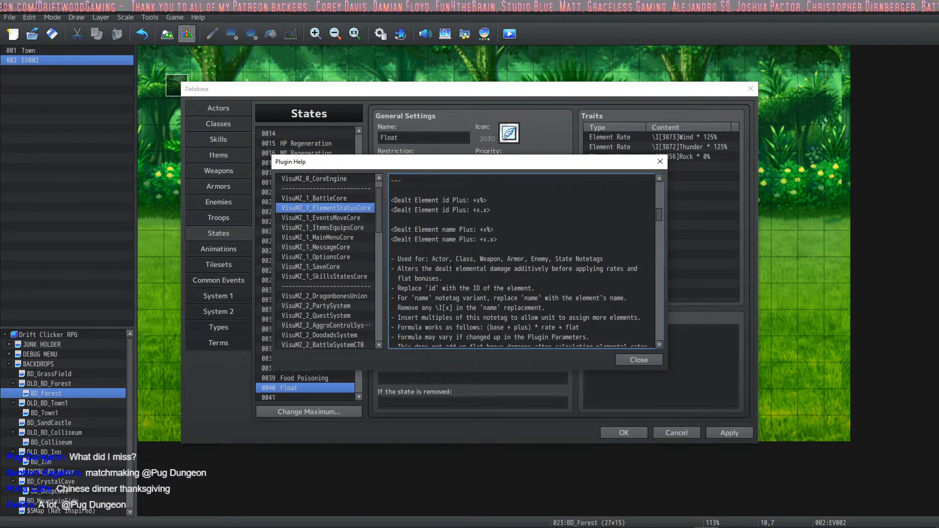
scroll(467, 268, down, 3)
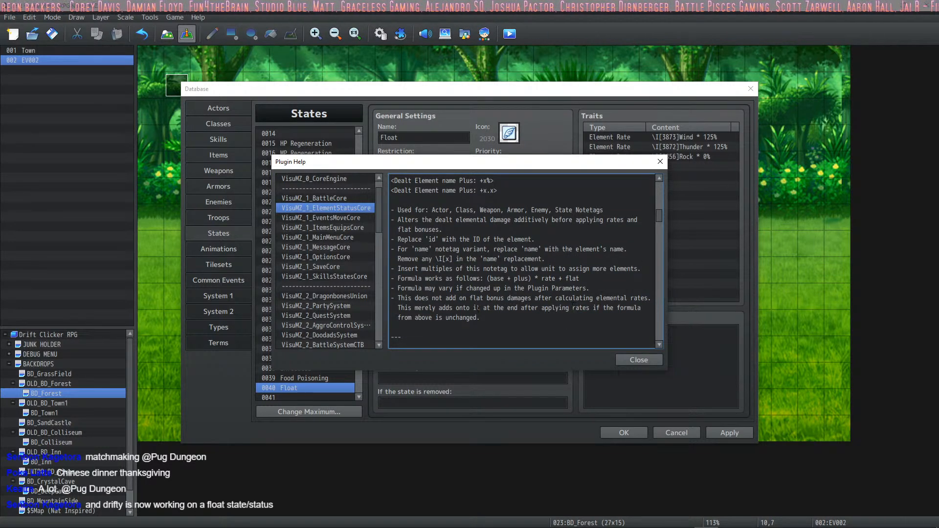
drag(476, 308, 518, 308)
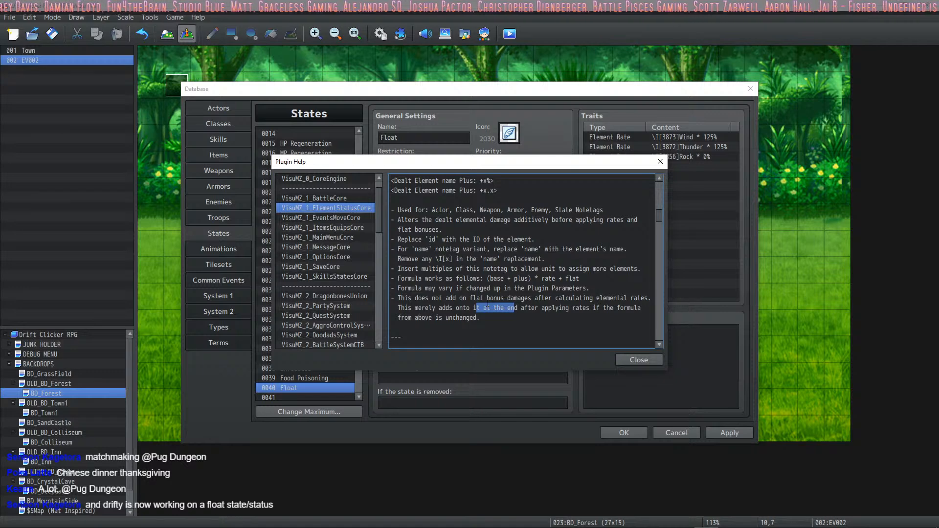
click(612, 309)
drag(459, 307, 590, 307)
click(433, 316)
drag(412, 308, 621, 308)
click(477, 309)
drag(404, 308, 425, 308)
scroll(430, 305, down, 1)
Copy the notetag <Dealt Element name Plus: +x%> from the plugin help into the Float state's note, below the Repeat Animation tag.
scroll(462, 291, up, 3)
scroll(462, 291, up, 1)
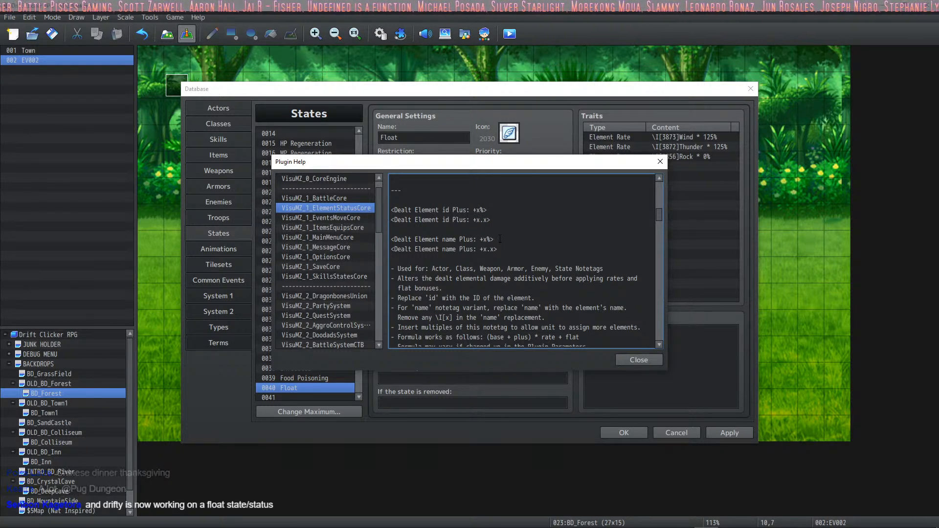
drag(494, 239, 391, 239)
key(ctrl+c)
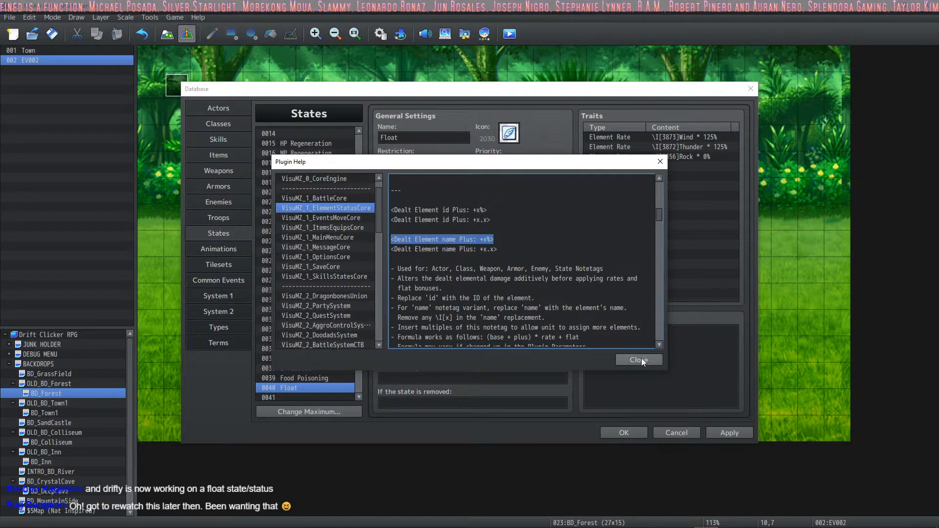
scroll(533, 274, down, 1)
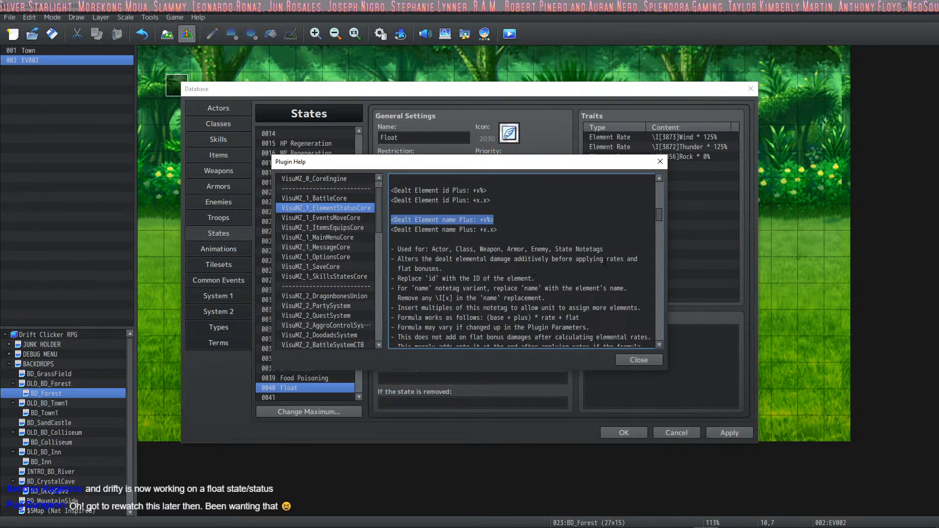
click(635, 361)
key(Return)
key(ctrl+v)
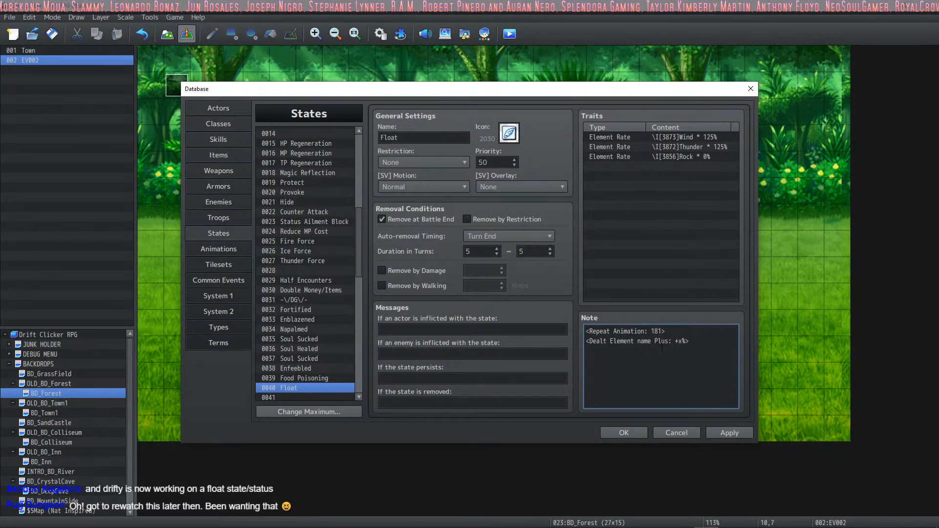
Fill in the Float notetag as <Dealt Element Wind Plus: +25%> and apply the database changes.
drag(651, 340, 637, 341)
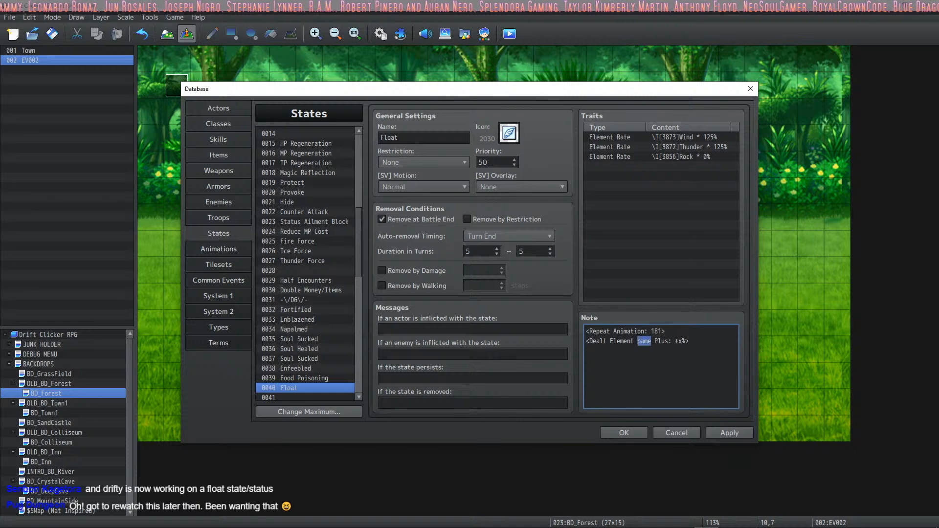
text(Wind)
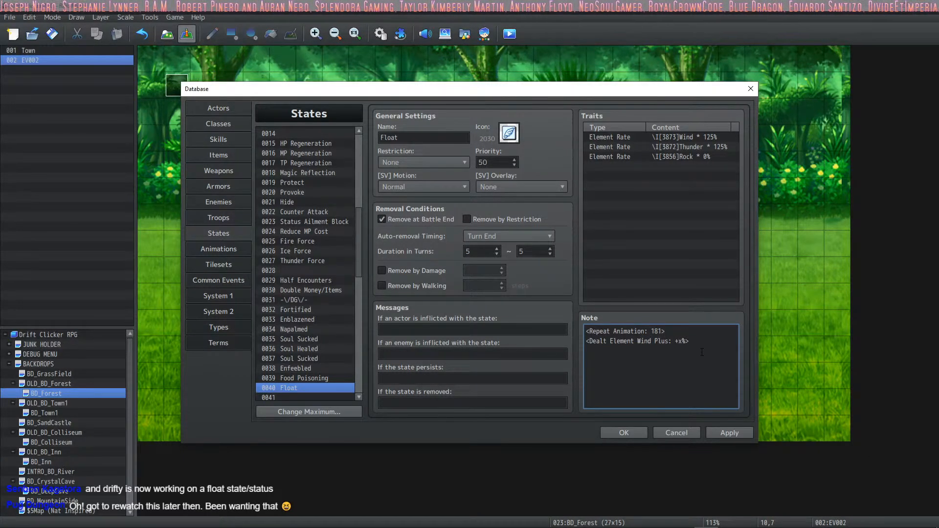
key(BackSpace)
text(25)
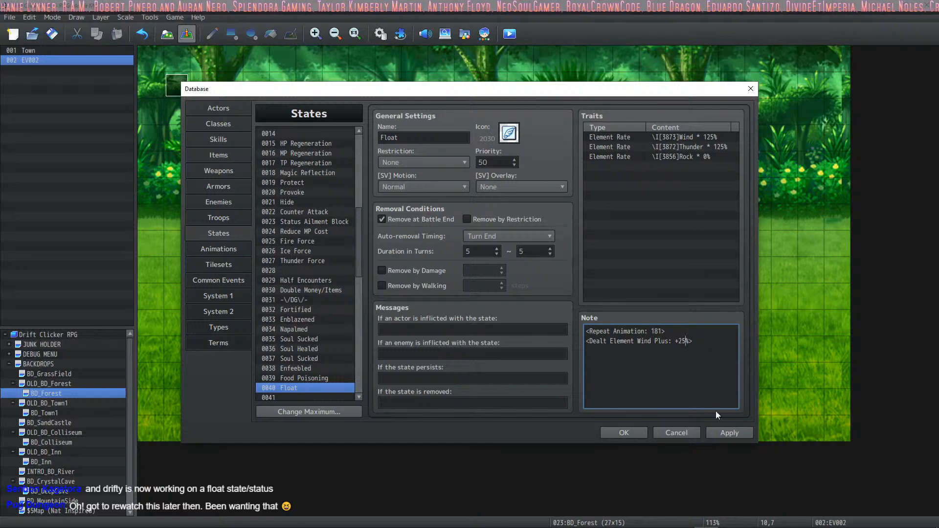
click(734, 433)
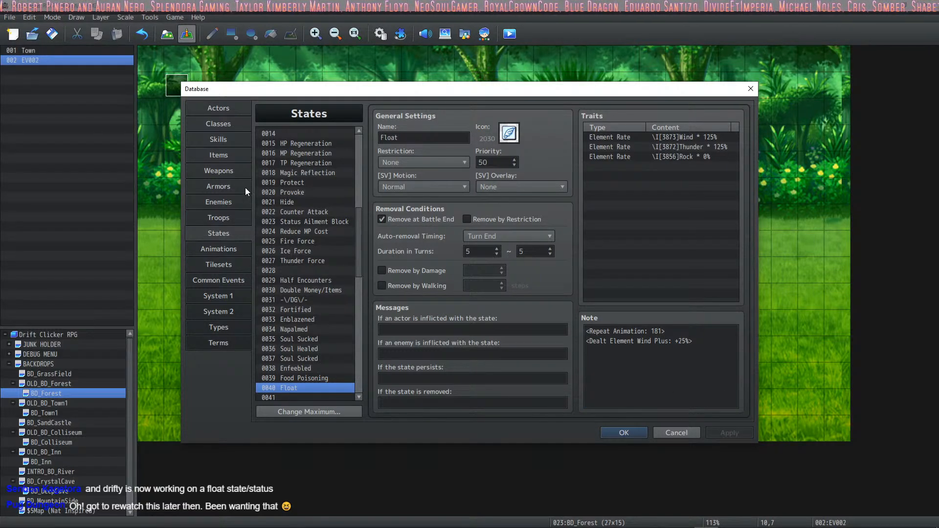
Name the empty skill 0039 in the skills database "100Wind".
click(227, 140)
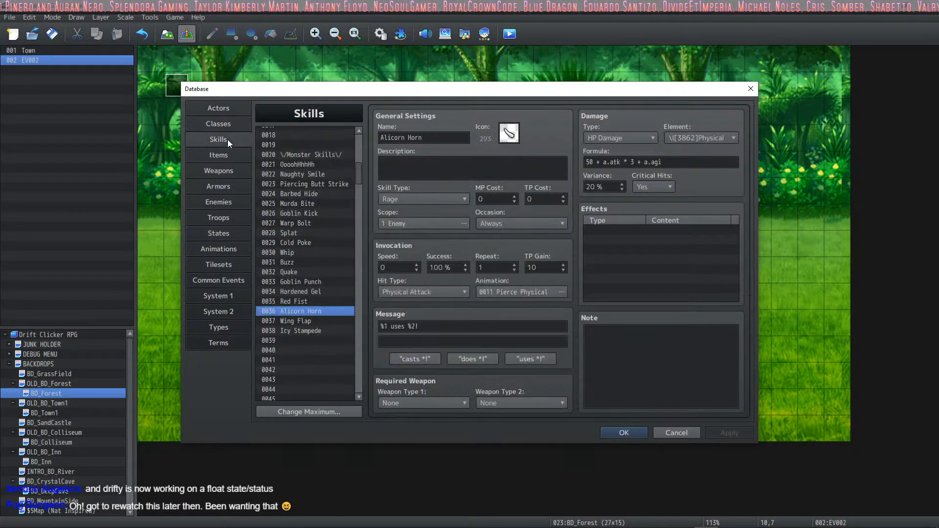
click(301, 340)
click(400, 138)
text(W)
key(BackSpace)
text(100Wind)
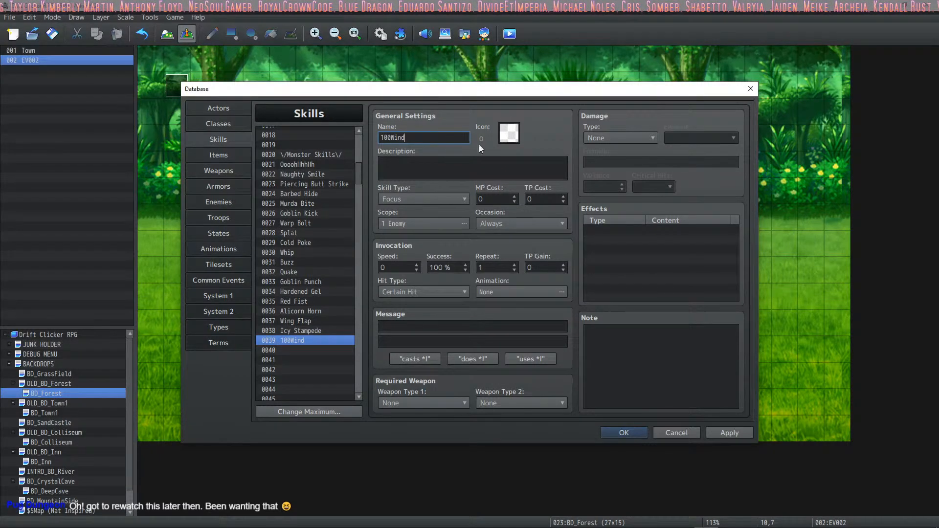
Give skill 0039 the green up-arrow icon 249 and the description "Deal 100 wind damage".
double_click(508, 133)
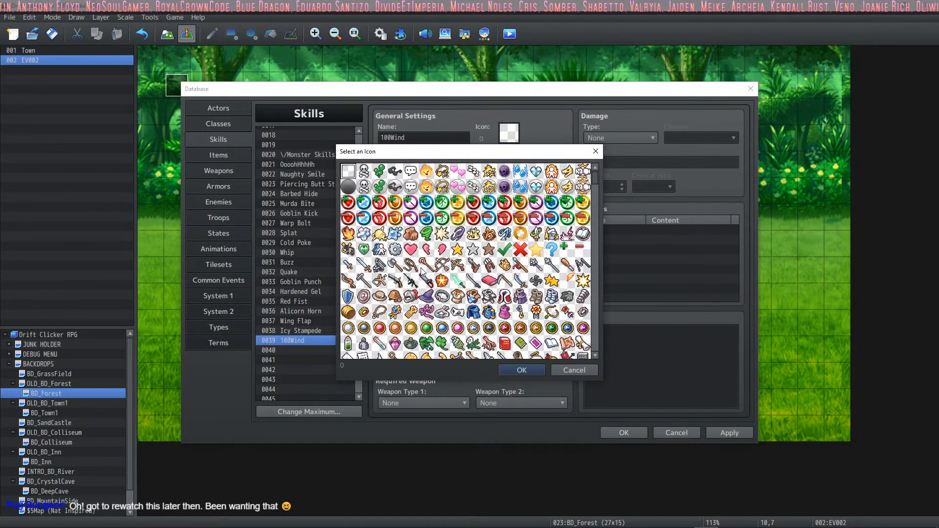
scroll(421, 268, down, 3)
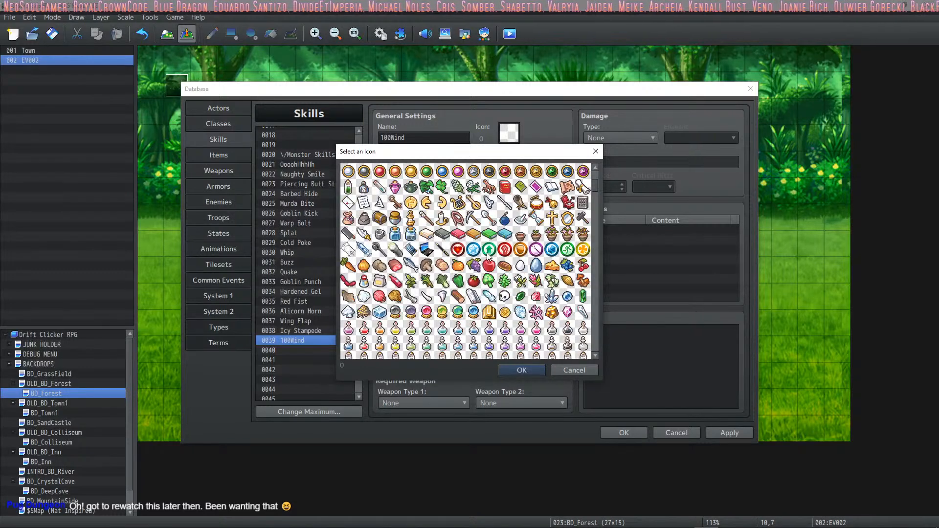
scroll(489, 257, down, 1)
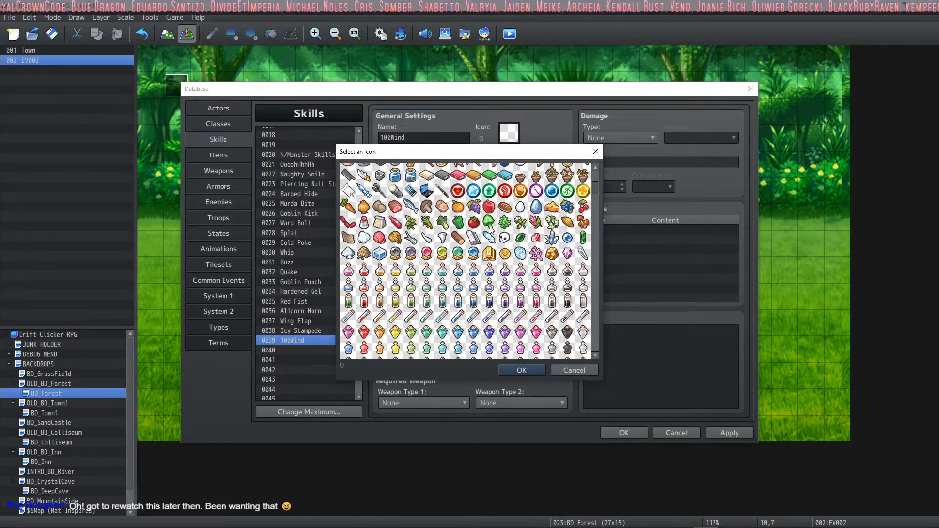
double_click(489, 191)
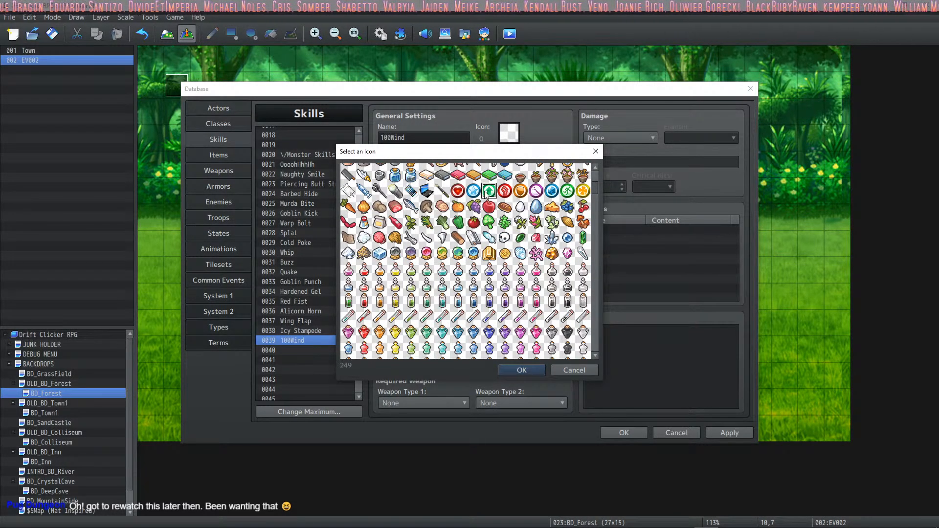
click(429, 166)
text(Dea)
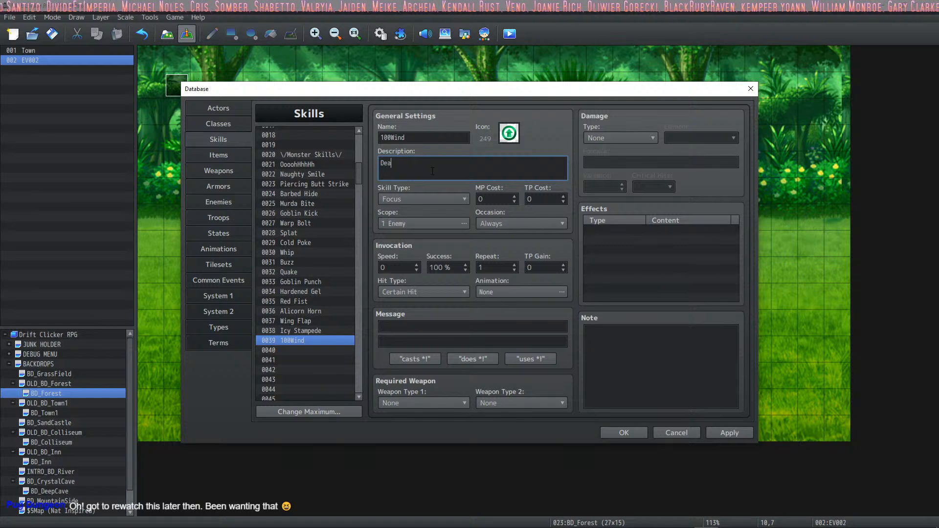
text(l 100 wind damage)
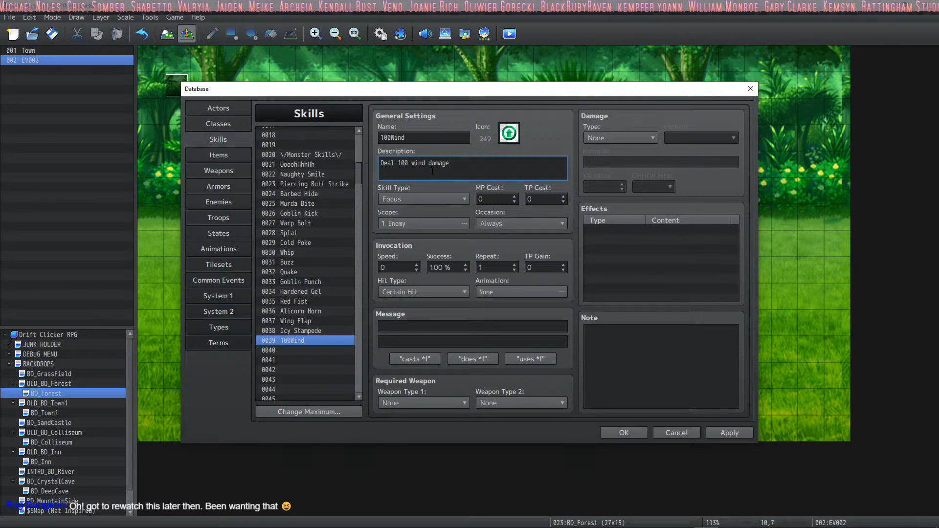
Set the wind skill's damage to HP Damage with the Wind element and the formula 100.
click(620, 138)
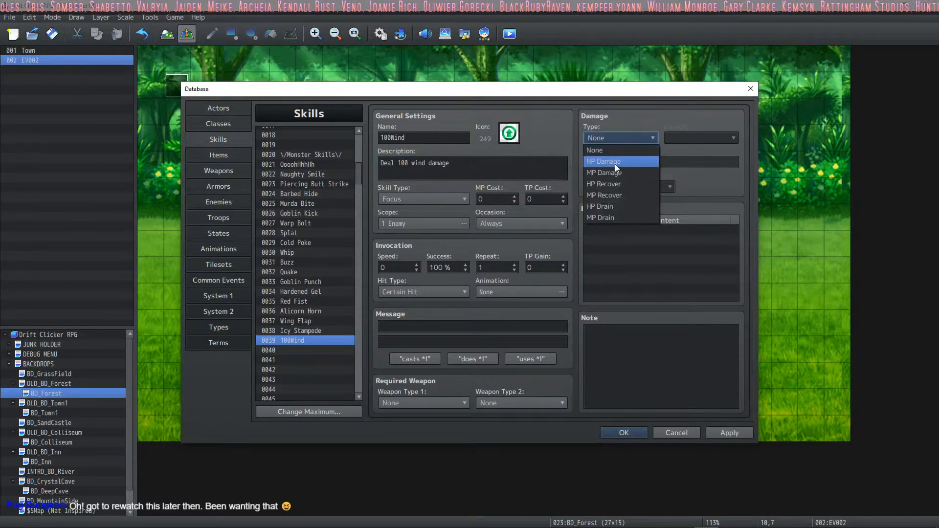
click(615, 159)
click(670, 139)
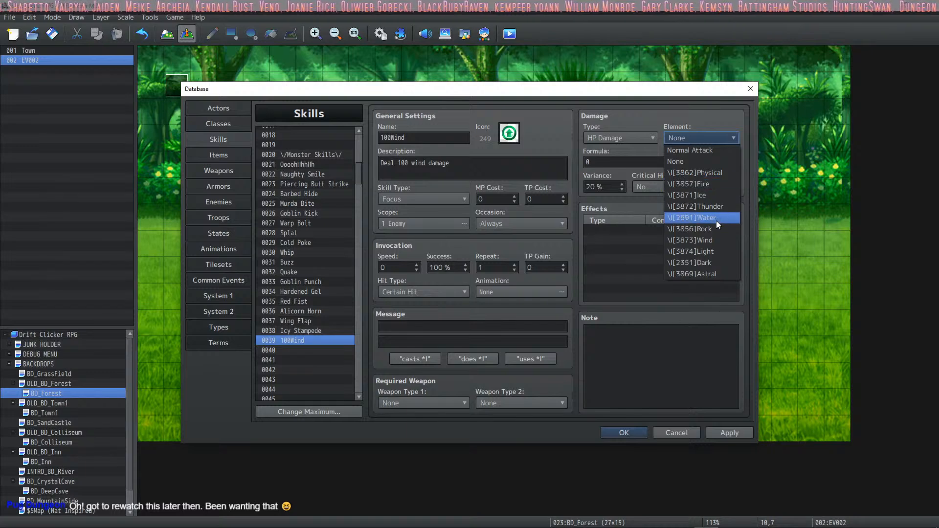
click(718, 240)
click(635, 159)
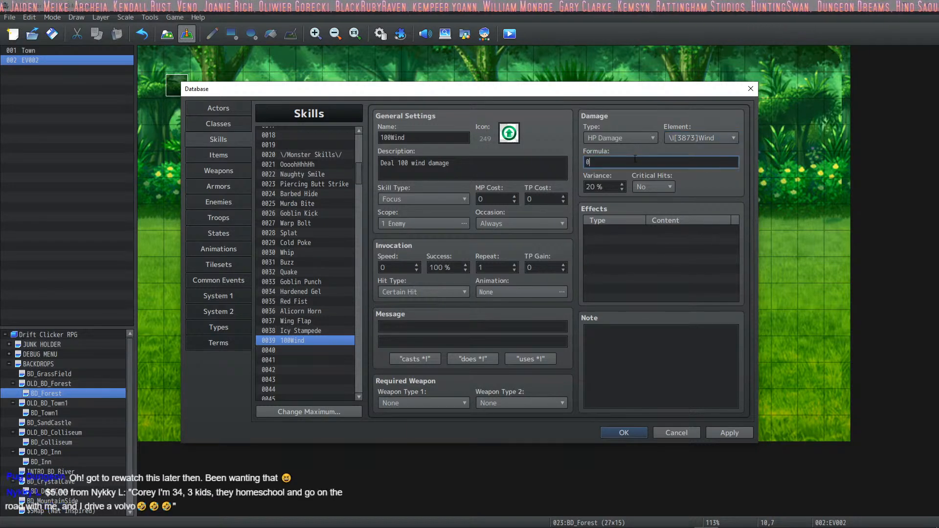
text(100)
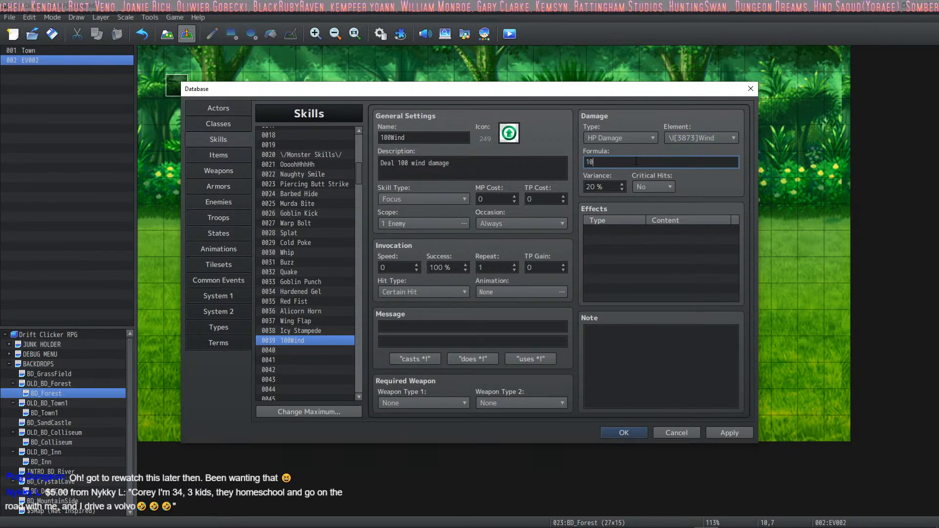
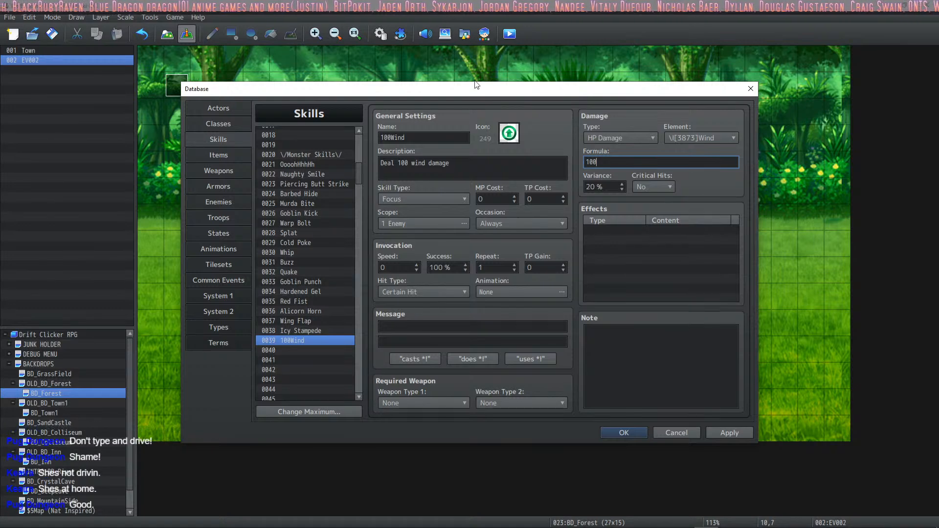
Rename skill 0039 as "100 Wind", apply the database changes, and allow critical hits for it.
click(400, 140)
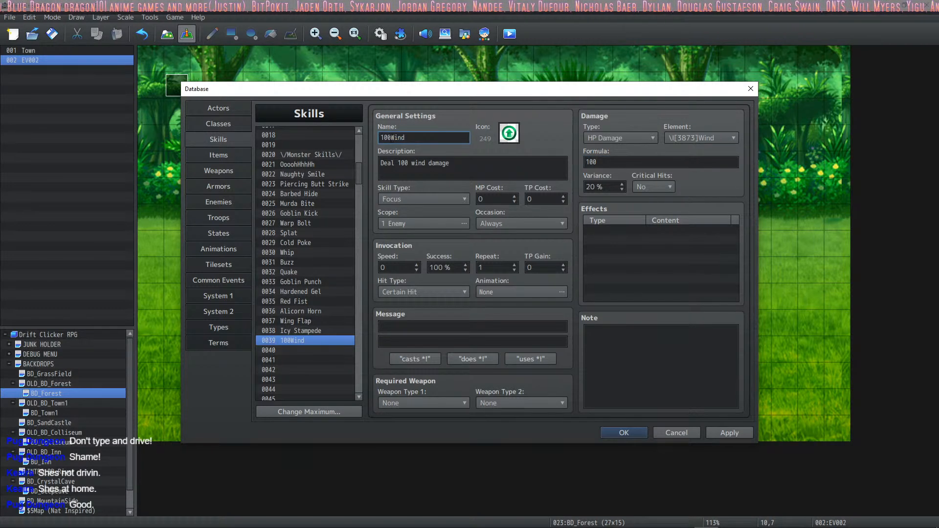
click(737, 432)
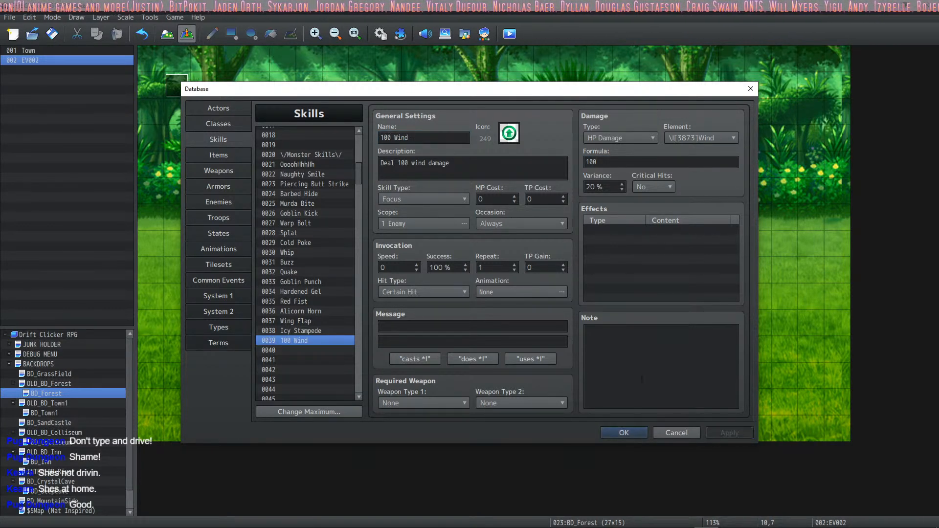
click(668, 186)
click(651, 212)
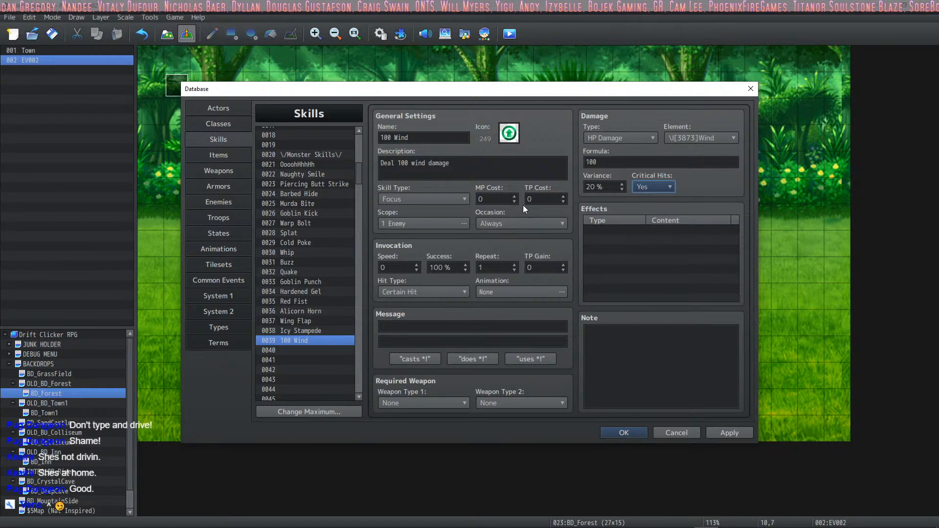
Fill in the 100 Wind skill's message with the preset "%1 uses %2!".
click(631, 230)
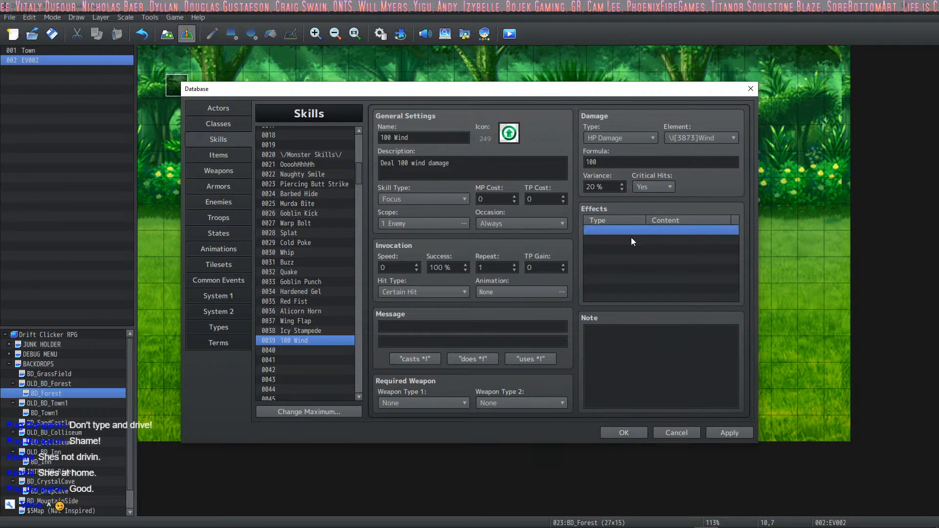
click(540, 357)
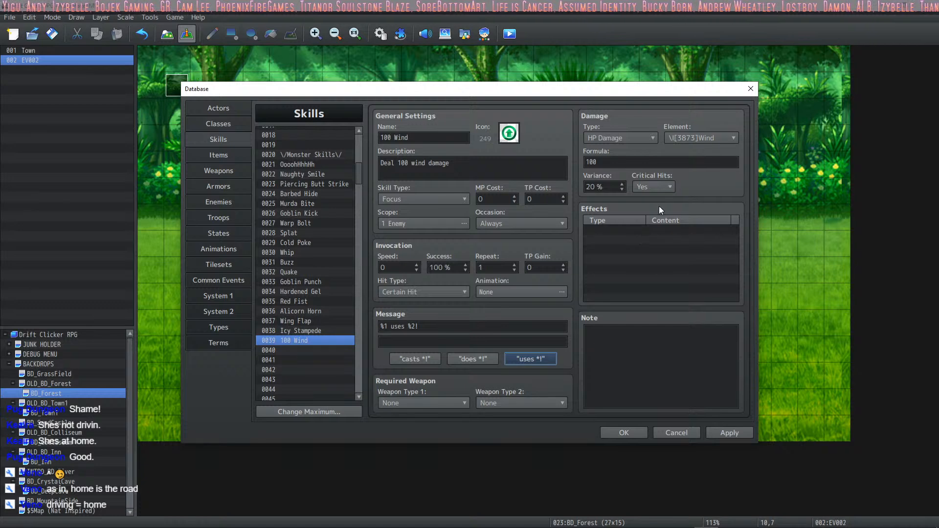
click(640, 339)
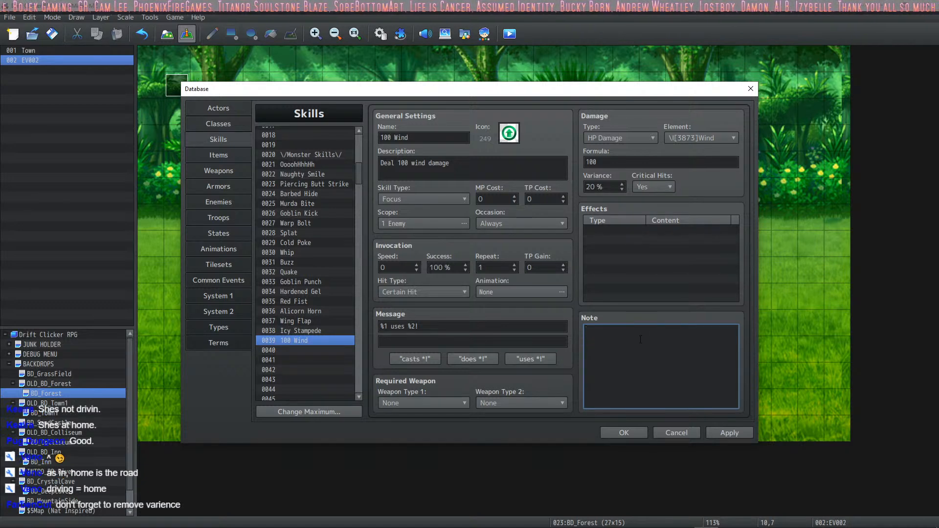
Set the 100 Wind skill's damage variance to 0% and its critical hits to No.
double_click(611, 188)
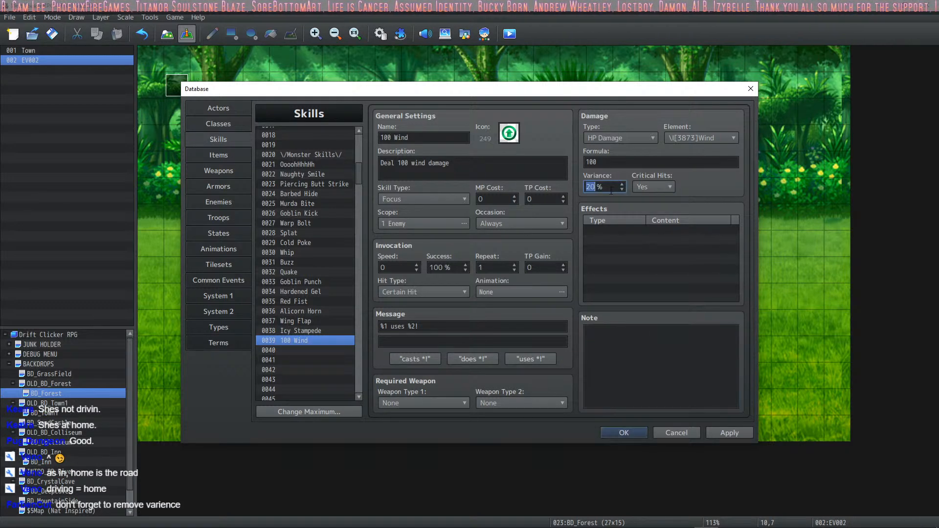
text(0)
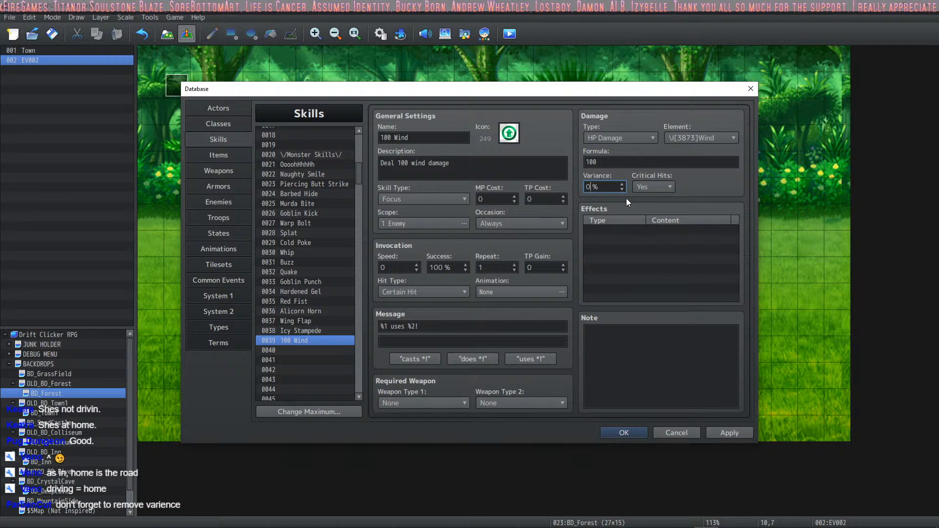
click(653, 186)
click(647, 200)
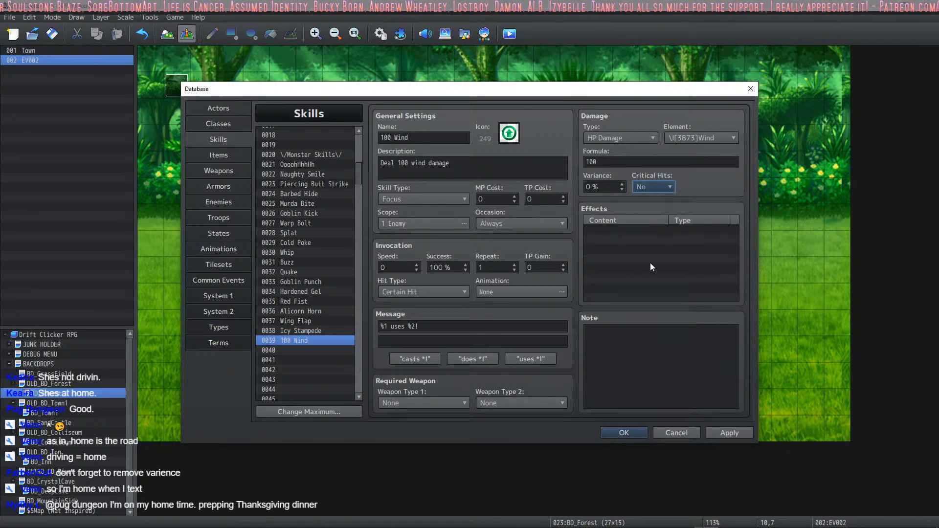
End the 100 Wind skill's description with a period, so it reads "Deal 100 wind damage.", and save the database changes.
click(650, 263)
click(438, 164)
drag(409, 138, 380, 137)
click(451, 163)
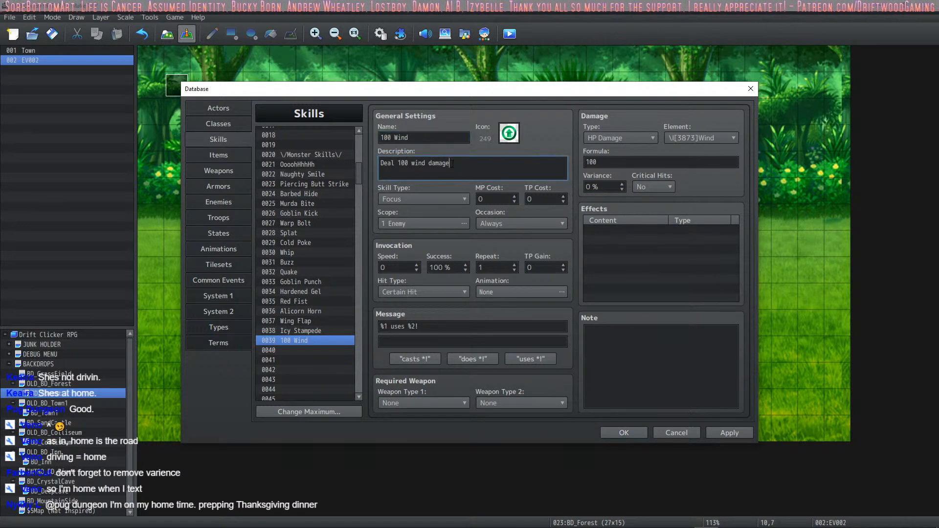
text(.)
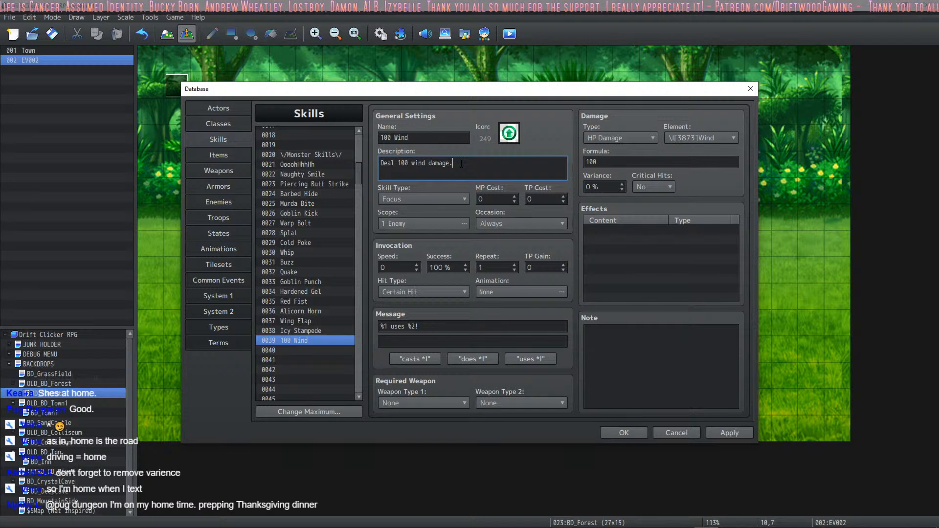
click(730, 433)
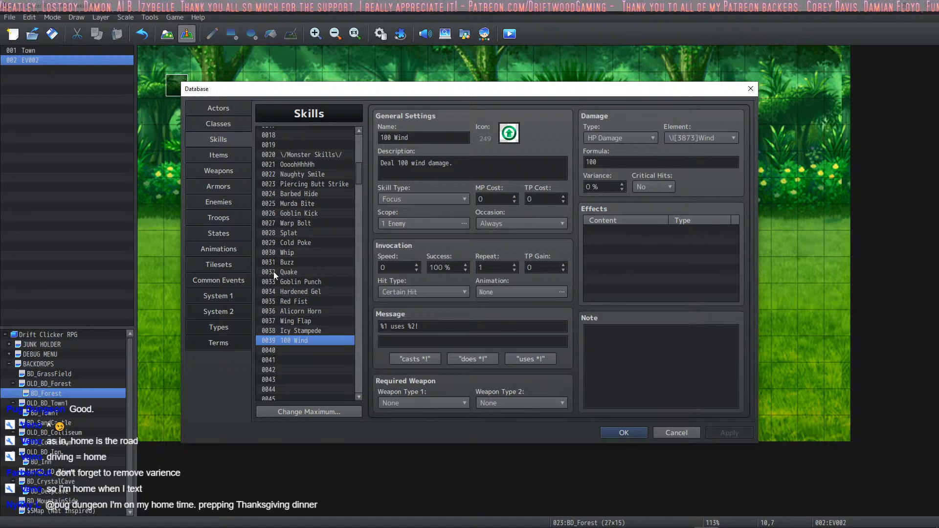
click(619, 433)
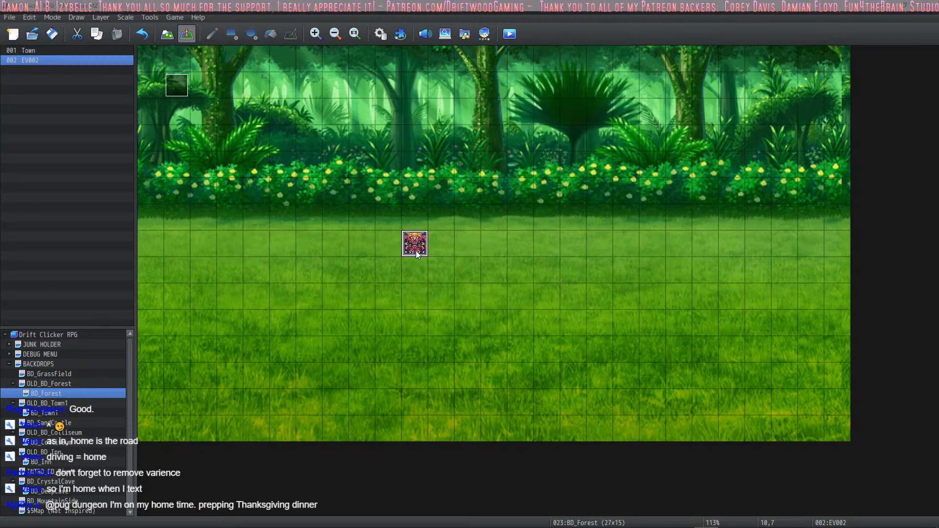
double_click(415, 243)
right_click(469, 164)
click(444, 172)
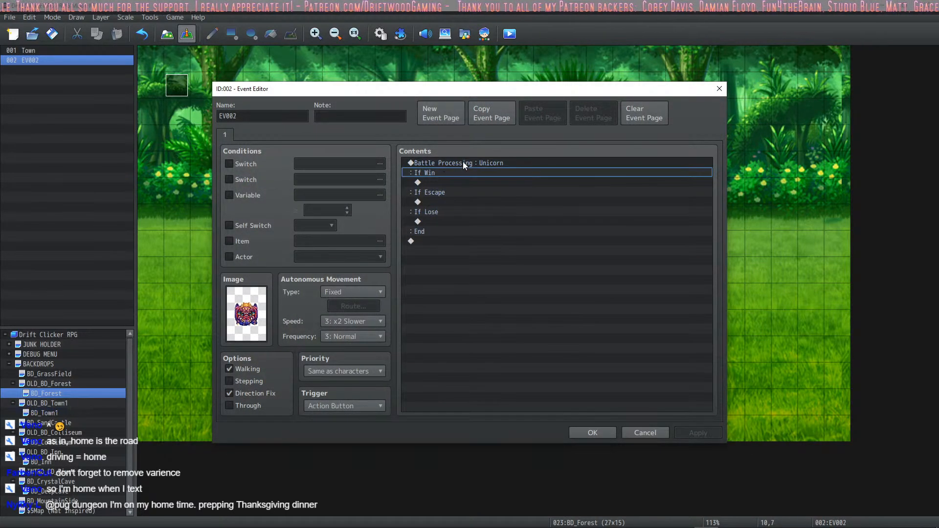
right_click(450, 166)
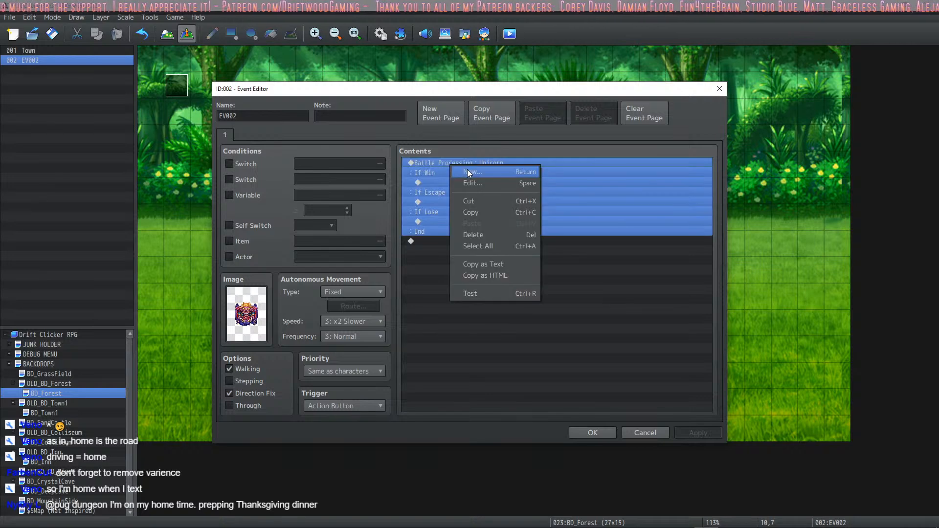
click(467, 169)
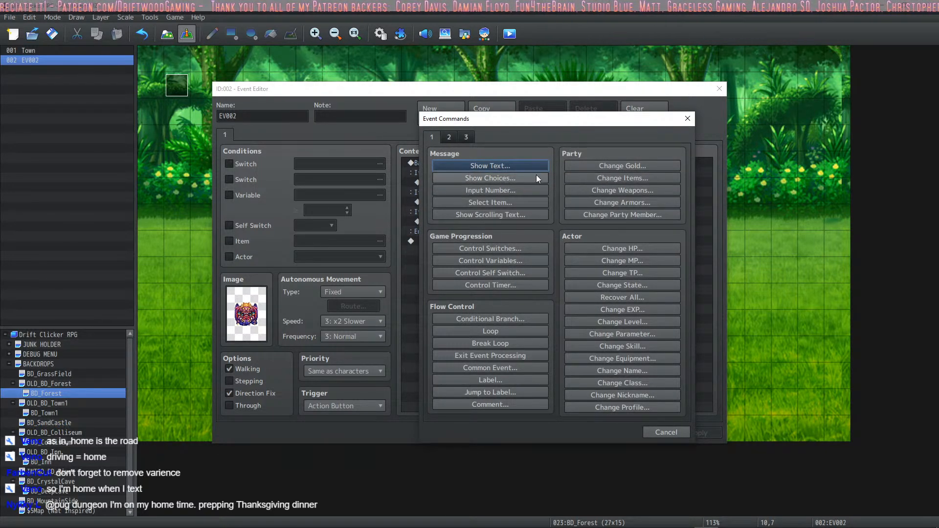
click(678, 434)
click(599, 432)
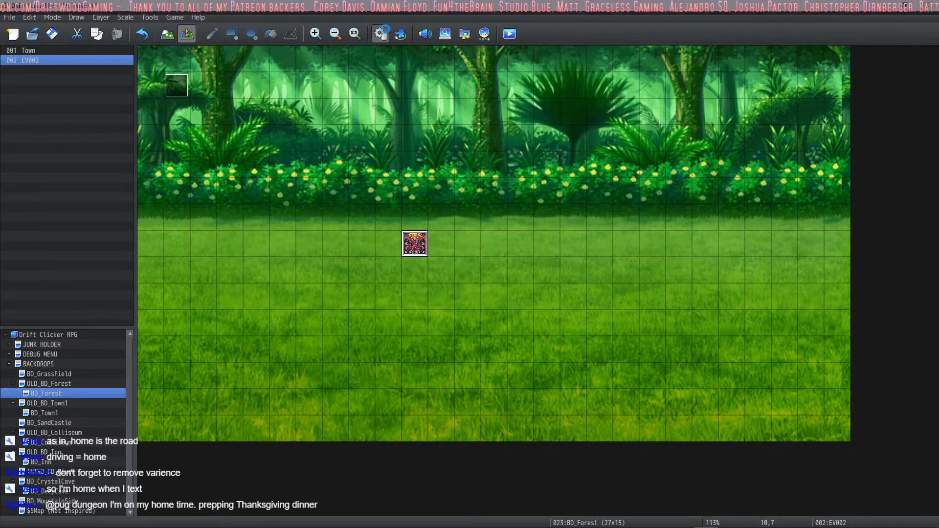
Turn off Remove at Battle End for the Float state and save the database.
key(F9)
click(226, 264)
click(218, 233)
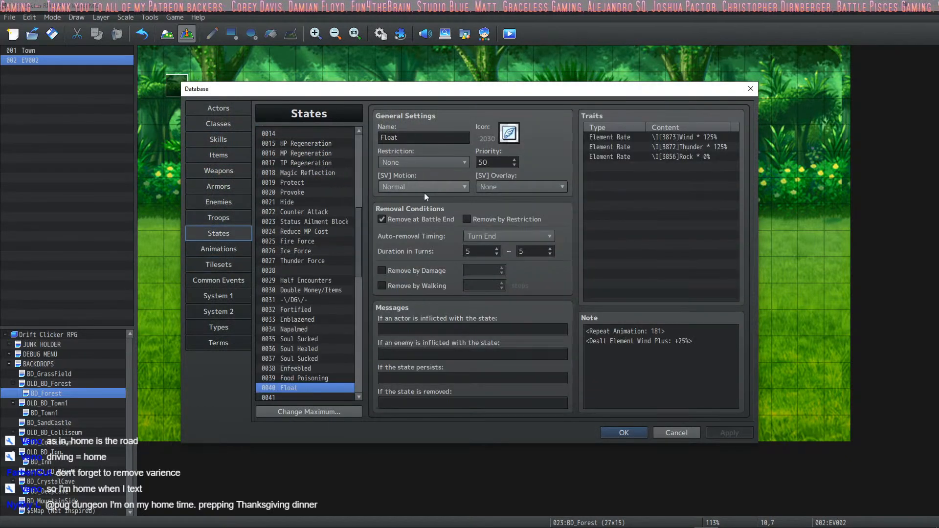
click(428, 220)
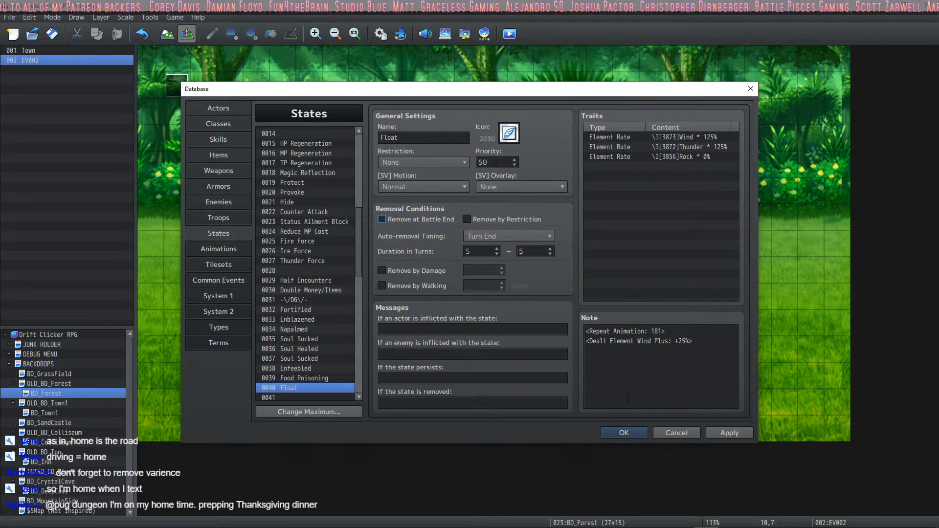
click(623, 433)
Start a Change State command for the Entire Party ahead of the Unicorn battle in event EV002.
double_click(417, 243)
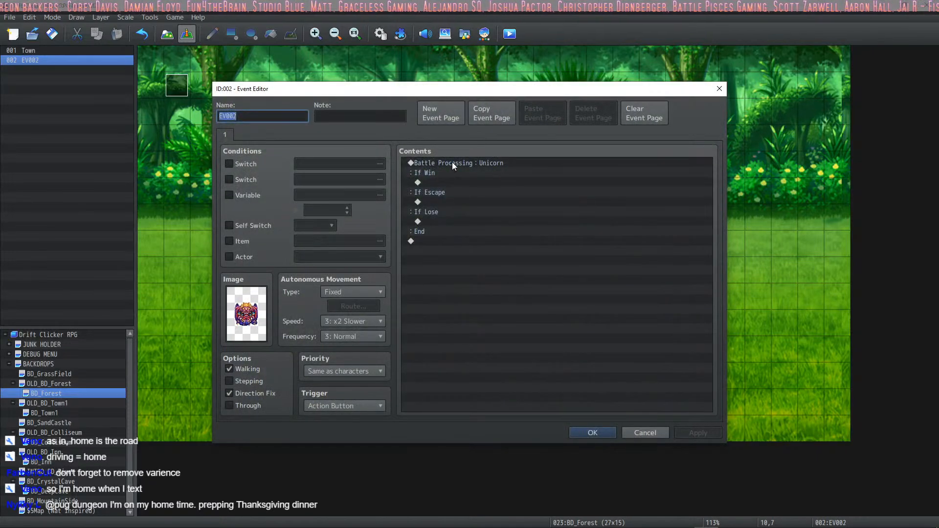
right_click(452, 163)
click(472, 170)
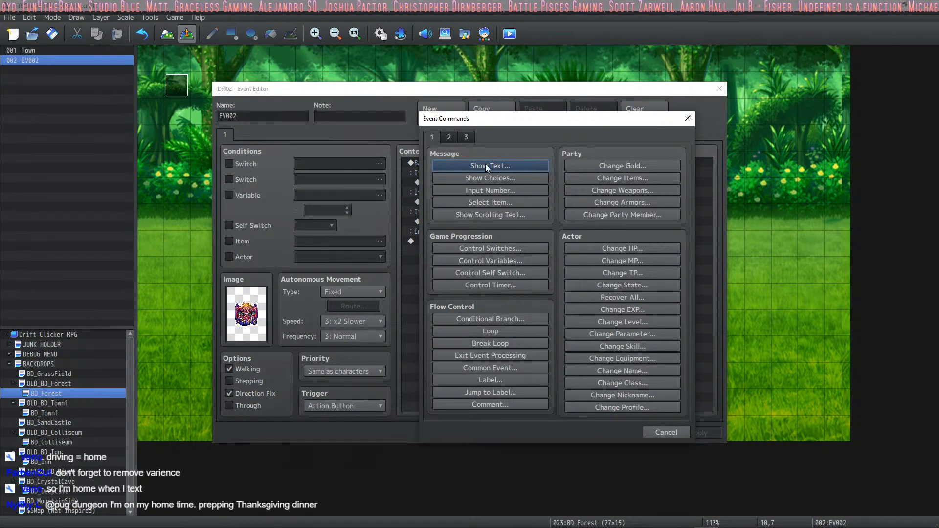
click(450, 138)
click(466, 138)
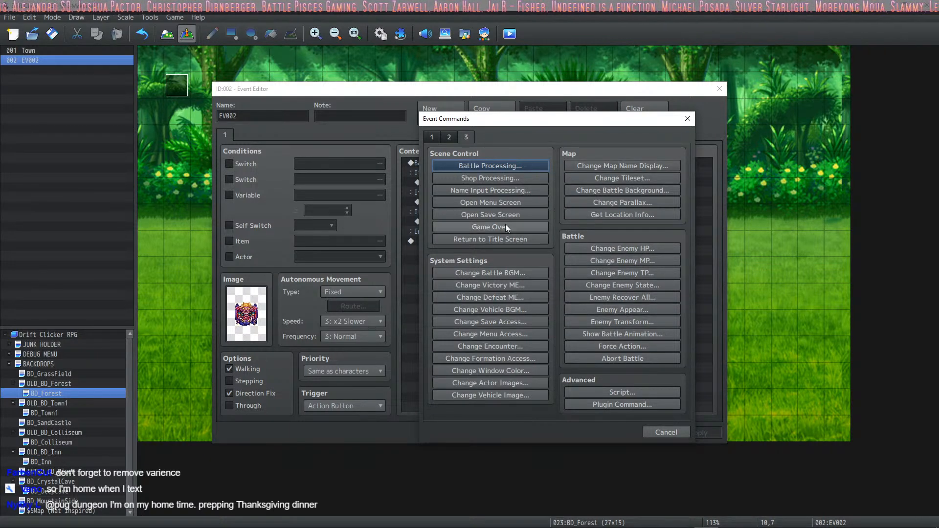
click(455, 139)
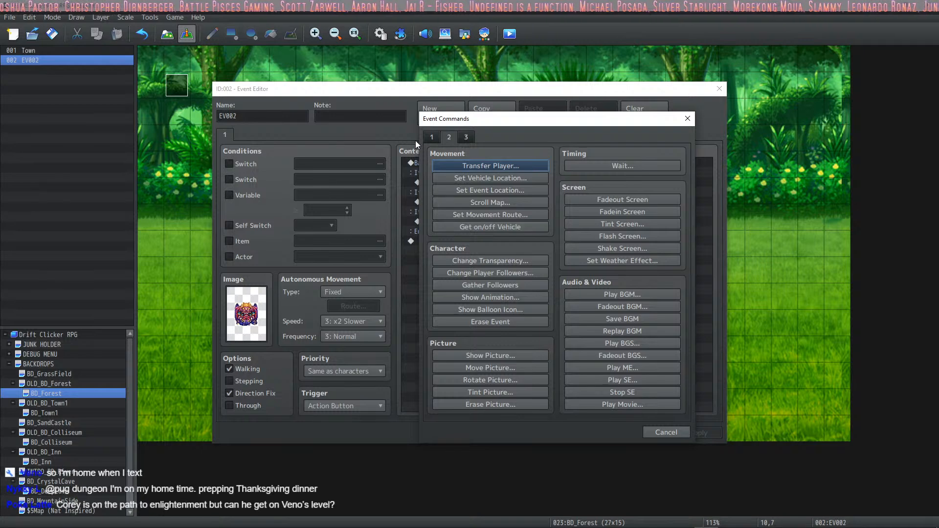
click(432, 138)
click(644, 288)
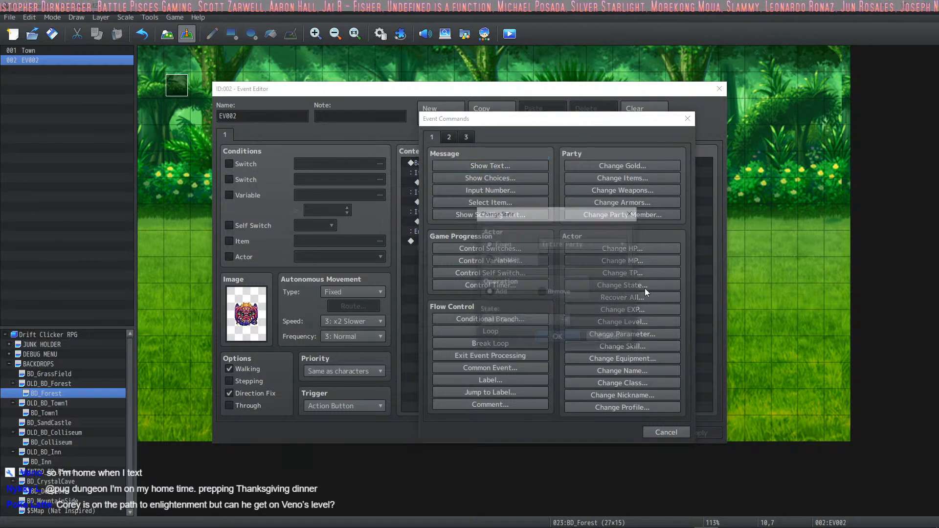
click(583, 245)
click(549, 259)
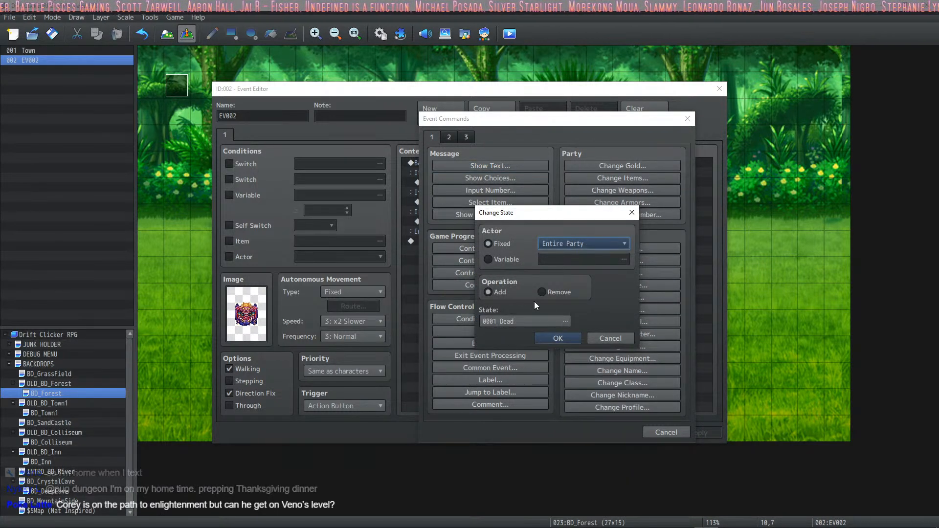
Choose 0040 Float as the state to add to the party, insert the command and apply the event changes.
click(565, 322)
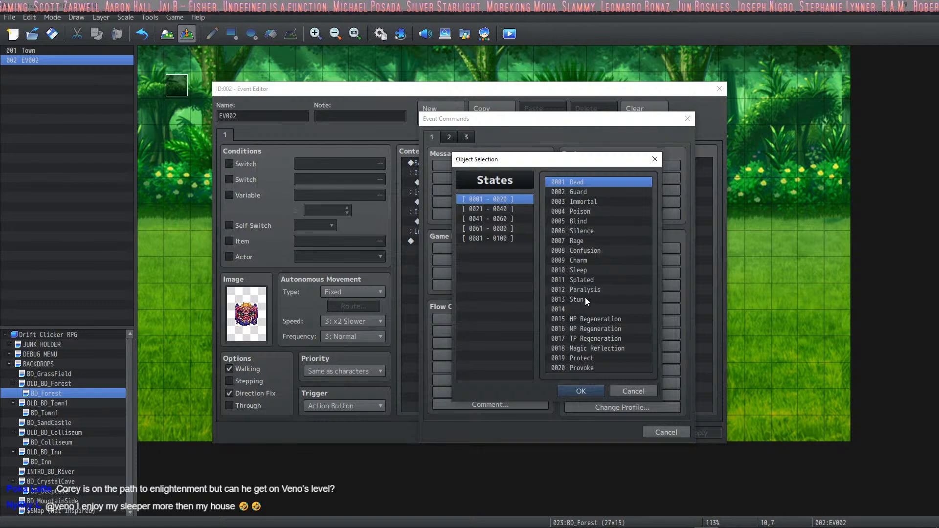
click(522, 209)
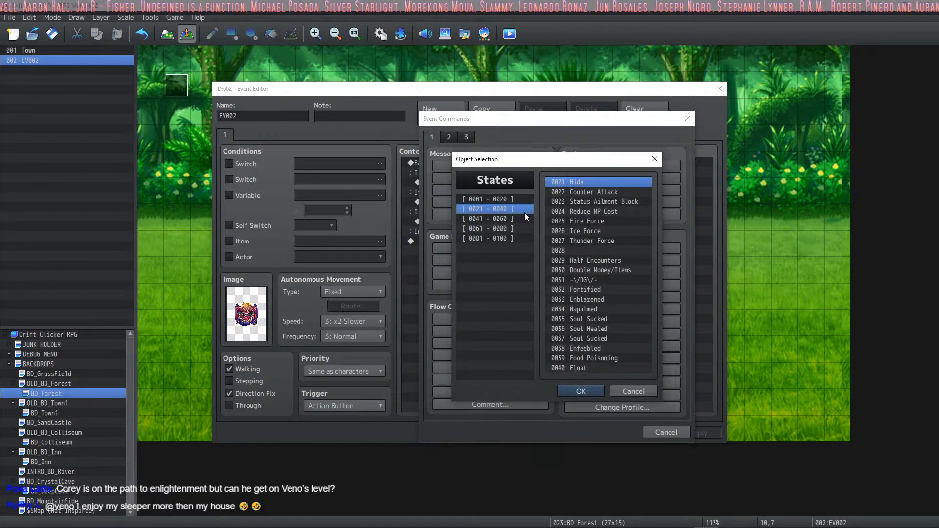
click(585, 367)
click(587, 386)
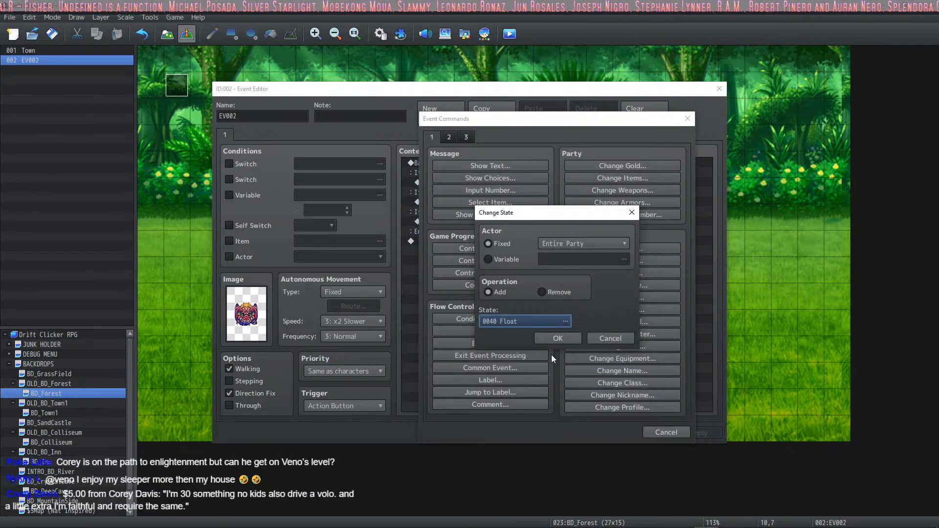
click(557, 342)
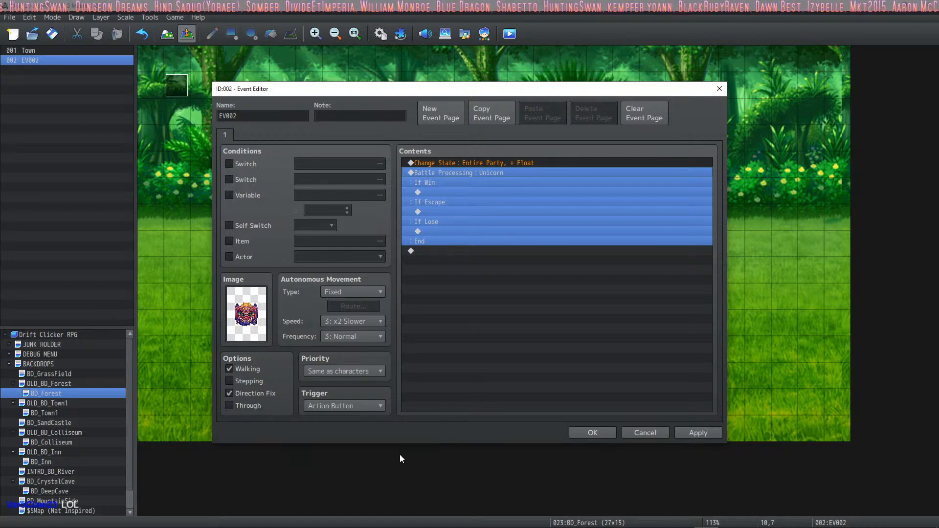
click(691, 431)
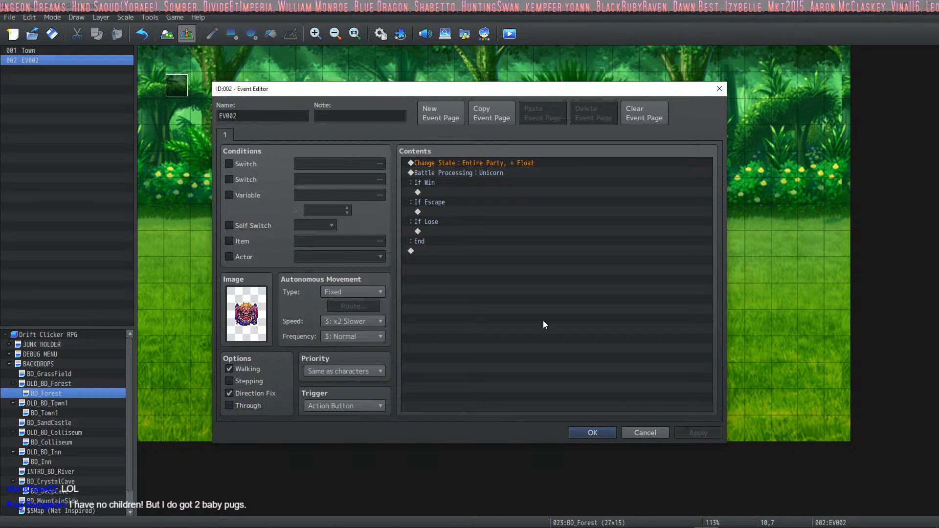
click(440, 184)
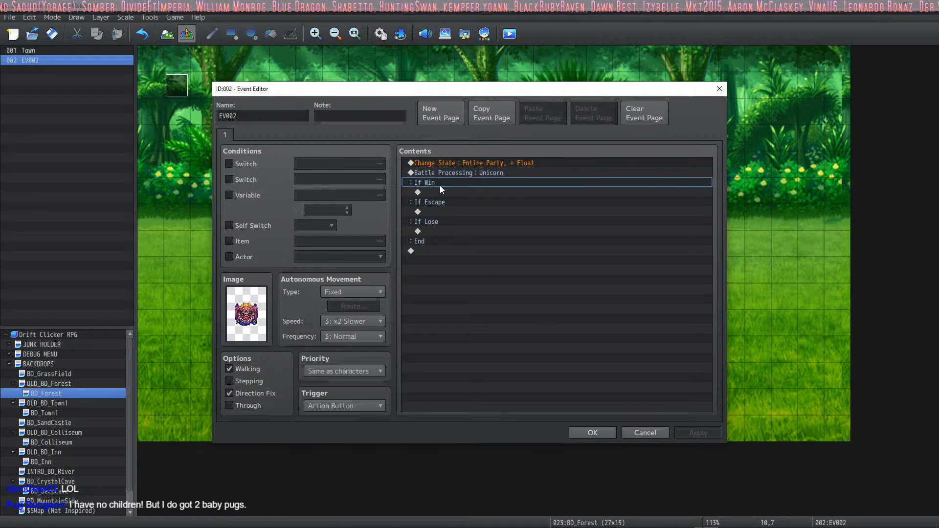
click(448, 190)
click(442, 212)
click(439, 231)
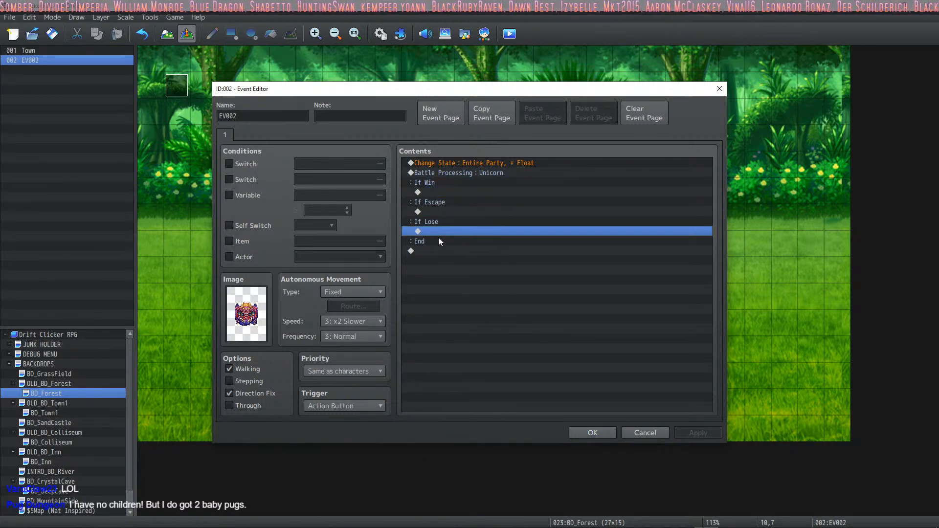
click(437, 241)
click(435, 251)
click(444, 228)
click(452, 201)
click(438, 219)
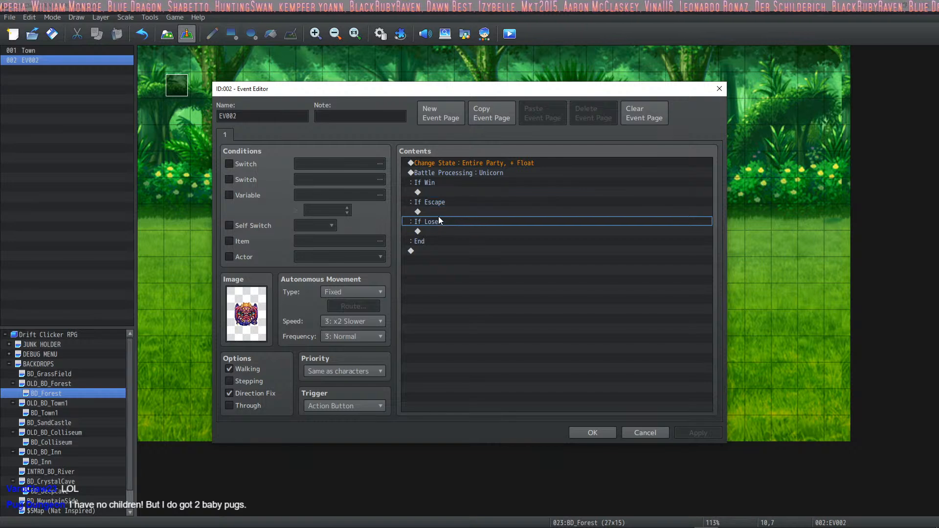
click(440, 212)
click(441, 192)
click(479, 163)
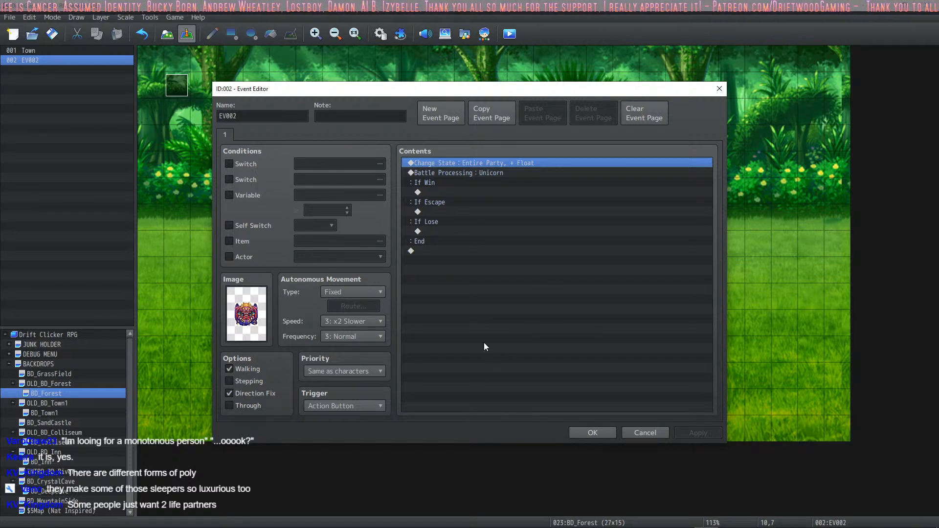
click(509, 252)
click(578, 173)
click(479, 182)
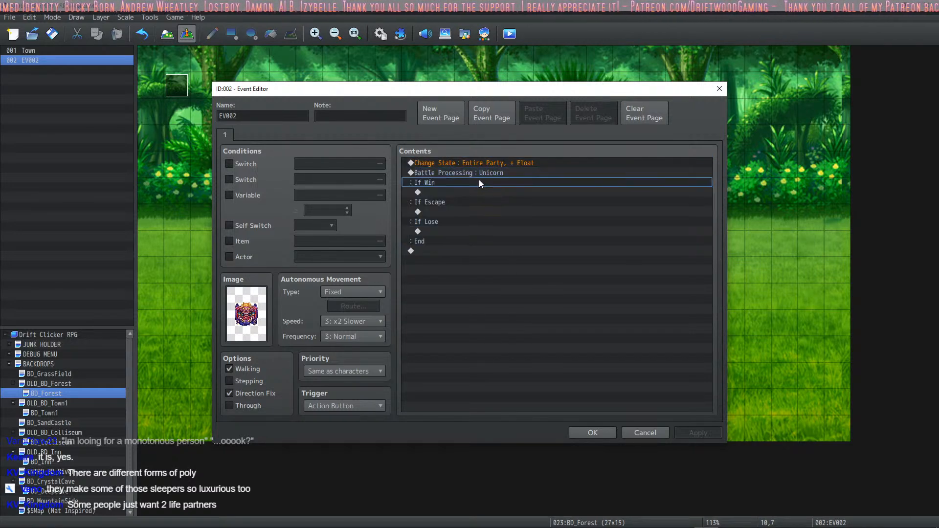
click(505, 166)
Confirm event EV002 and open the Healer class in the database.
click(592, 432)
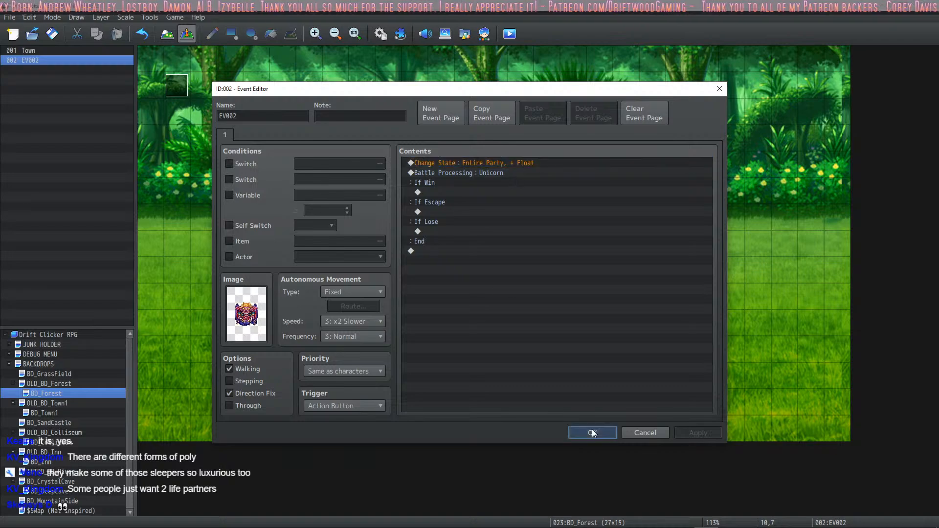
click(381, 34)
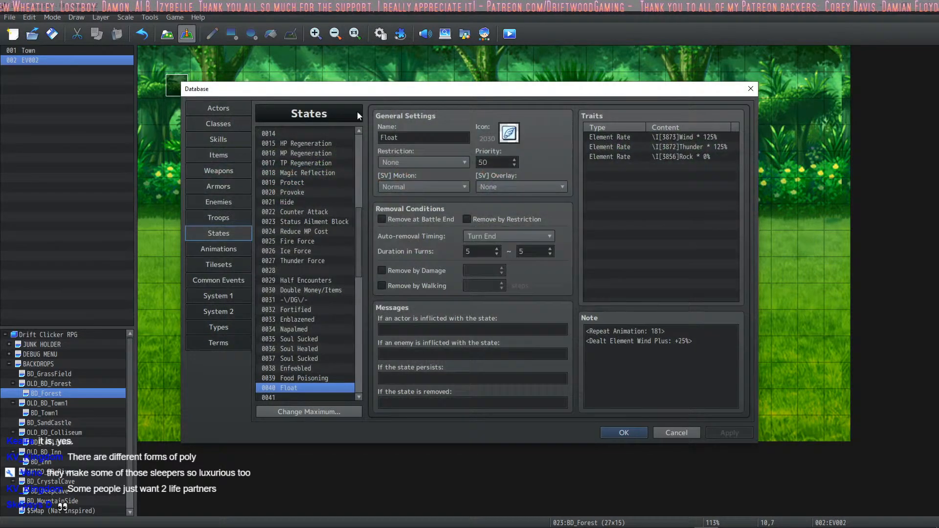
click(227, 140)
click(219, 123)
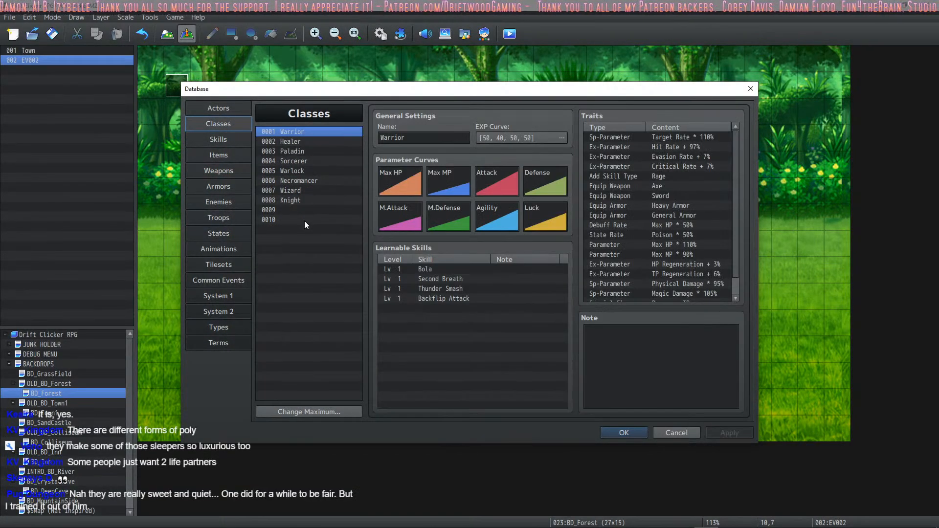
click(295, 143)
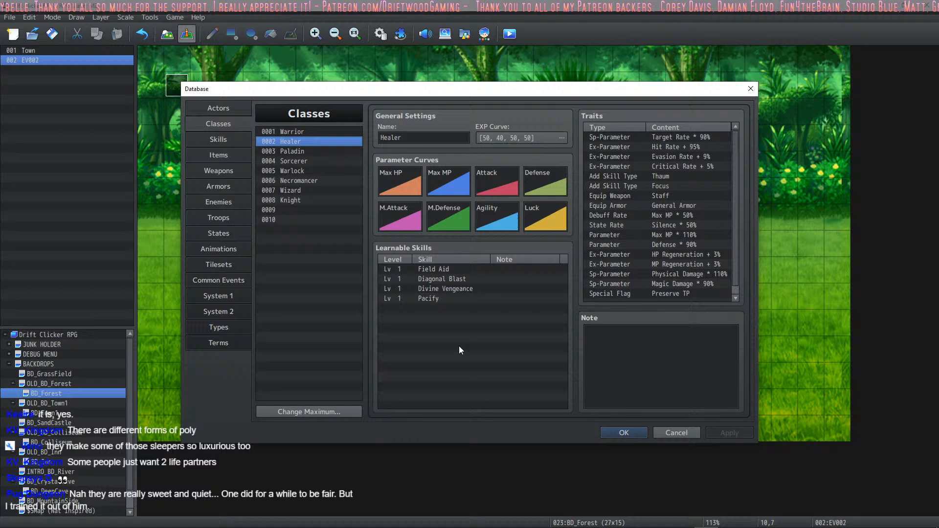
Add skill 0039 100 Wind at level 1 to the Healer's learnable skills and apply the change.
double_click(431, 304)
click(494, 319)
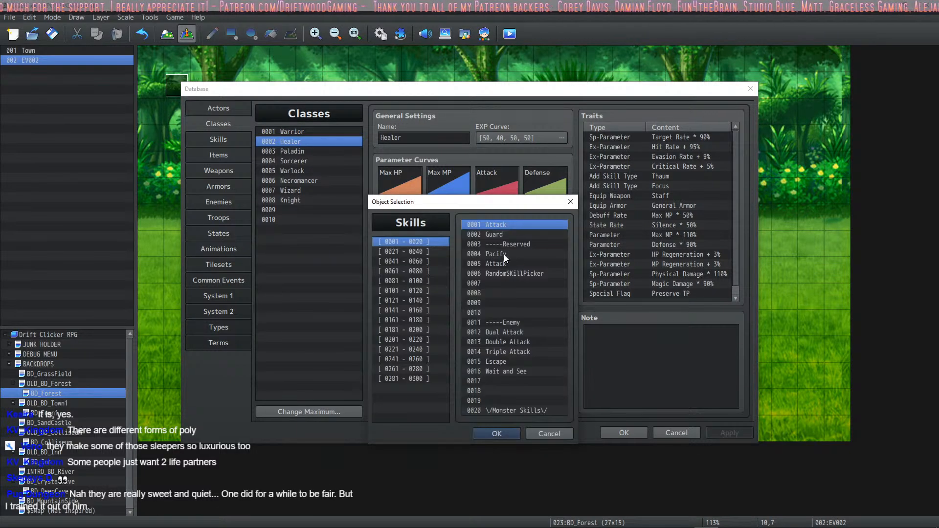
click(402, 251)
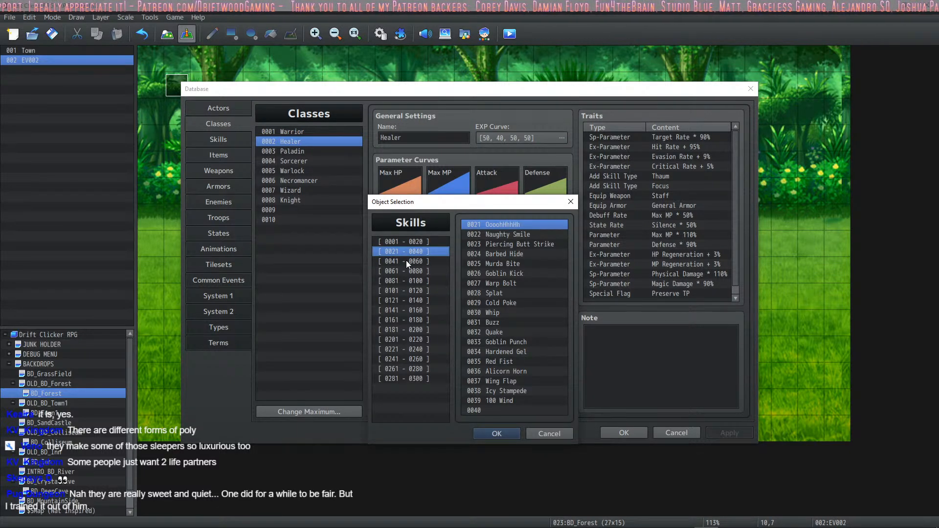
click(508, 401)
click(496, 435)
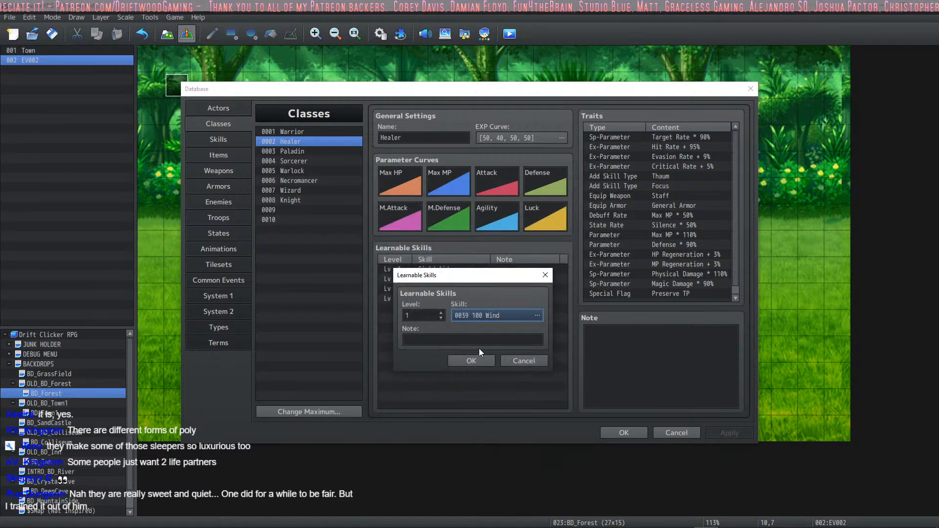
click(477, 358)
click(722, 435)
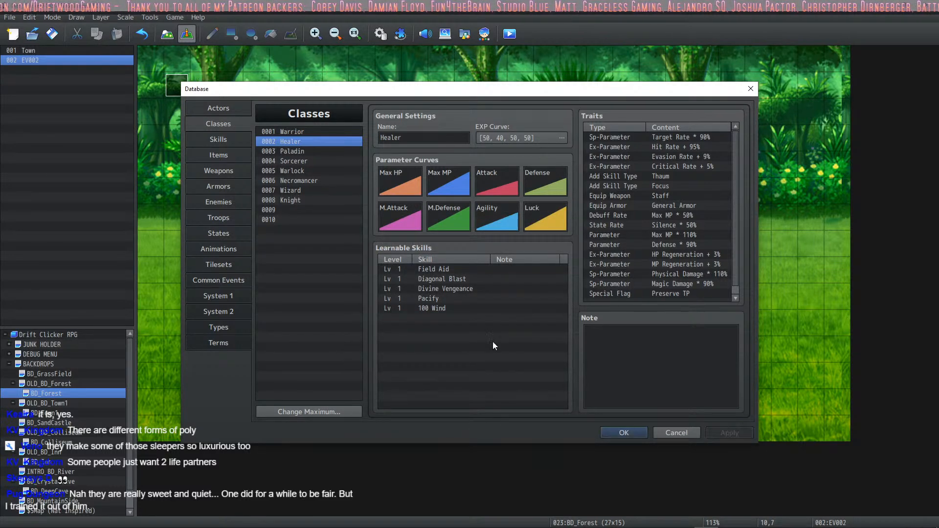
click(450, 307)
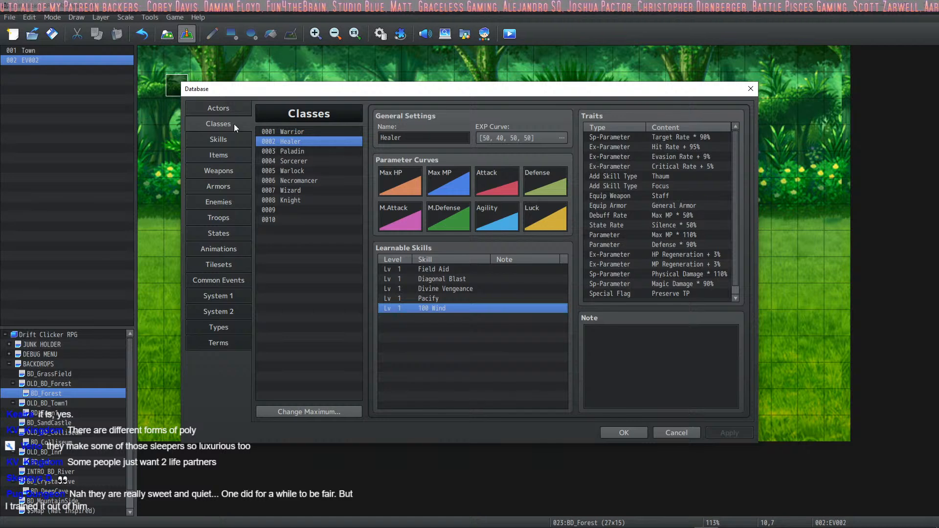
Open the Alicorn entry in the database's enemy list.
click(230, 201)
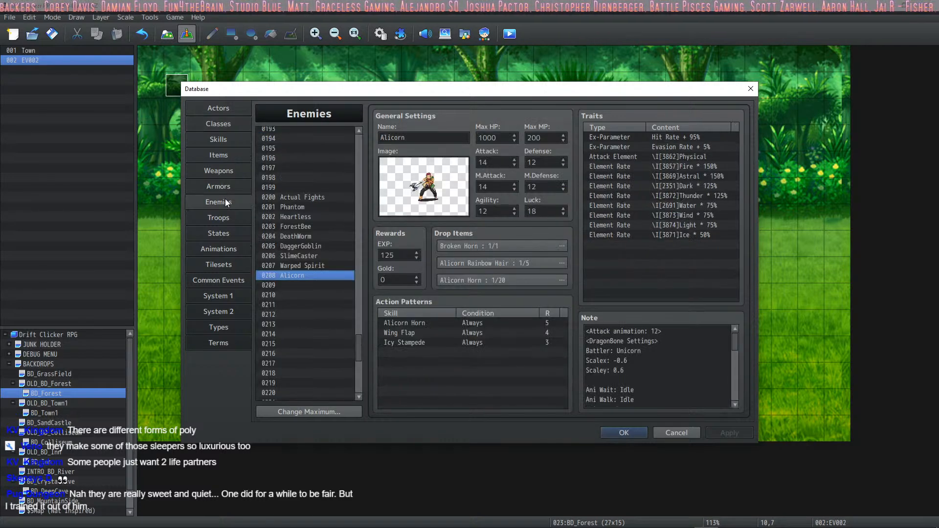
Set the Alicorn's Water element rate trait to 100%.
click(690, 207)
right_click(691, 207)
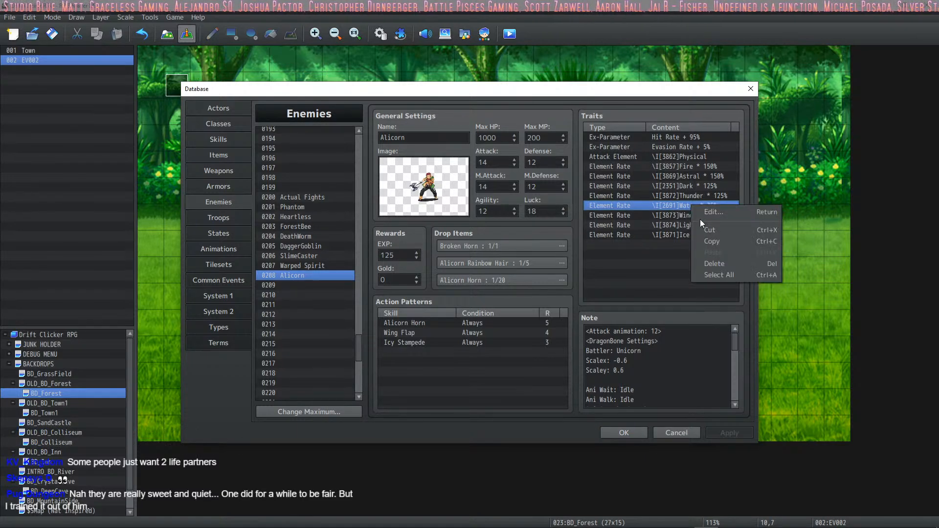
click(696, 222)
text(100)
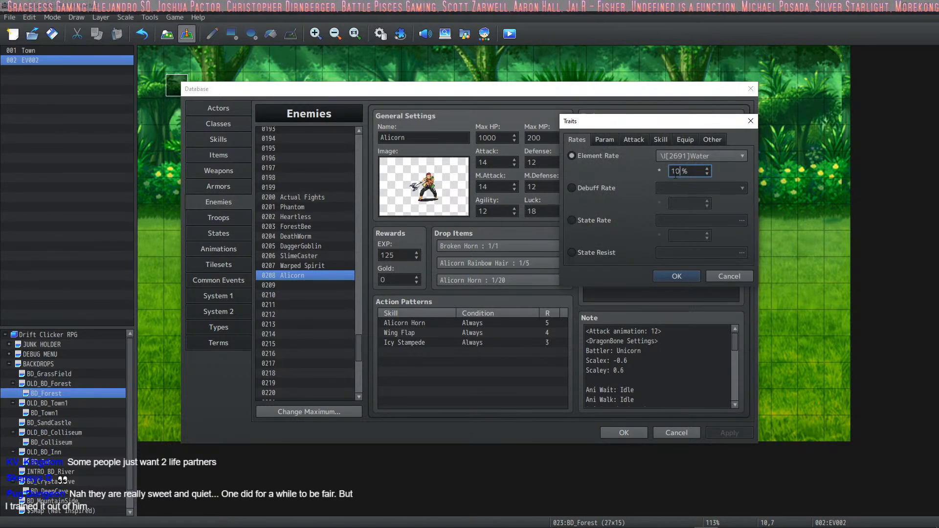
click(677, 277)
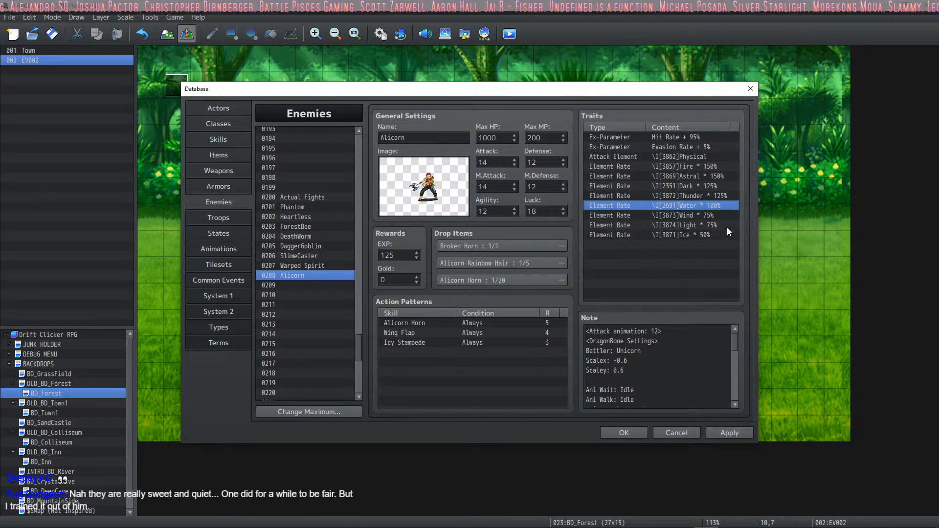
Restore the Alicorn's Water element rate to 75%.
right_click(702, 207)
click(707, 220)
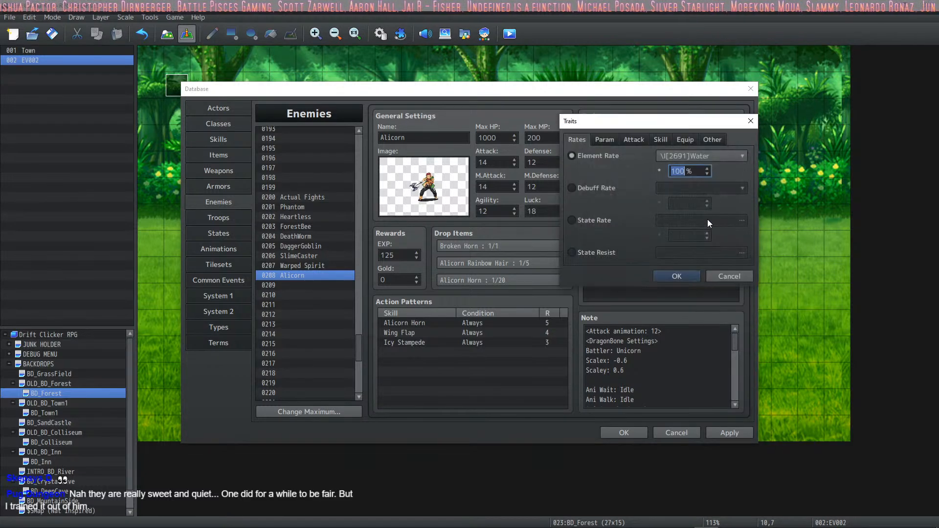
click(675, 276)
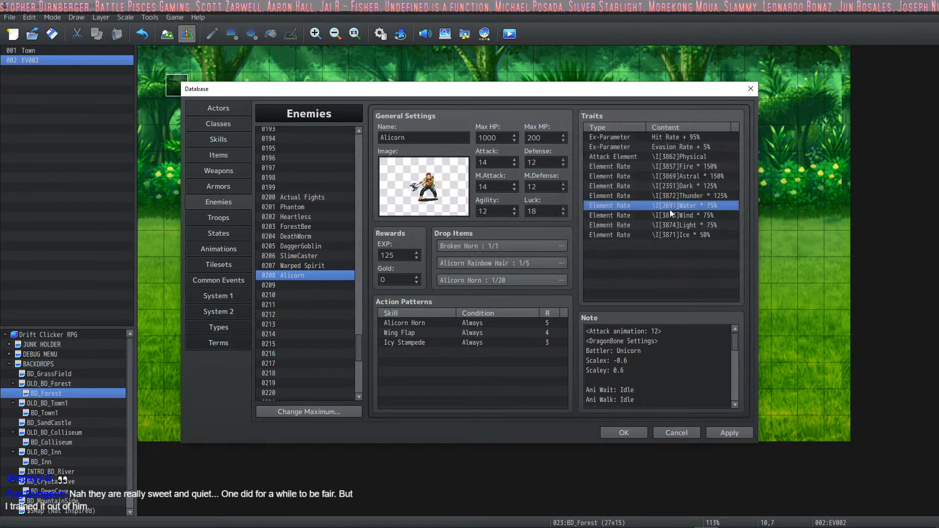
Set the Alicorn's Wind element rate to 100%, then apply the change and confirm the database.
click(694, 216)
double_click(694, 216)
text(100)
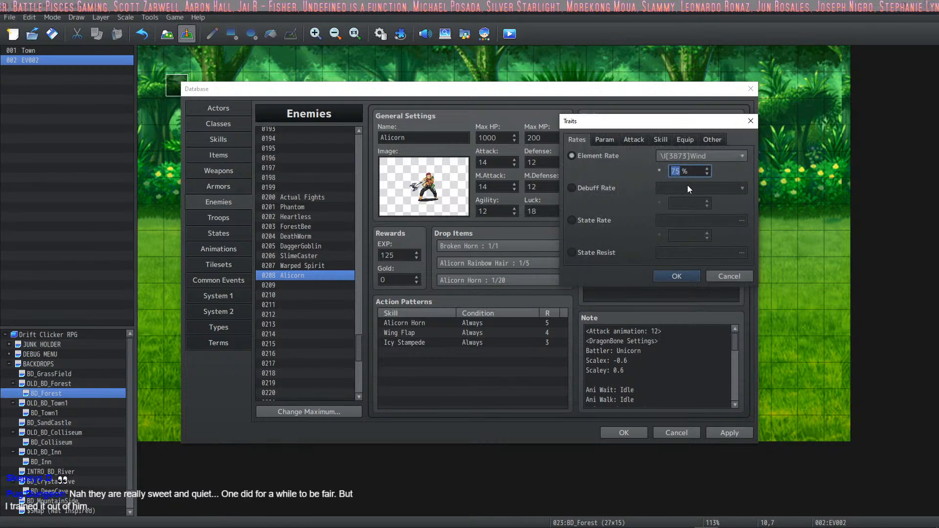
click(680, 275)
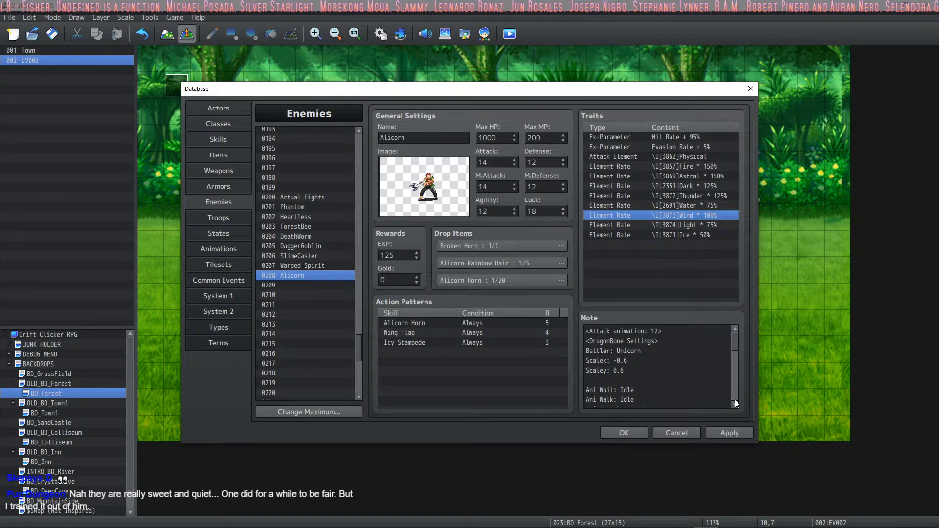
click(718, 432)
click(623, 433)
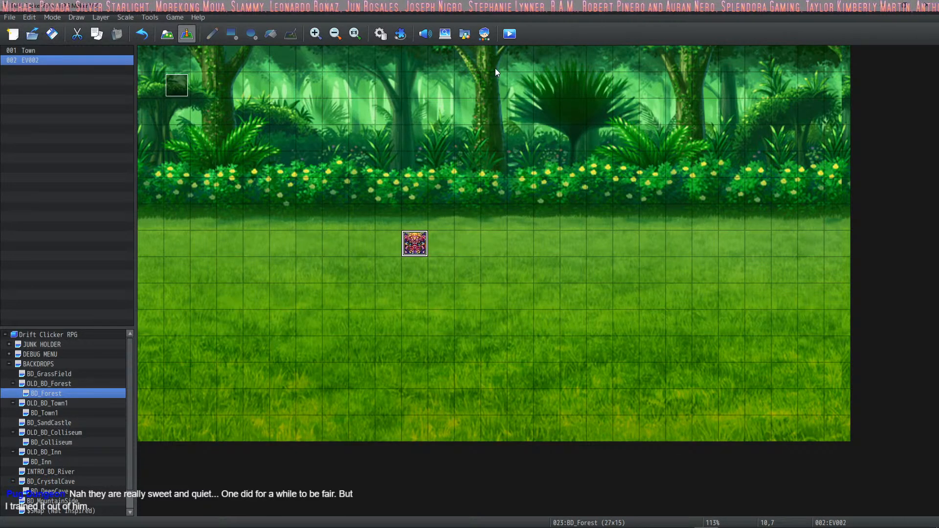
Start a playtest, travel from Town to Forest and trigger the Alicorn battle from the map event.
click(510, 33)
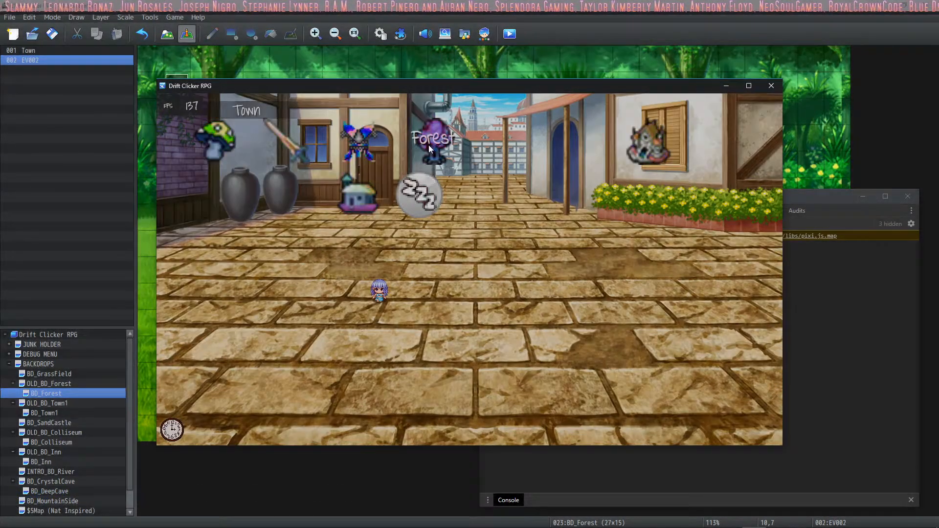
click(432, 143)
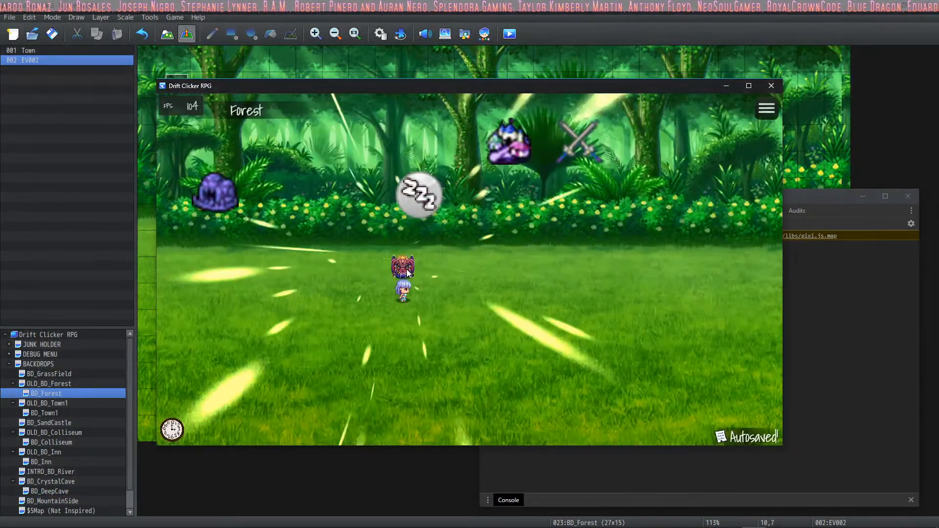
click(408, 272)
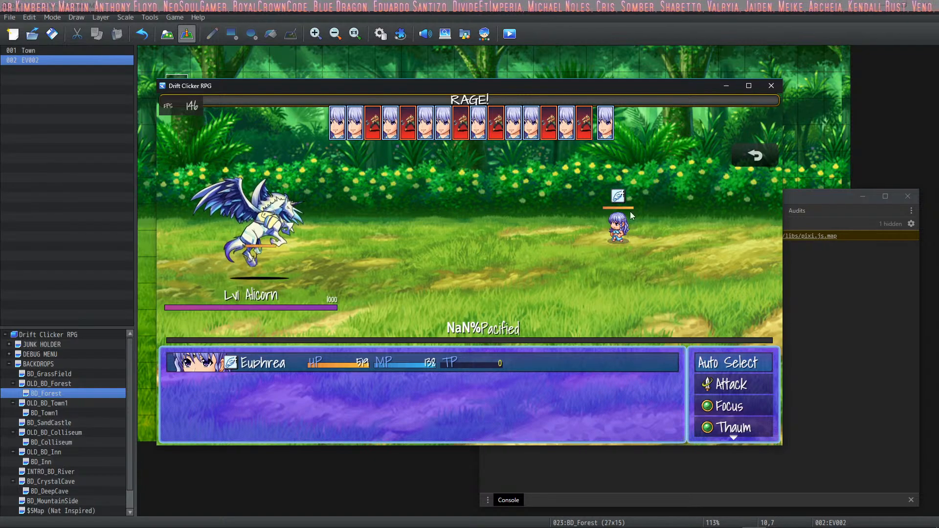
Cast the Focus skill 100 Wind on the Alicorn repeatedly to check its damage under the Float state.
click(727, 407)
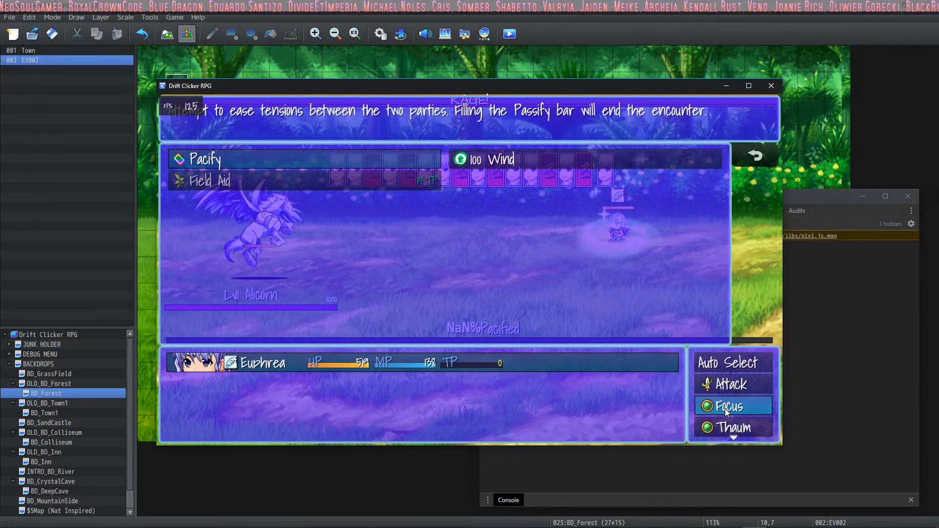
click(515, 159)
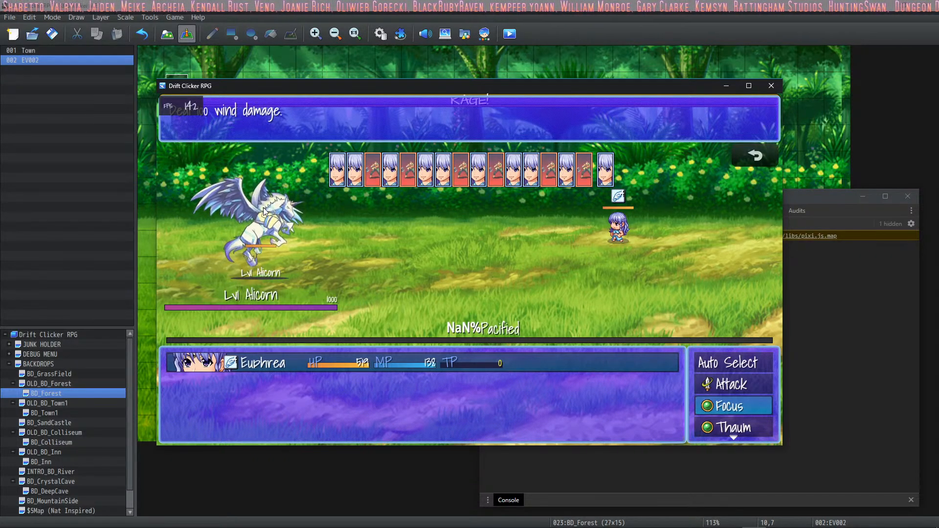
click(257, 192)
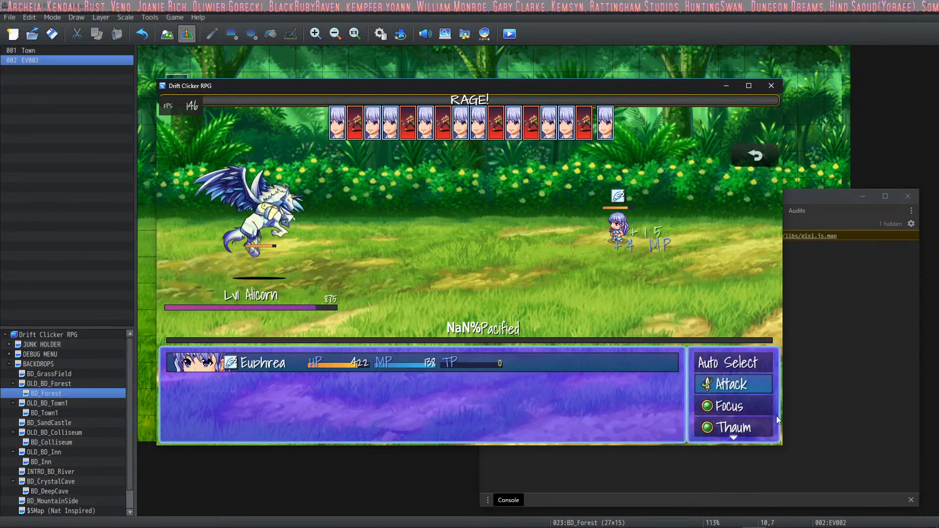
click(732, 413)
click(480, 155)
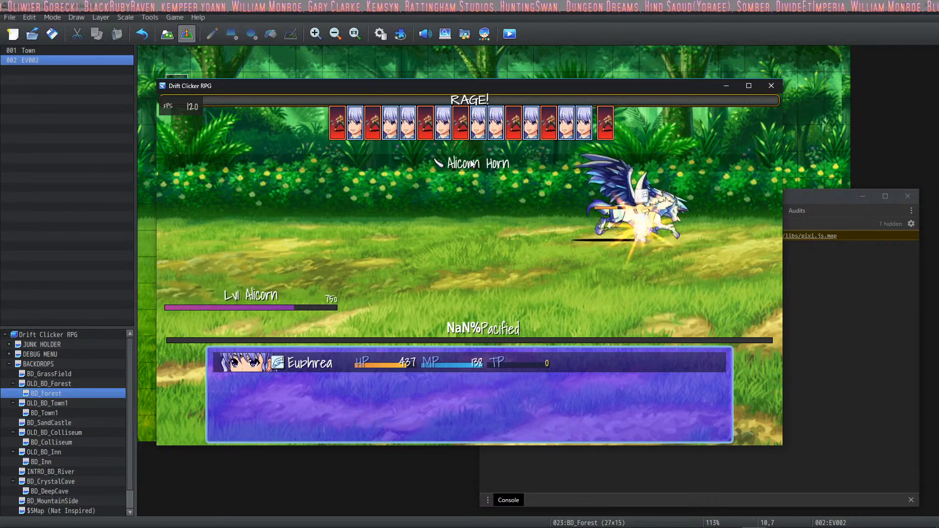
click(471, 163)
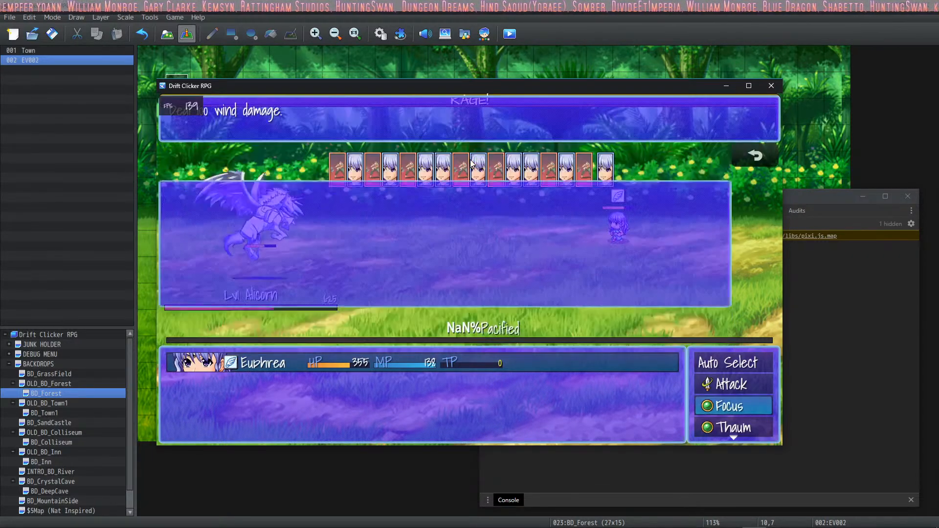
click(471, 160)
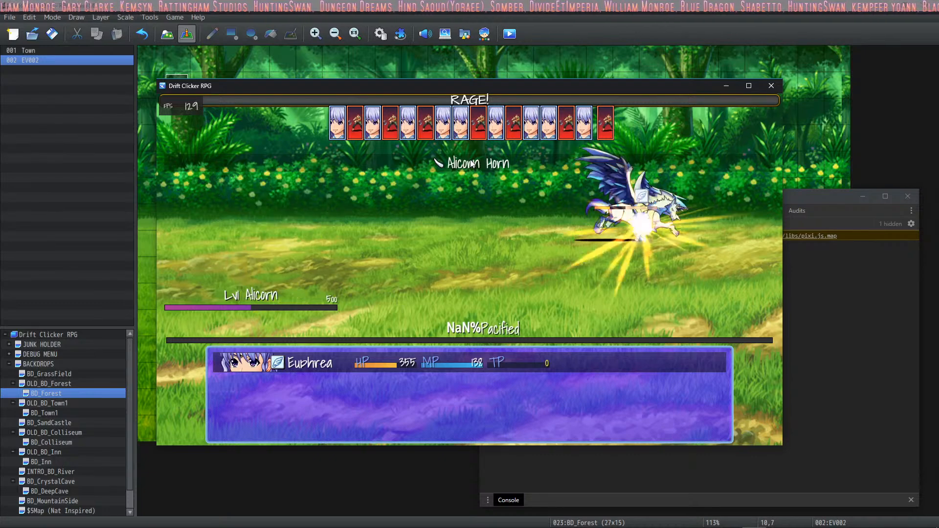
Play the playtest battle against the Alicorn through to its end and return to the forest map.
click(470, 160)
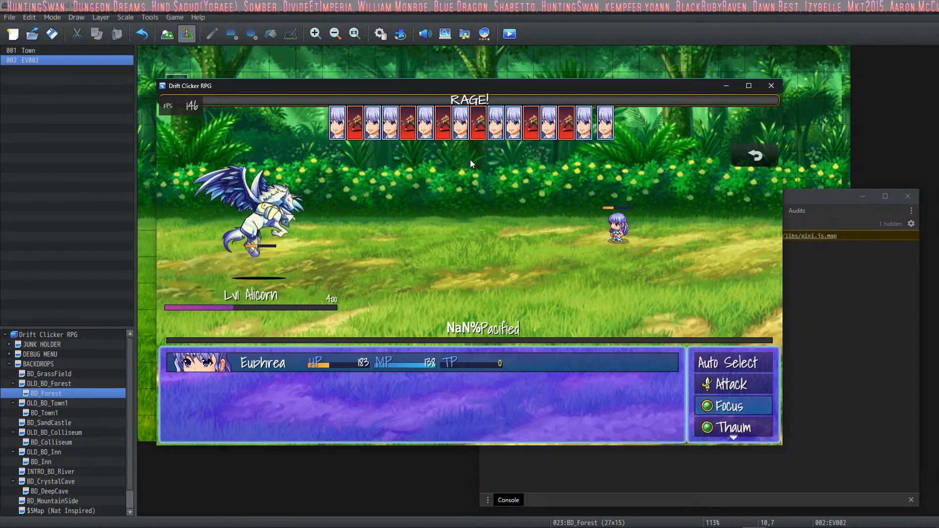
click(471, 161)
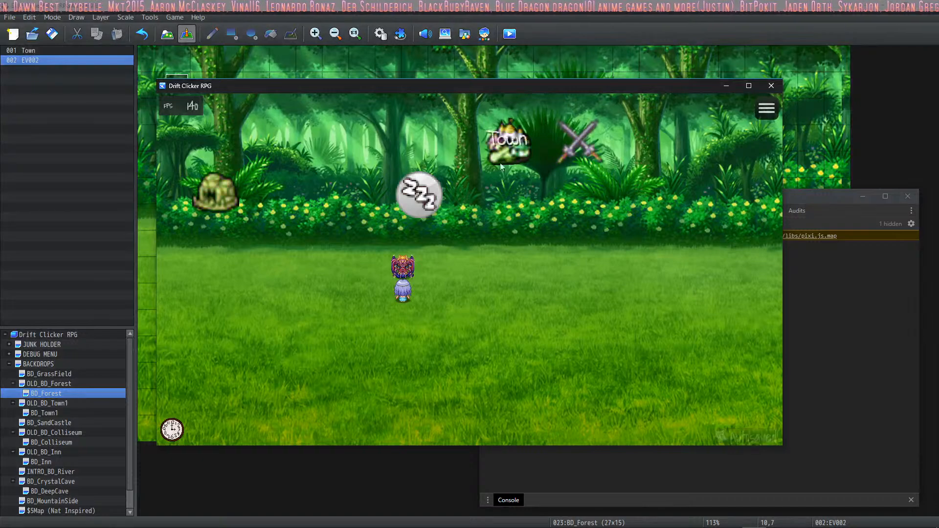
click(411, 273)
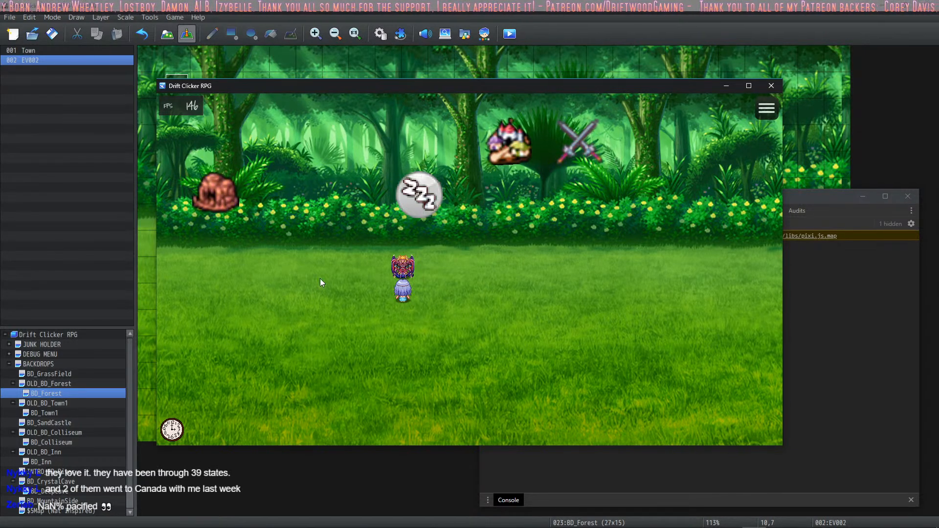
Start another forest battle and use Pacify on the DaggerGoblin, hitting the flying symbols until the fight ends.
click(572, 147)
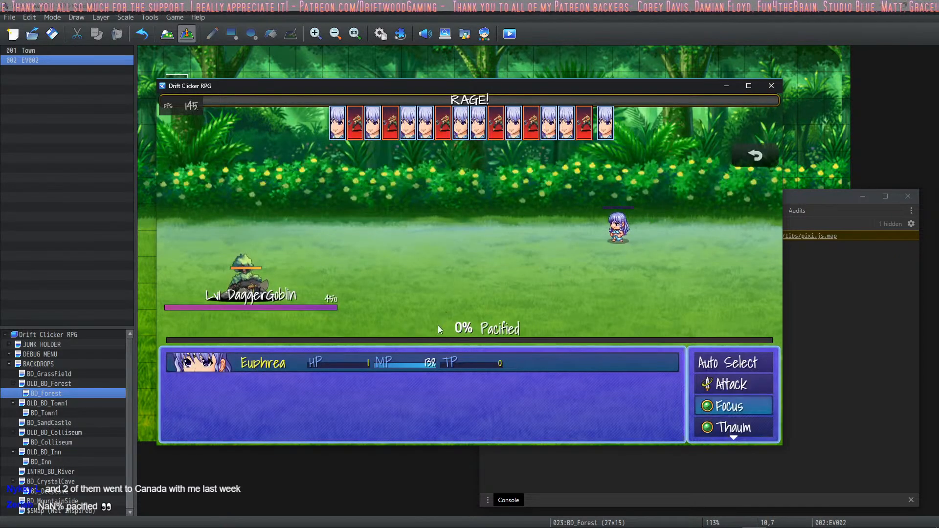
click(734, 427)
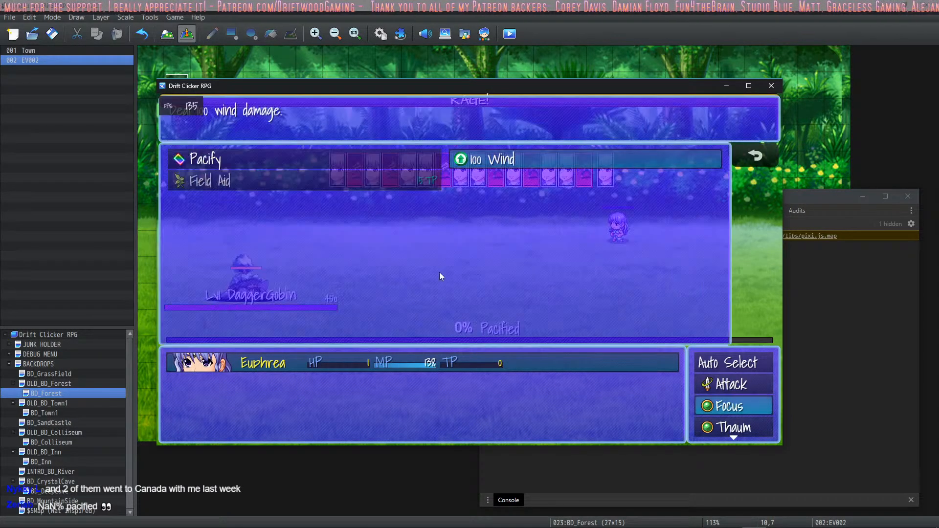
click(262, 163)
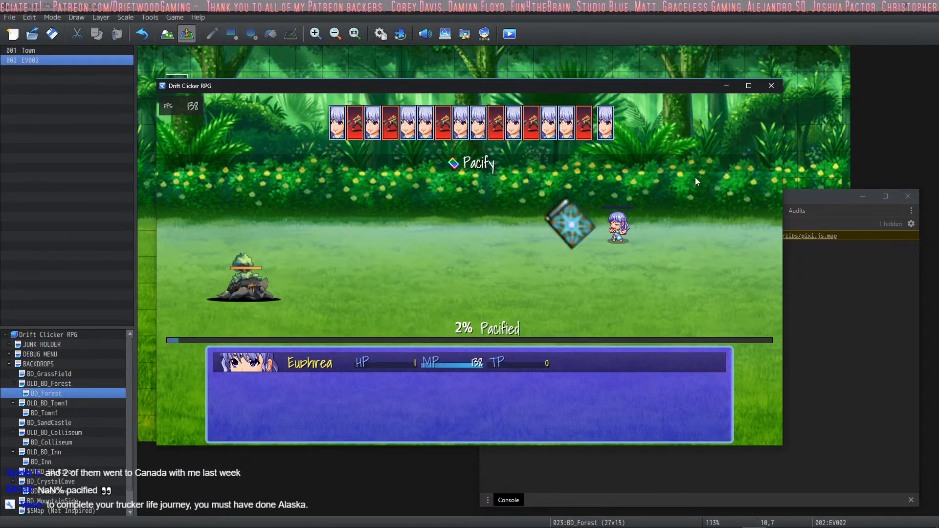
click(579, 221)
click(459, 221)
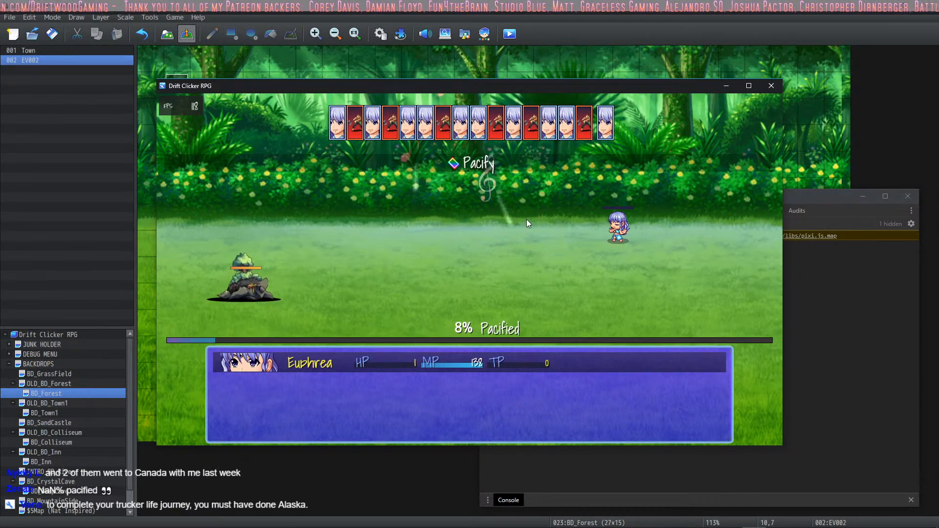
click(572, 225)
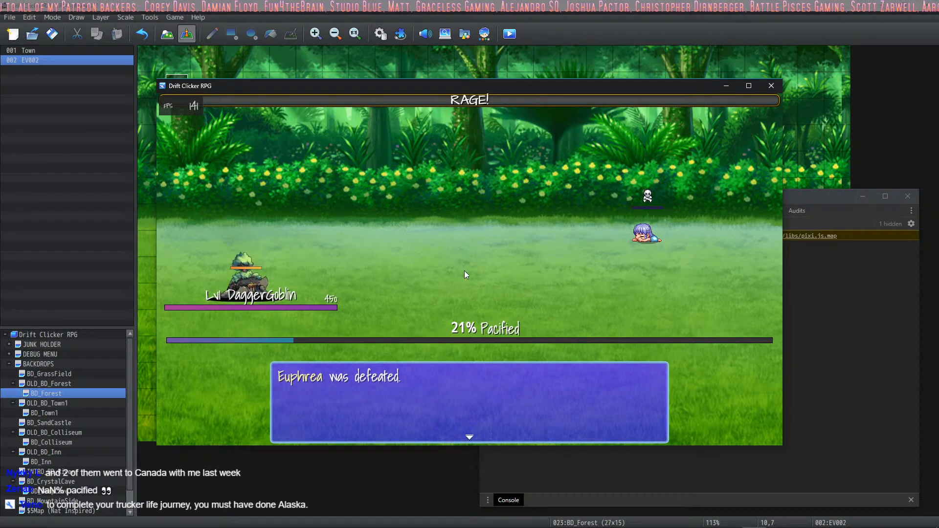
click(437, 226)
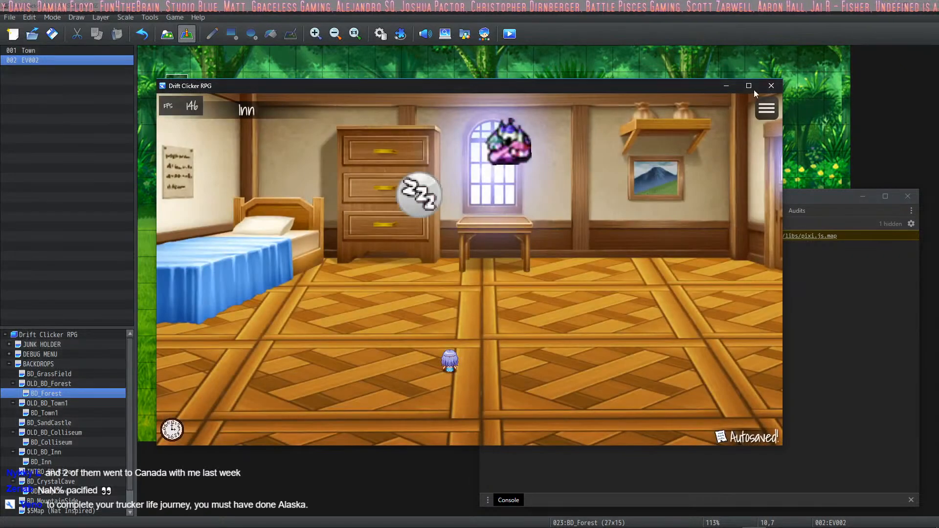
Send the character to the sleep icon in the inn and close the playtest.
click(419, 192)
click(420, 192)
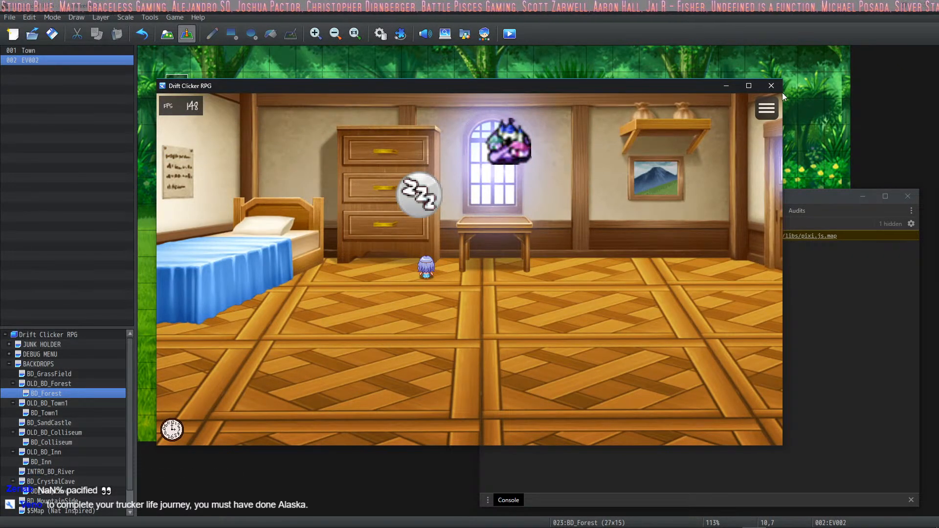
click(771, 86)
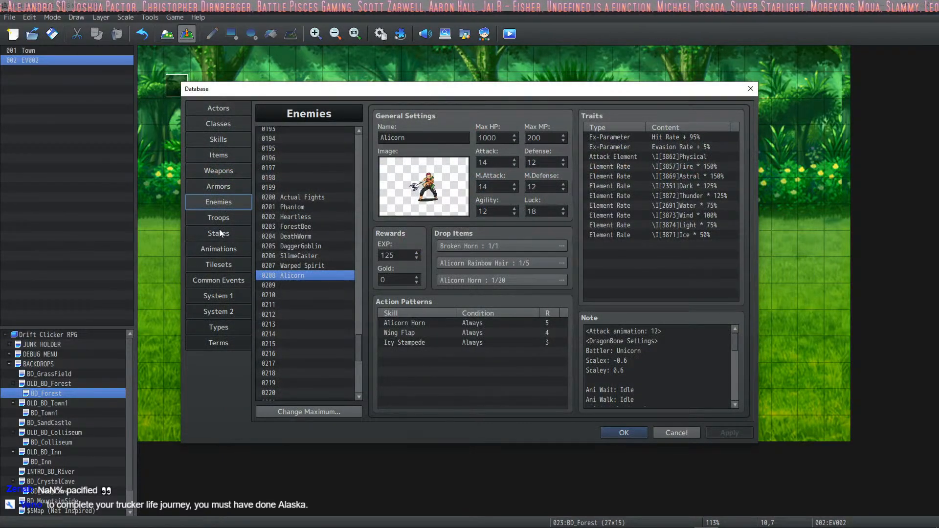
Review the Float state's element rate traits and its note tag for dealt Wind damage in the database.
click(219, 234)
click(665, 138)
click(666, 147)
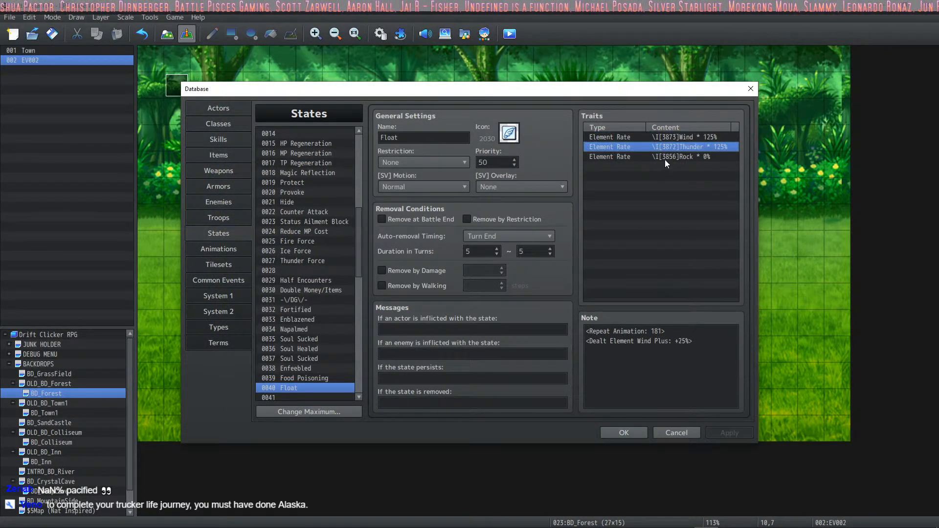
click(667, 157)
click(628, 344)
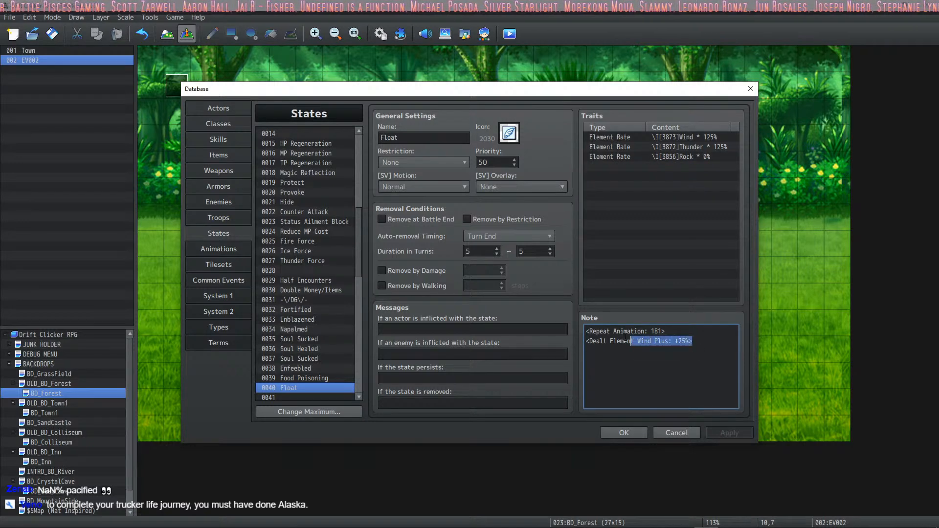
click(604, 341)
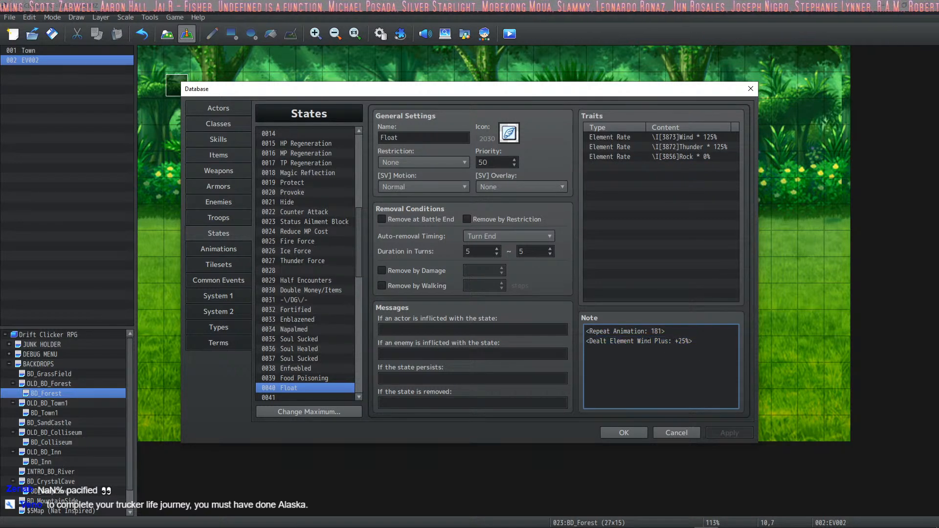
Check the Float StateAnim animation, the element list down to Wind and the Alicorn Horn item, and close the database.
click(218, 249)
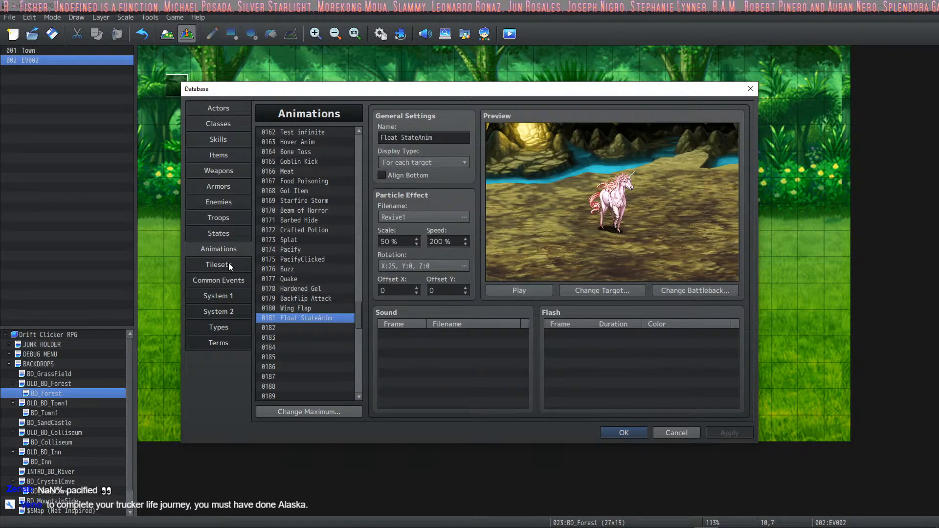
click(226, 328)
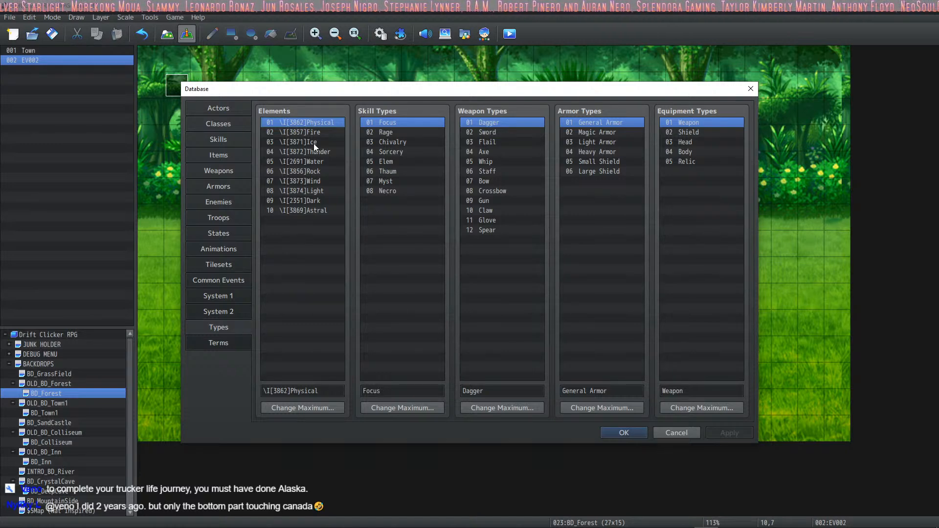
drag(316, 146, 309, 189)
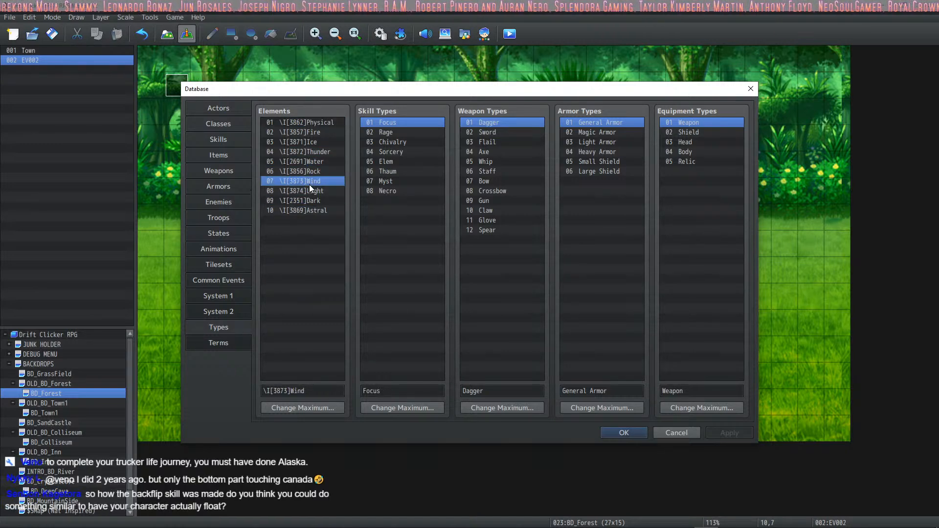
click(221, 155)
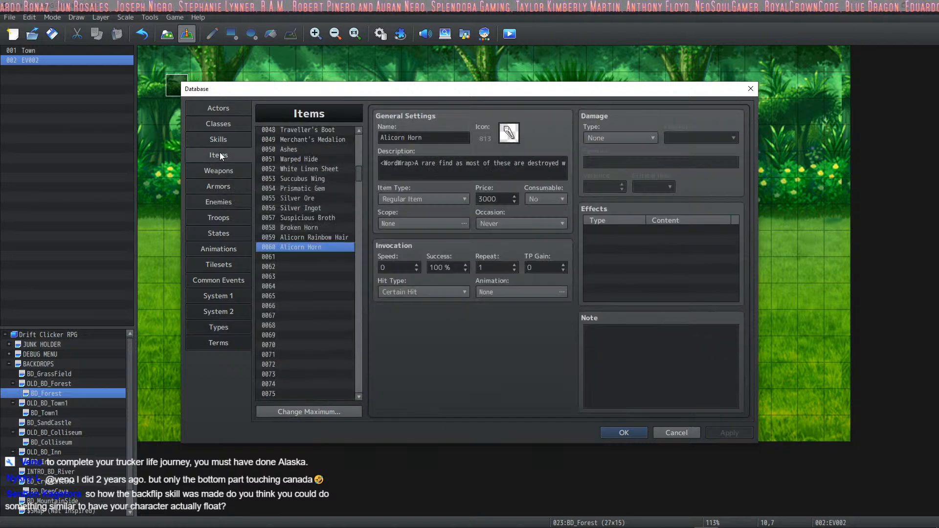
click(622, 434)
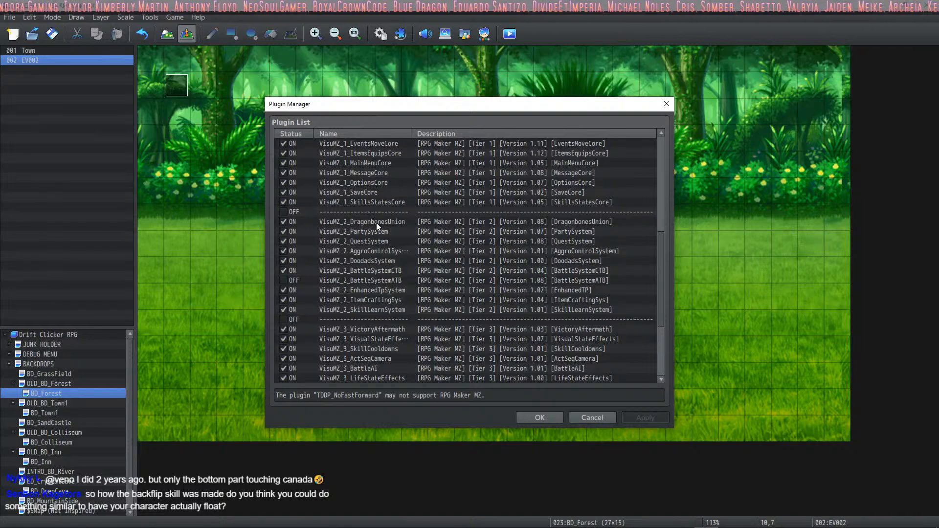
Open the VisuMZ_4_WeaknessPopups plugin settings and examine the Element Rates parameters between 200% and 99%.
scroll(376, 226, down, 8)
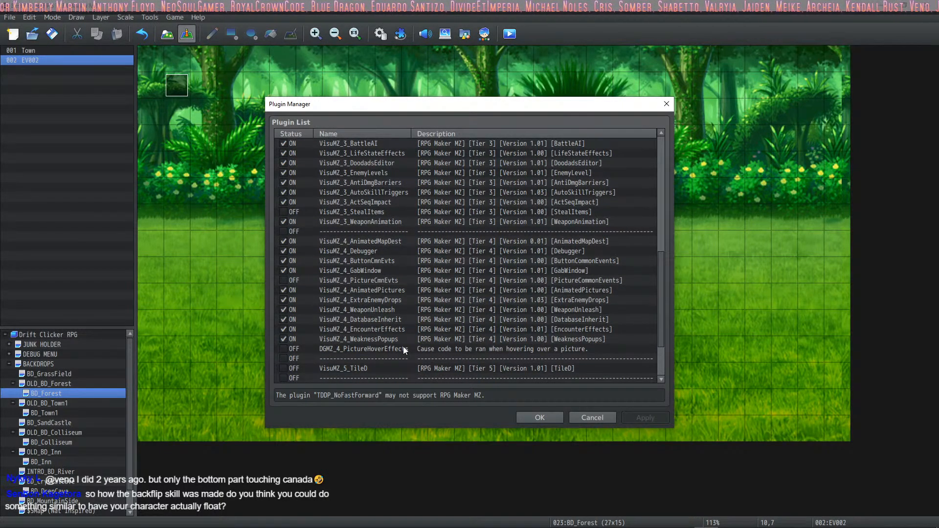
double_click(389, 339)
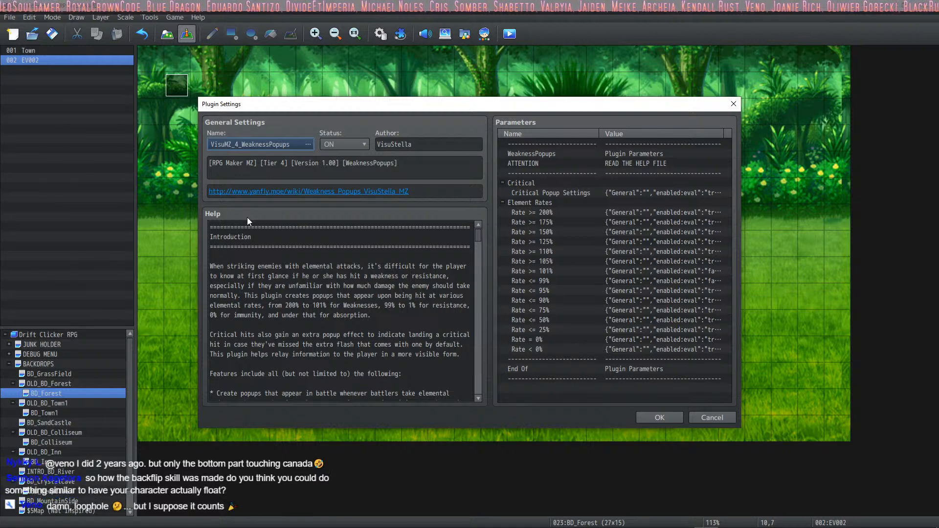
click(590, 222)
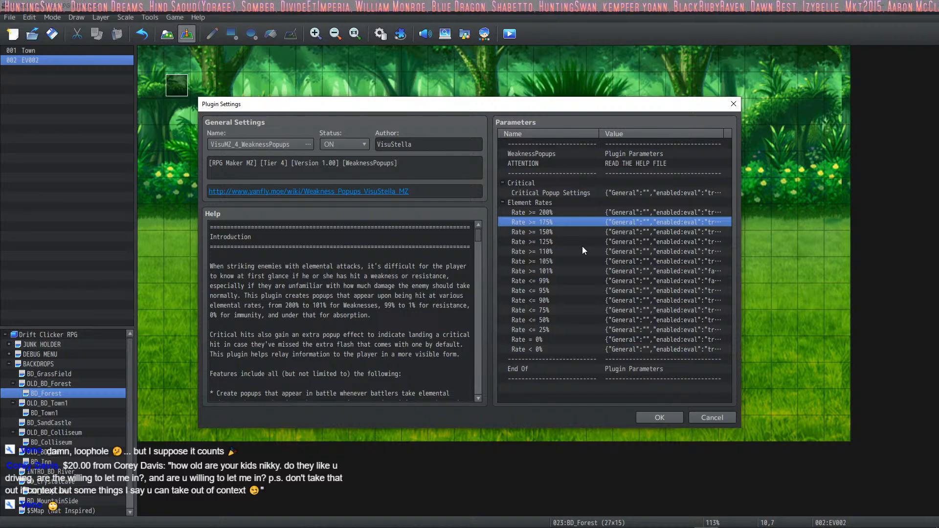
click(582, 249)
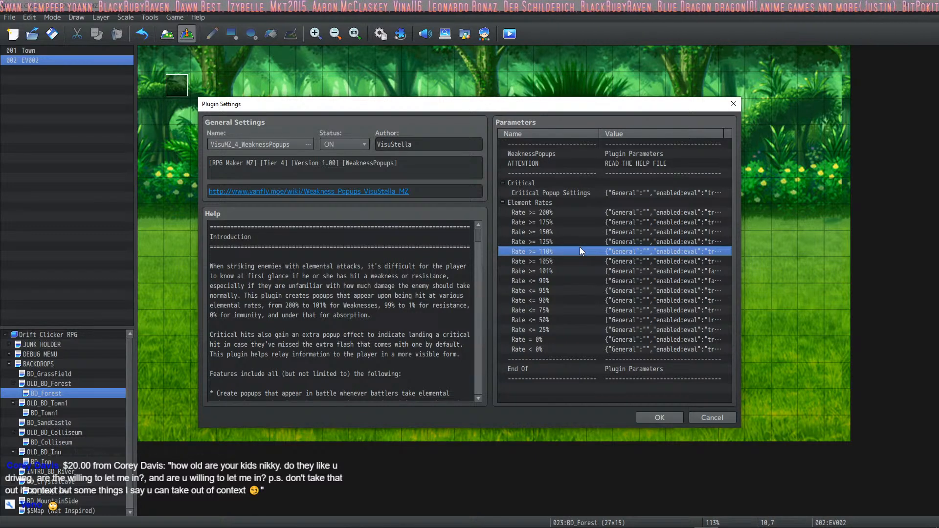
click(553, 238)
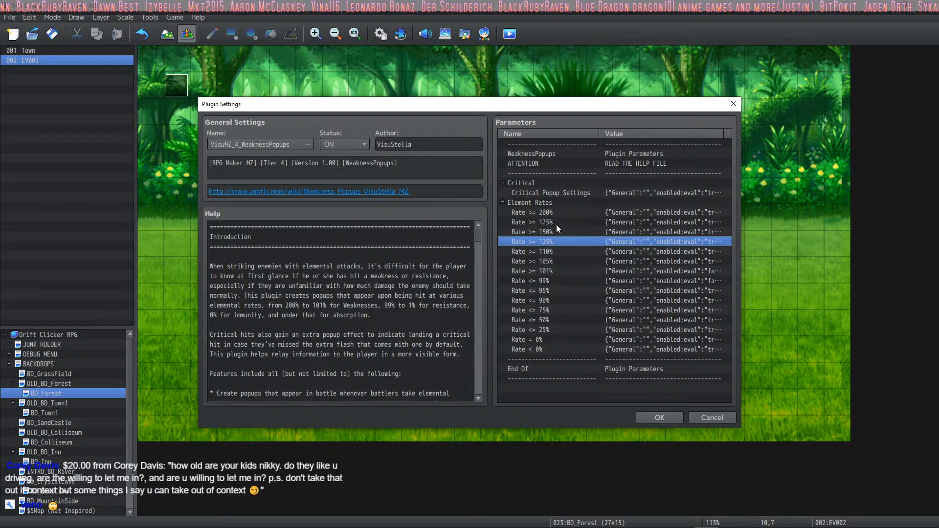
click(556, 223)
click(557, 213)
click(553, 220)
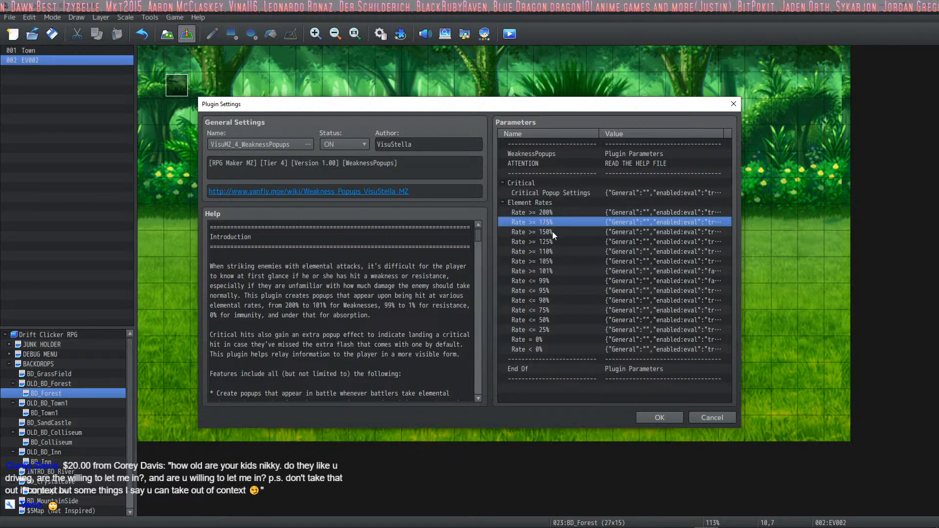
click(553, 232)
click(552, 241)
click(551, 251)
click(551, 260)
click(551, 269)
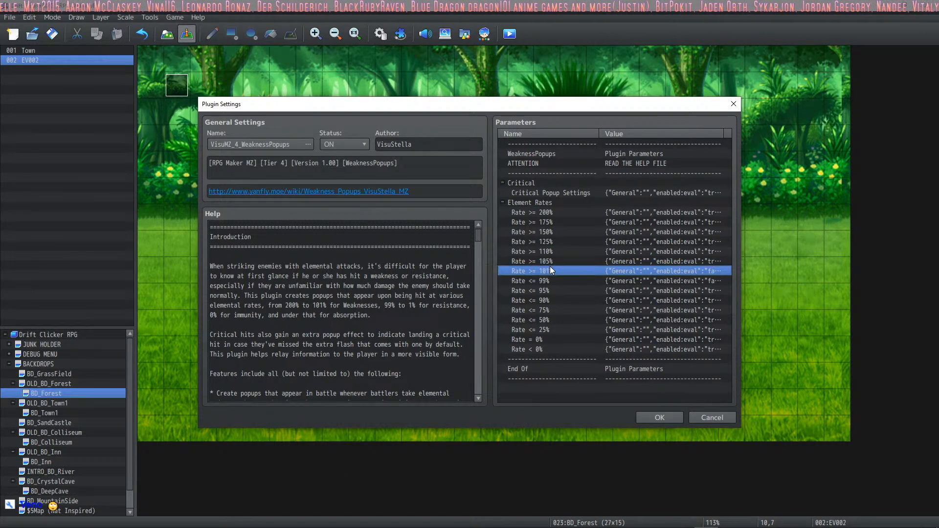
click(549, 282)
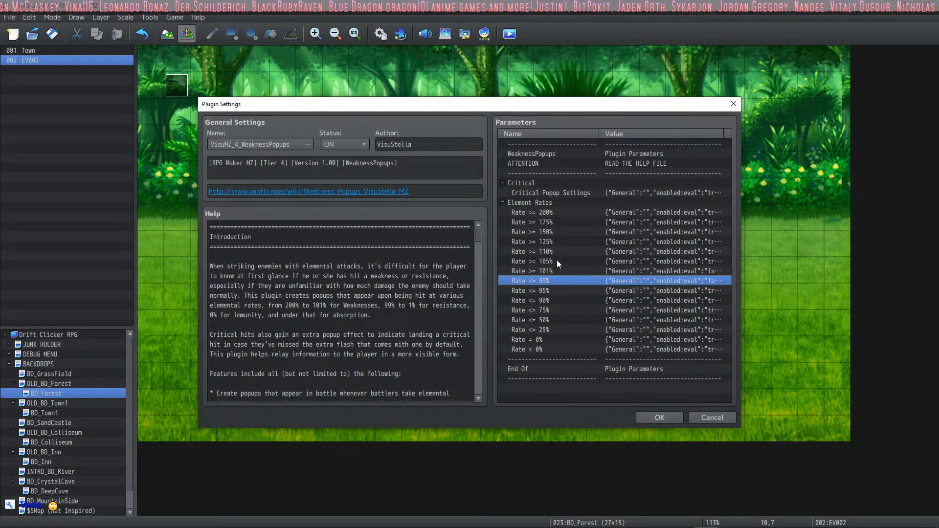
click(557, 260)
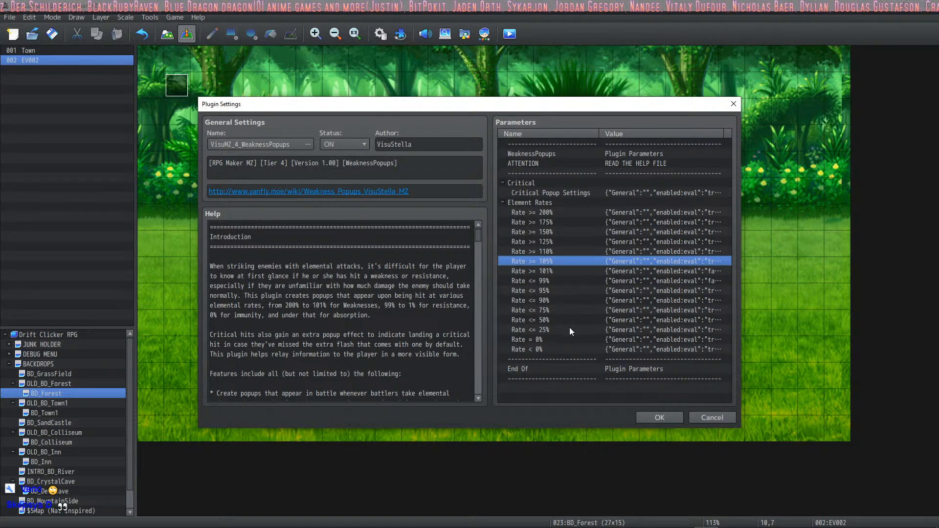
Read the WeaknessPopups help text through to the end and close the plugin settings and plugin list.
scroll(343, 313, down, 7)
scroll(396, 290, down, 12)
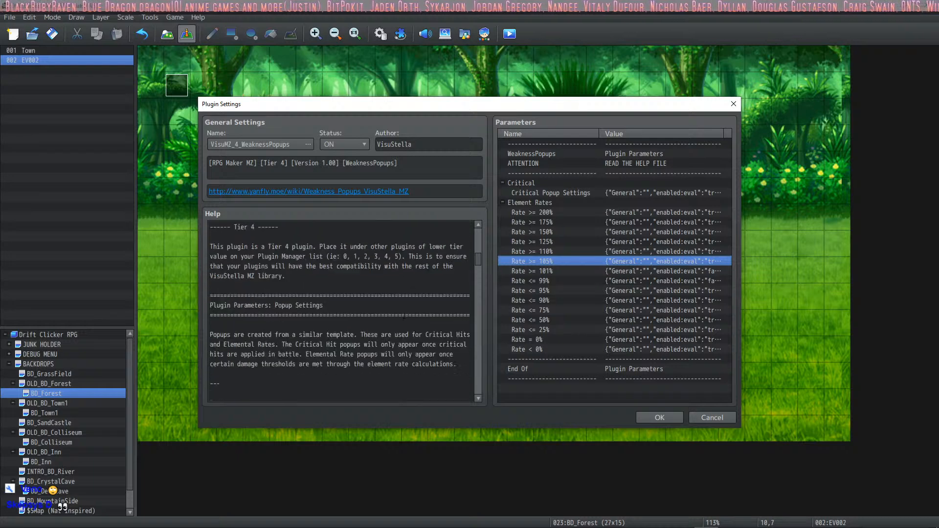
scroll(418, 282, down, 8)
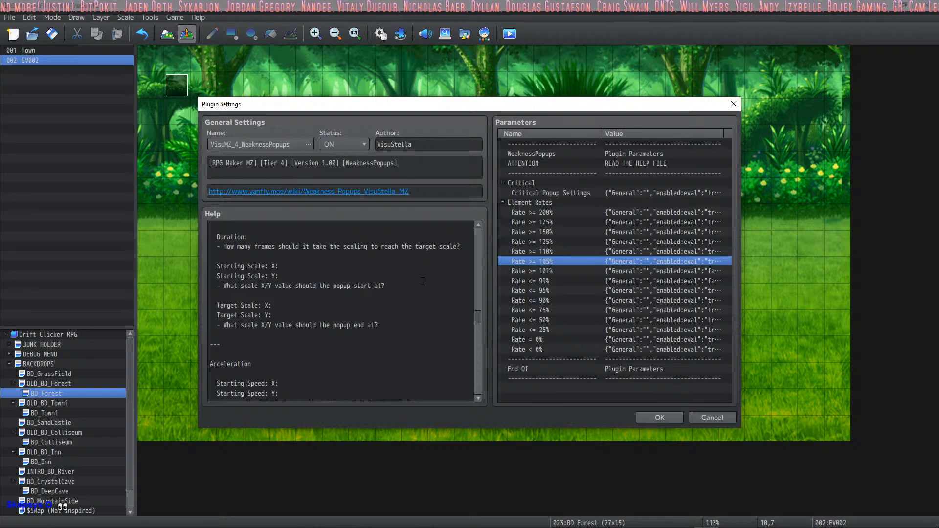
scroll(451, 290, down, 14)
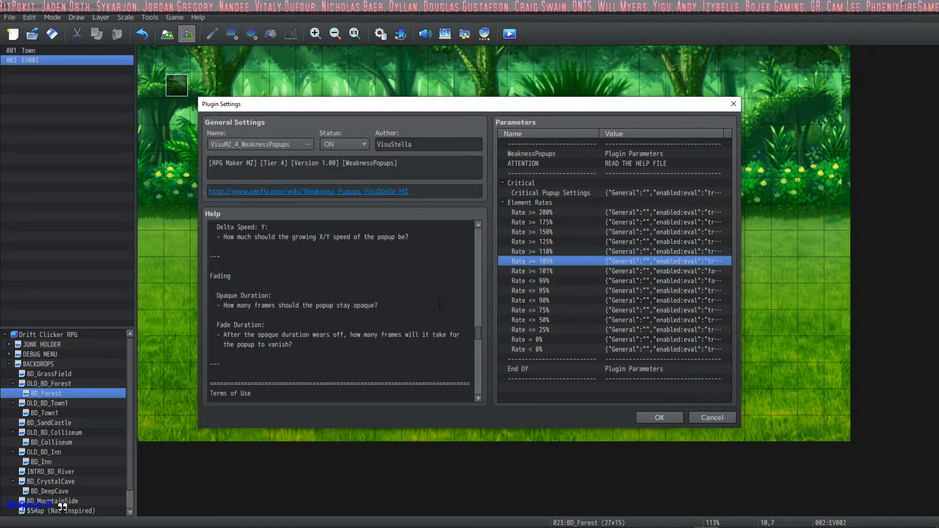
scroll(428, 303, down, 12)
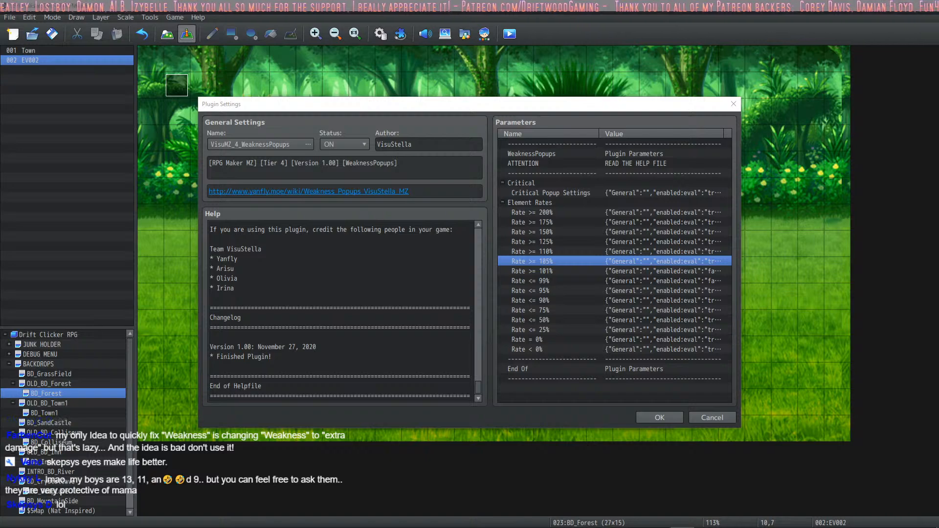
click(663, 418)
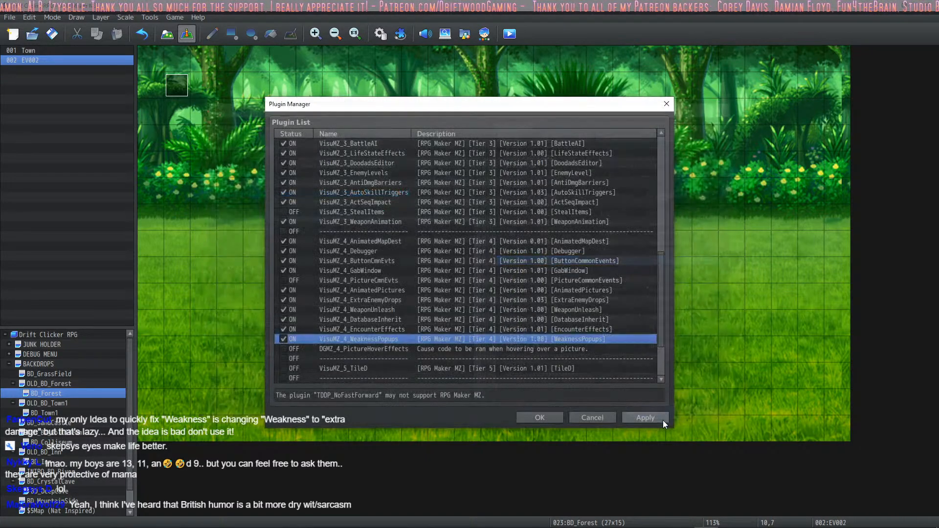
click(540, 417)
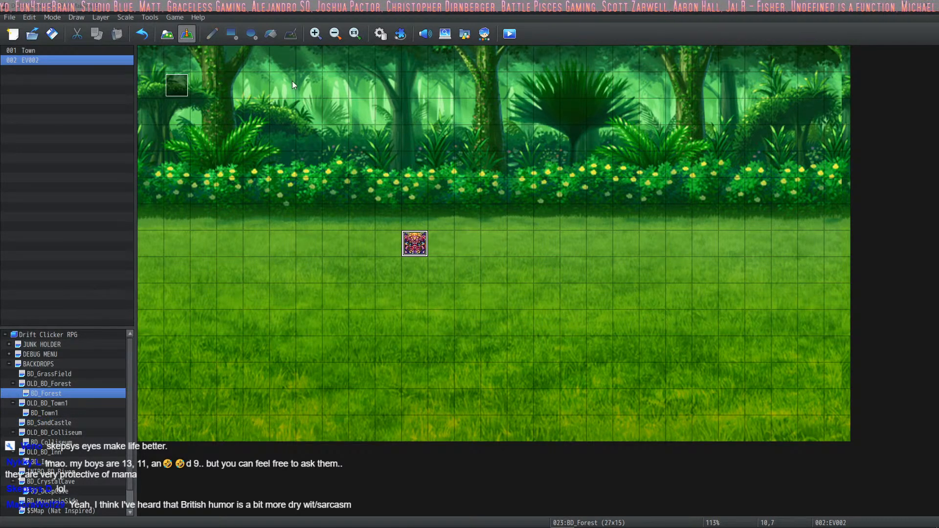
Open the Drift Clicker RPG project folder and go to its img/system folder.
click(174, 17)
click(188, 47)
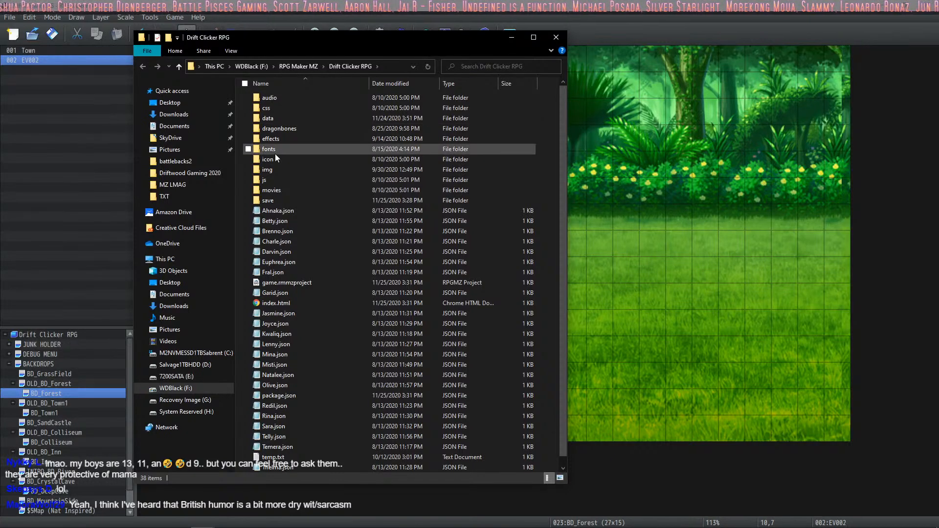
double_click(274, 170)
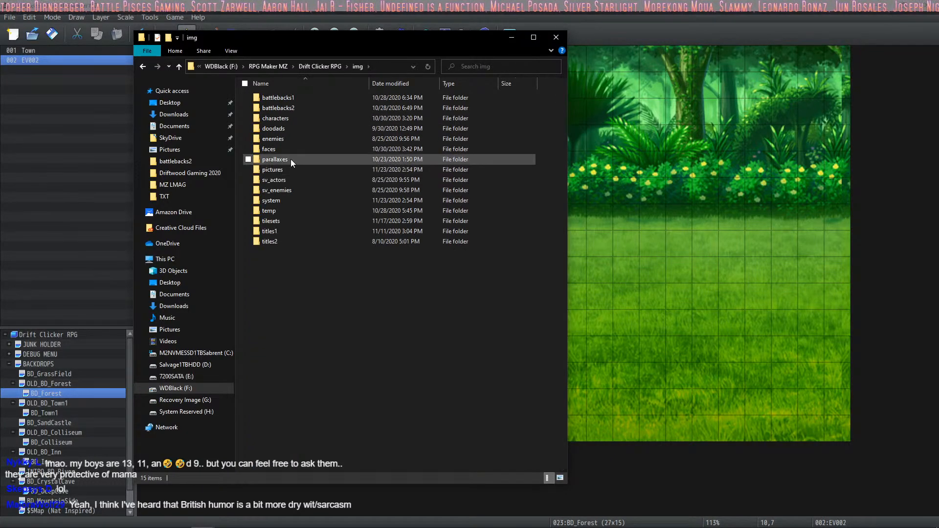
double_click(283, 200)
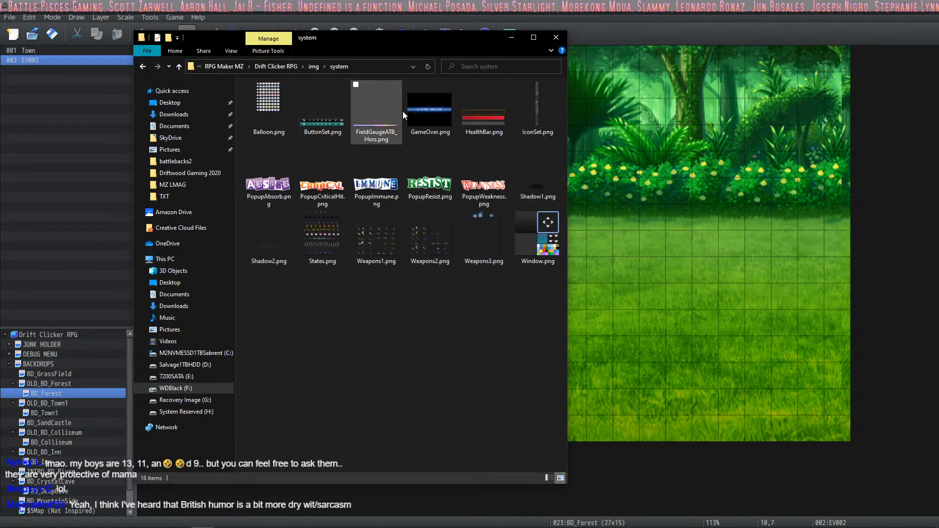
Check the pixel dimensions of the PopupWeakness, PopupResist and PopupImmune images in img/system.
click(313, 67)
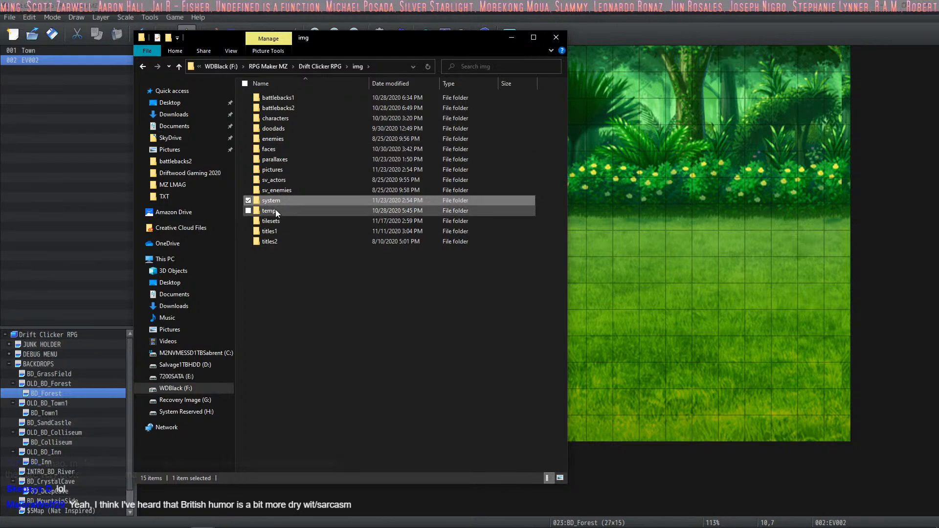
click(482, 188)
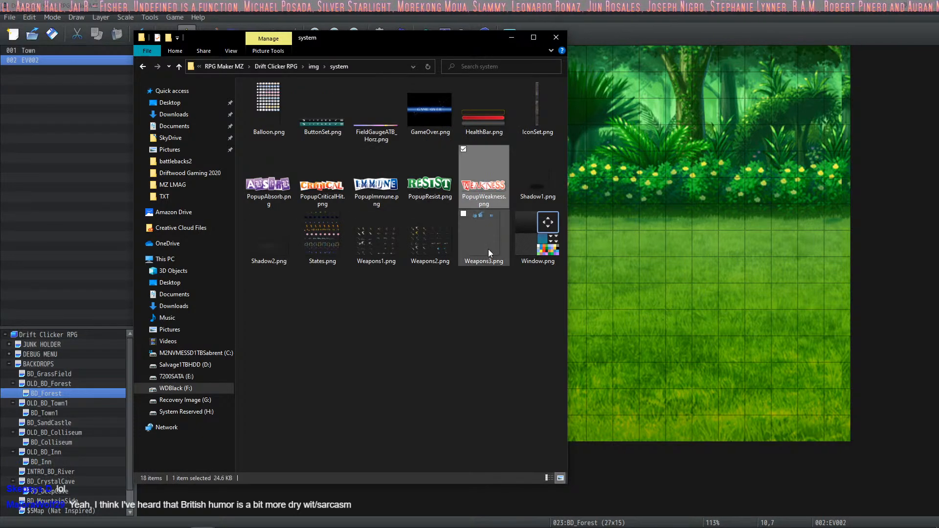
mouse_move(478, 196)
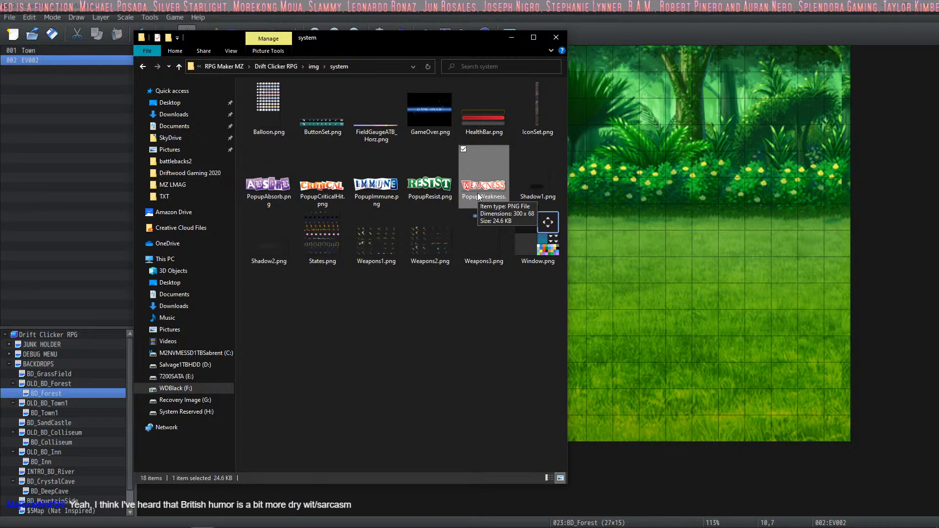
click(430, 186)
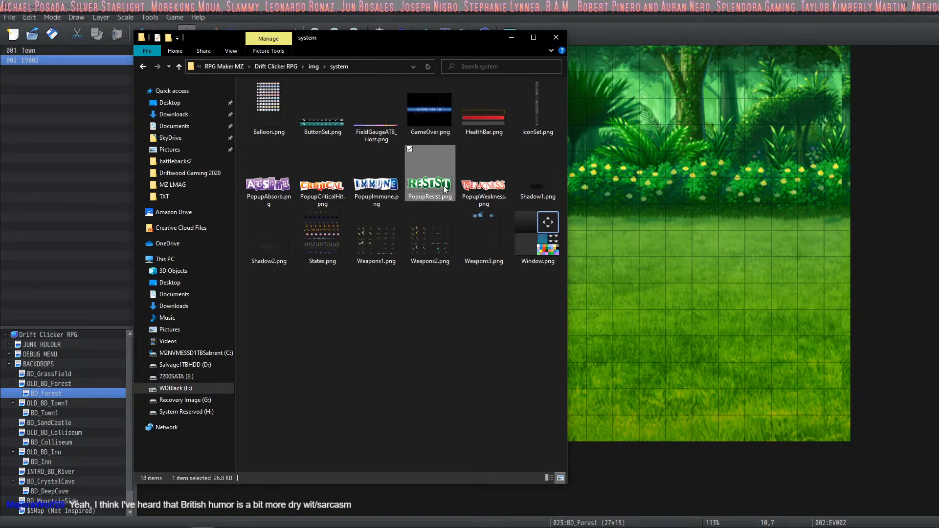
mouse_move(436, 196)
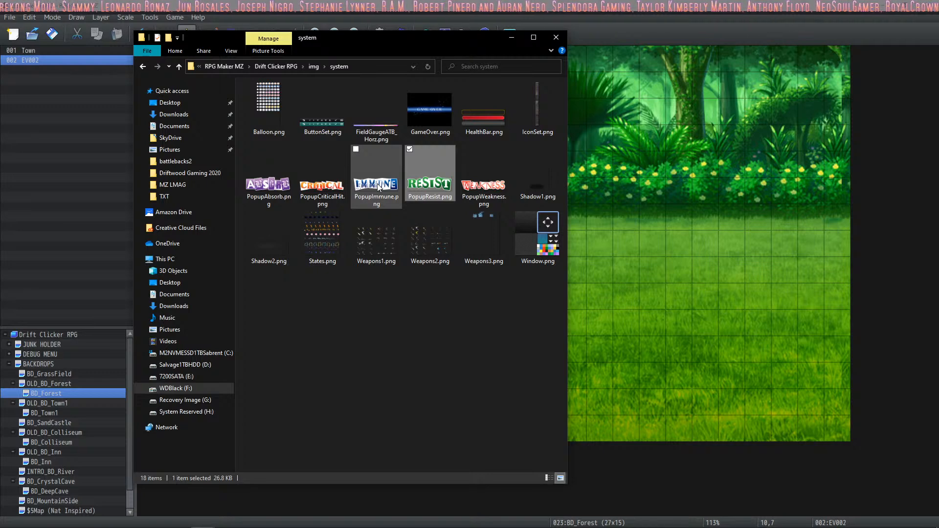
mouse_move(378, 186)
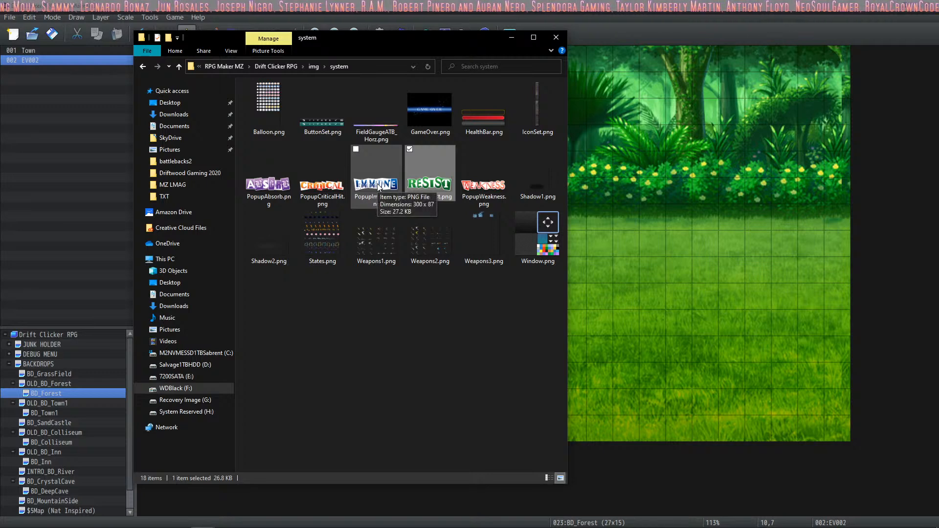
click(477, 194)
Switch to Photoshop and create a new document 300 px wide and 98 px high at 72 pixels per inch.
click(467, 518)
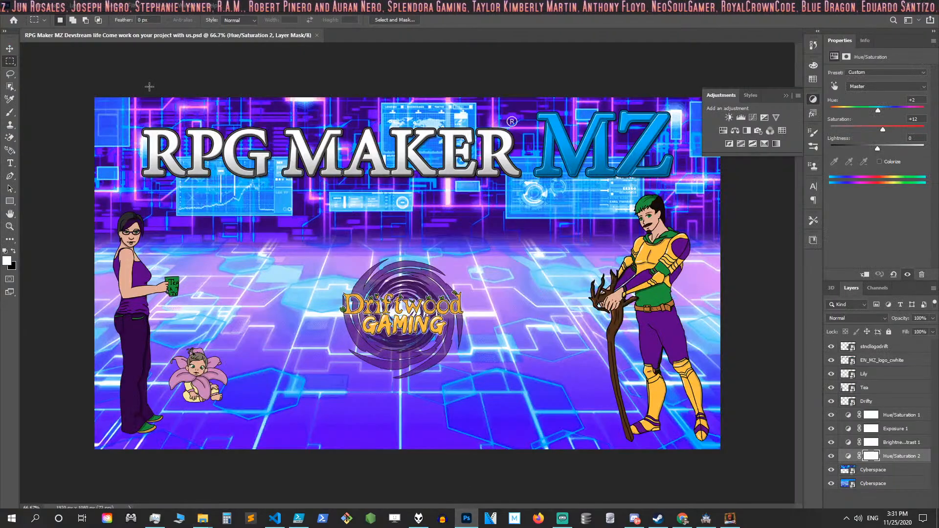
click(29, 11)
click(24, 19)
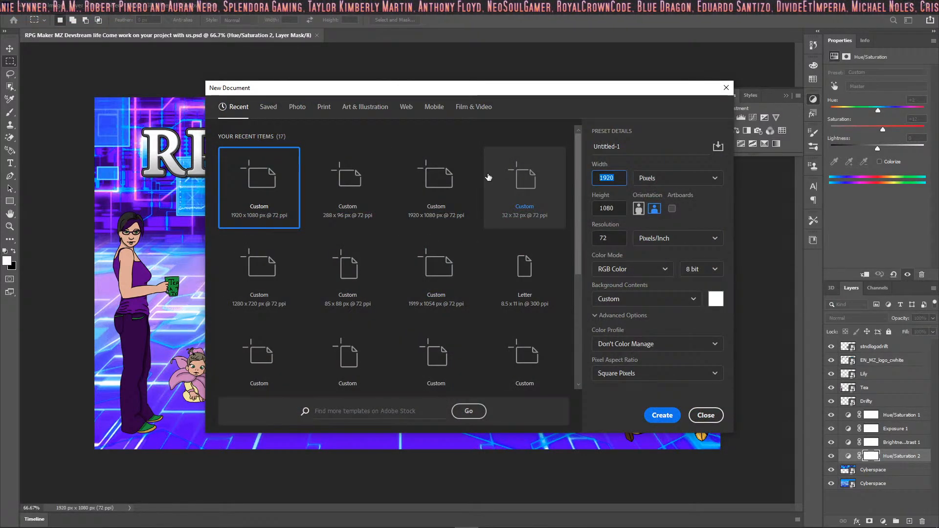
text(300)
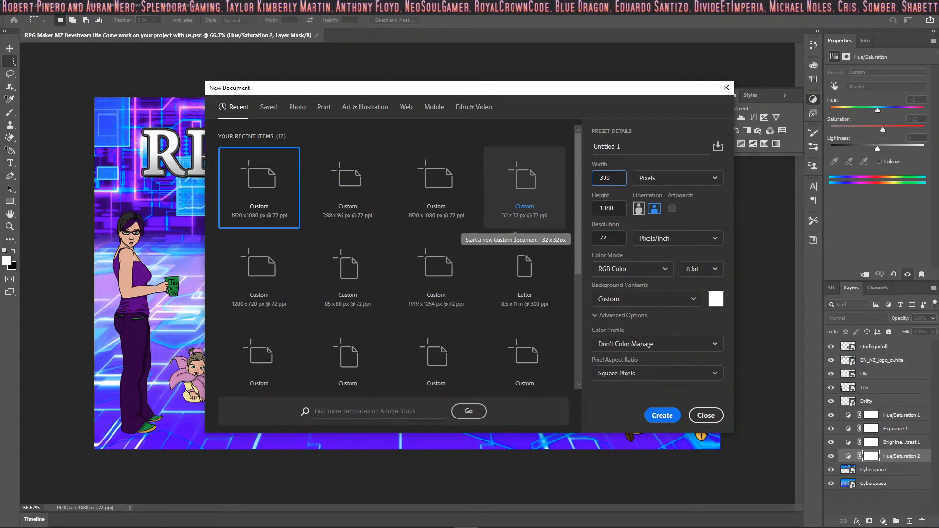
key(Tab)
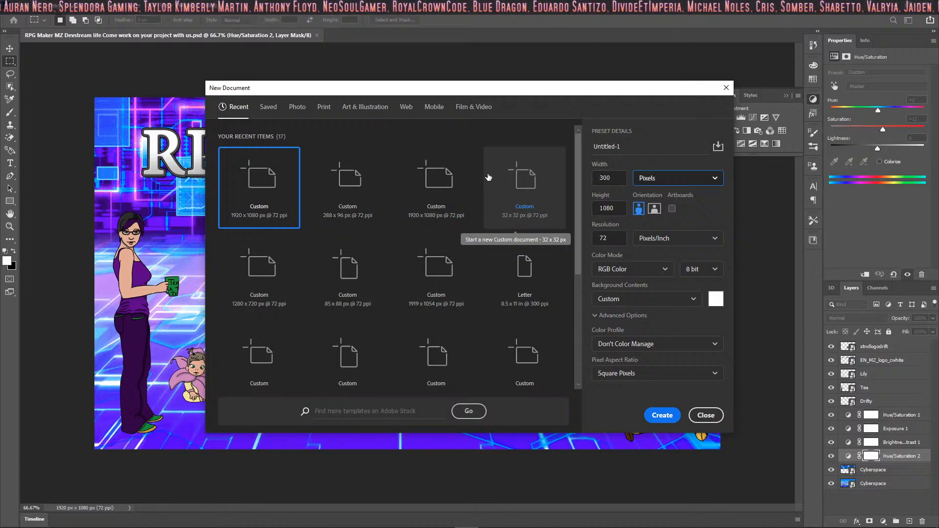
key(Tab)
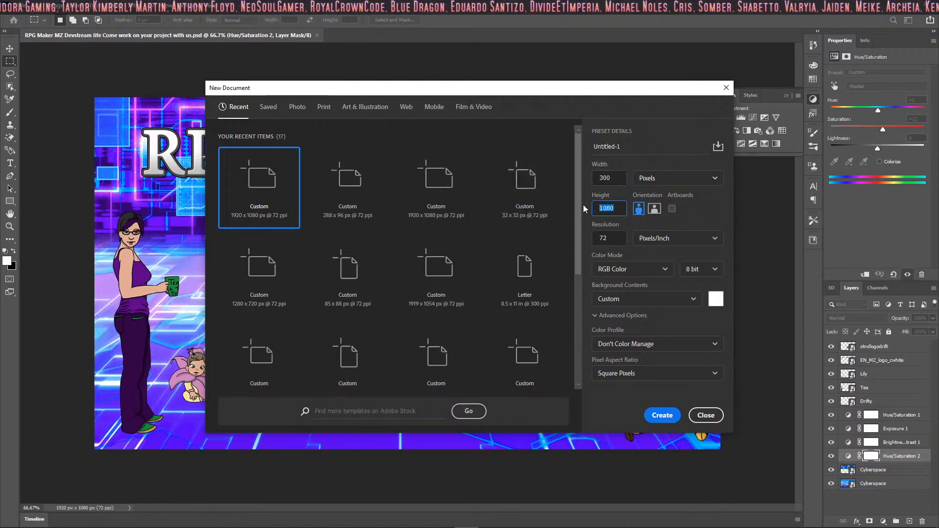
text(100)
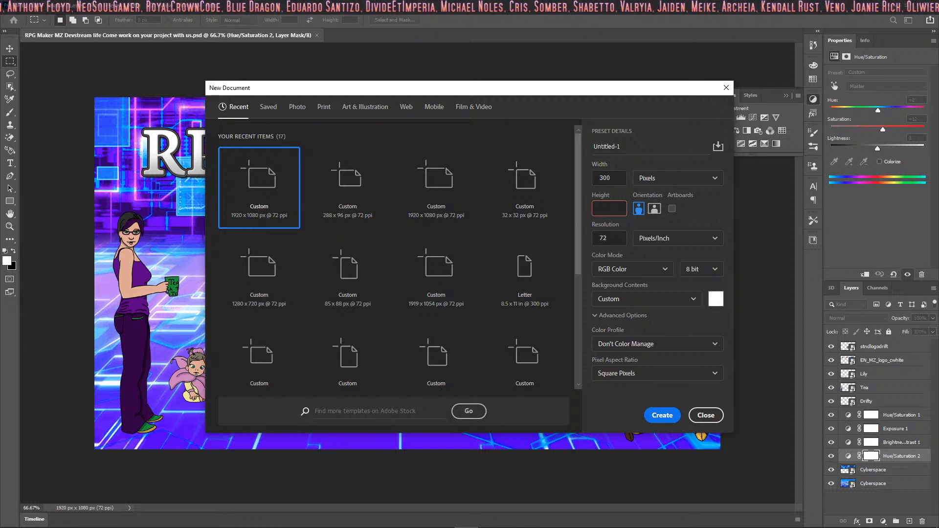
key(BackSpace)
key(BackSpace)
key(BackSpace)
text(98)
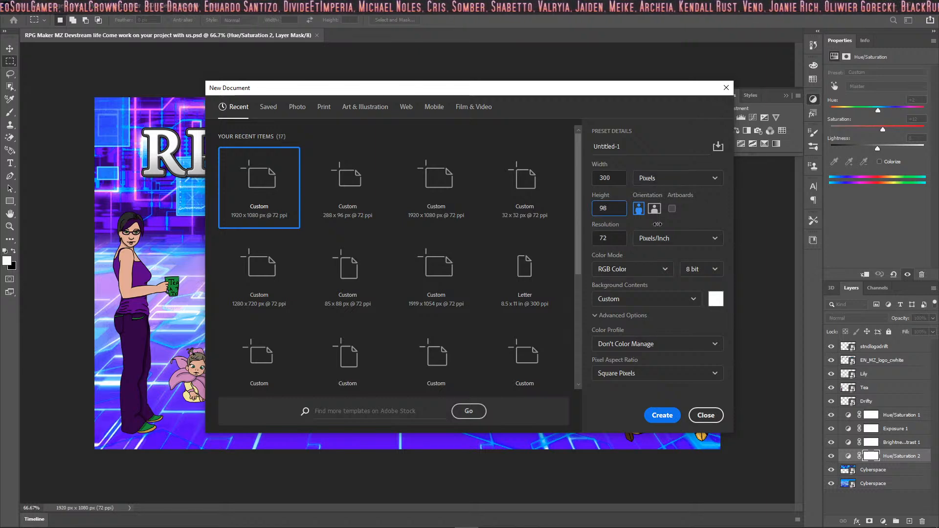
click(661, 415)
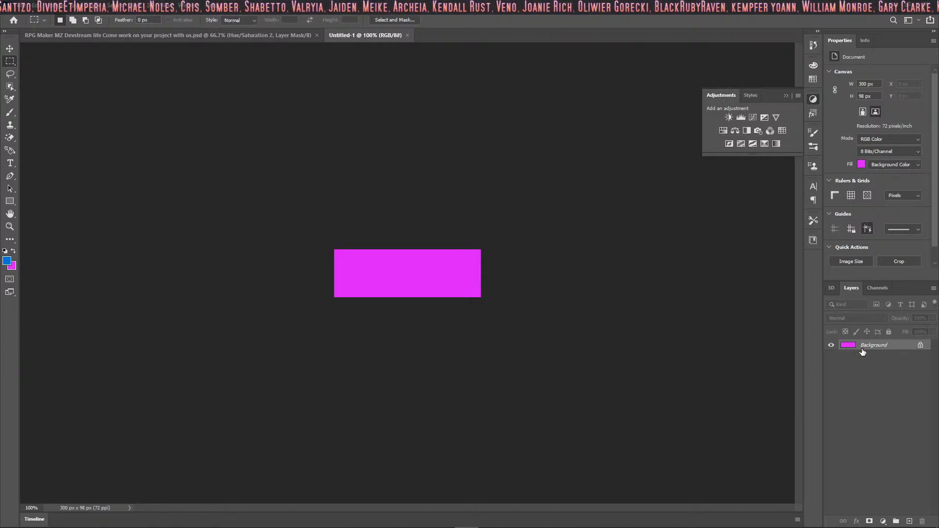
Add an empty layer and delete the magenta Background layer to leave a transparent canvas.
key(ctrl+shift+n)
key(Return)
click(884, 357)
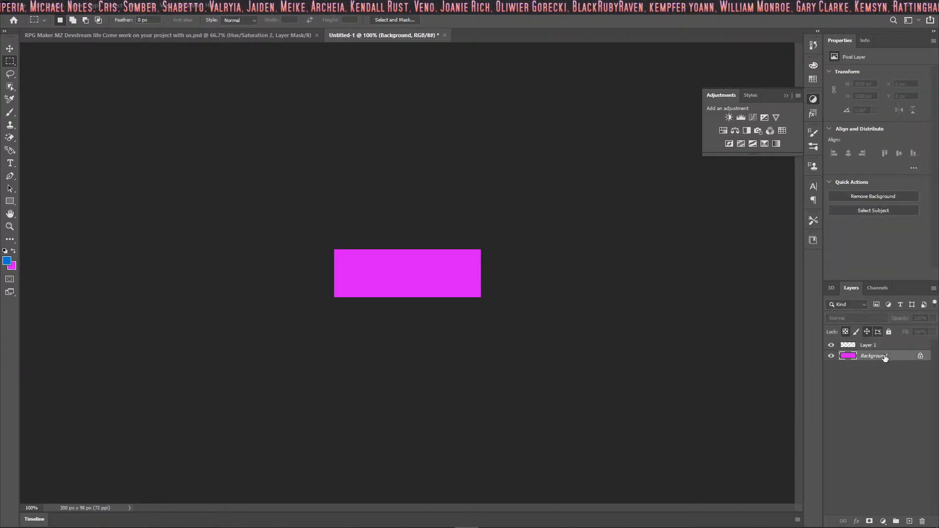
key(Delete)
alt+drag(335, 279, 382, 275)
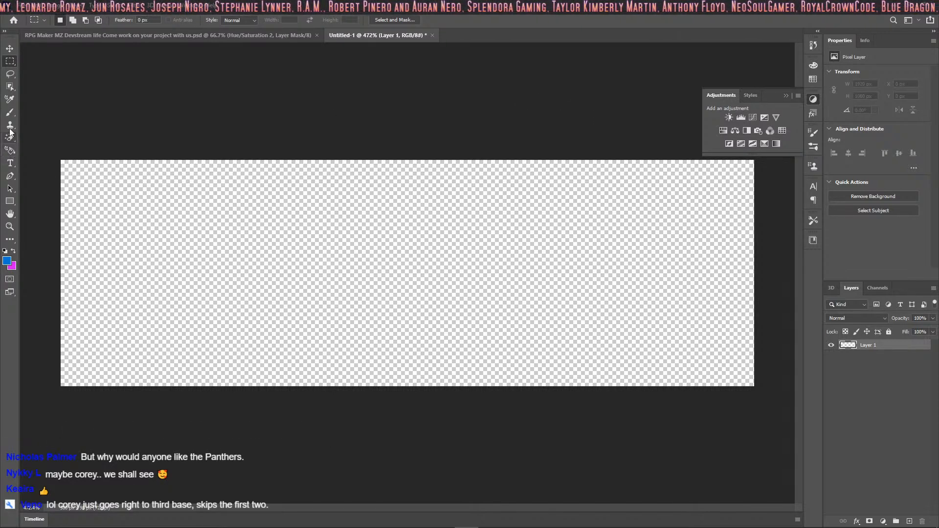
click(10, 163)
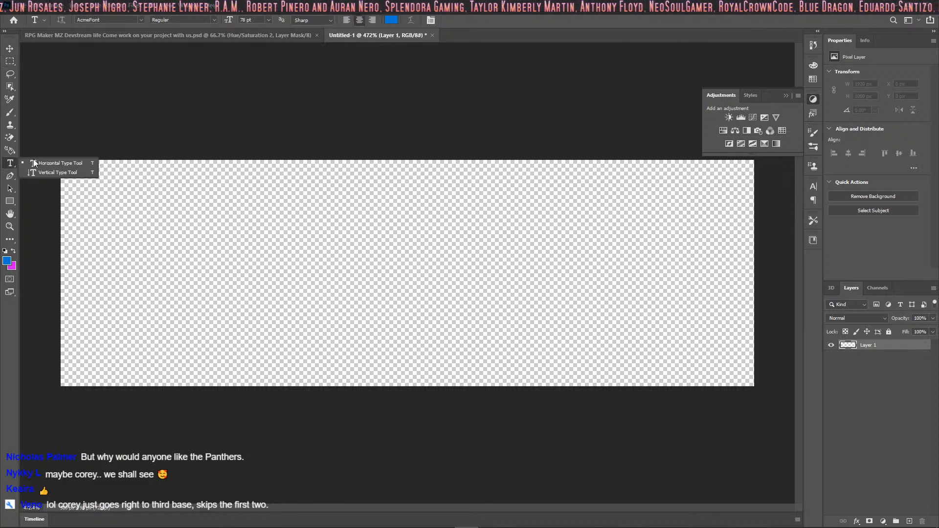
click(78, 98)
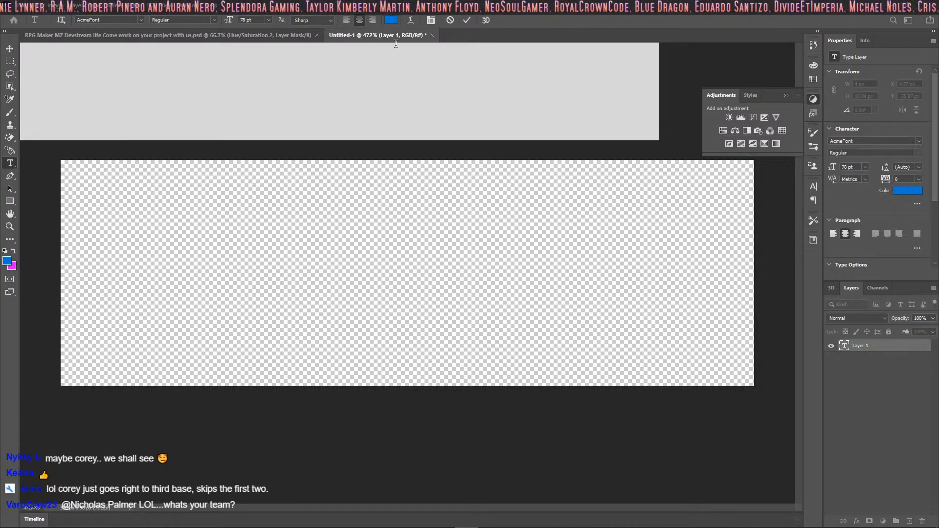
click(450, 20)
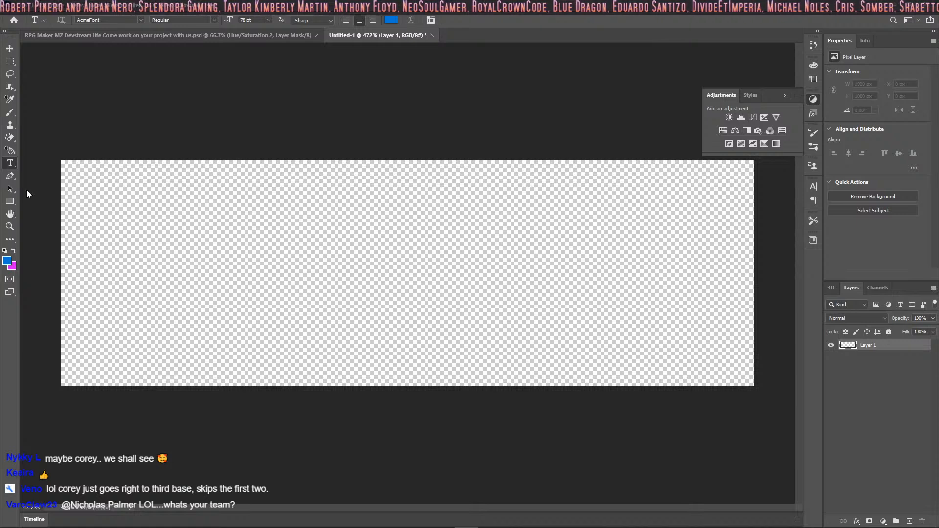
right_click(10, 162)
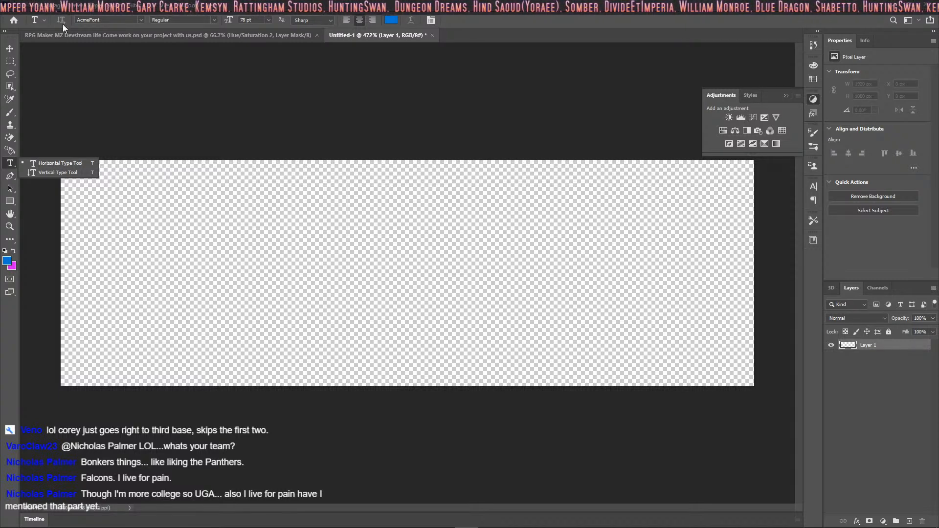
click(260, 11)
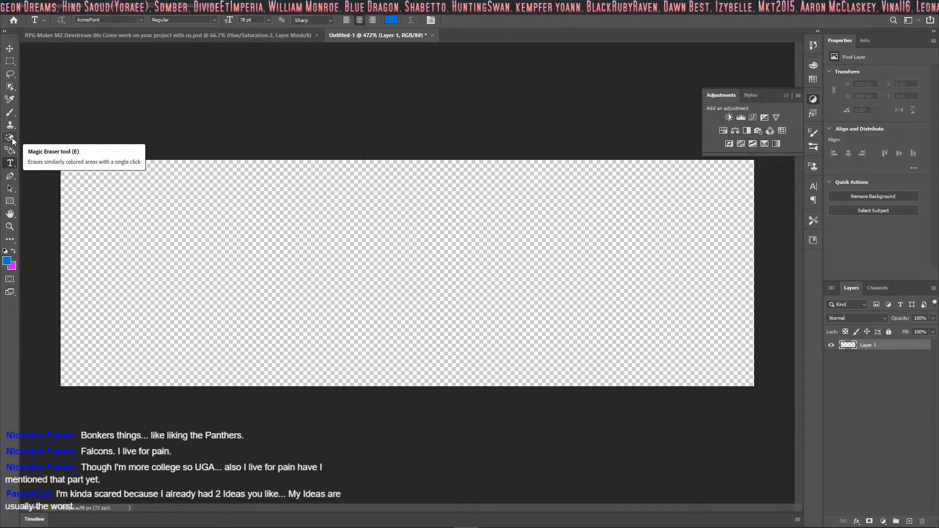
Draw a horizontal text box about 299 × 94 px over the whole canvas.
right_click(9, 163)
click(58, 163)
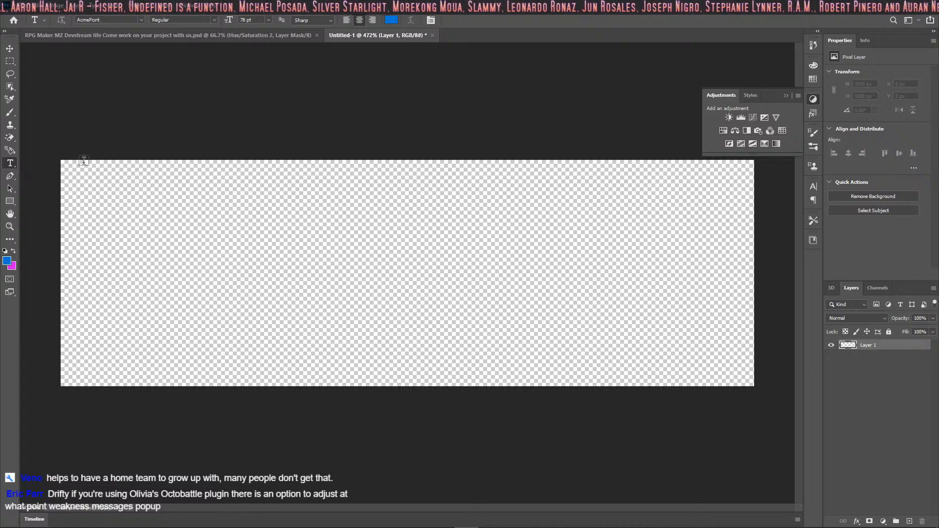
drag(62, 163, 753, 366)
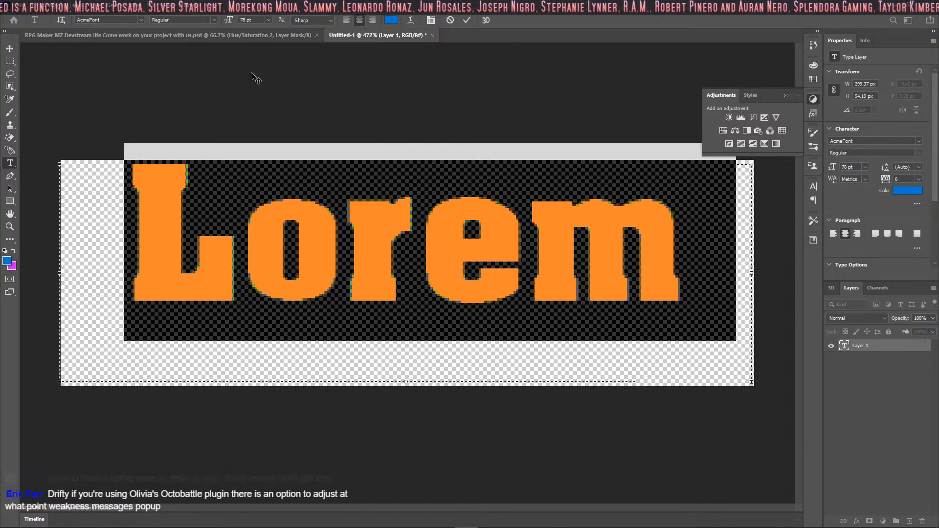
Try the placeholder text at 36 pt, and set its font size to 76 pt.
click(246, 19)
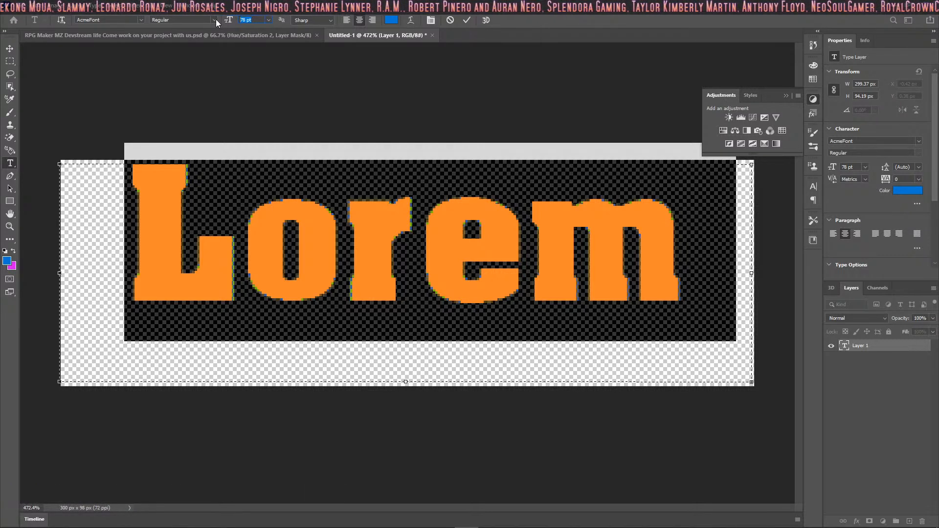
text(36)
key(Return)
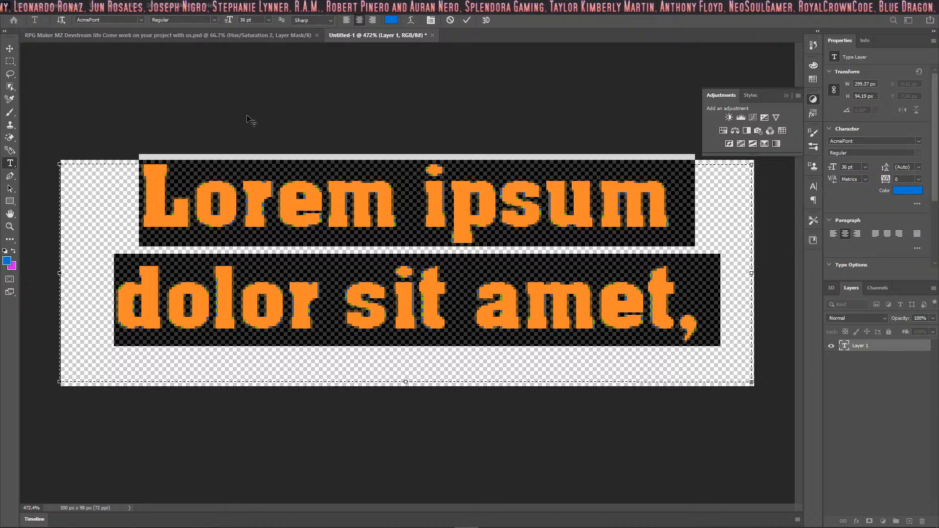
drag(257, 20, 213, 19)
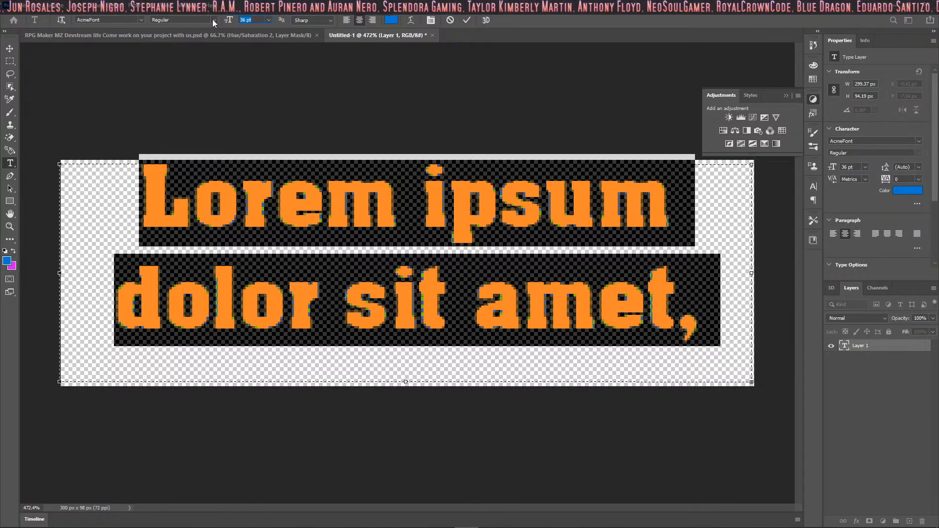
text(76)
key(Return)
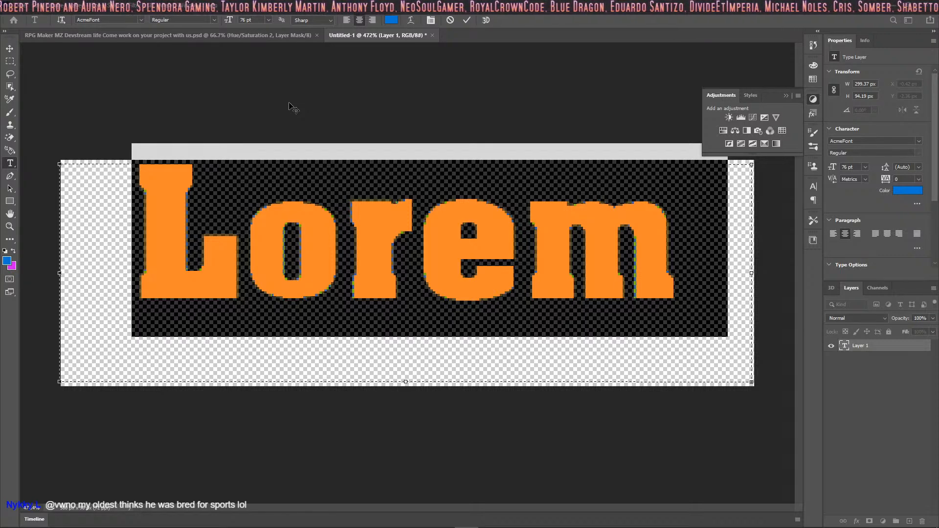
Clear the placeholder text from the text box and set the font to Blackoak Std.
key(BackSpace)
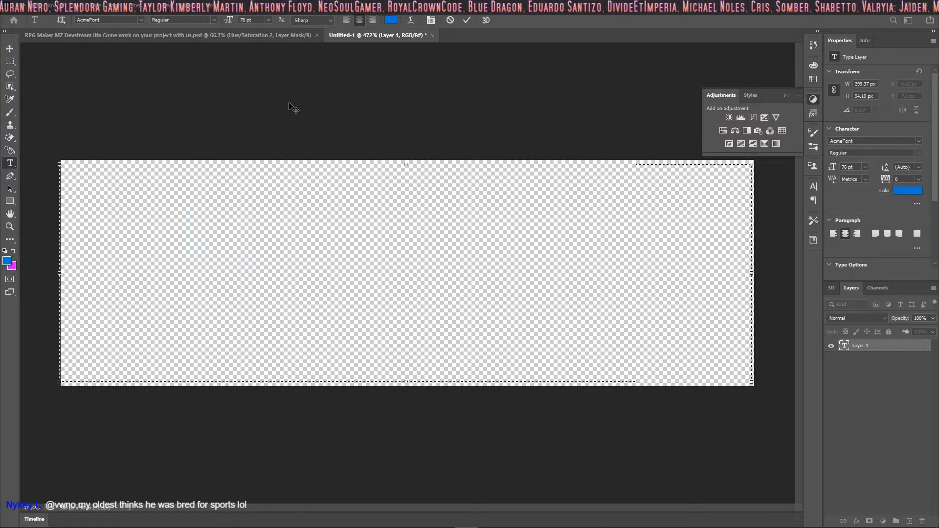
click(141, 20)
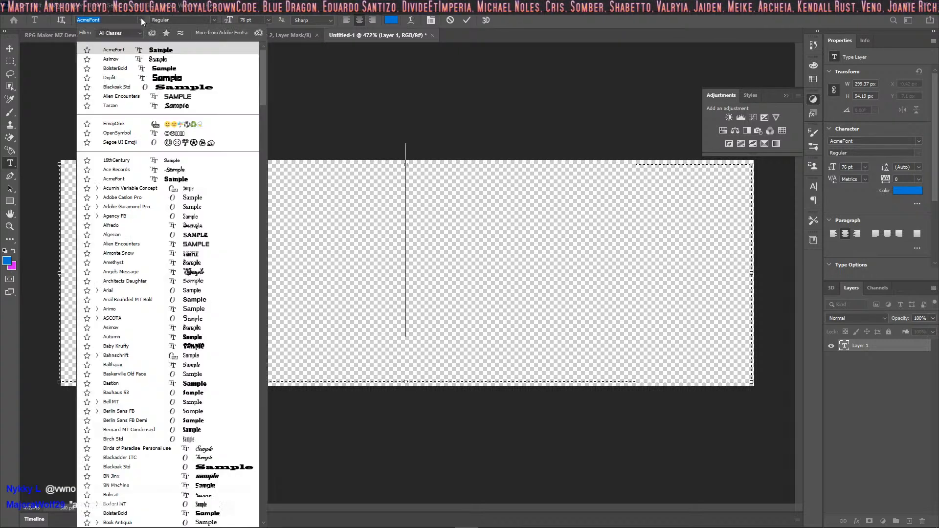
click(208, 91)
Try out the letters S, A and Bo in the Blackoak Std font and clear them from the text box.
text(S)
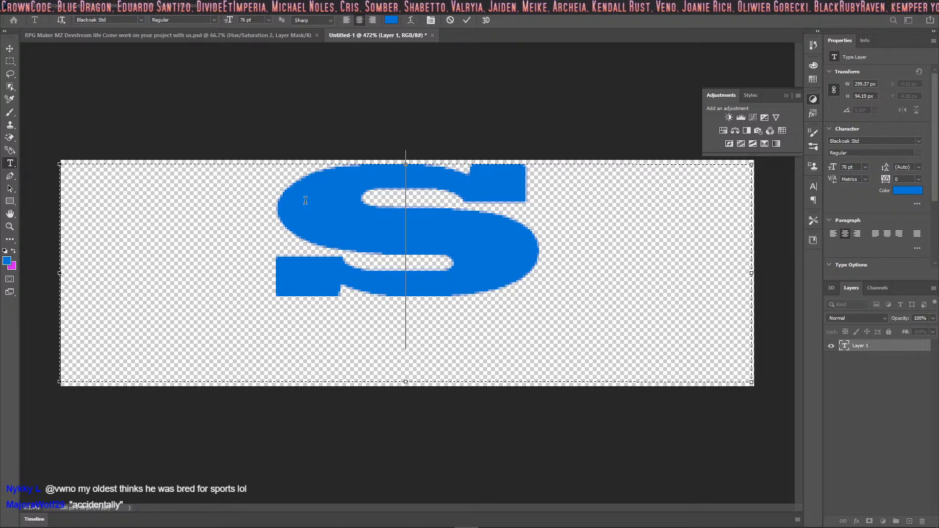
key(BackSpace)
text(A)
key(BackSpace)
text(Bo)
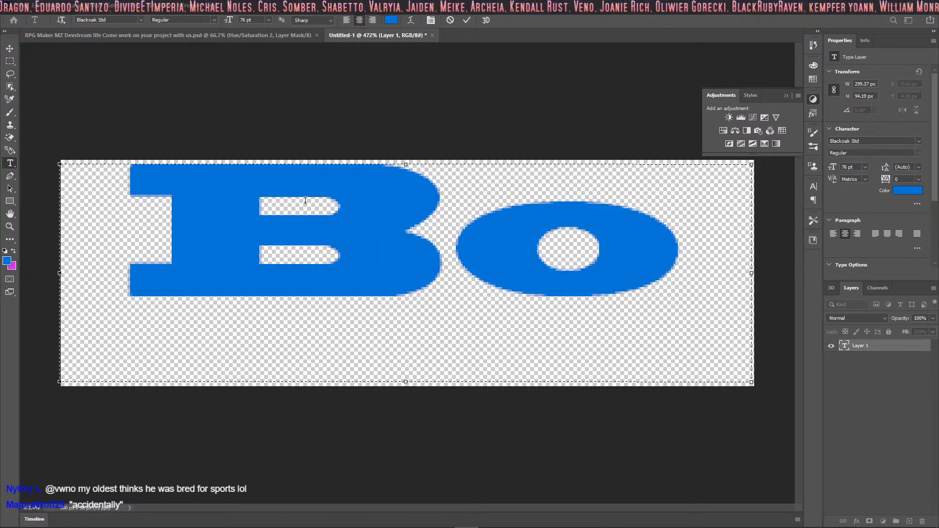
key(BackSpace)
key(BackSpace)
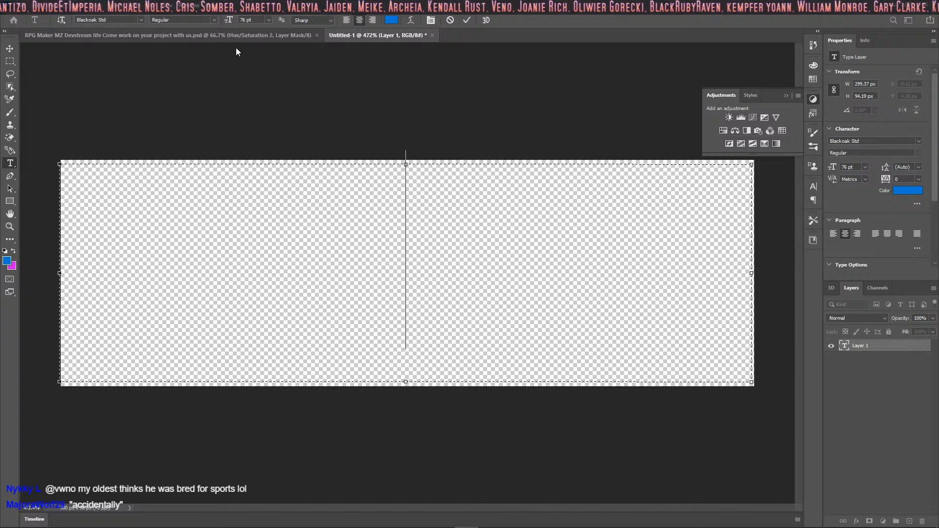
Set the font size to 52 pt, try the letters Bon, and clear them from the text box.
click(254, 22)
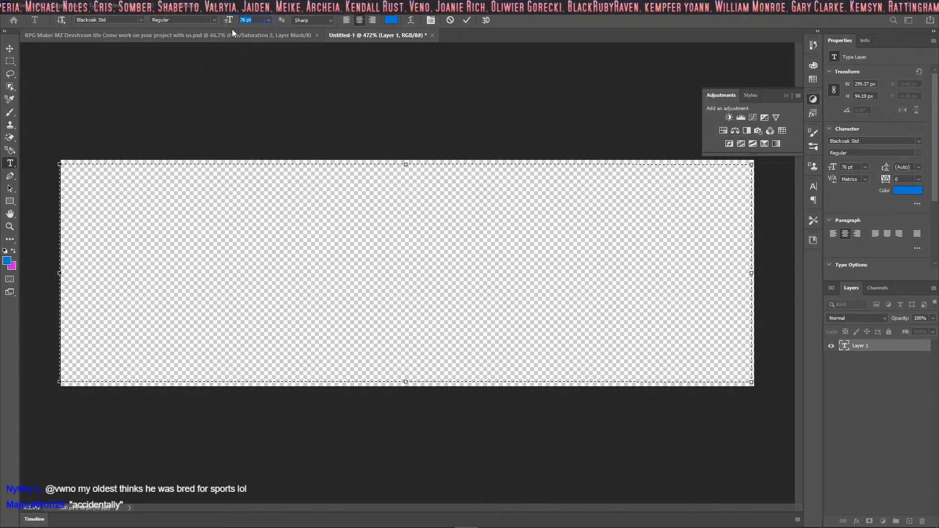
text(52)
key(Return)
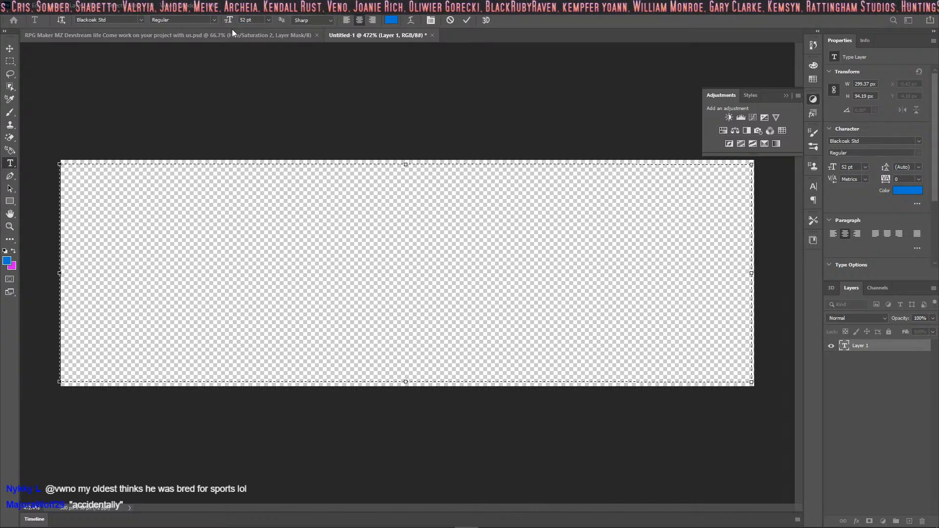
text(Bon)
key(BackSpace)
key(BackSpace)
key(BackSpace)
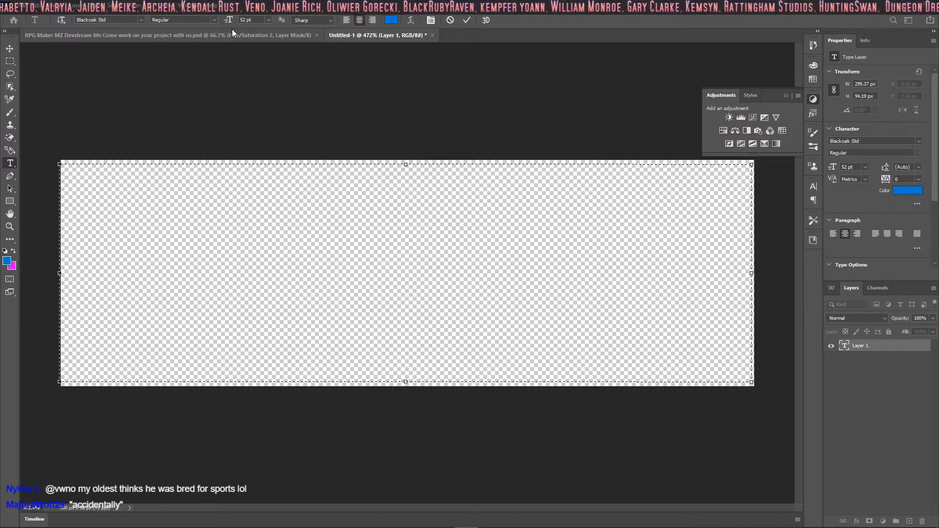
Set the font size to 36 pt and enter Bonus as the first line of the text box.
click(250, 20)
text(36)
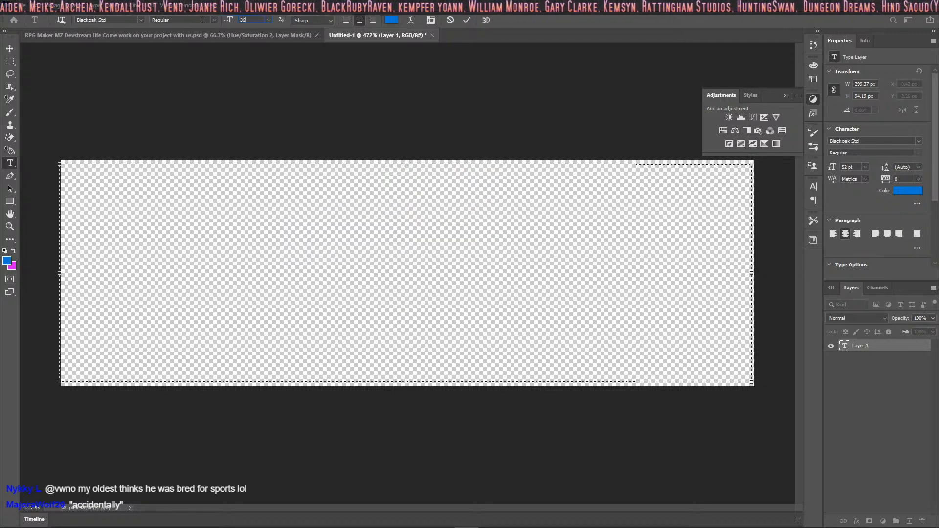
key(Return)
text(Bonus)
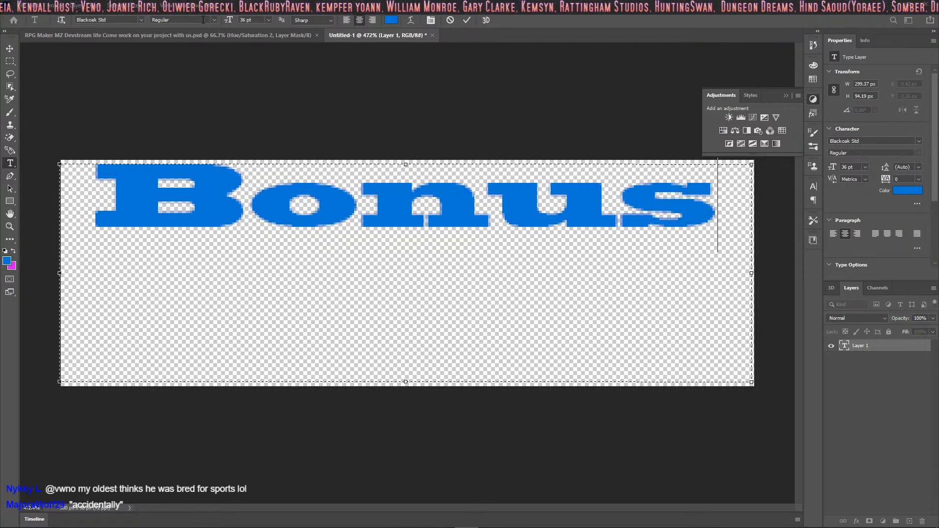
key(Return)
Try the letters Dama at 36 pt on the second line and delete them.
text(Dama)
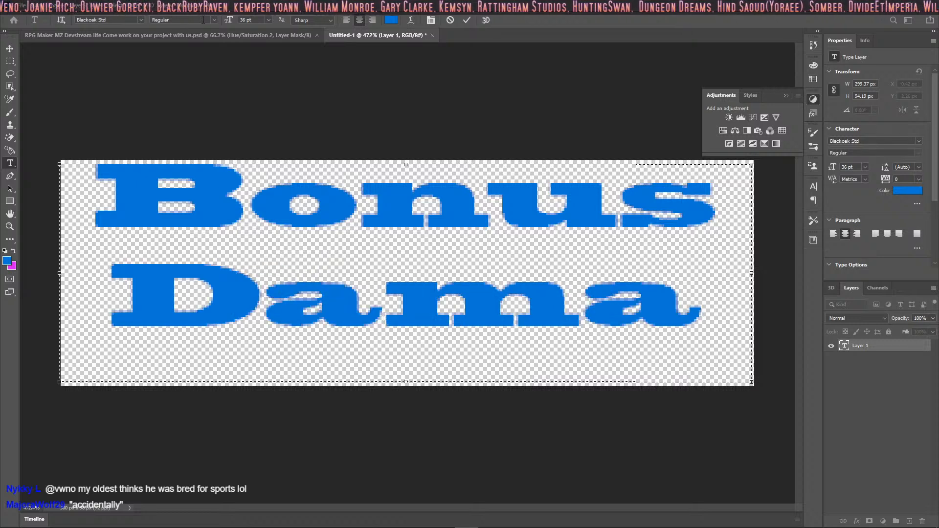
key(BackSpace)
key(BackSpace)
key(BackSpace)
key(BackSpace)
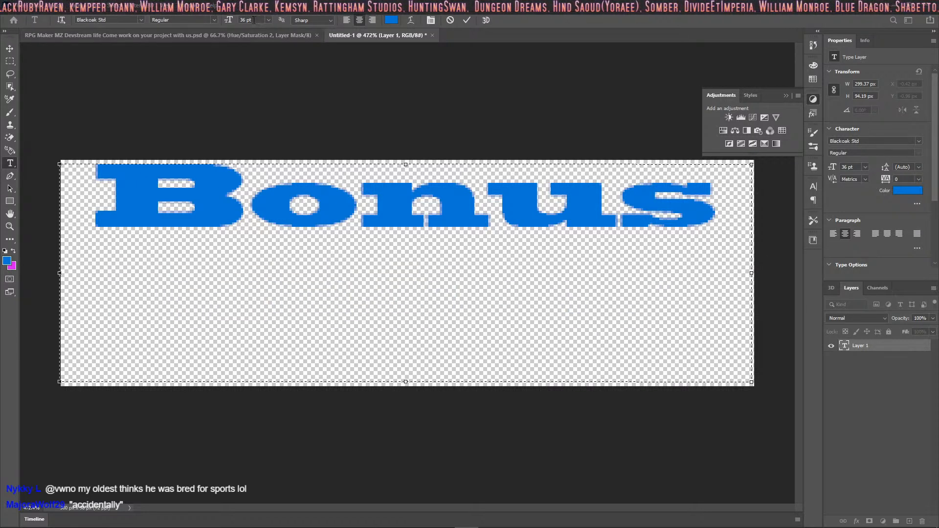
Enter Damage! on the second line of the text box at a font size of 28 pt.
drag(253, 20, 228, 20)
text(28)
key(Return)
text(D)
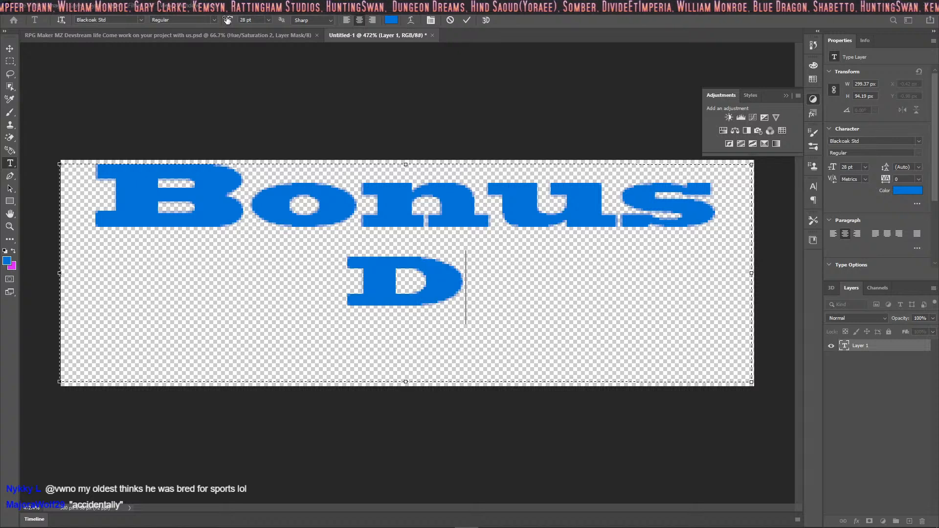
text(a,age)
key(BackSpace)
key(BackSpace)
key(BackSpace)
key(BackSpace)
text(m)
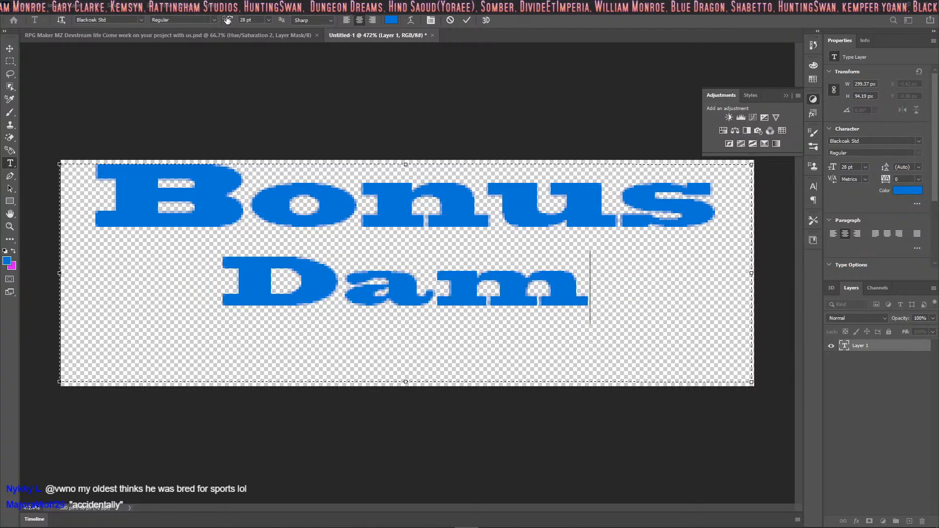
text(age)
key(BackSpace)
key(BackSpace)
text(age!)
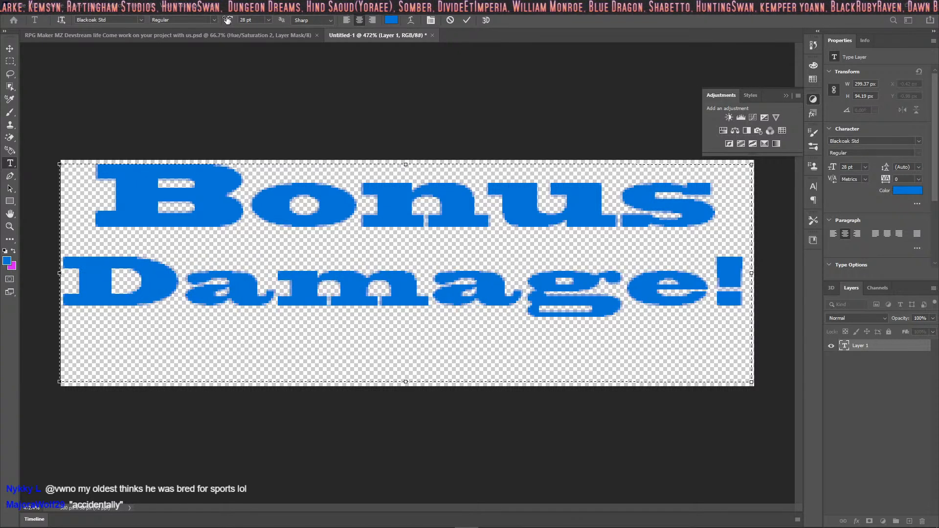
Move the Bonus Damage! text slightly down to centre it vertically on the canvas, and commit the text.
drag(353, 97, 353, 121)
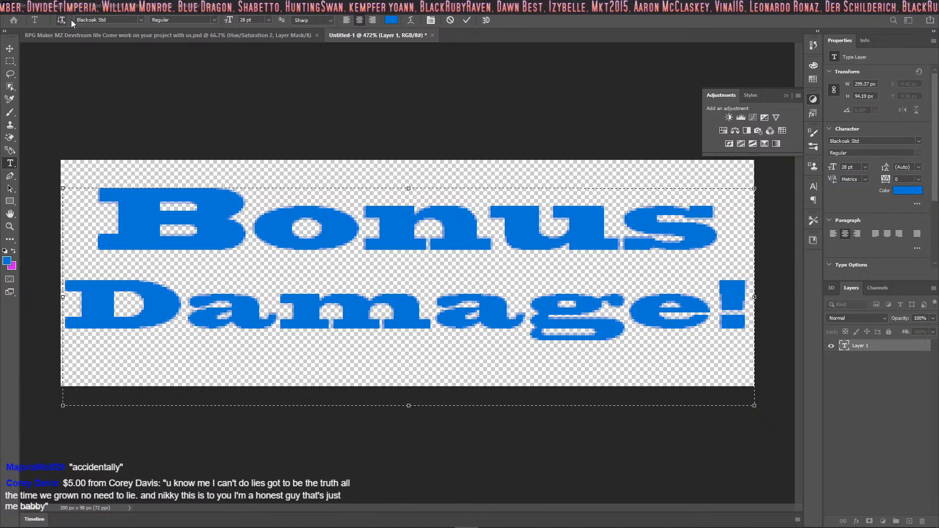
click(21, 5)
click(21, 5)
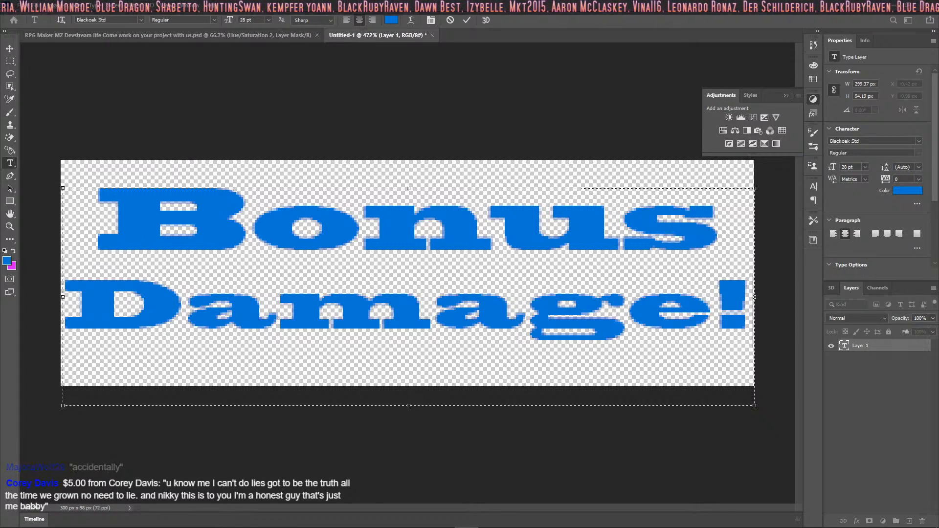
click(468, 20)
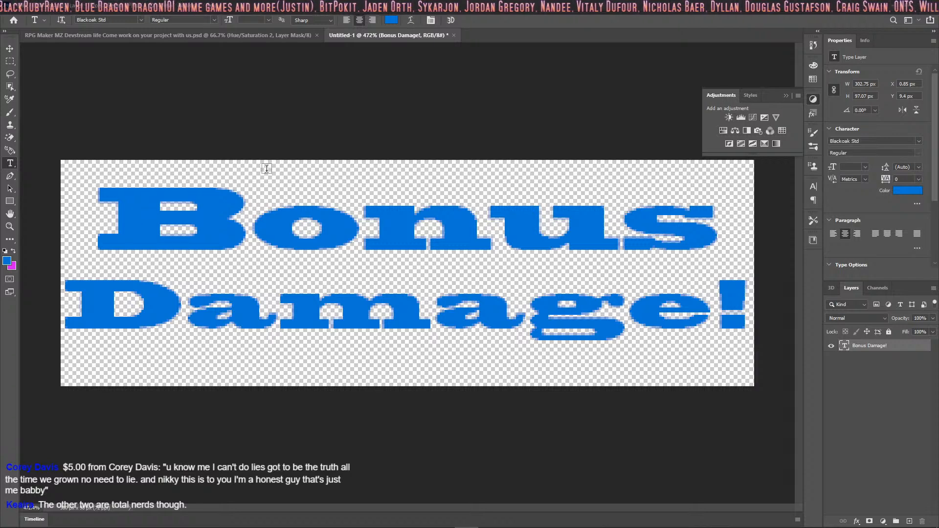
Open PopupWeakness.png from the img/system folder of the Drift Clicker RPG project in RPG Maker MZ as a style reference.
click(11, 6)
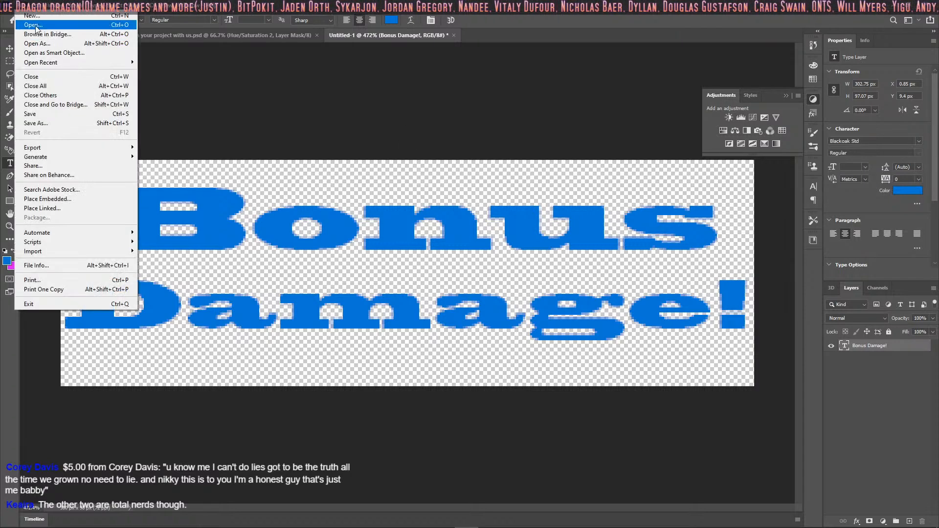
click(35, 25)
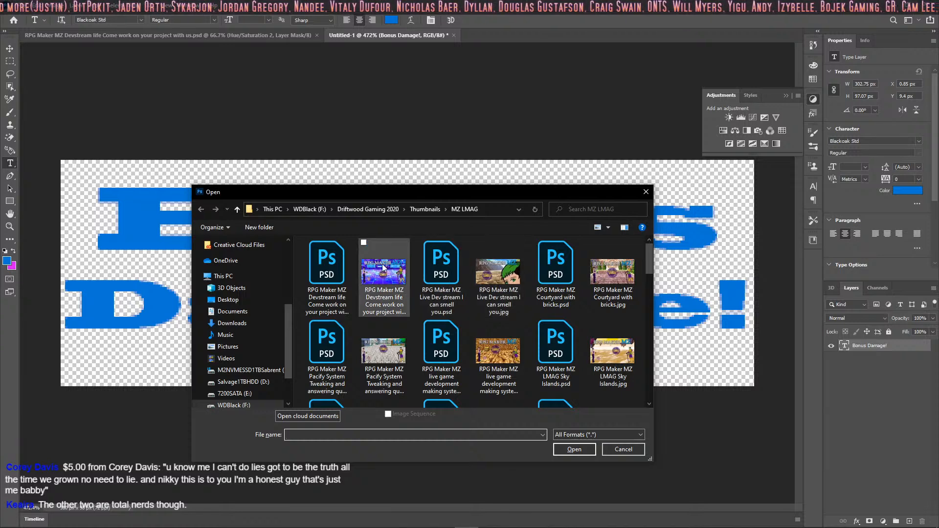
click(315, 209)
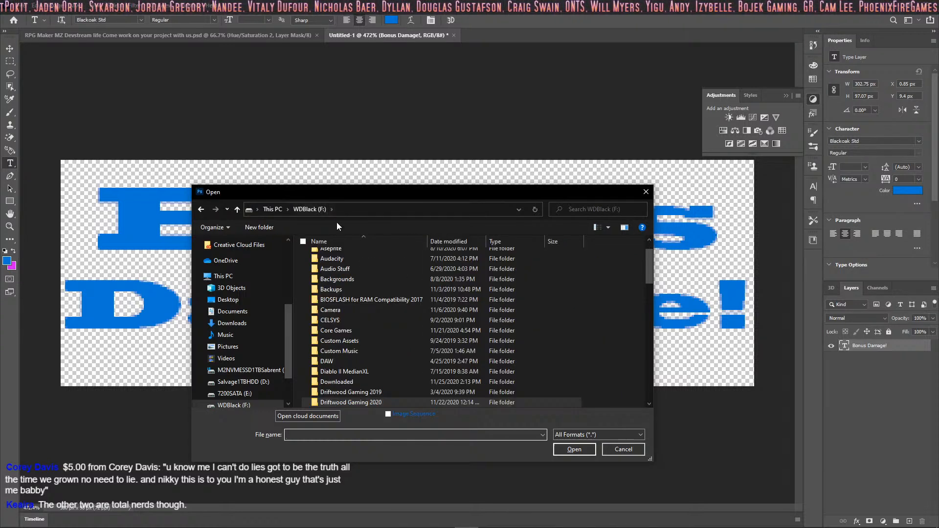
scroll(374, 337, down, 4)
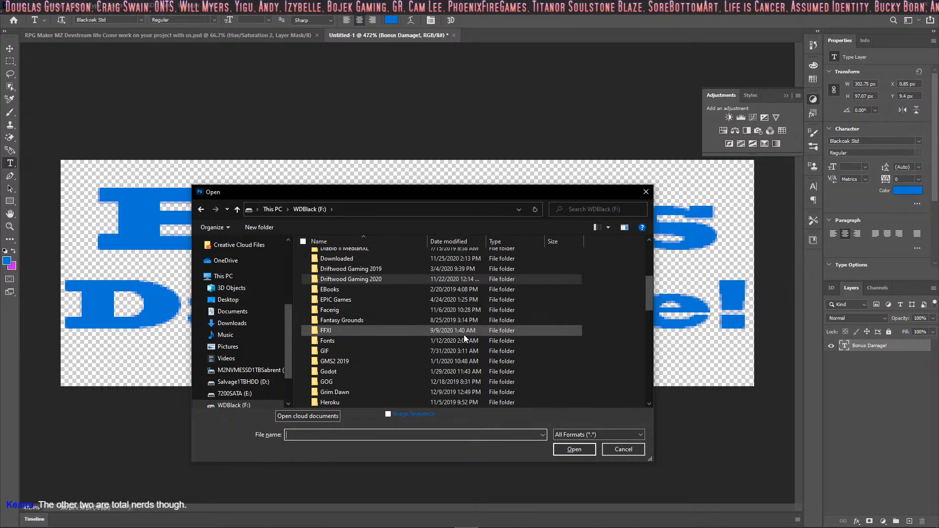
scroll(391, 324, down, 5)
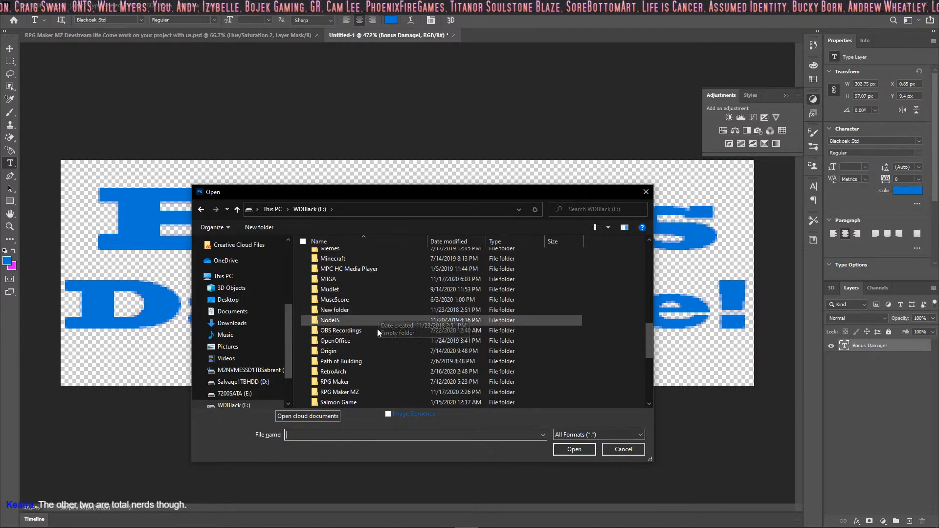
double_click(359, 382)
double_click(455, 282)
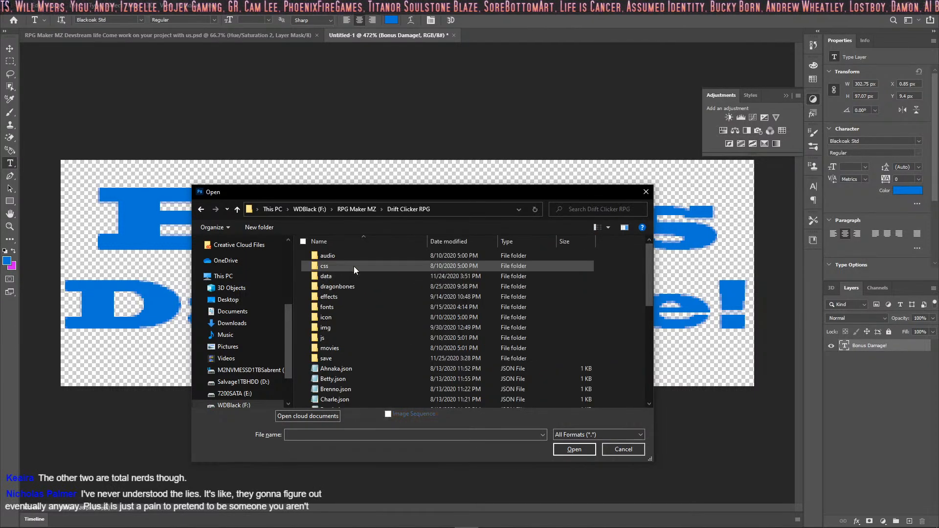
double_click(327, 327)
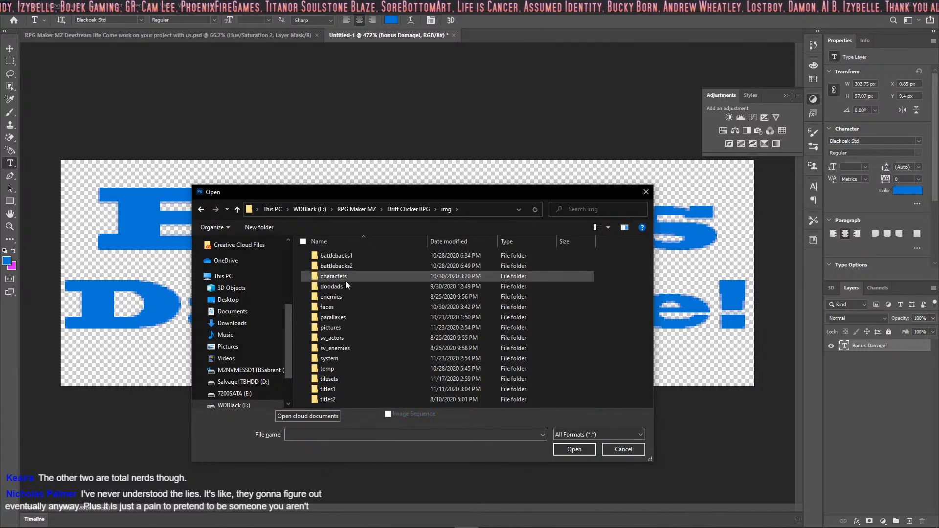
click(347, 355)
double_click(340, 362)
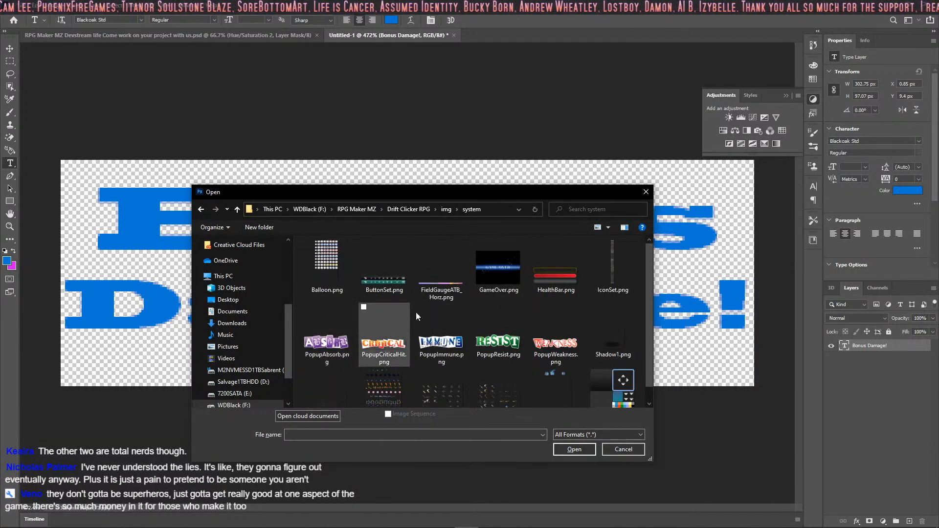
click(554, 364)
click(570, 450)
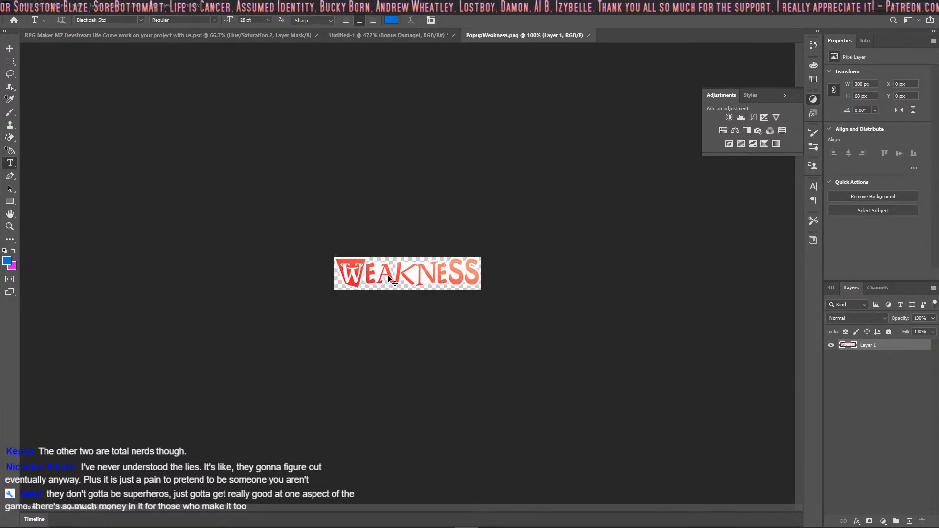
ctrl+drag(387, 276, 447, 287)
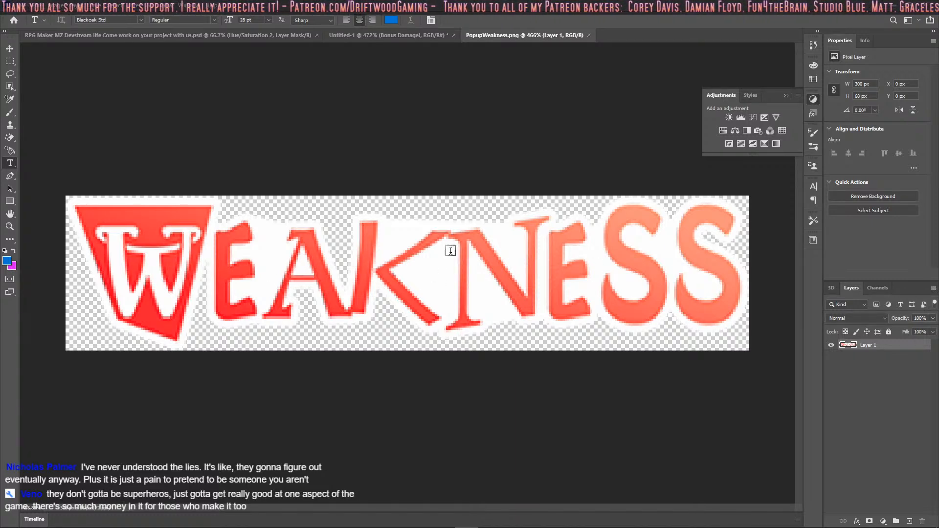
Add a Bevel & Emboss effect with Contour and Texture to the Bonus Damage! layer in the untitled document.
click(389, 35)
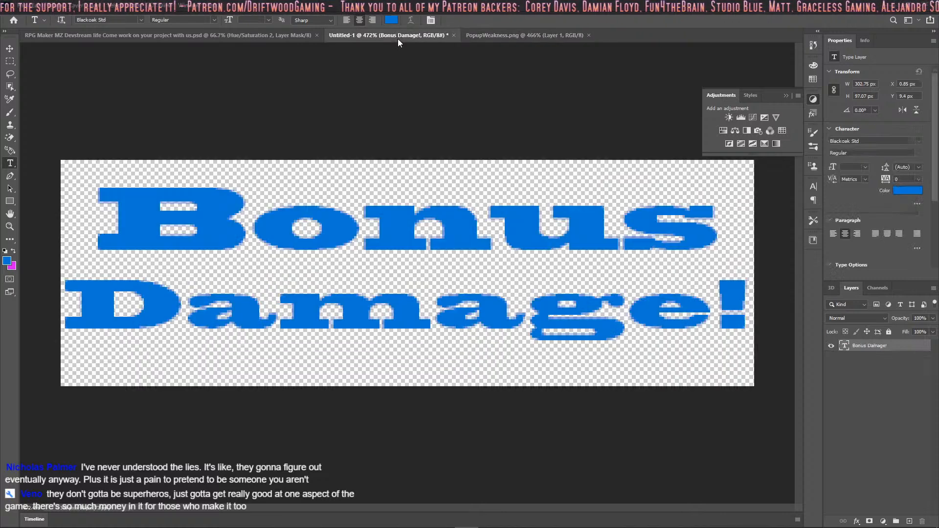
right_click(875, 346)
click(806, 96)
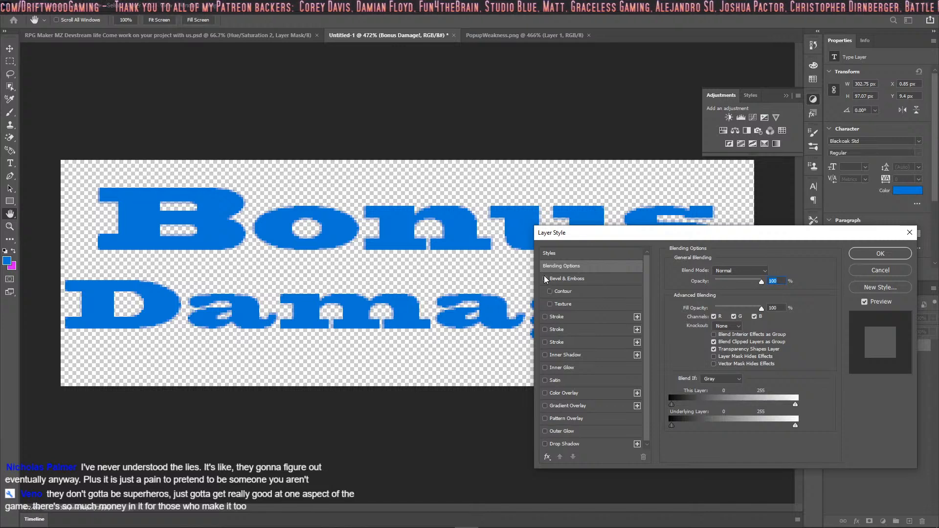
click(545, 279)
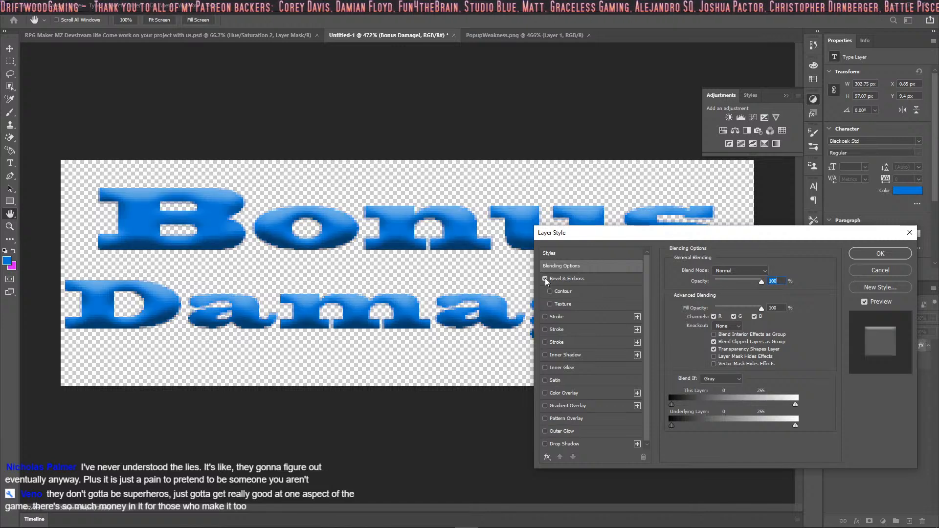
click(550, 305)
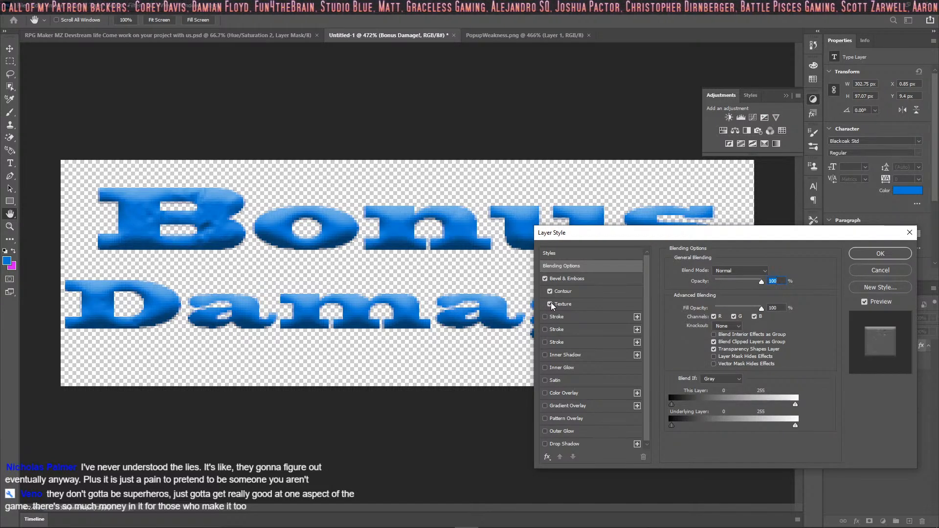
Enable all three Stroke effects in the layer style of the Bonus Damage! text.
click(545, 317)
click(545, 317)
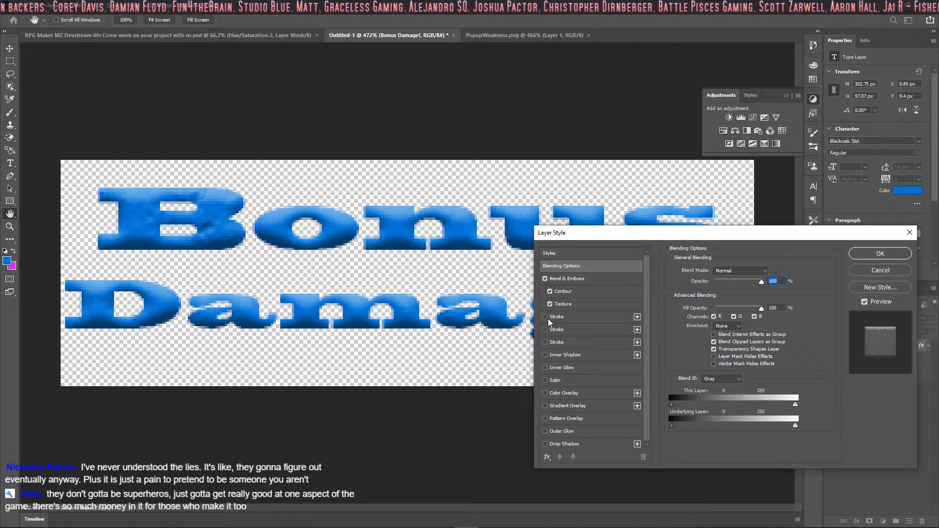
click(545, 329)
click(545, 317)
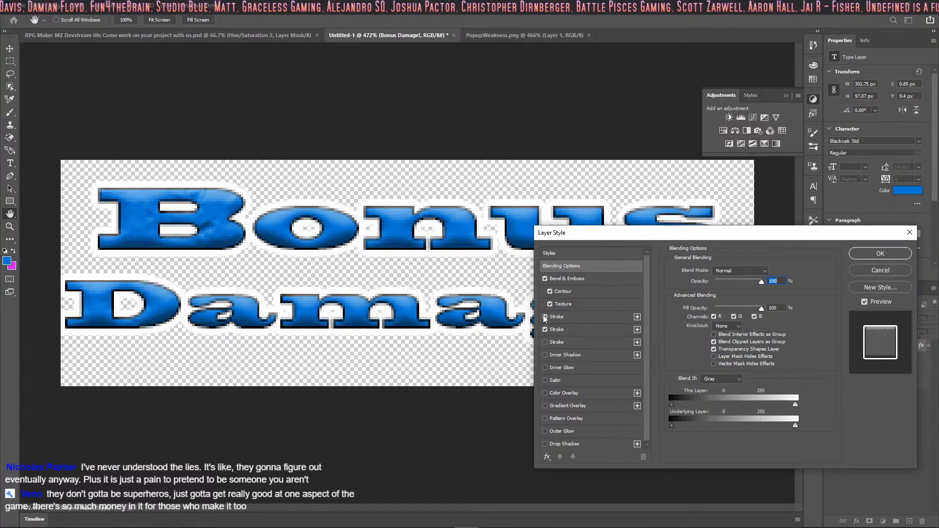
click(545, 342)
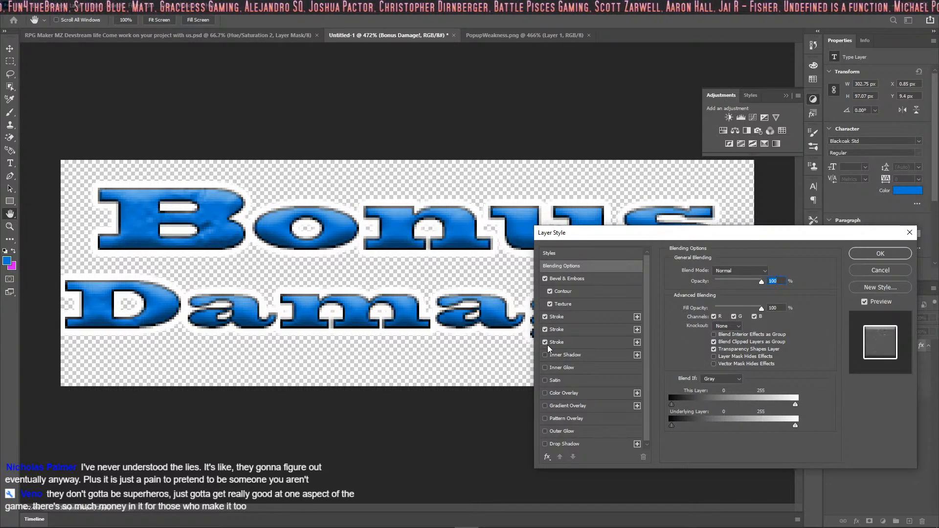
Try an Inner Shadow on the Bonus Damage! text, turn it off again, and enable Inner Glow.
click(545, 354)
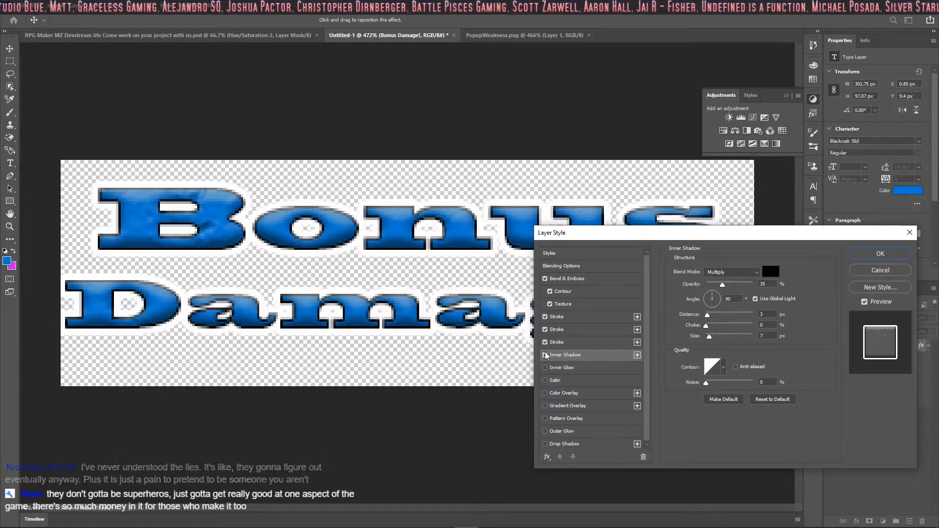
click(544, 355)
click(545, 368)
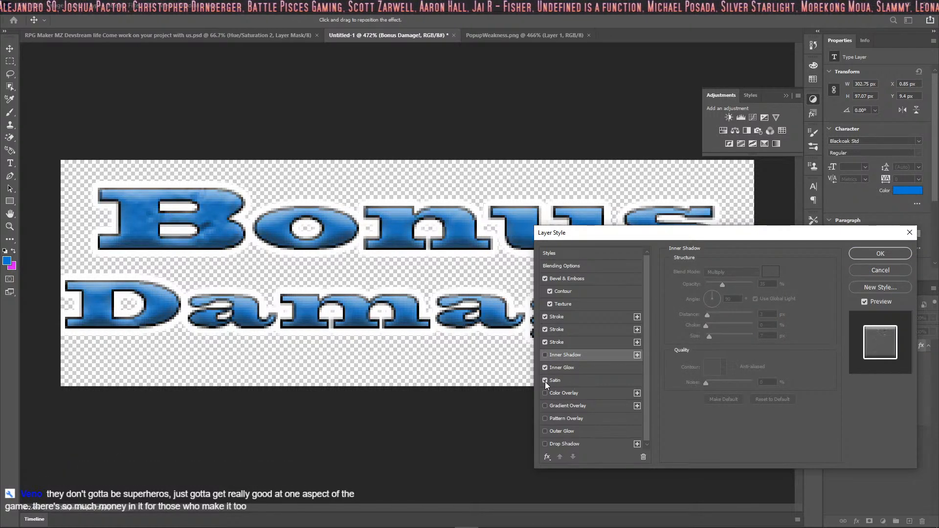
Try the Color Overlay, Gradient Overlay and Pattern Overlay effects on the Bonus Damage! text, turning each off again.
click(545, 394)
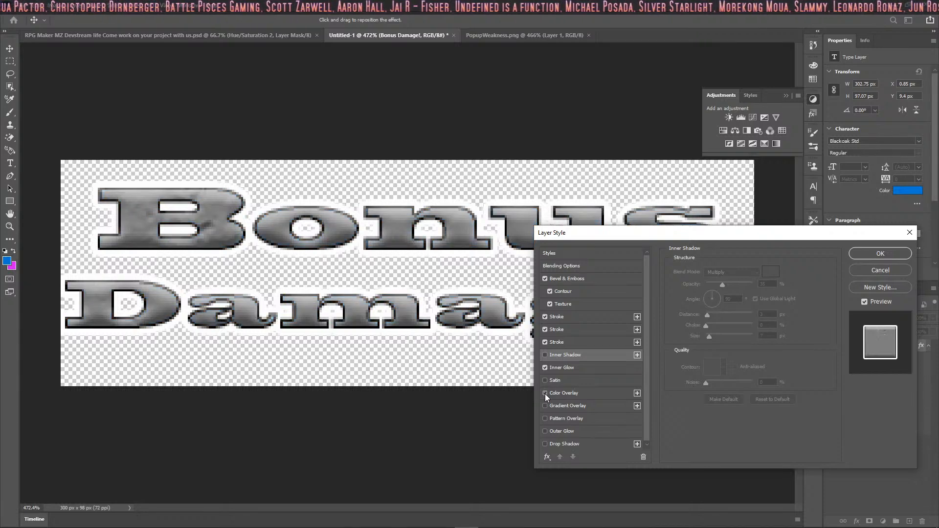
click(545, 394)
click(544, 405)
click(544, 406)
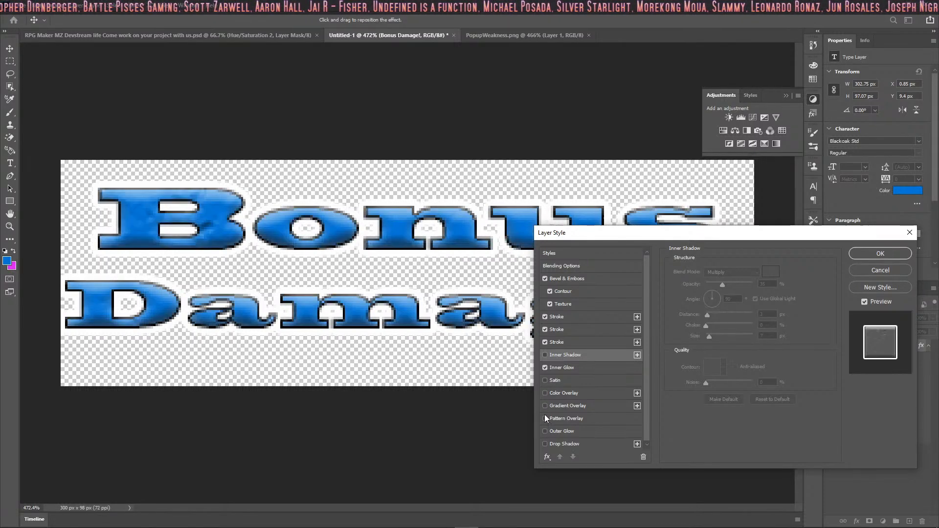
click(546, 418)
click(545, 418)
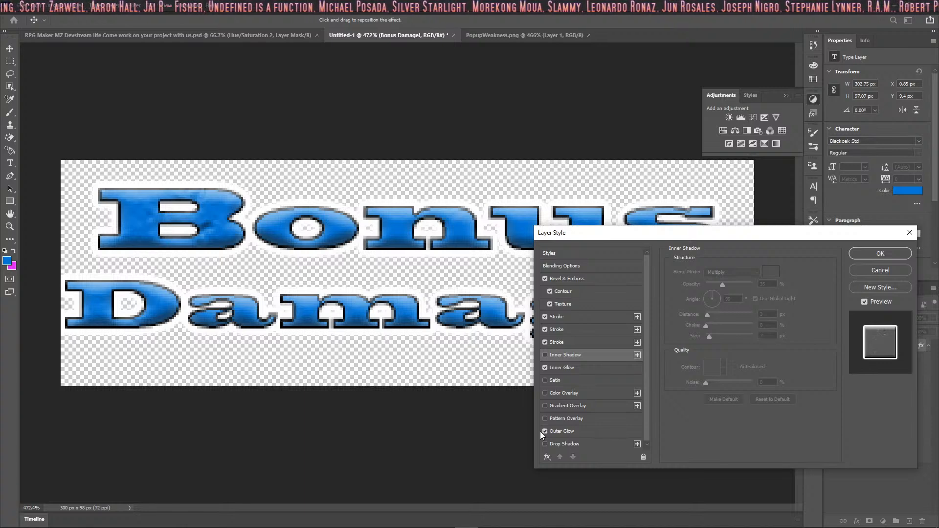
Try the Outer Glow blend modes through to Luminosity on the Bonus Damage! text with Drop Shadow enabled, and cancel the layer style.
scroll(550, 442, down, 1)
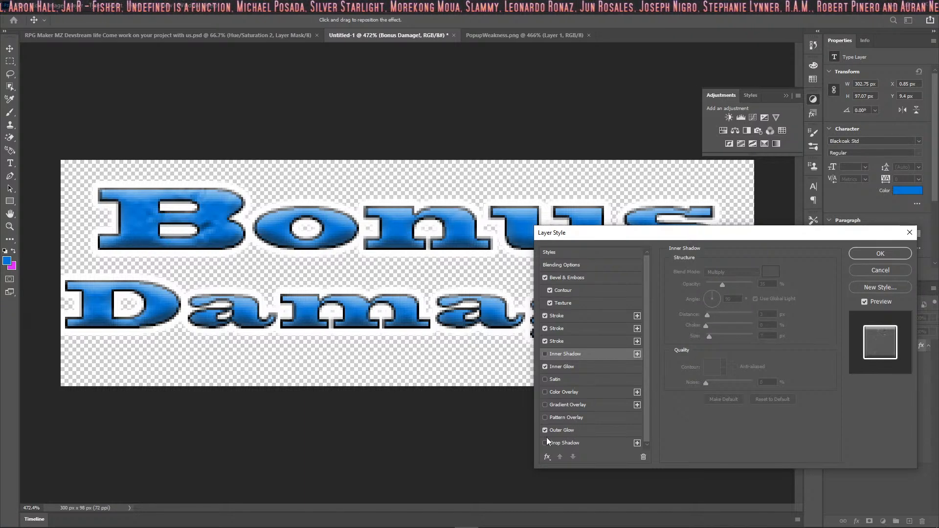
click(543, 443)
click(565, 428)
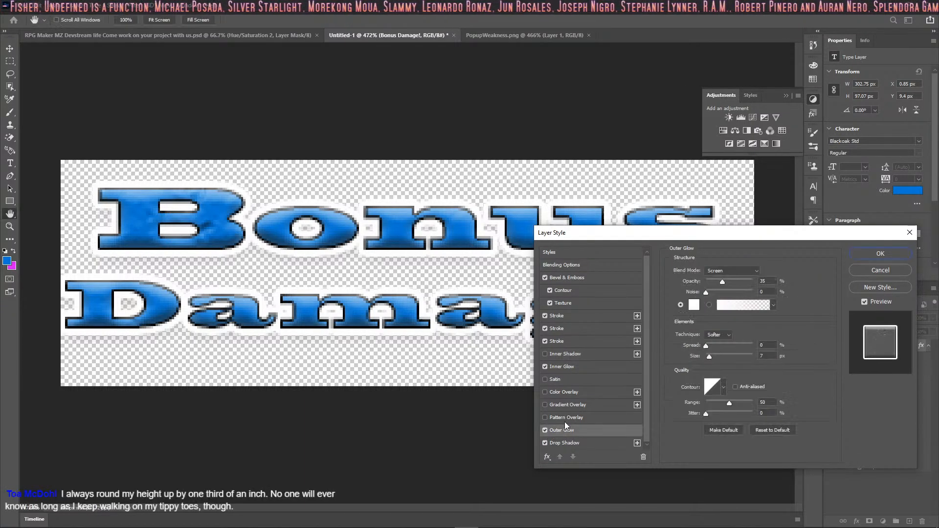
click(738, 271)
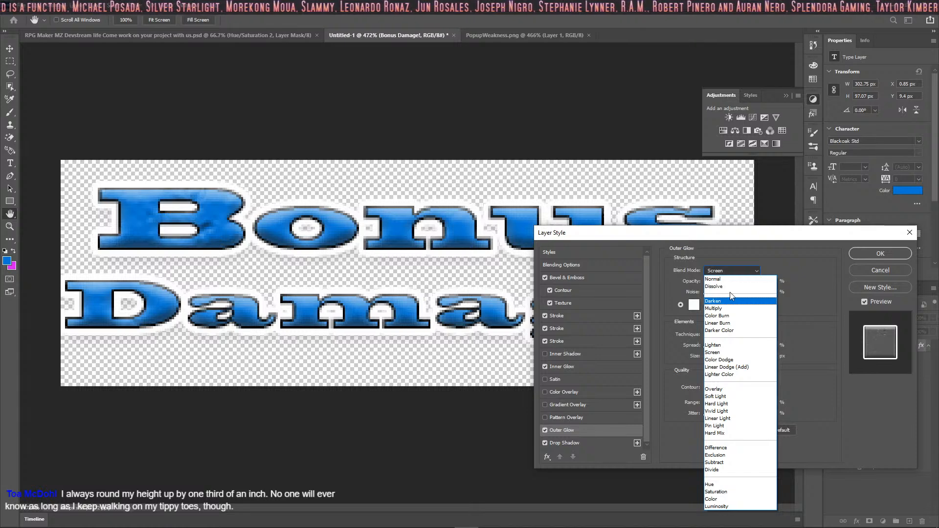
click(728, 305)
key(Down)
key(Down)
key(Down)
key(Down)
key(Down)
key(Down)
key(Down)
key(Down)
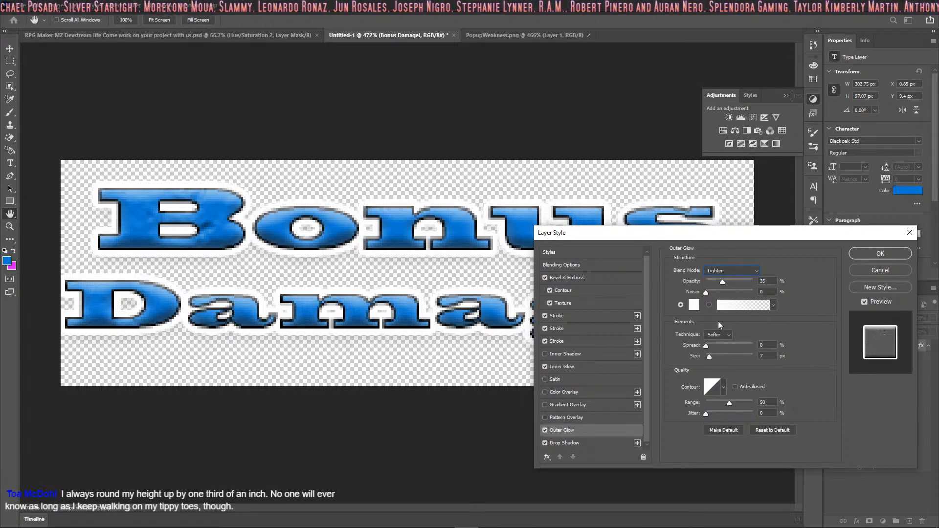
key(Down)
key(Down)
key(Down)
key(Down)
key(Down)
key(Down)
key(Down)
key(Down)
key(Down)
key(Down)
key(Down)
key(Down)
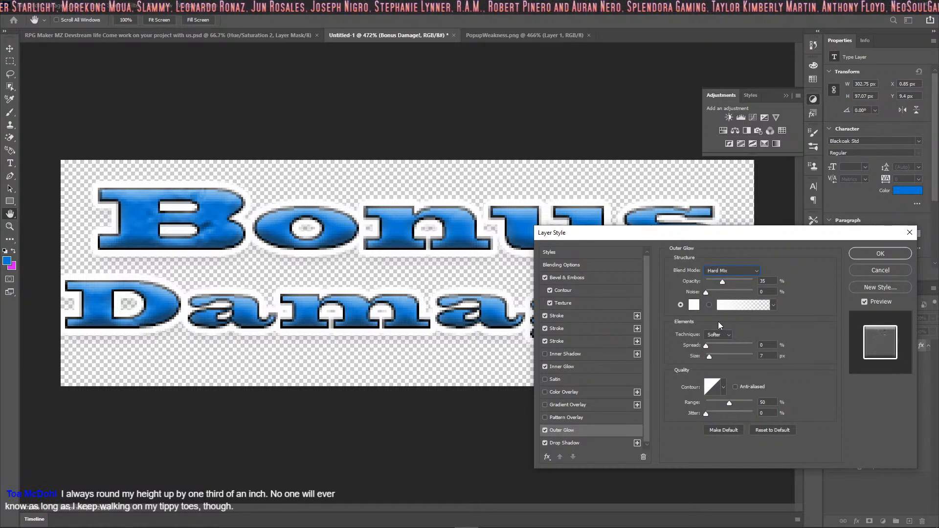
key(Down)
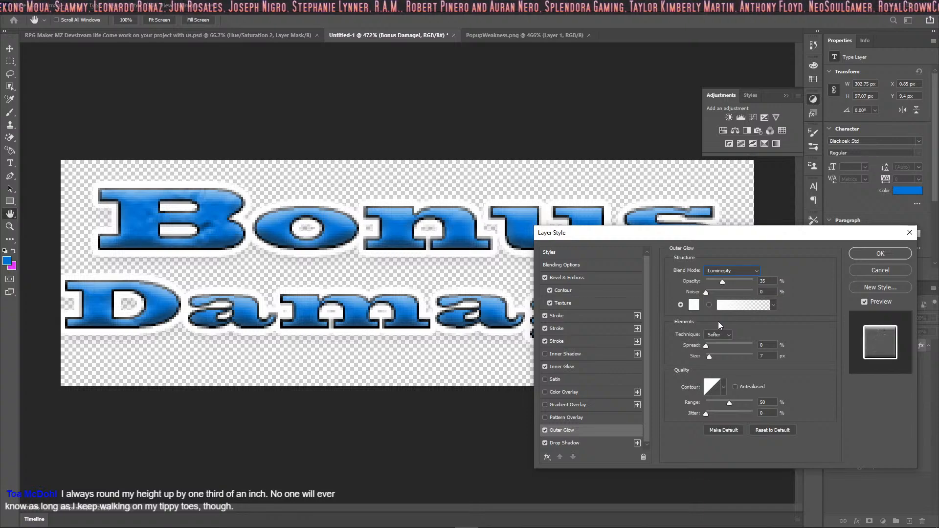
click(865, 269)
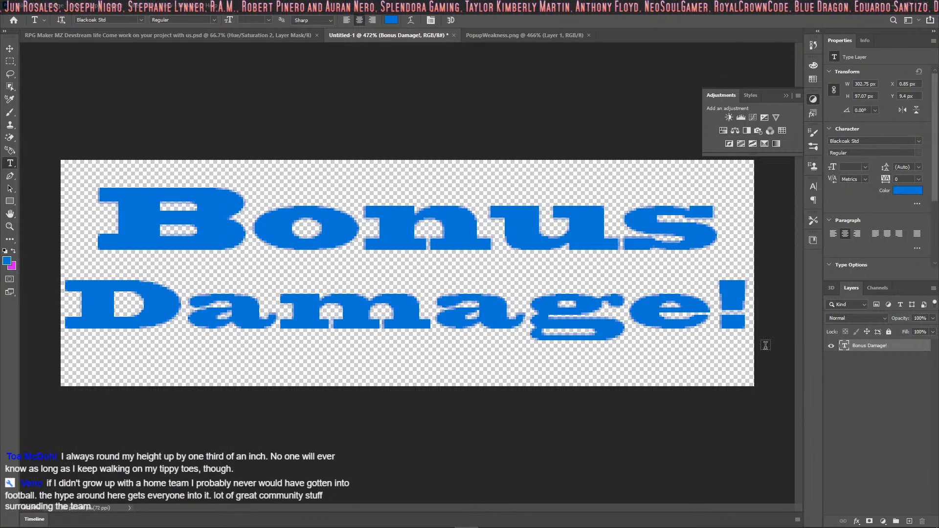
Add a Bevel & Emboss effect with Contour and Texture to the plain Bonus Damage! layer again.
right_click(862, 345)
click(767, 96)
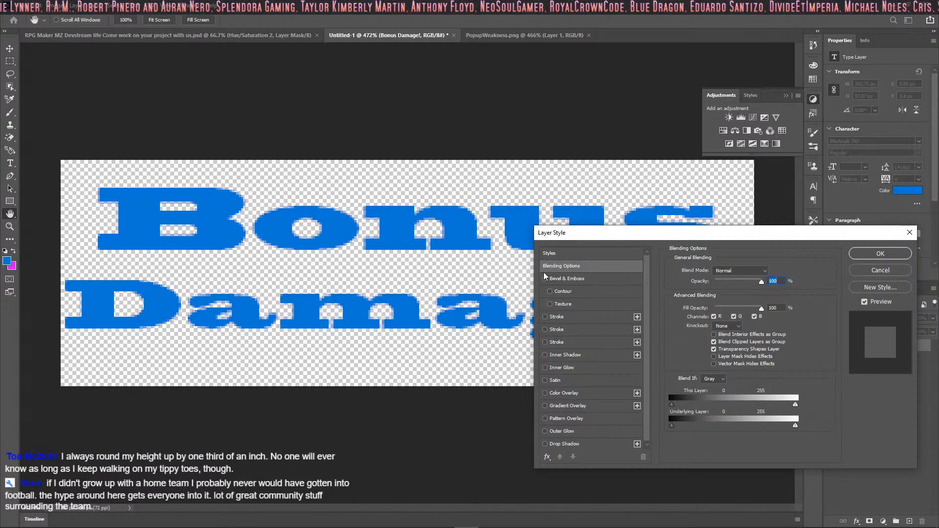
click(544, 277)
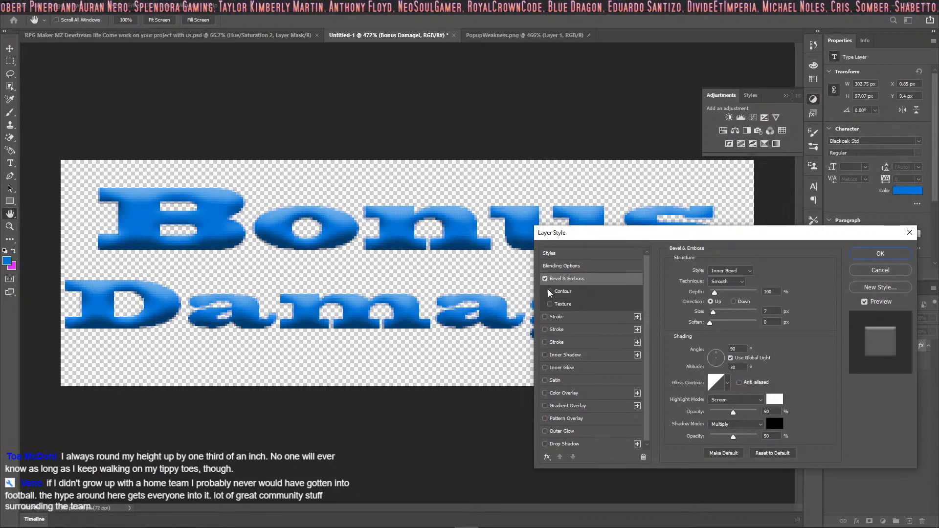
click(550, 291)
click(550, 304)
Enable all three Stroke effects plus Inner Shadow and Inner Glow on the Bonus Damage! text.
click(545, 317)
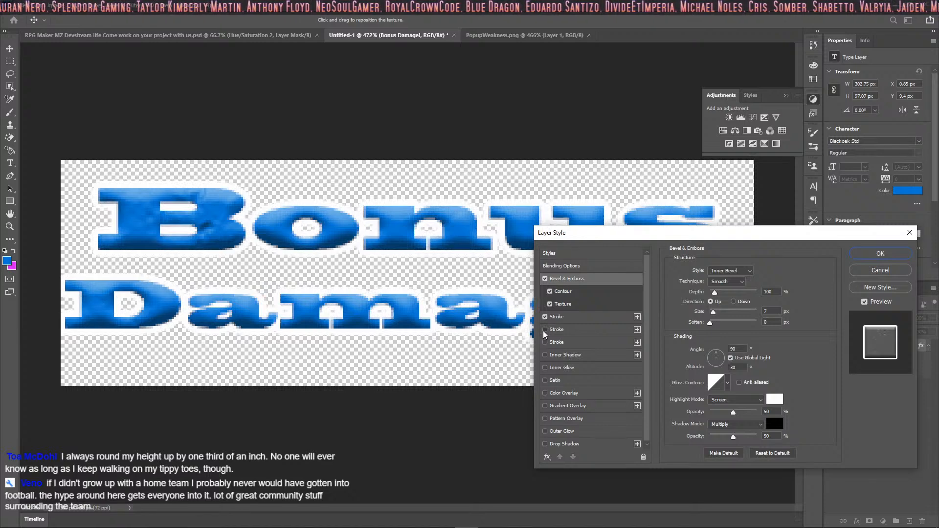
click(545, 330)
click(547, 342)
click(545, 356)
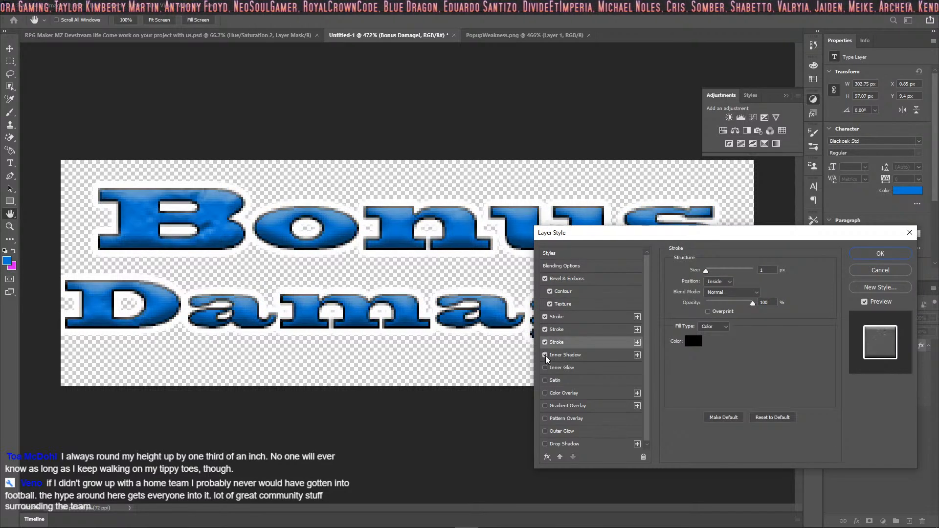
click(545, 368)
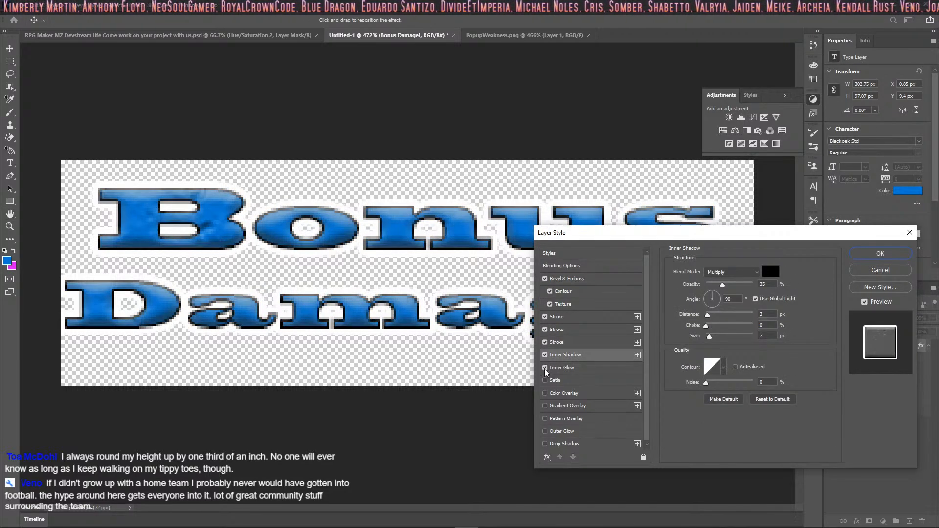
Try the Color Overlay and Pattern Overlay effects on the Bonus Damage! text, turning each off again.
click(545, 394)
click(545, 394)
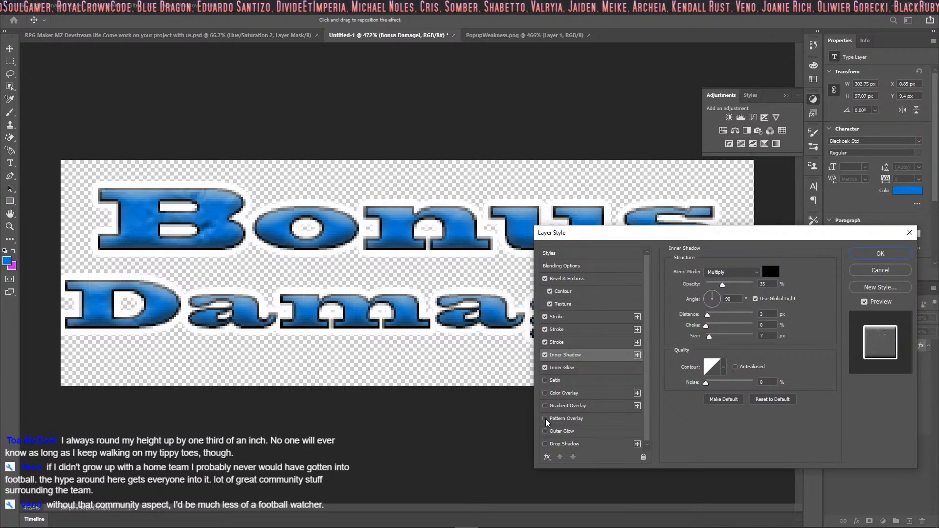
click(545, 419)
click(545, 419)
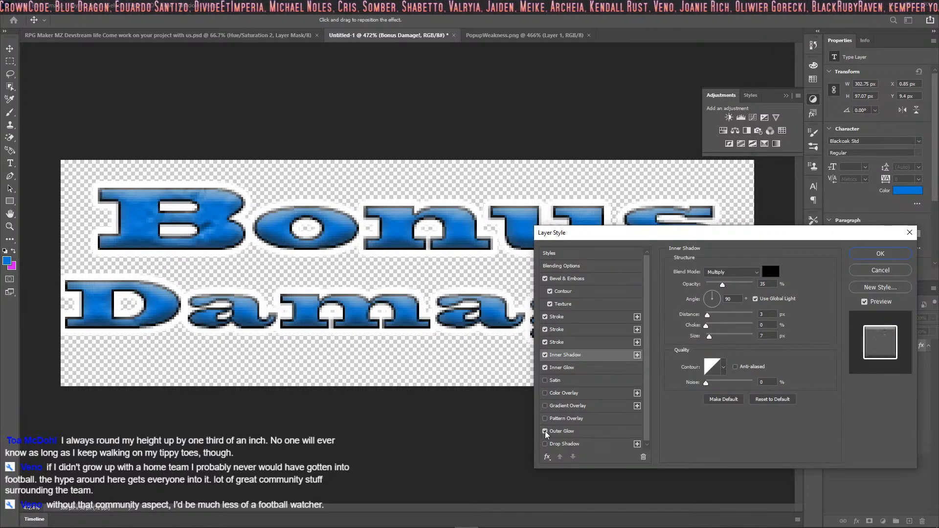
Add a Drop Shadow to the Bonus Damage! text and apply the layer style.
click(545, 443)
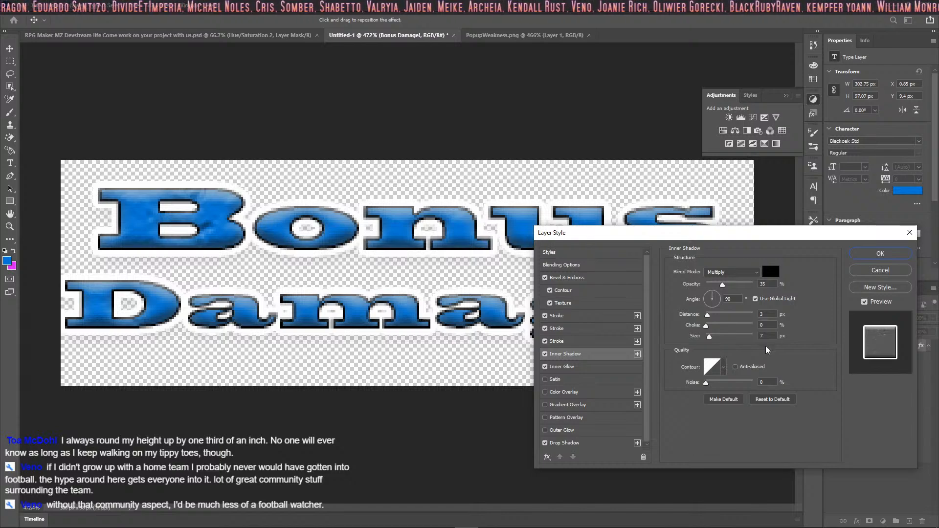
click(866, 255)
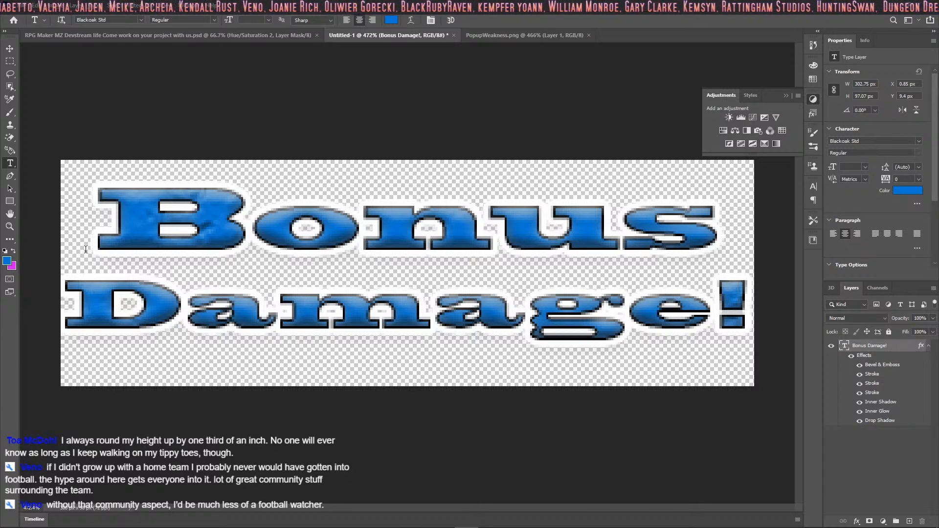
Make a rectangular selection around the word Damage! across the full width of the canvas.
click(10, 62)
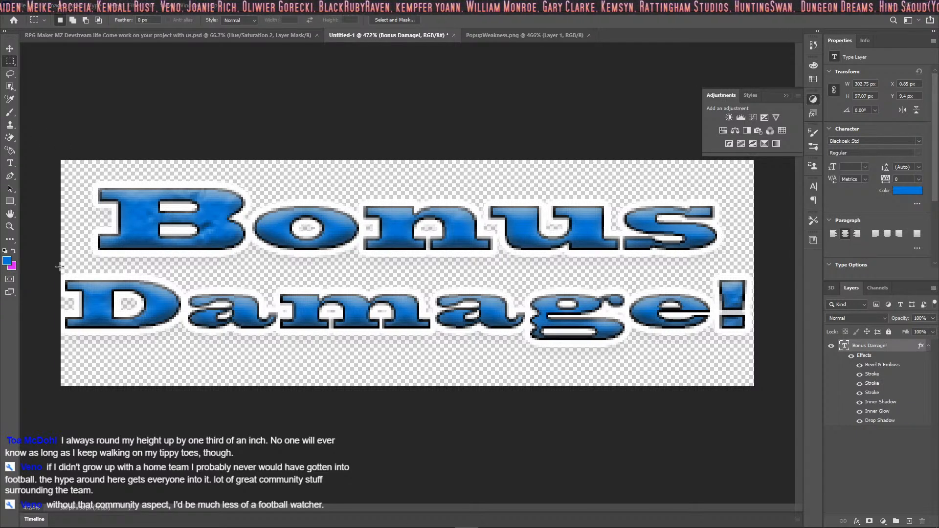
drag(62, 267, 763, 349)
click(772, 262)
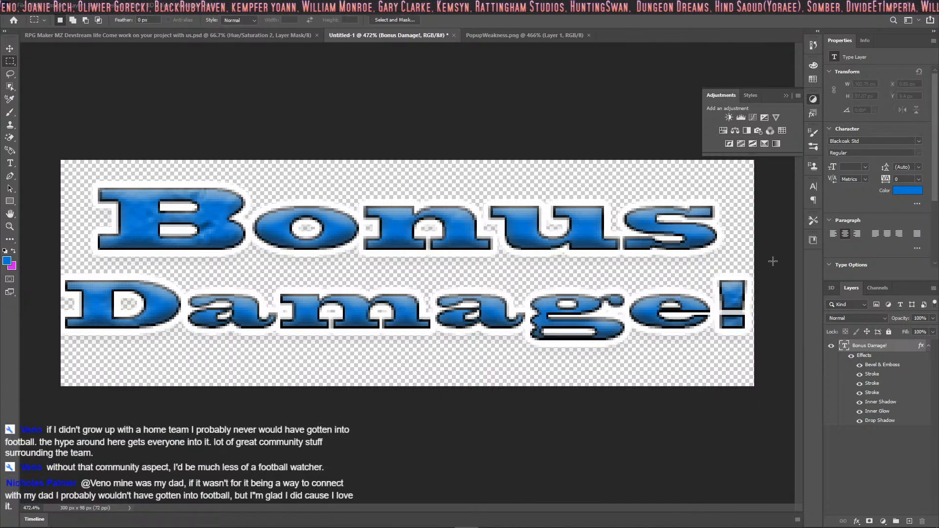
drag(63, 268, 757, 346)
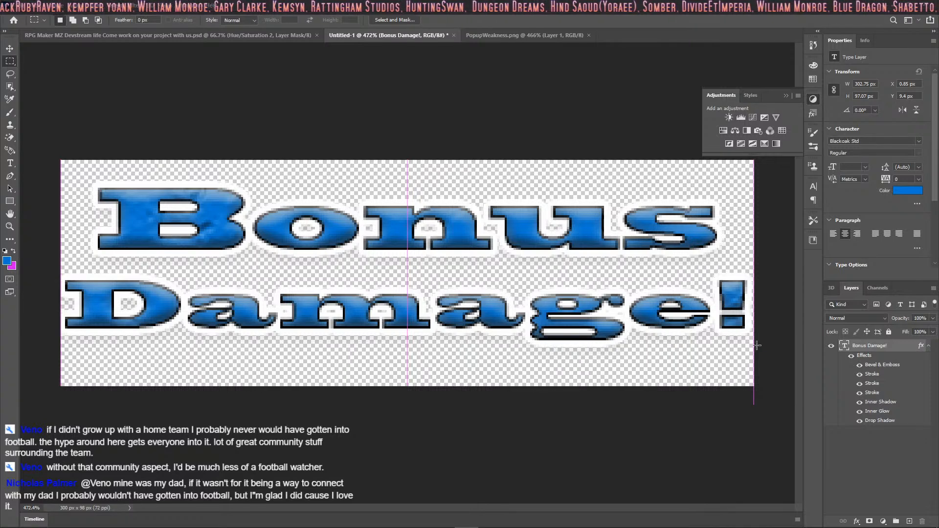
Try to stretch the word Damage! vertically by transforming the selection around it.
right_click(423, 316)
click(468, 425)
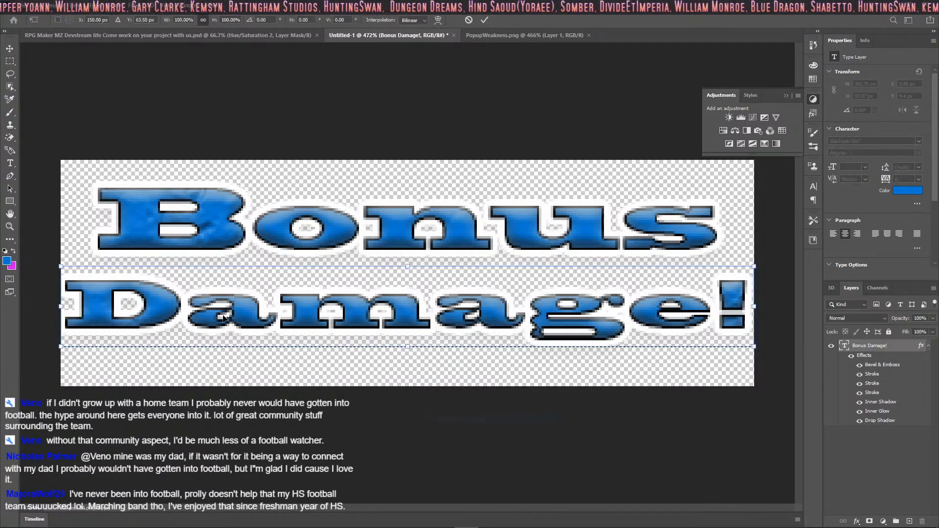
mouse_move(407, 347)
mouse_down()
mouse_move(410, 372)
mouse_move(410, 349)
mouse_up()
key(ctrl+z)
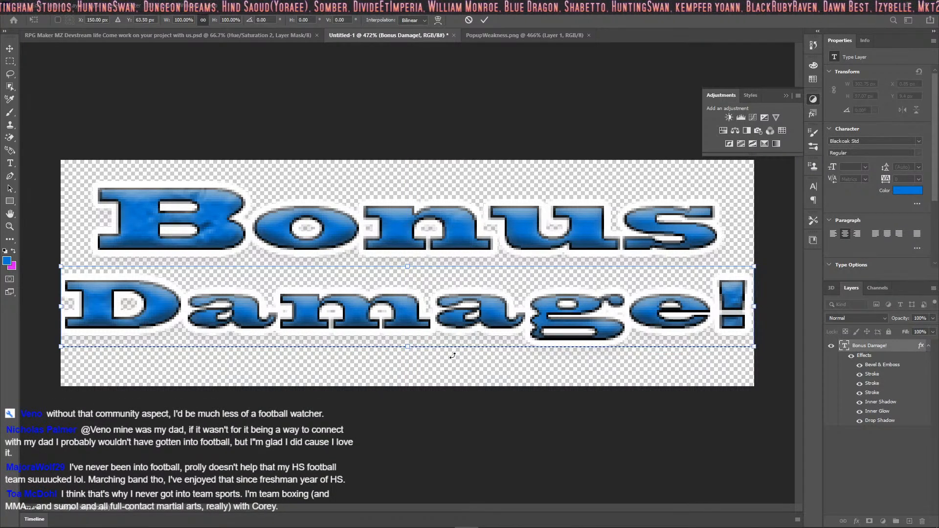
right_click(568, 319)
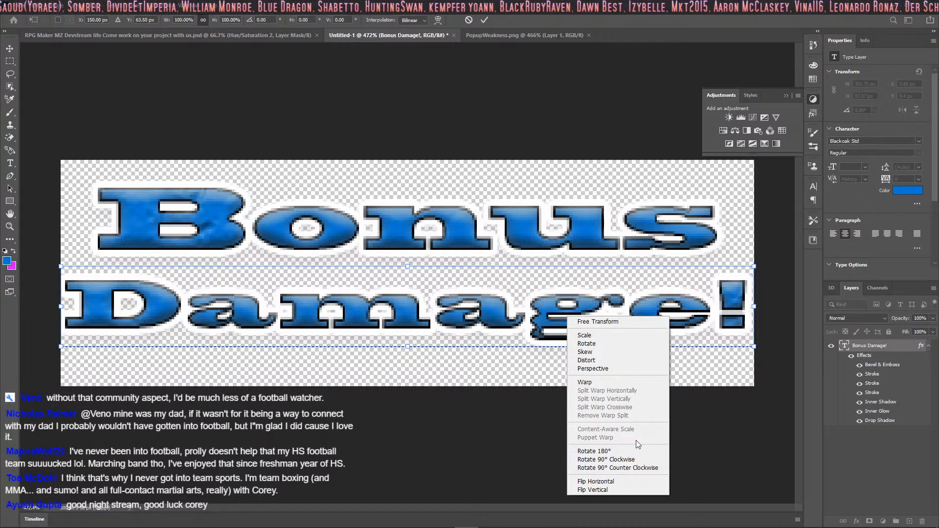
click(612, 327)
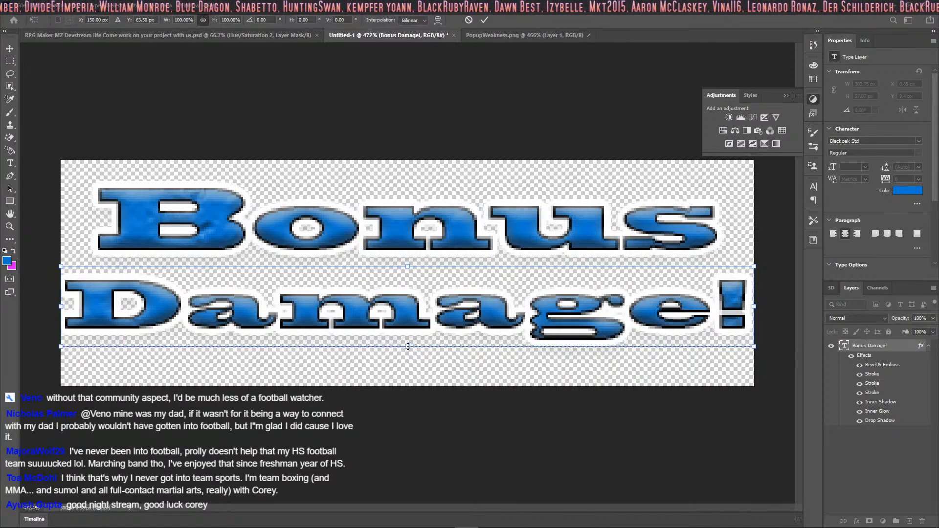
drag(414, 348, 413, 346)
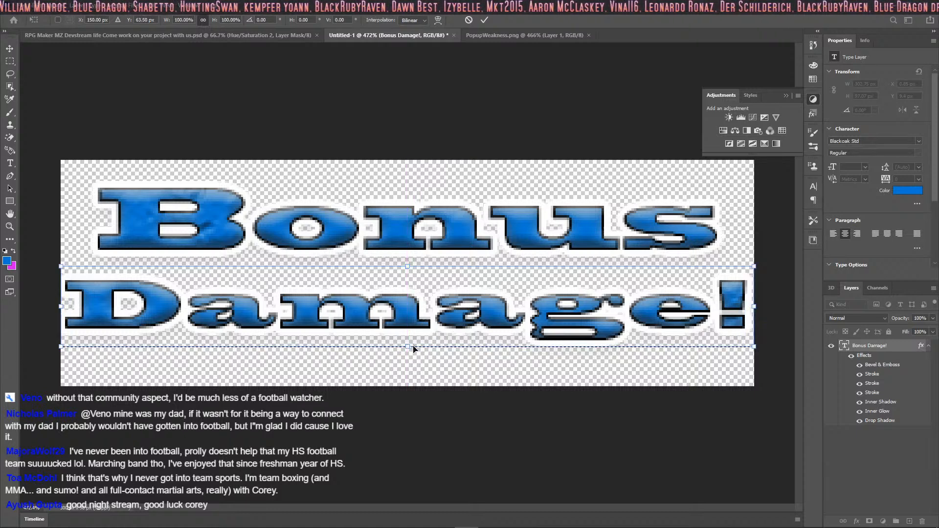
right_click(457, 318)
click(495, 325)
key(Return)
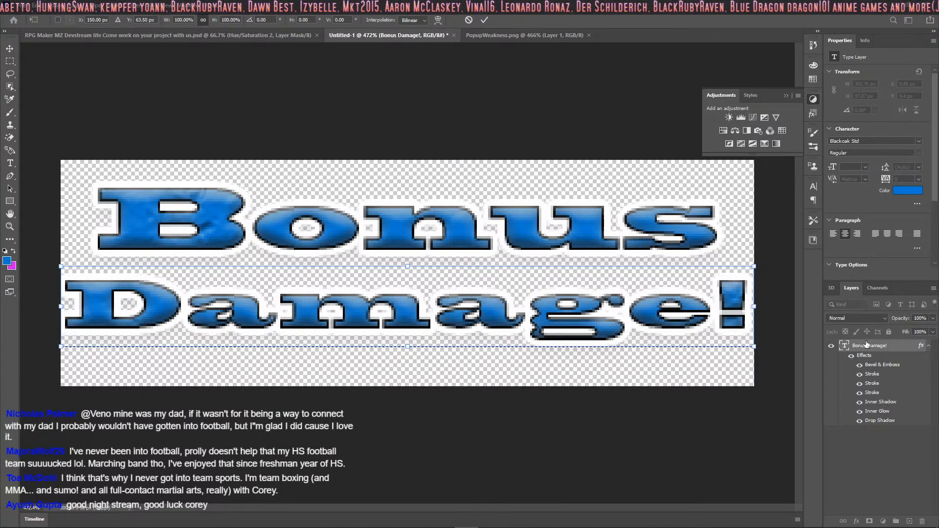
key(m)
right_click(382, 314)
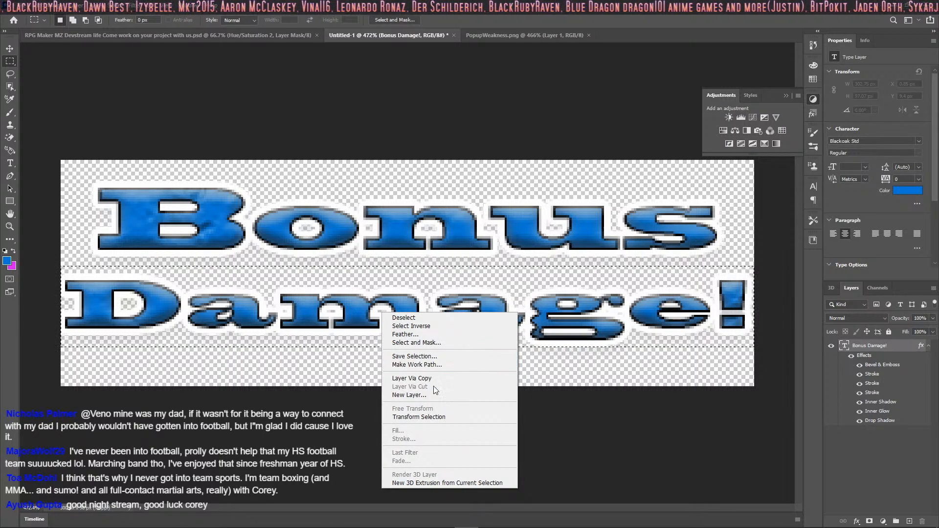
click(433, 417)
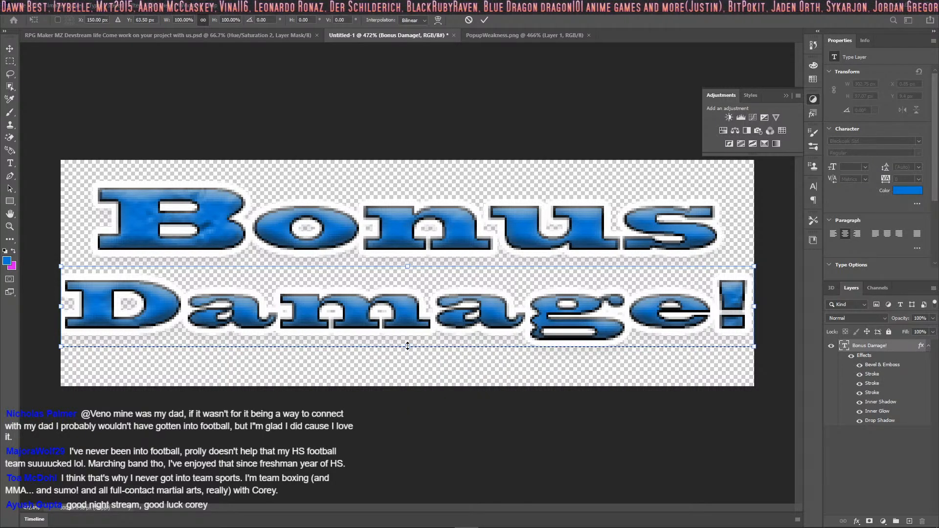
right_click(409, 323)
key(Escape)
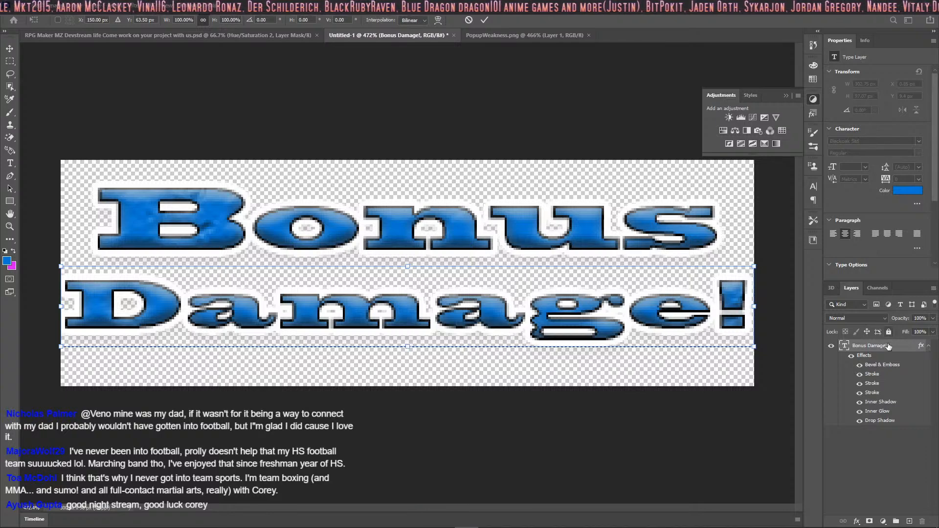
key(Escape)
Rasterize the Bonus Damage! text layer and stretch the word Damage! to about 101% width and 194% height, then deselect.
right_click(886, 345)
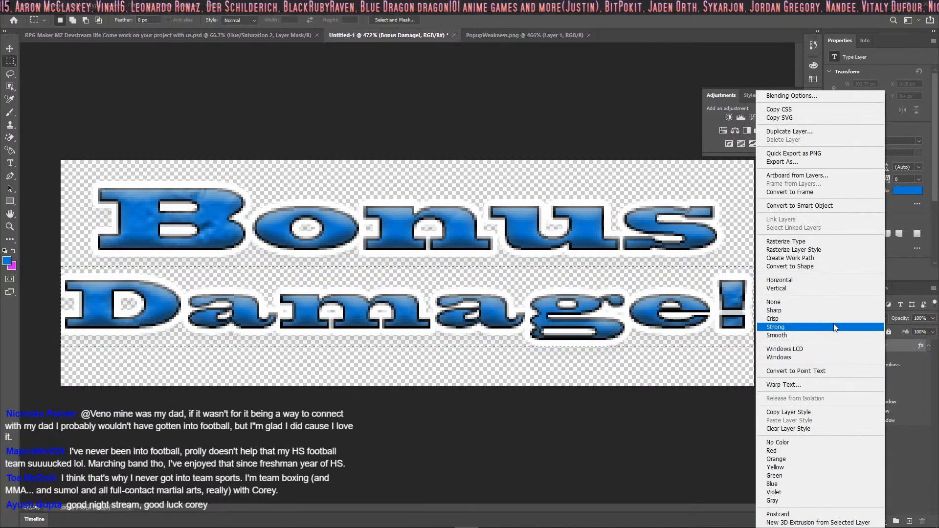
click(809, 244)
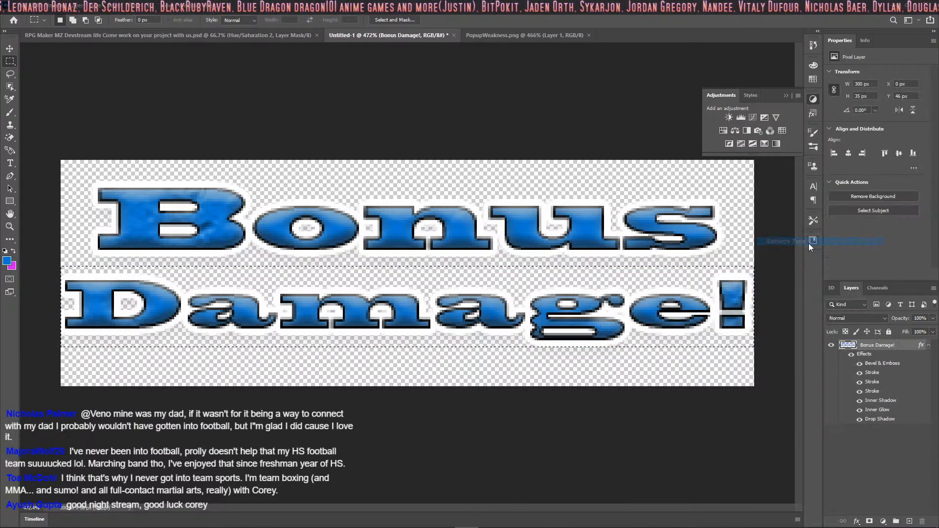
right_click(409, 375)
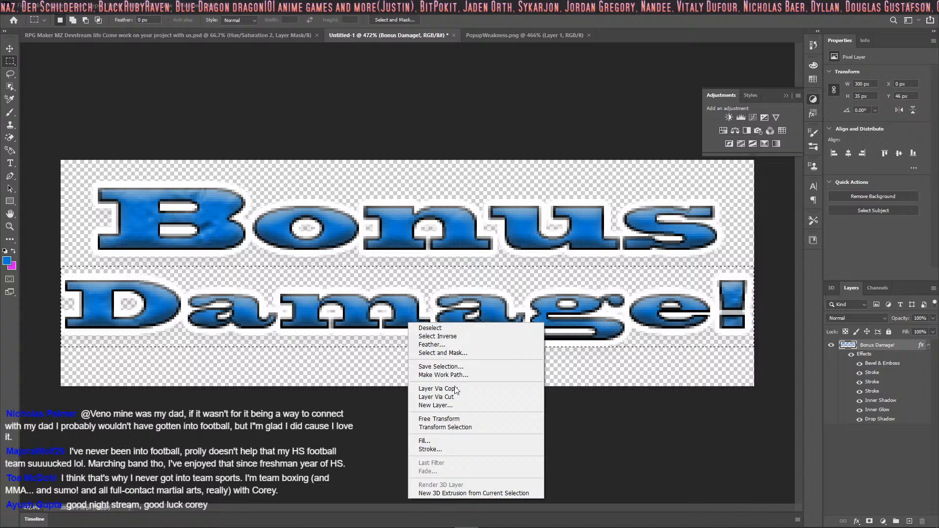
click(455, 419)
drag(409, 348, 407, 348)
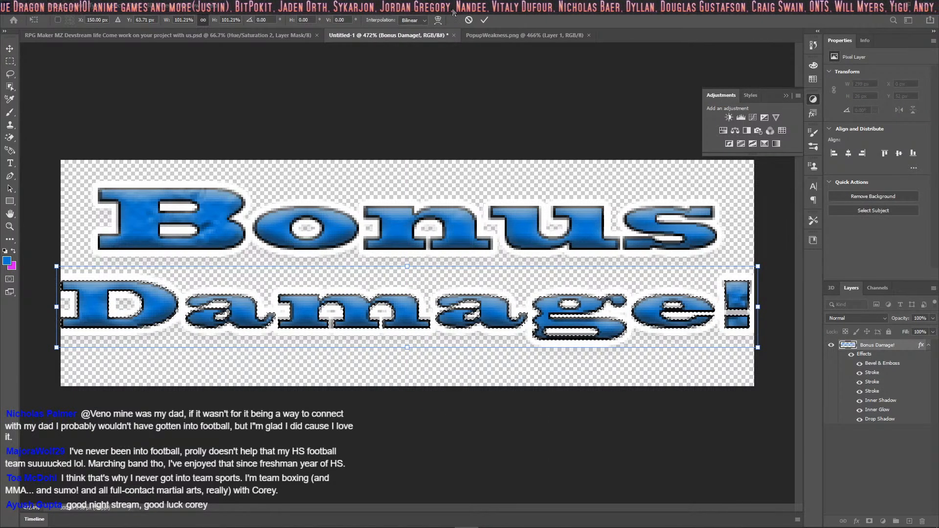
click(203, 20)
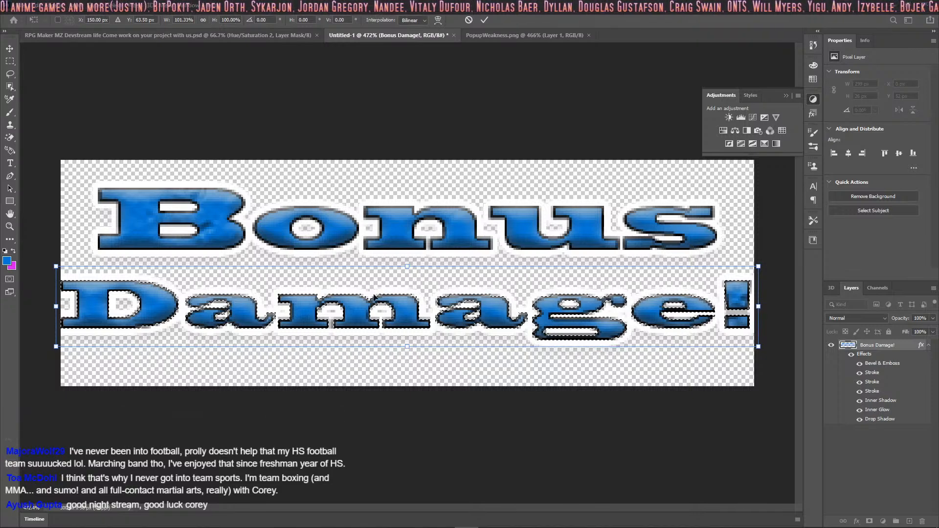
drag(412, 349, 408, 394)
drag(407, 266, 406, 233)
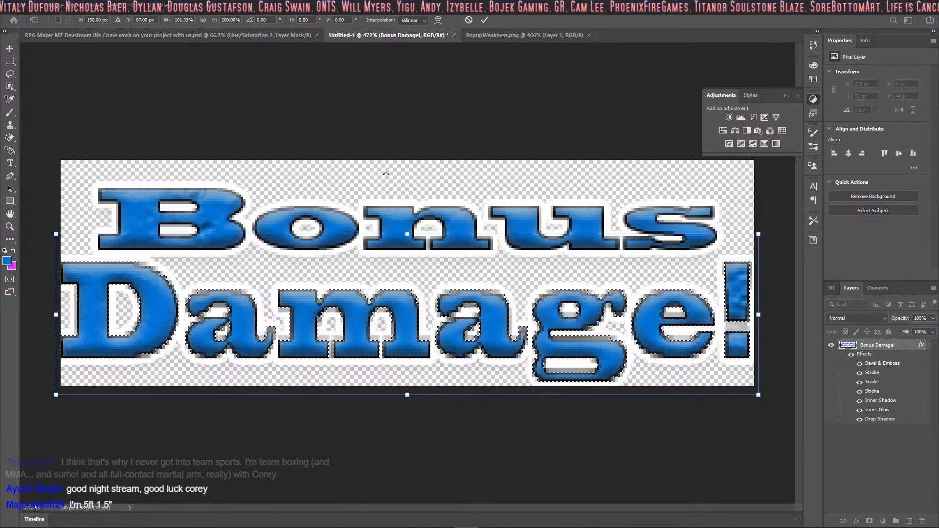
drag(407, 234, 407, 238)
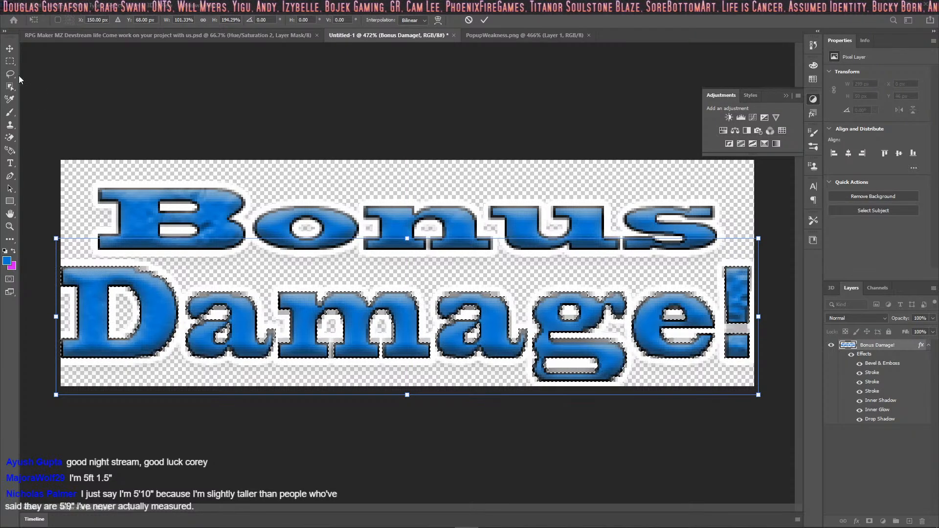
key(Return)
key(ctrl+d)
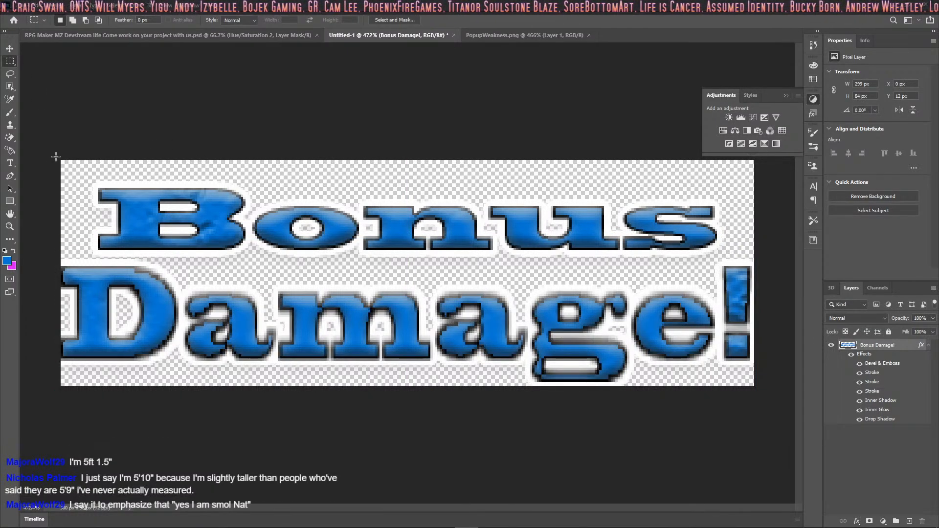
Select the word Bonus across the full canvas width and stretch it upward to about 131% height.
drag(63, 175, 754, 257)
right_click(486, 215)
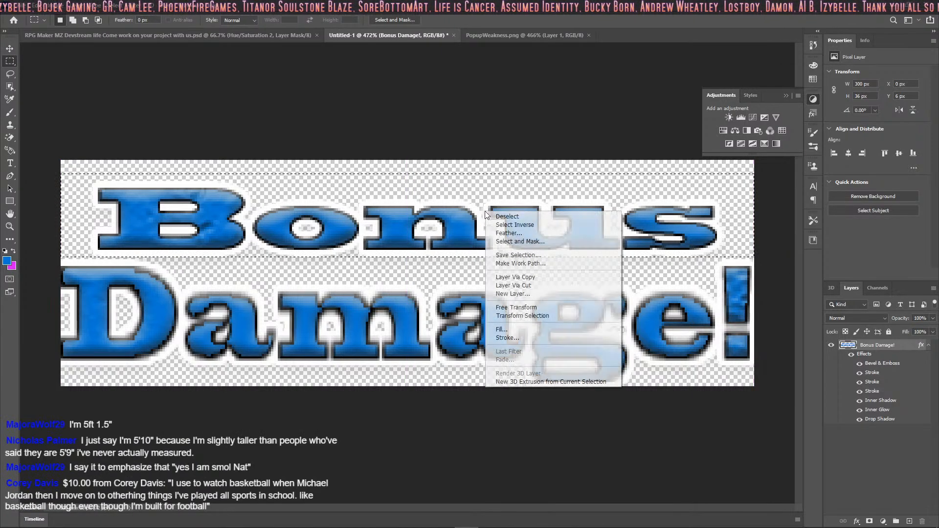
click(522, 315)
drag(403, 176, 410, 150)
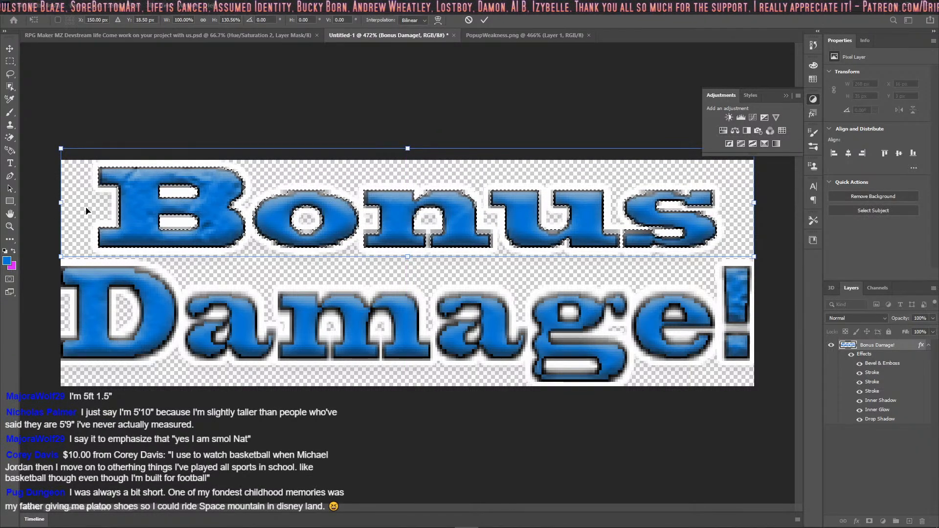
click(484, 20)
key(ctrl+d)
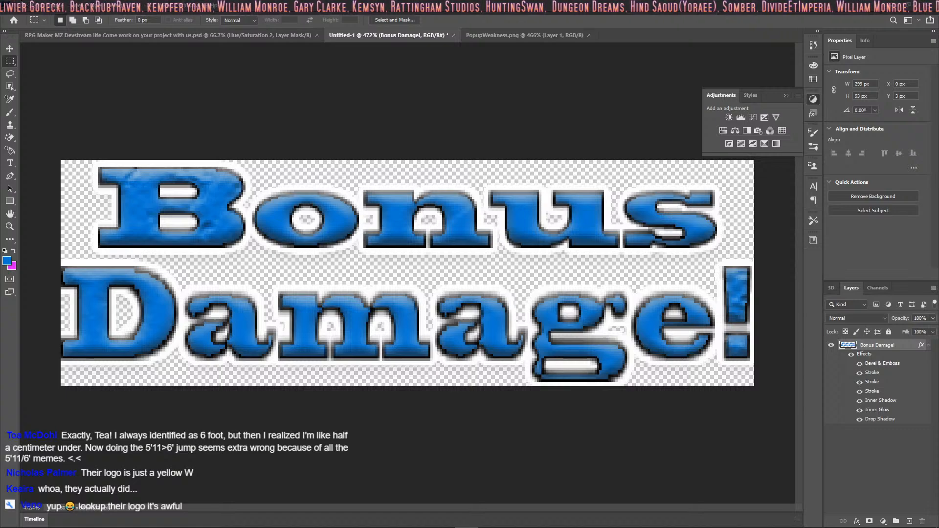
click(21, 7)
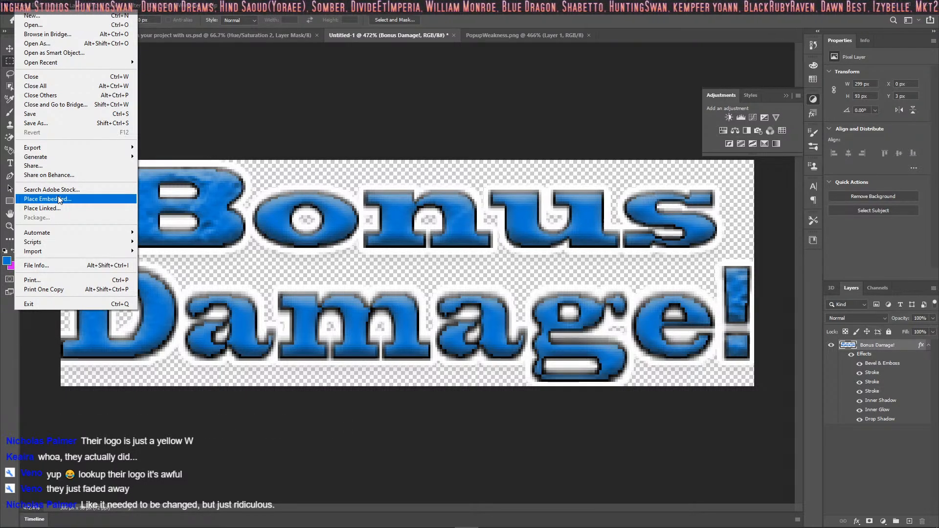
click(124, 180)
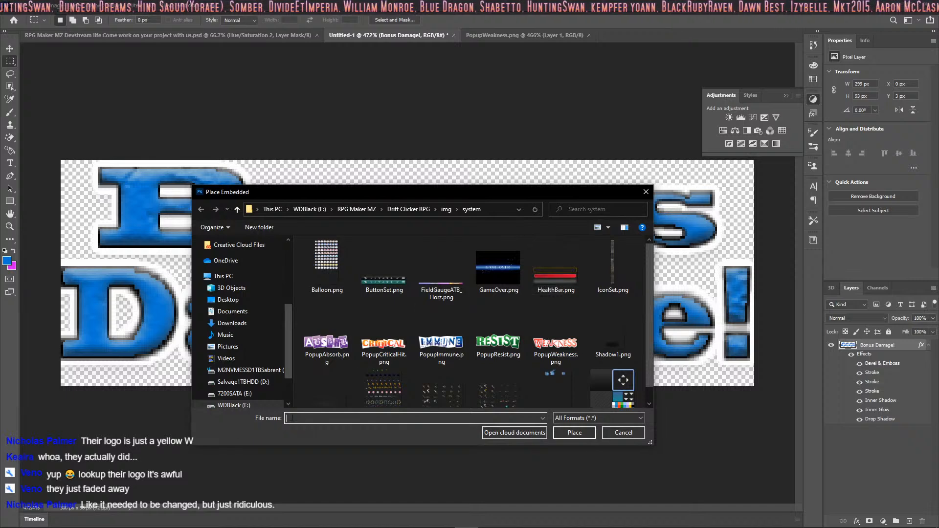
text(BonusDamage.png)
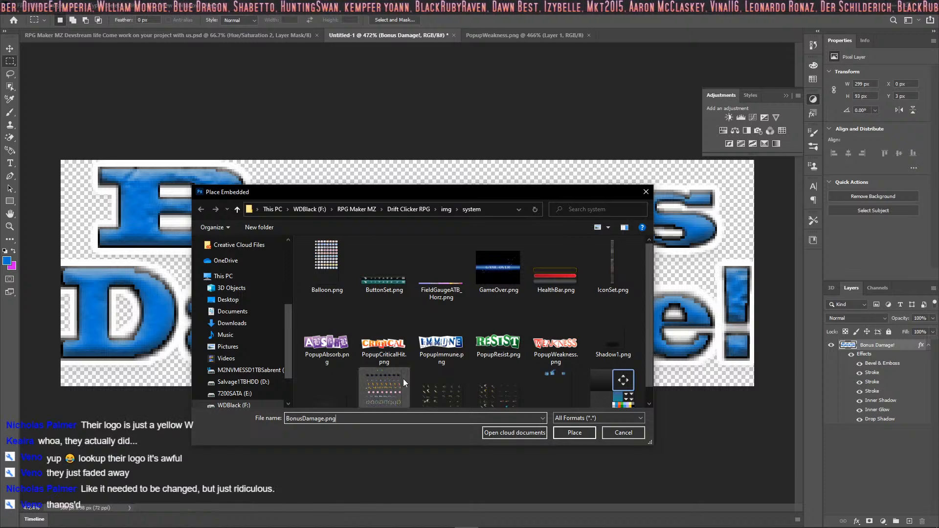
click(580, 433)
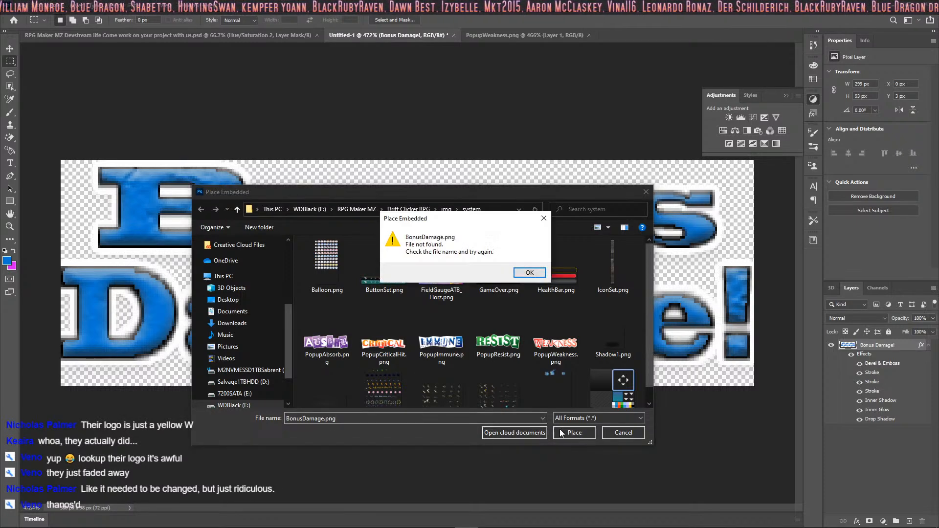
click(544, 272)
click(631, 433)
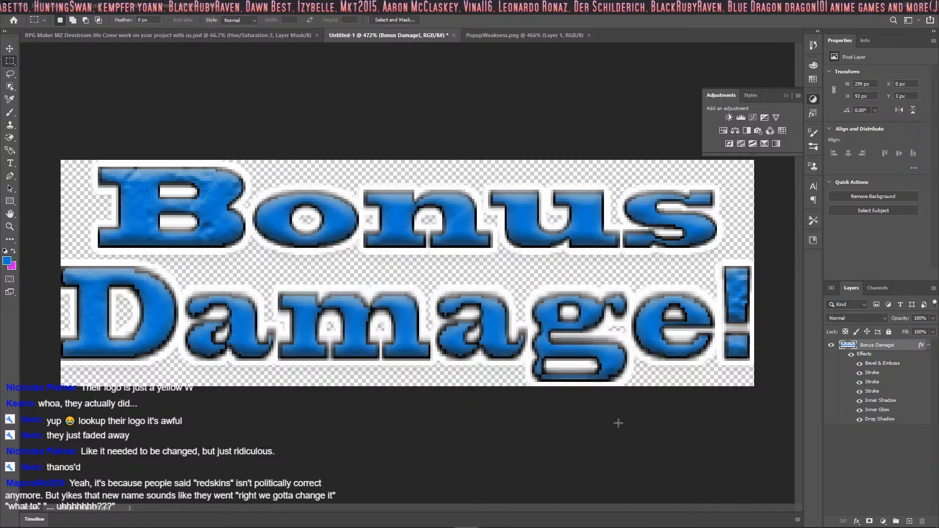
Save the image on the computer as BonusDamage.png in PNG format in the game's img/system folder.
click(22, 6)
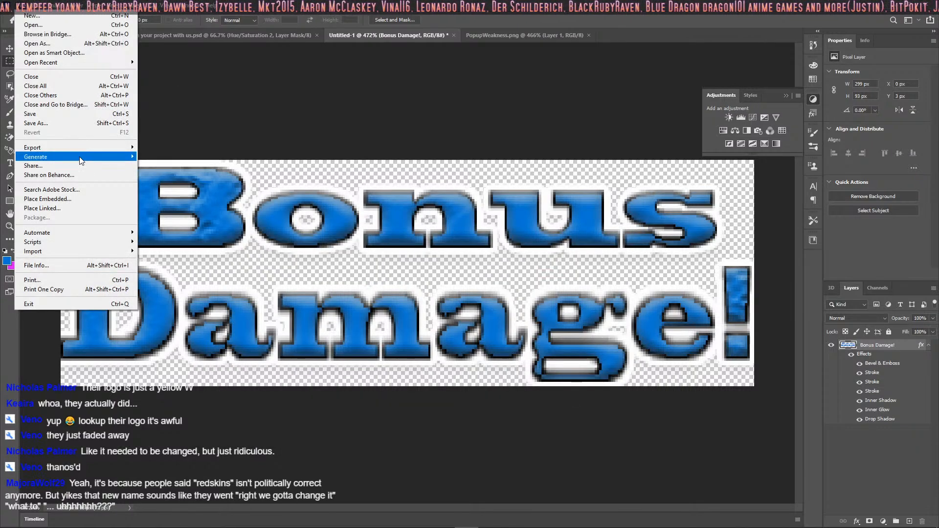
click(44, 123)
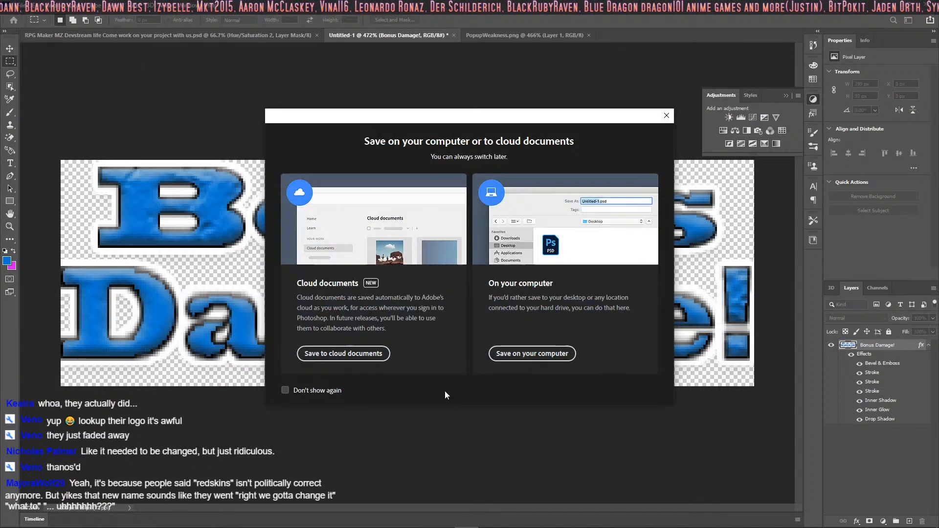
click(532, 354)
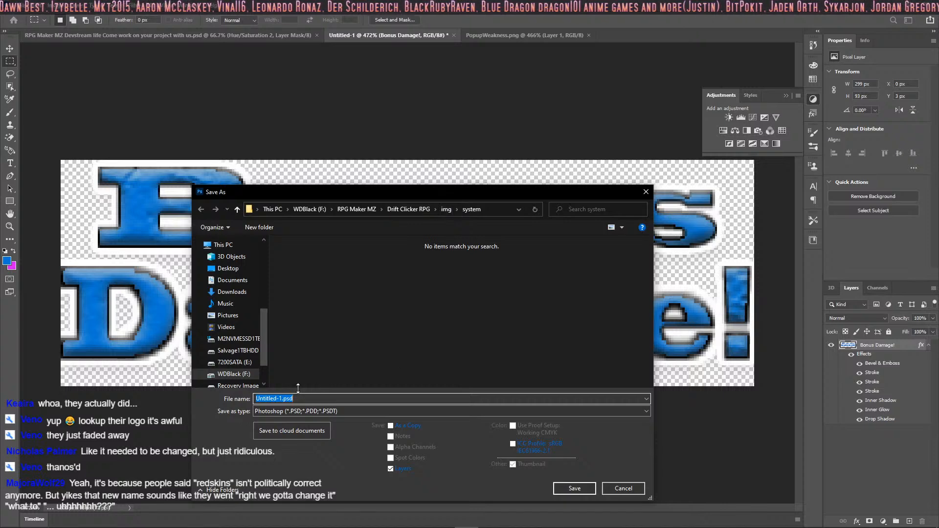
text(Bonus)
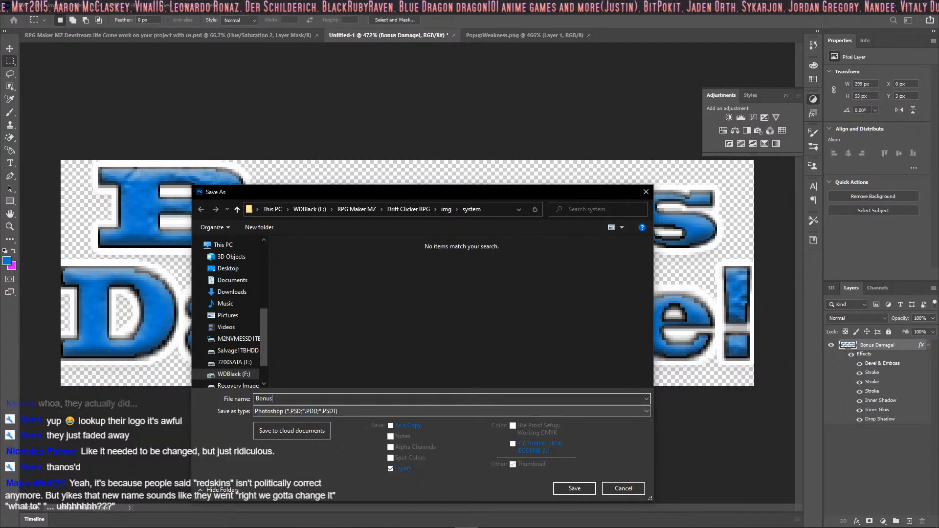
text(Damage)
click(345, 413)
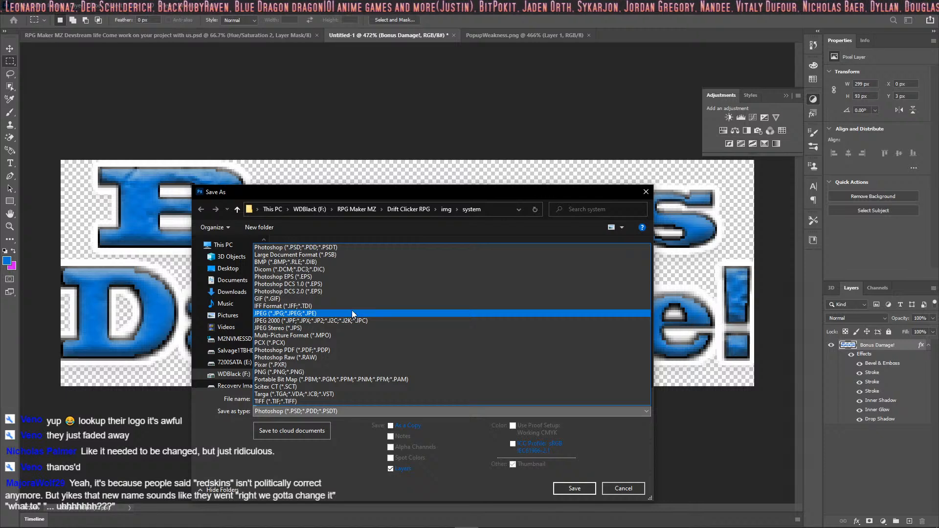
click(360, 372)
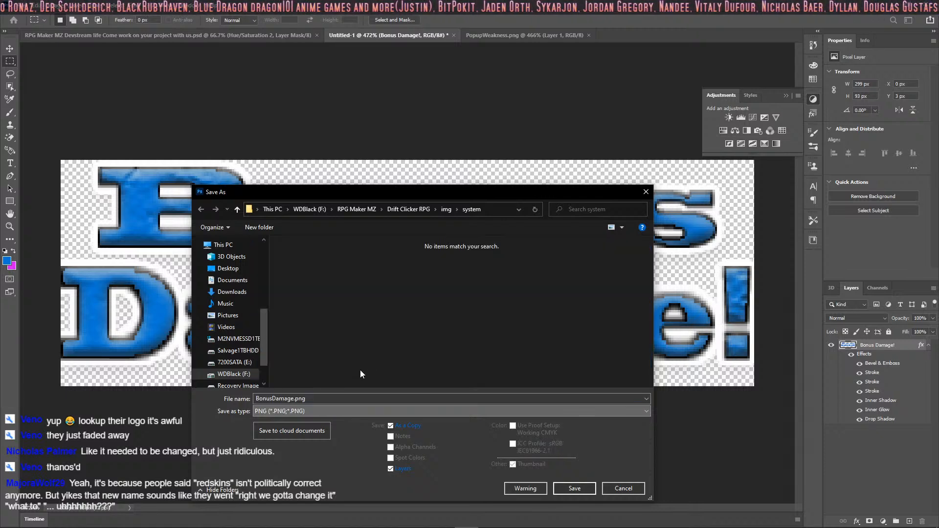
click(571, 488)
click(525, 162)
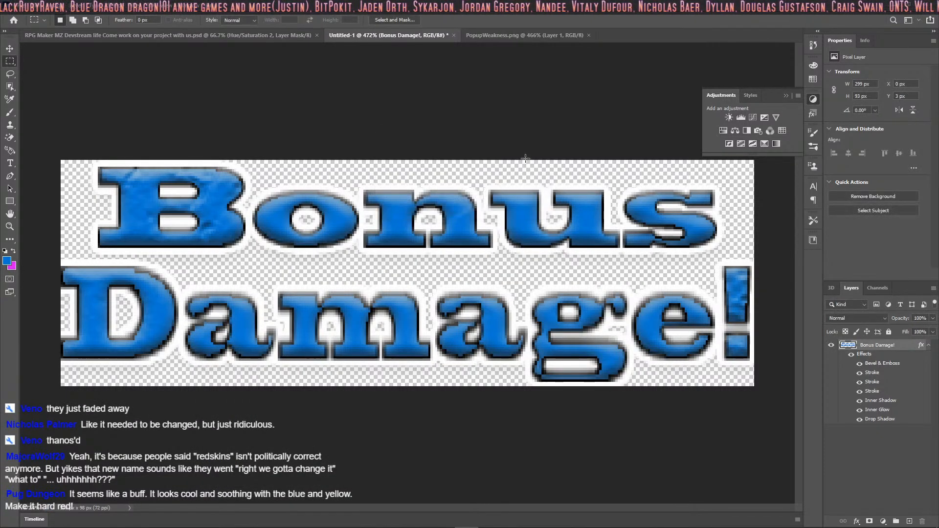
Switch to RPG Maker MZ and open the settings of the VisuMZ_4_WeaknessPopups plugin.
mouse_move(562, 524)
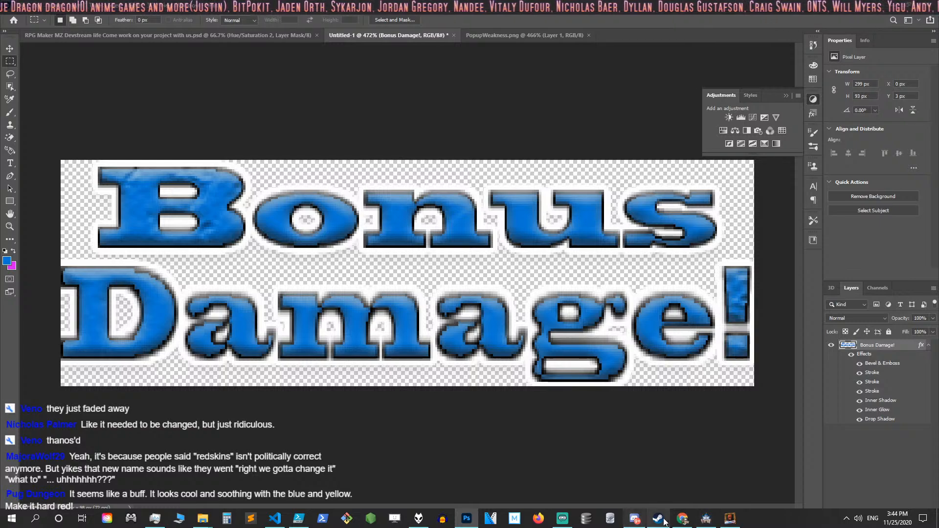
click(706, 519)
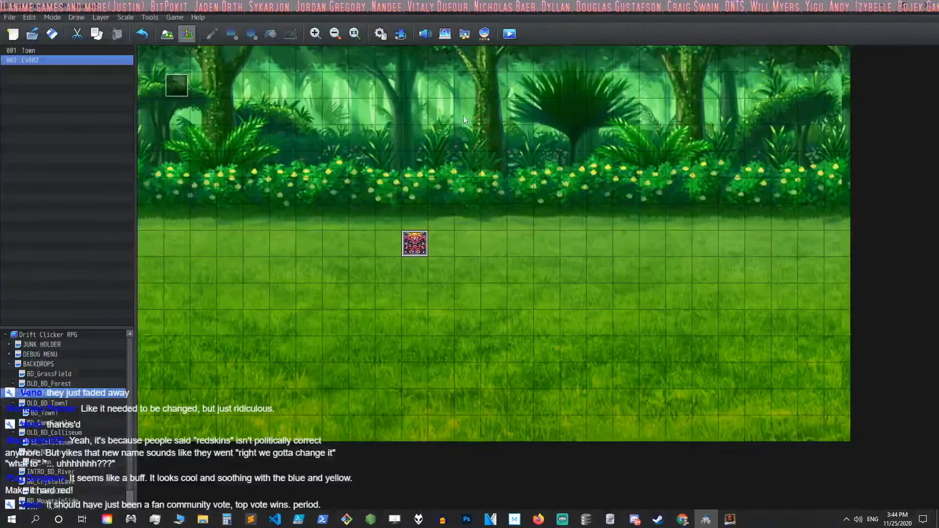
click(400, 34)
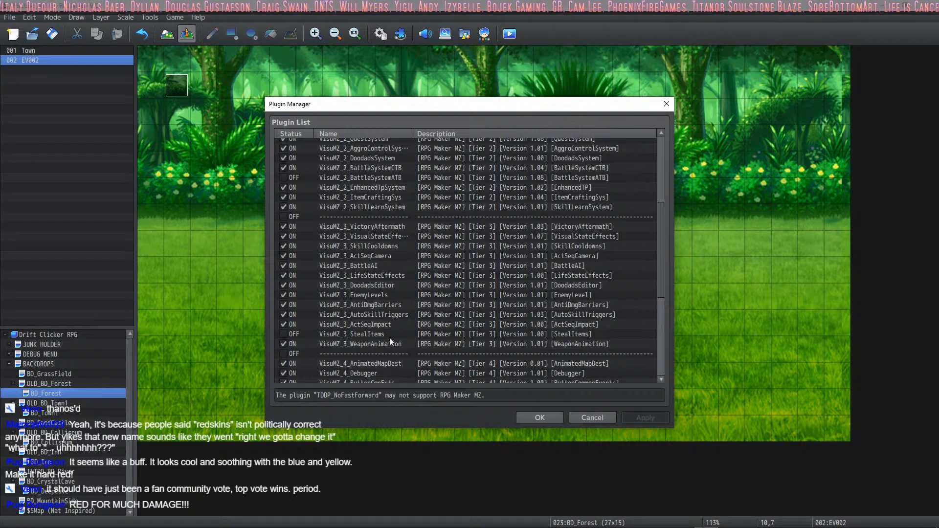
scroll(383, 322, down, 4)
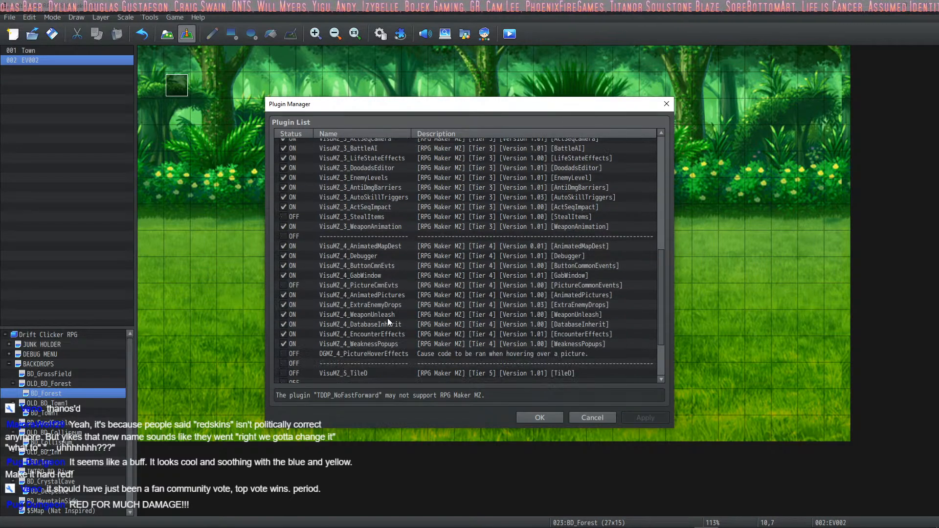
double_click(383, 342)
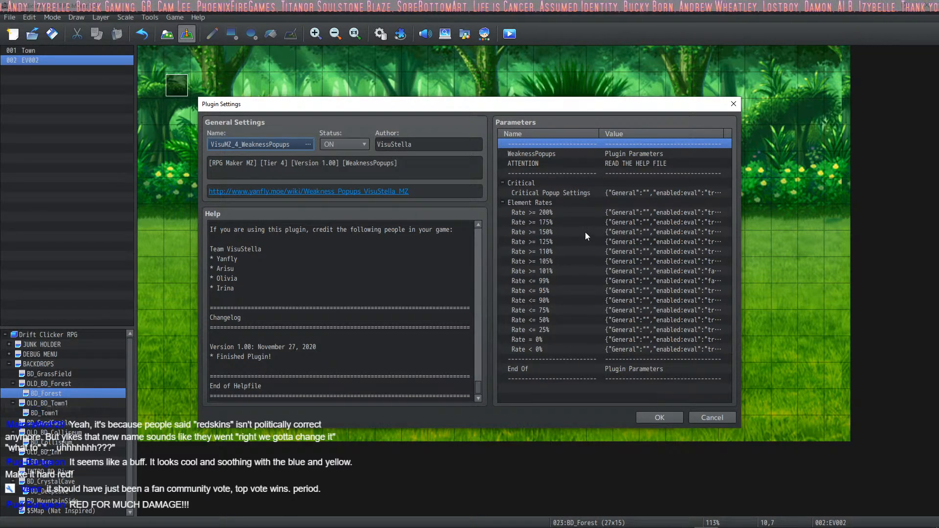
Look through the plugin's help text, the Critical Popup Settings and the WeaknessPopups parameter entry without changing anything.
scroll(357, 262, up, 12)
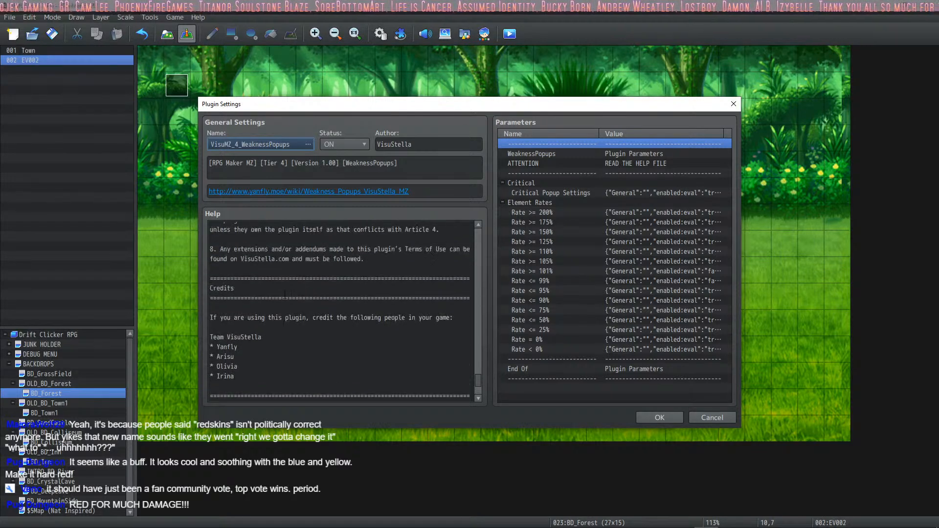
scroll(342, 312, up, 1)
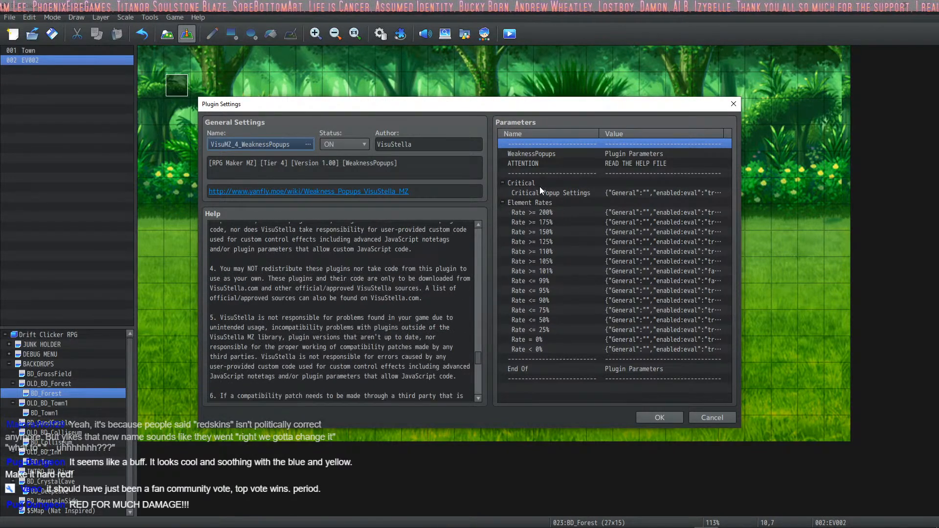
double_click(547, 193)
scroll(533, 274, down, 10)
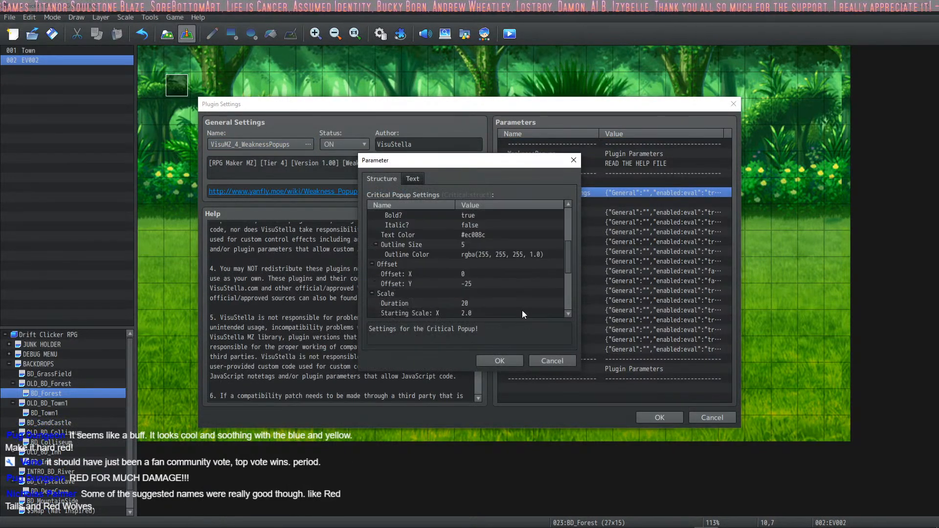
click(552, 362)
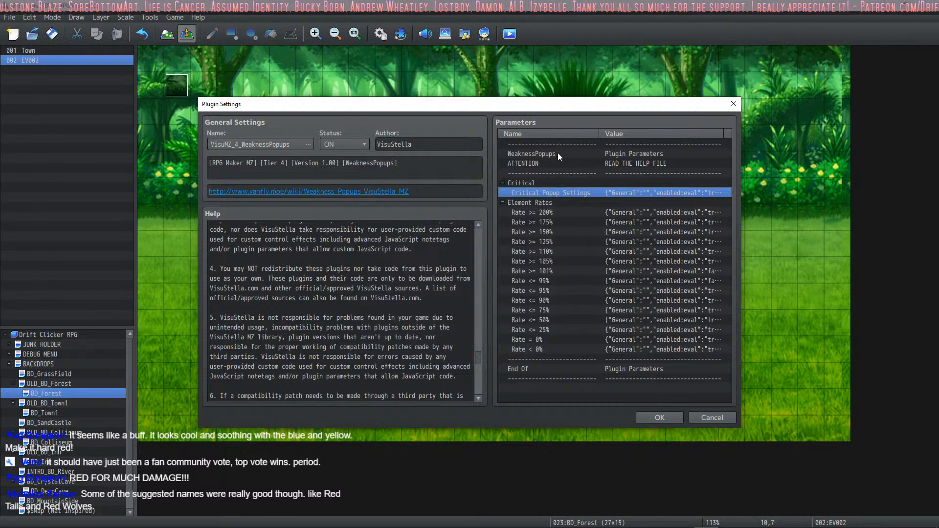
double_click(538, 154)
click(552, 308)
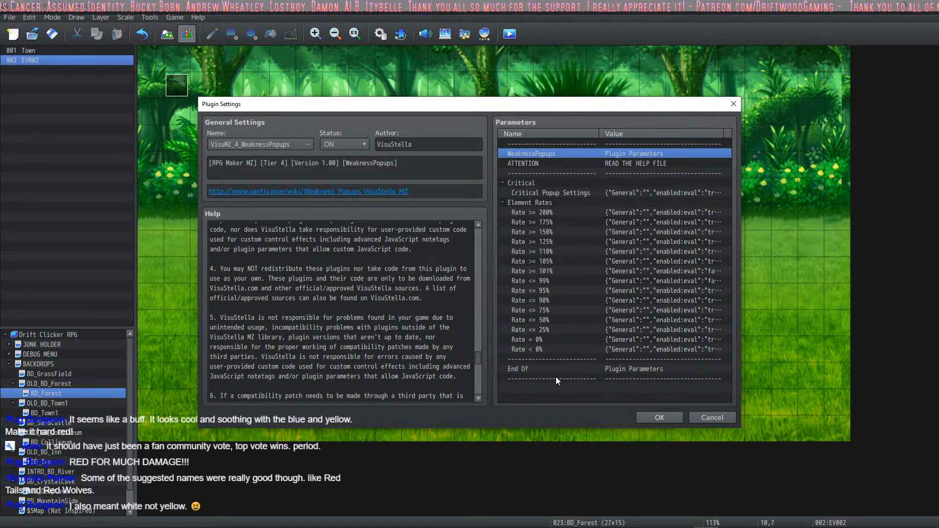
Examine the popup settings of the Rate < 0% and Rate >= 101% element rates for custom image options.
double_click(557, 346)
scroll(518, 303, down, 3)
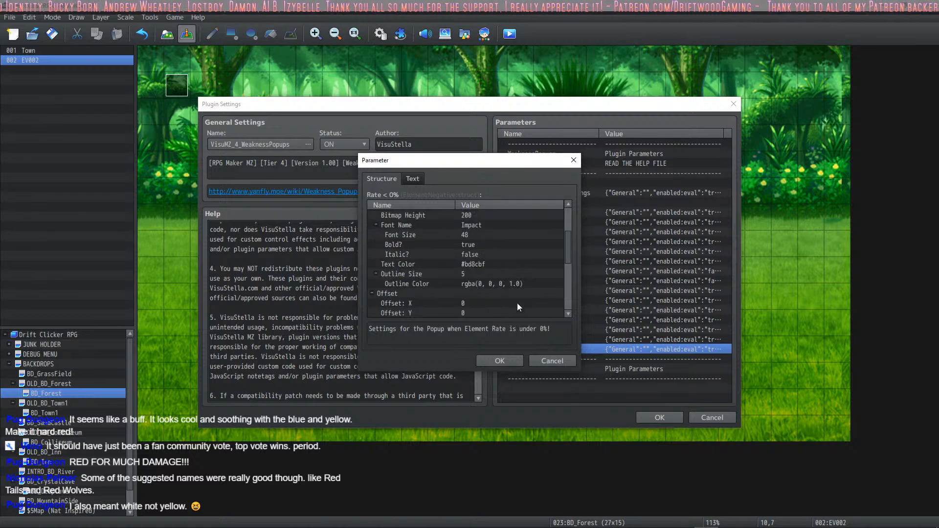
click(557, 363)
click(547, 339)
click(547, 327)
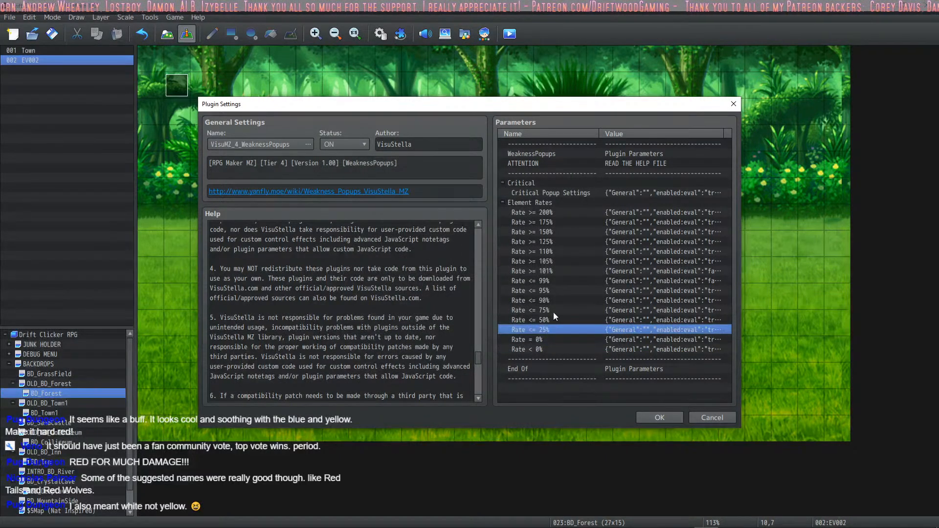
click(553, 311)
click(560, 270)
double_click(558, 271)
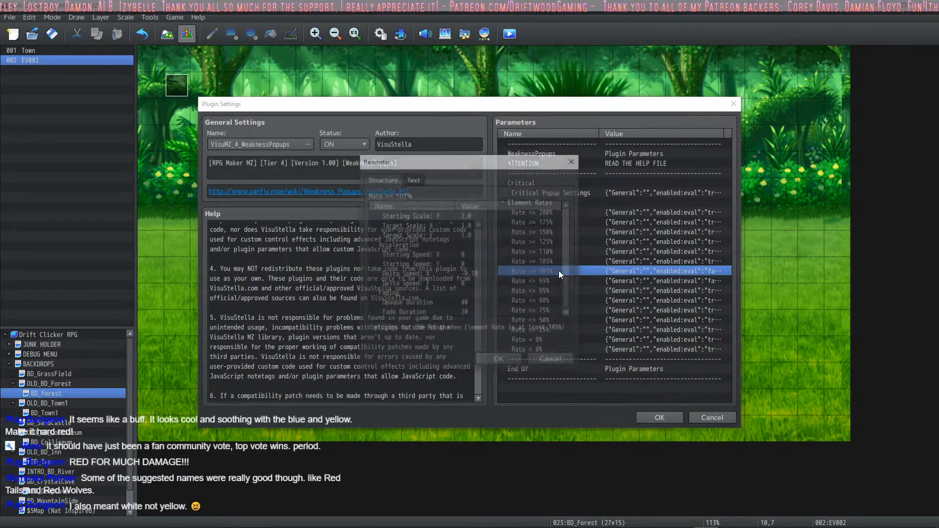
scroll(543, 276, up, 8)
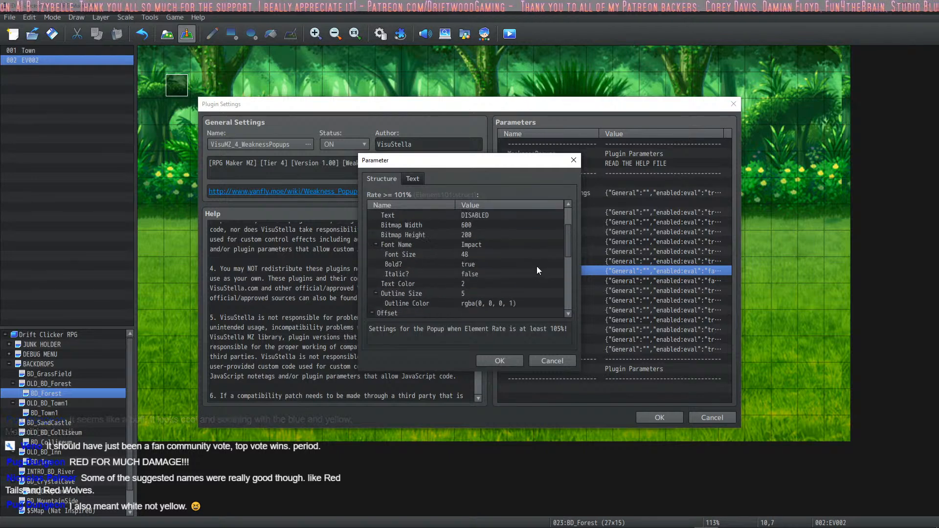
click(500, 362)
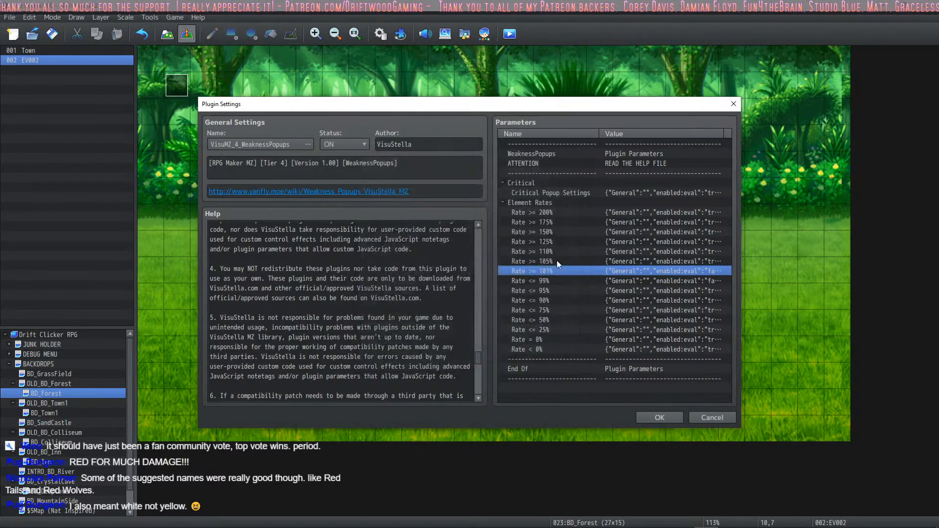
Examine the custom image, text, font and offset settings of the Rate >= 105% popup, keeping its values.
double_click(556, 261)
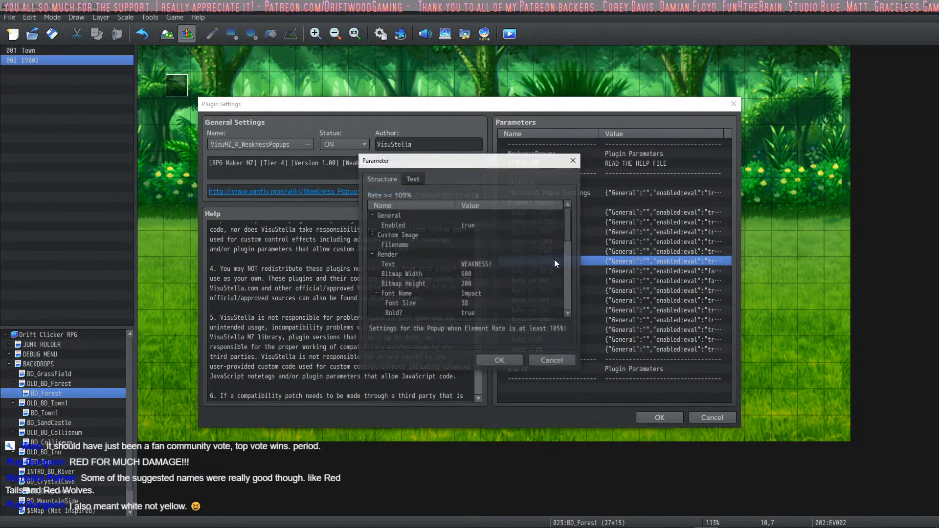
click(498, 262)
scroll(501, 261, down, 2)
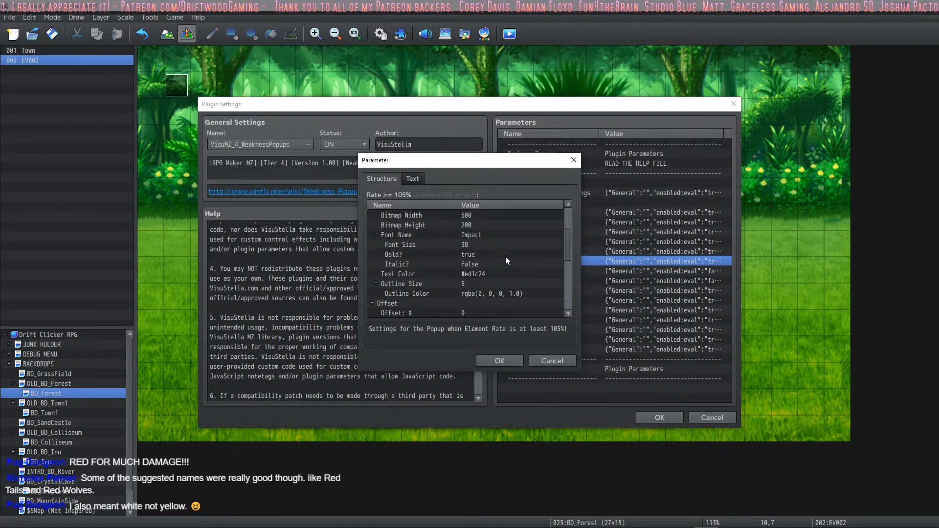
scroll(505, 254, down, 5)
scroll(500, 249, up, 7)
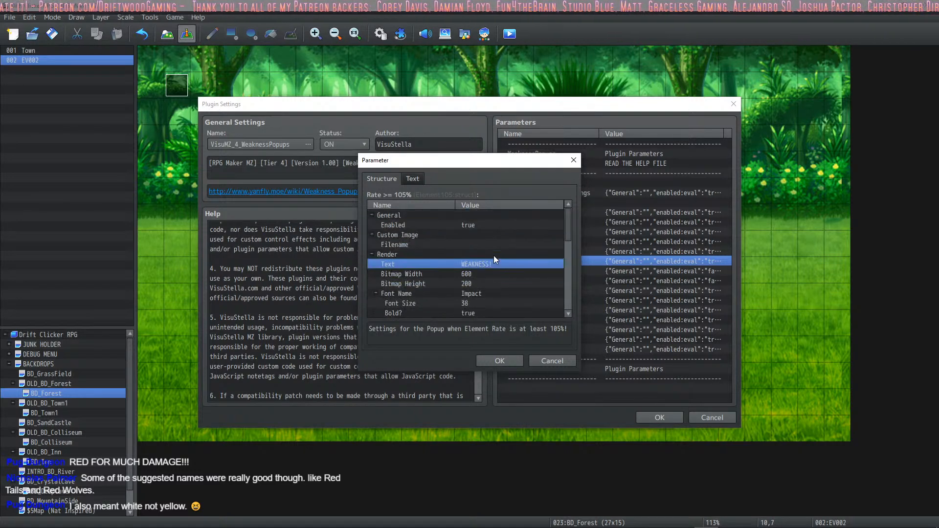
scroll(497, 266, down, 4)
scroll(494, 257, up, 4)
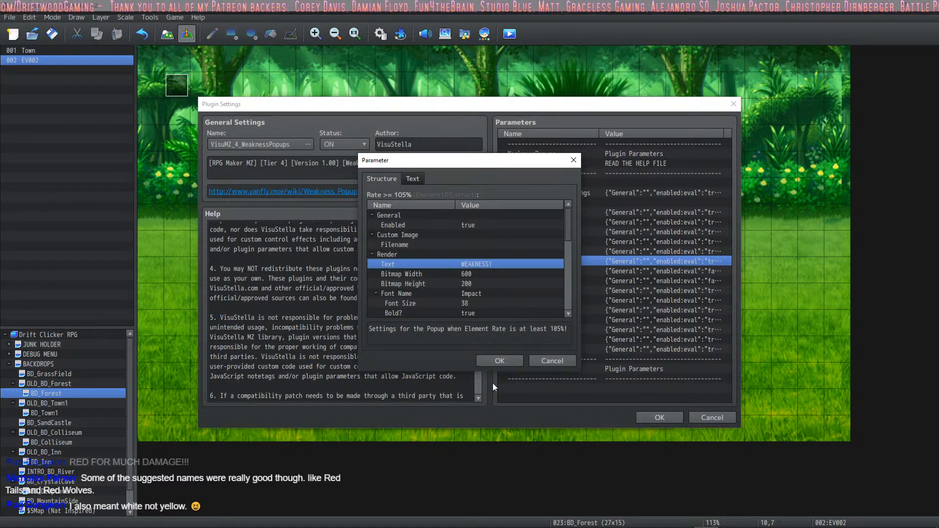
click(498, 360)
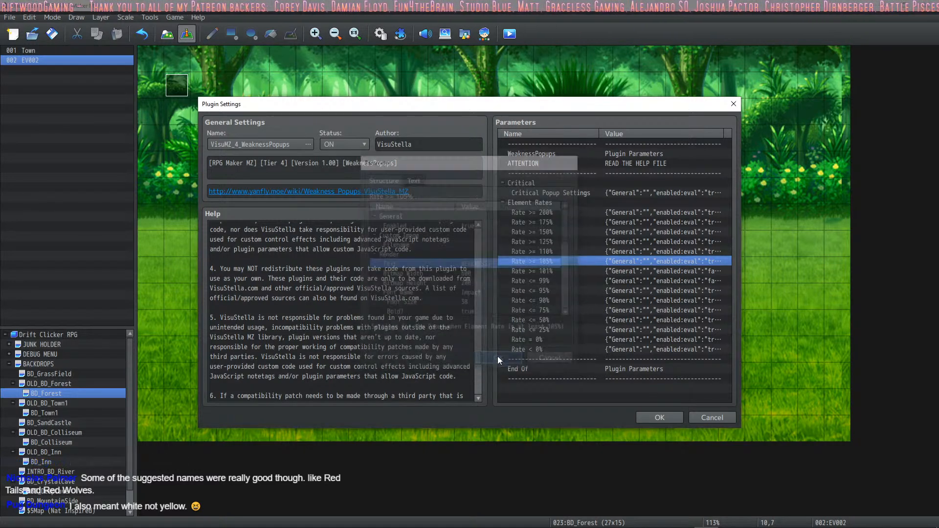
Compare the Critical Popup Settings with the Rate >= 200% popup parameters, leaving them unchanged, and close the plugin settings and plugin manager.
double_click(579, 192)
scroll(502, 268, down, 6)
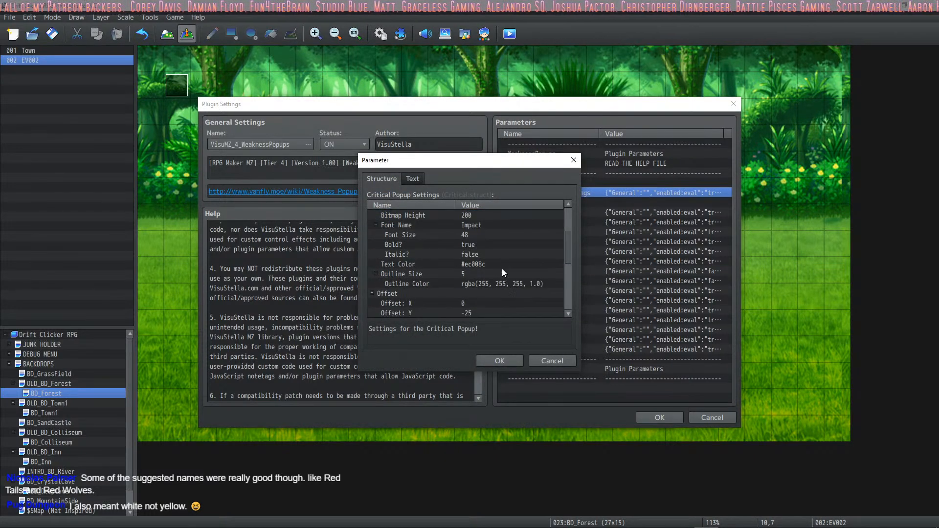
click(492, 359)
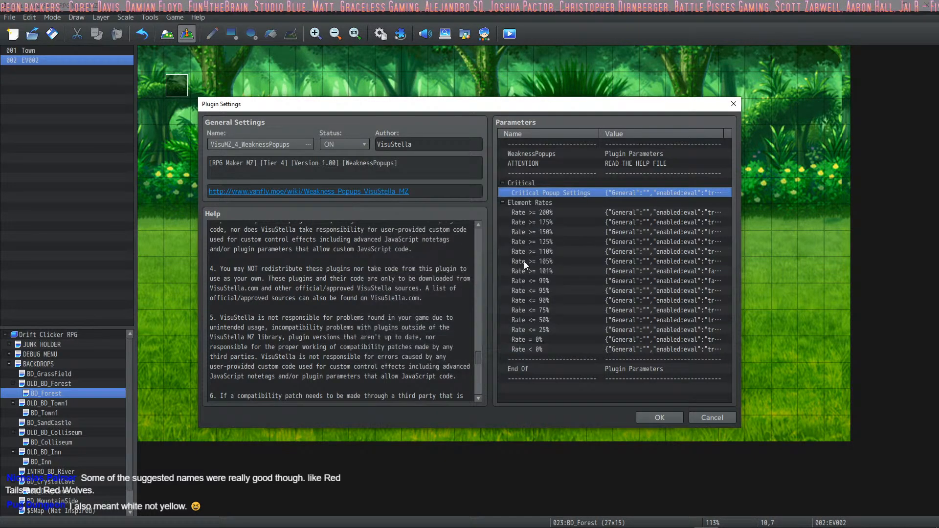
double_click(568, 211)
scroll(513, 256, down, 5)
scroll(532, 266, up, 5)
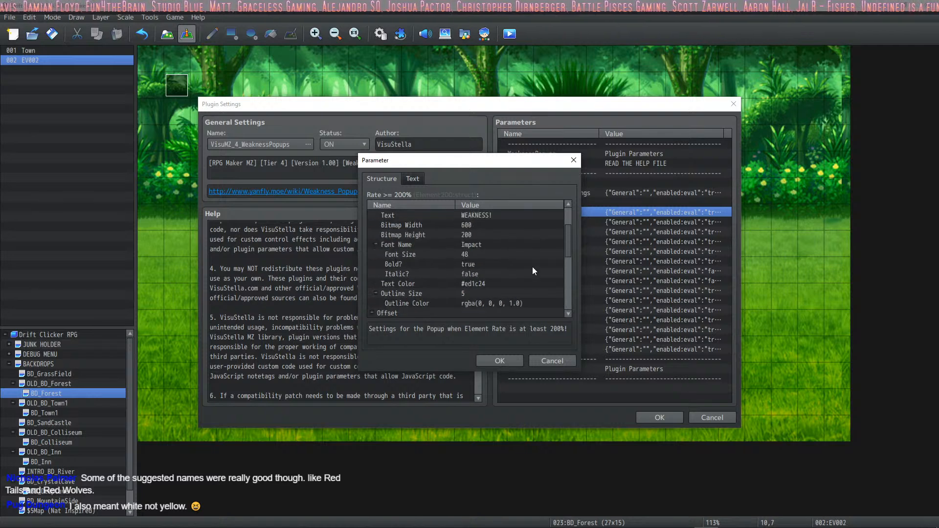
scroll(508, 230, up, 2)
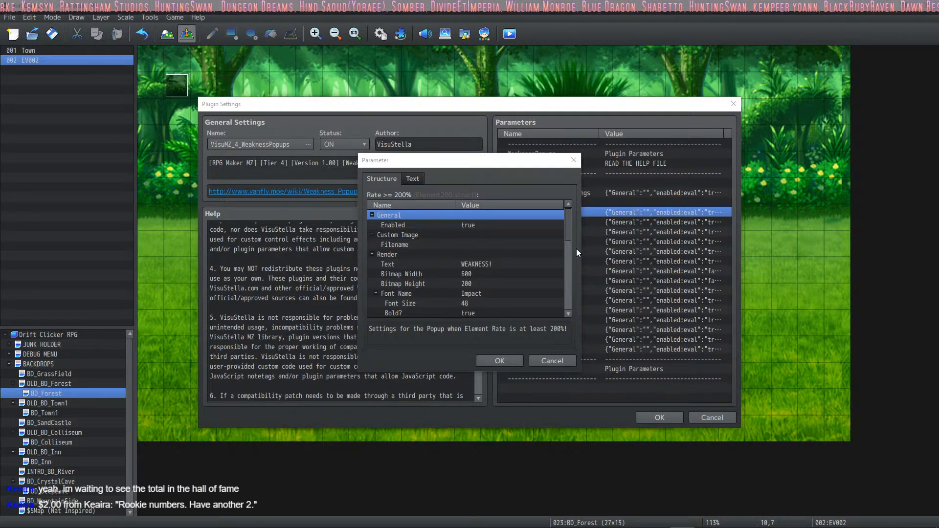
drag(570, 225, 570, 230)
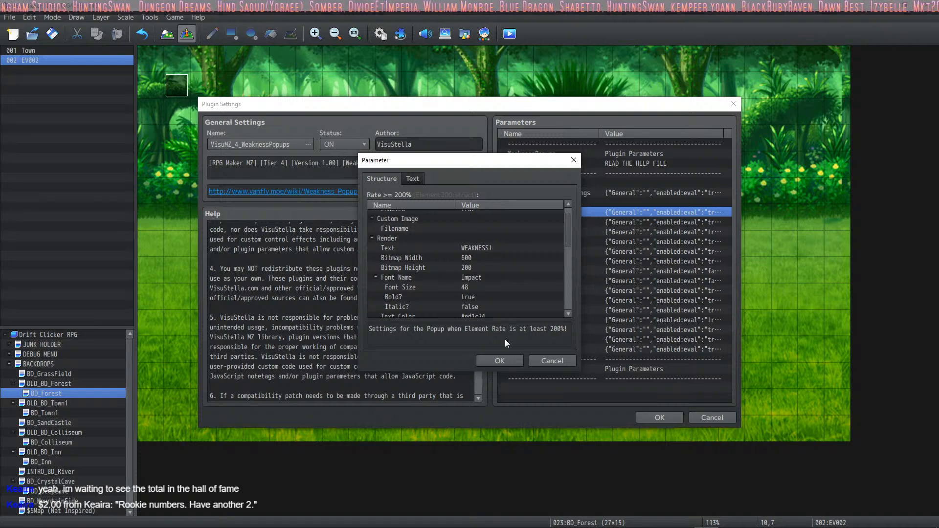
click(551, 360)
click(659, 417)
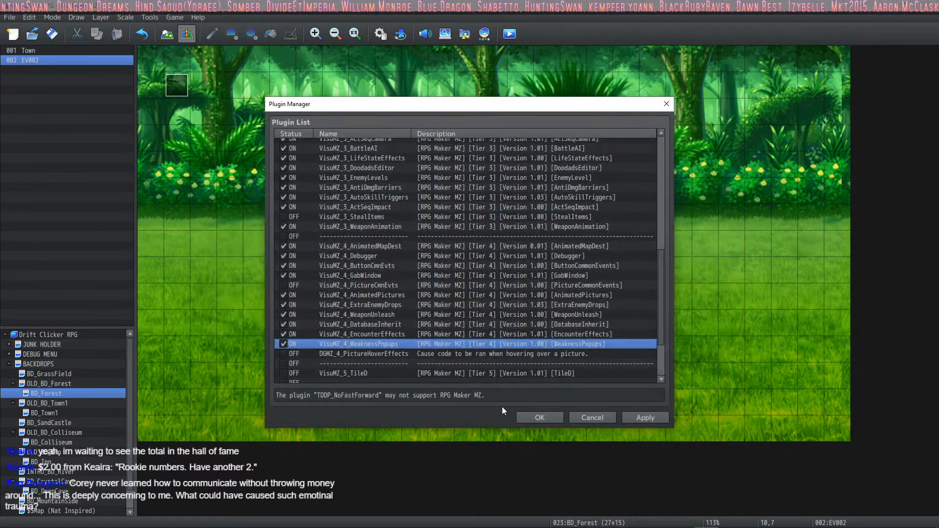
click(533, 418)
Switch to File Explorer and rename PopupWeakness.png in the img/system folder as PopupWeaknessOriginal.png.
mouse_move(547, 504)
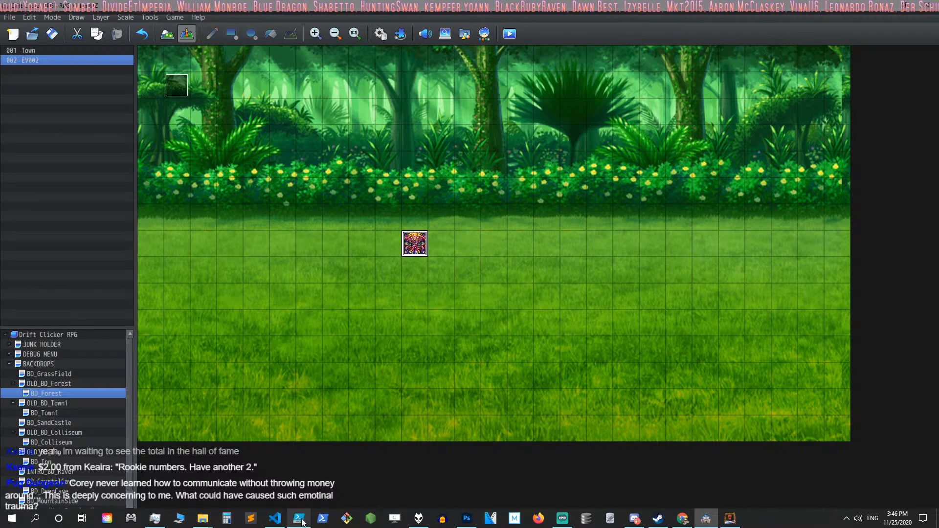
mouse_move(302, 522)
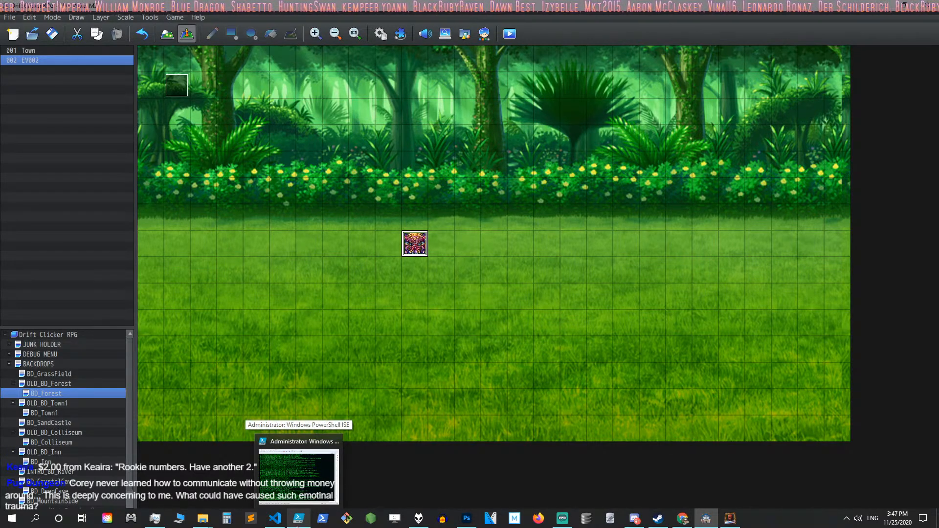
mouse_move(203, 519)
click(269, 494)
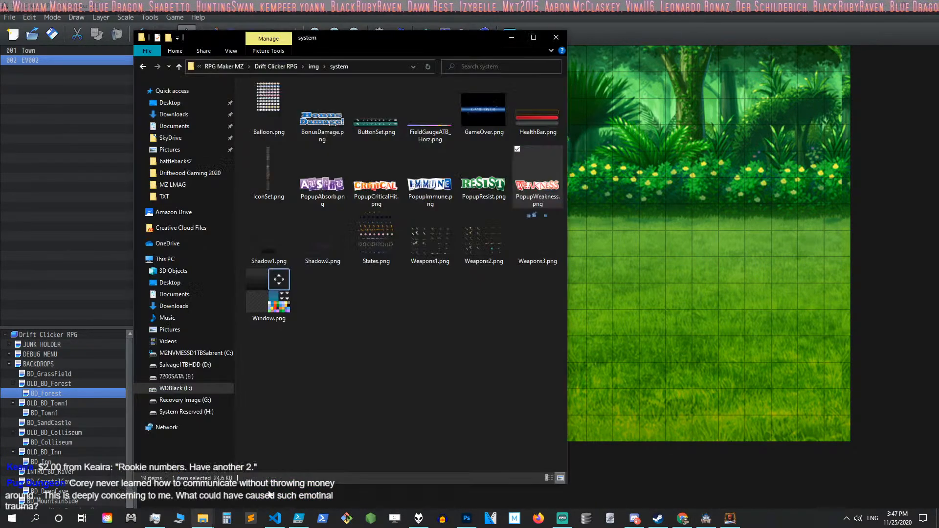
click(546, 196)
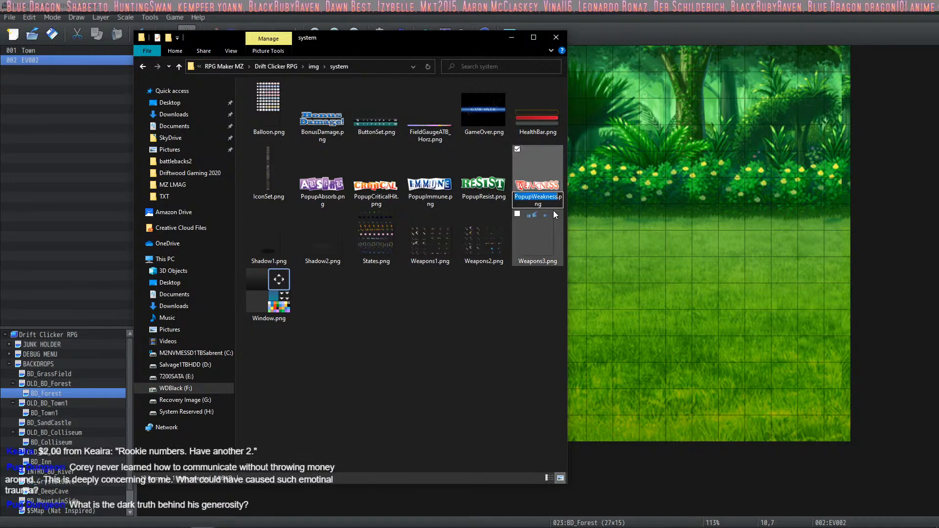
key(Right)
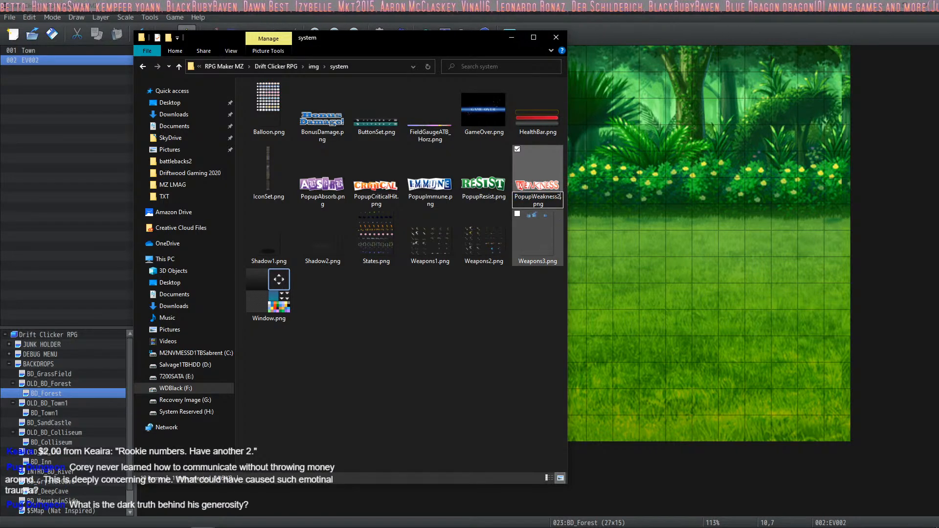
text(2)
key(BackSpace)
text(Original)
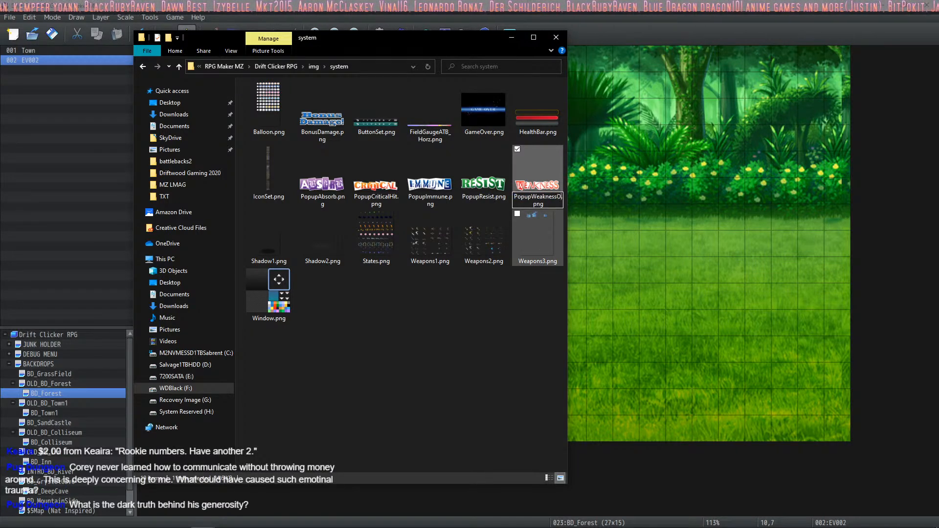
key(Return)
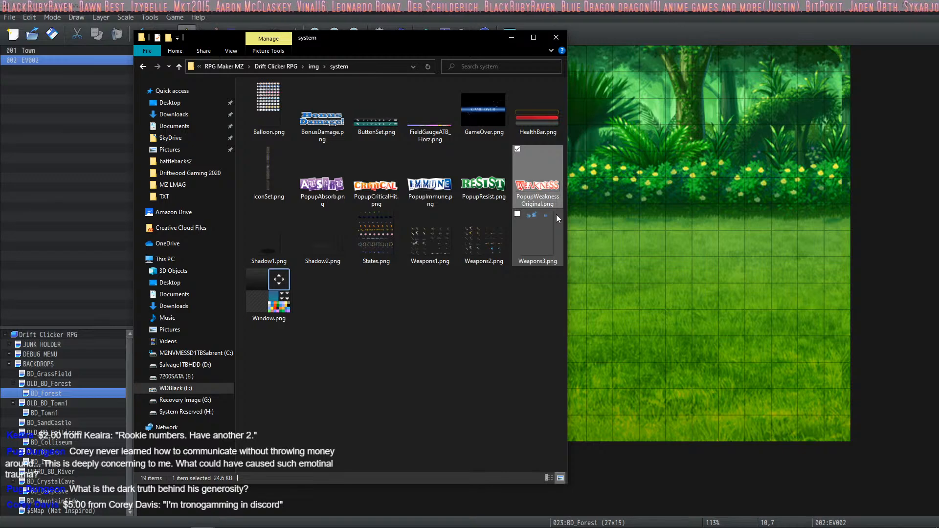
Rename BonusDamage.png as PopupWeakness.png in the img/system folder.
click(336, 136)
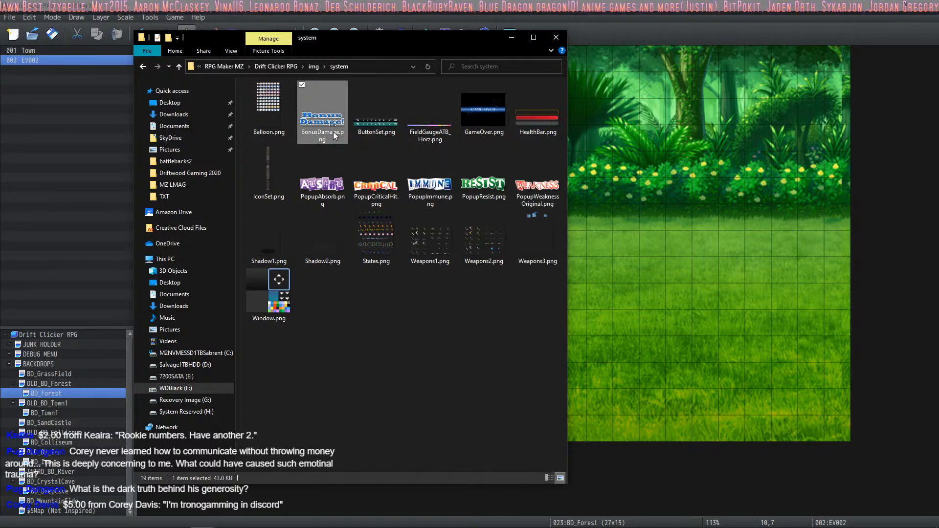
click(334, 133)
text(Popup)
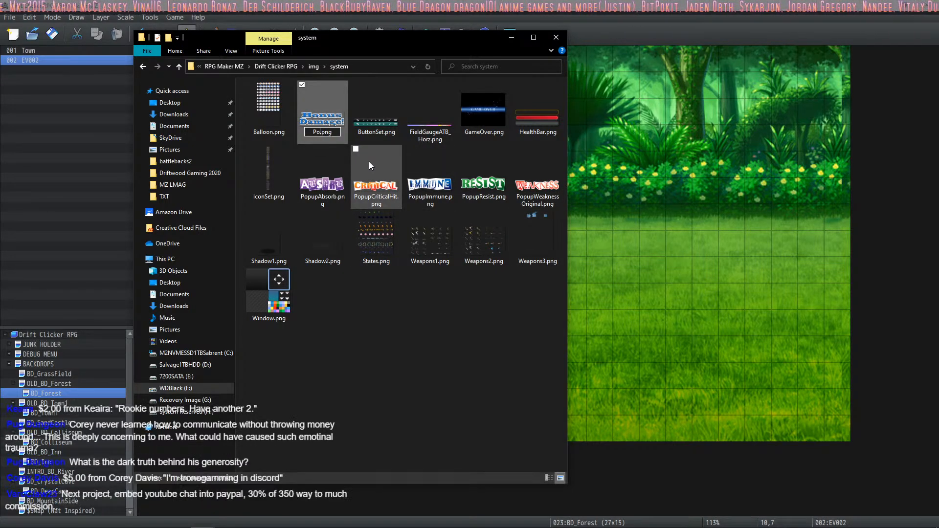
text(Weakness)
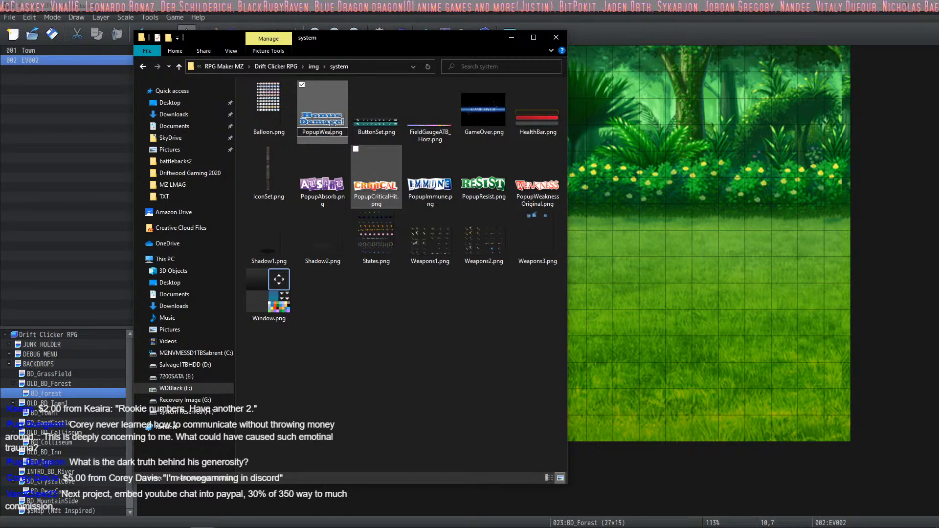
key(Return)
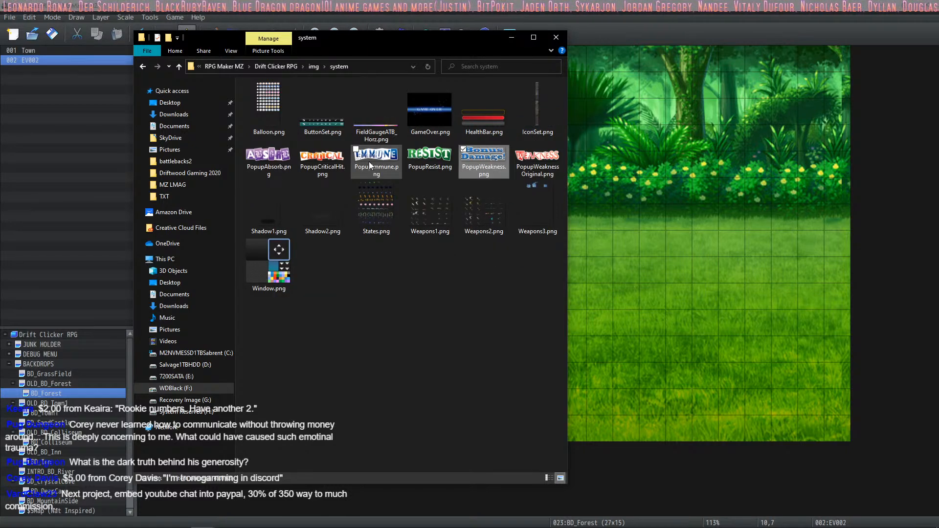
click(389, 307)
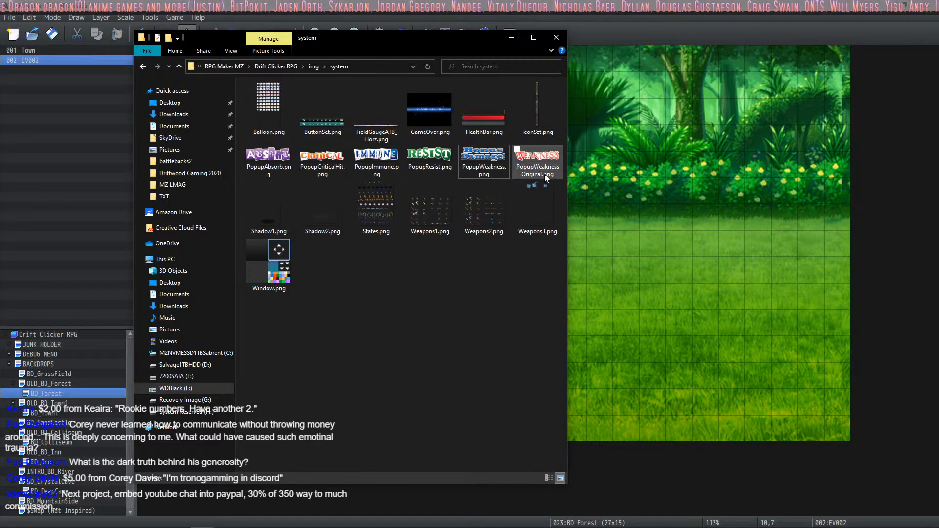
click(489, 165)
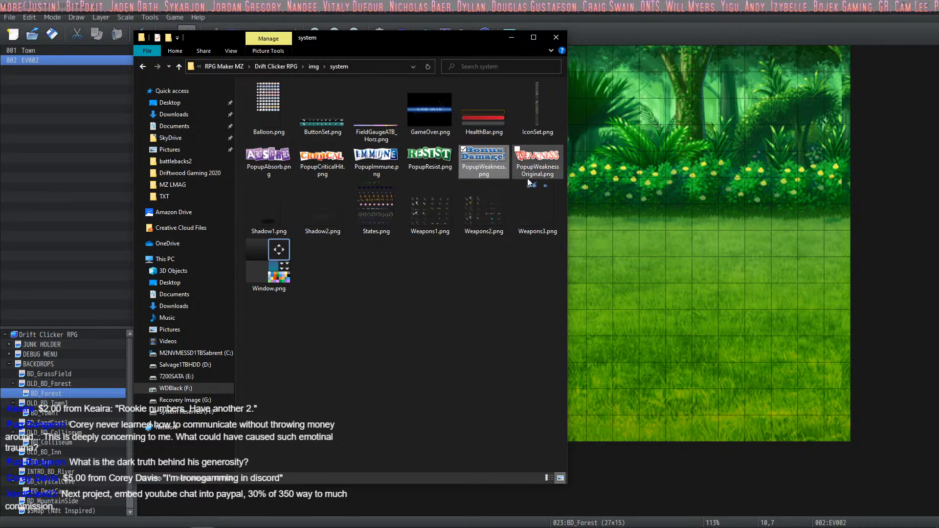
click(537, 161)
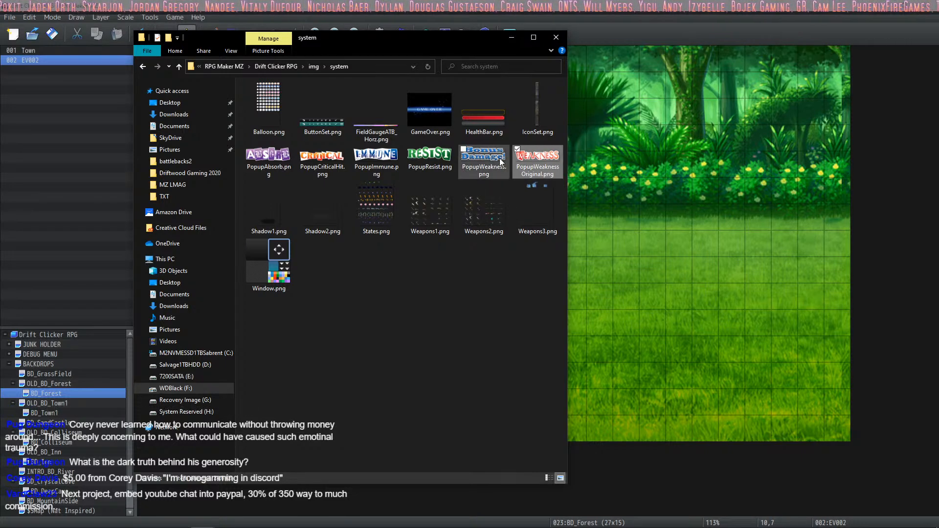
Return to RPG Maker MZ, playtest the game, travel to the Forest and start the Alicorn battle in a maximized game window.
click(500, 161)
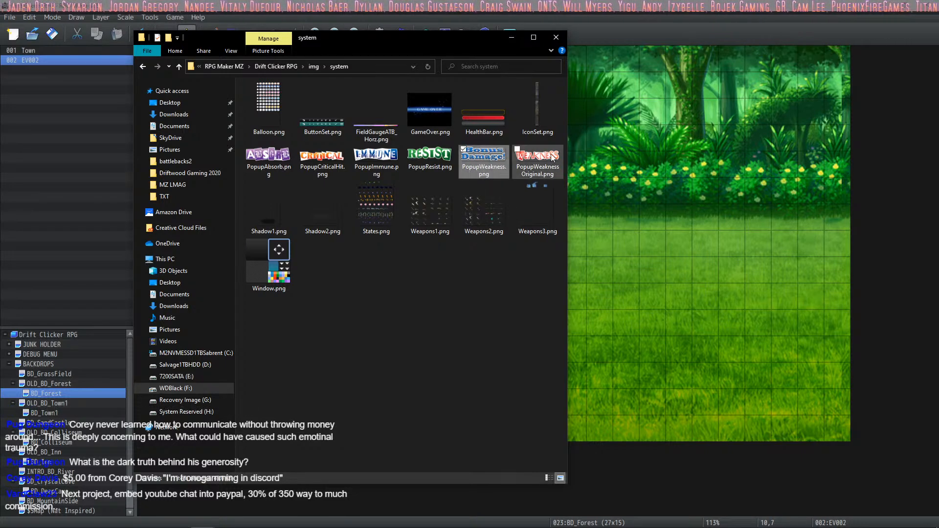
click(511, 37)
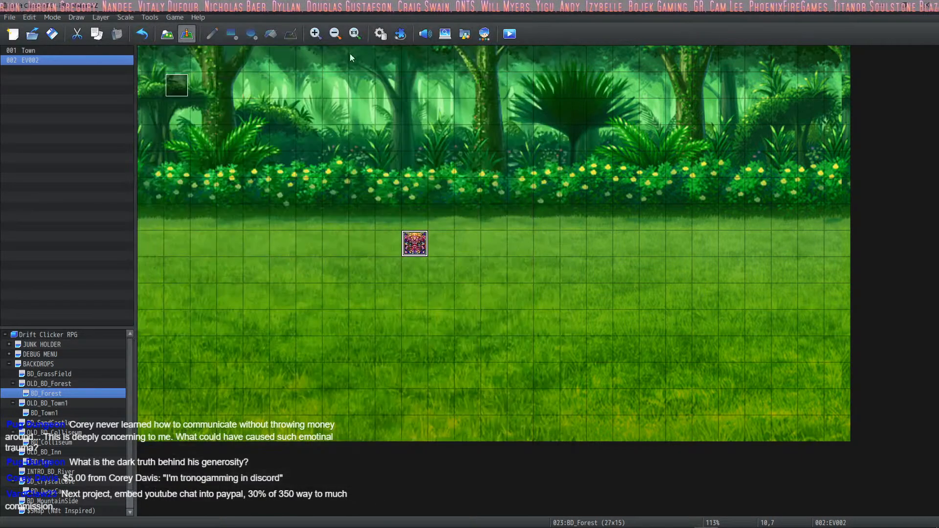
click(509, 34)
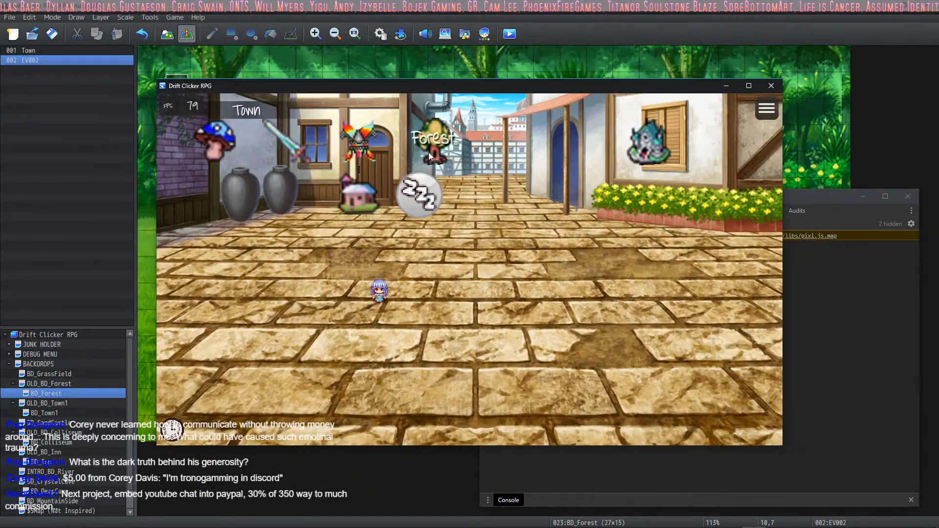
click(429, 157)
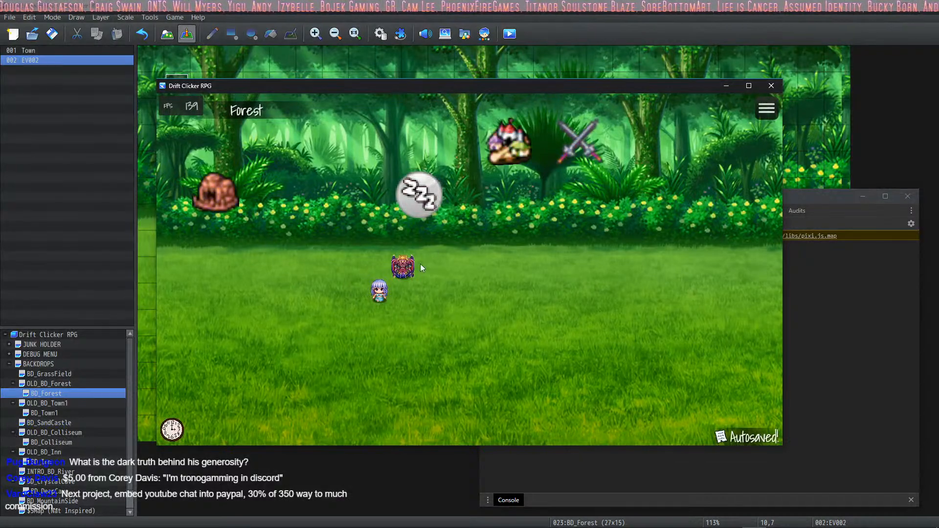
click(402, 268)
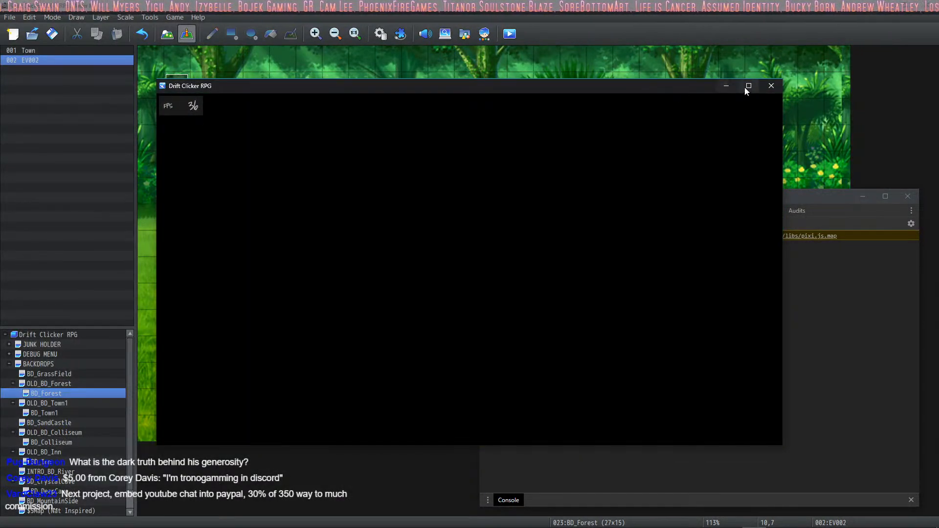
click(748, 86)
Attack the Alicorn repeatedly with the 100 Wind Focus skill to check the weakness popup, and close the playtest.
key(Down)
key(Return)
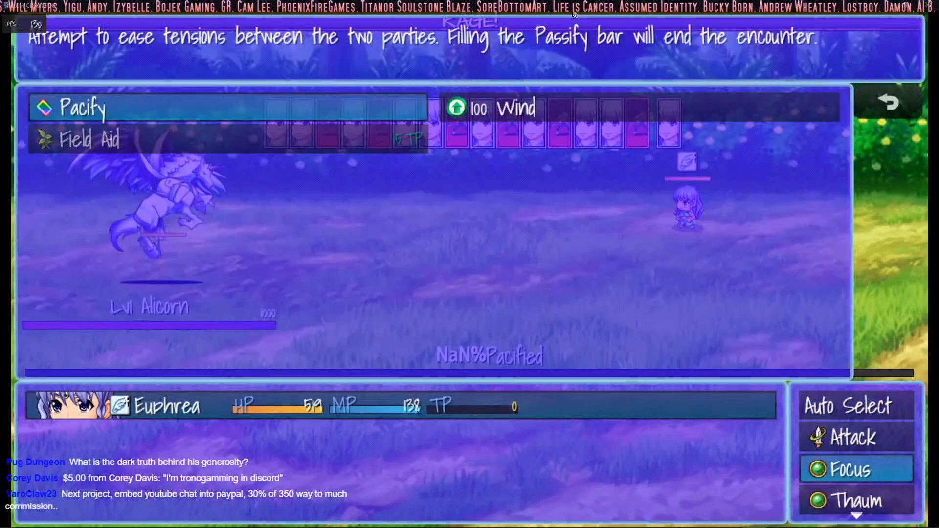
key(Return)
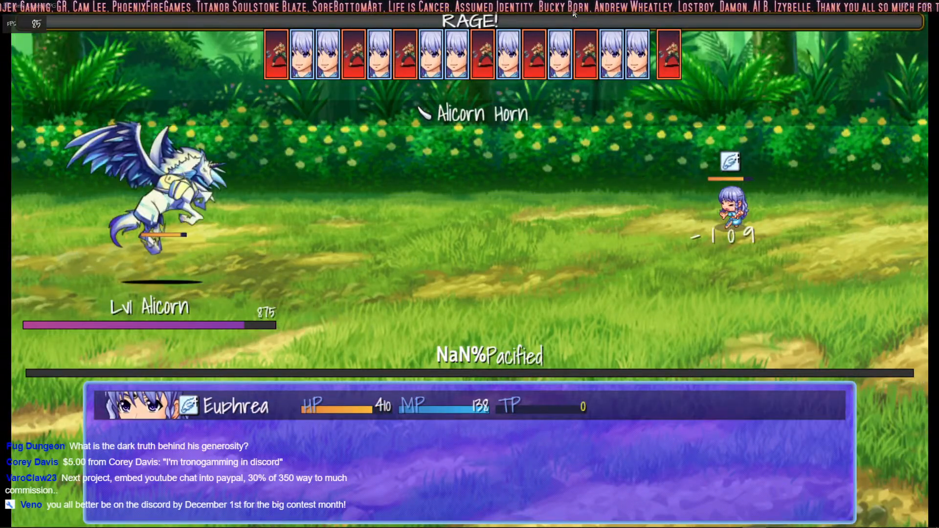
key(Return)
key(Return)
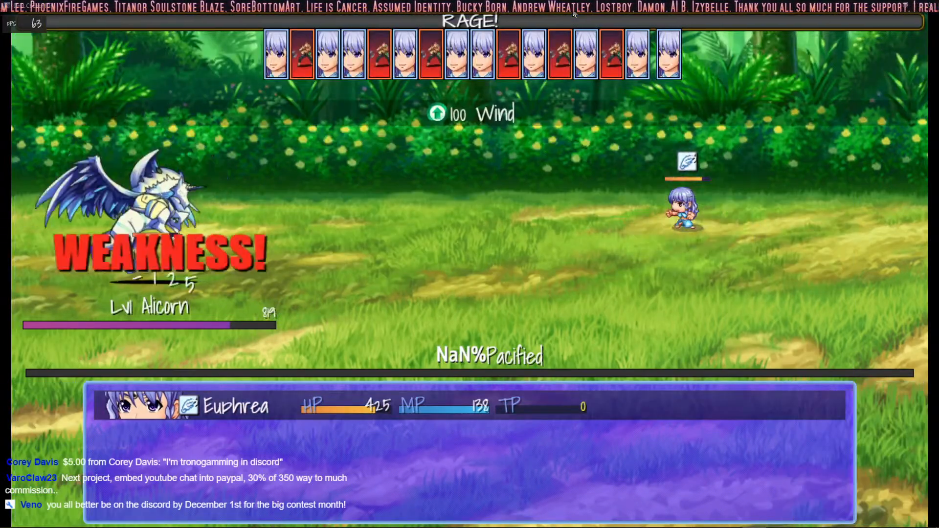
key(Return)
key(Return)
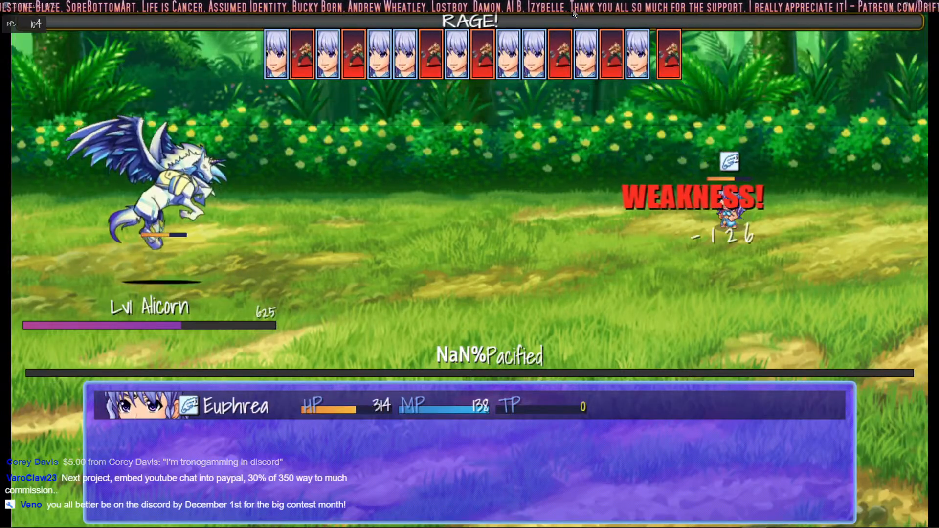
key(Return)
key(Return)
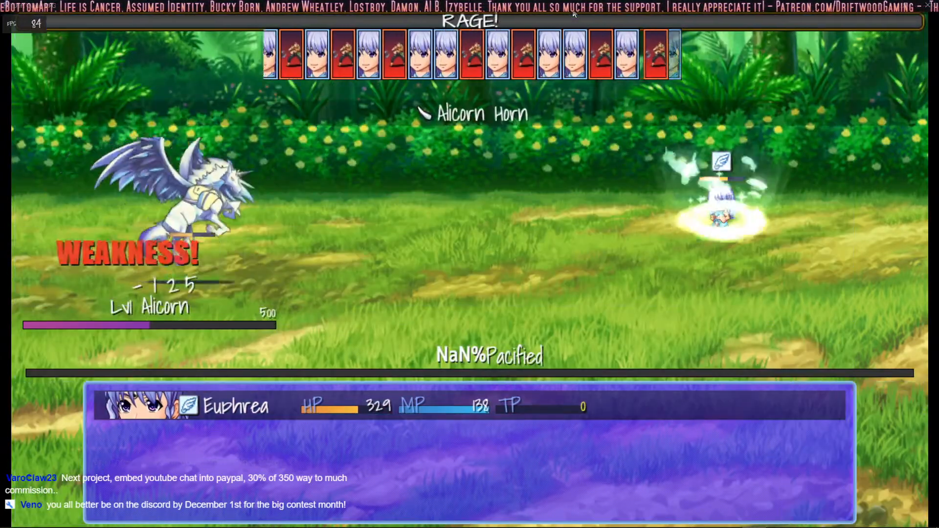
key(Return)
key(Return)
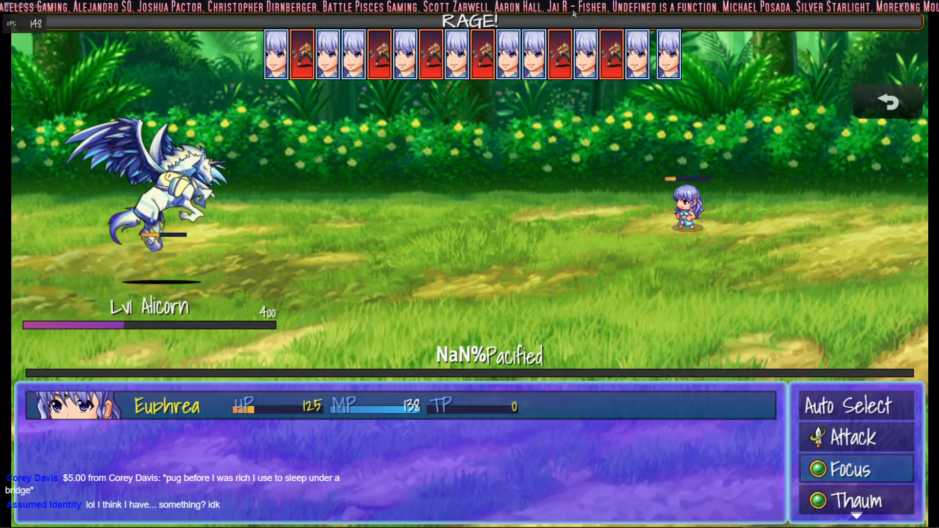
click(932, 4)
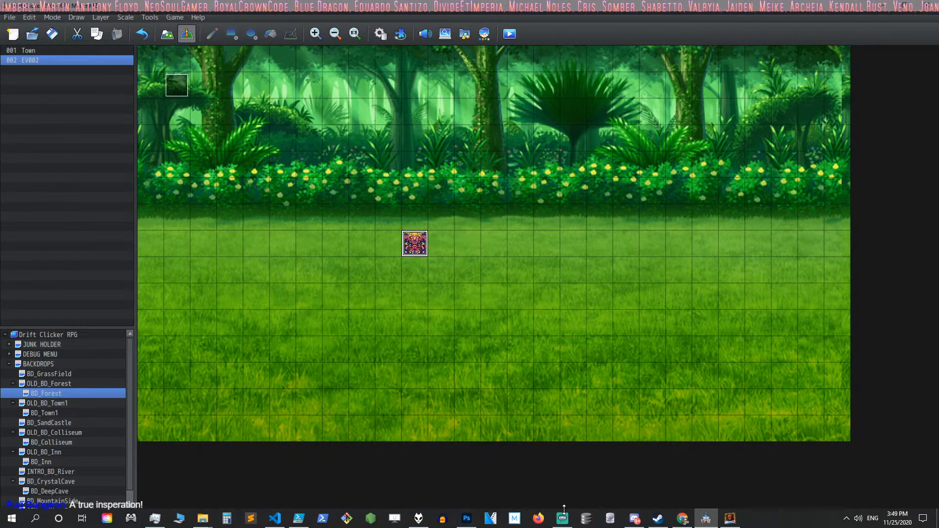
click(650, 522)
click(657, 518)
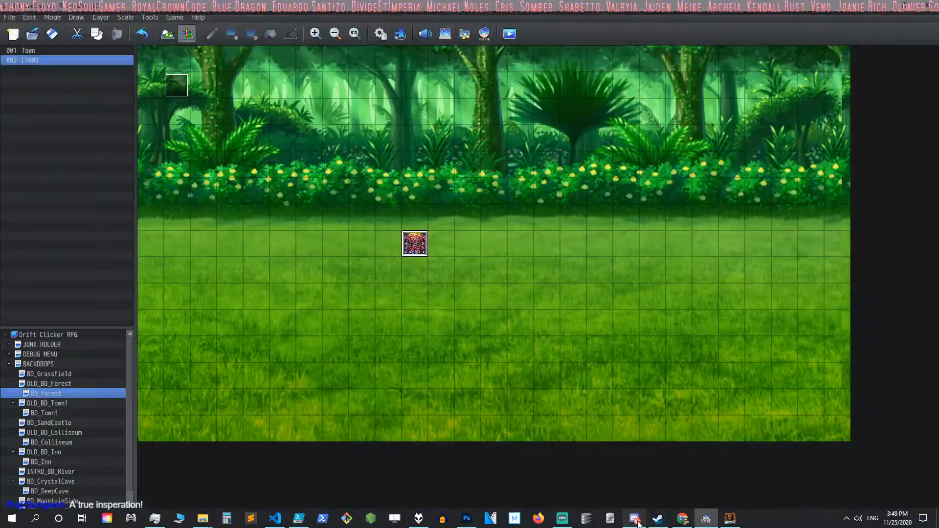
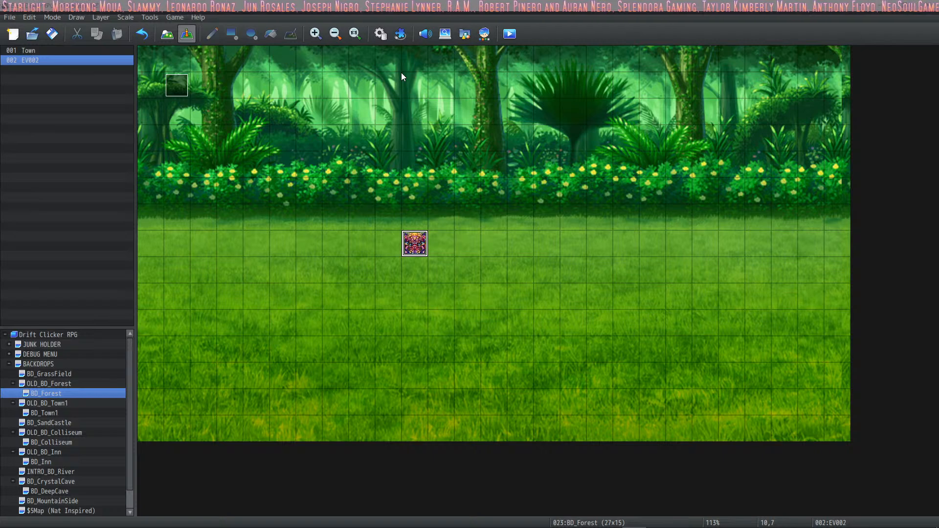
click(61, 61)
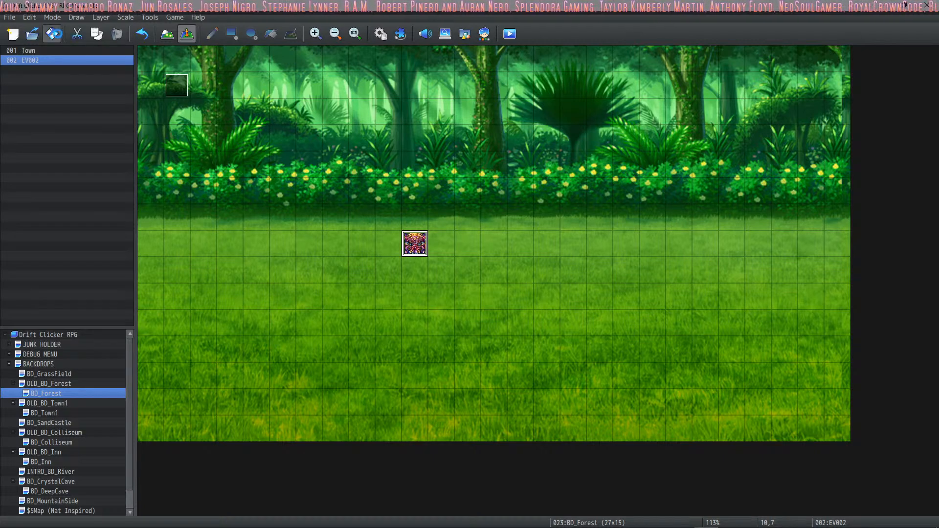
Open the settings of the VisuMZ_4_WeaknessPopups plugin from the plugin manager.
click(381, 34)
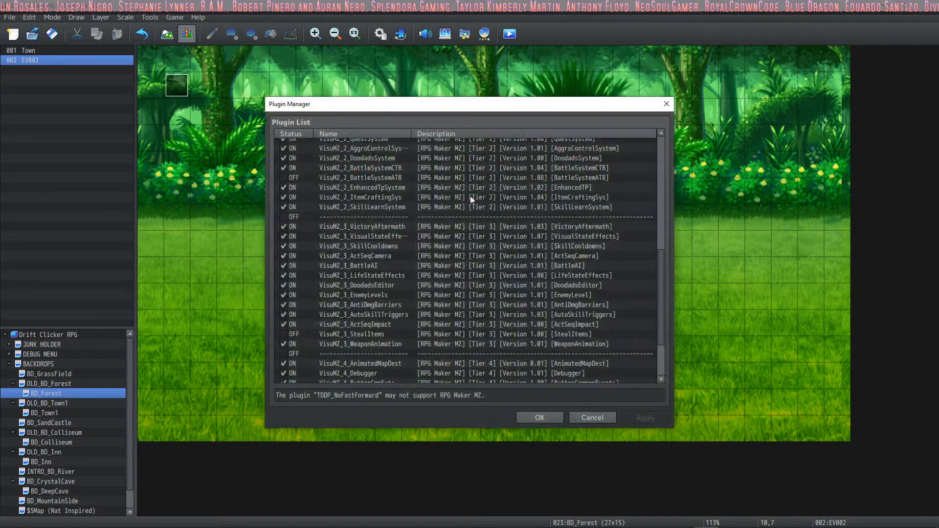
scroll(395, 235, down, 1)
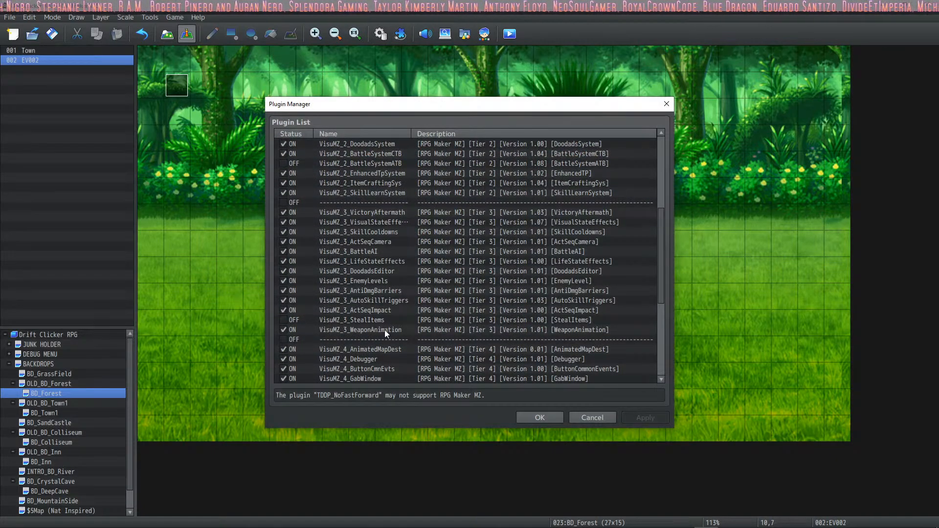
scroll(388, 327, down, 5)
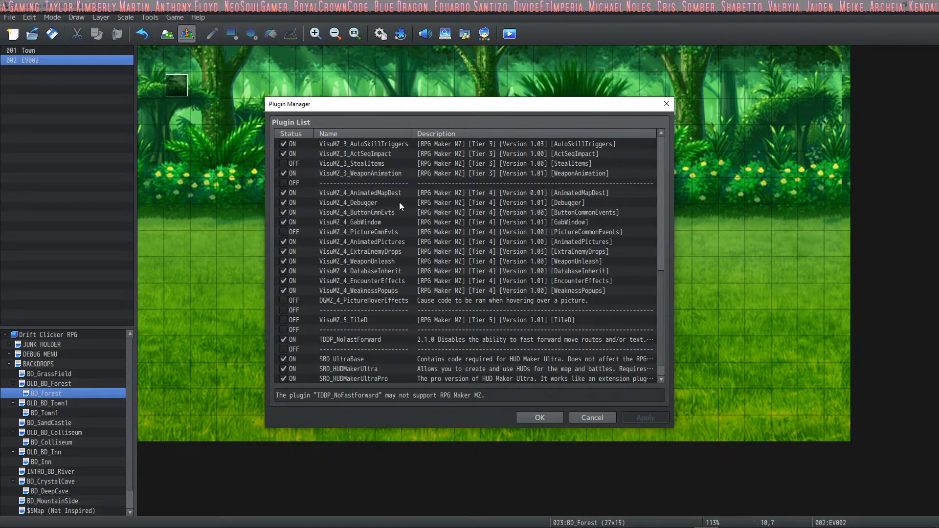
double_click(385, 290)
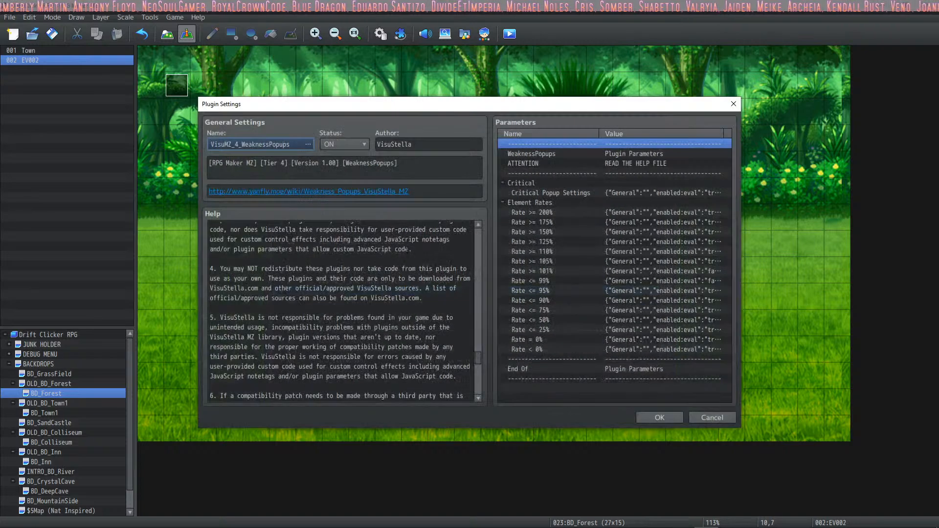
Set the Rate >= 200% popup's render text to BONUS DAMAGE!
double_click(572, 213)
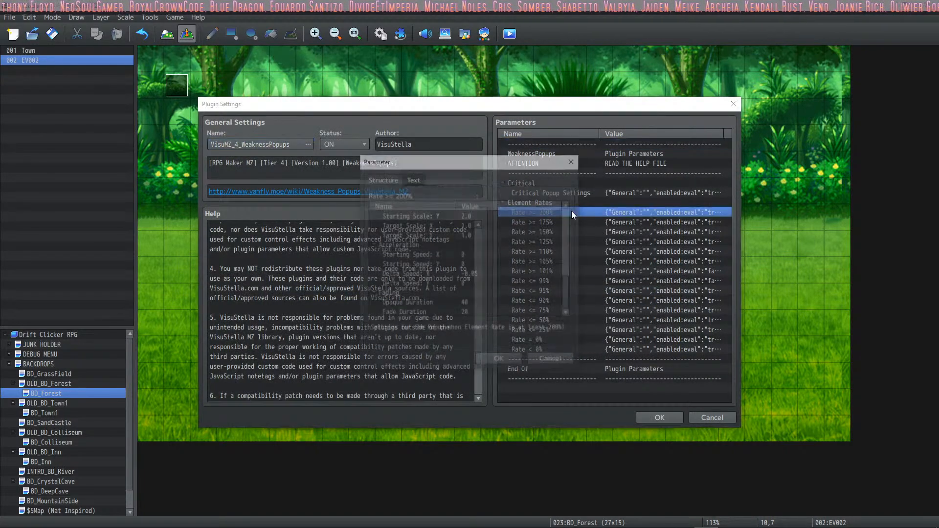
scroll(474, 245, up, 9)
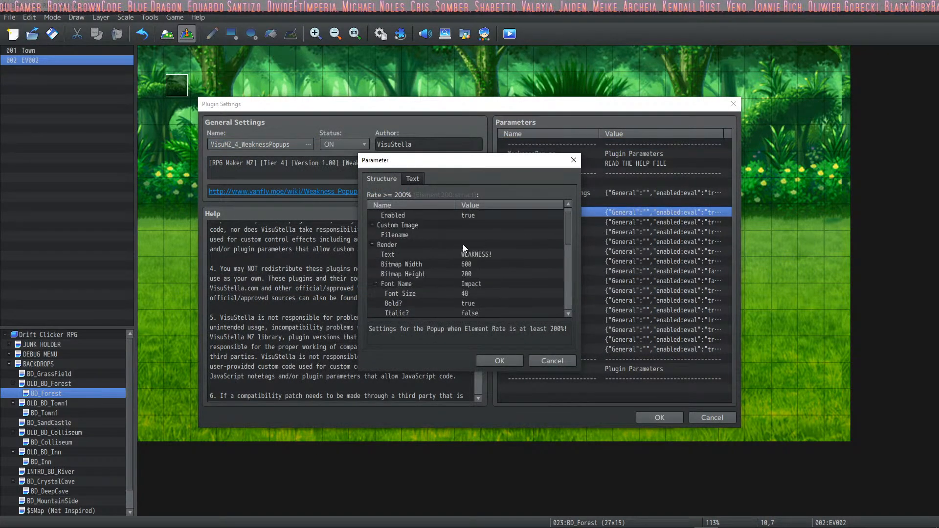
click(481, 265)
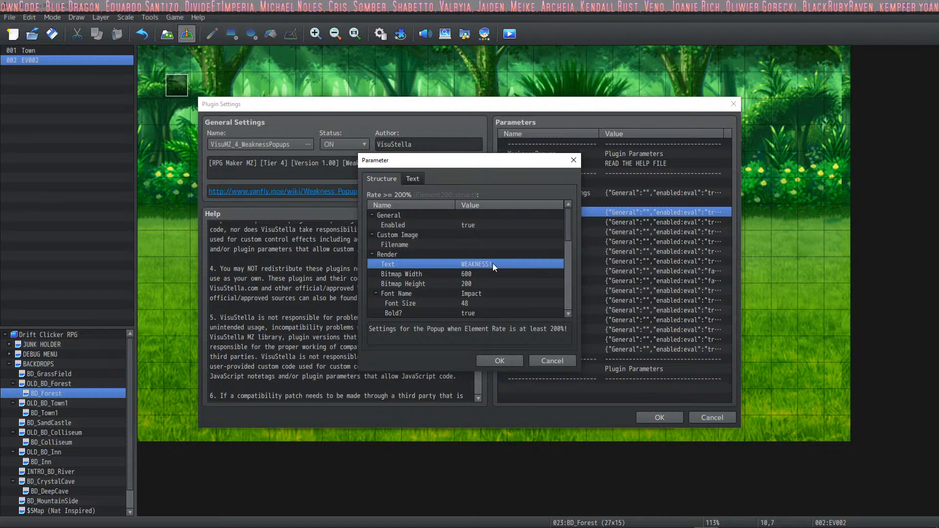
double_click(492, 264)
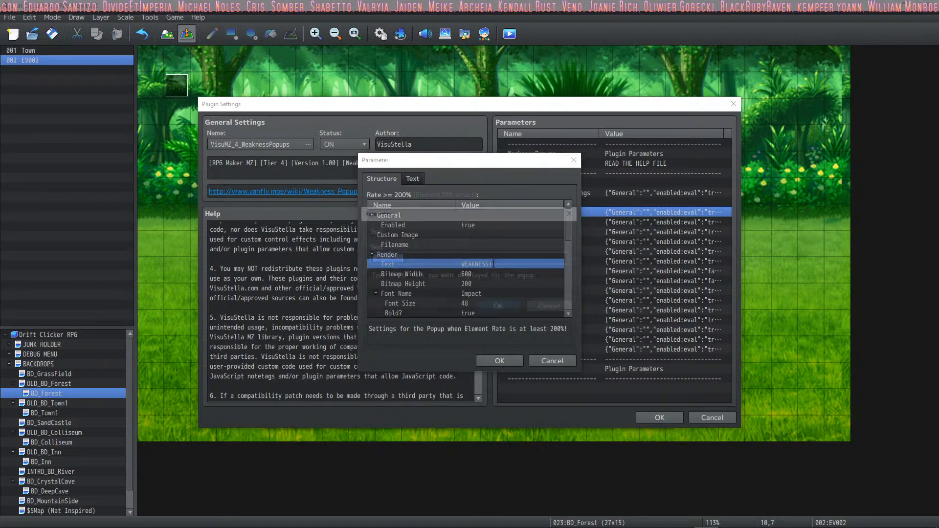
text(Bon)
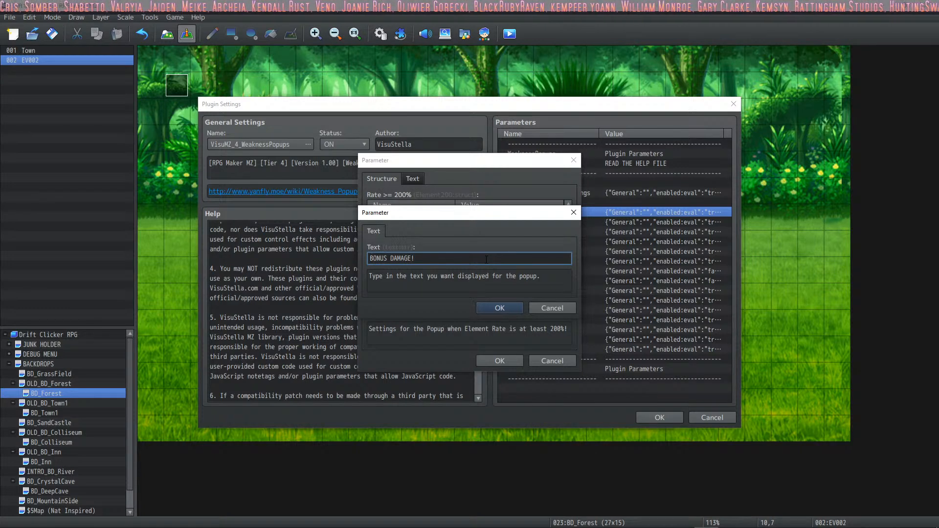
click(503, 305)
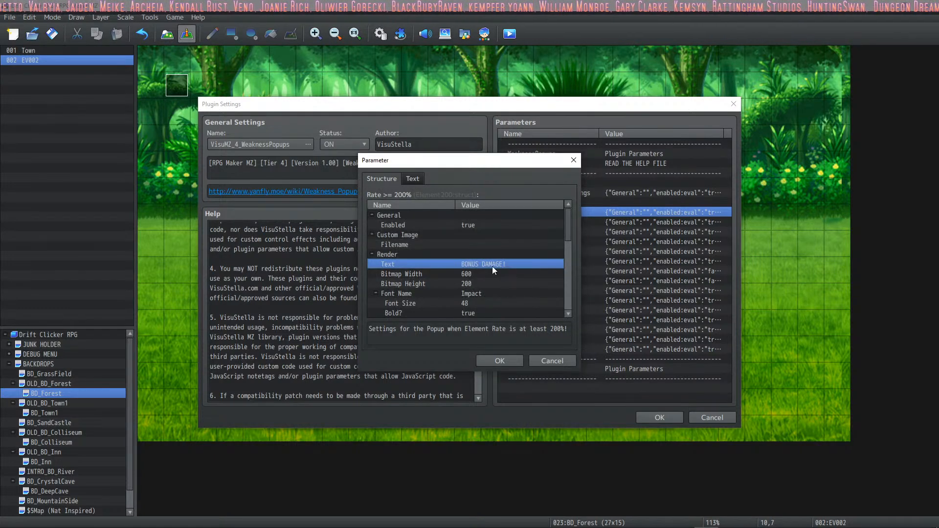
Copy the BONUS DAMAGE! text from the Rate >= 200% popup and confirm that popup's settings.
double_click(492, 266)
drag(483, 261, 277, 259)
key(ctrl+c)
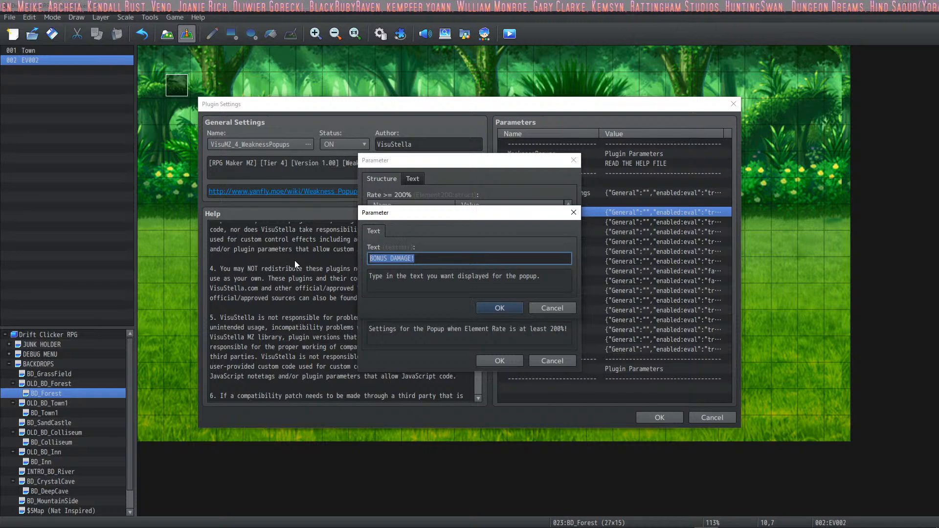
click(499, 307)
click(499, 360)
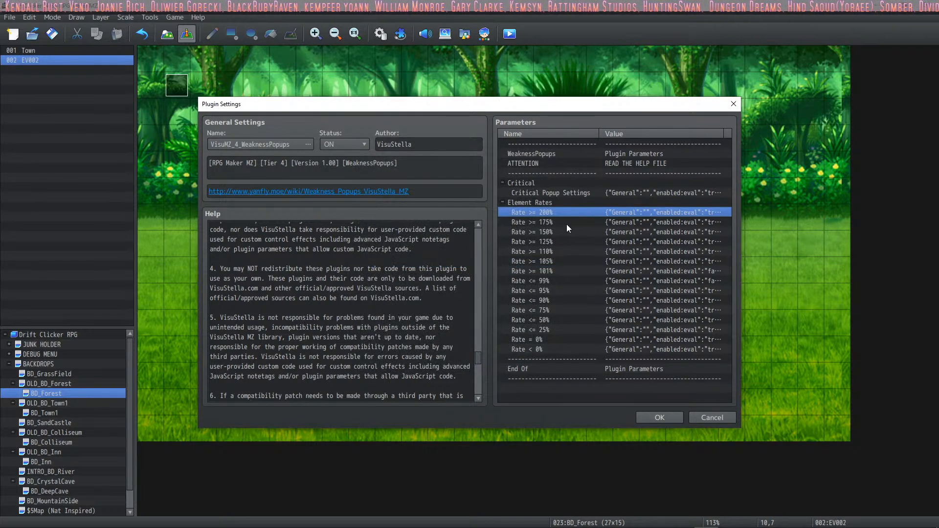
Replace the Rate >= 175% popup's render text with the copied BONUS DAMAGE! and confirm its settings.
click(575, 222)
double_click(574, 223)
double_click(491, 265)
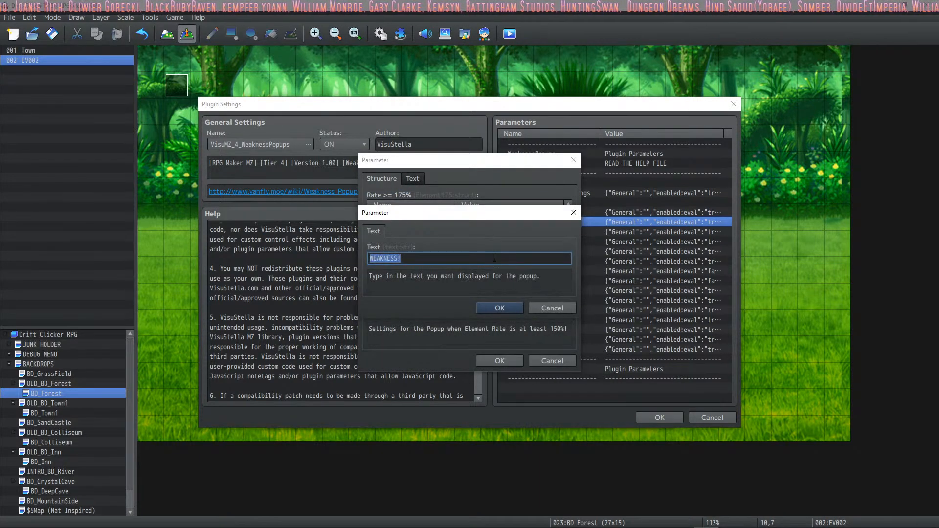
click(494, 308)
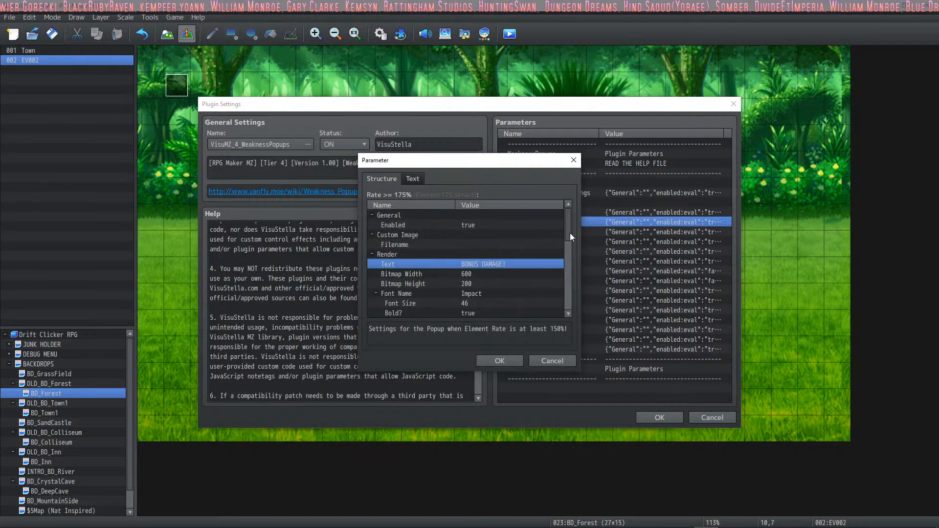
click(498, 360)
Replace the Rate >= 150% popup's render text with the copied BONUS DAMAGE! and confirm its settings.
double_click(563, 231)
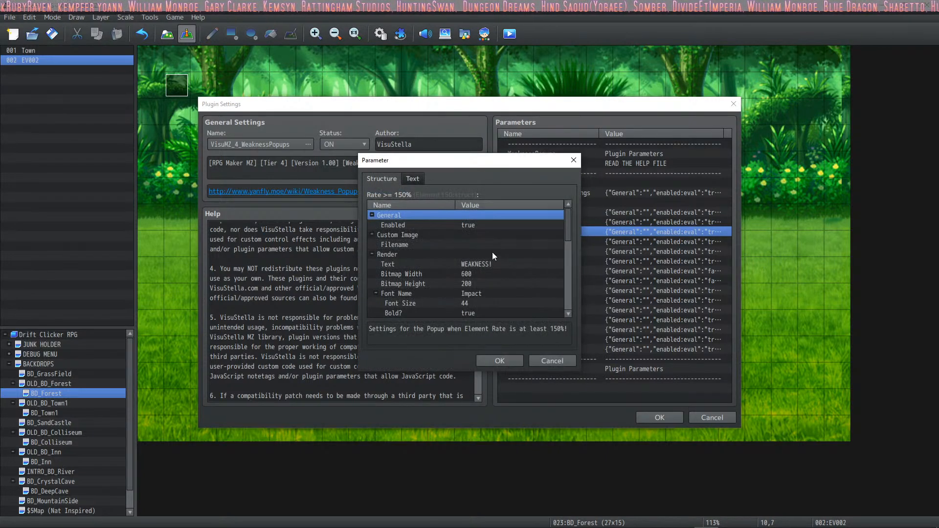
click(487, 265)
double_click(487, 267)
key(ctrl+v)
click(491, 307)
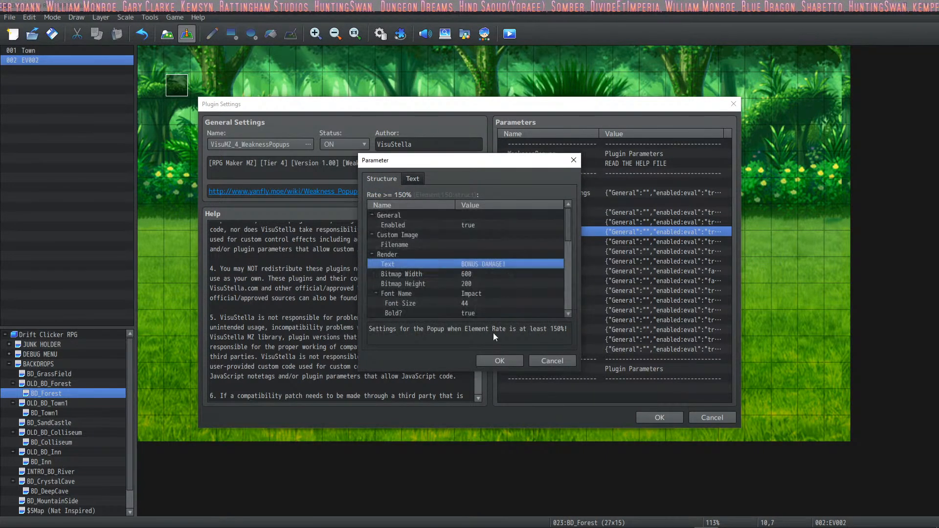
click(500, 358)
Replace the Rate >= 125% popup's render text with the copied BONUS DAMAGE! and confirm its settings.
double_click(544, 241)
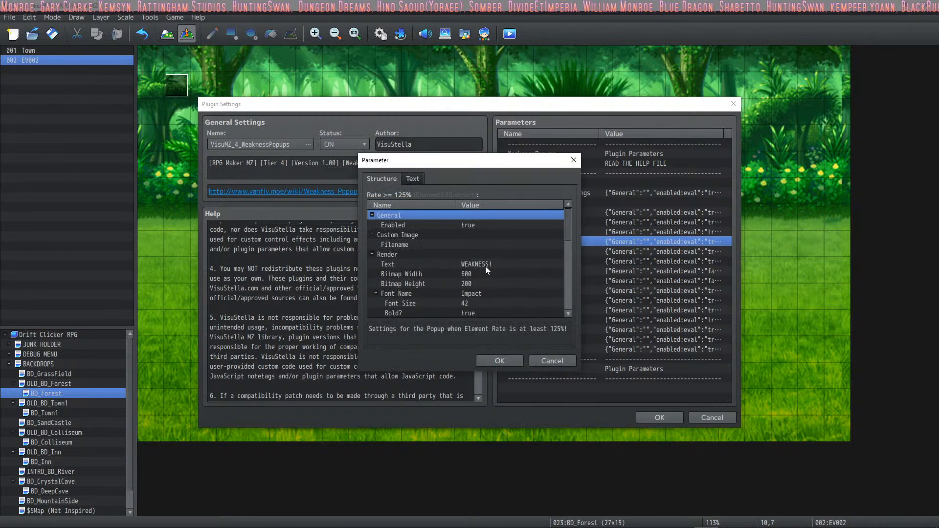
double_click(485, 266)
key(ctrl+v)
click(496, 307)
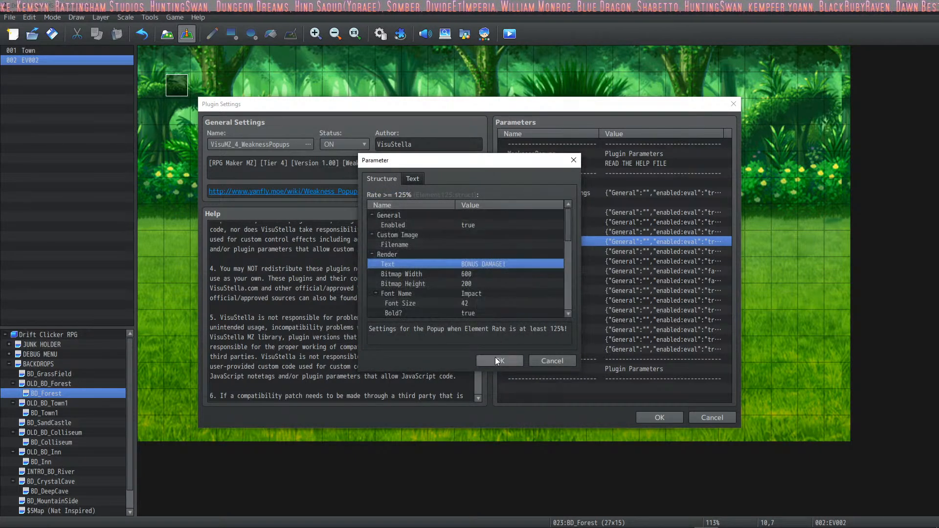
click(497, 359)
Replace the Rate >= 110% popup's render text with the copied BONUS DAMAGE! and confirm its settings.
double_click(539, 252)
double_click(503, 264)
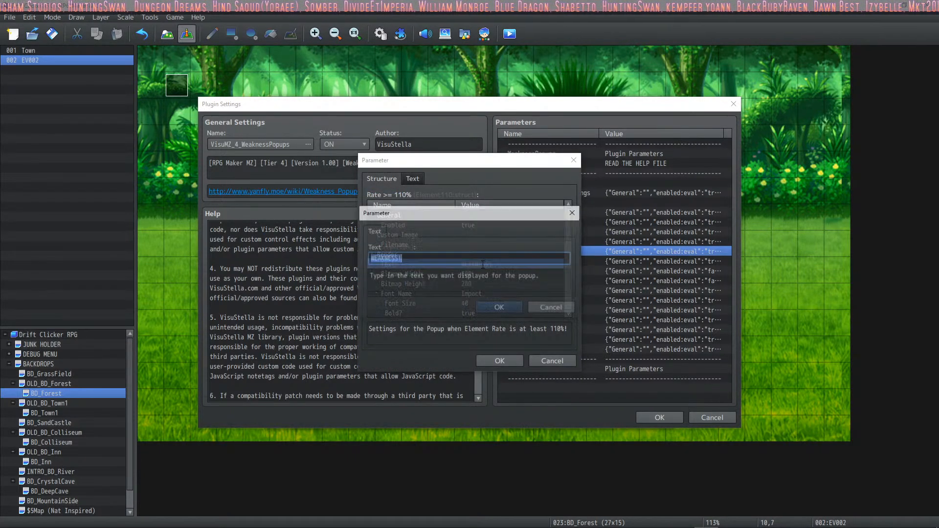
key(ctrl+v)
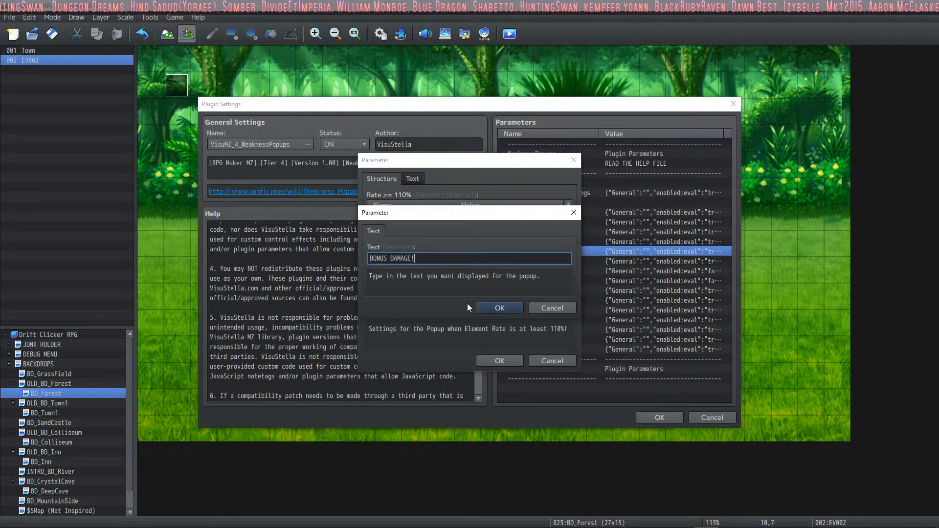
click(500, 307)
click(503, 359)
Replace the Rate >= 105% popup's render text with the copied BONUS DAMAGE! and confirm its settings.
double_click(547, 262)
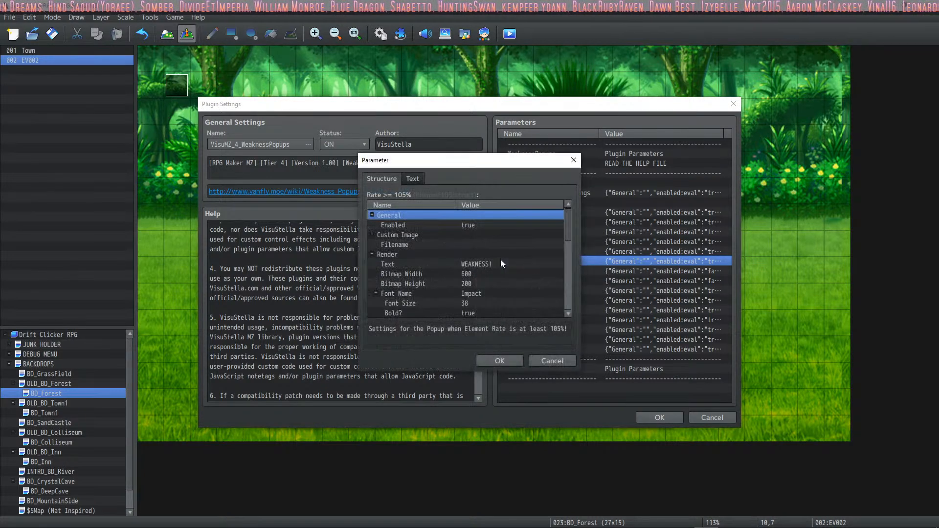
double_click(479, 265)
key(ctrl+v)
click(497, 304)
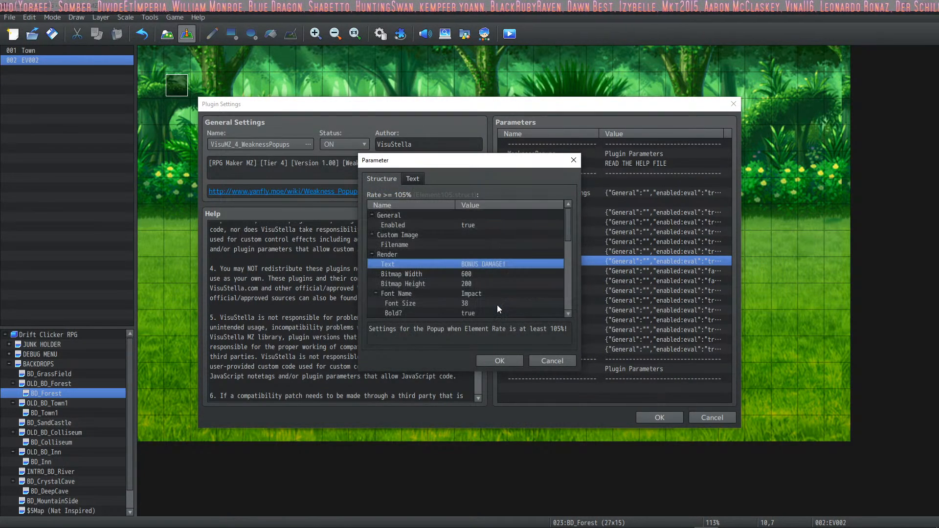
click(500, 361)
Check the Rate >= 101% popup's settings, then confirm the plugin settings and close the plugin list.
double_click(558, 271)
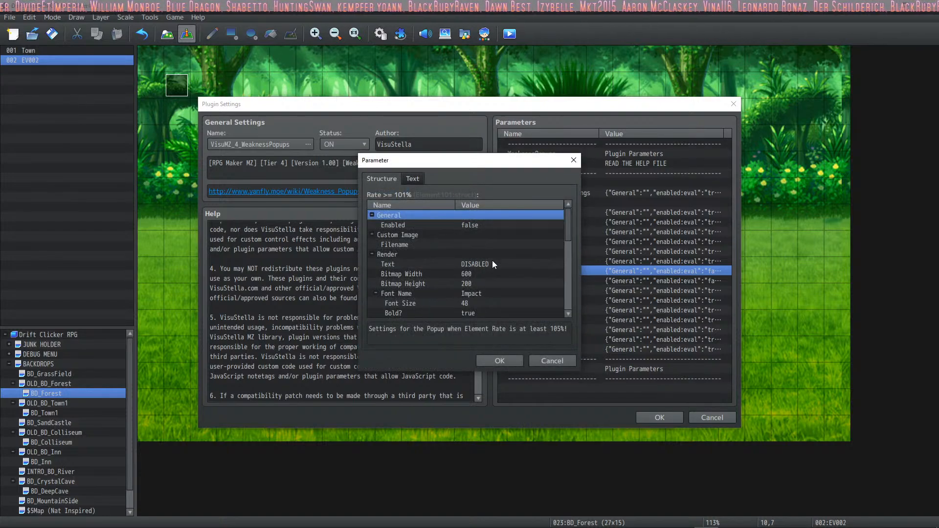
click(500, 361)
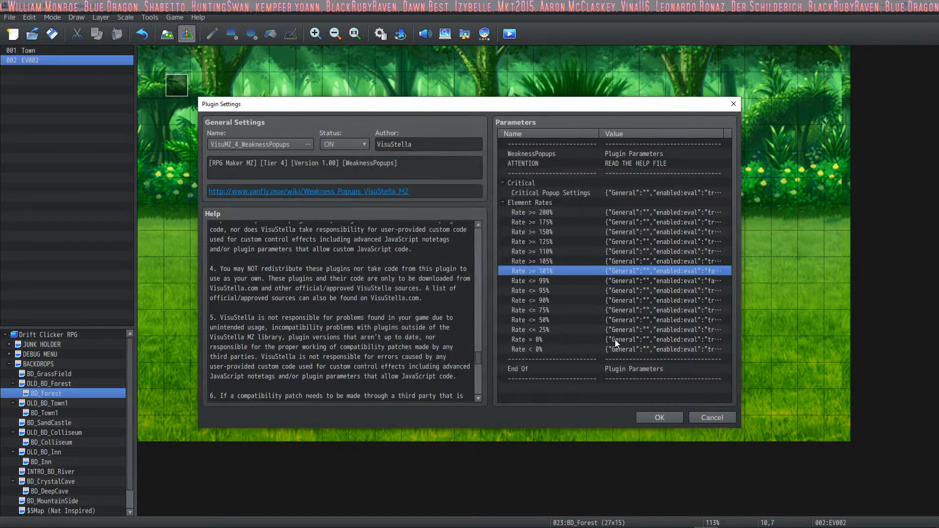
click(658, 417)
click(540, 418)
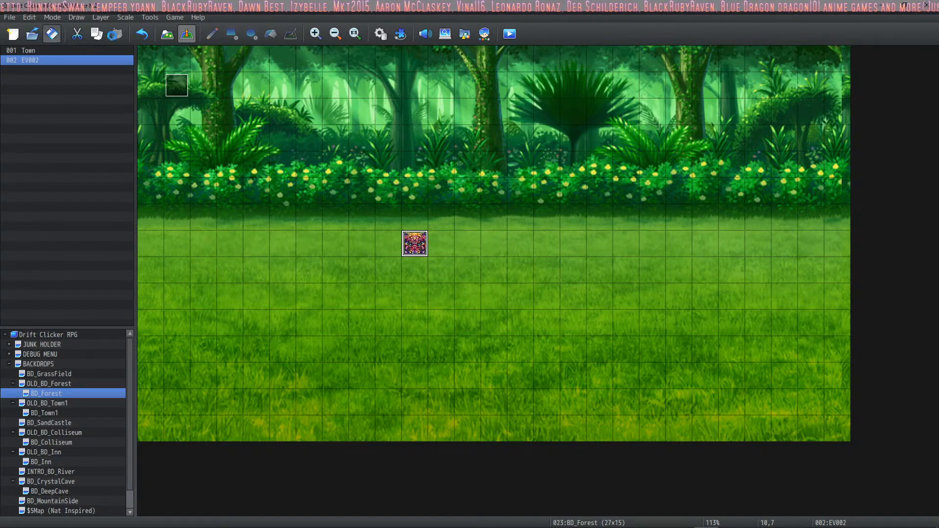
click(511, 35)
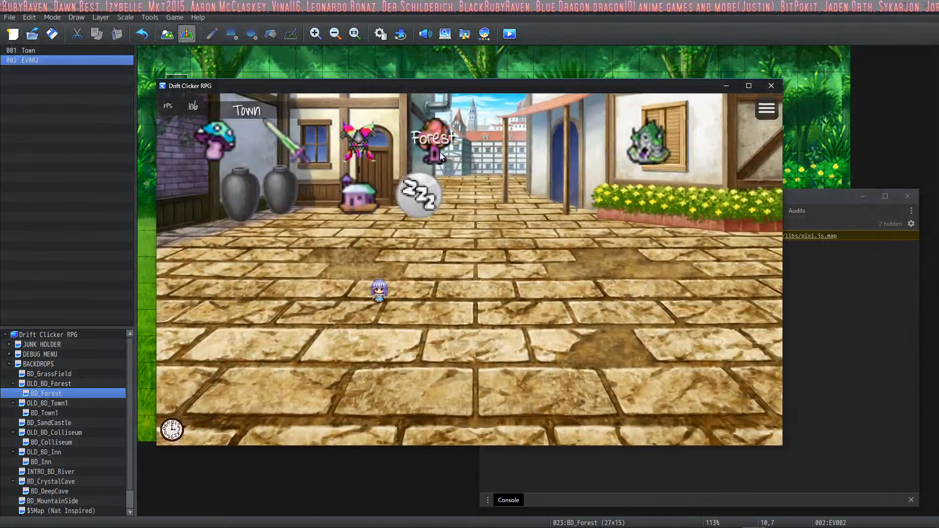
click(440, 153)
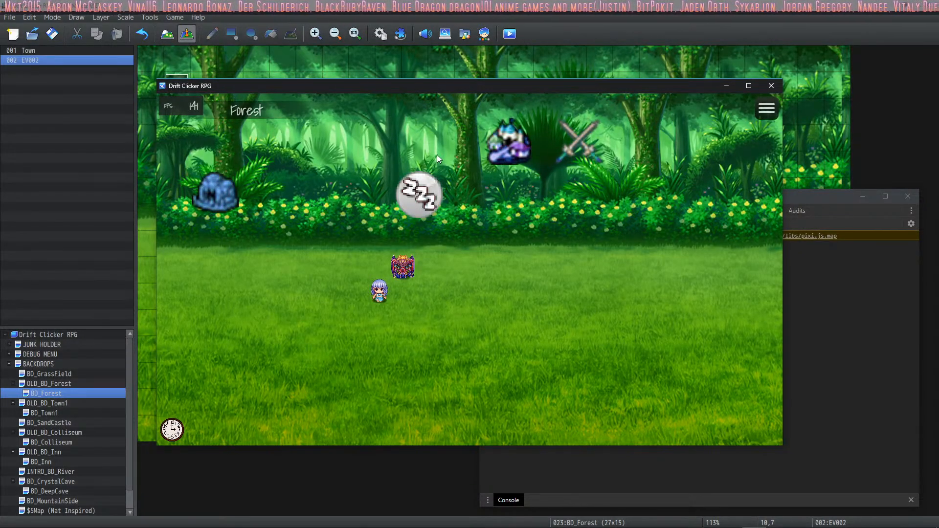
click(582, 148)
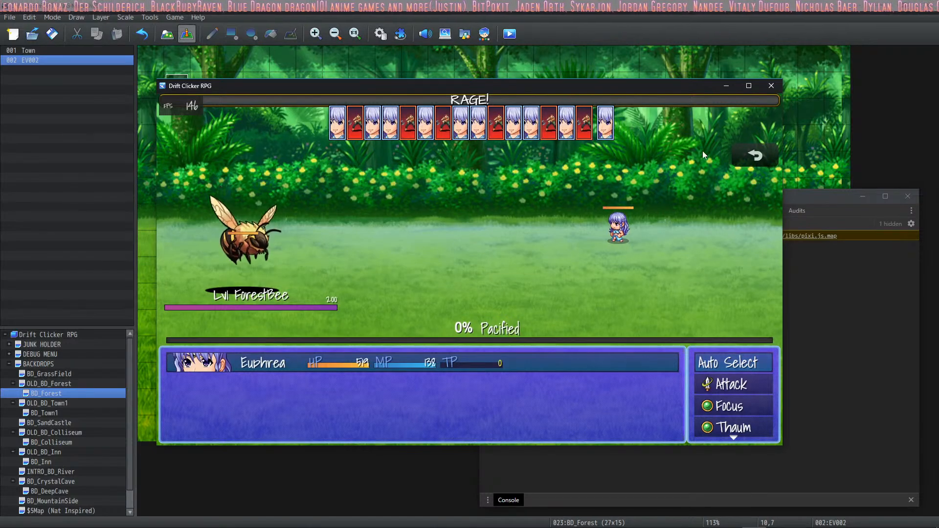
key(alt+F4)
Start the playtest in a maximized game window and travel from Town to the Forest.
key(ctrl+r)
click(747, 87)
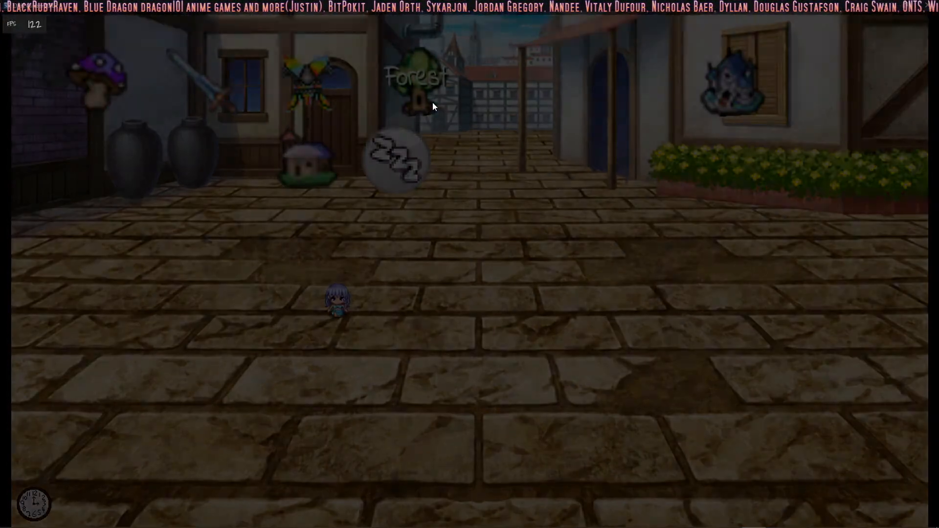
click(432, 103)
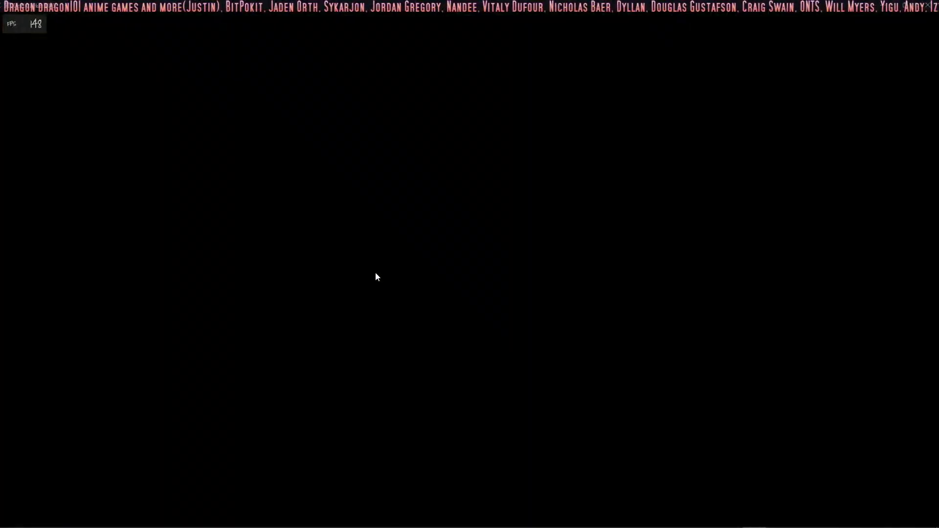
Test the weakness popup by repeatedly casting the Focus skill 100 Wind on the Alicorn, then close the playtest.
key(Down)
key(Return)
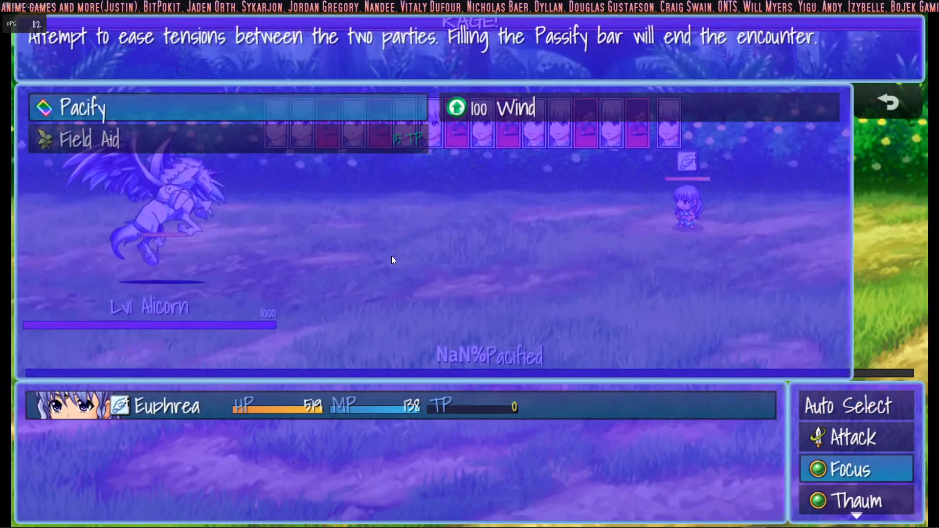
key(Right)
key(Return)
key(Return)
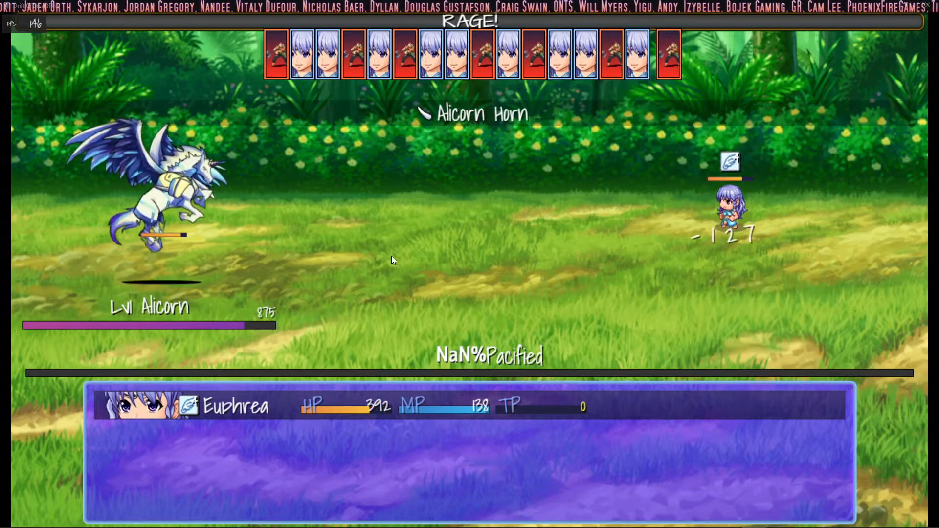
key(Return)
key(Return)
key(Return)
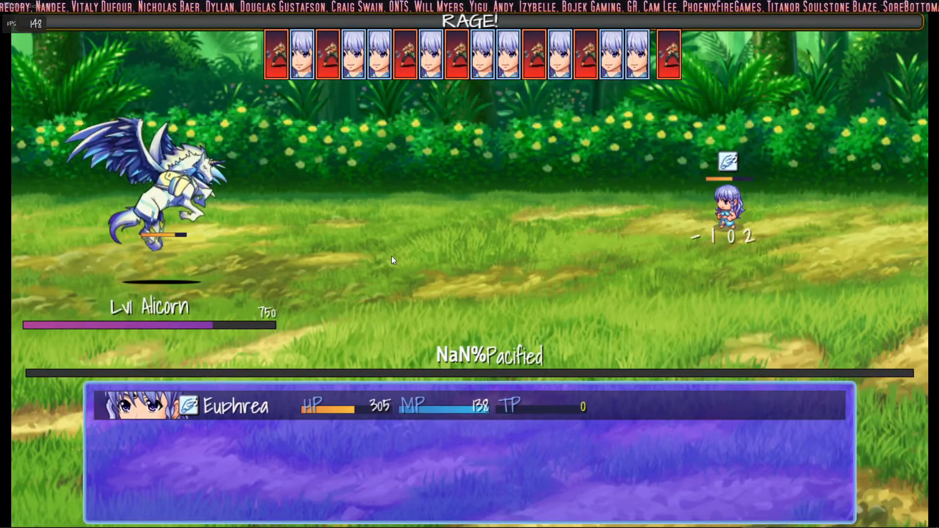
key(Return)
key(Return)
key(Return)
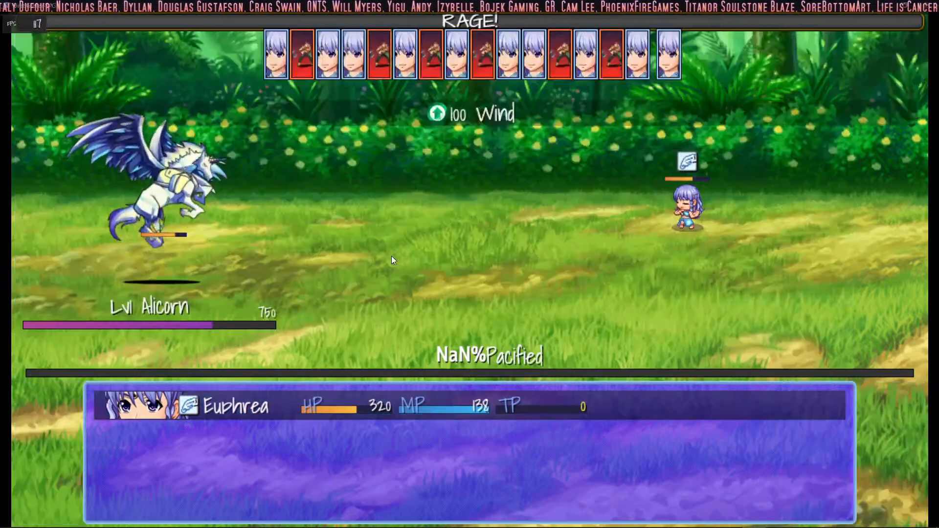
key(Return)
key(Return)
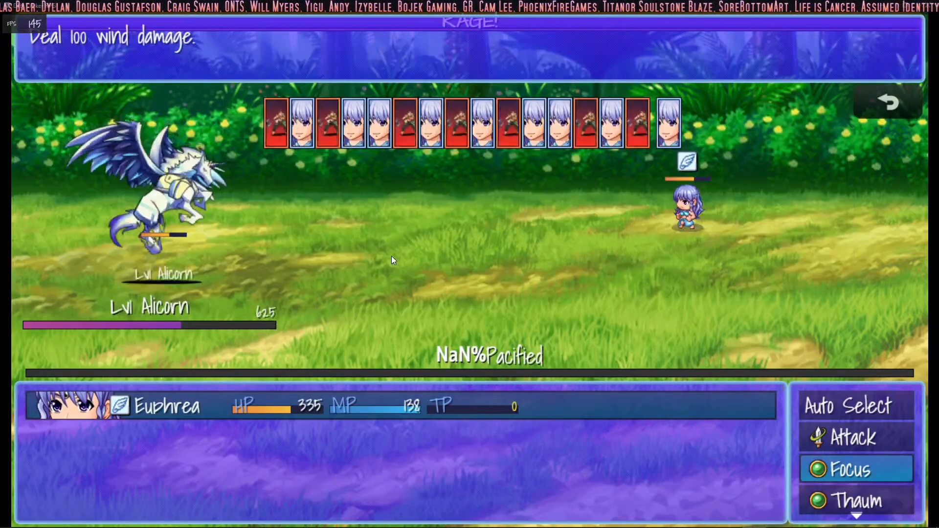
key(Return)
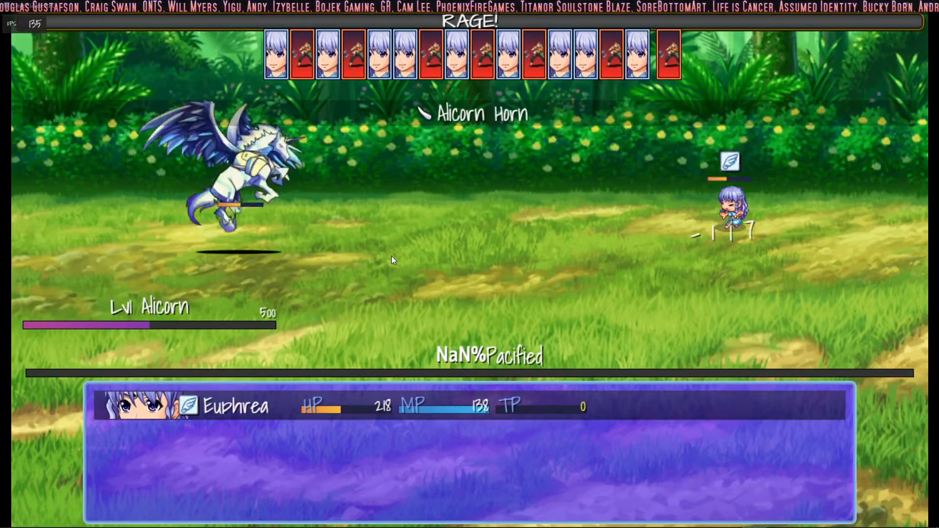
key(Return)
key(Return)
key(Return)
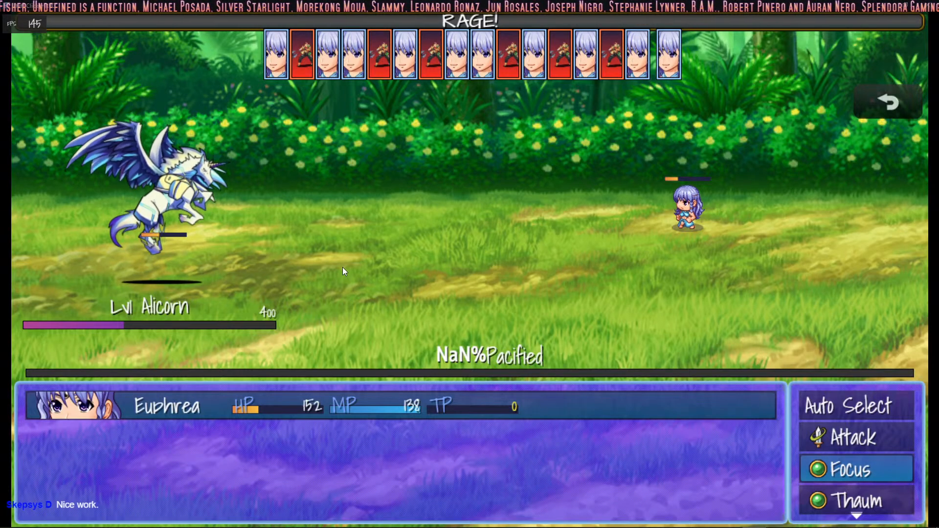
key(Return)
key(Return)
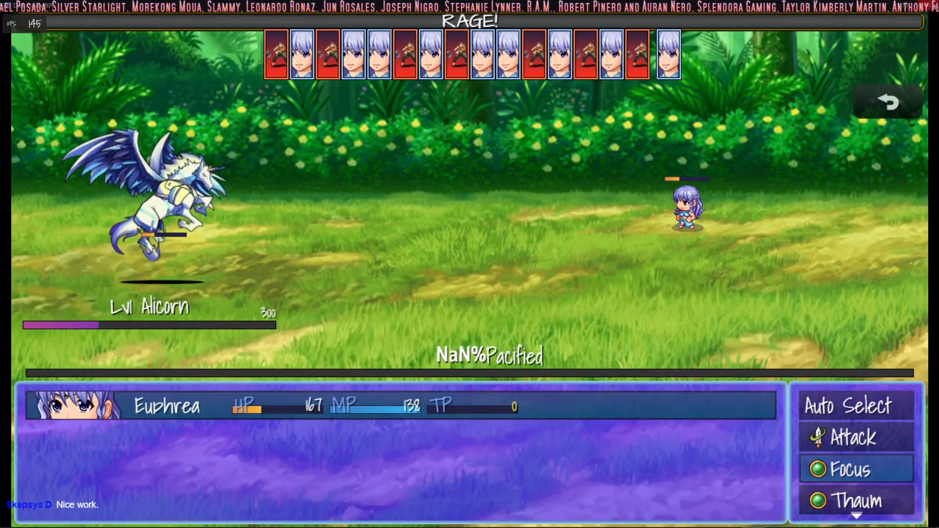
click(928, 5)
Open the project folder from the editor and go to its img/system subfolder.
click(175, 17)
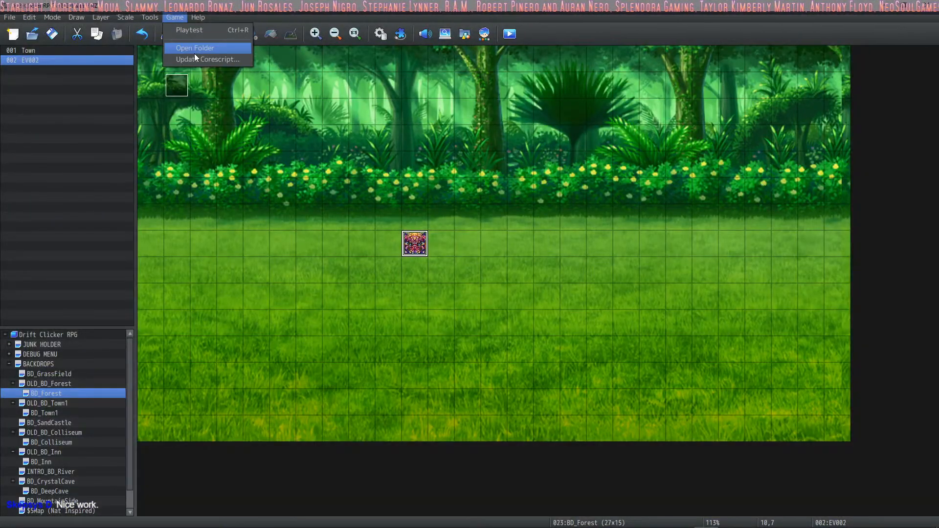
click(194, 54)
double_click(345, 184)
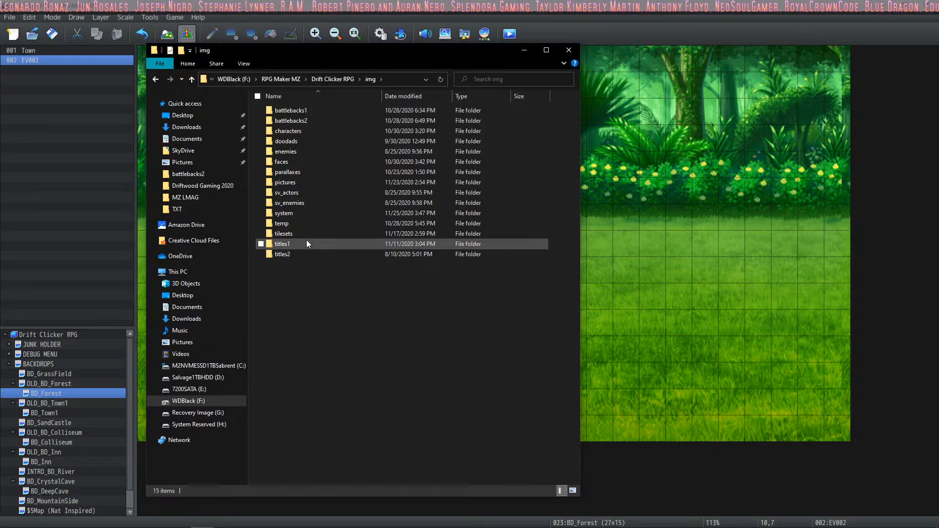
double_click(307, 212)
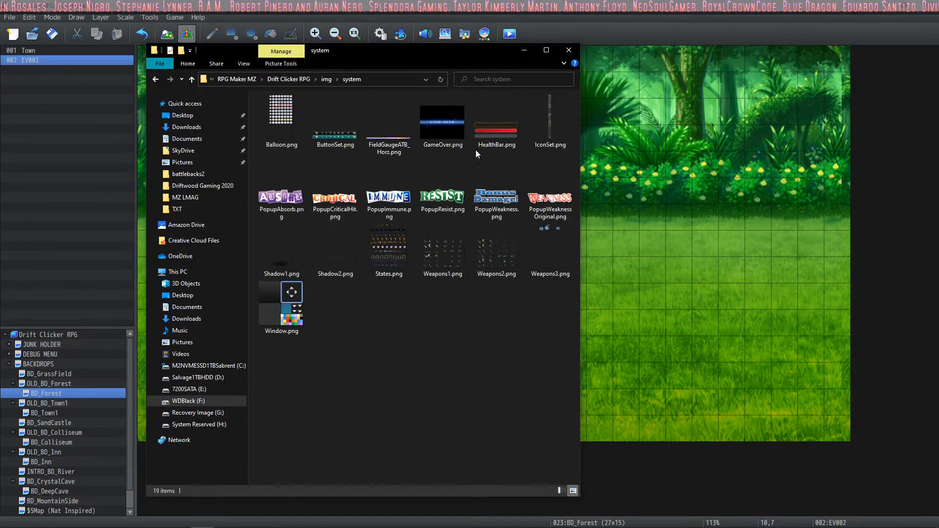
Examine the popup images, comparing PopupWeakness.png with the original weakness image, then minimize the folder window.
click(442, 198)
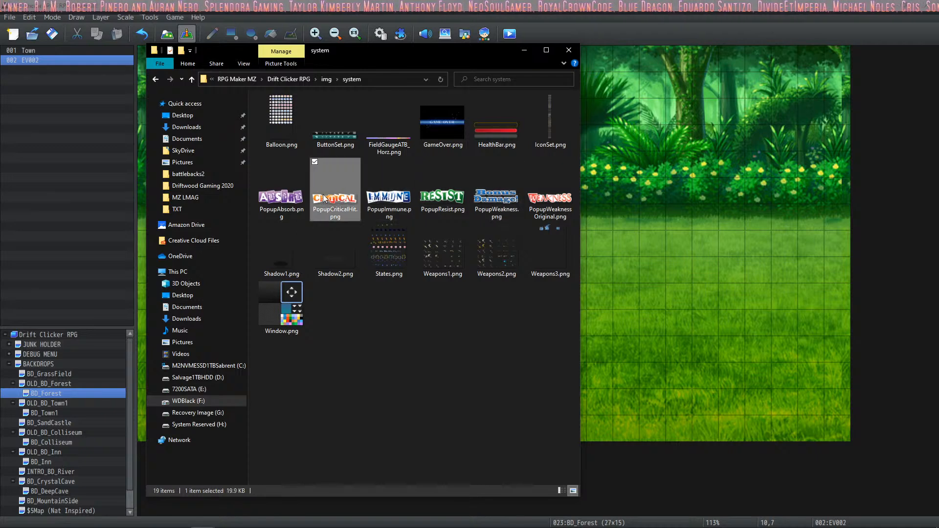
click(299, 204)
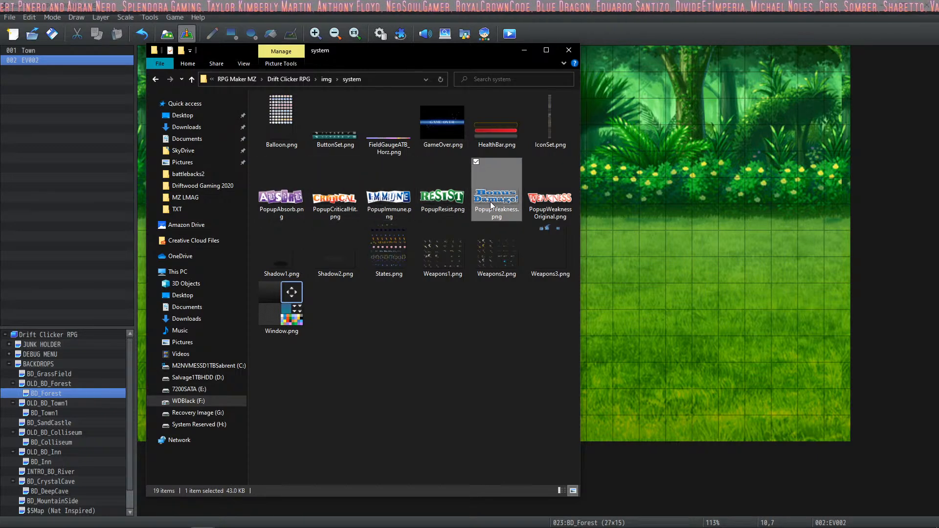
click(540, 207)
click(502, 209)
click(553, 211)
click(503, 214)
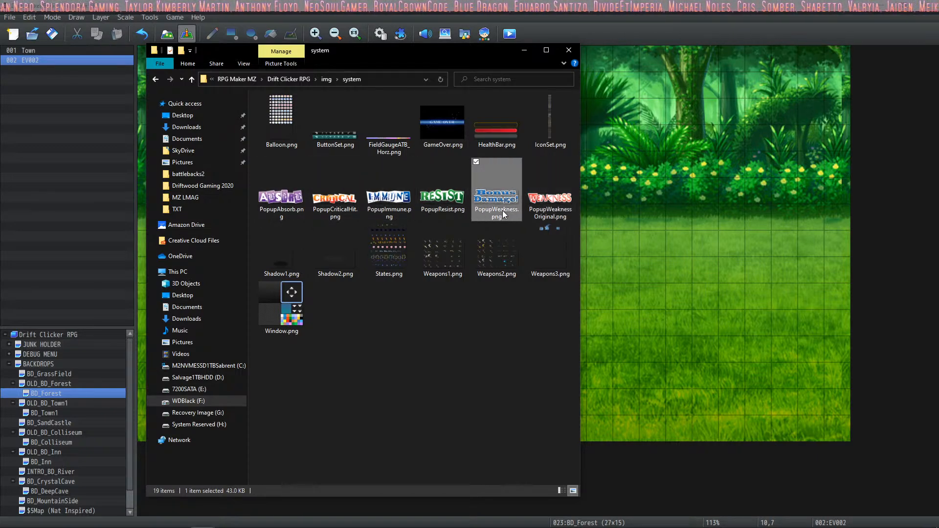
click(548, 213)
click(498, 214)
click(543, 214)
click(494, 213)
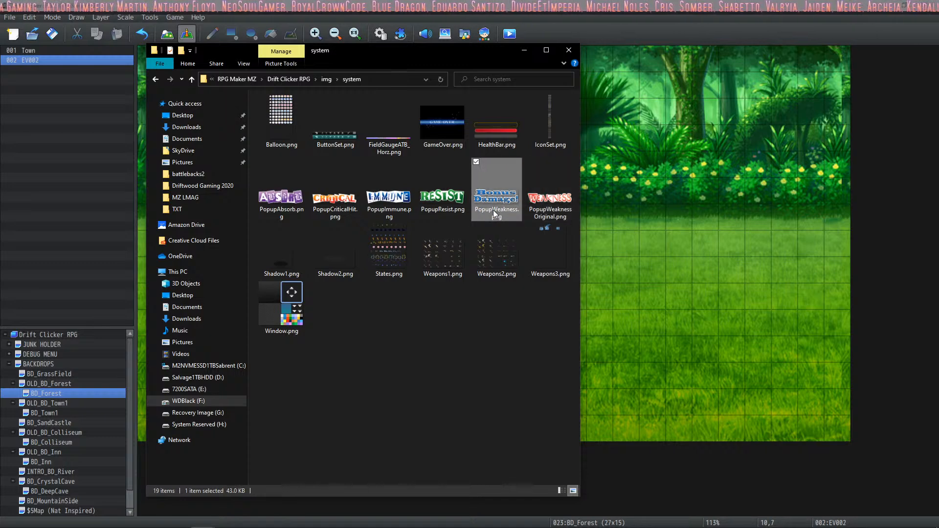
click(552, 210)
click(499, 211)
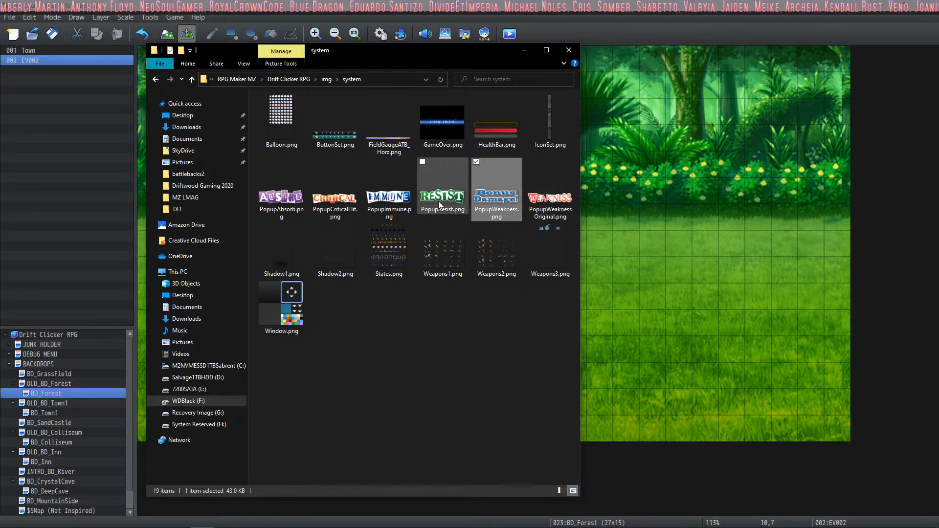
click(548, 210)
click(482, 210)
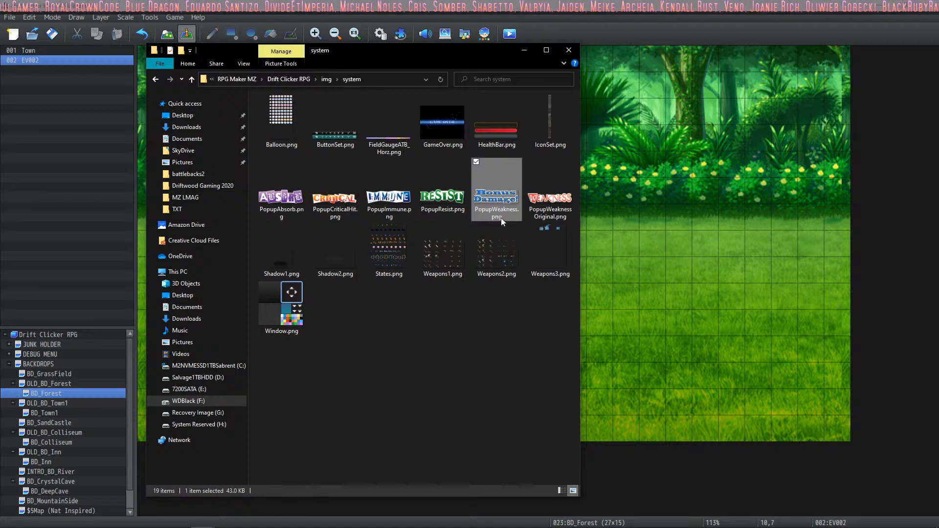
mouse_move(501, 217)
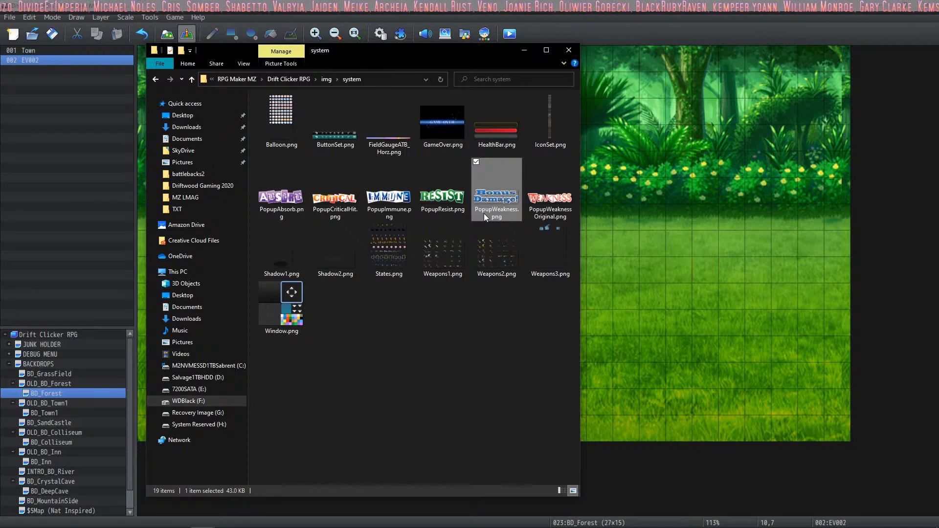
click(558, 204)
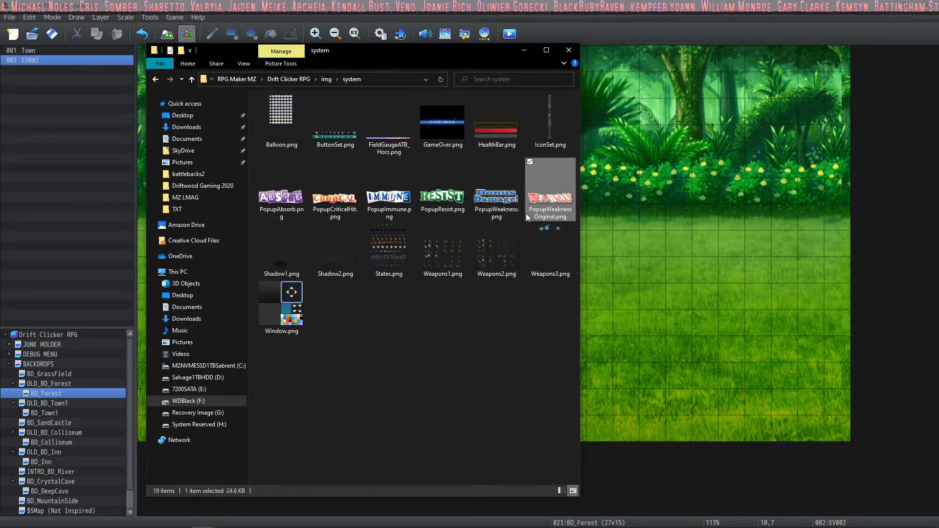
click(479, 210)
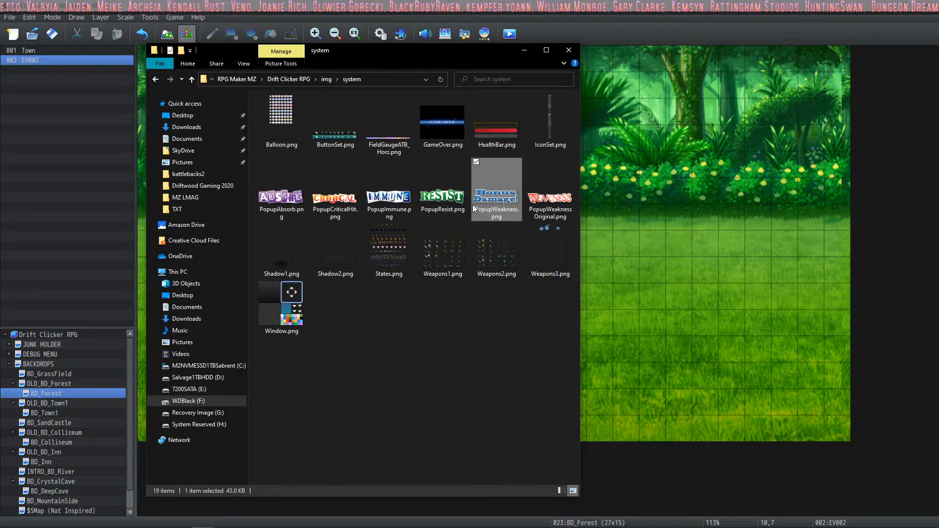
click(538, 197)
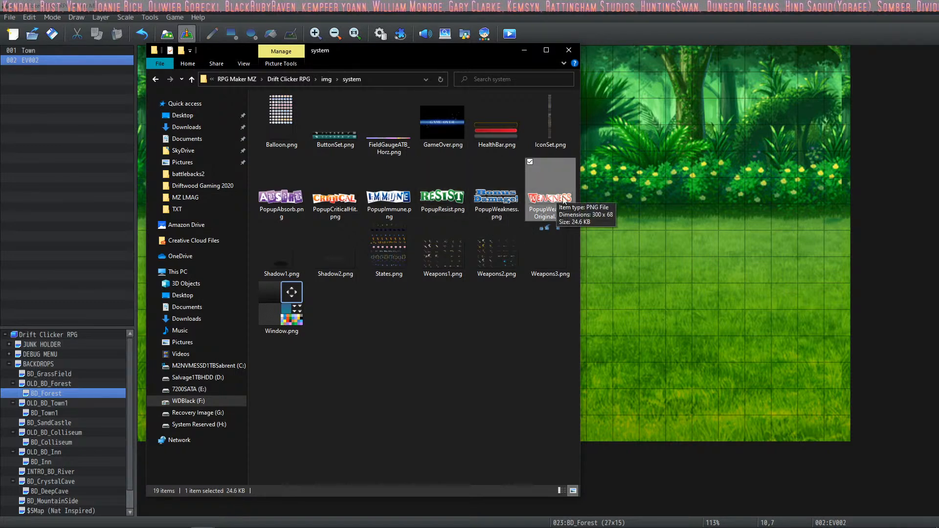
click(502, 201)
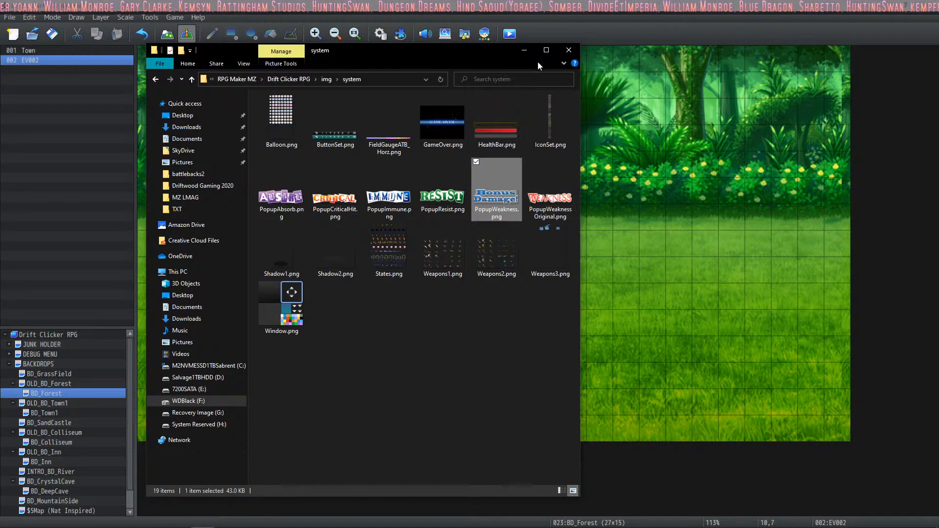
click(524, 50)
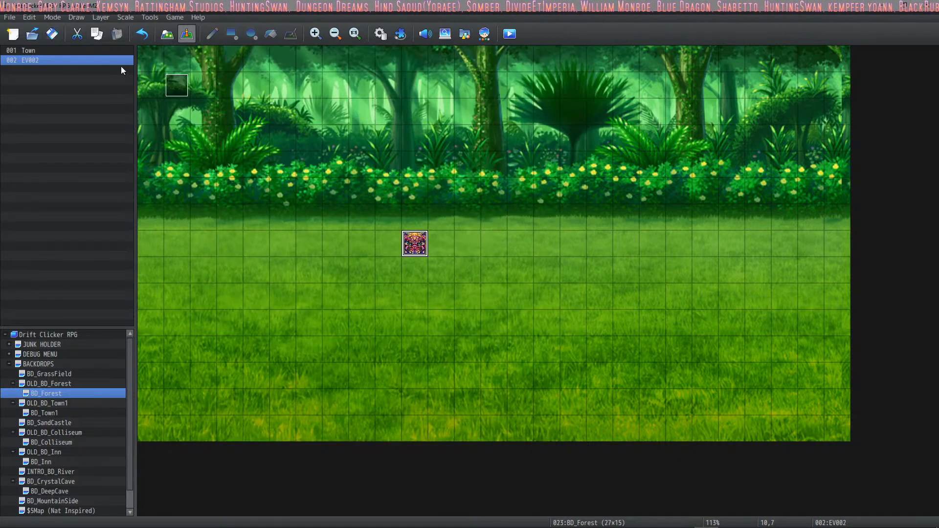
Open the VisuMZ_3_WeaponAnimation plugin settings from the plugin list and check the Image Filepath parameter.
click(400, 33)
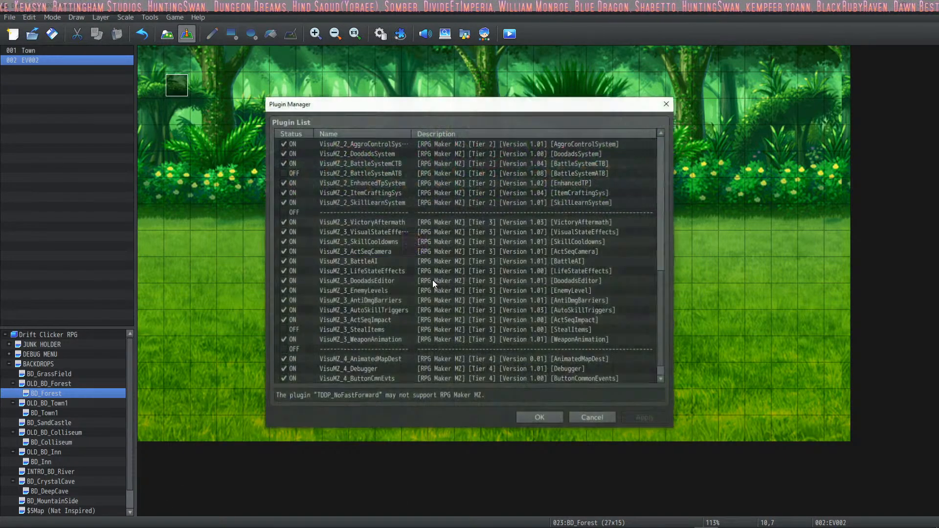
scroll(433, 279, down, 7)
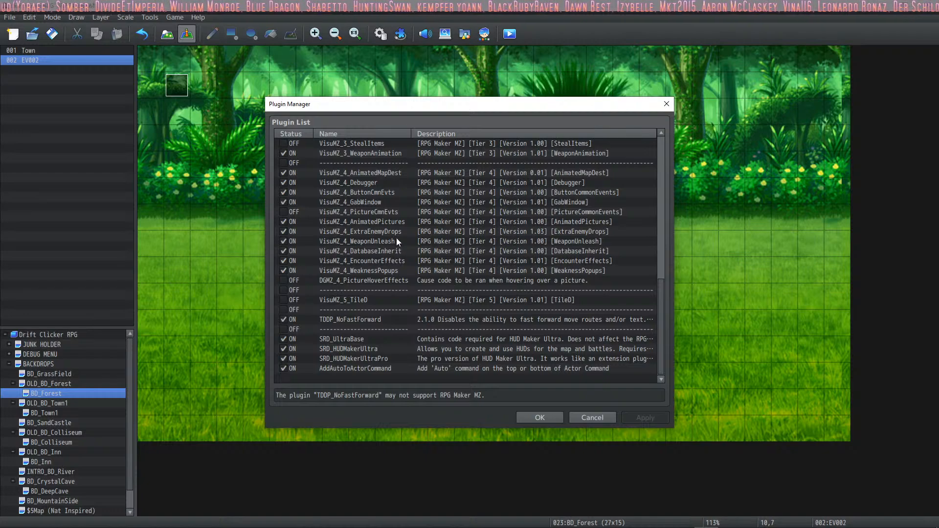
scroll(392, 210, up, 2)
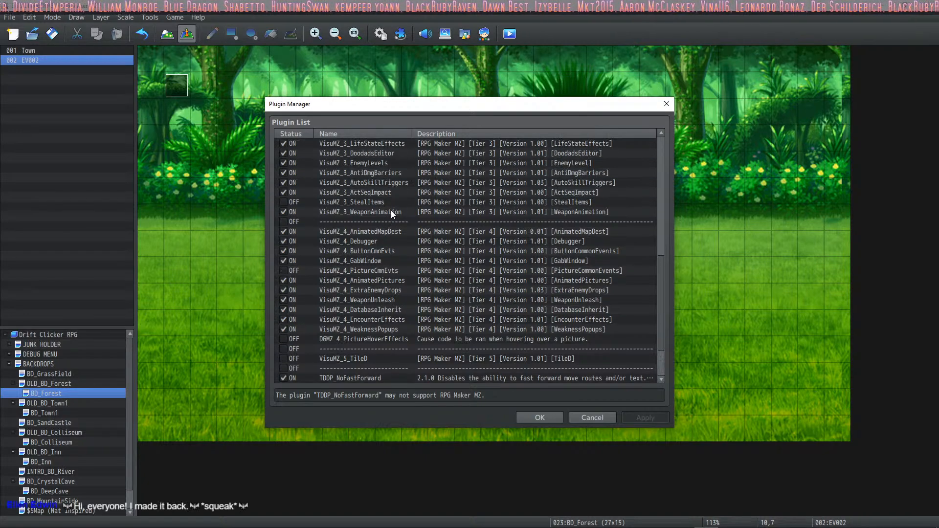
scroll(389, 212, up, 2)
scroll(377, 295, up, 1)
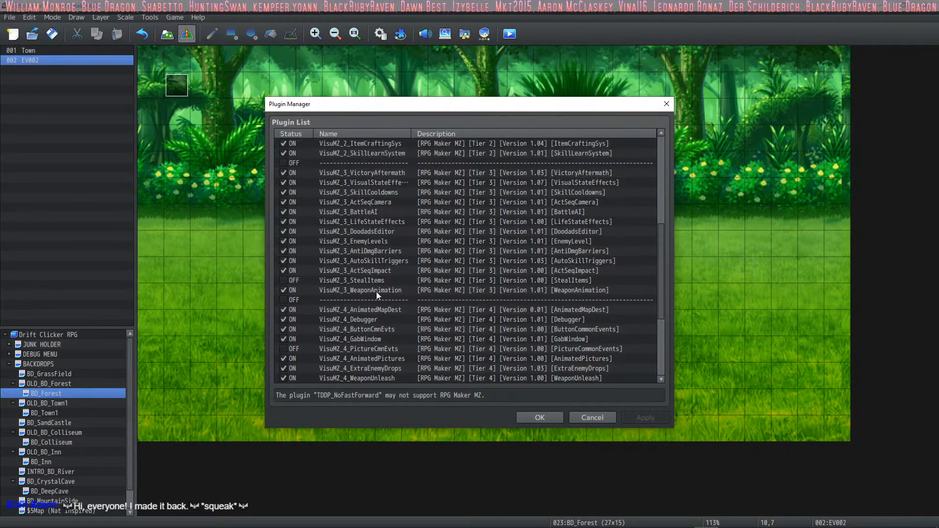
double_click(376, 295)
click(621, 175)
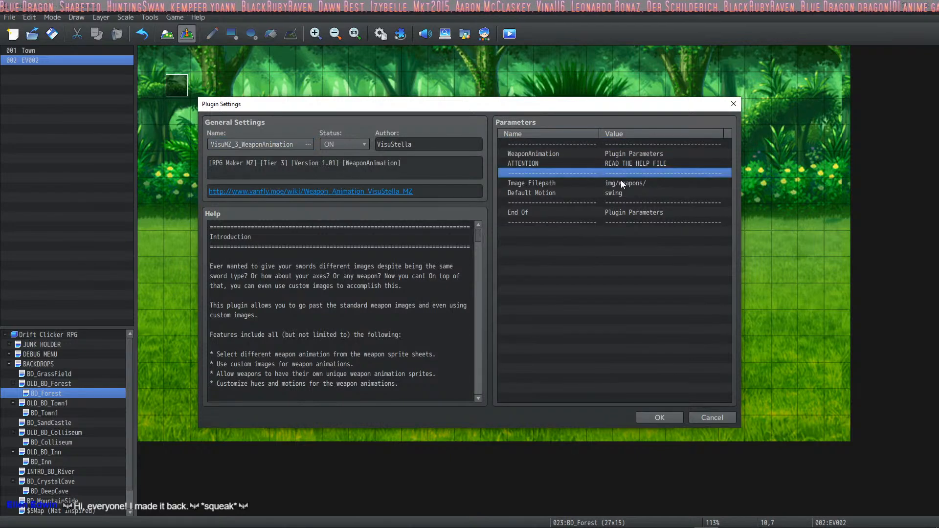
click(621, 184)
Switch to the project's system folder window, go up to img, and create a new folder named weapons there.
mouse_move(223, 499)
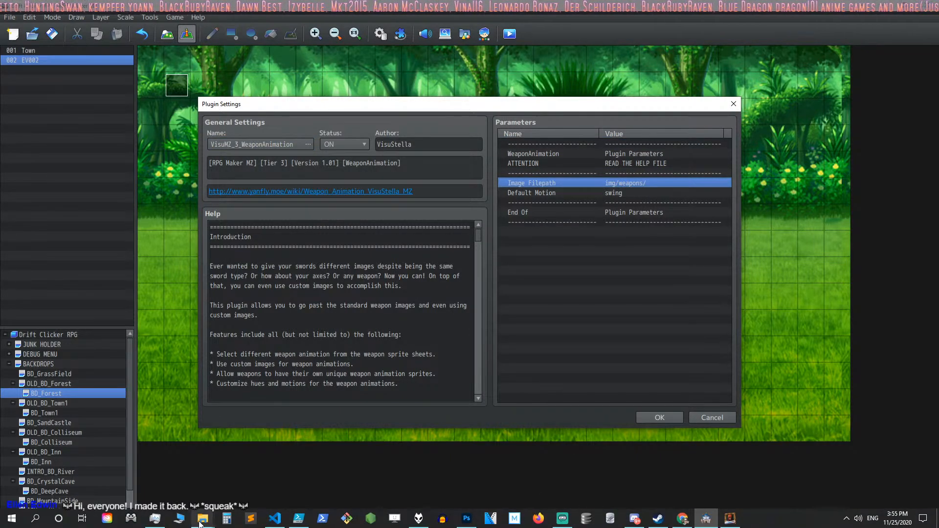
mouse_move(199, 522)
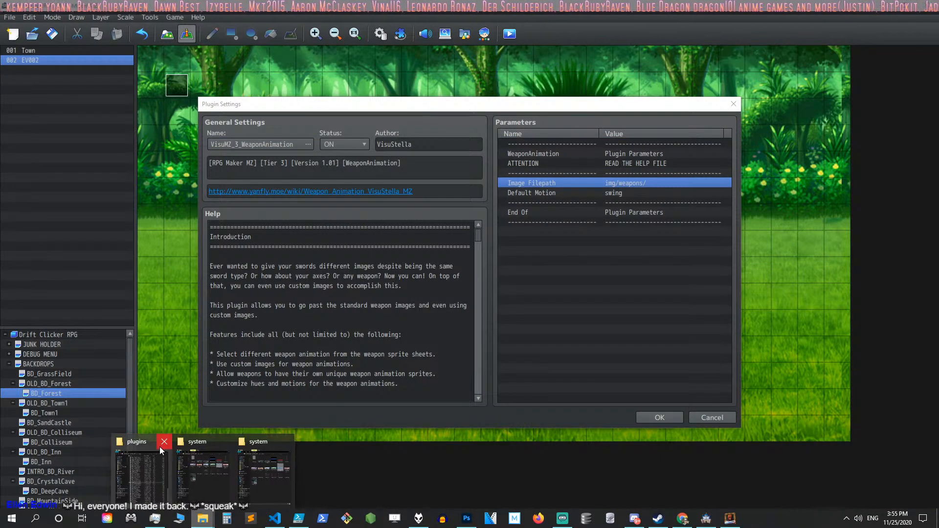
click(203, 457)
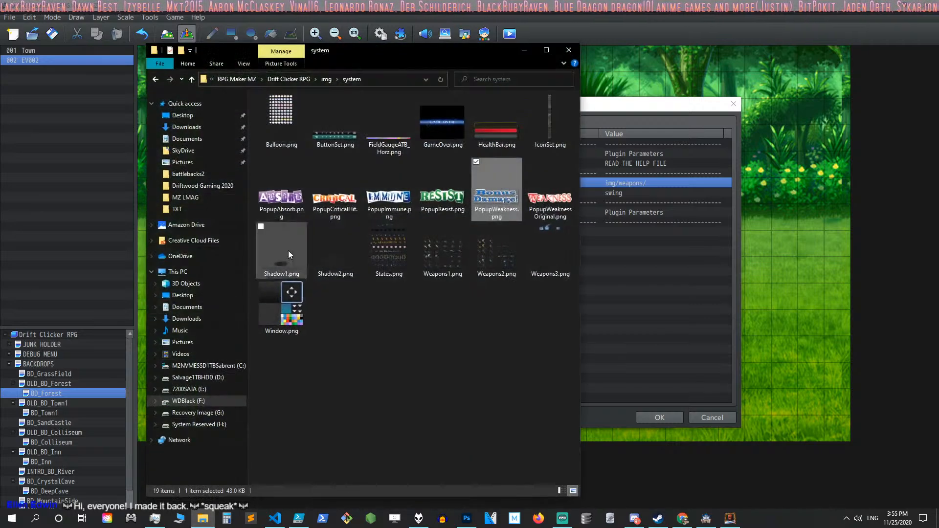
click(326, 79)
right_click(335, 316)
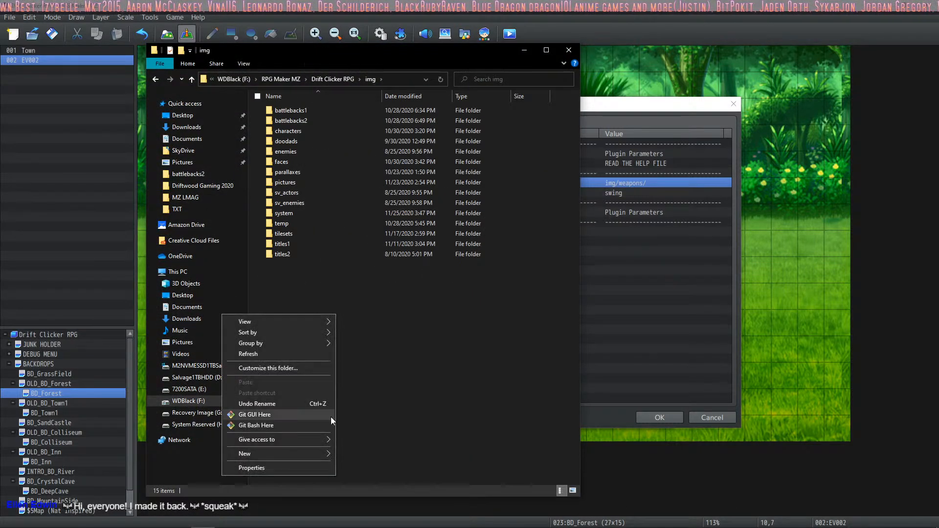
mouse_move(288, 454)
click(350, 322)
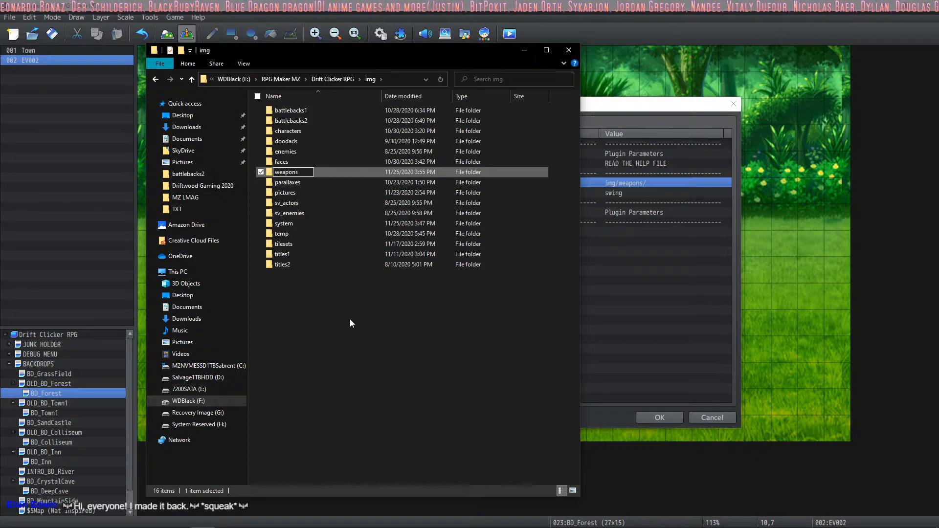
key(Return)
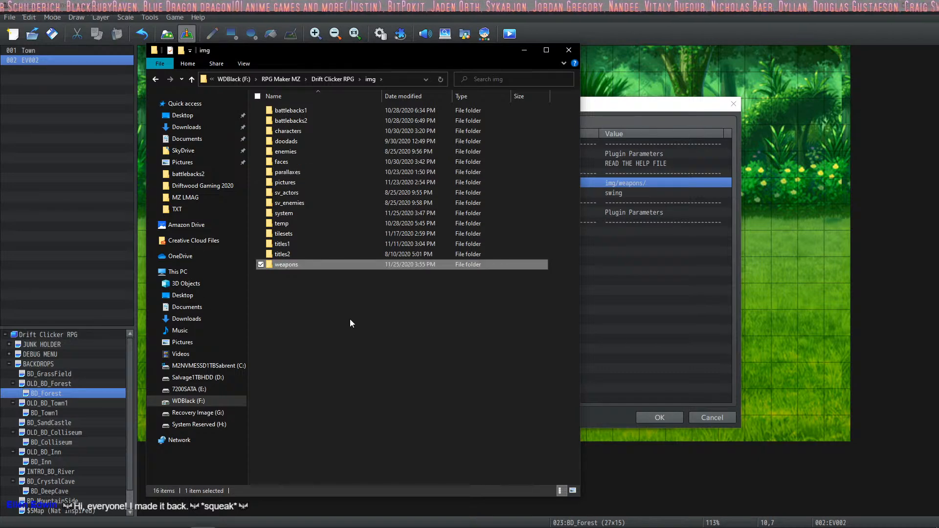
click(350, 322)
Return to the plugin settings, review the Image Filepath and Default Motion parameters, then confirm and close the plugin list.
click(633, 258)
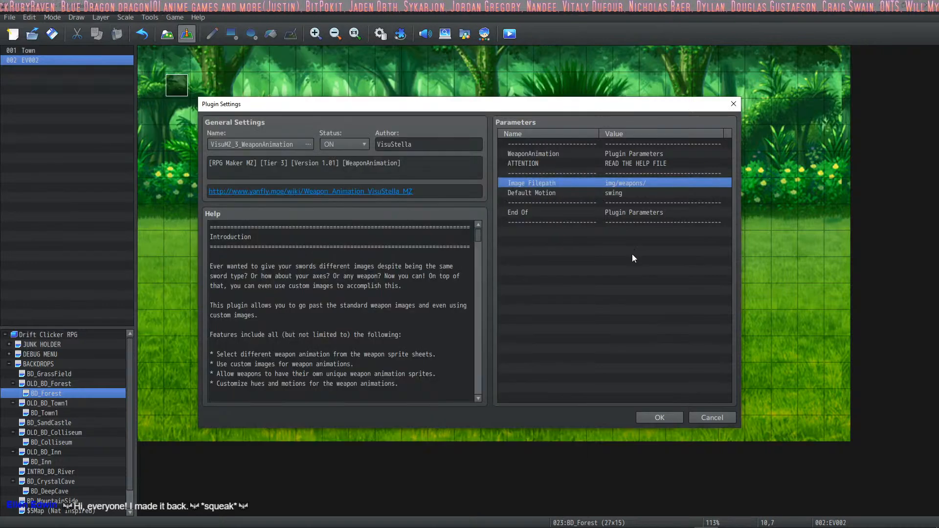
click(606, 200)
click(617, 184)
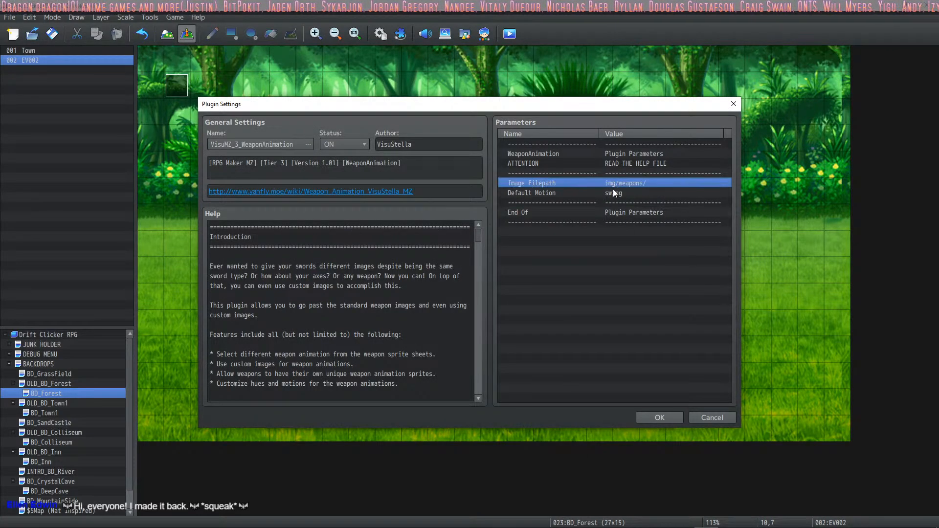
click(614, 198)
click(644, 184)
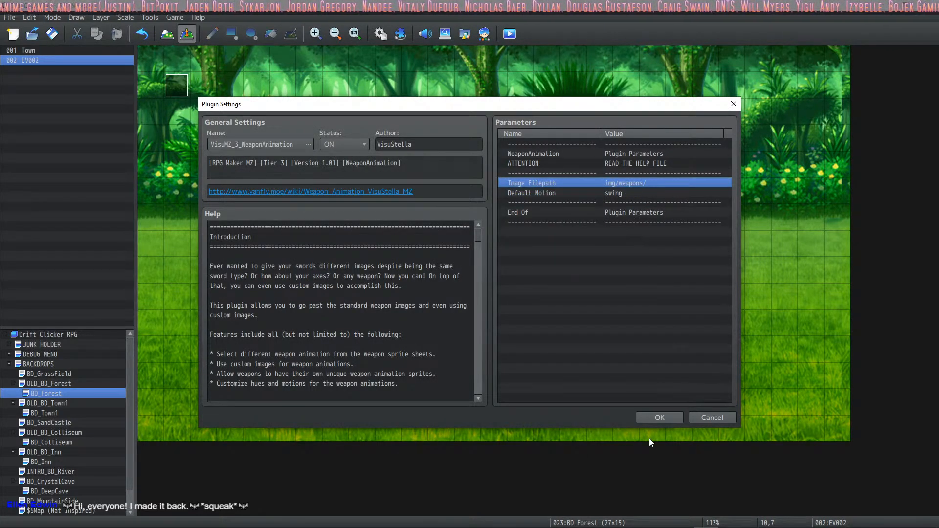
click(660, 417)
click(539, 418)
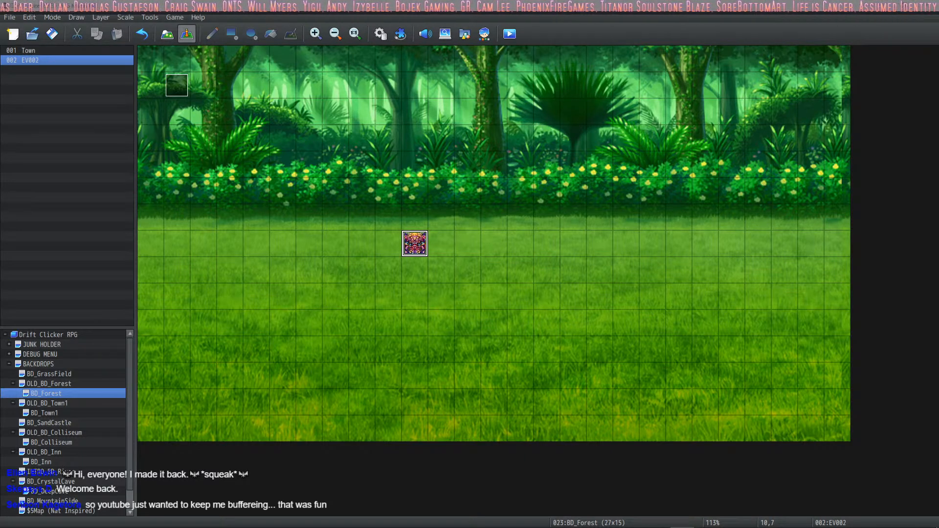
Switch to the Yanfly.moe wiki in the browser and open the Weapon Animation VisuStella MZ page from the latest plugins.
drag(0, 147, 264, 1)
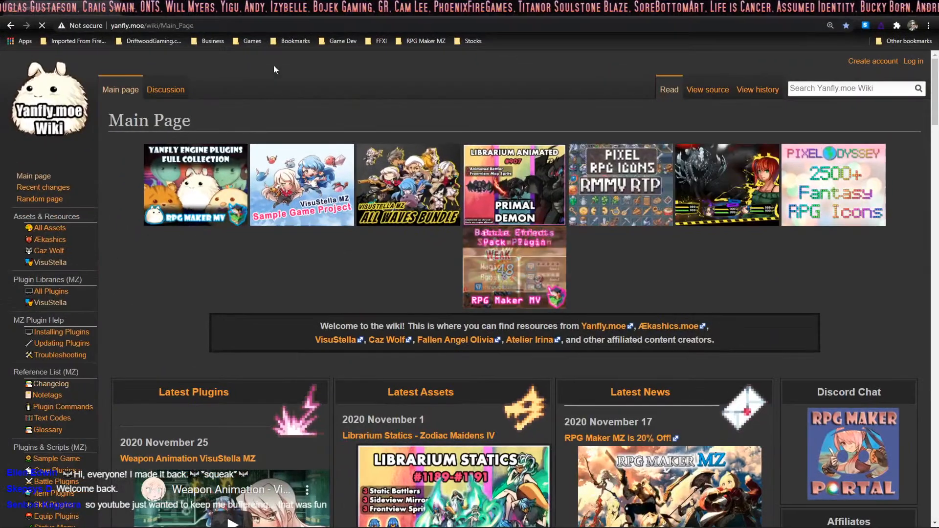
scroll(243, 253, down, 5)
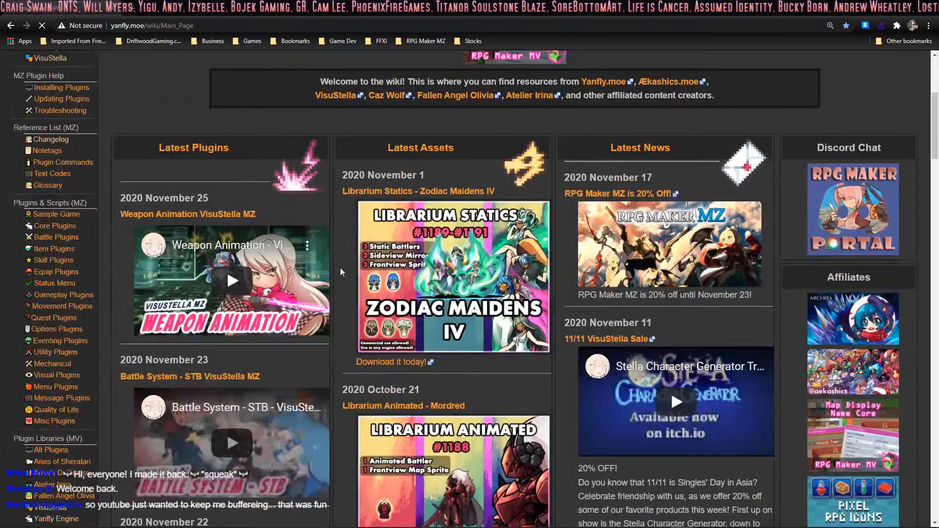
click(194, 217)
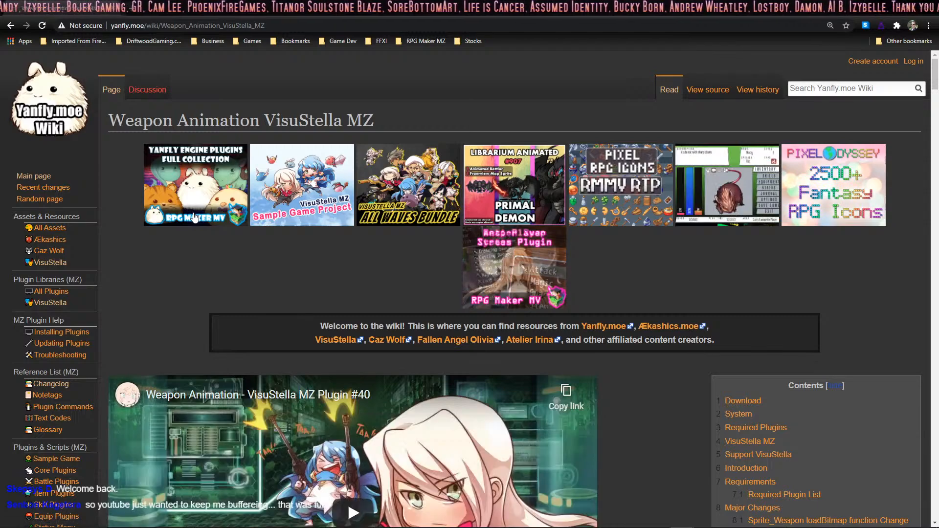
Read through the Weapon Animation page, from its preview animations and required plugins to the major changes and notetags introduction.
scroll(430, 246, down, 10)
scroll(446, 238, down, 17)
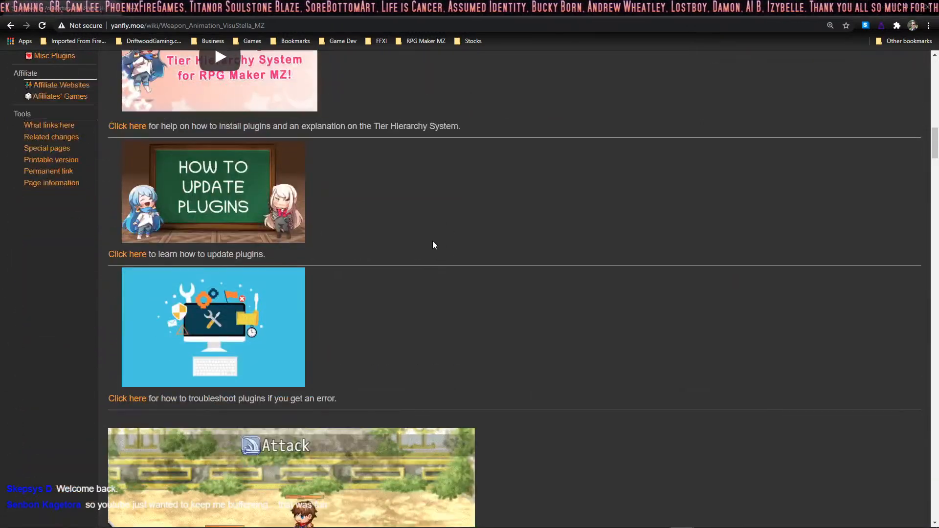
scroll(388, 227, up, 5)
scroll(194, 204, up, 5)
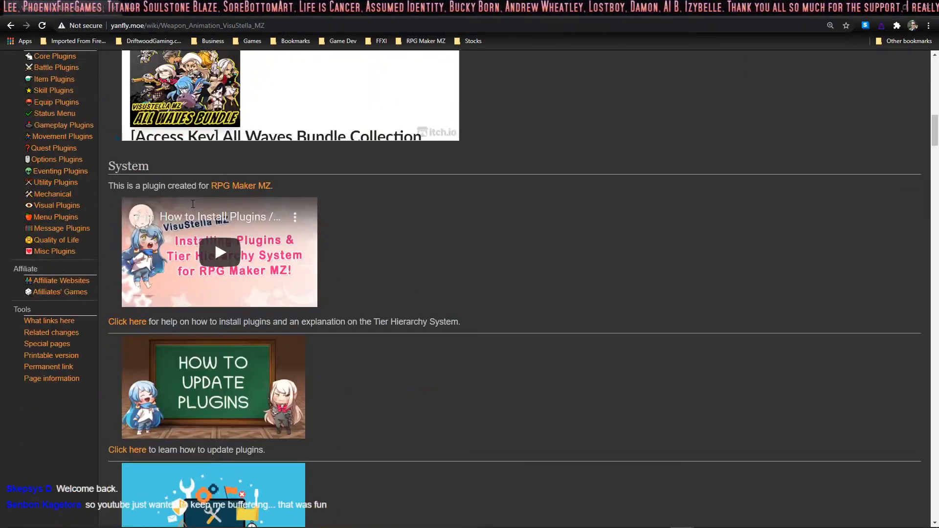
scroll(217, 347, down, 19)
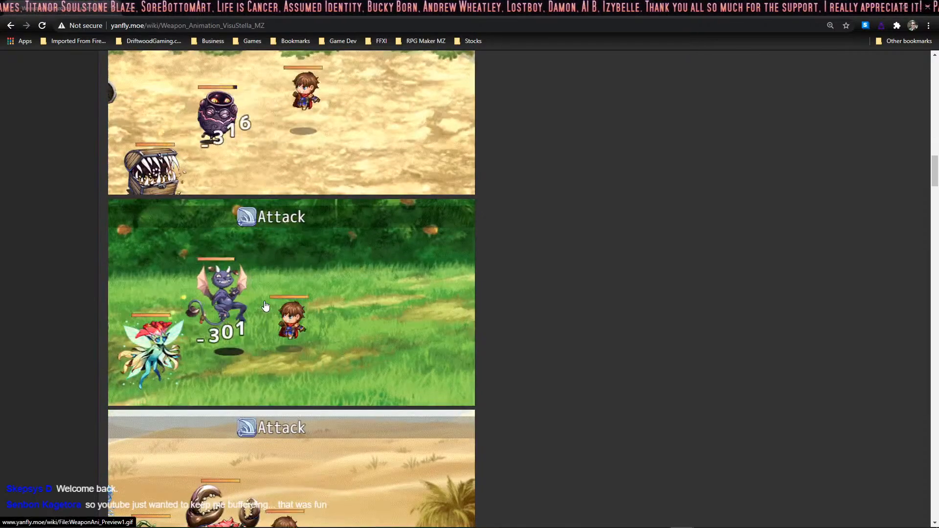
scroll(265, 300, down, 5)
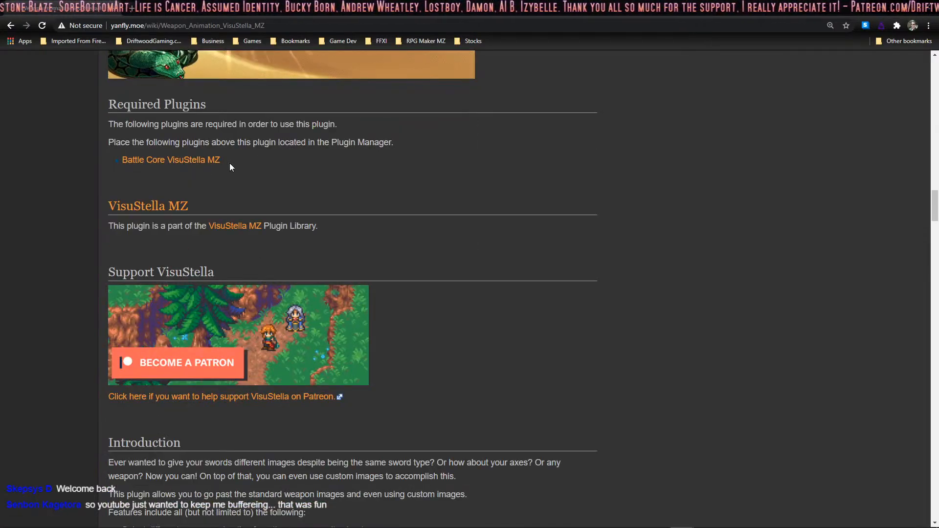
scroll(234, 163, down, 4)
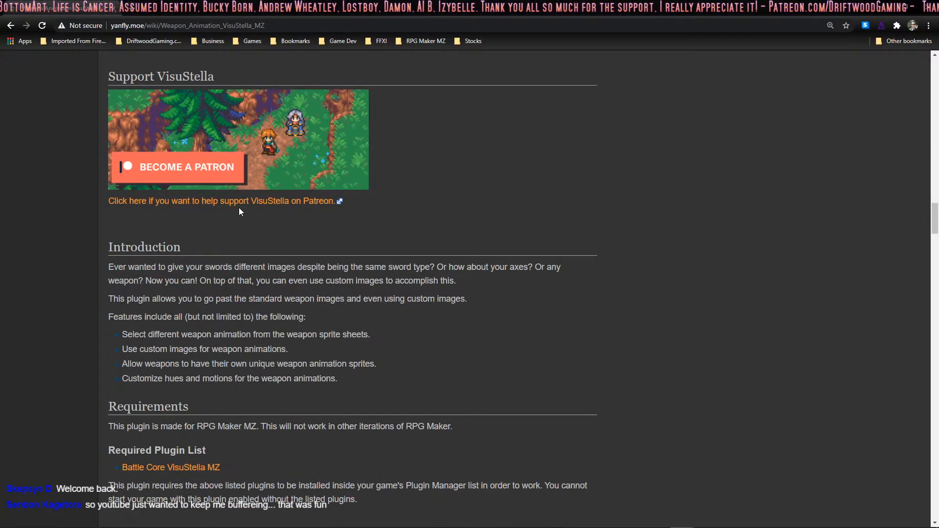
scroll(223, 205, down, 5)
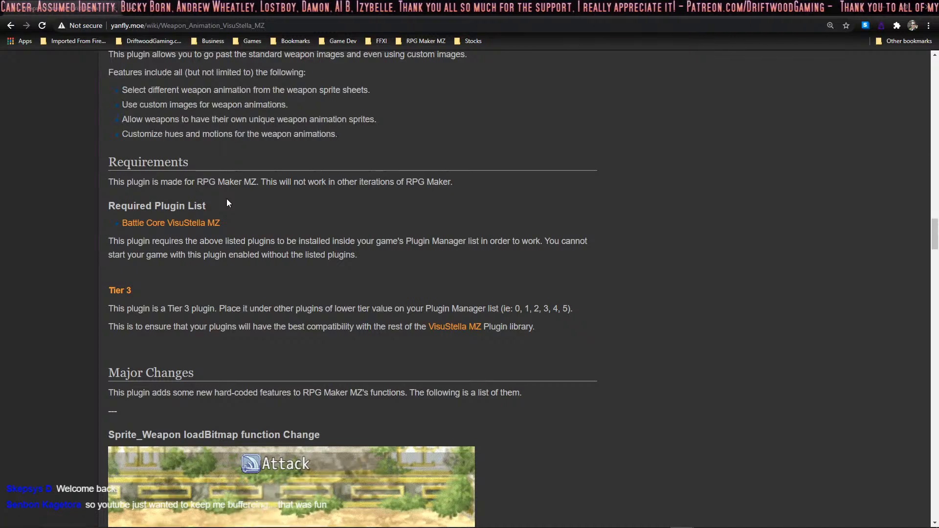
scroll(222, 209, down, 5)
scroll(265, 179, down, 8)
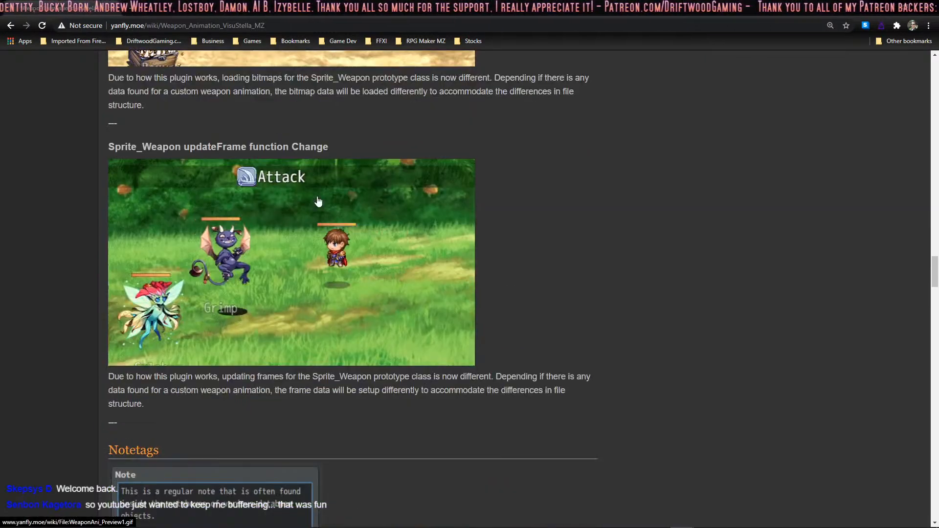
scroll(316, 200, down, 5)
scroll(308, 194, down, 2)
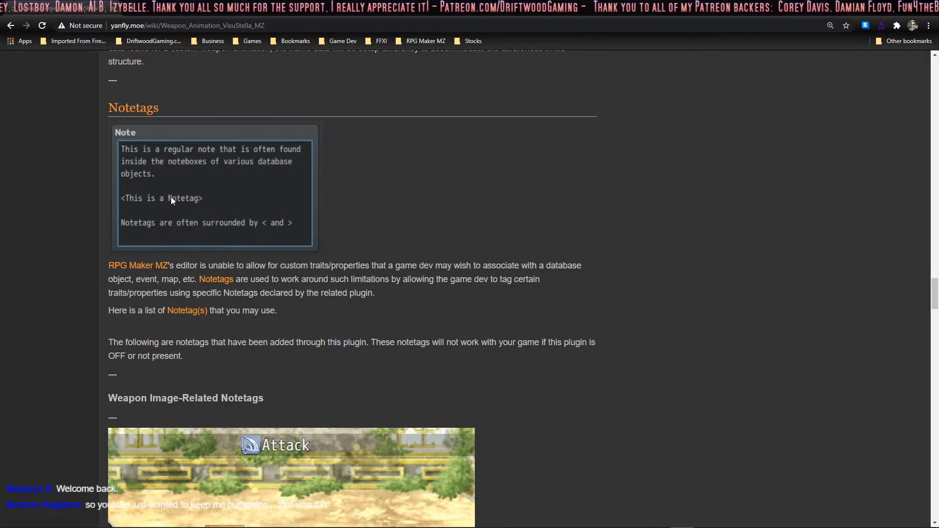
scroll(252, 215, down, 1)
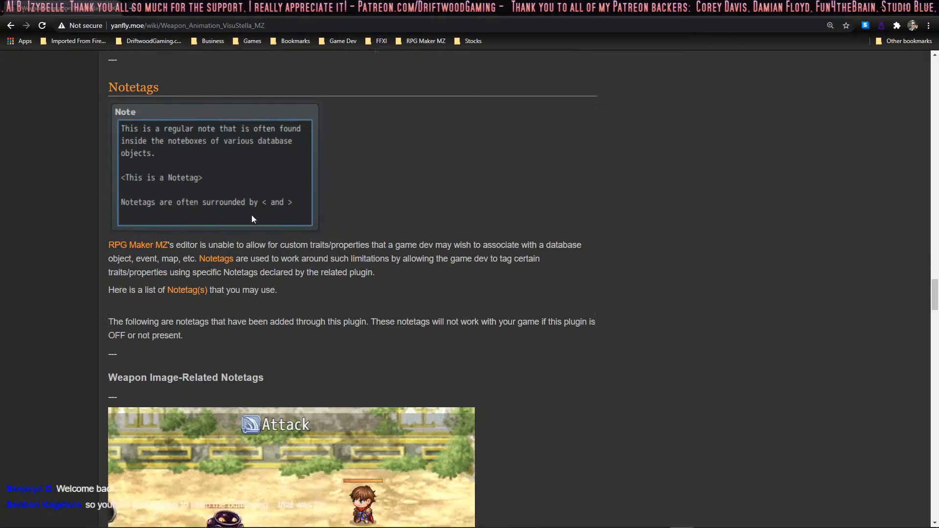
Return to the start of the Weapon Animation page and skim its download, required plugins, introduction and major changes sections again.
scroll(254, 223, up, 8)
scroll(250, 219, up, 20)
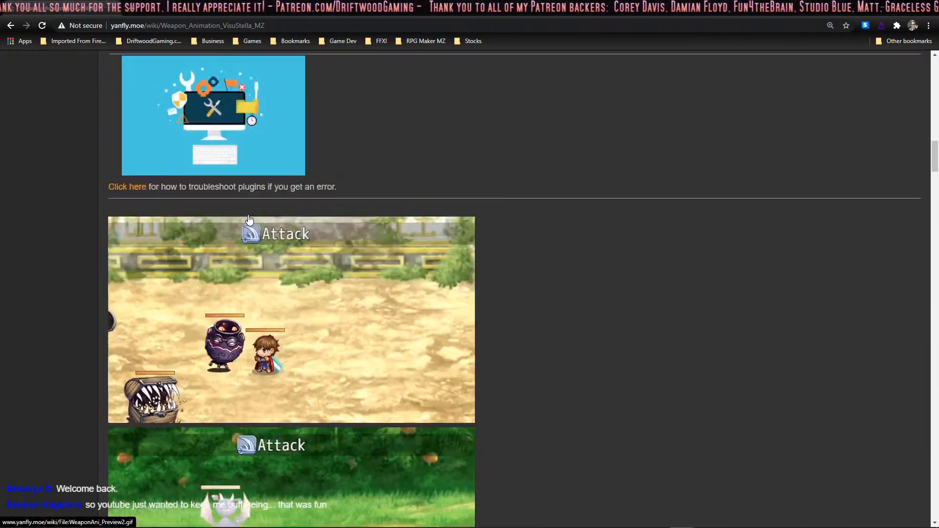
scroll(246, 217, up, 17)
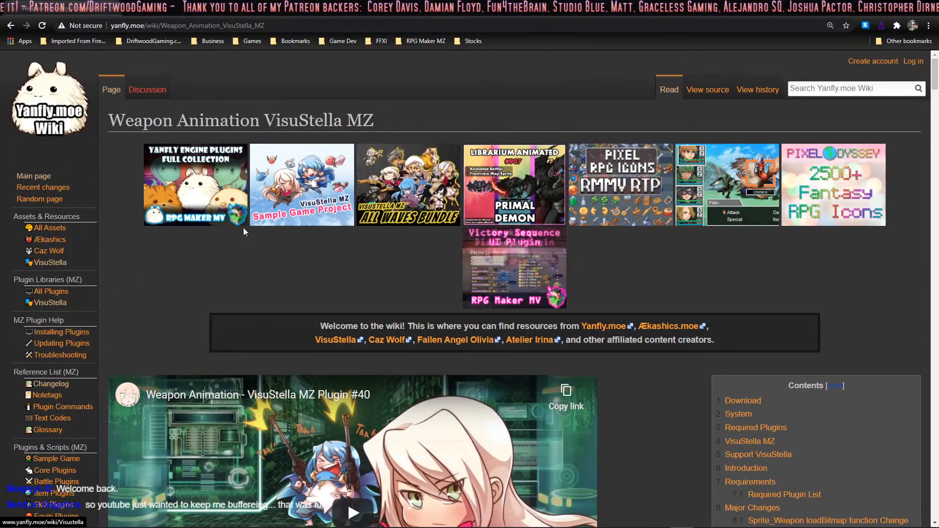
scroll(275, 300, down, 6)
scroll(294, 313, down, 6)
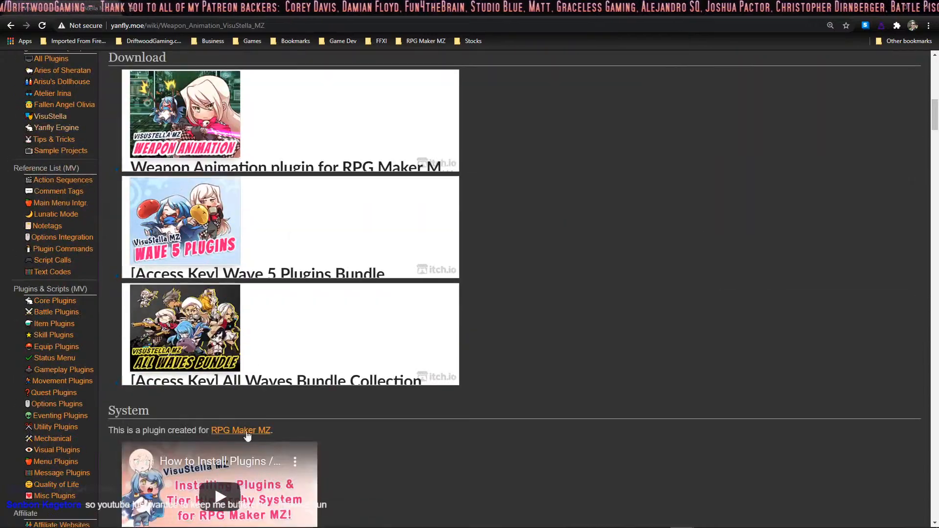
scroll(314, 330, up, 6)
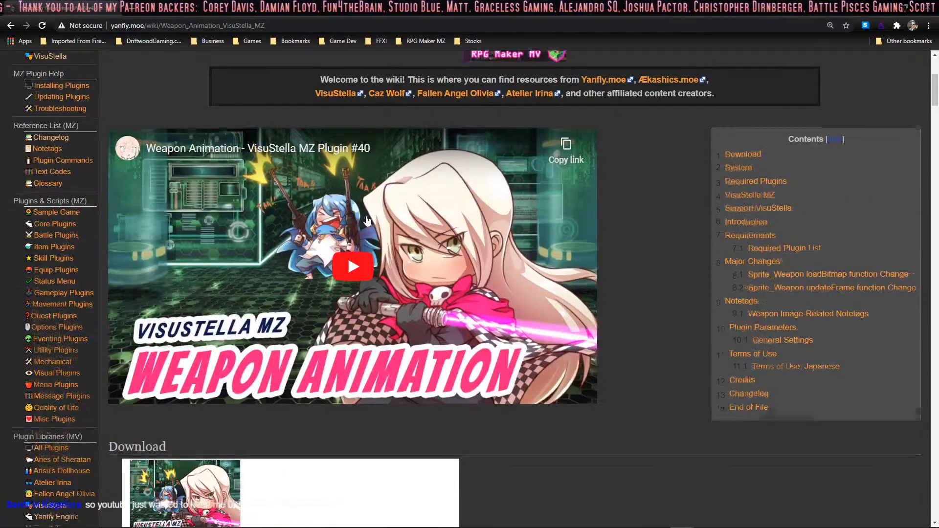
scroll(370, 200, down, 15)
scroll(370, 201, down, 6)
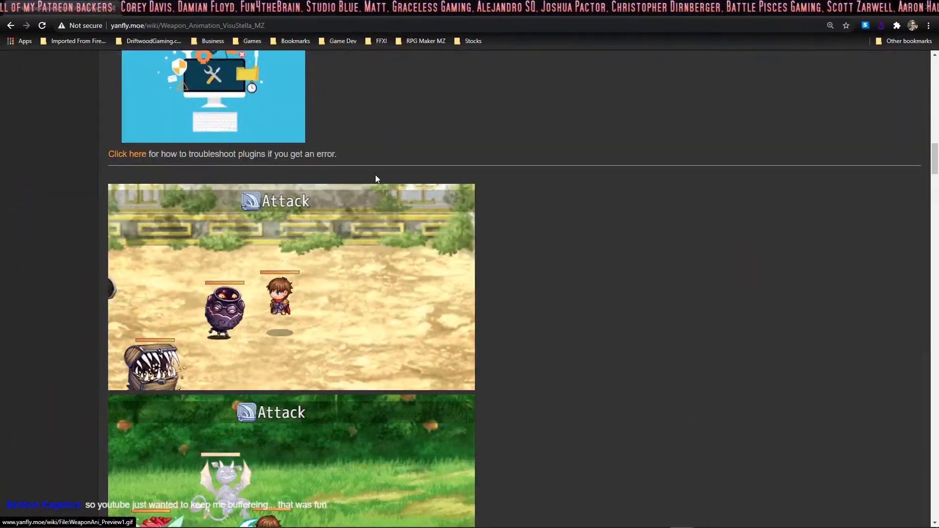
scroll(375, 176, down, 5)
scroll(361, 220, down, 10)
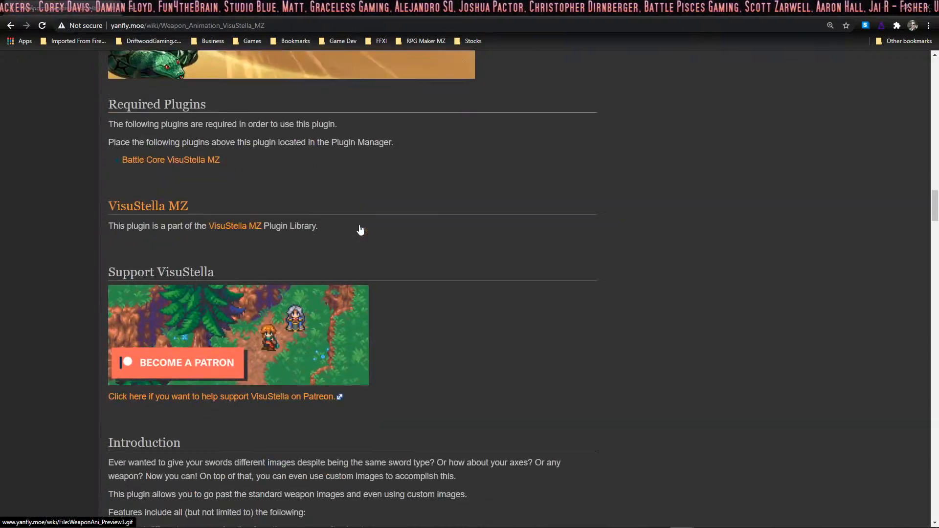
scroll(197, 170, down, 13)
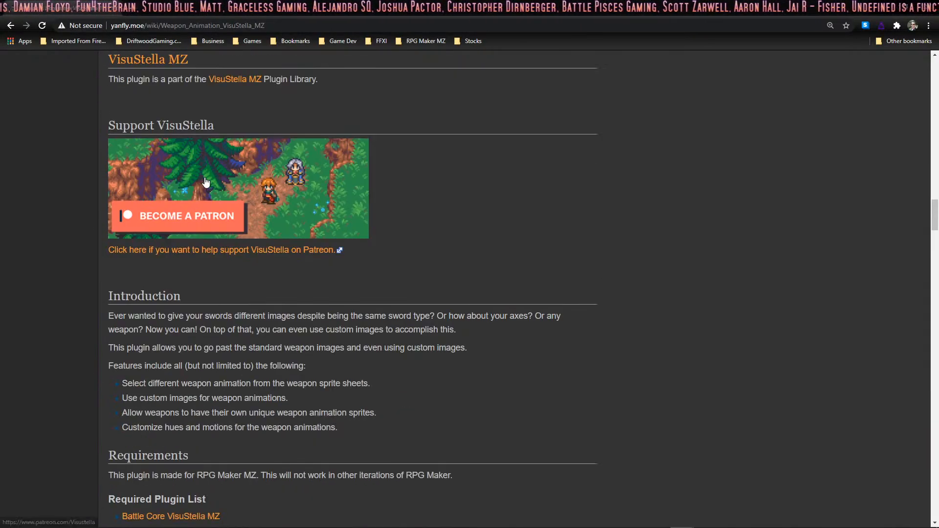
scroll(206, 182, down, 8)
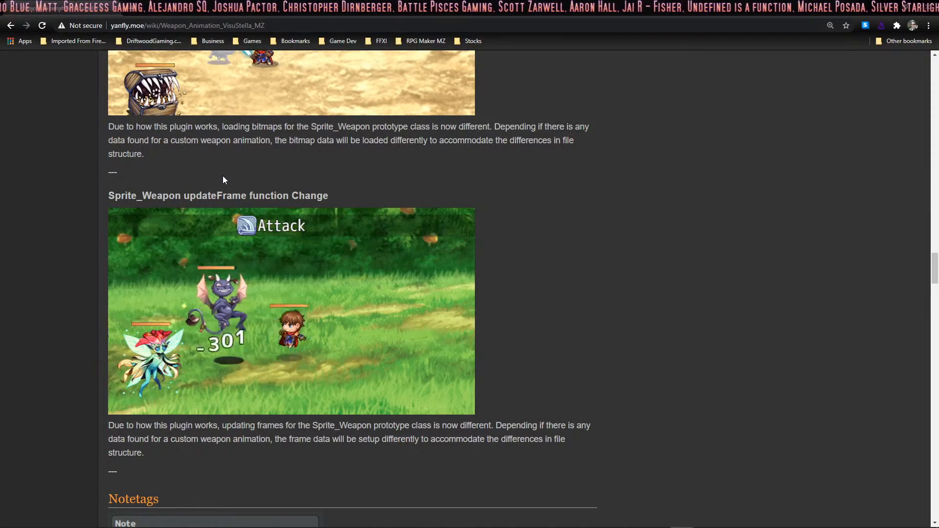
scroll(320, 188, down, 4)
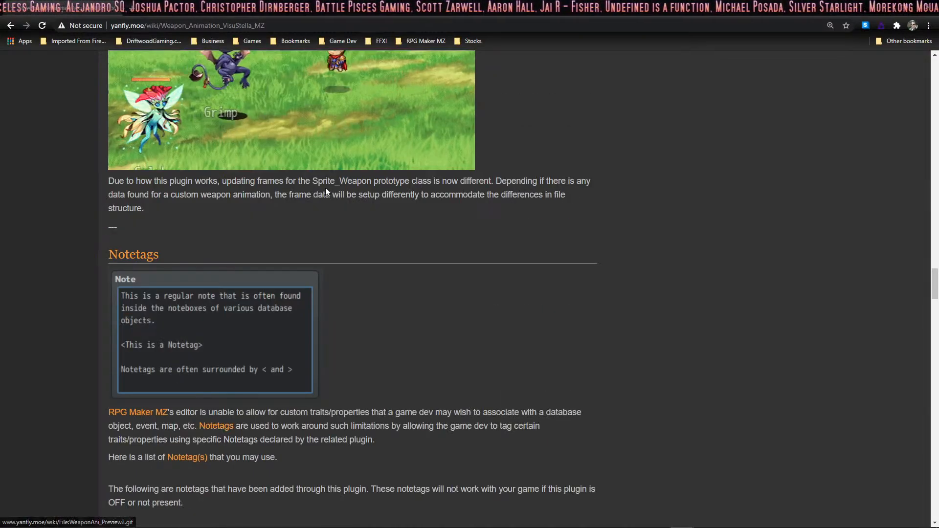
Read the Weapon Image-Related Notetags section, covering the Weapon Image number and filename notetags and the Weapon Motion notetag.
scroll(324, 186, down, 13)
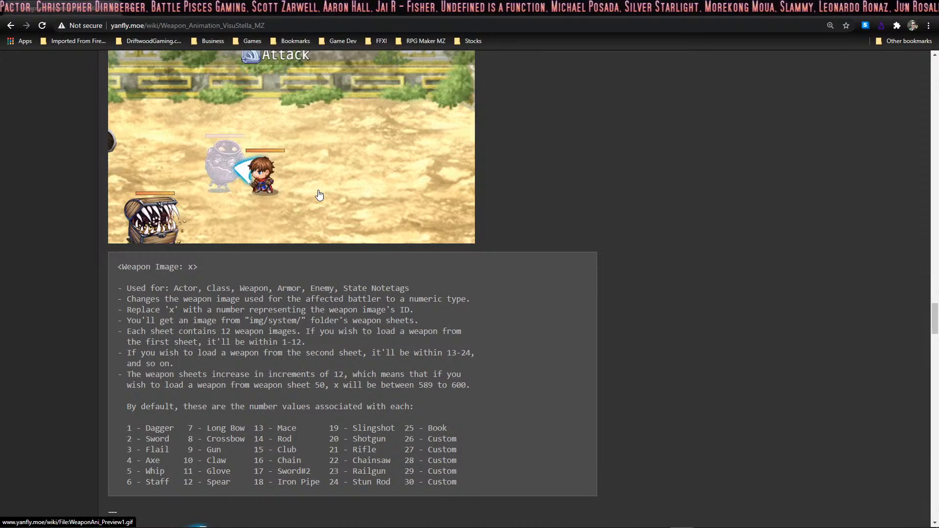
scroll(318, 196, down, 2)
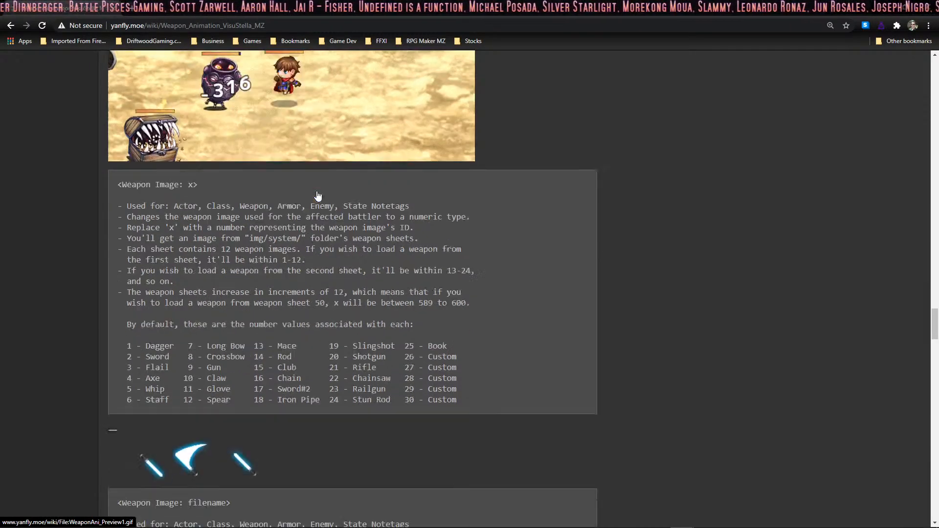
scroll(318, 195, up, 2)
scroll(318, 195, down, 2)
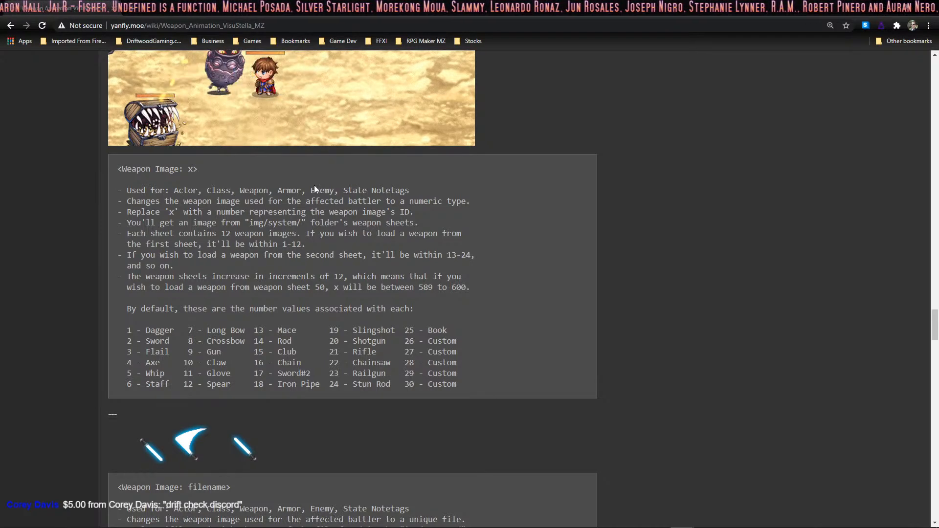
scroll(315, 185, down, 2)
scroll(315, 185, down, 3)
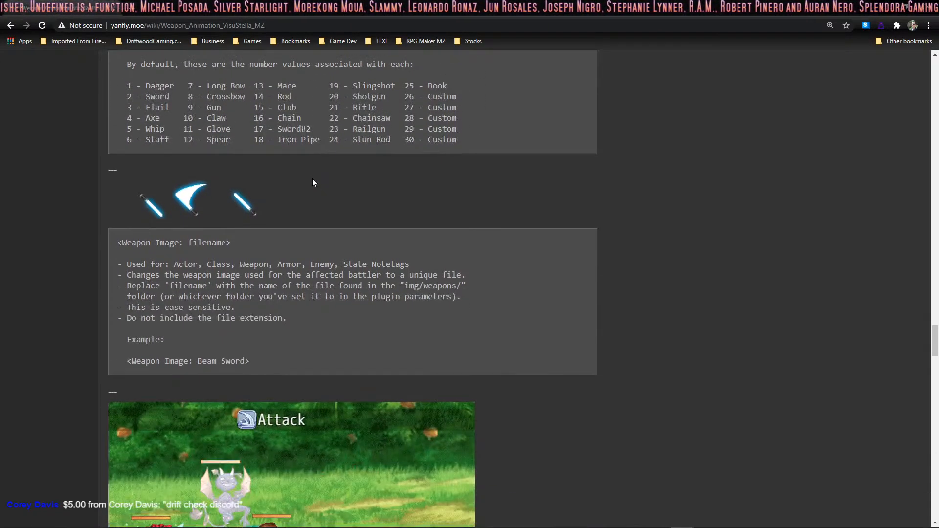
scroll(313, 181, down, 3)
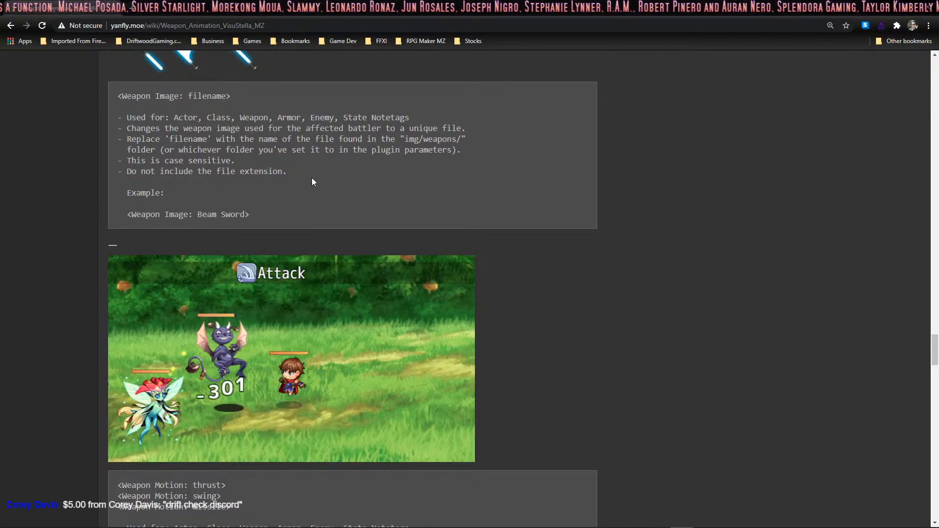
scroll(313, 182, down, 3)
scroll(313, 182, down, 3)
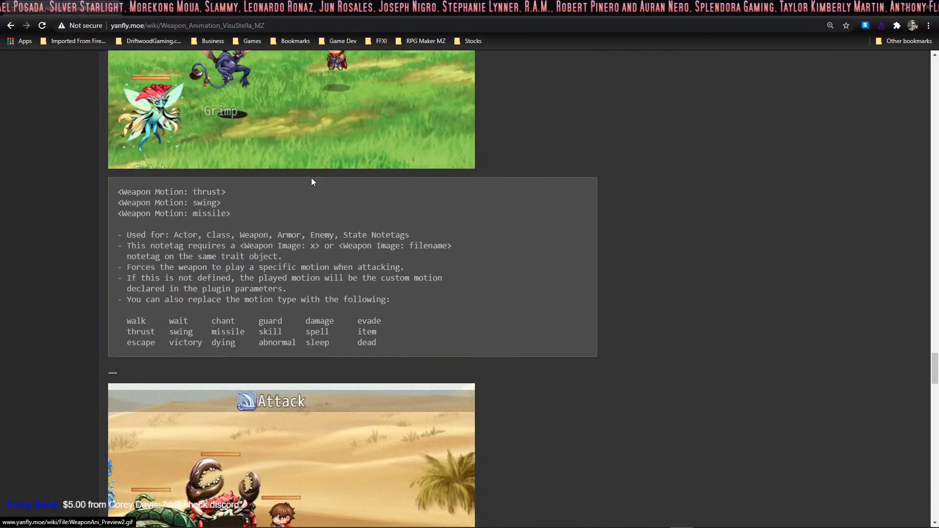
scroll(313, 182, up, 6)
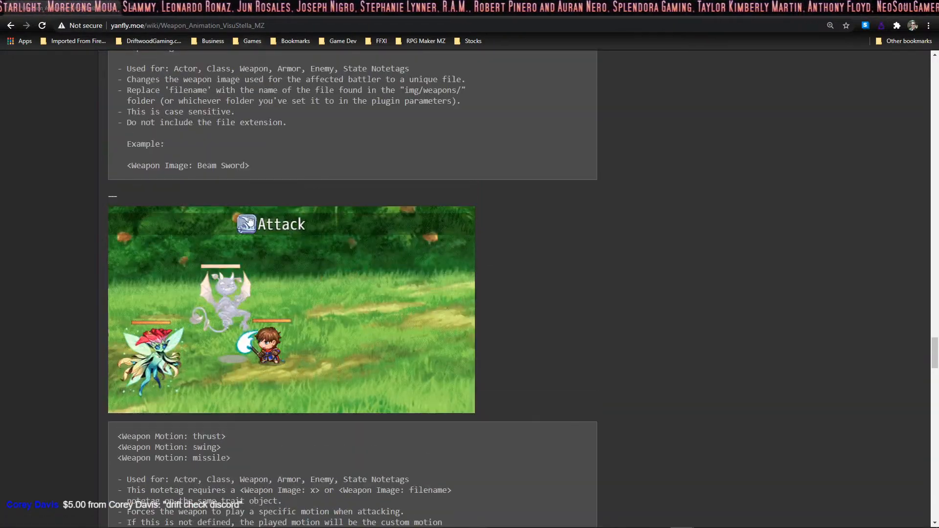
scroll(305, 291, down, 6)
scroll(305, 292, up, 20)
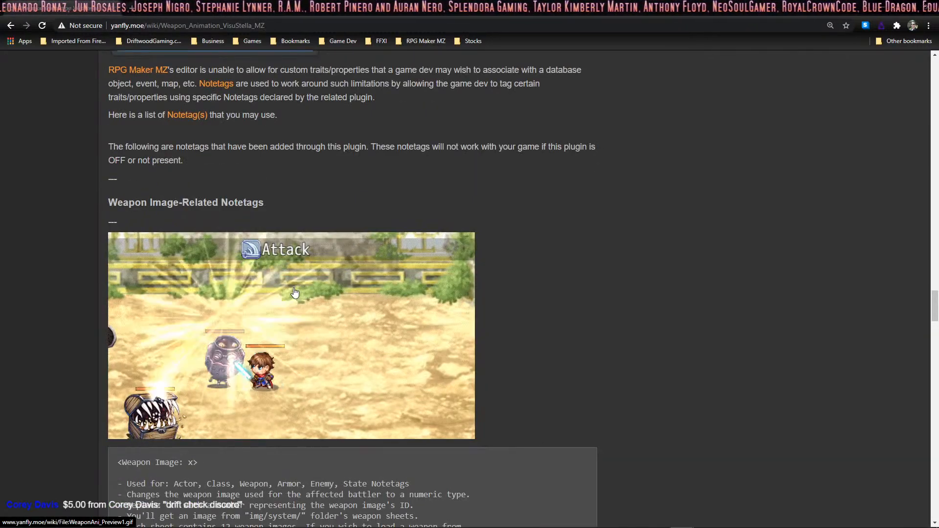
scroll(193, 141, down, 1)
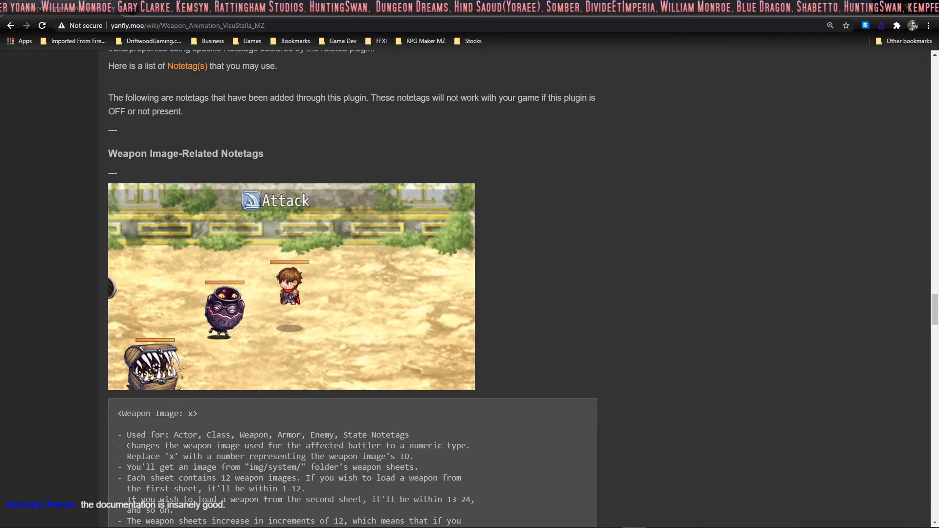
Switch to the Discord direct message with the lyrics, raise its window to fit the whole message, and check the foobar2000 playlist.
drag(0, 83, 593, 61)
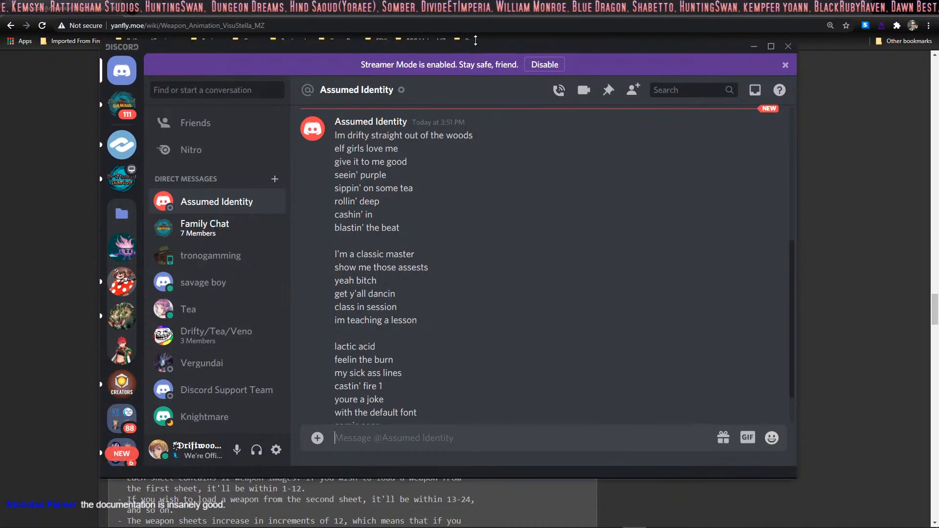
drag(475, 56, 469, 1)
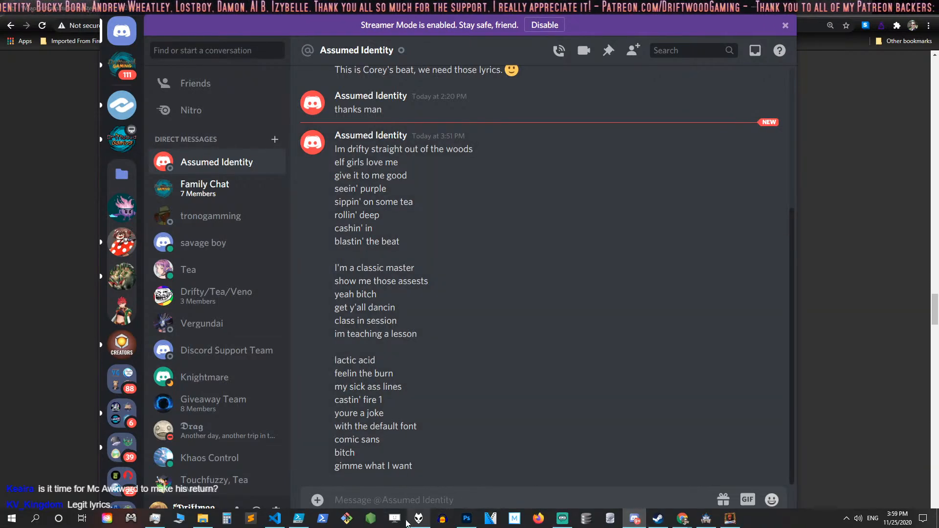
click(417, 519)
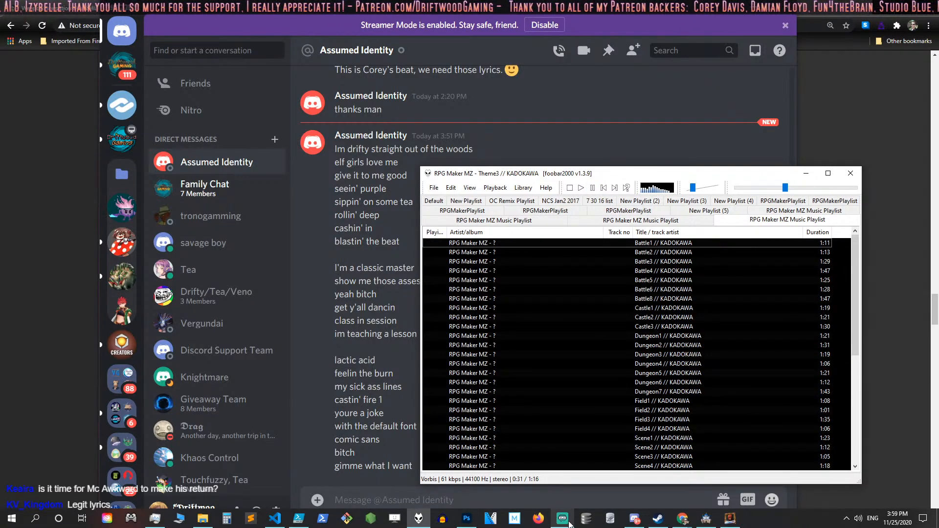
click(634, 519)
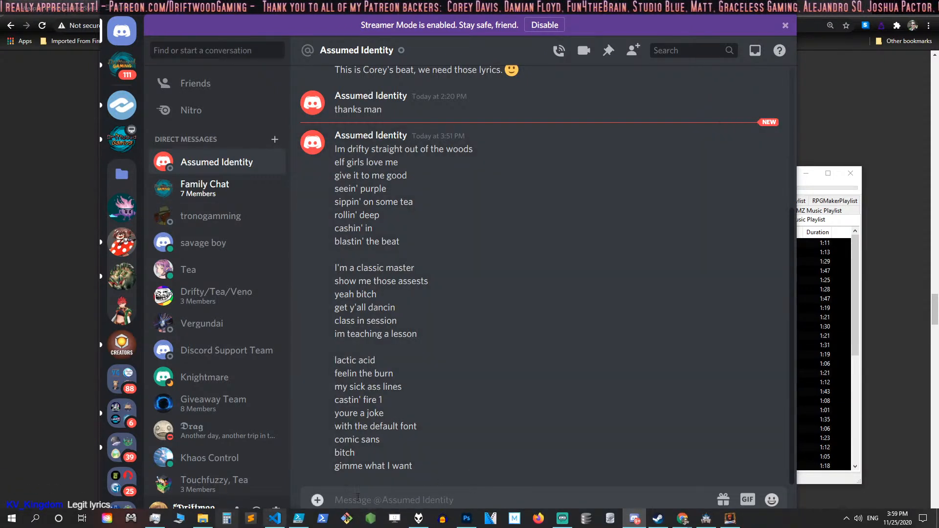
Play something_in_work_i_feal_it_dfr.mp3 from the Downloaded folder on the WDBlack (F:) drive, then minimize the folder window.
click(185, 522)
double_click(389, 256)
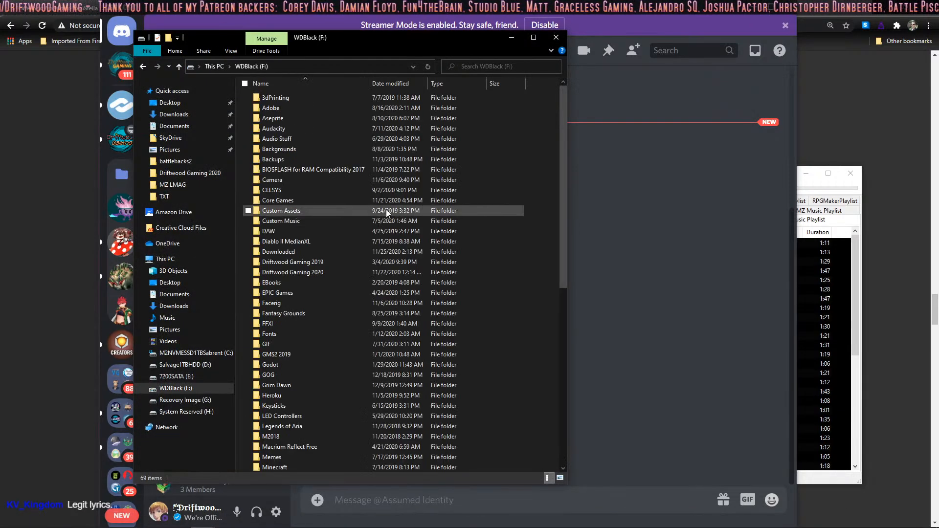
double_click(304, 250)
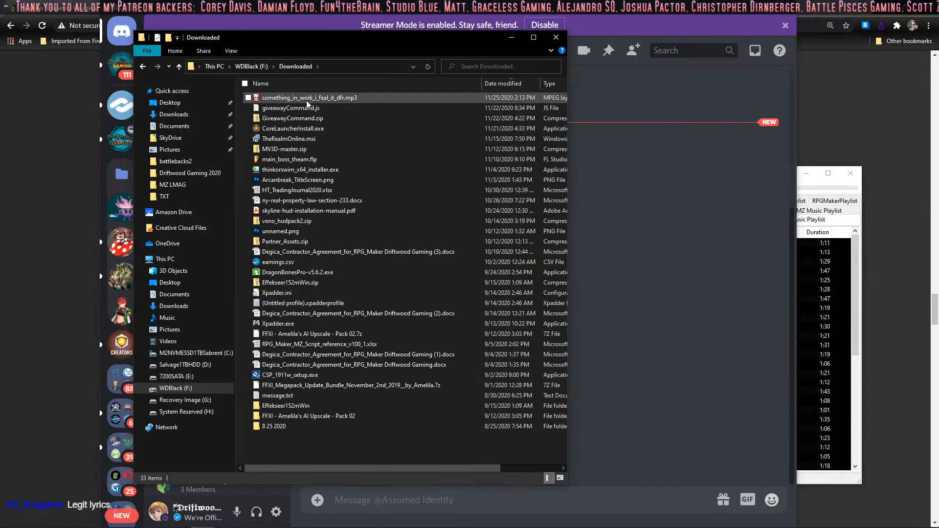
click(310, 98)
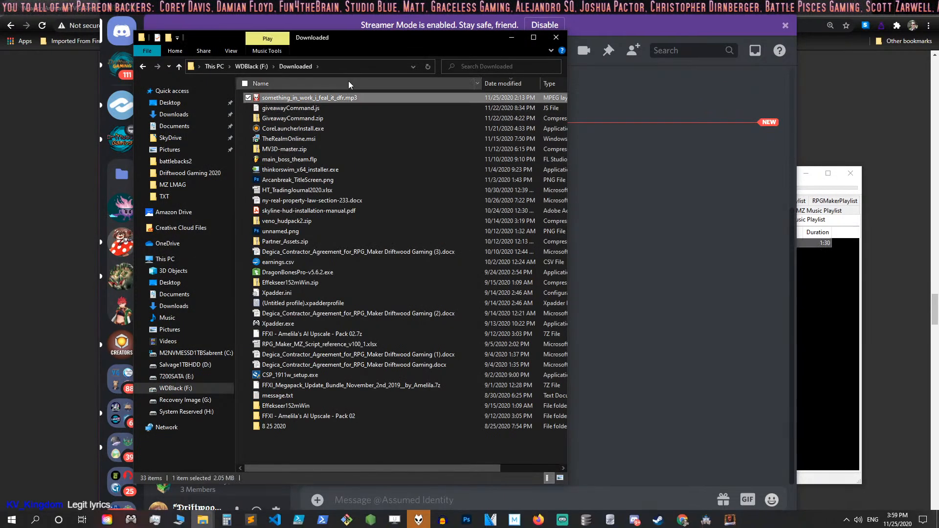
click(505, 37)
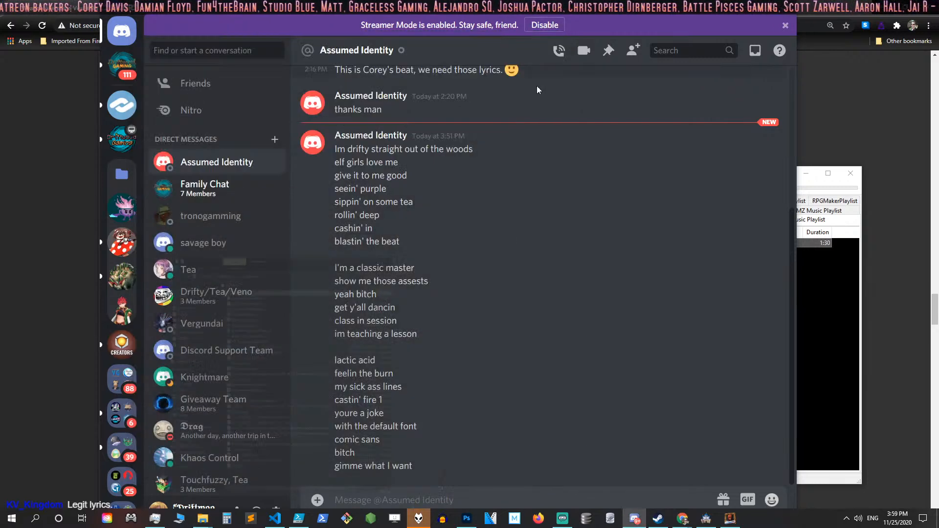
Bring foobar2000 to the front and adjust its playback volume, raising it to full and then settling on a slightly lower level.
click(858, 192)
drag(700, 188, 718, 188)
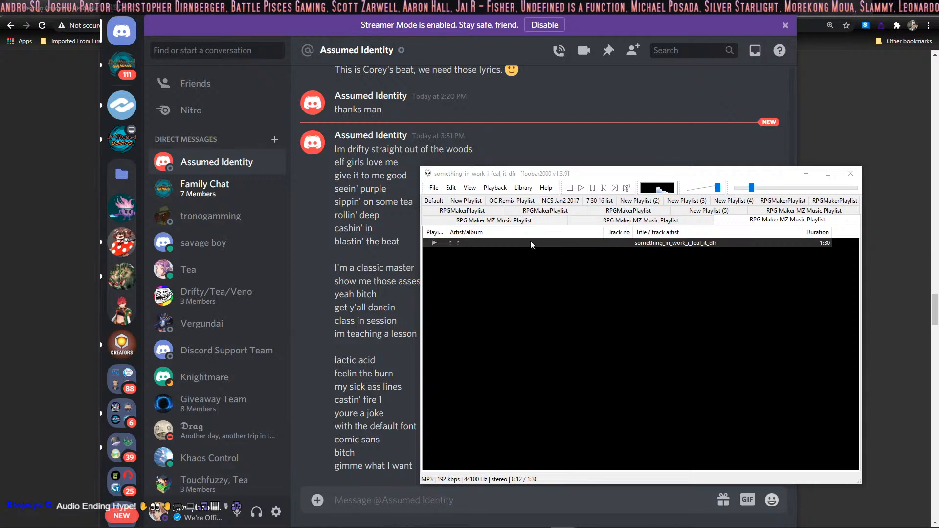
drag(718, 188, 708, 188)
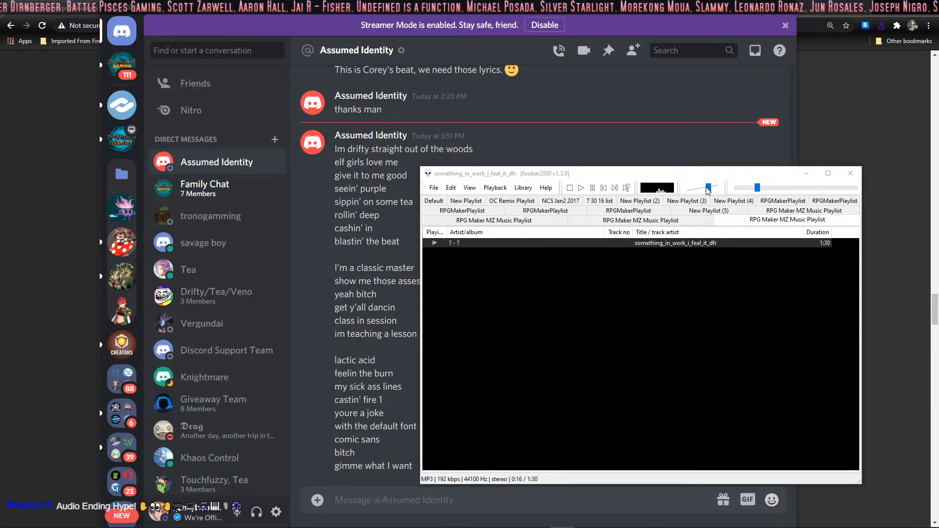
drag(709, 188, 714, 188)
click(702, 191)
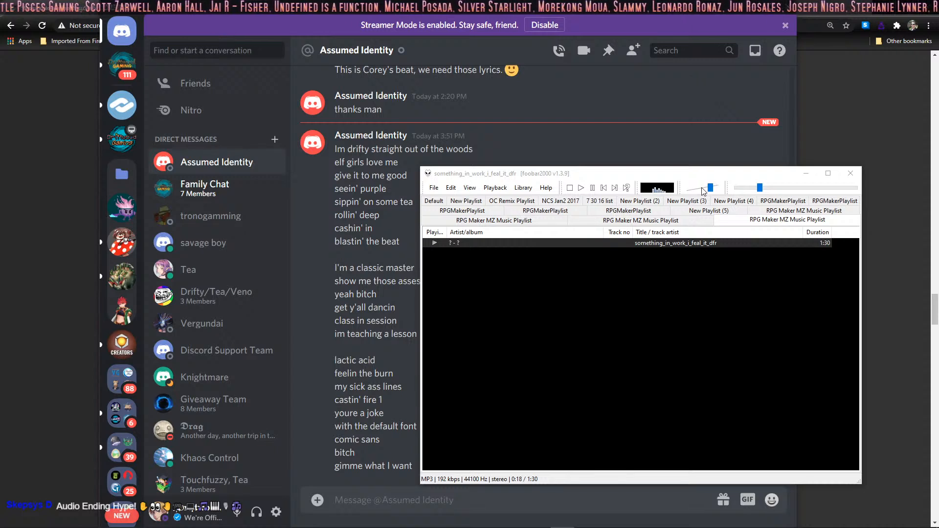
click(701, 191)
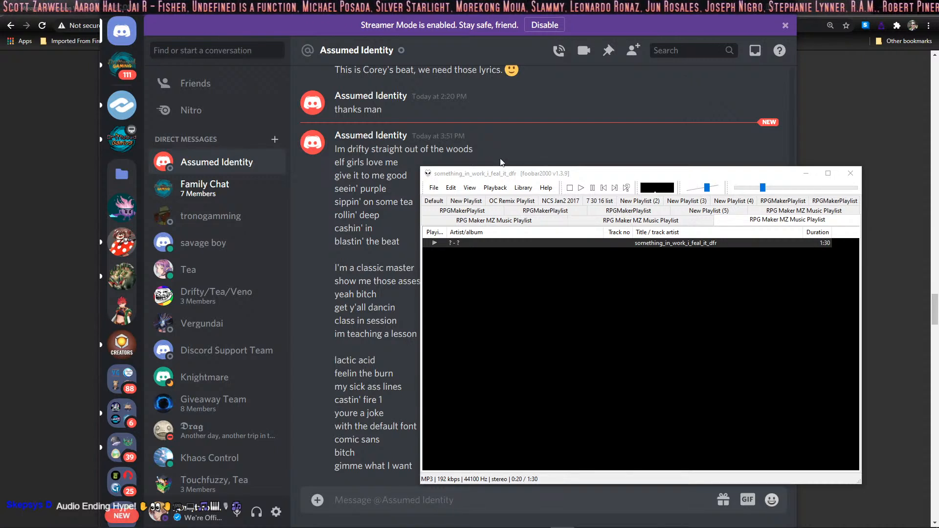
Move the foobar2000 window clear of the lyrics message and restart the something_in_work_i_feal_it_dfr track from the beginning.
drag(482, 178, 537, 193)
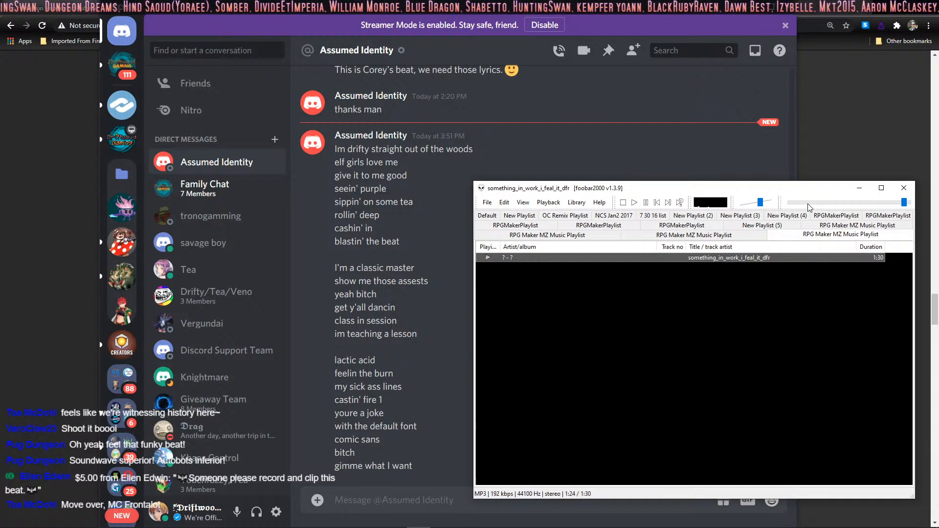
click(635, 204)
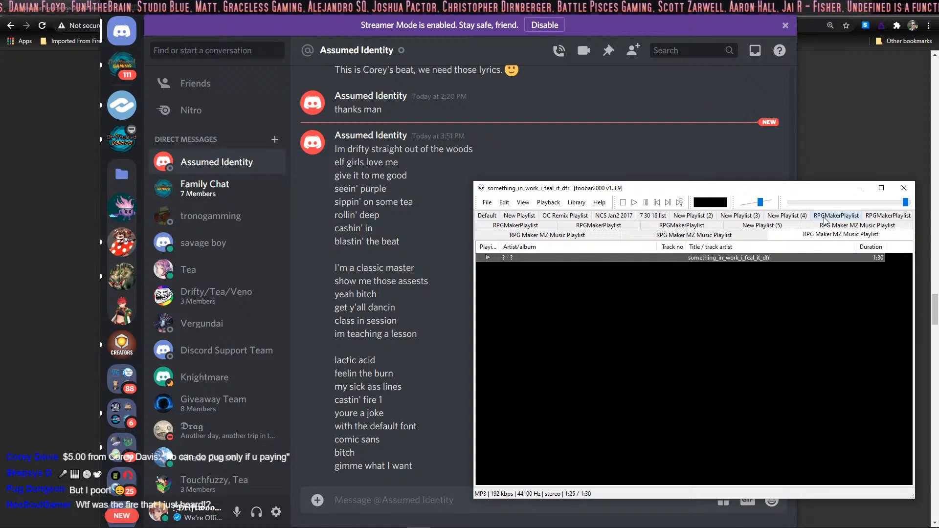
click(635, 203)
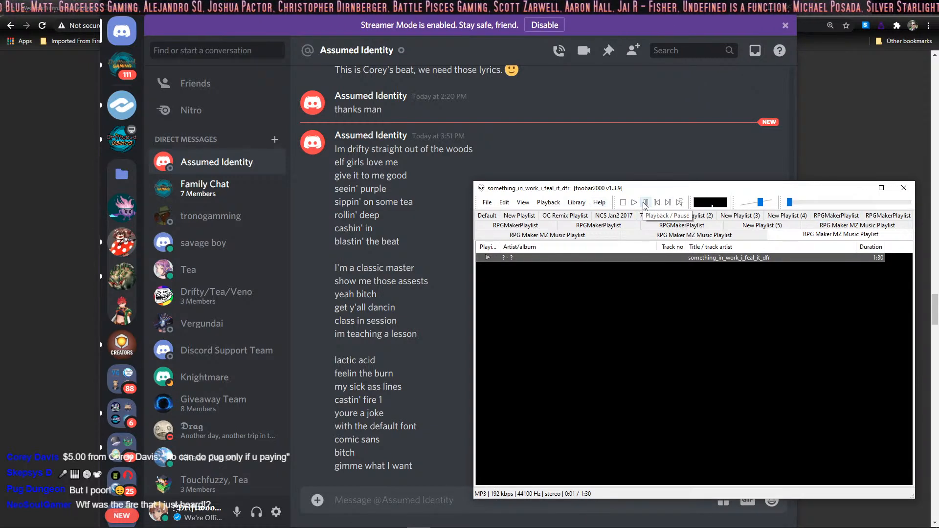